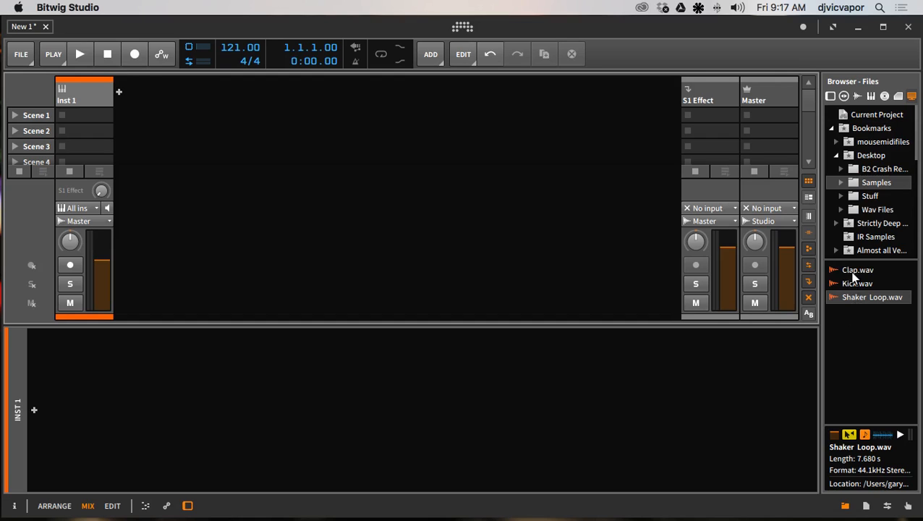
Audition the samples Clap.wav, Kick.wav and Shaker Loop.wav from the Samples folder, and stop the preview.
left_click(852, 272)
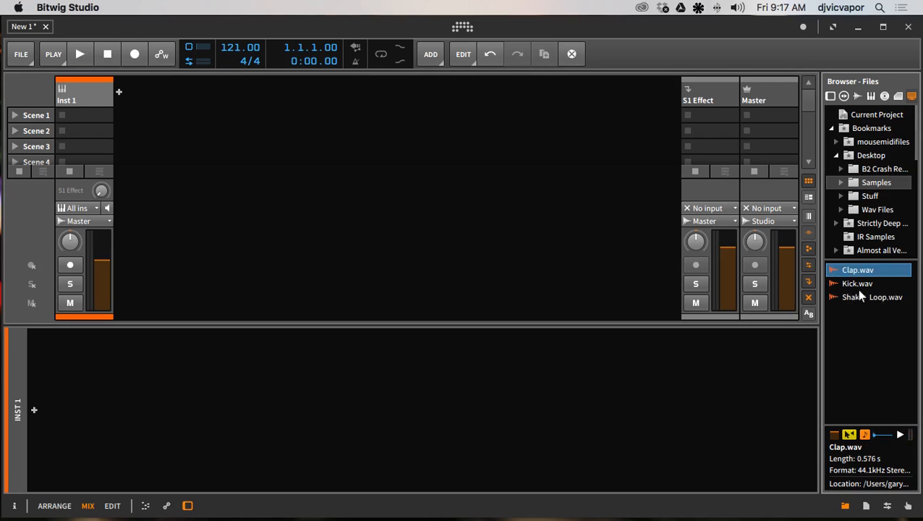
left_click(855, 287)
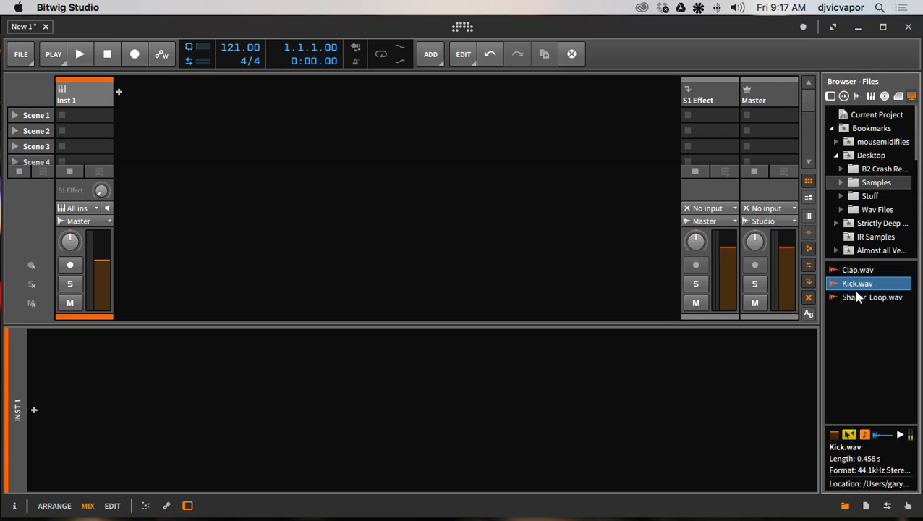
left_click(855, 298)
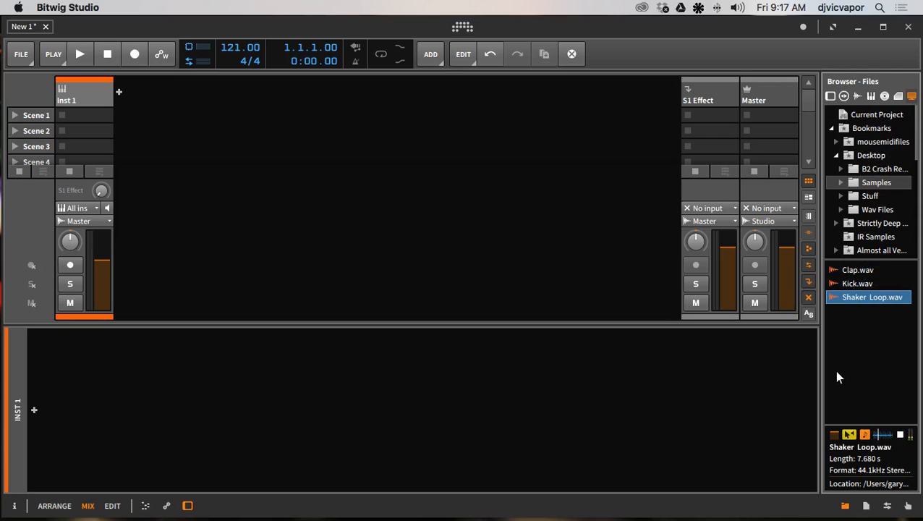
left_click(900, 435)
Set the project tempo to 124 BPM and add Bitwig's Sampler device to the Inst 1 track.
left_click_drag(237, 46, 237, 33)
left_click(96, 109)
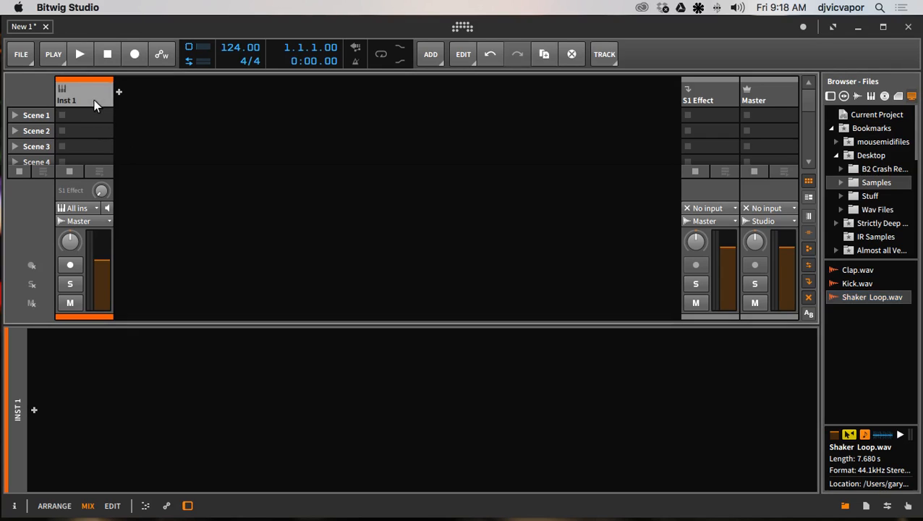
left_click(33, 409)
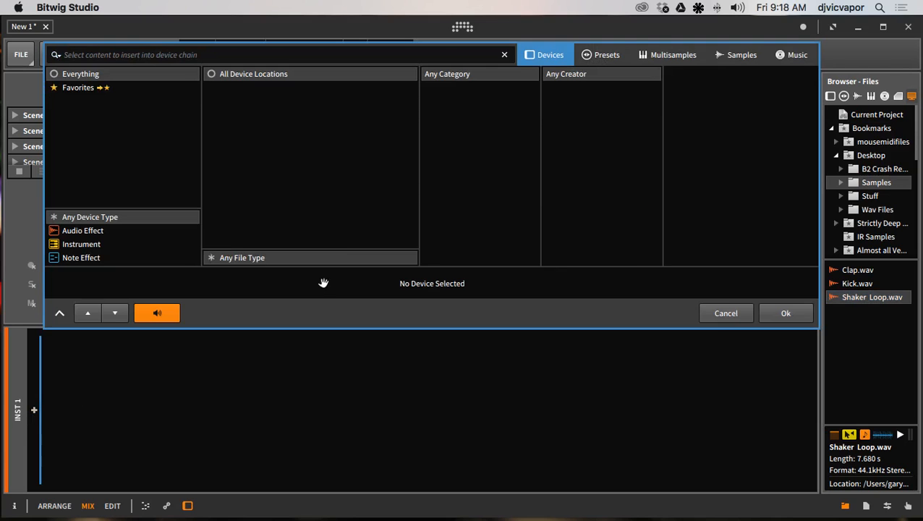
scroll(463, 198, "down", 6)
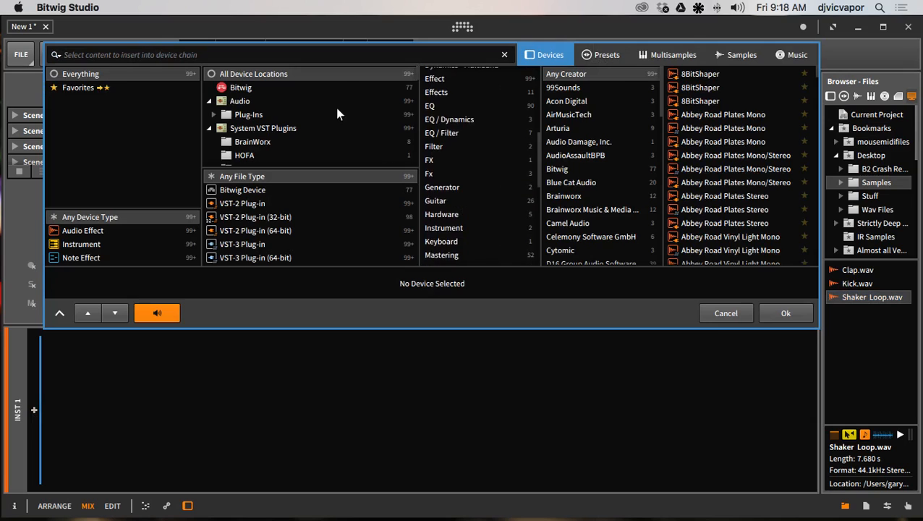
left_click(338, 86)
scroll(446, 247, "down", 1)
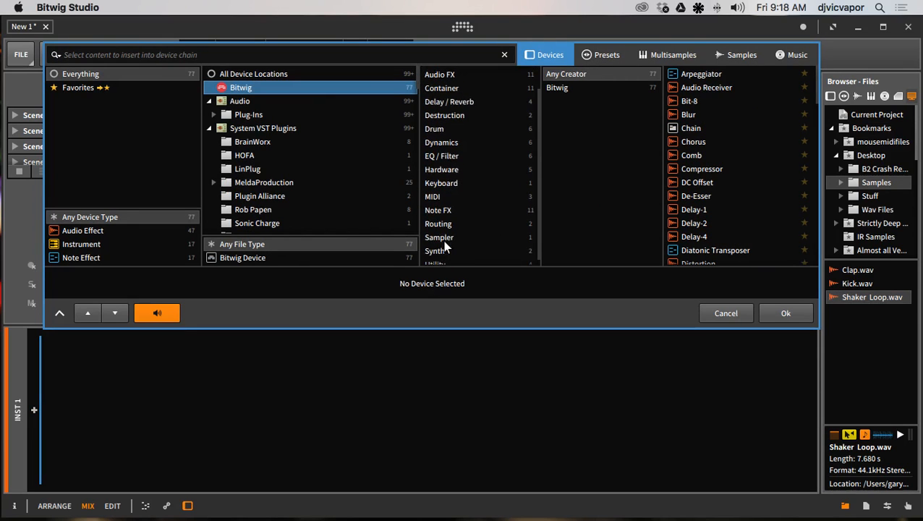
left_click(444, 236)
left_click(696, 78)
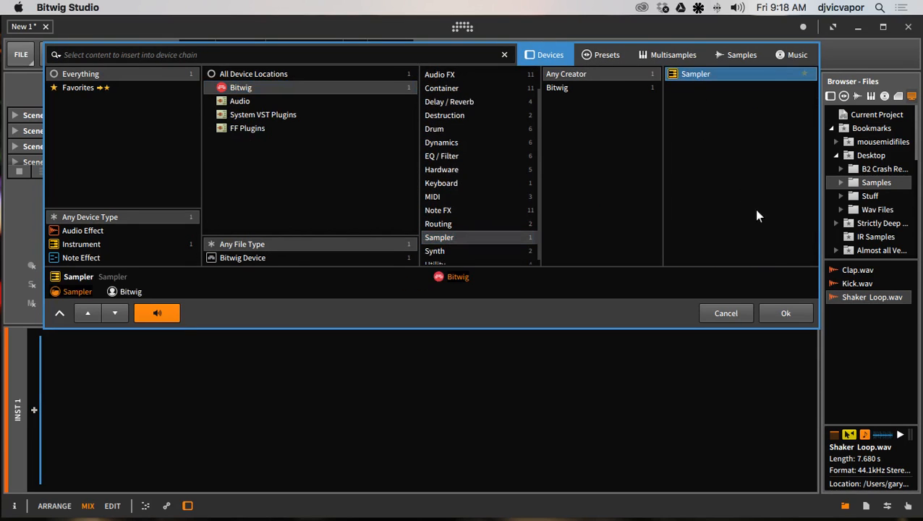
left_click(768, 304)
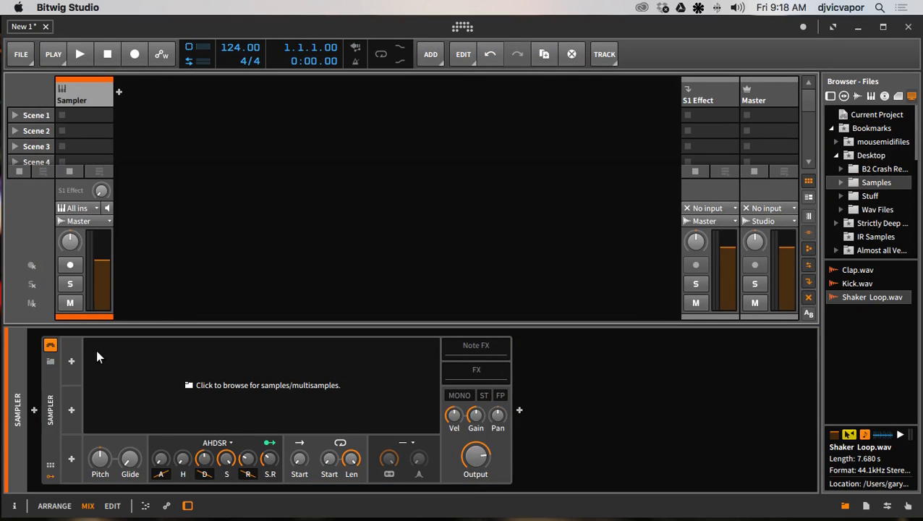
Duplicate the Sampler instrument track twice and rename the first track Kick.
left_click(546, 57)
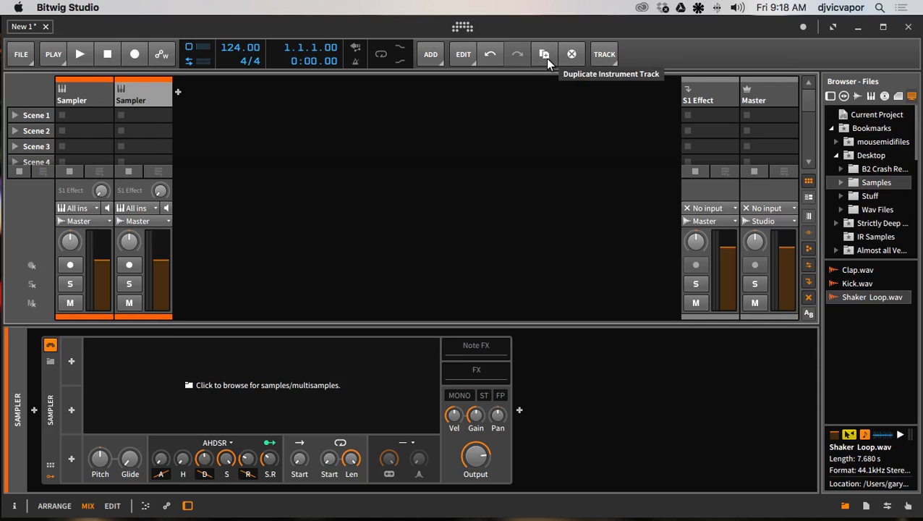
left_click(545, 58)
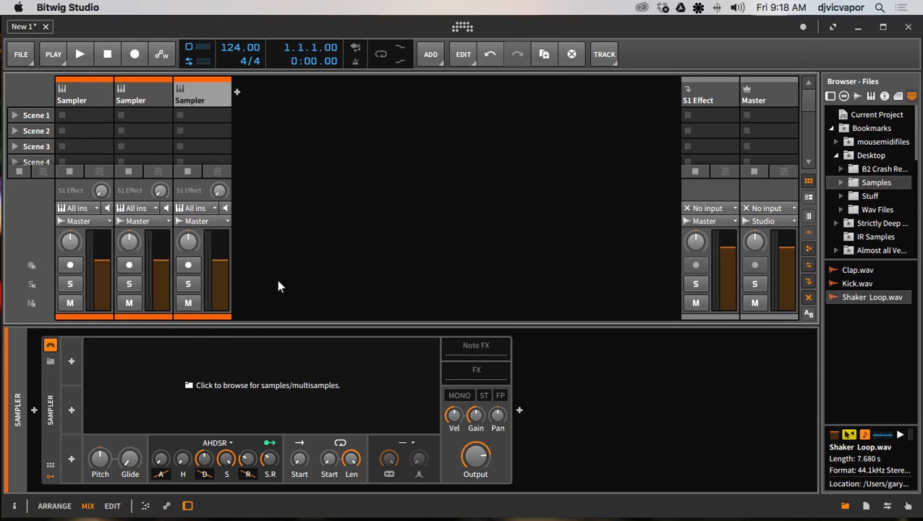
left_click(84, 100)
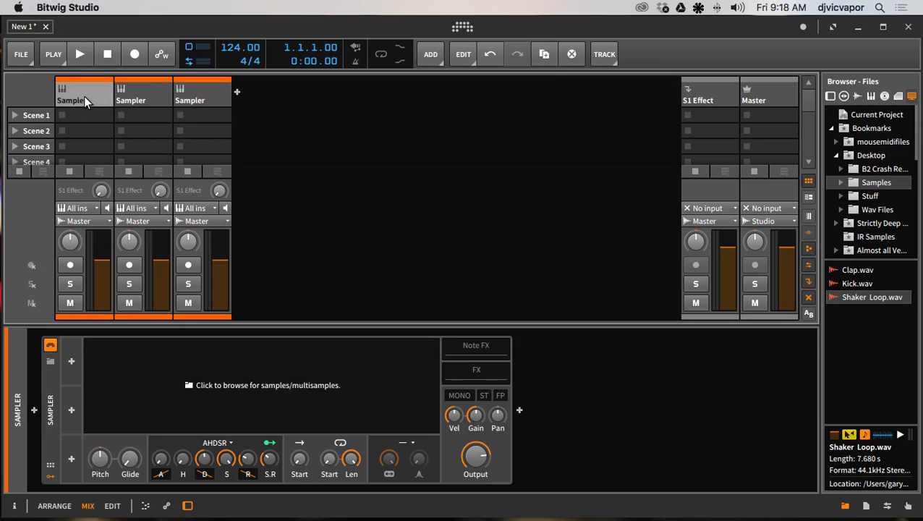
double_click(84, 100)
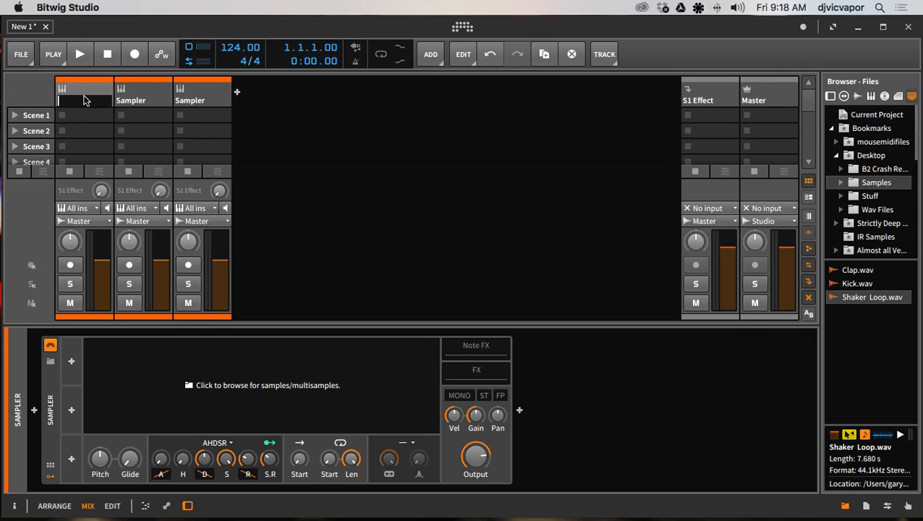
type("Kick")
key("Return")
Rename the second Sampler track Clap.
left_click(130, 101)
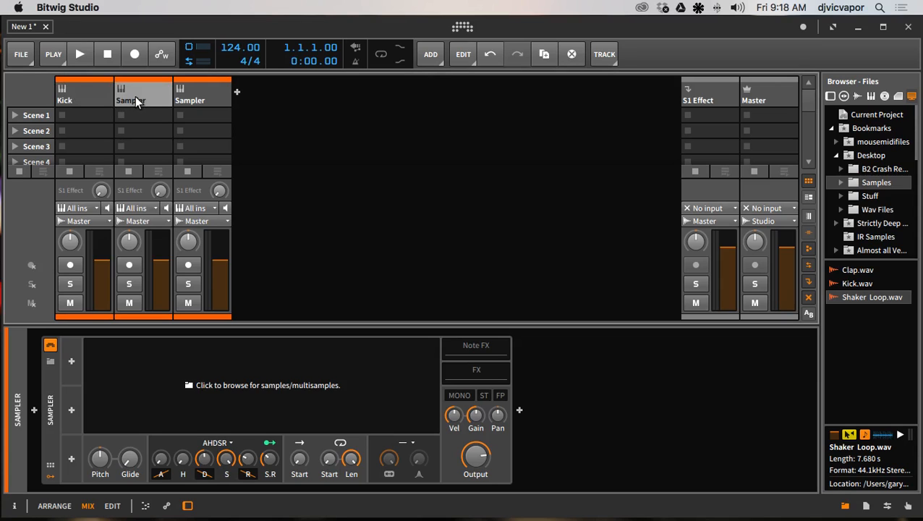
double_click(135, 98)
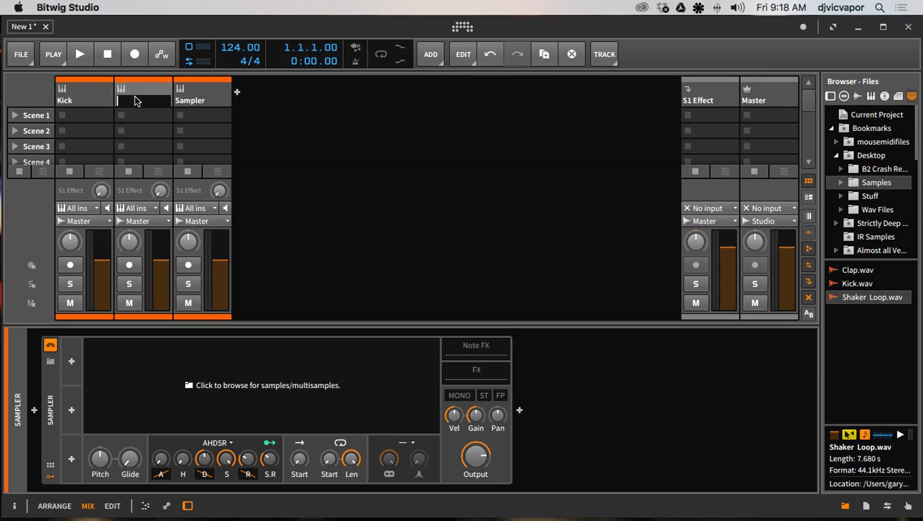
type("Clap")
key("Return")
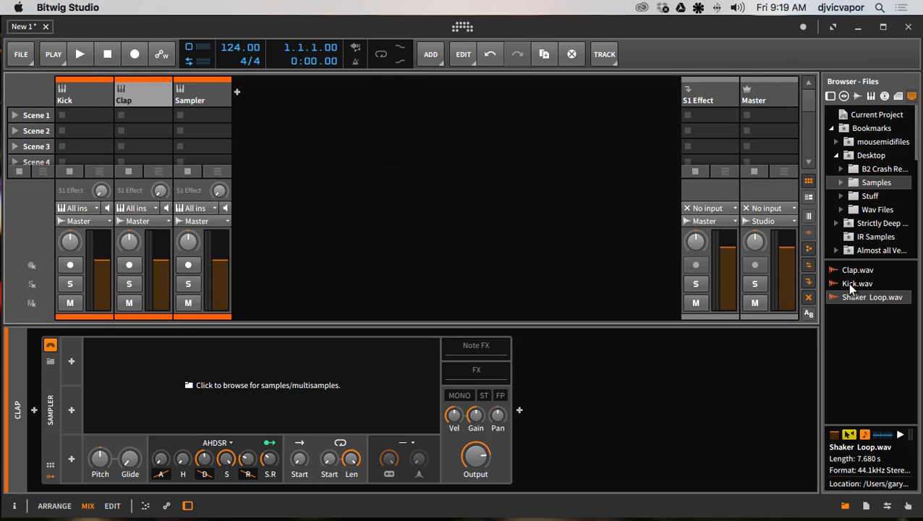
Load Kick.wav from the Samples folder into the Kick track's Sampler.
left_click(89, 93)
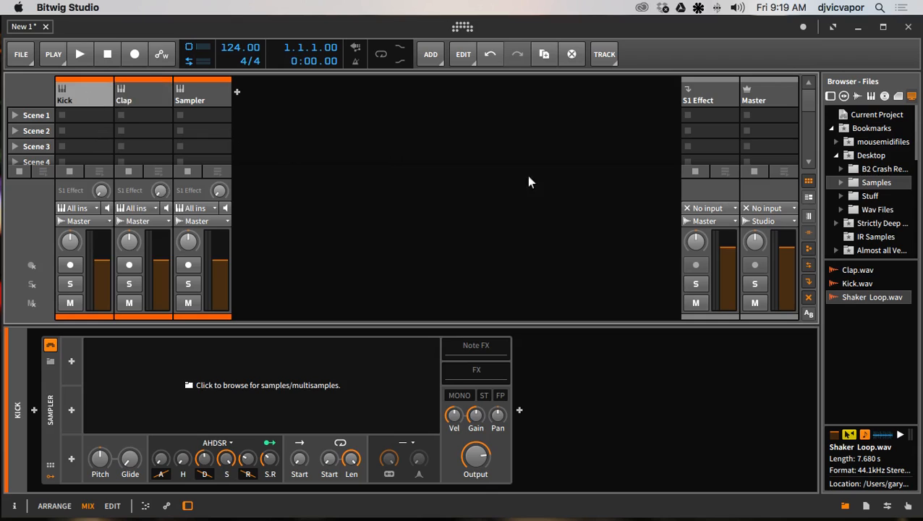
left_click(859, 284)
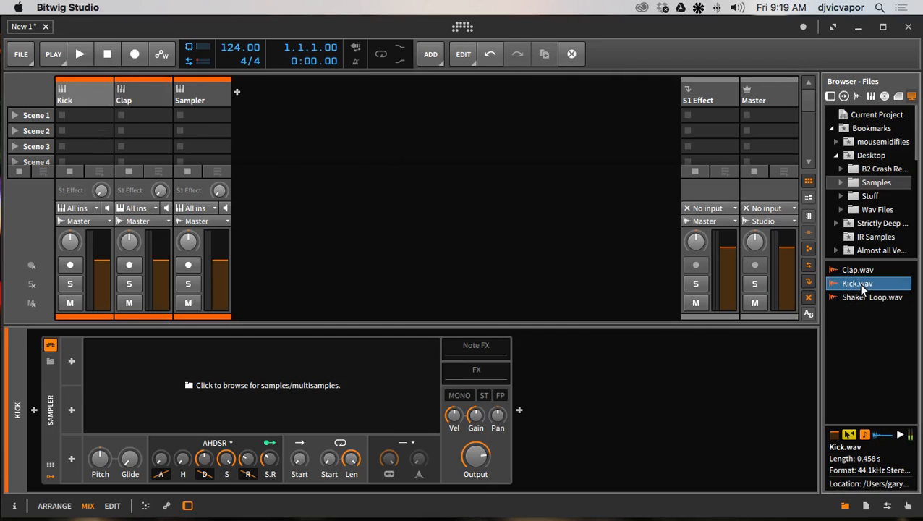
left_click_drag(857, 283, 394, 411)
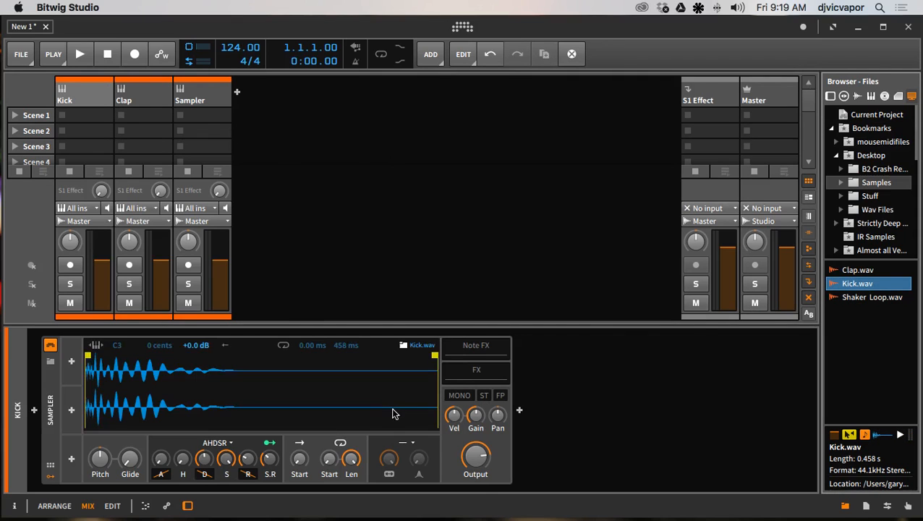
Create an empty clip in Scene 1 of the Kick track and open it in an enlarged note editor.
left_click(93, 114)
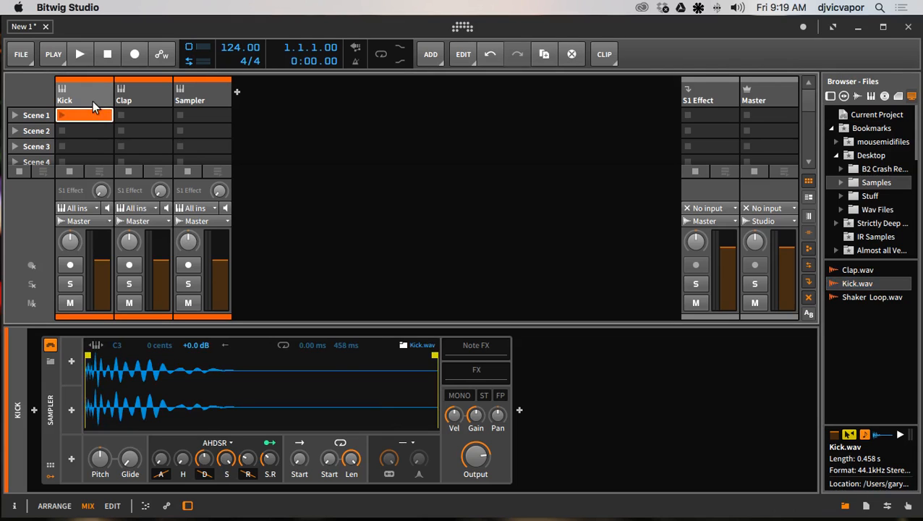
double_click(91, 115)
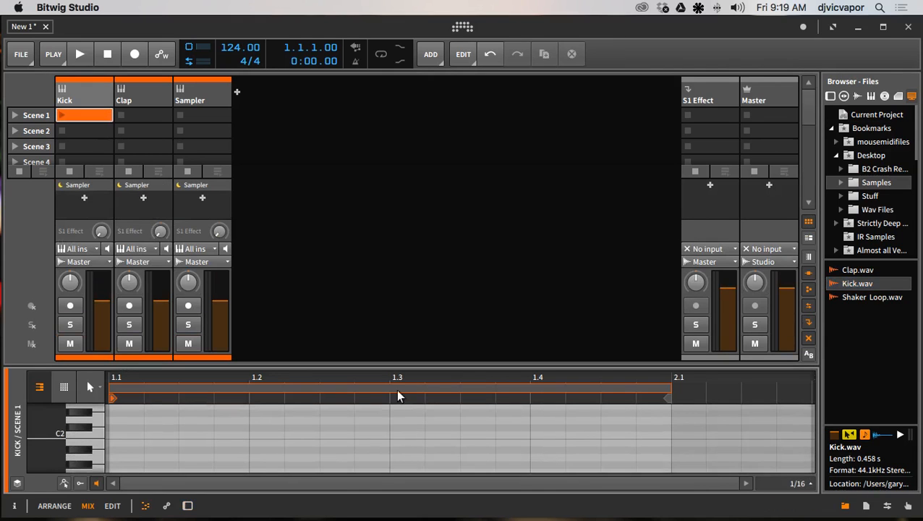
left_click_drag(391, 369, 385, 274)
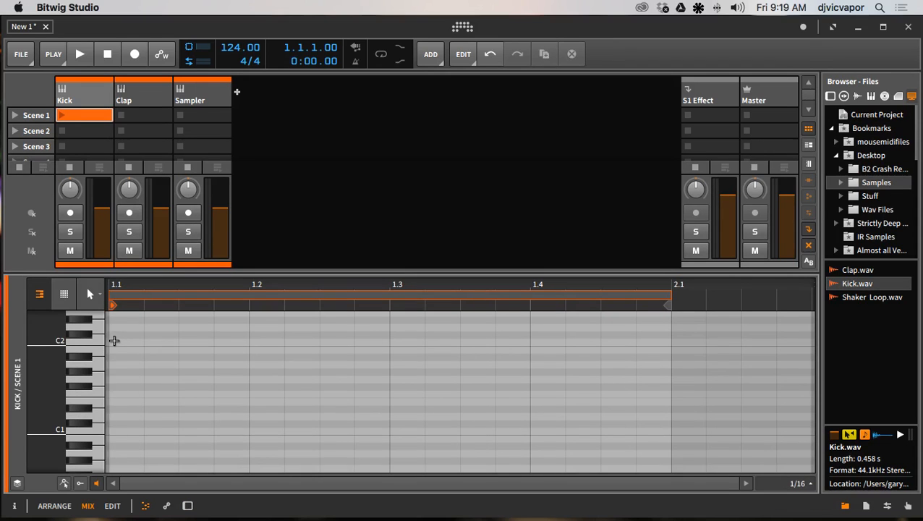
Enter C2 notes on all four beats of the Kick clip and lengthen each to three sixteenths.
double_click(114, 341)
double_click(253, 341)
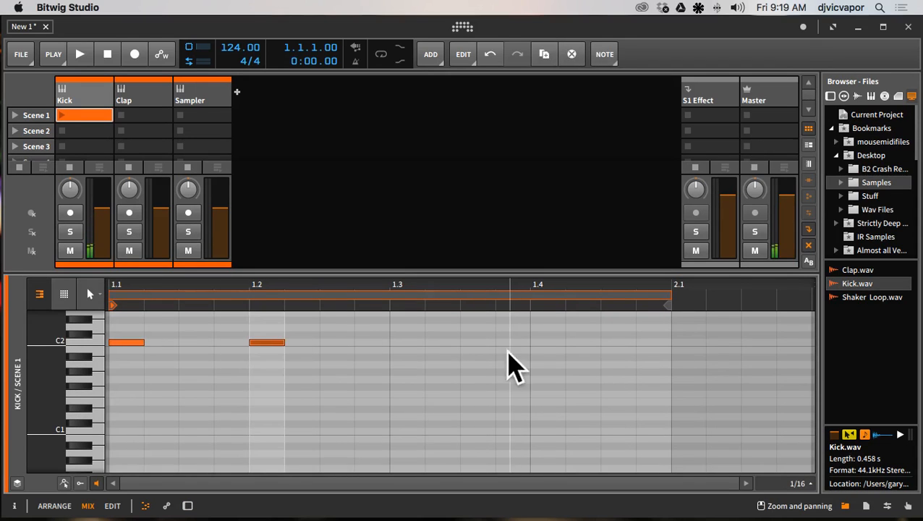
double_click(406, 342)
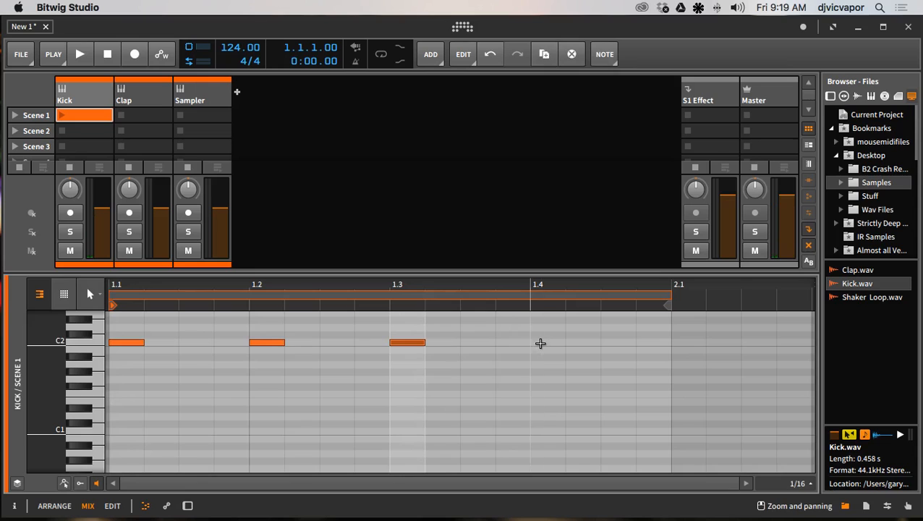
double_click(540, 343)
left_click_drag(541, 360, 211, 343)
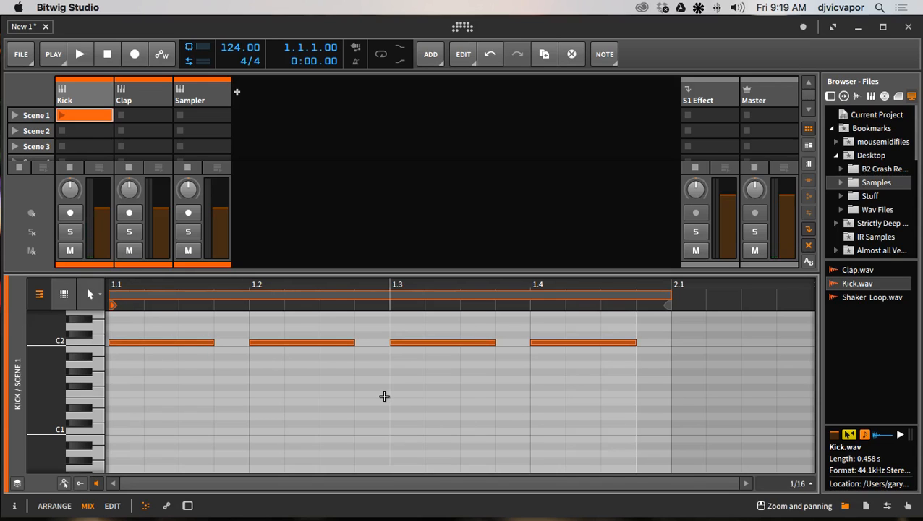
Check the Kick clip's notes in the drum view, close the note editor, and play back the clip for a few beats.
left_click(65, 299)
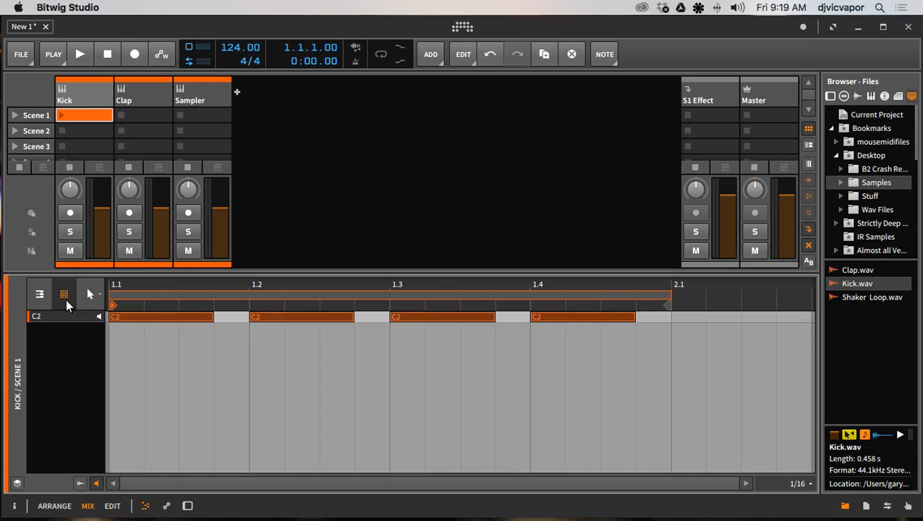
left_click_drag(255, 273, 258, 447)
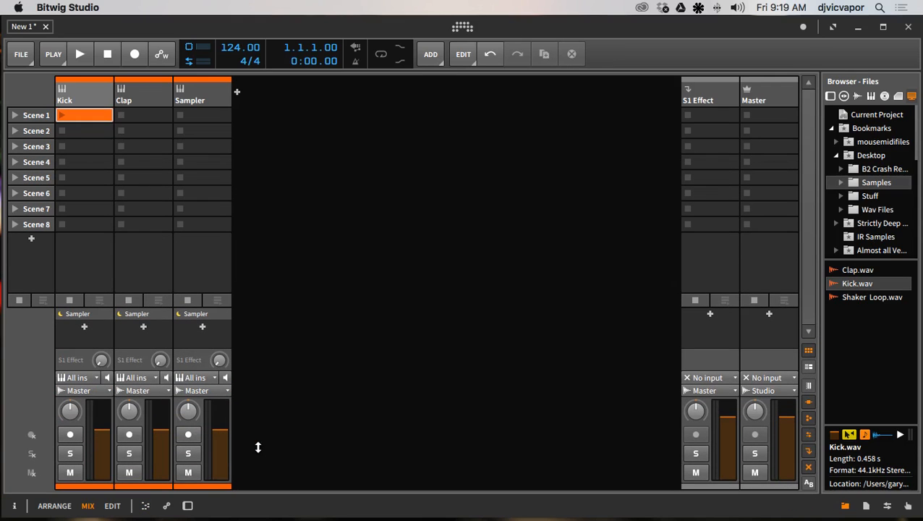
left_click(62, 114)
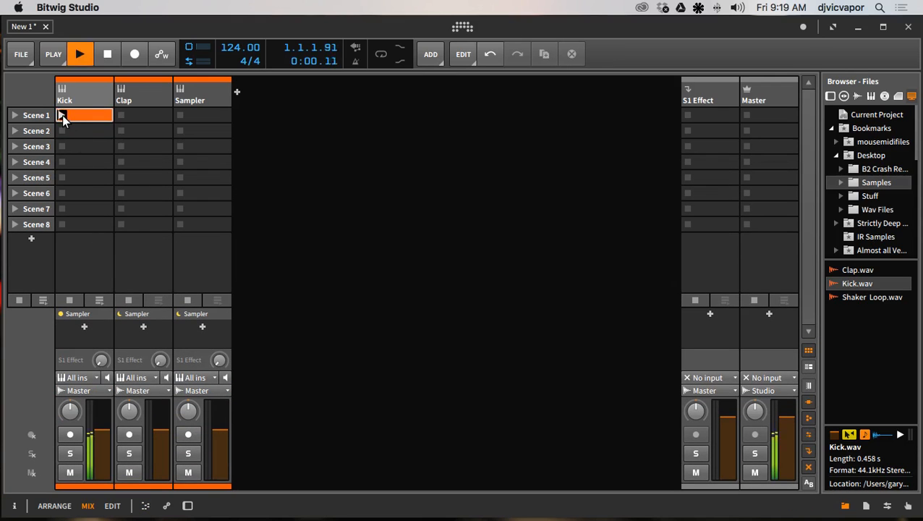
left_click(107, 55)
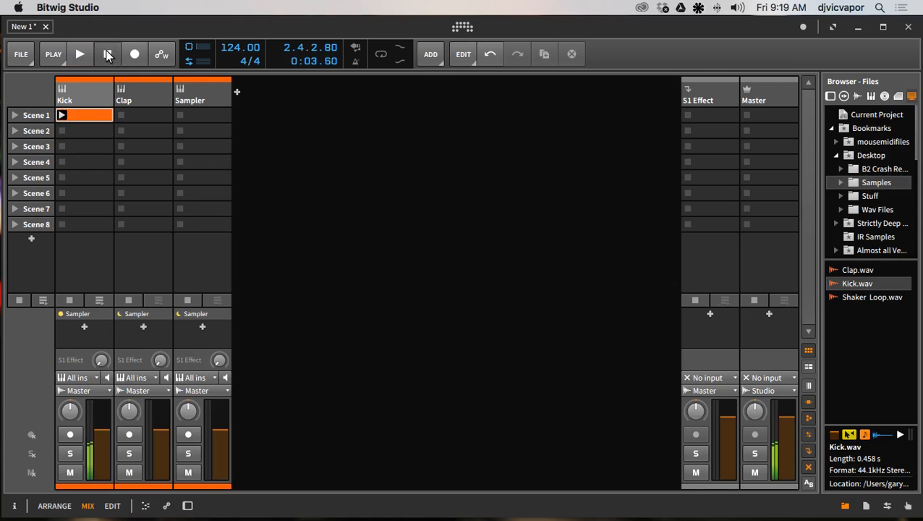
Open the Kick track's devices, collapse its Sampler, and insert Bitwig's EQ-5 from the EQ / Filter category after it.
left_click(82, 94)
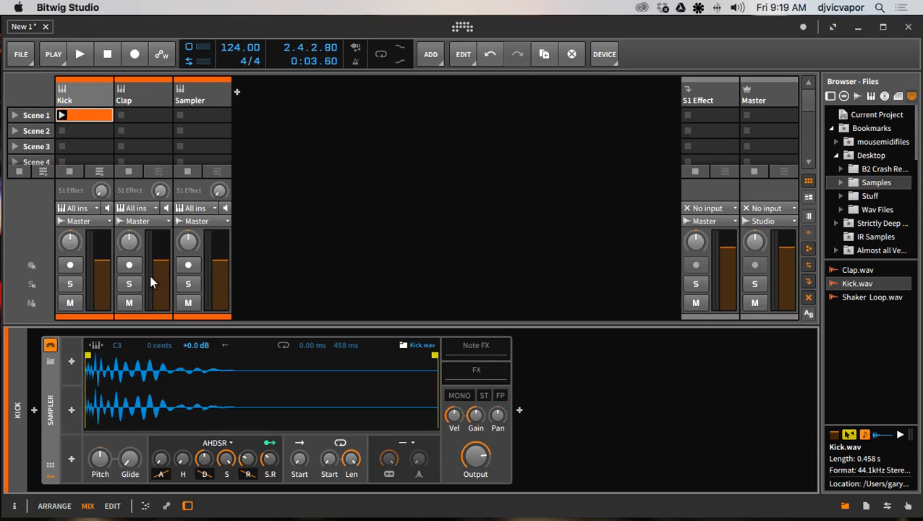
left_click(50, 404)
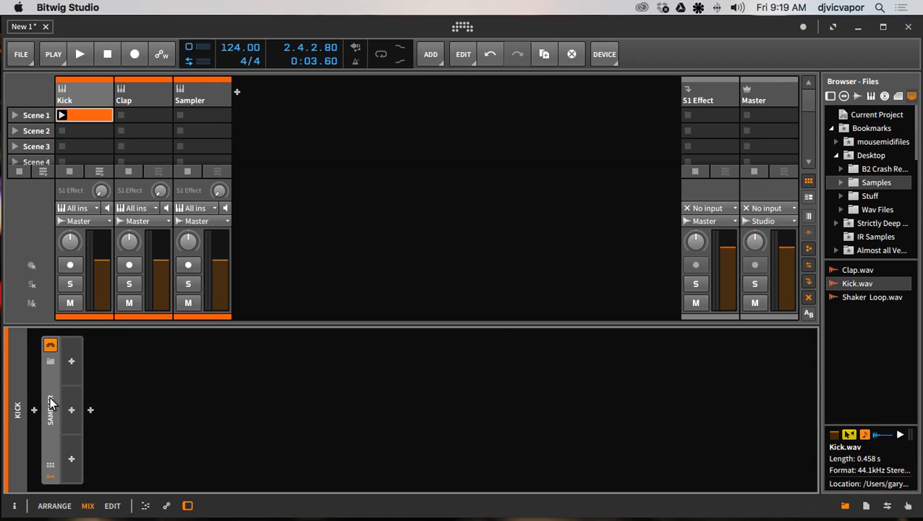
left_click(90, 410)
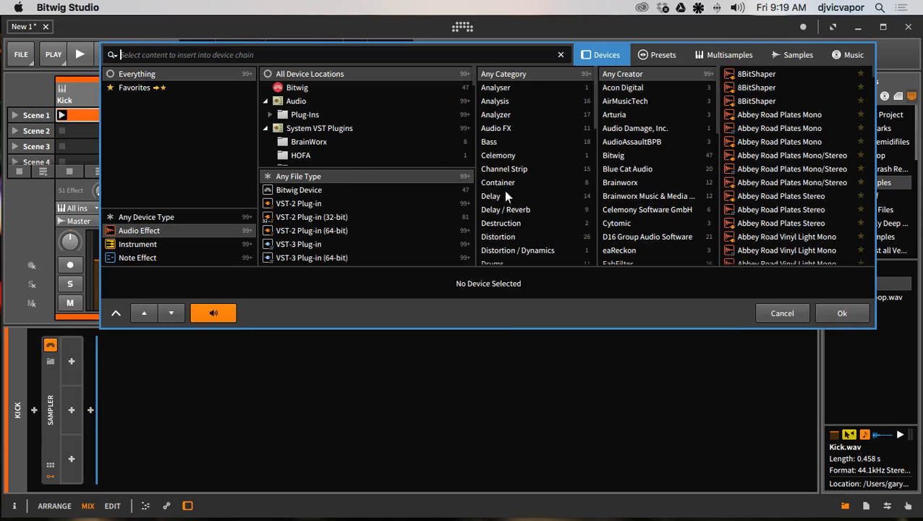
scroll(507, 154, "down", 5)
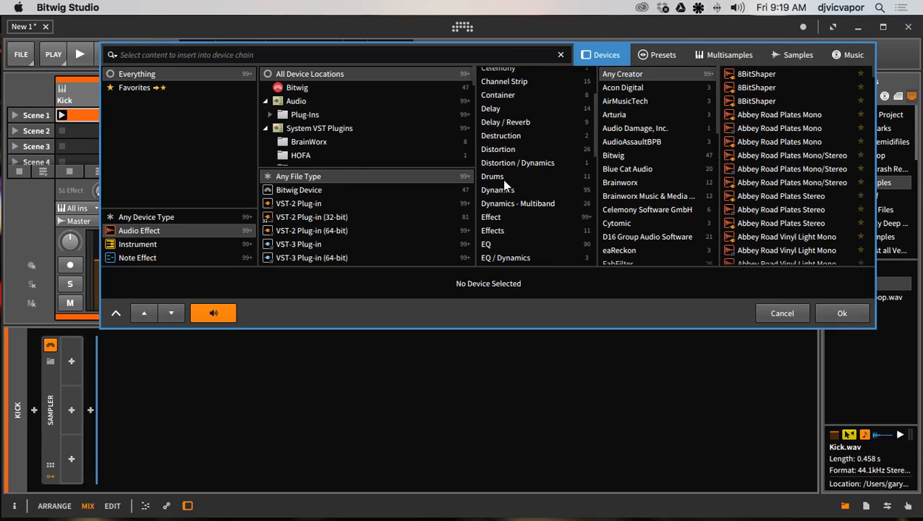
scroll(497, 229, "down", 1)
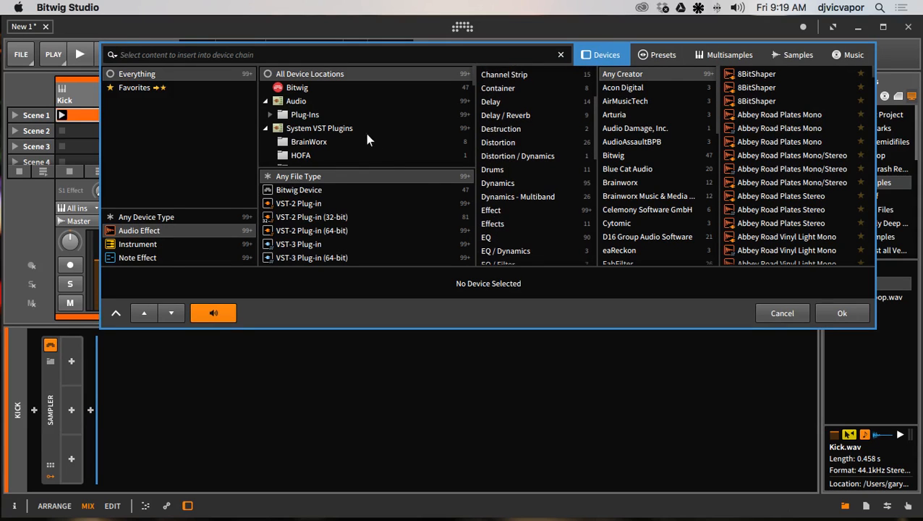
left_click(367, 88)
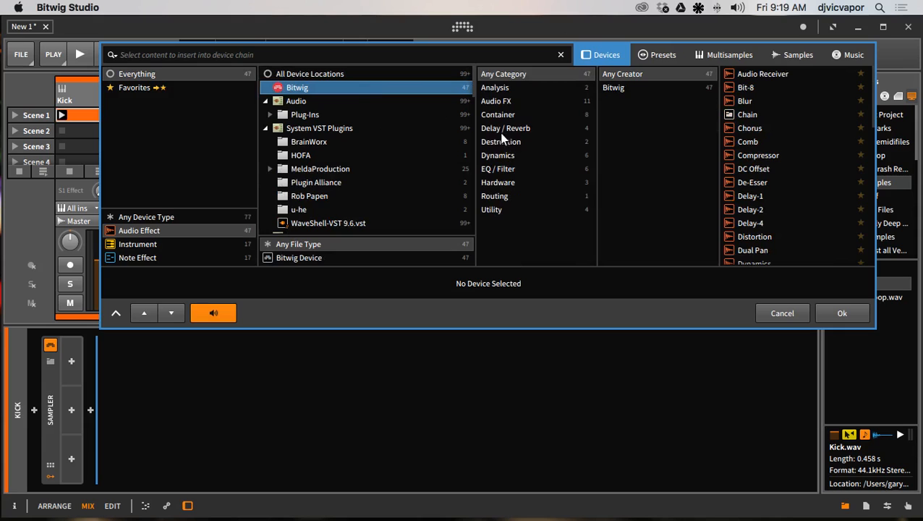
left_click(499, 169)
left_click(744, 87)
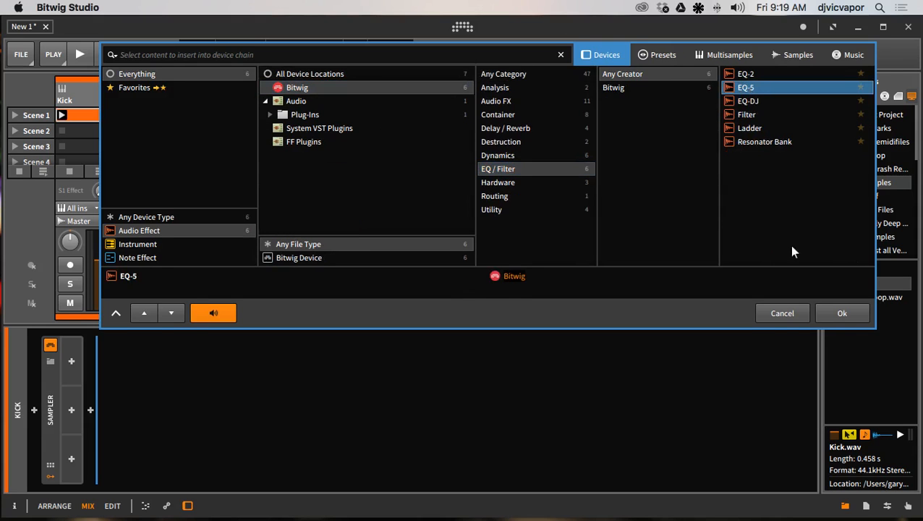
left_click(824, 313)
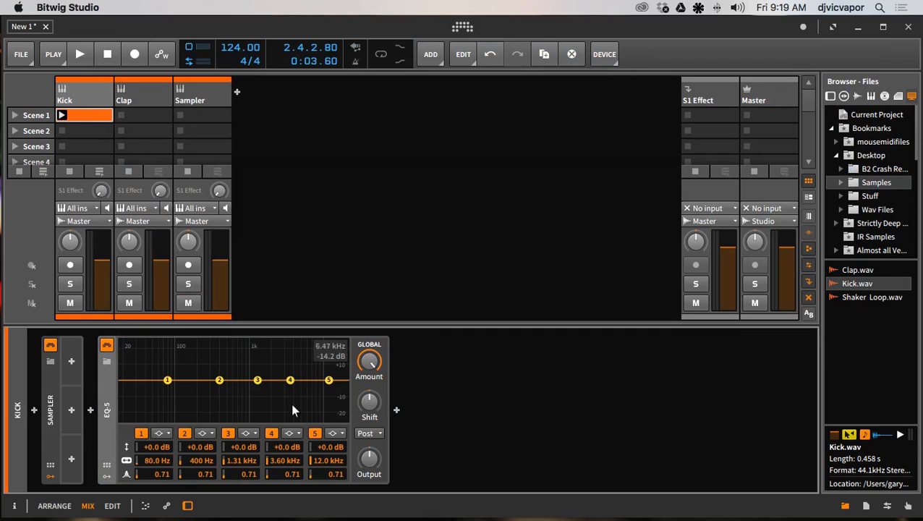
Set band 1 of the Kick track's EQ-5 to highpass12 with a frequency of 25.5 Hz.
left_click(162, 432)
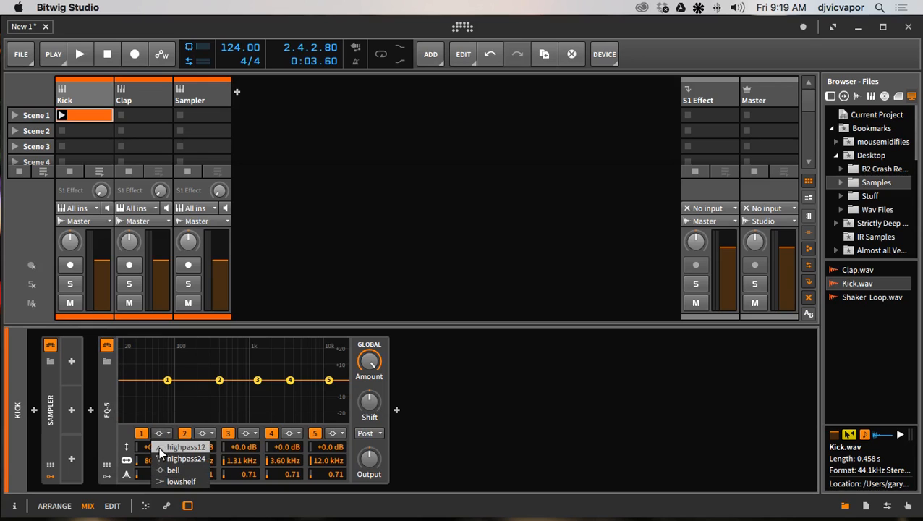
left_click(158, 447)
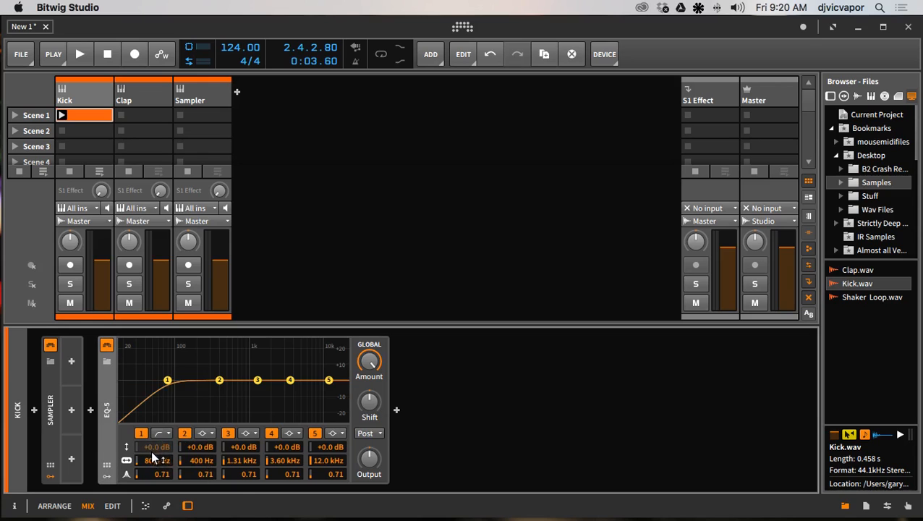
left_click_drag(152, 456, 152, 478)
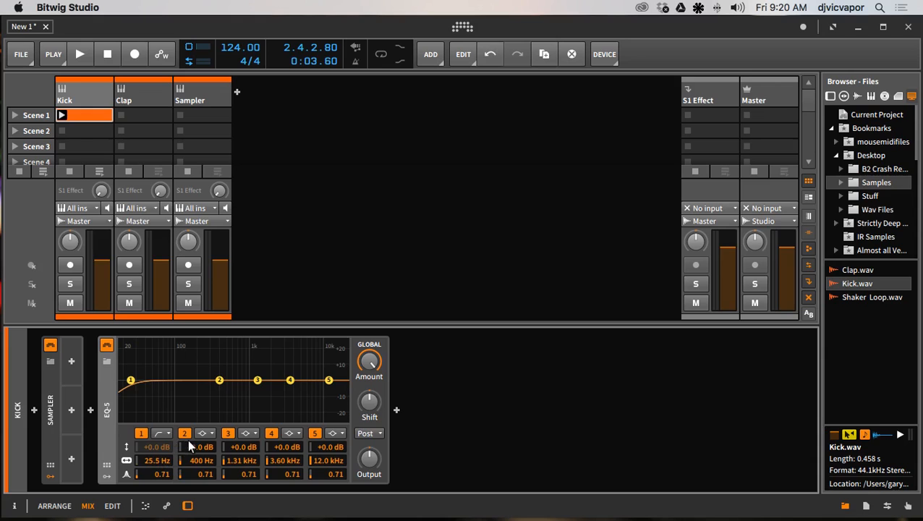
During playback, make EQ-5 band 5 a lowpass at 7.45 kHz with a Q of 0.82, and briefly audition the kick.
left_click(77, 56)
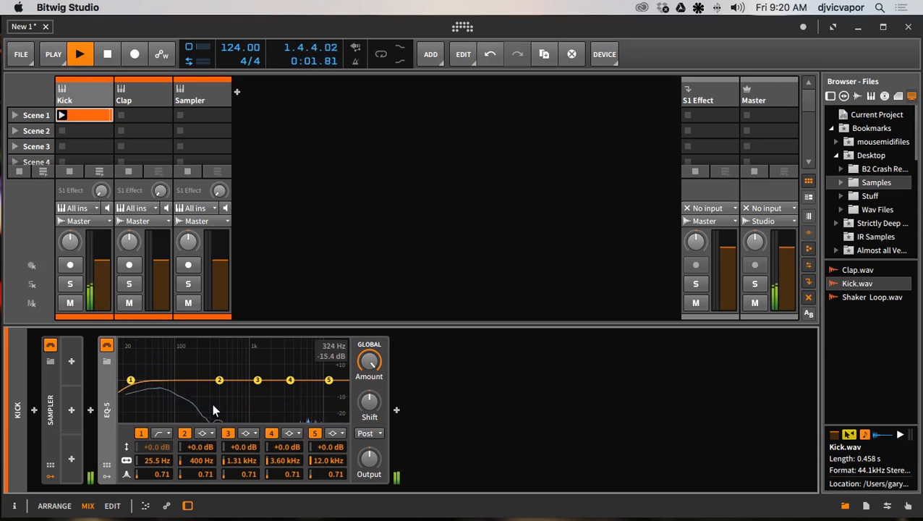
left_click(336, 432)
left_click(338, 460)
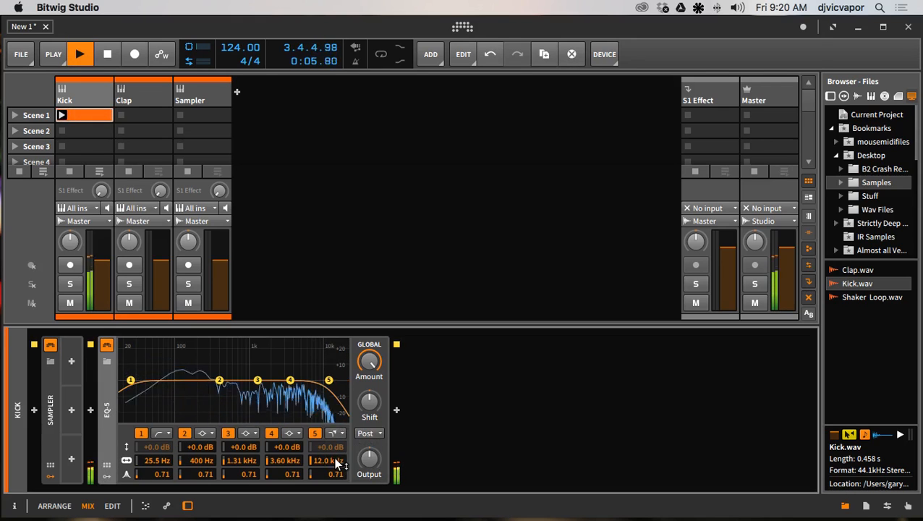
mouse_move(334, 460)
left_mouse_down()
mouse_move(334, 497)
mouse_move(330, 466)
left_mouse_up()
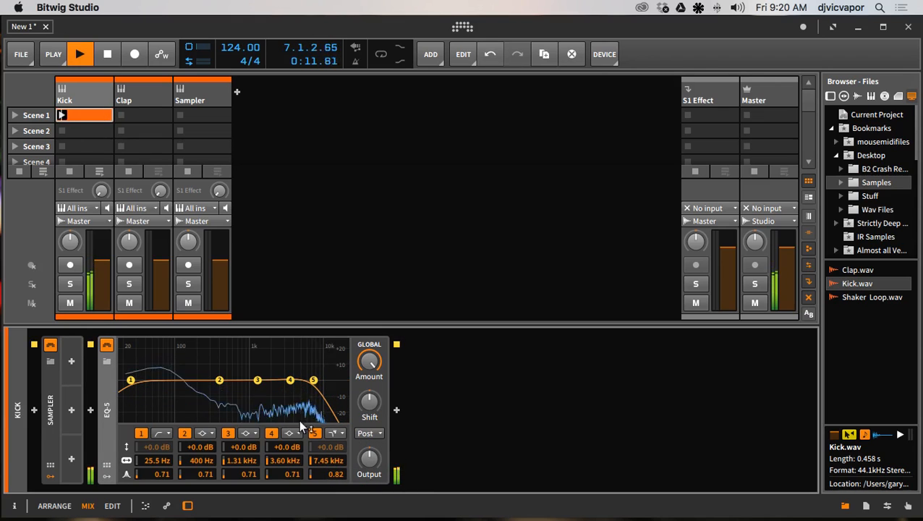
key("space")
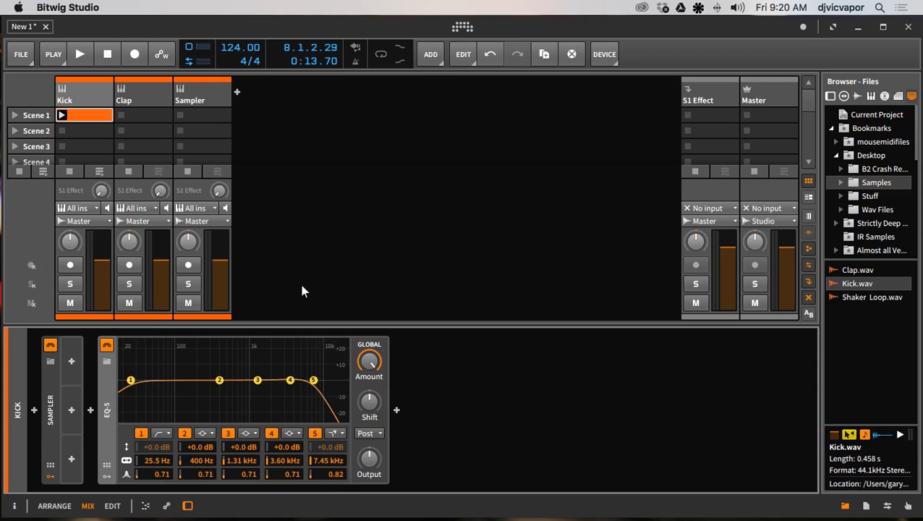
left_click(79, 54)
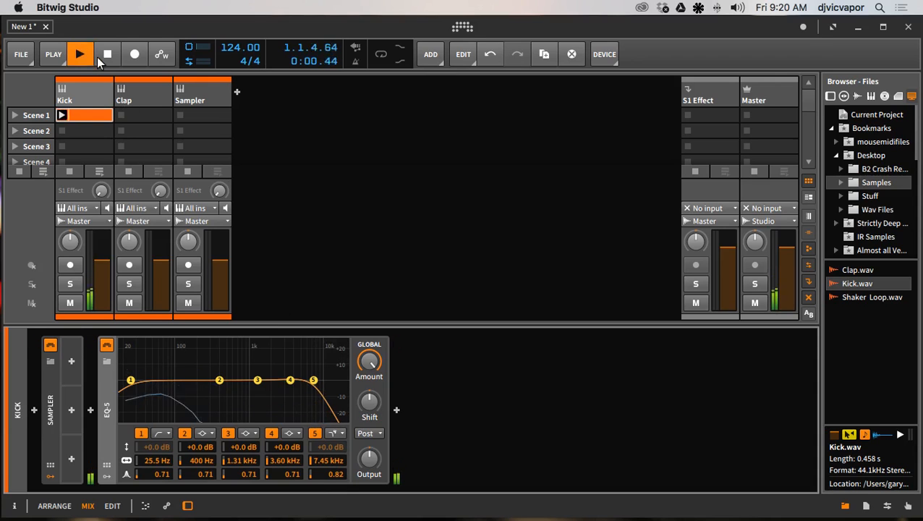
left_click(105, 57)
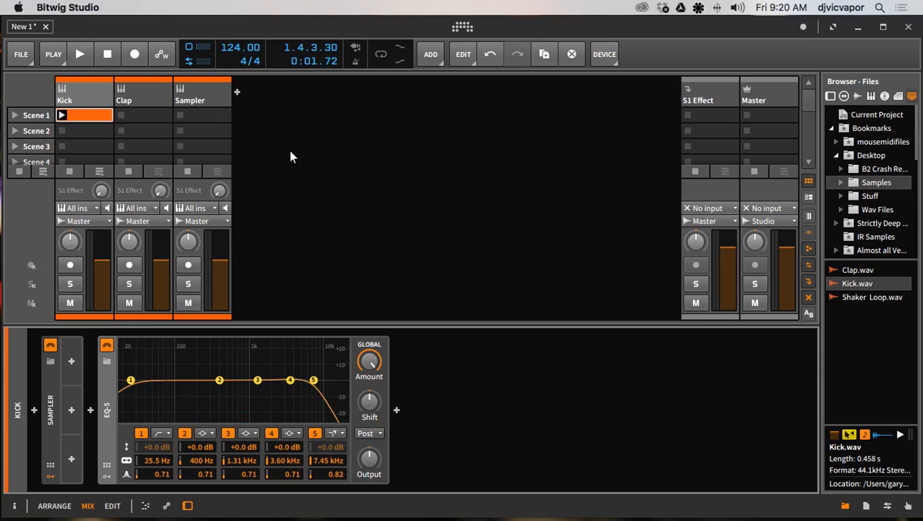
Expand the Kick track's Sampler and lower its velocity sensitivity while the clip plays, ending with playback stopped.
left_click(52, 412)
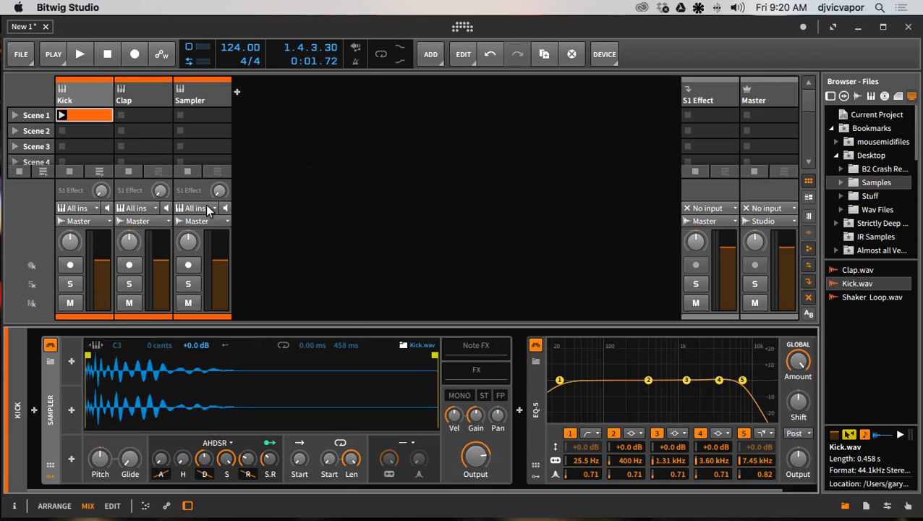
left_click(81, 54)
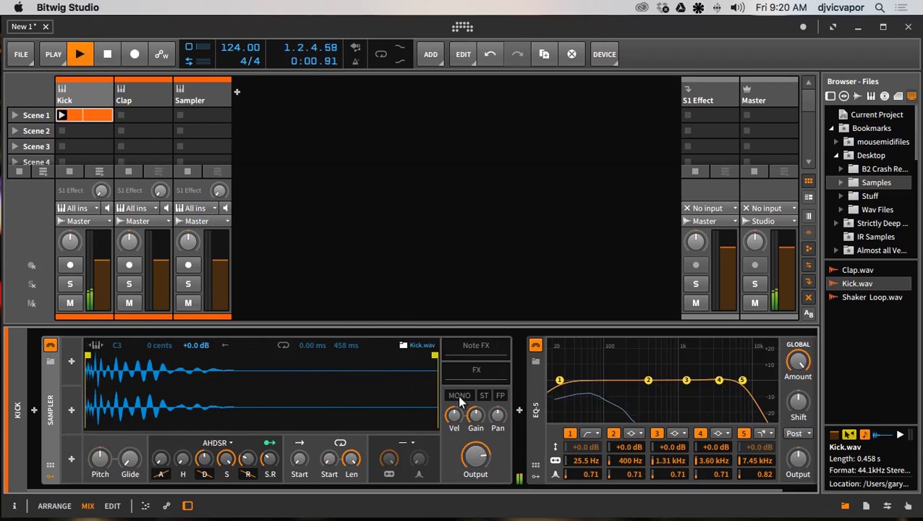
left_click_drag(455, 416, 454, 461)
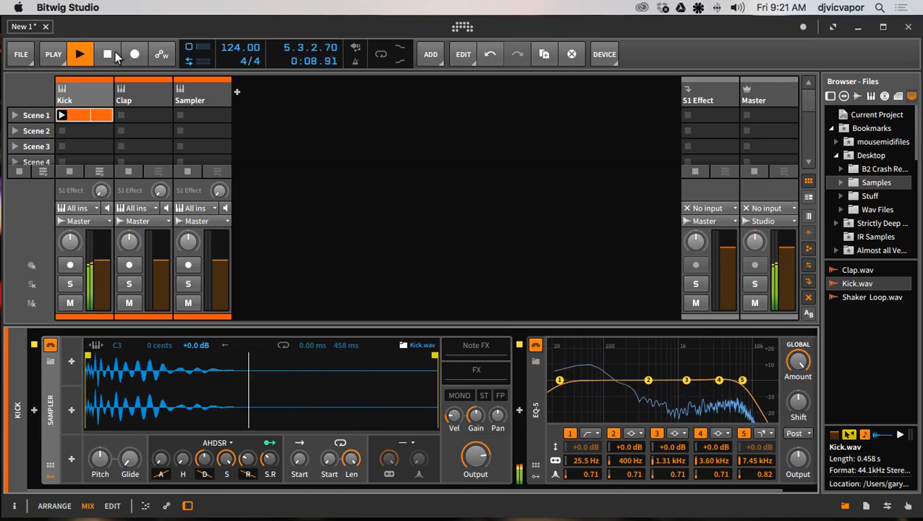
key("space")
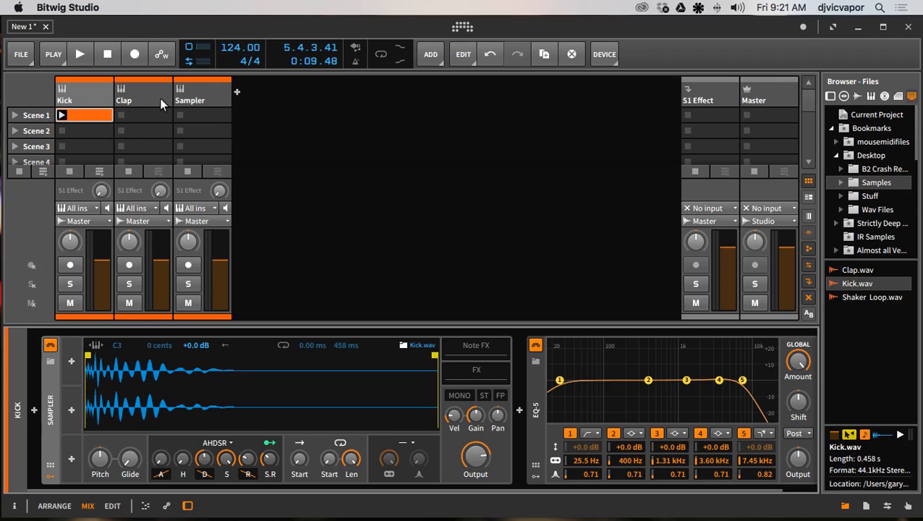
Delete the unused third track named Sampler.
left_click(188, 92)
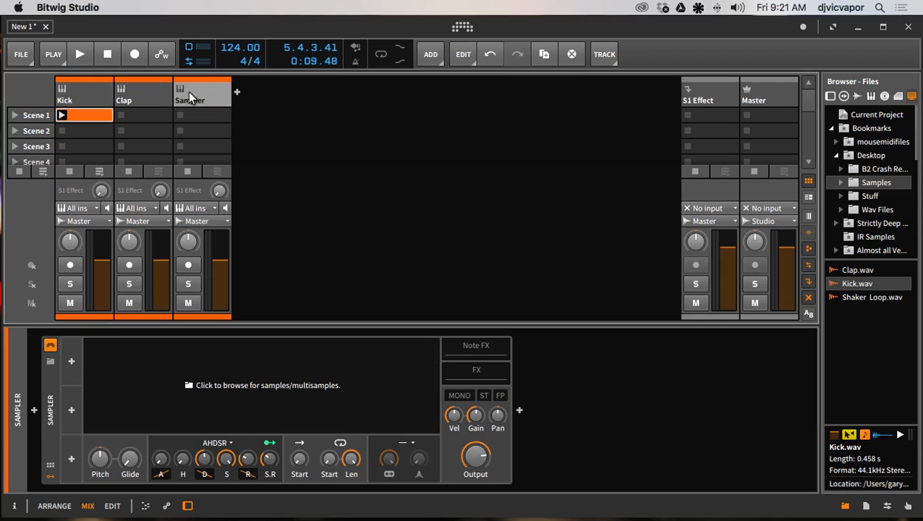
key("Delete")
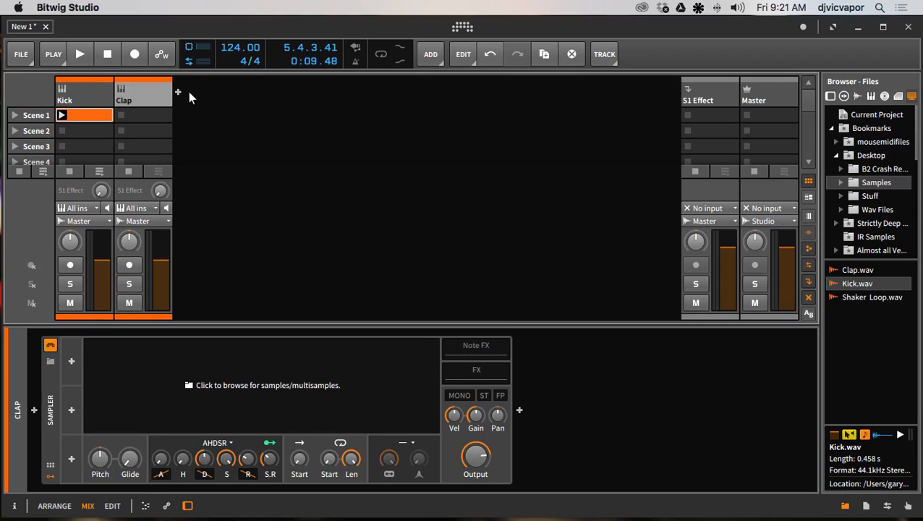
left_click(142, 115)
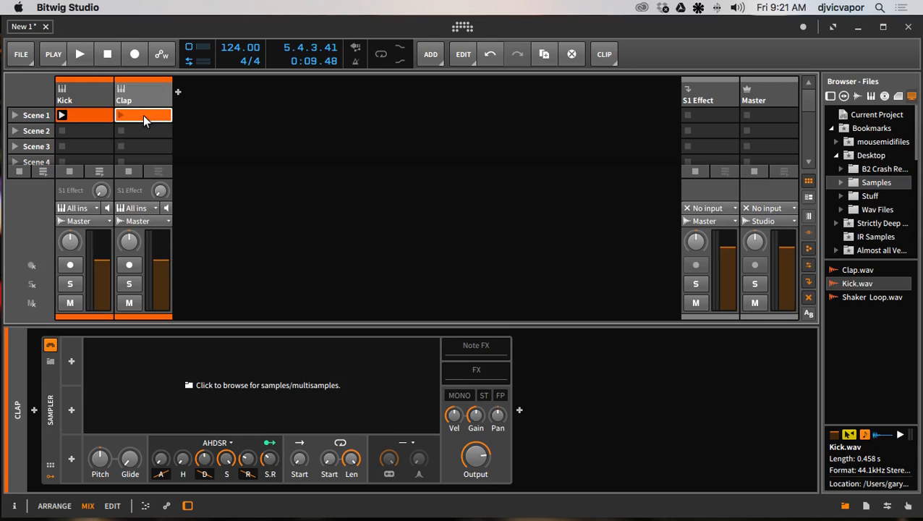
double_click(143, 116)
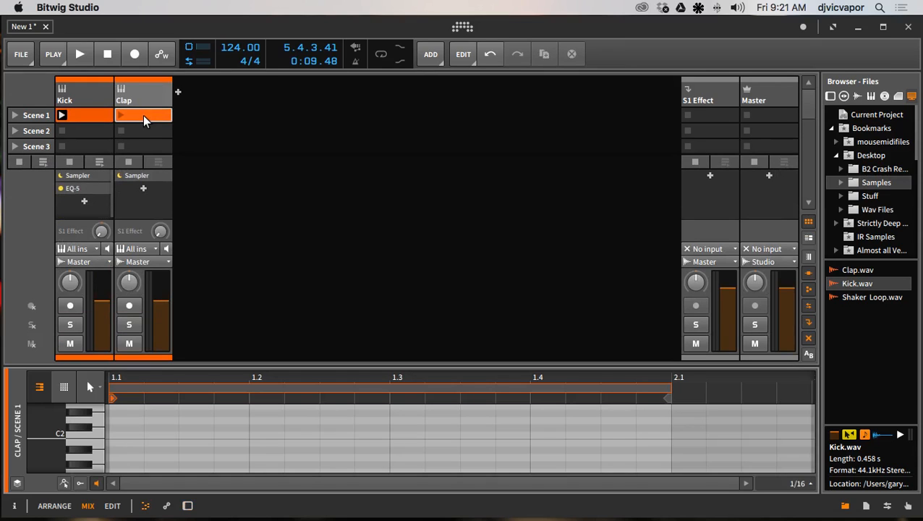
left_click(142, 118)
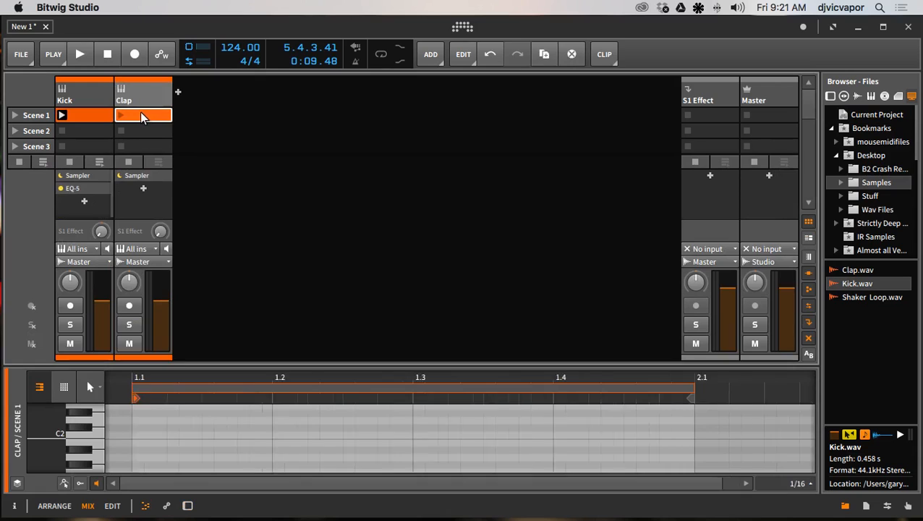
key("Delete")
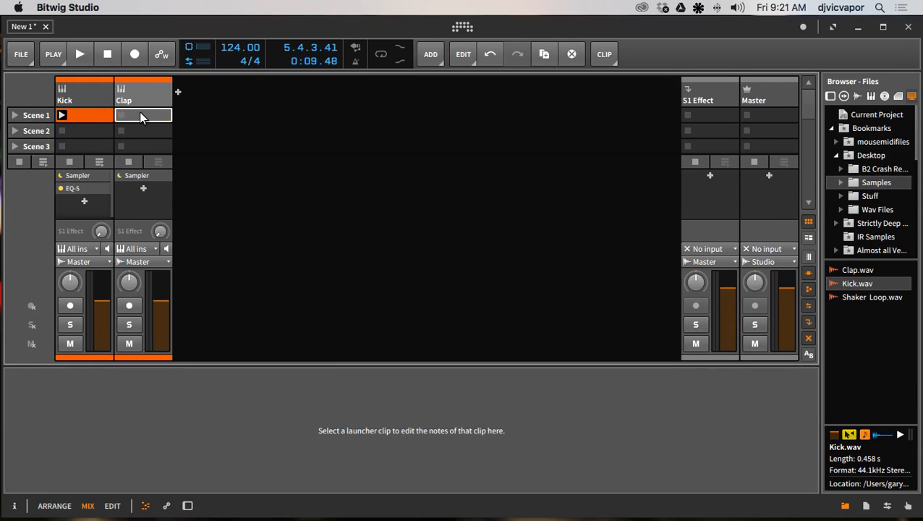
Copy the Kick clip into Scene 1 of the Clap track and delete the copy's notes on beats 1 and 3.
left_click(81, 115)
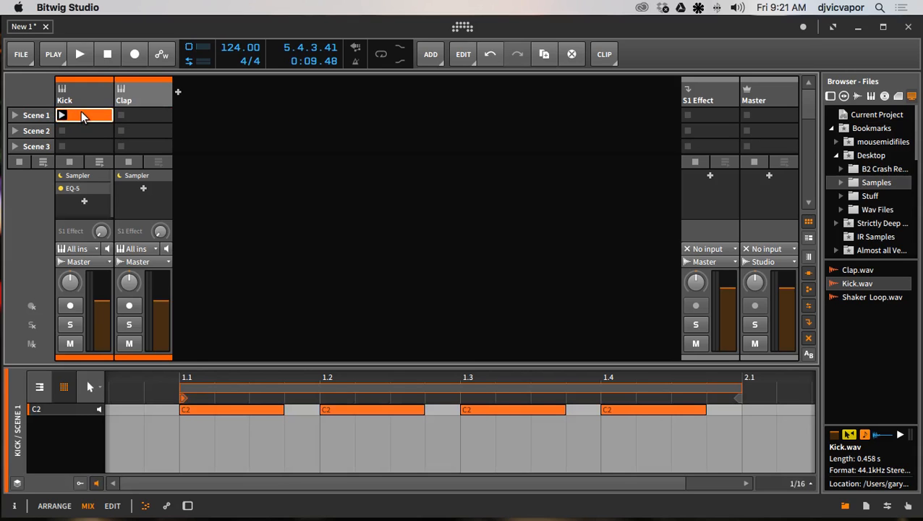
left_click_drag(84, 117, 132, 115)
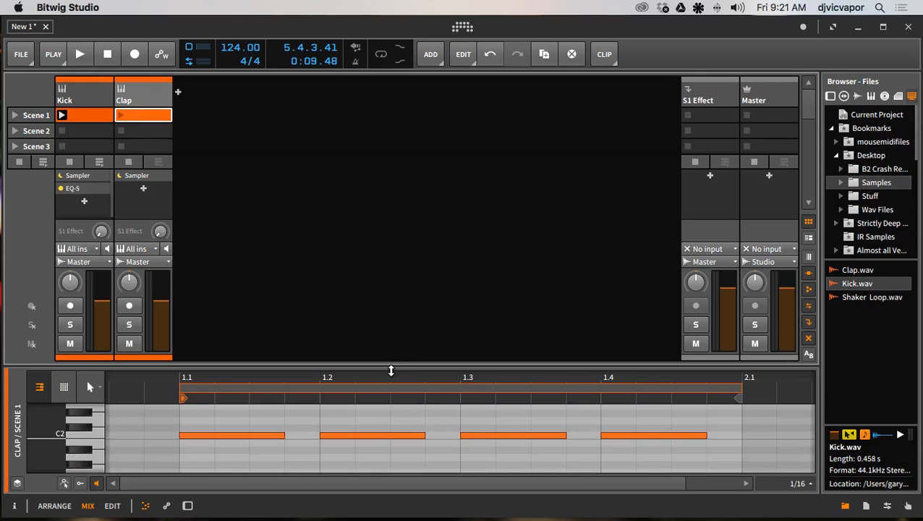
left_click_drag(393, 367, 395, 287)
left_click(270, 351)
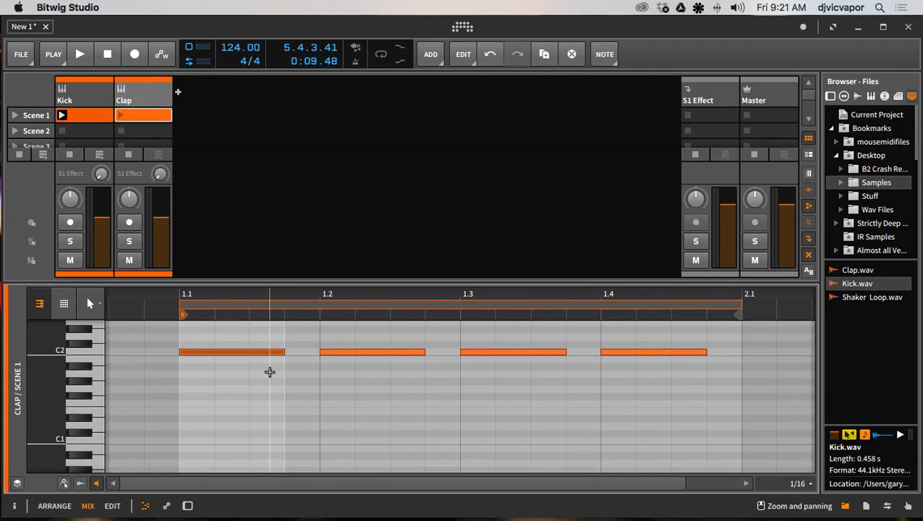
key("Delete")
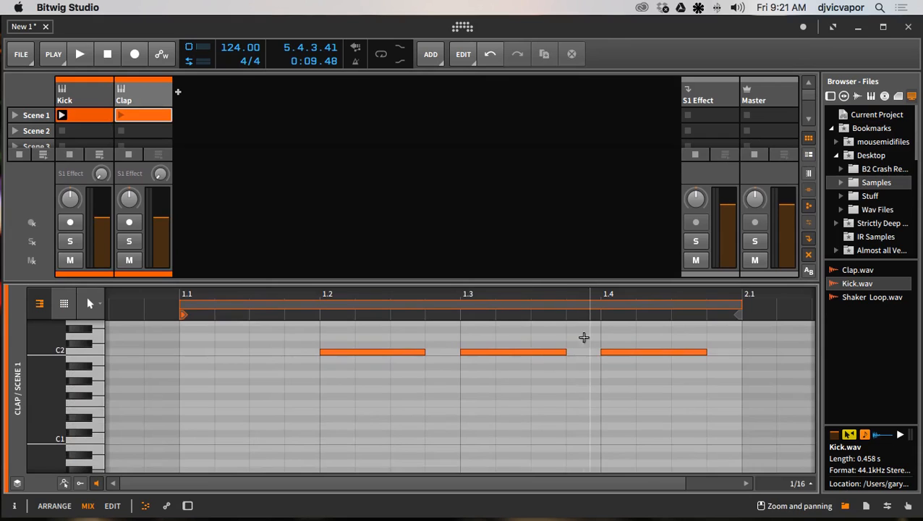
left_click(525, 352)
key("Delete")
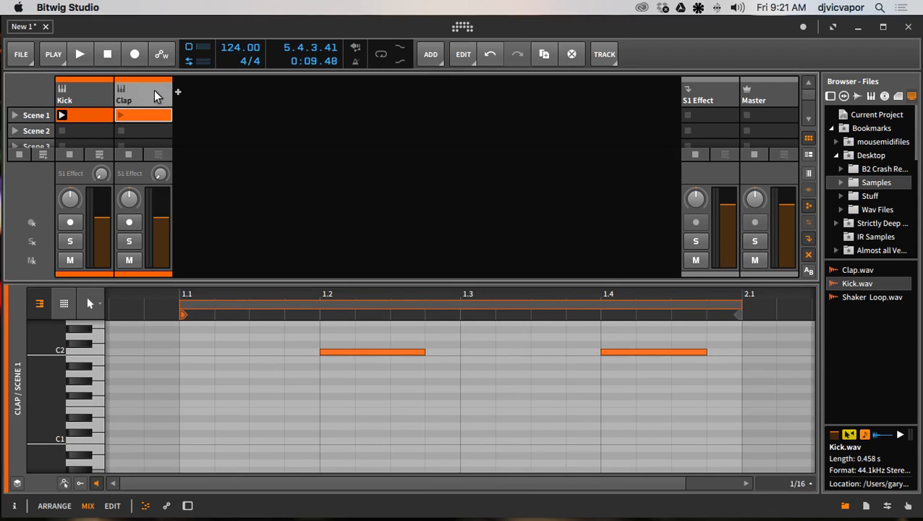
Close the note editor and show the Clap track's Sampler in the device view.
key("d")
double_click(138, 114)
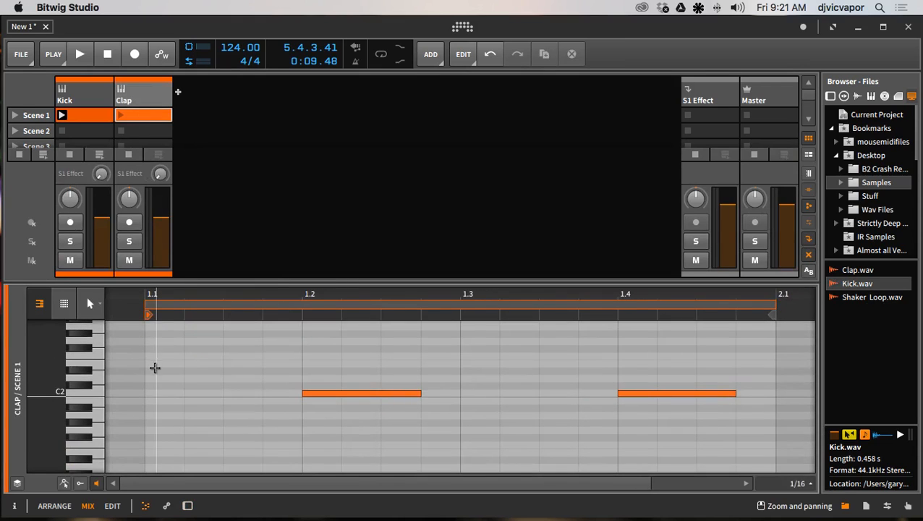
left_click_drag(238, 289, 233, 488)
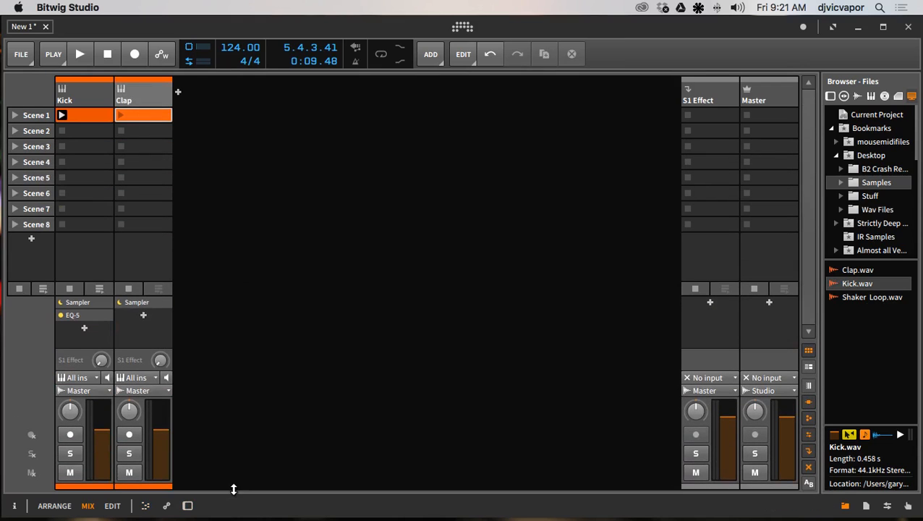
double_click(141, 100)
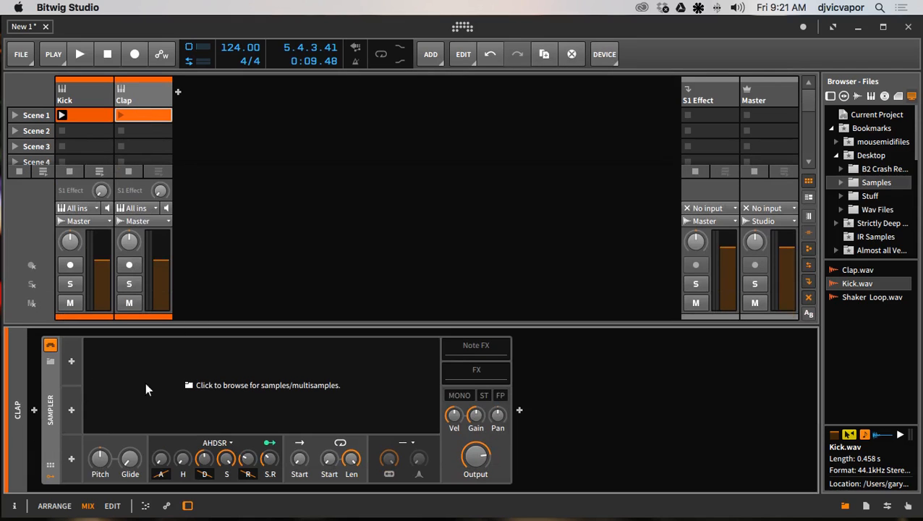
Load Clap.wav into the Clap track's Sampler, solo the track and launch its Scene 1 clip.
left_click_drag(849, 270, 334, 424)
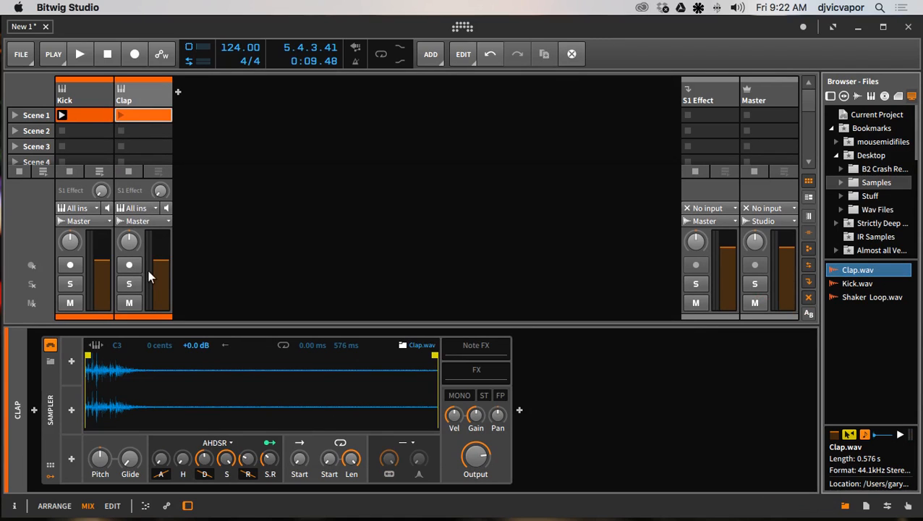
left_click(129, 283)
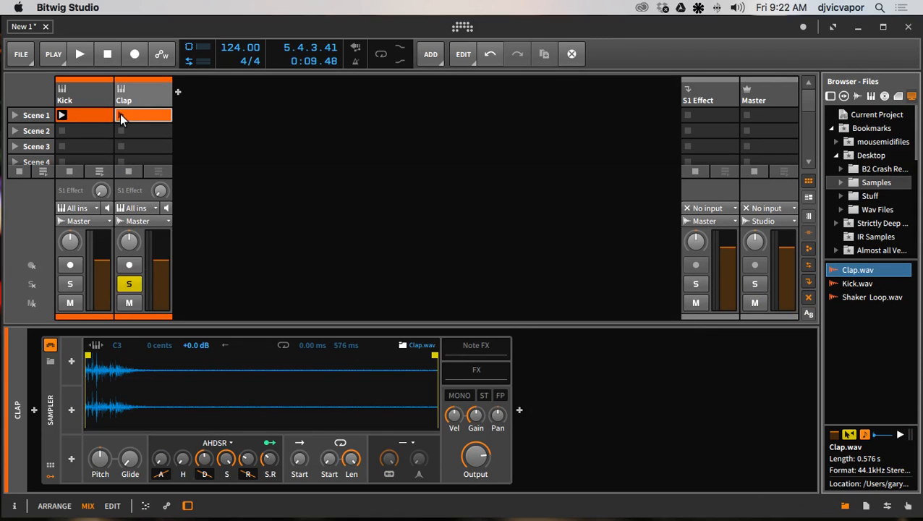
left_click(120, 115)
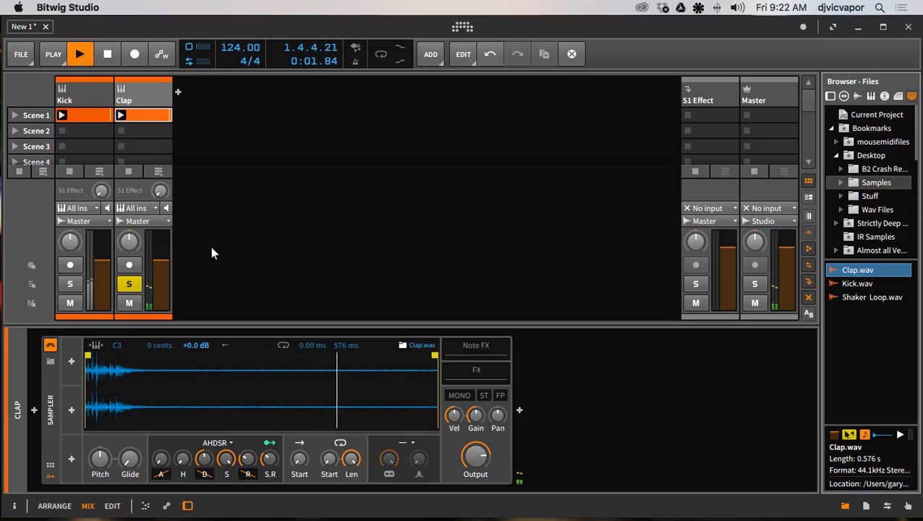
Lower the velocity sensitivity of the Clap track's Sampler slightly and leave the device collapsed.
left_click(50, 413)
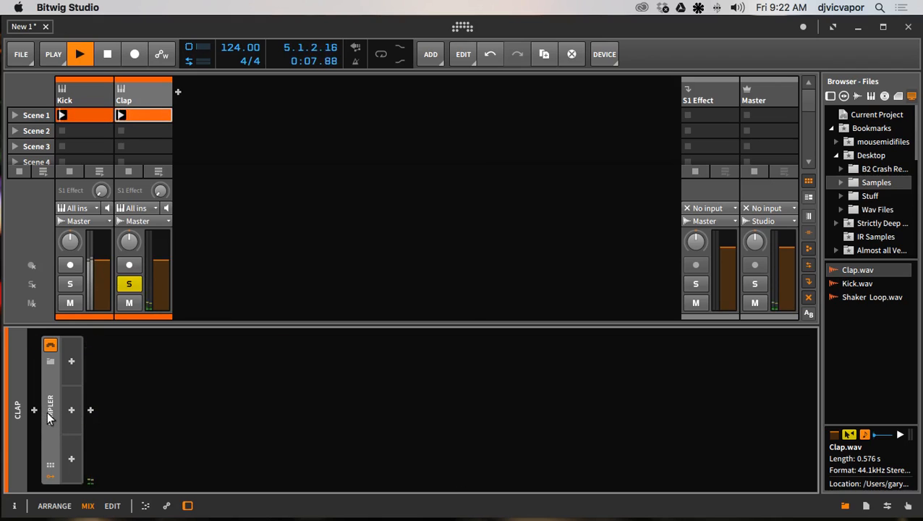
left_click(47, 412)
left_click_drag(453, 414, 454, 418)
left_click(50, 408)
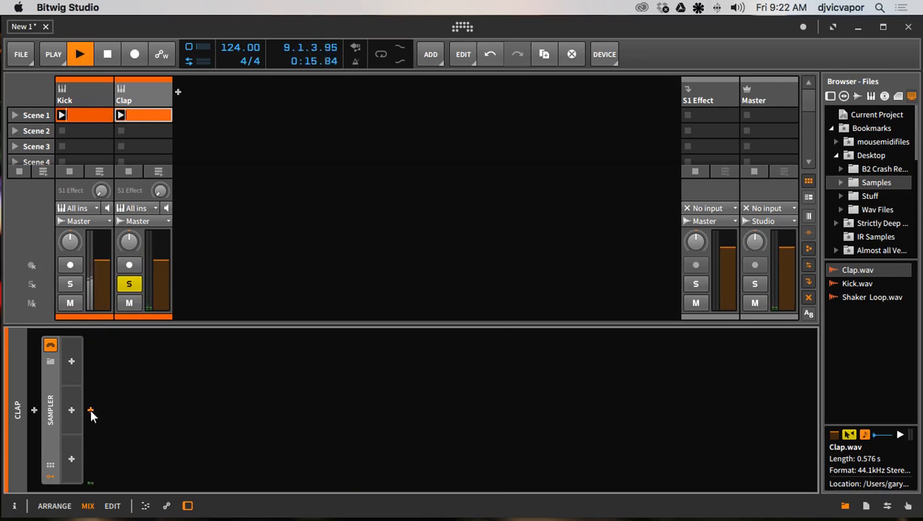
Insert Bitwig's EQ-5 after the Sampler on the Clap track.
left_click(91, 409)
left_click(341, 87)
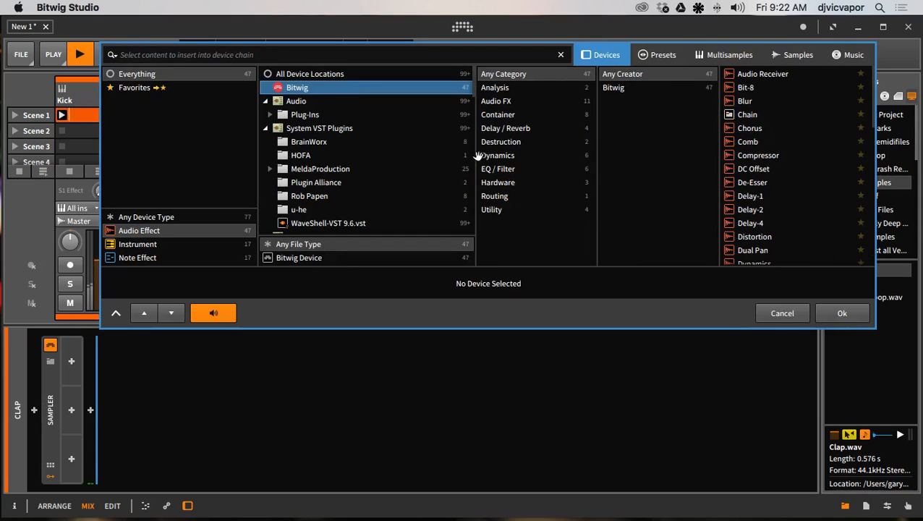
left_click(498, 167)
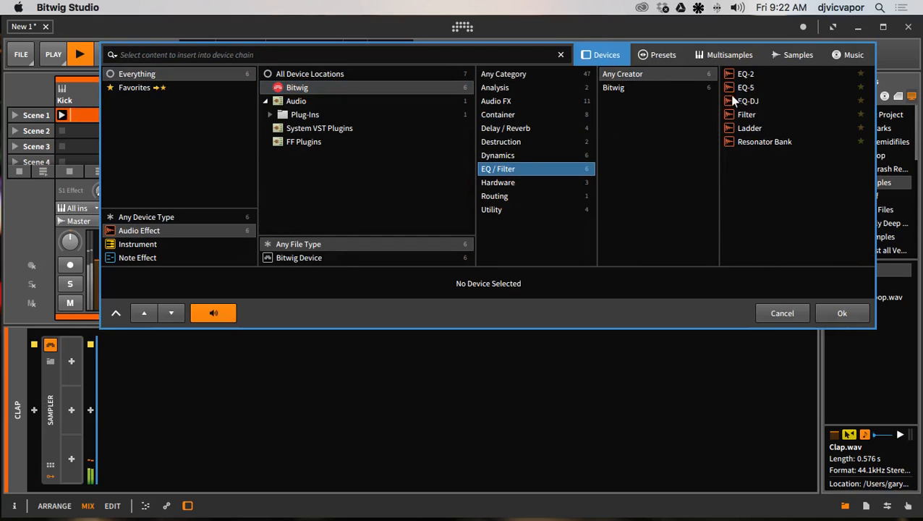
left_click(733, 87)
left_click(839, 311)
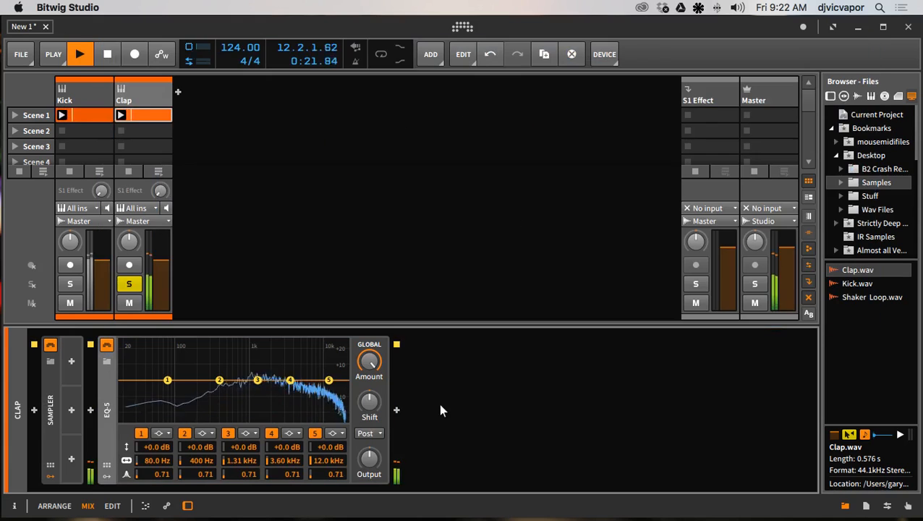
Set band 1 of the Clap EQ-5 to highpass24 with a frequency of 160 Hz.
left_click(158, 433)
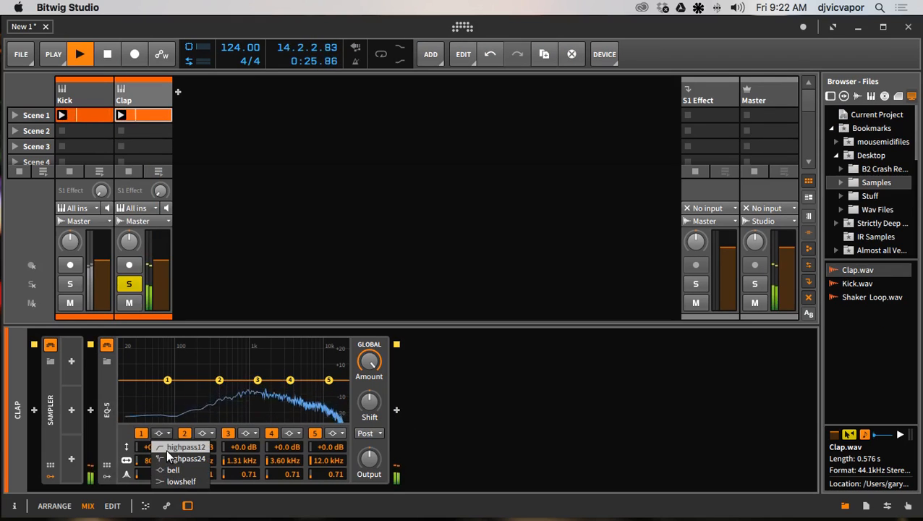
left_click(168, 457)
left_click_drag(163, 459, 162, 438)
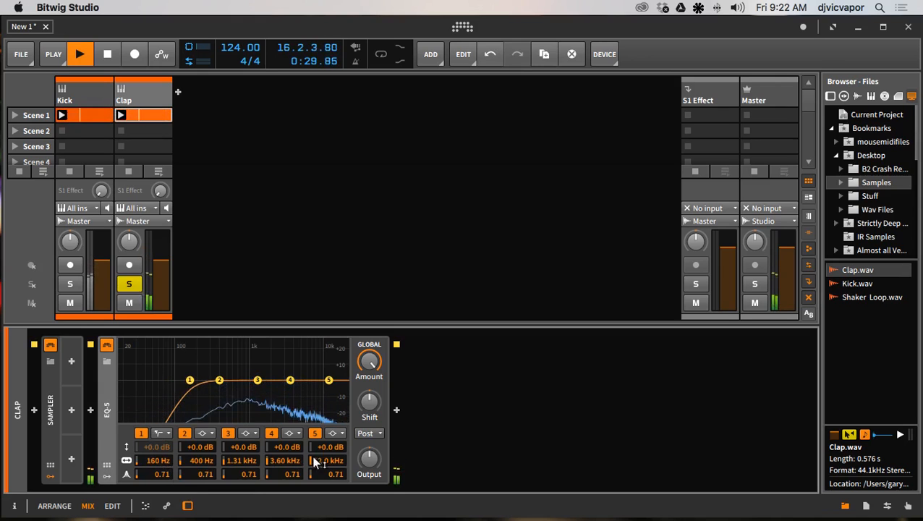
Make band 5 of the Clap EQ-5 a highshelf at 3.01 kHz with a gain of +1.1 dB.
left_click_drag(327, 464, 327, 496)
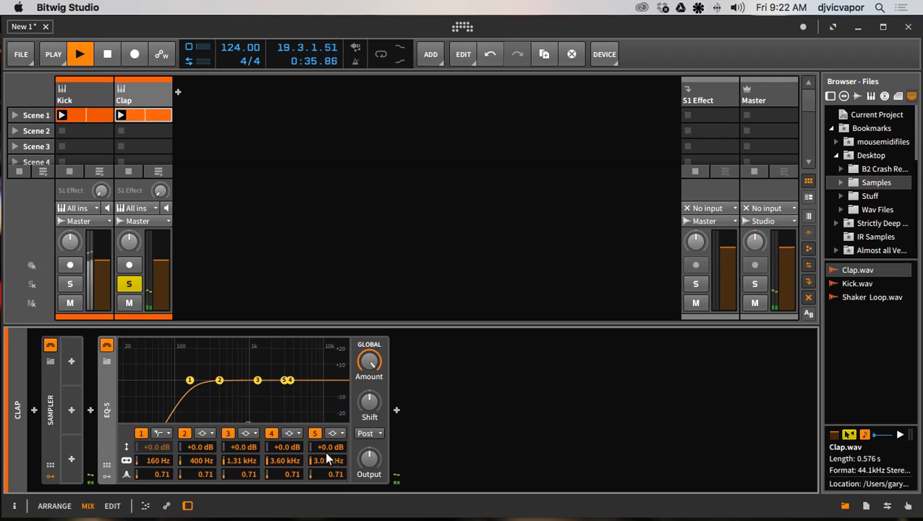
left_click(334, 432)
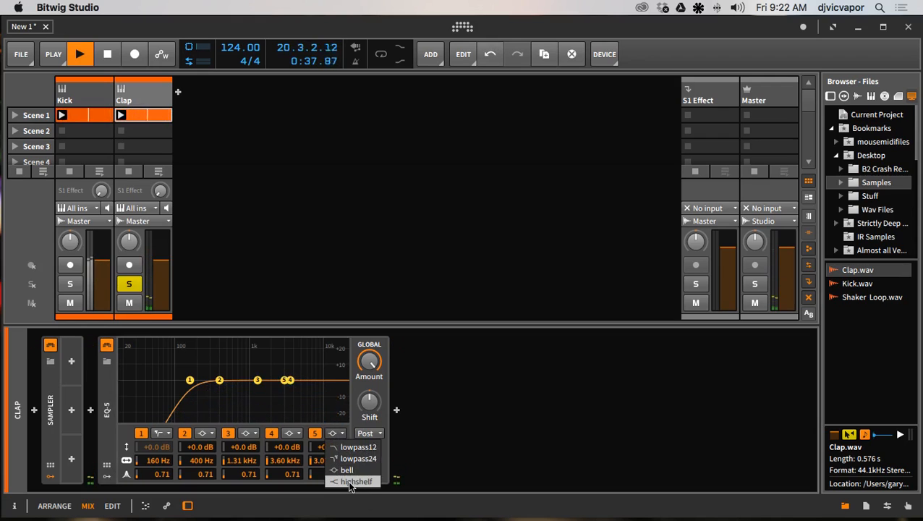
left_click(352, 482)
left_click_drag(329, 448, 330, 442)
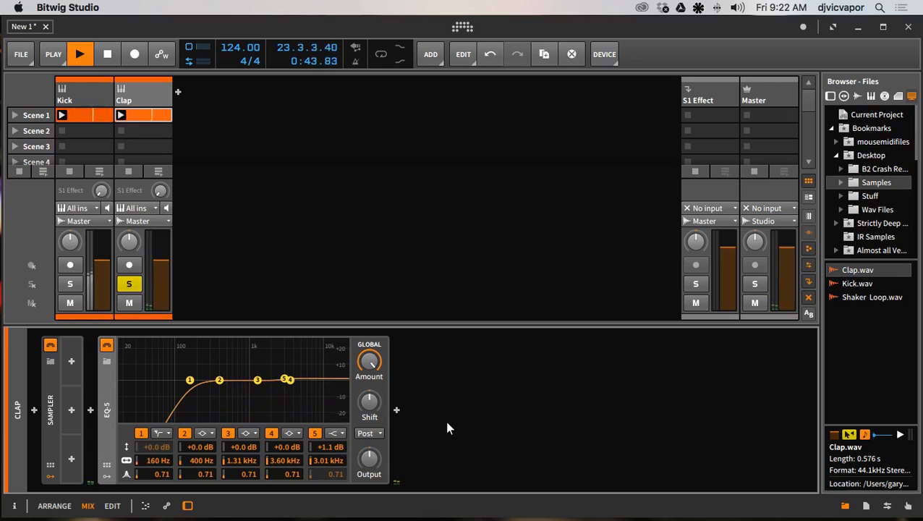
Collapse the Clap EQ-5, unsolo the Clap track and lower its volume slightly against the kick, ending with playback stopped.
left_click(104, 391)
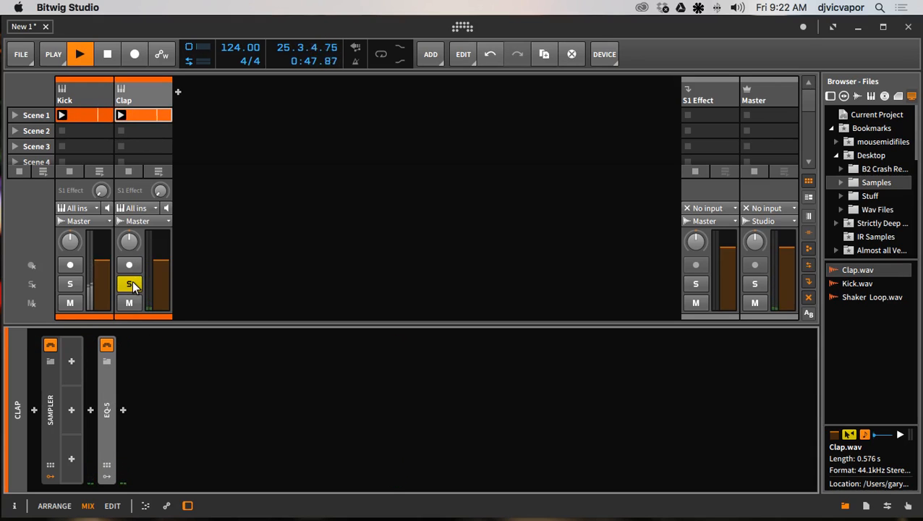
left_click(131, 284)
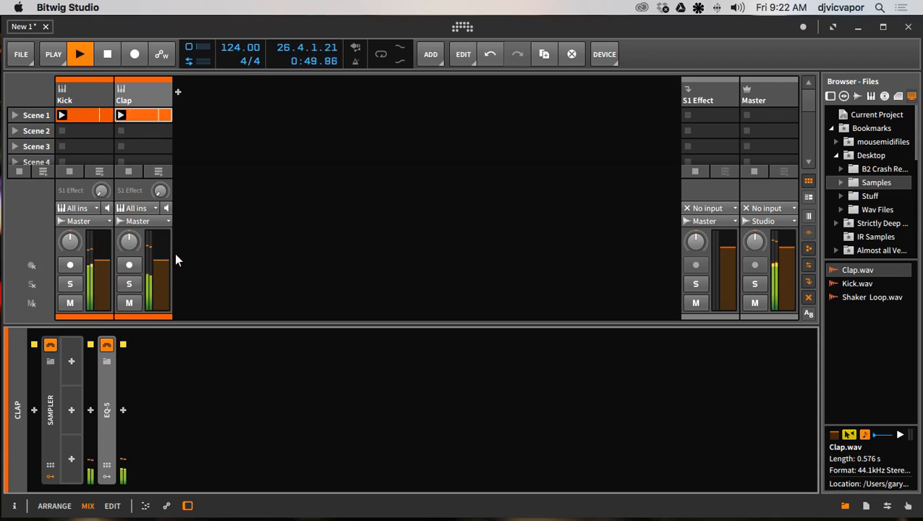
left_click_drag(163, 262, 161, 263)
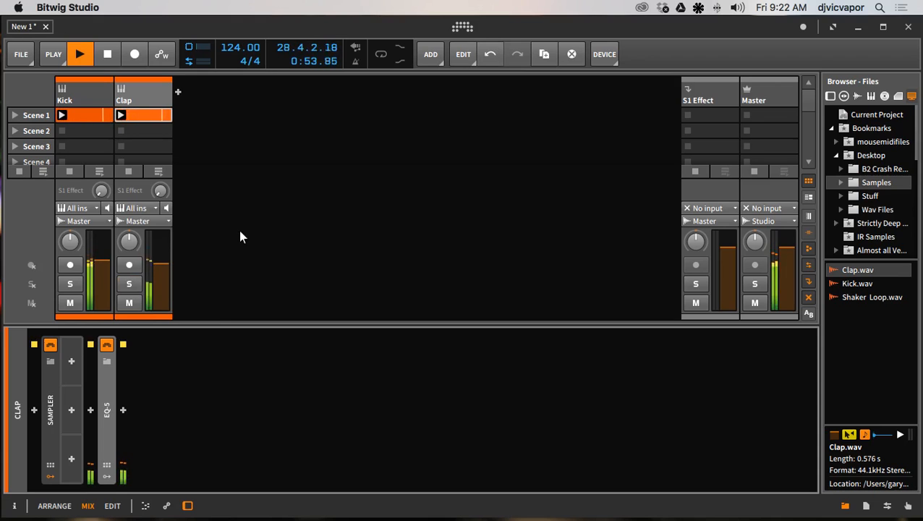
key("space")
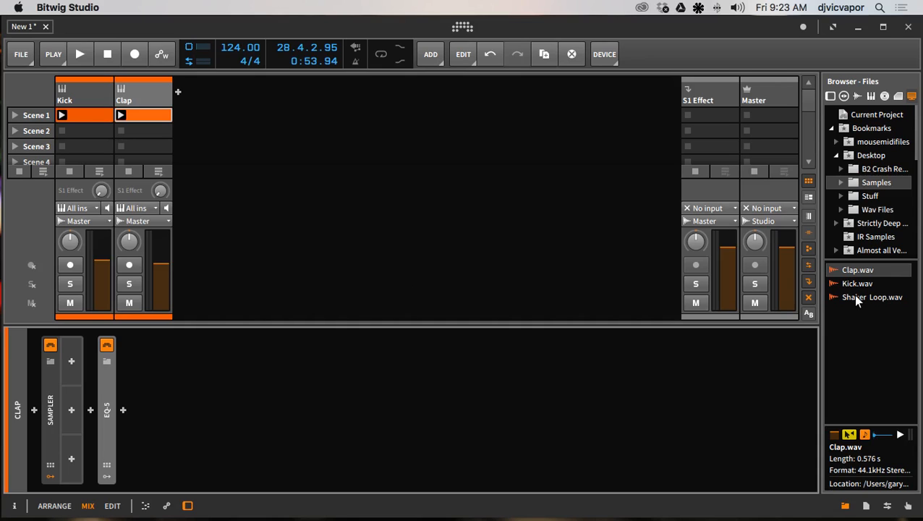
Add Shaker Loop.wav in Scene 1 of a new audio track and rename the track Shaker Loop.
left_click_drag(852, 294, 225, 118)
left_click(209, 99)
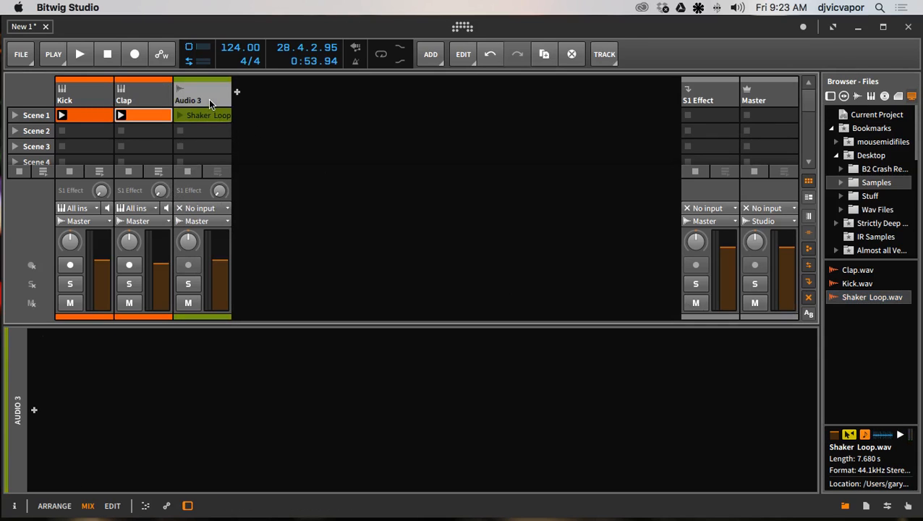
double_click(209, 99)
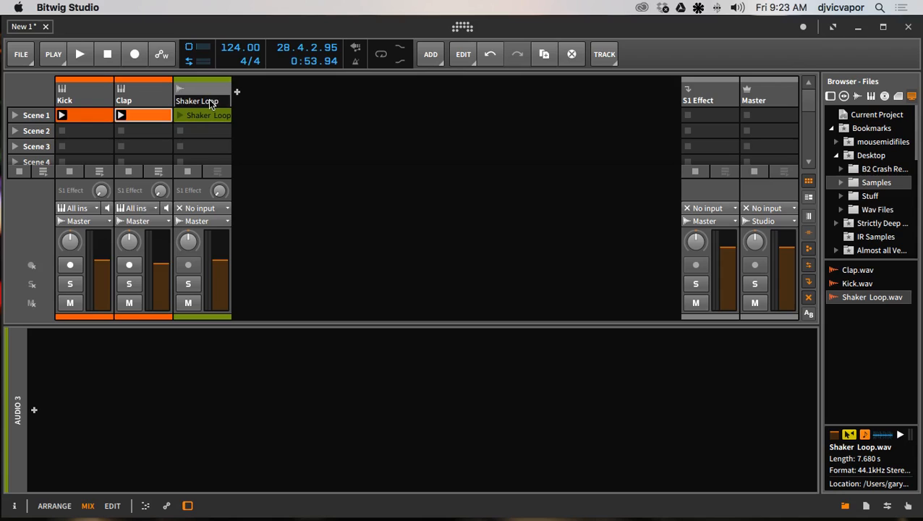
type("Shaker Loop")
key("Return")
Clear the name of the shaker clip in Scene 1.
left_click(217, 114)
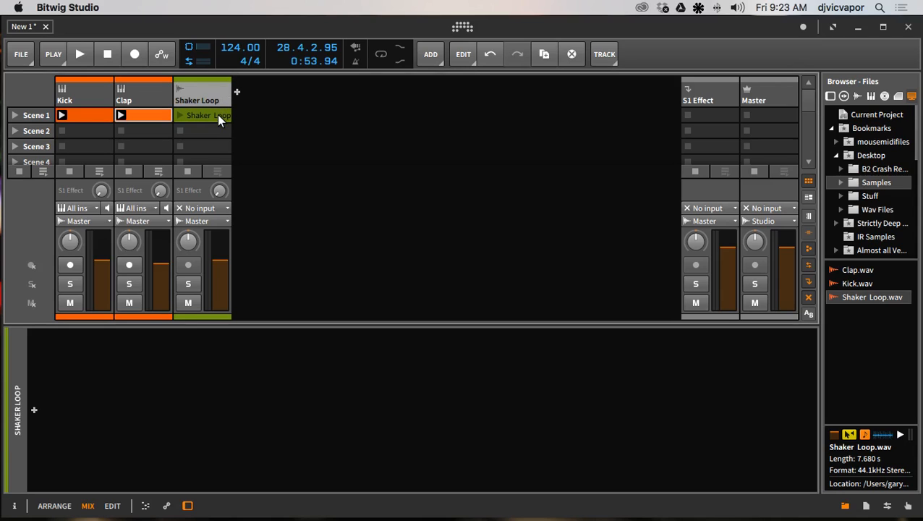
double_click(218, 114)
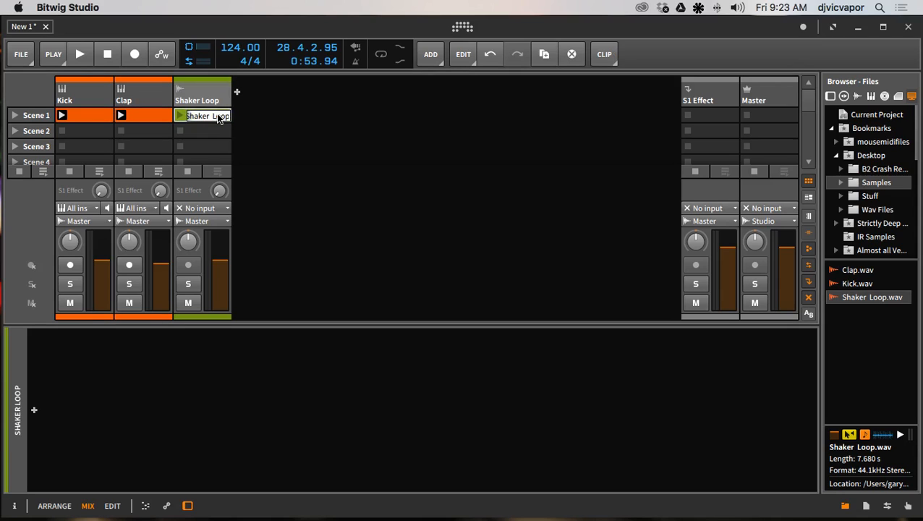
key("BackSpace")
key("Return")
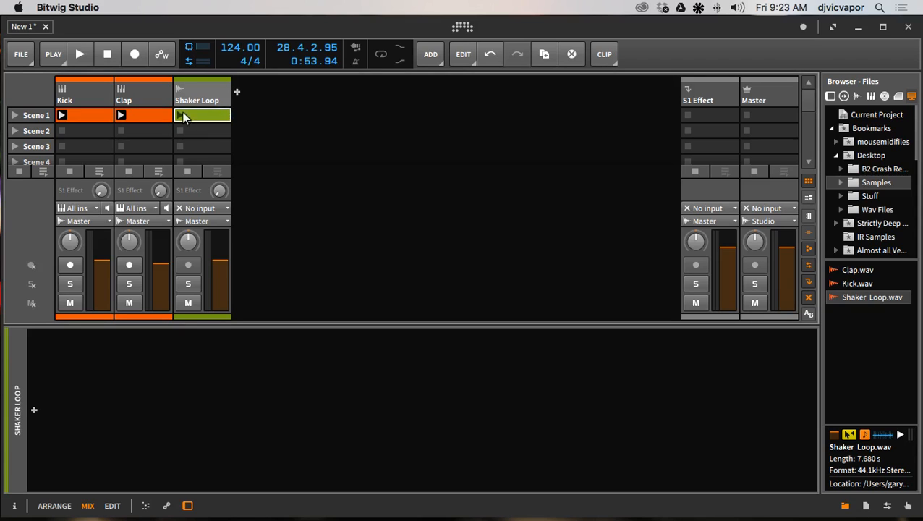
Solo the Shaker Loop track, launch its clip and insert Bitwig's EQ-5 on the track.
left_click(186, 283)
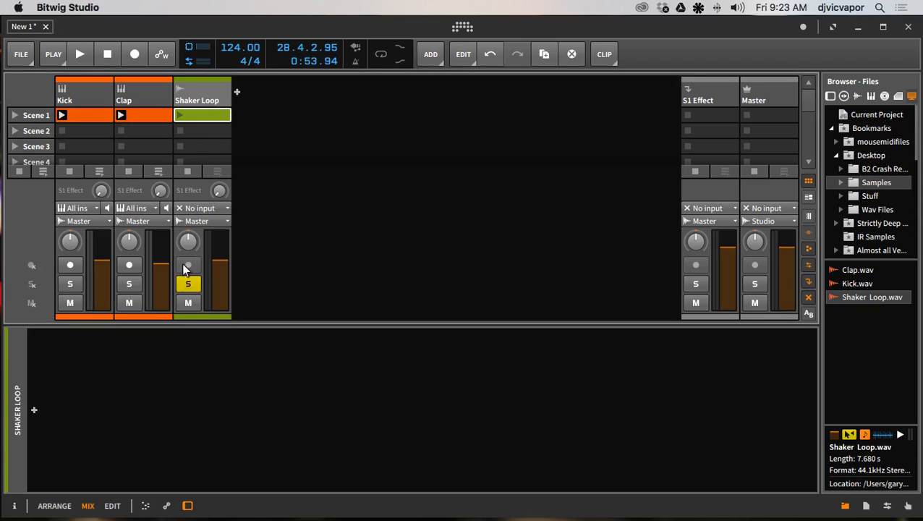
left_click(178, 116)
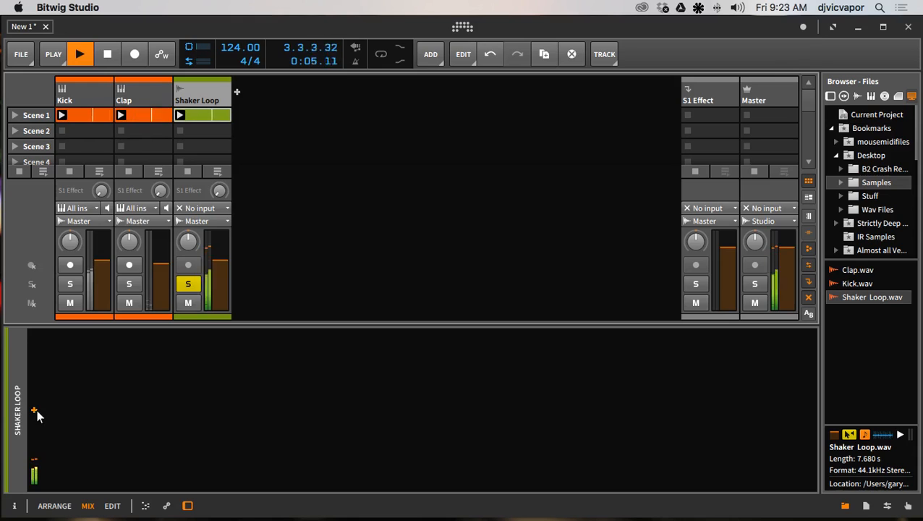
left_click(34, 411)
left_click(267, 85)
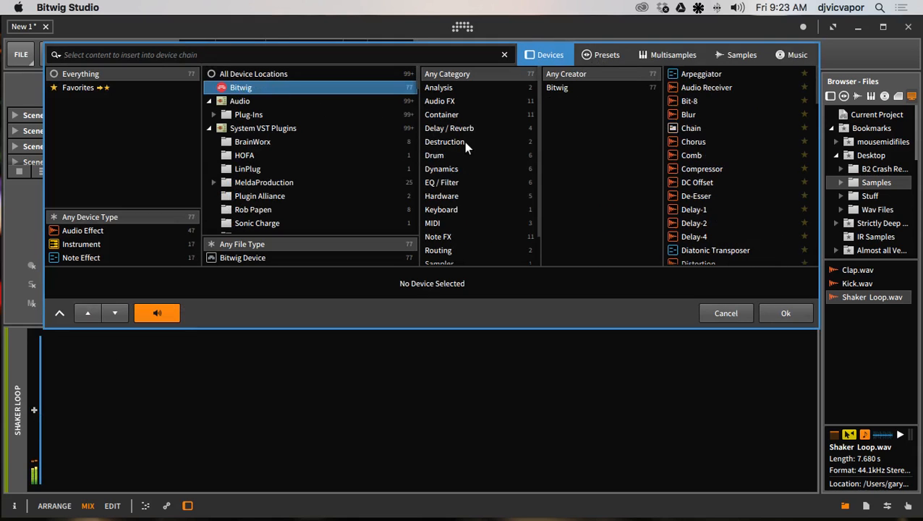
left_click(449, 183)
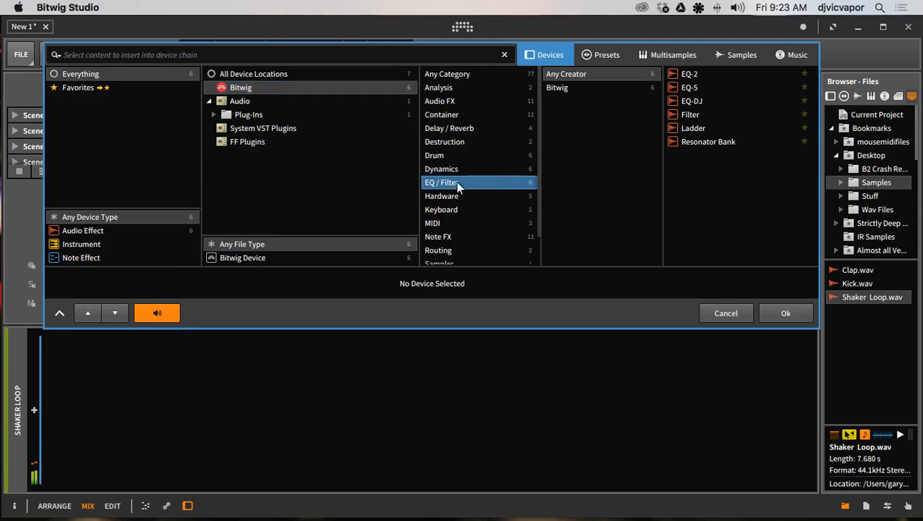
left_click(671, 88)
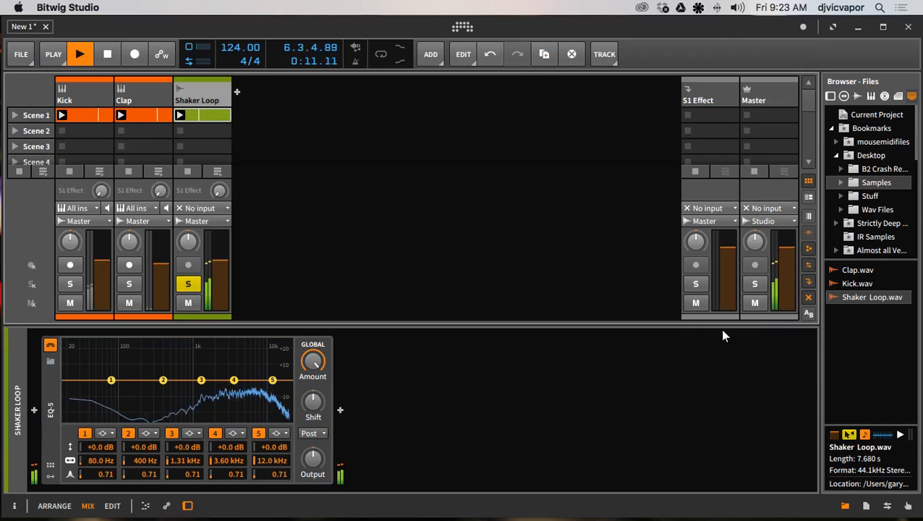
left_click(773, 315)
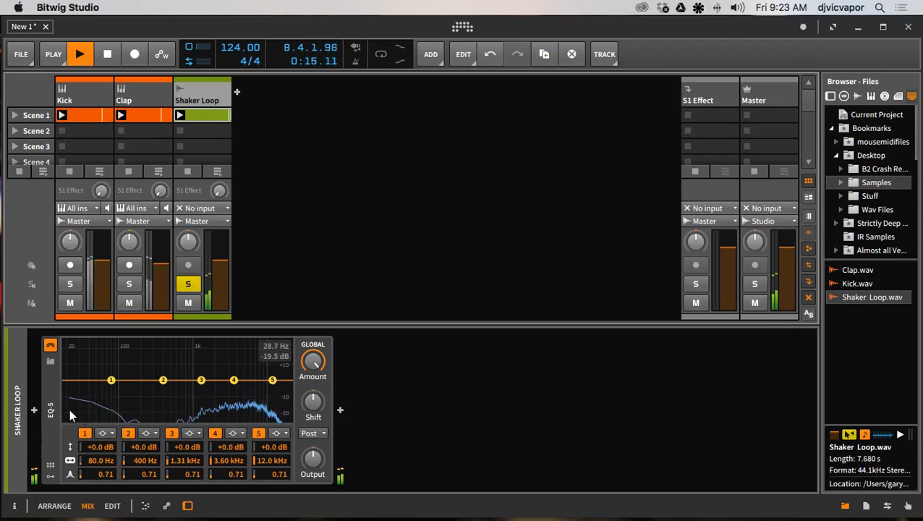
Set band 1 of the shaker's EQ-5 to highpass24 at 307 Hz with a Q of 0.82.
left_click(102, 433)
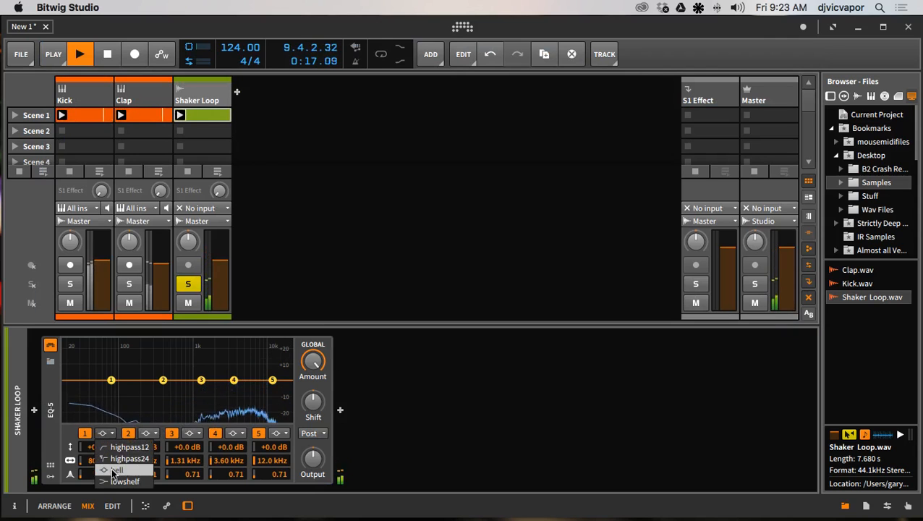
left_click(112, 459)
left_click_drag(107, 459, 107, 431)
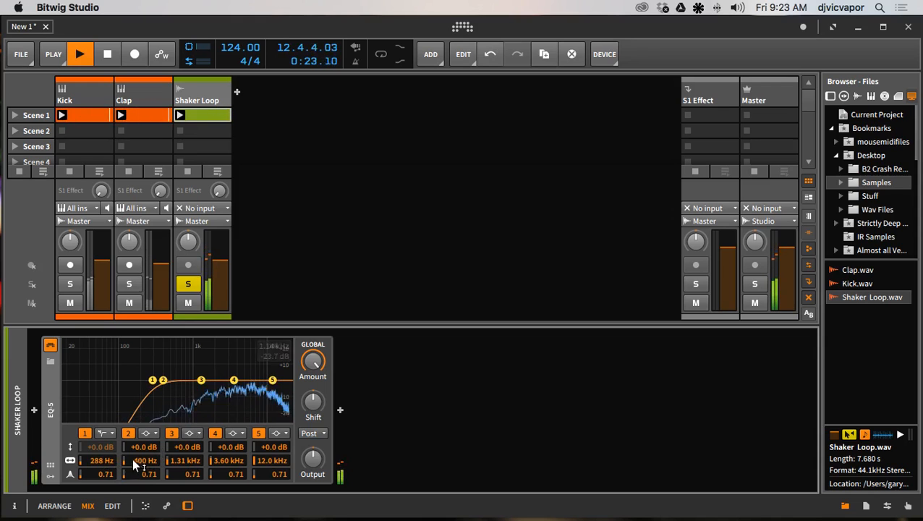
mouse_move(102, 462)
left_mouse_down()
mouse_move(101, 451)
mouse_move(107, 472)
left_mouse_up()
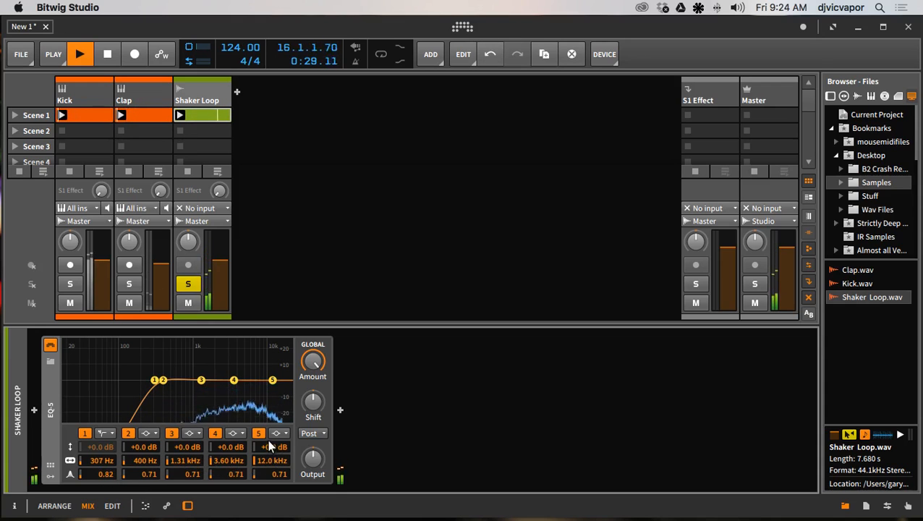
Make band 5 of the shaker's EQ-5 a highshelf at 5.33 kHz with a gain of +4.0 dB.
left_click(235, 433)
left_click(242, 445)
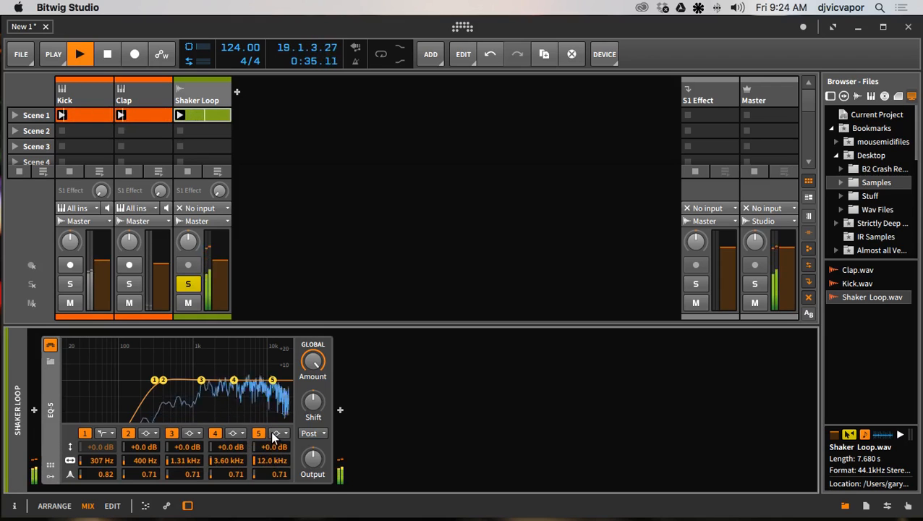
left_click_drag(266, 458, 266, 481)
left_click(281, 432)
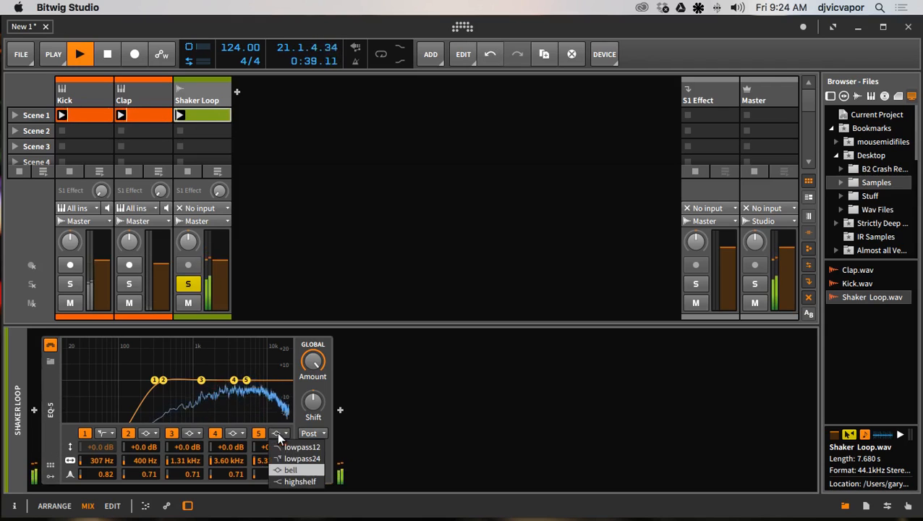
left_click(293, 483)
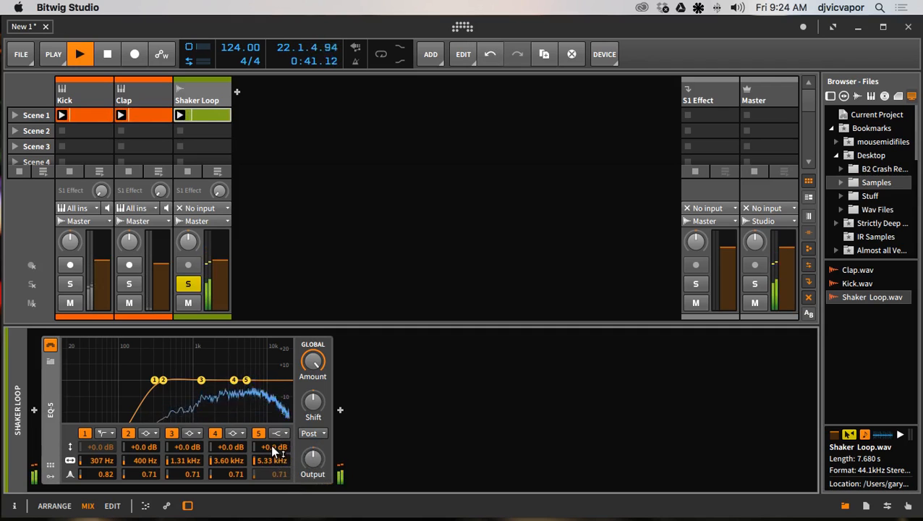
left_click_drag(276, 446, 275, 426)
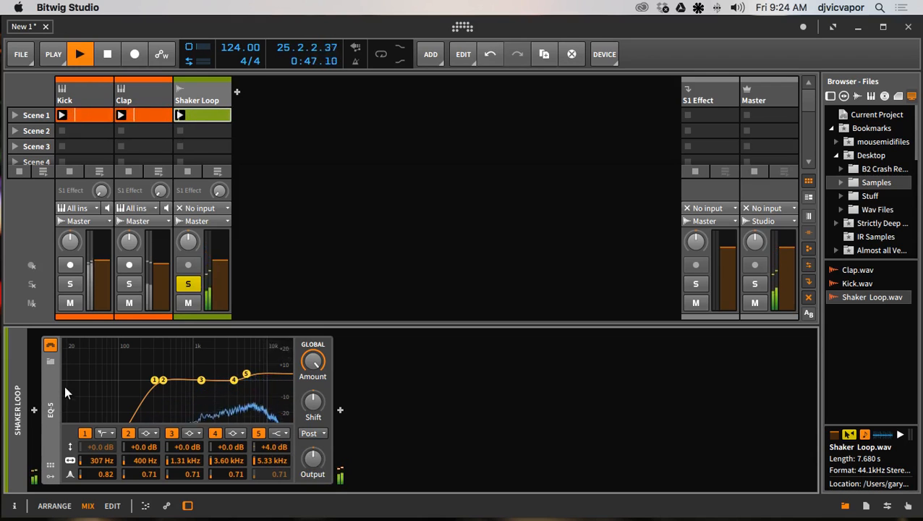
Add an Audio Sidechain modulator to the shaker's EQ-5 and stop playback.
left_click(50, 476)
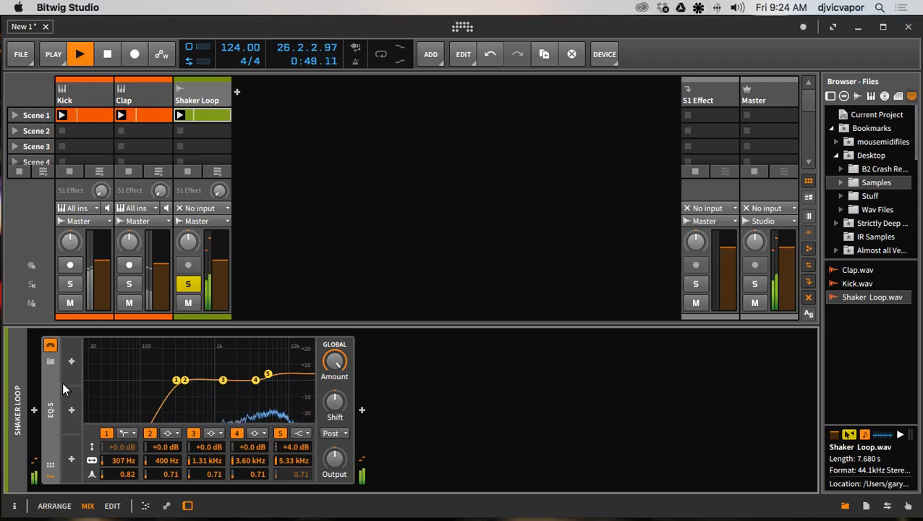
left_click(71, 361)
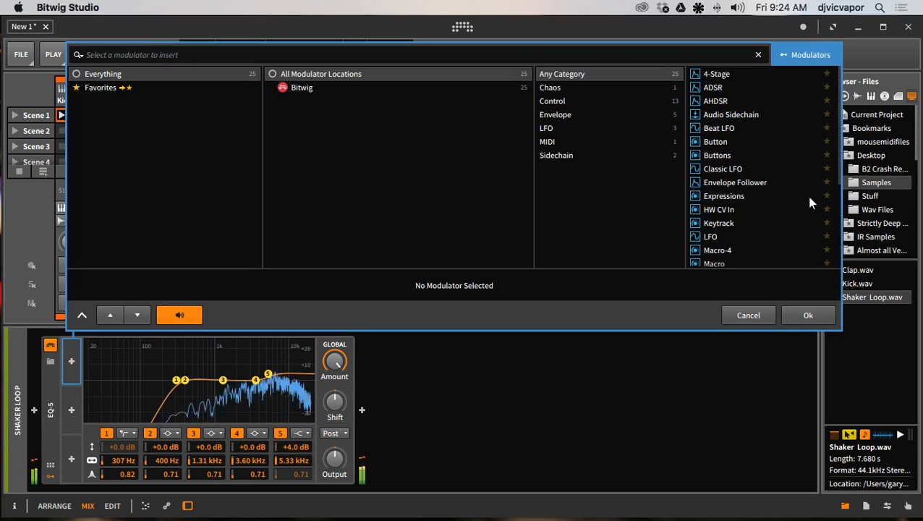
left_click(754, 117)
left_click(801, 314)
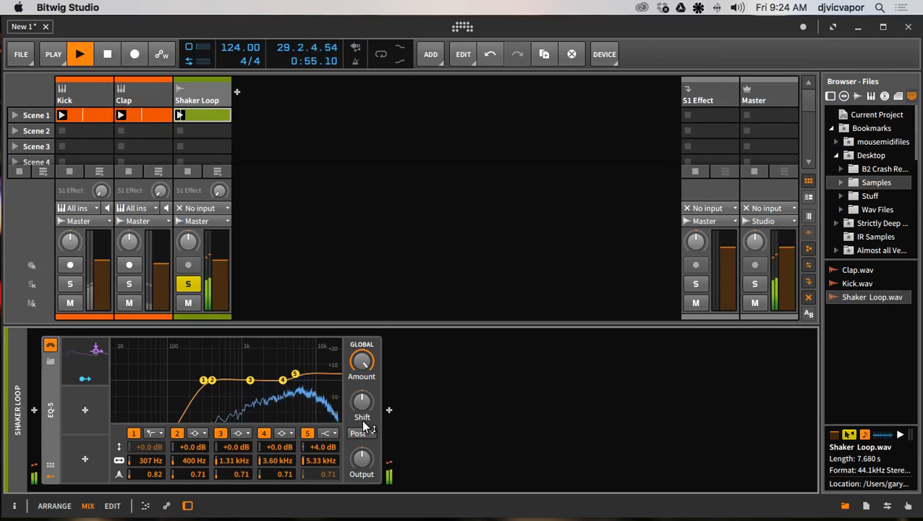
key("space")
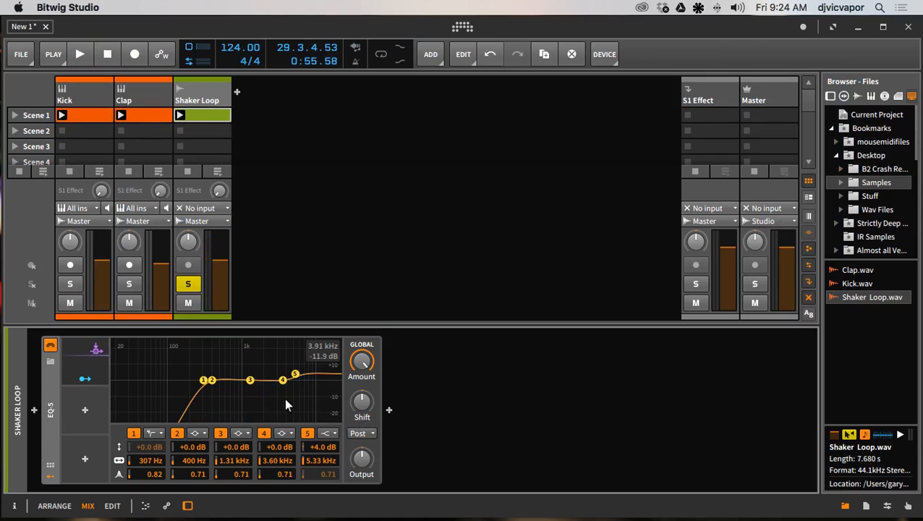
Map the Audio Sidechain modulator to the gain of the shaker's EQ-5 band 5 with a negative amount, auditioning it in playback.
left_click(89, 376)
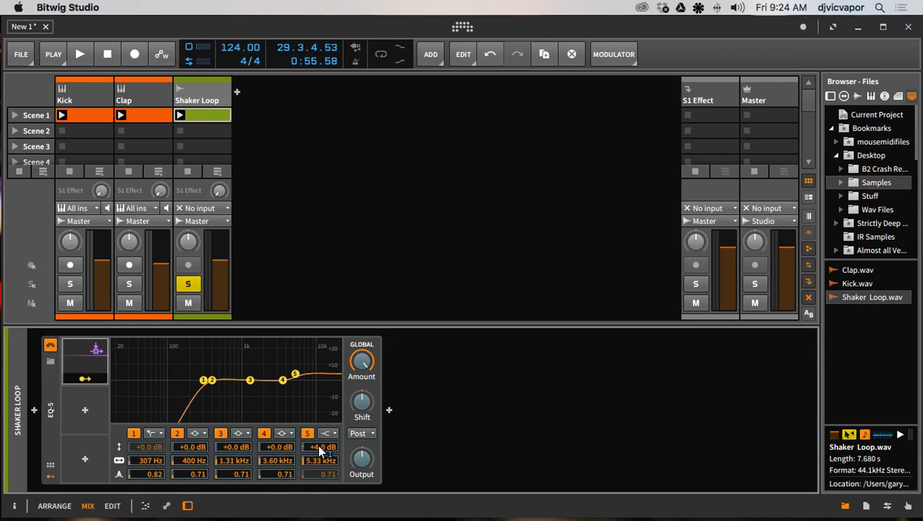
left_click_drag(319, 446, 319, 496)
key("space")
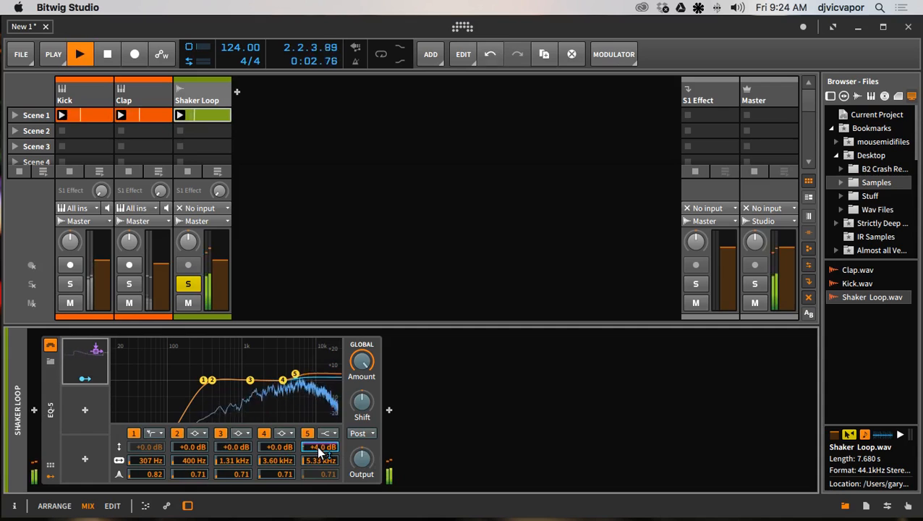
left_click_drag(321, 448, 320, 471)
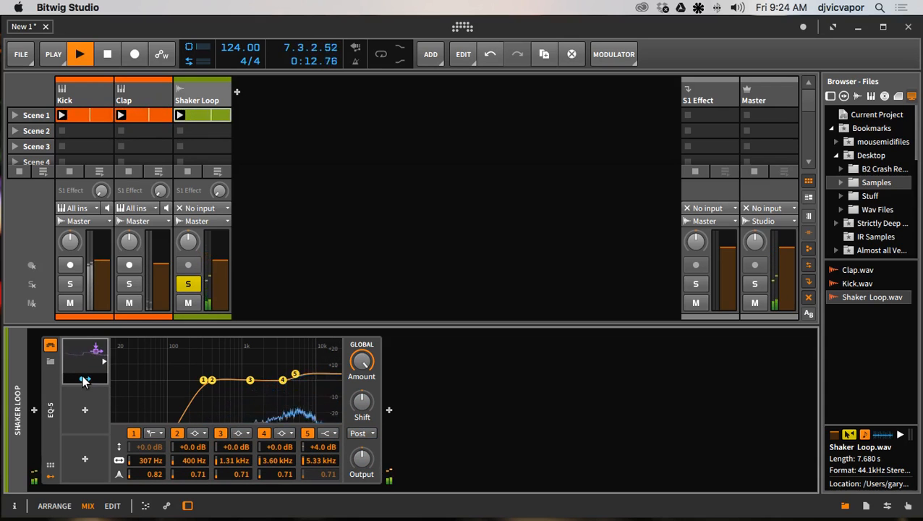
key("space")
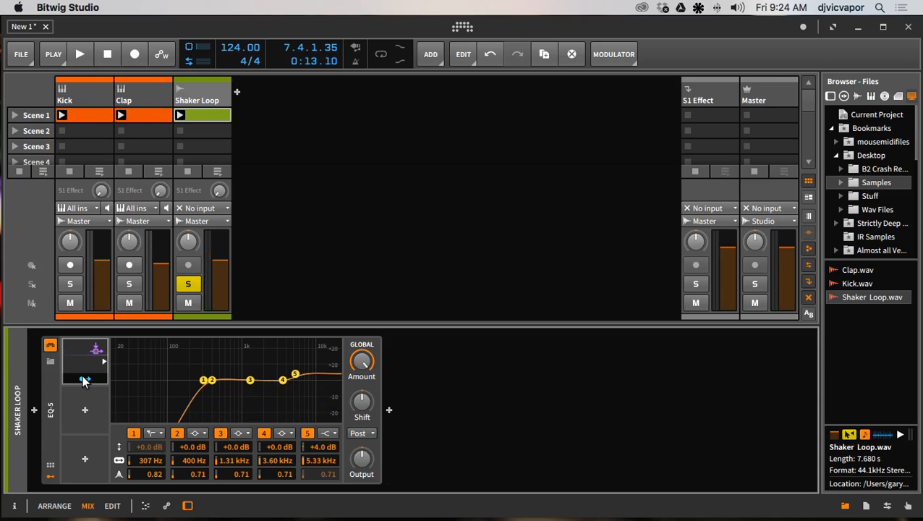
Unsolo the Shaker Loop track and lower its volume slightly while the full beat plays.
left_click(188, 283)
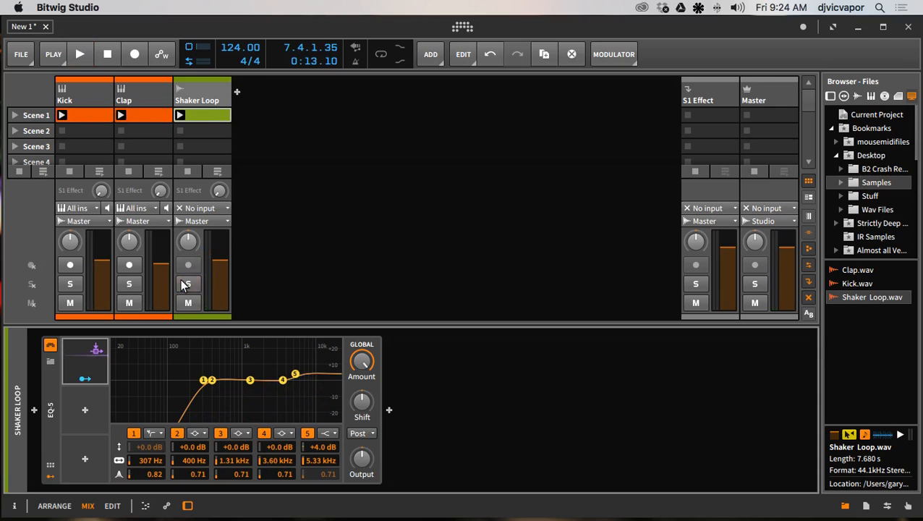
key("space")
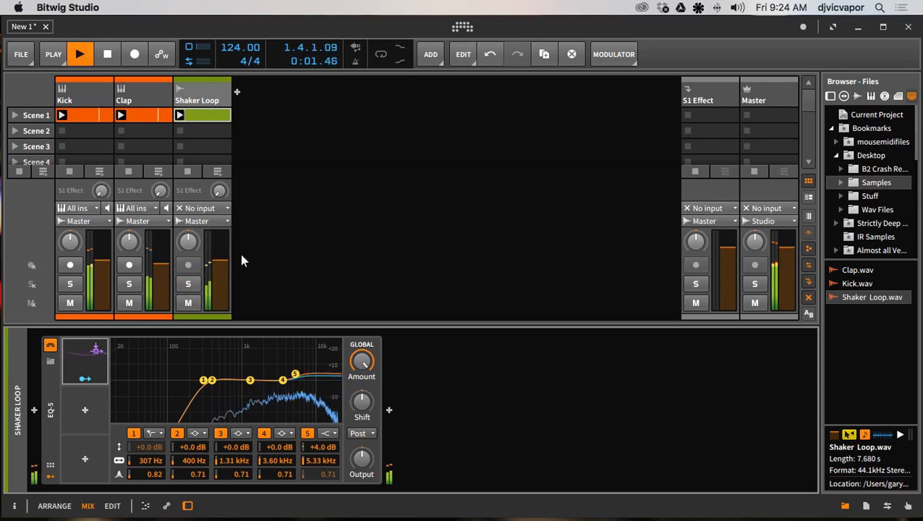
left_click_drag(224, 266, 223, 280)
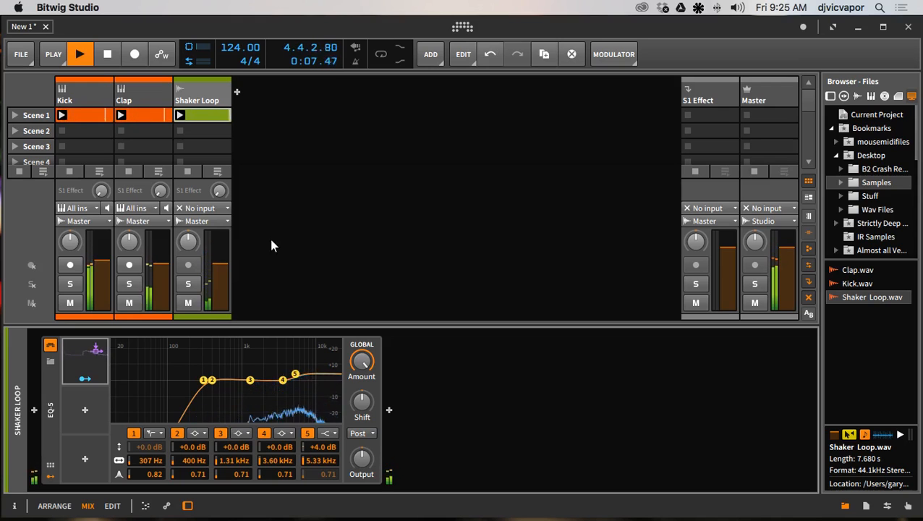
left_click_drag(224, 266, 224, 268)
key("space")
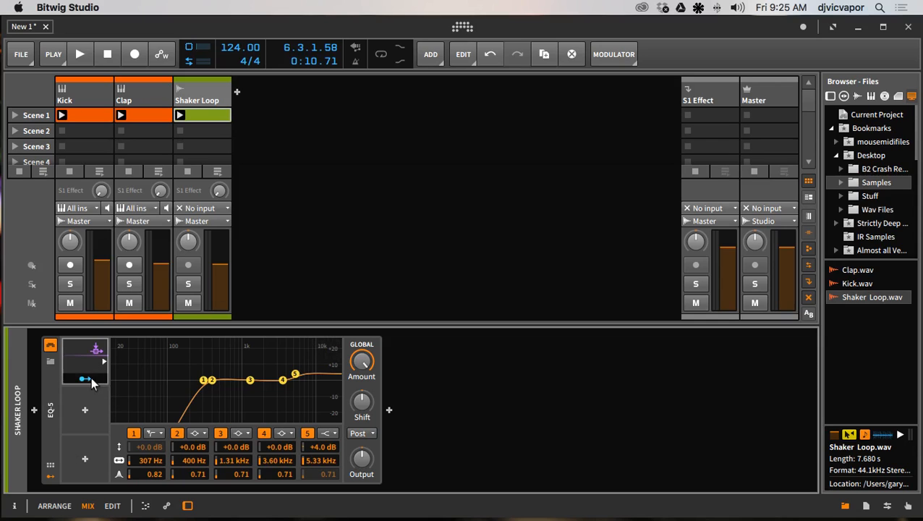
Collapse the EQ-5 and device view, add a new instrument track after Shaker Loop and name it Chords.
left_click(50, 406)
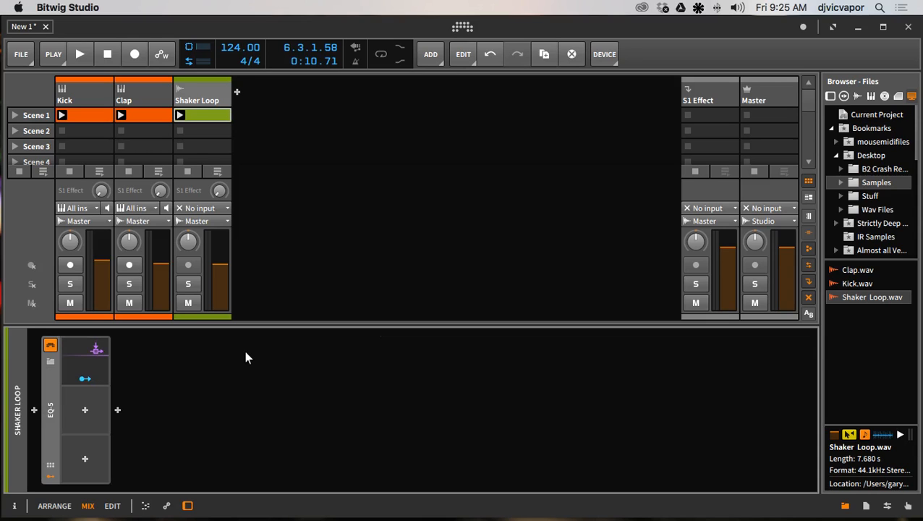
left_click_drag(255, 324, 254, 426)
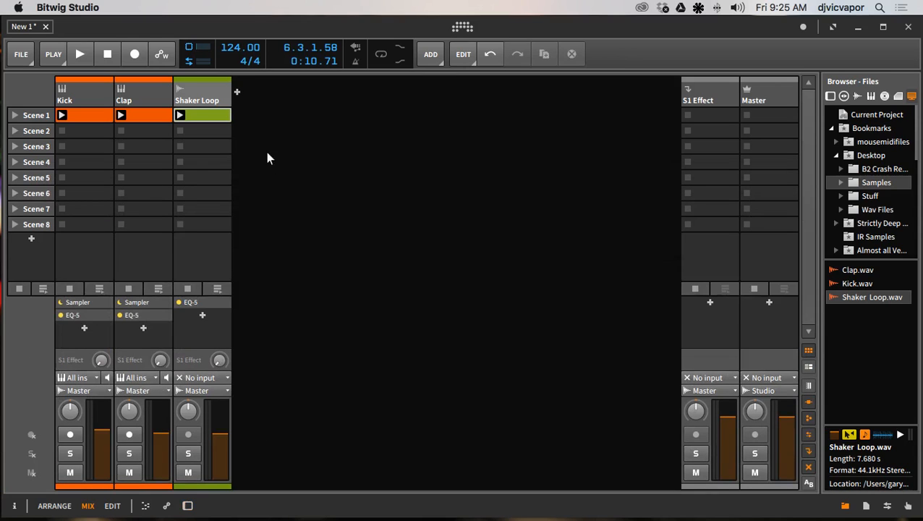
right_click(262, 96)
left_click(277, 104)
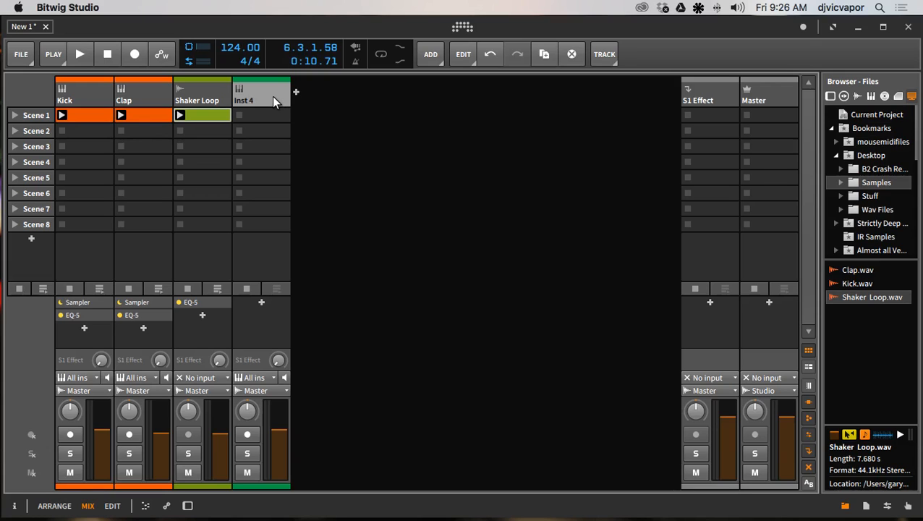
double_click(272, 98)
type("Ch")
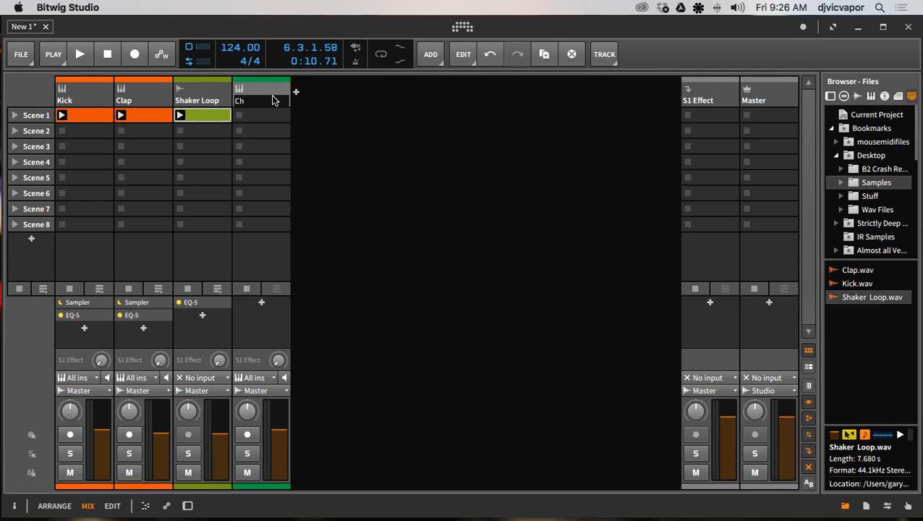
type("ords")
key("Return")
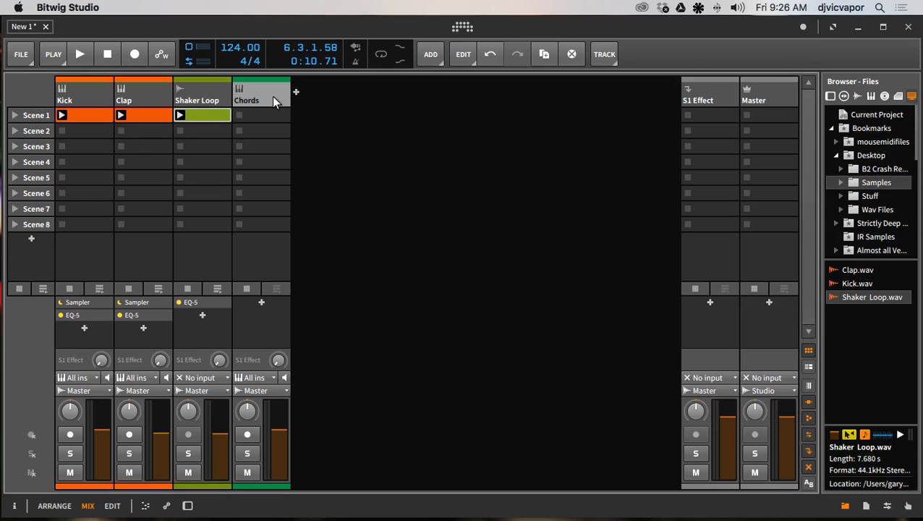
Create an empty clip in Scene 1 of the Chords track and insert Bitwig's Polysynth on the track.
double_click(251, 115)
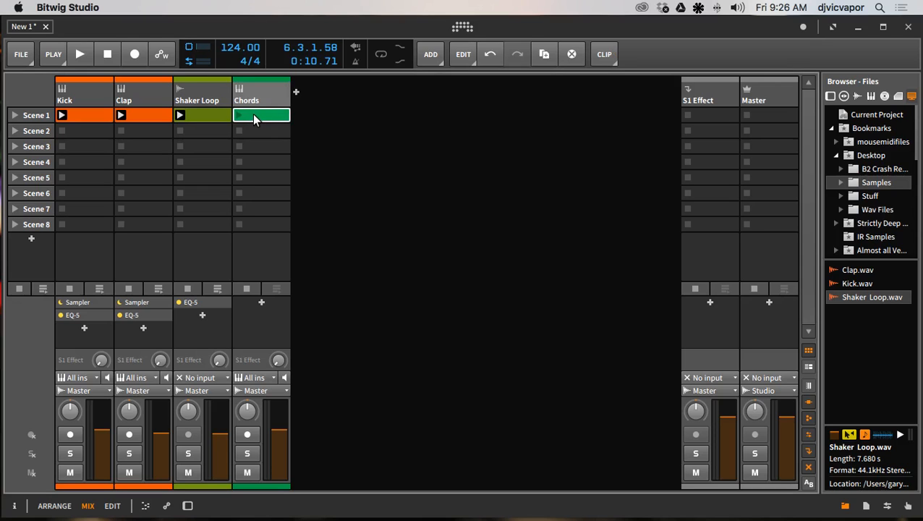
double_click(253, 113)
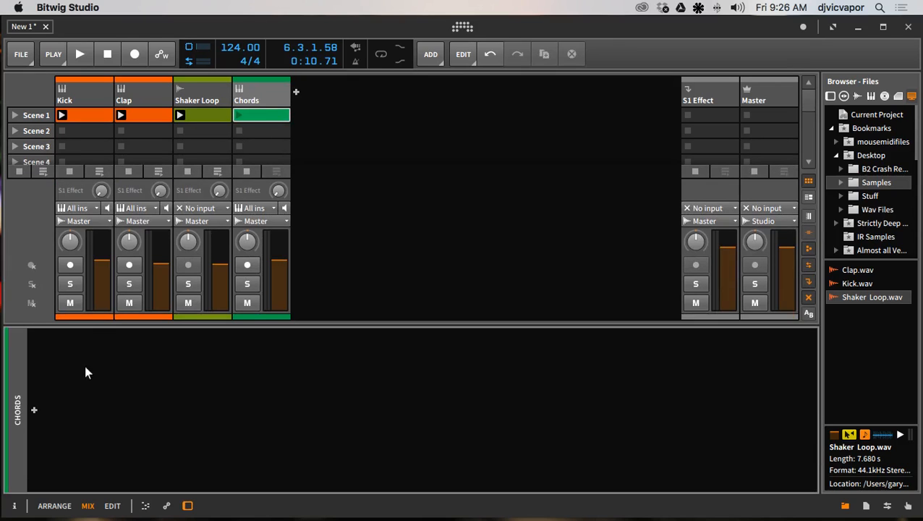
left_click(34, 410)
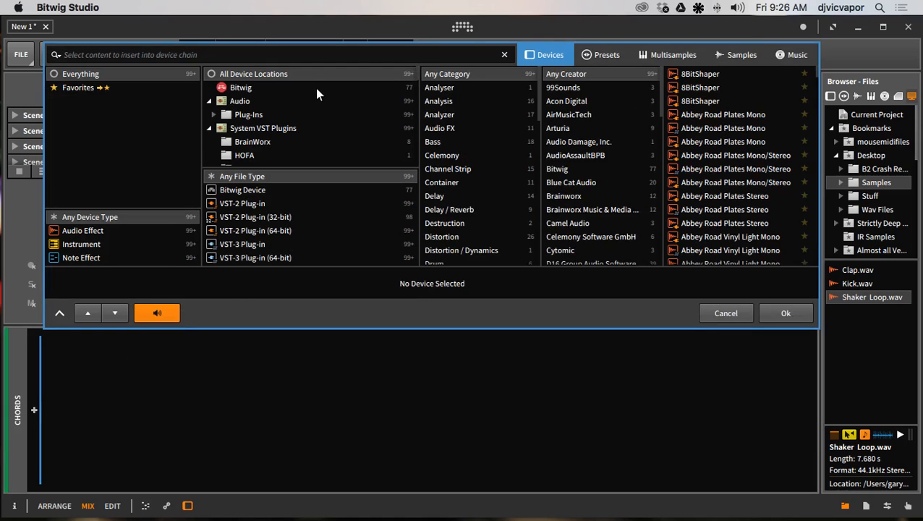
left_click(370, 88)
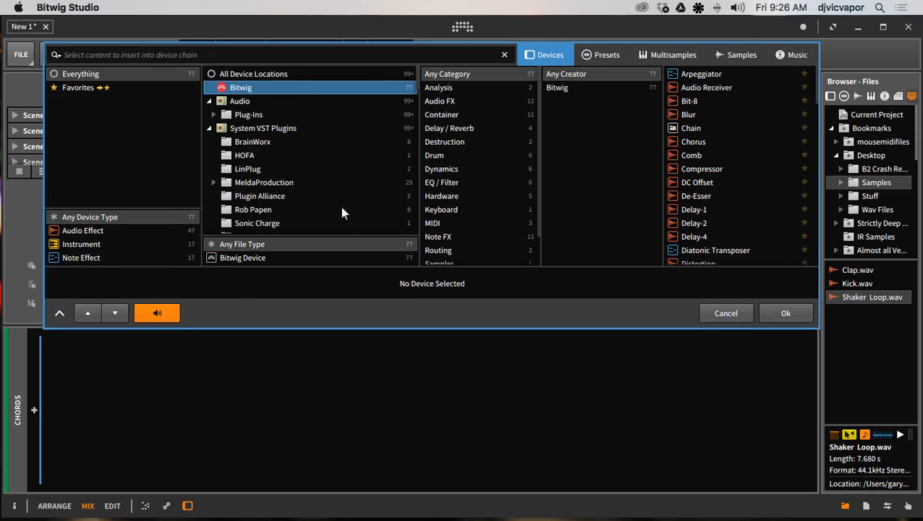
scroll(459, 205, "down", 2)
left_click(448, 252)
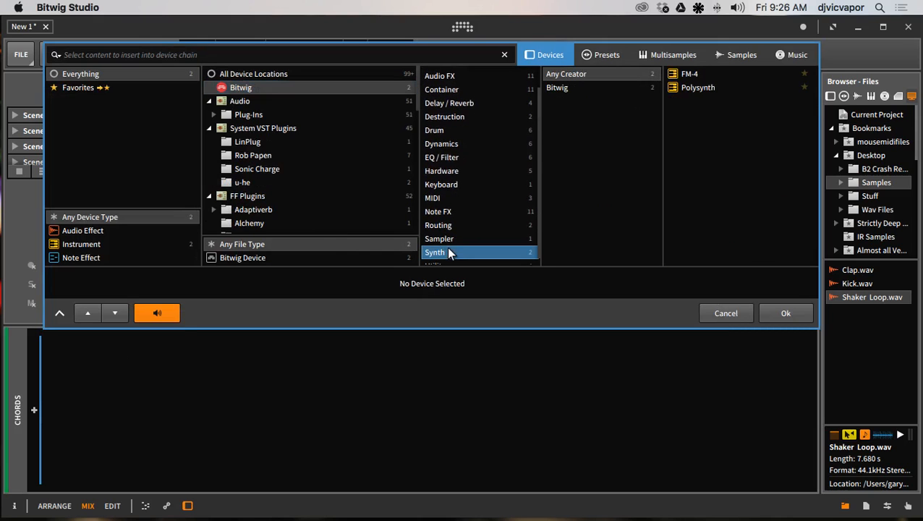
left_click(680, 88)
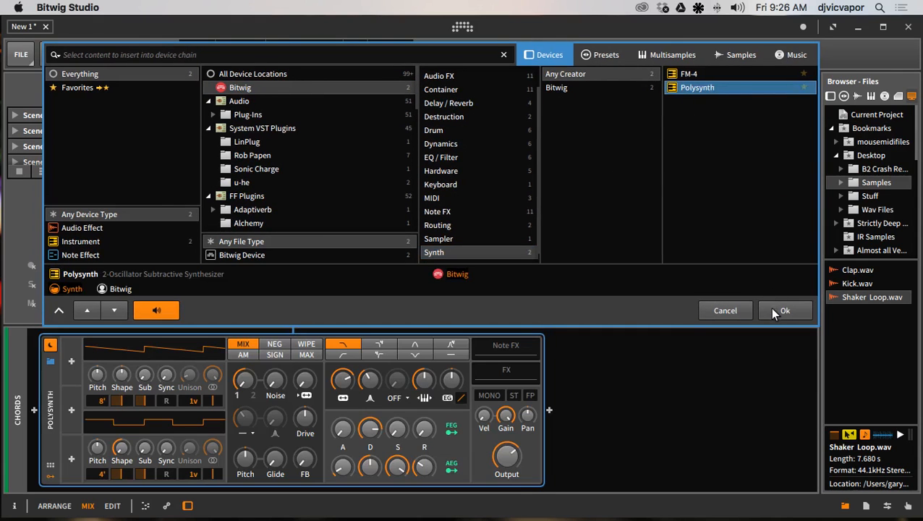
left_click(769, 307)
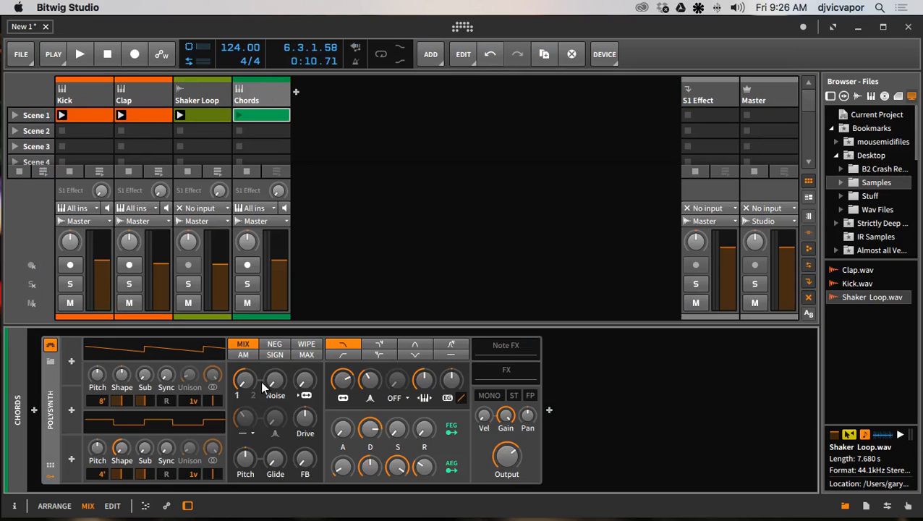
Open the Chords clip of Scene 1 in an enlarged note editor and hide the file browser.
double_click(265, 116)
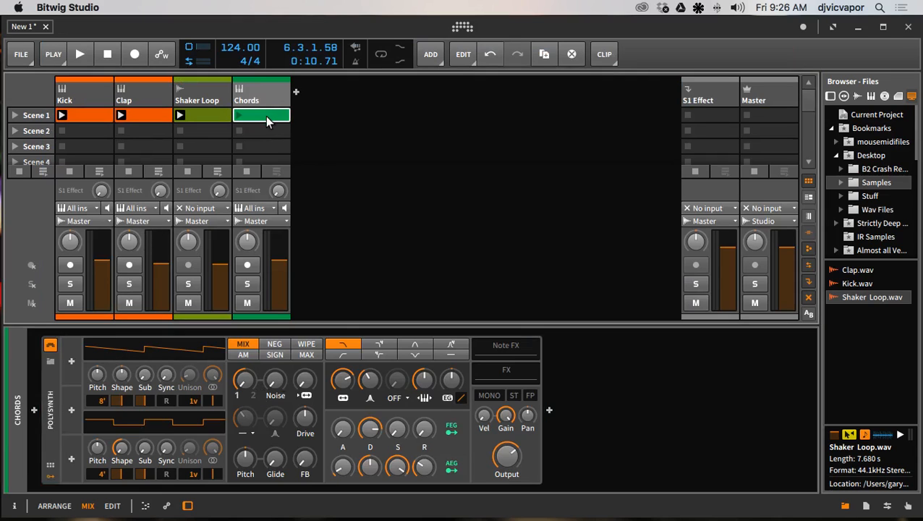
left_click_drag(381, 321, 380, 189)
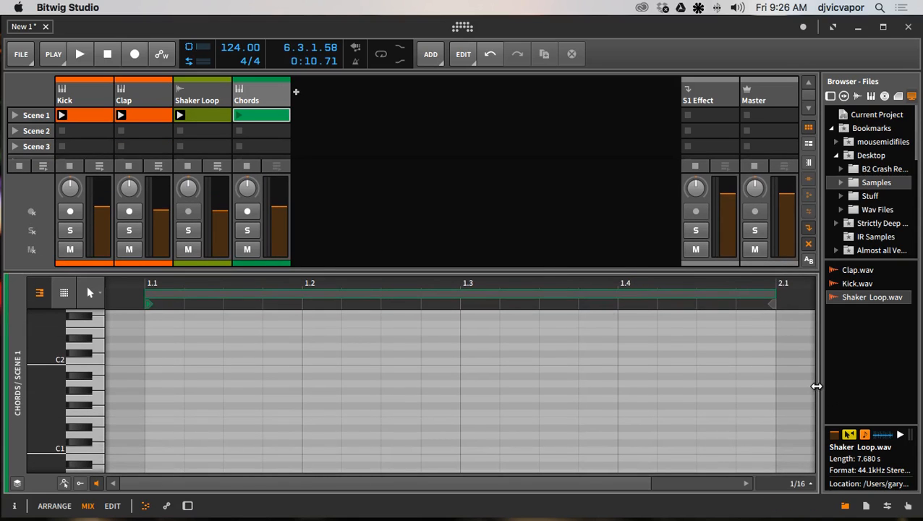
left_click_drag(814, 386, 898, 385)
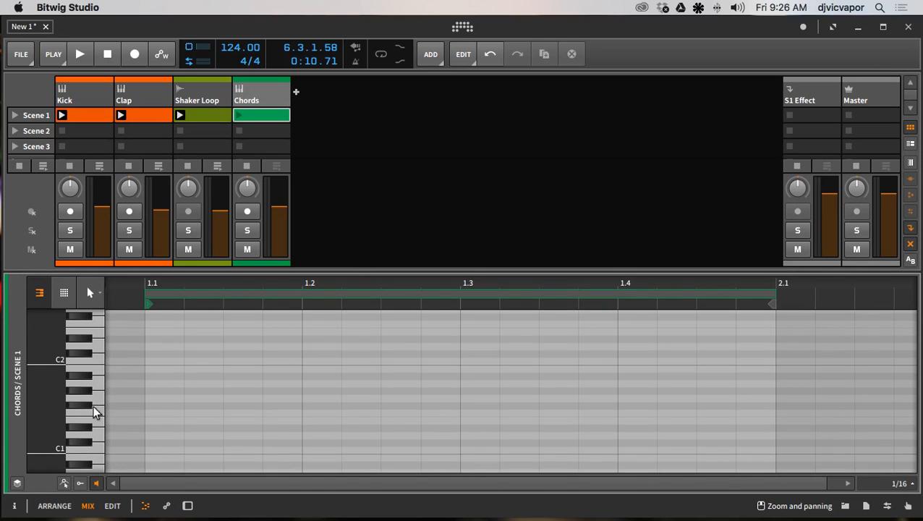
Place two 1/16 F#3 notes in the Chords clip, on the third sixteenth of beat 1 and the second sixteenth of beat 2.
mouse_move(57, 404)
left_mouse_down()
mouse_move(71, 401)
mouse_move(57, 392)
left_mouse_up()
scroll(58, 392, "up", 2)
scroll(57, 392, "up", 4)
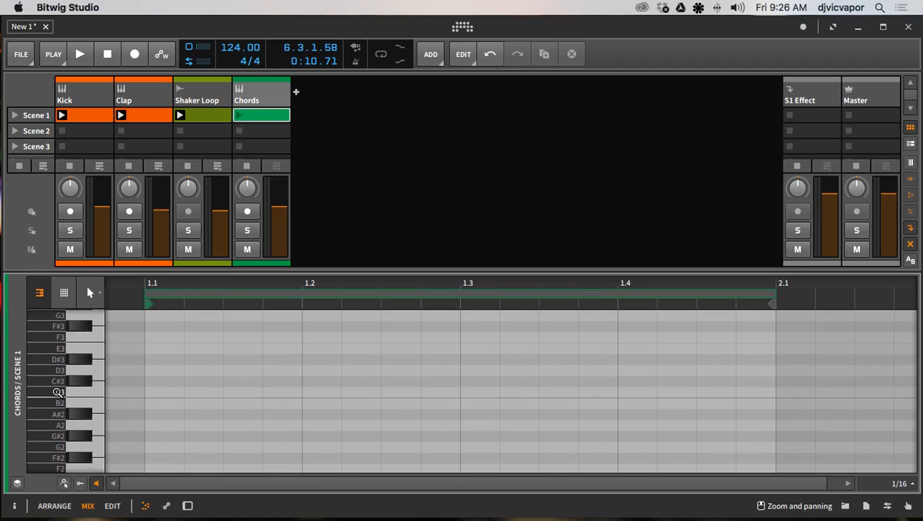
scroll(57, 392, "up", 4)
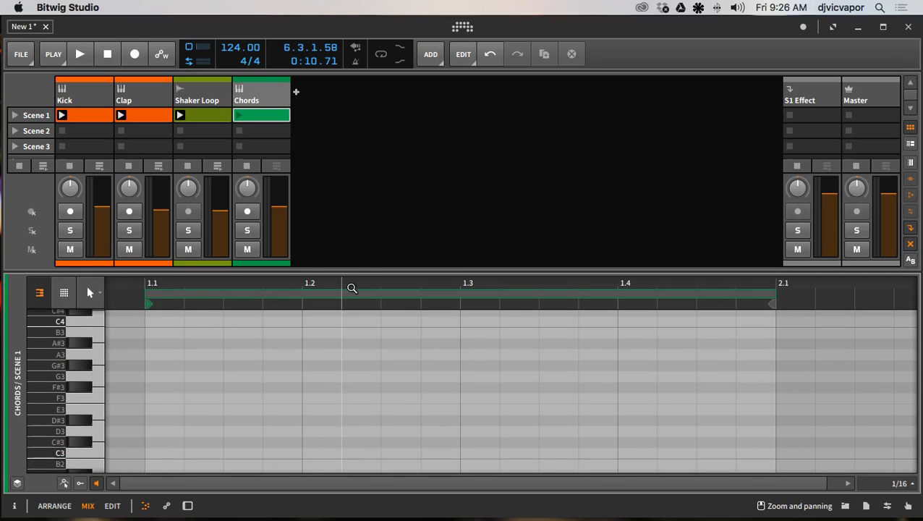
left_click_drag(353, 273, 347, 236)
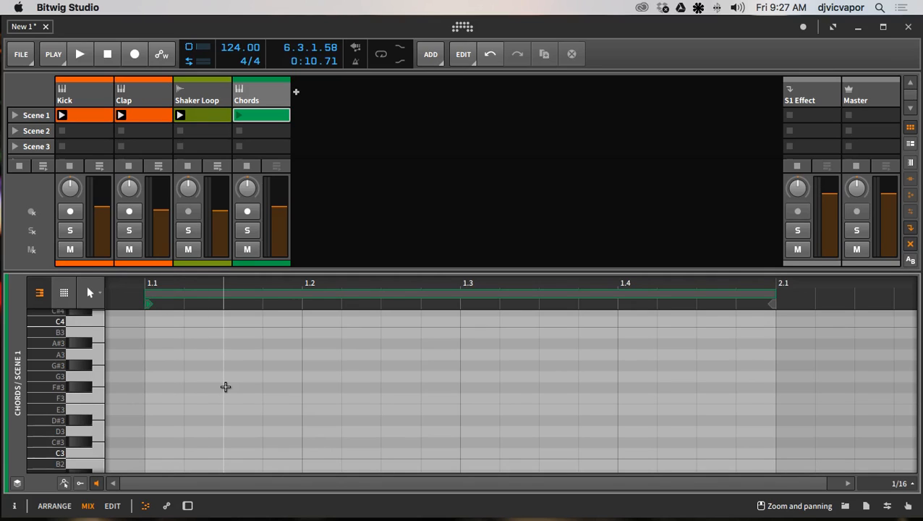
double_click(225, 387)
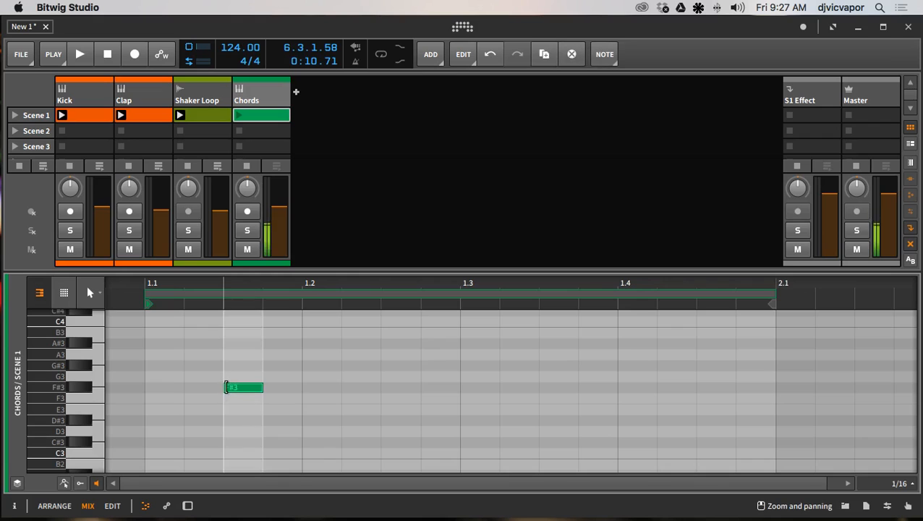
scroll(351, 391, "up", 2)
scroll(351, 392, "up", 1)
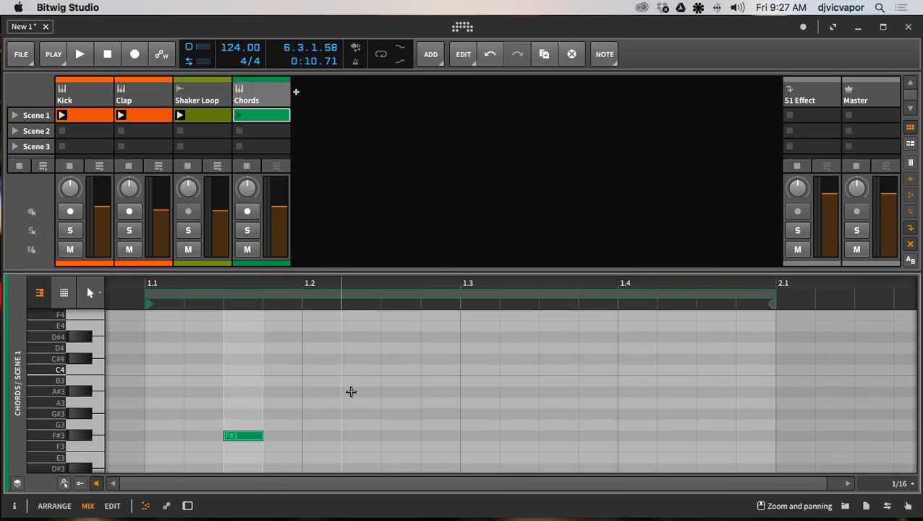
double_click(362, 434)
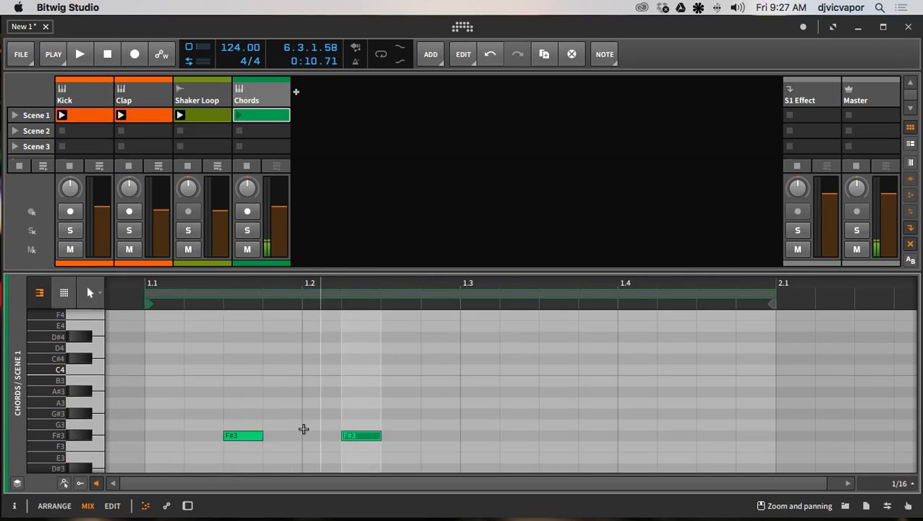
Select both F#3 notes and duplicate them up to A3.
left_click_drag(410, 433, 249, 438)
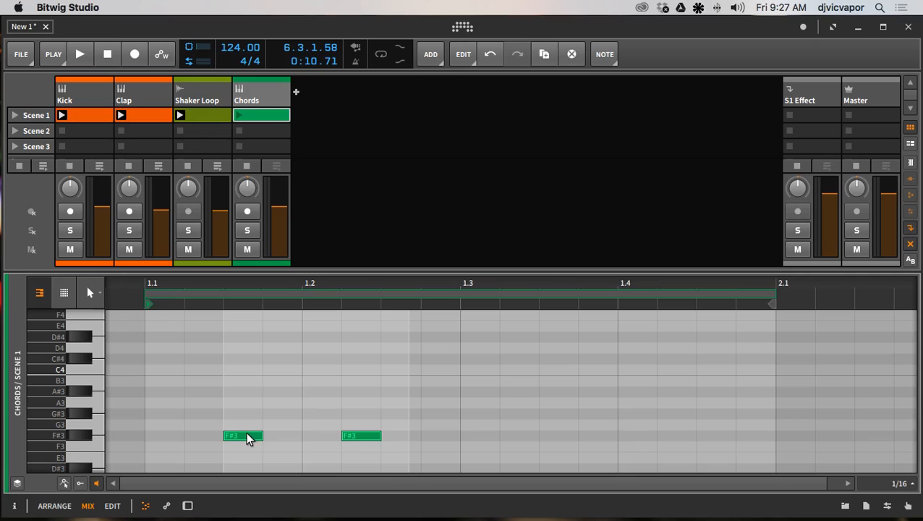
left_click_drag(245, 436, 246, 402)
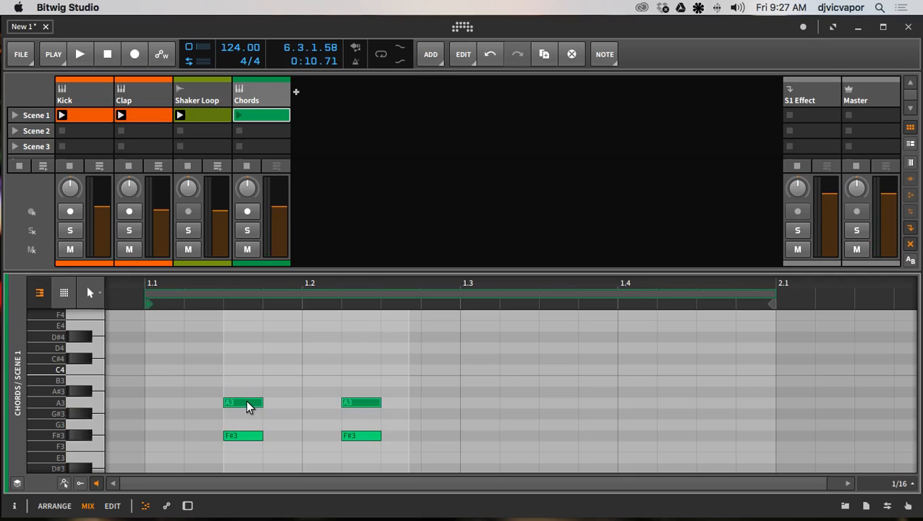
Duplicate the two upper notes in the Chords clip up to C#4 and again to E4, completing two four-note chords.
left_click_drag(246, 404, 249, 369)
scroll(287, 380, "left", 1)
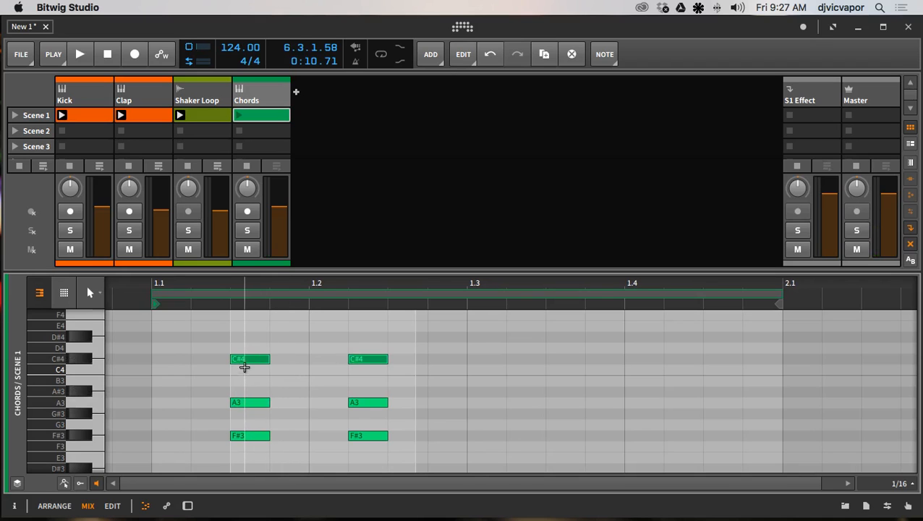
left_click_drag(244, 366, 250, 392)
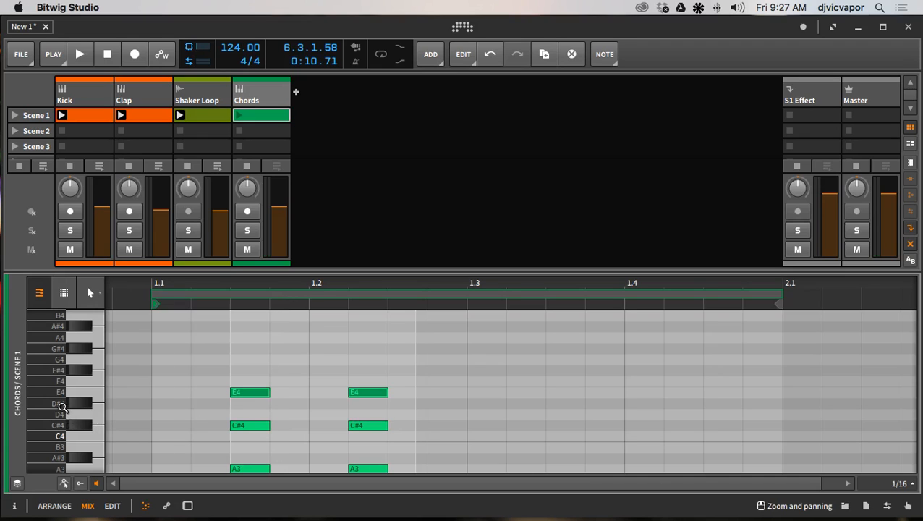
left_click_drag(66, 407, 69, 356)
left_click(461, 389)
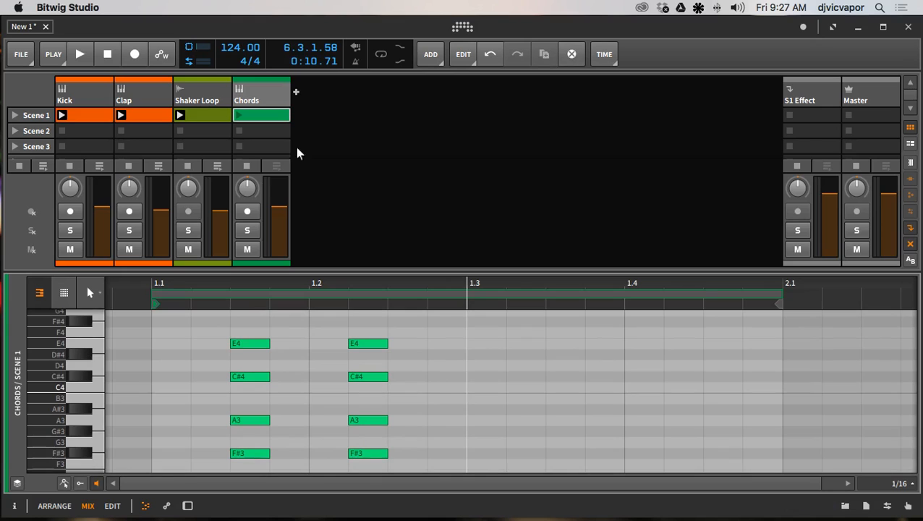
Solo the Chords track and launch its Scene 1 clip.
left_click(247, 229)
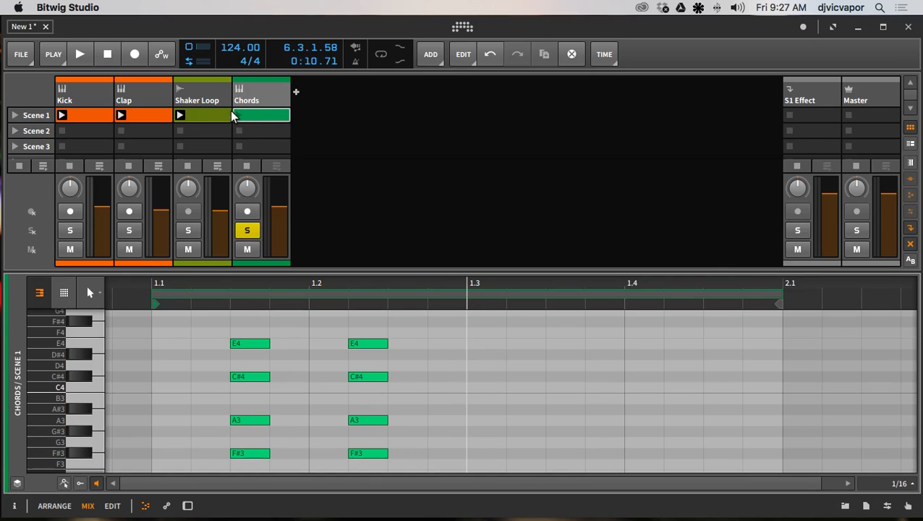
left_click(237, 115)
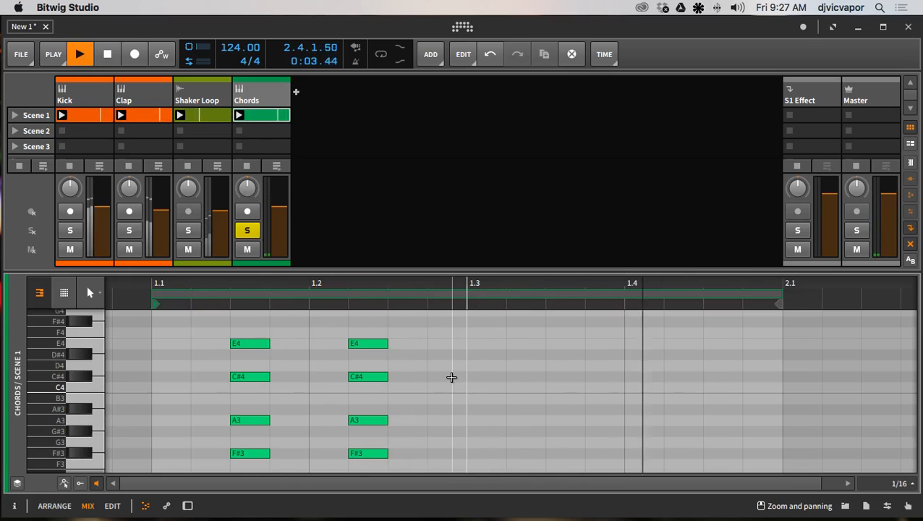
Copy the second chord to beat 1.3, lengthen the copy to two sixteenths, and stop playback.
left_click_drag(375, 330, 371, 467)
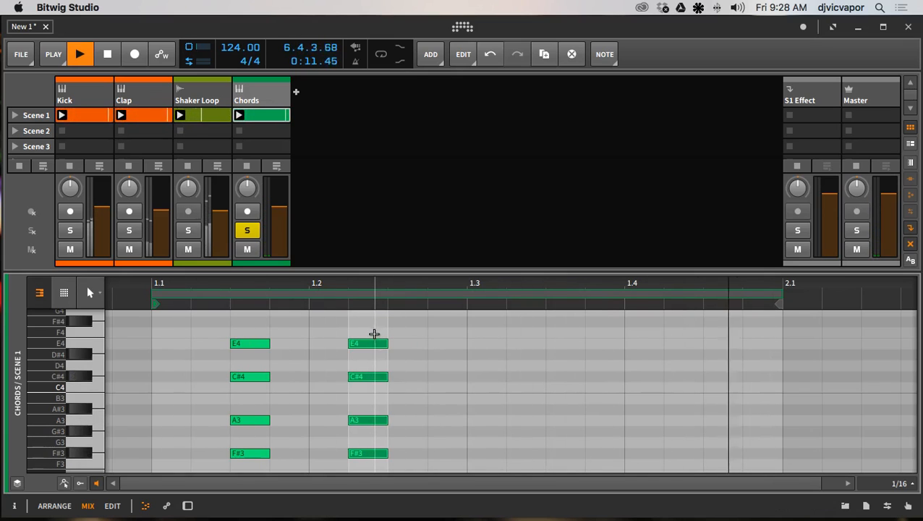
left_click_drag(386, 350, 483, 348)
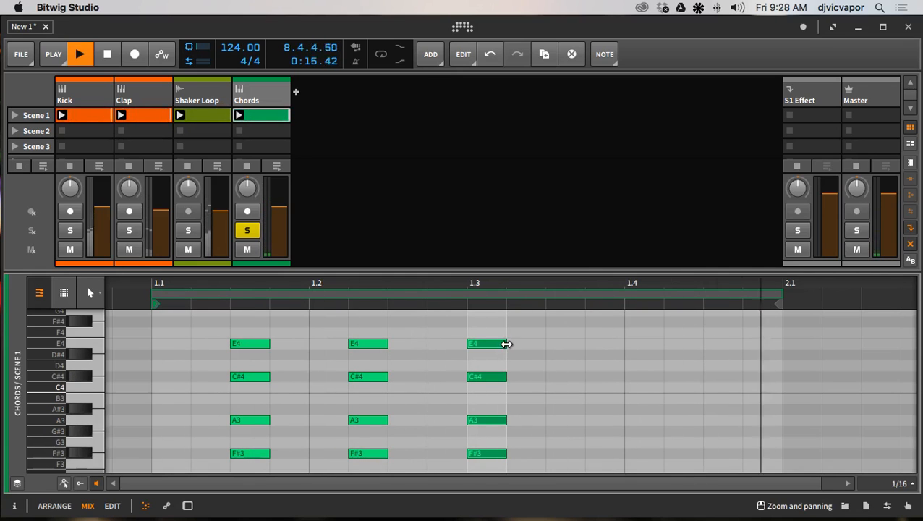
left_click_drag(506, 343, 578, 346)
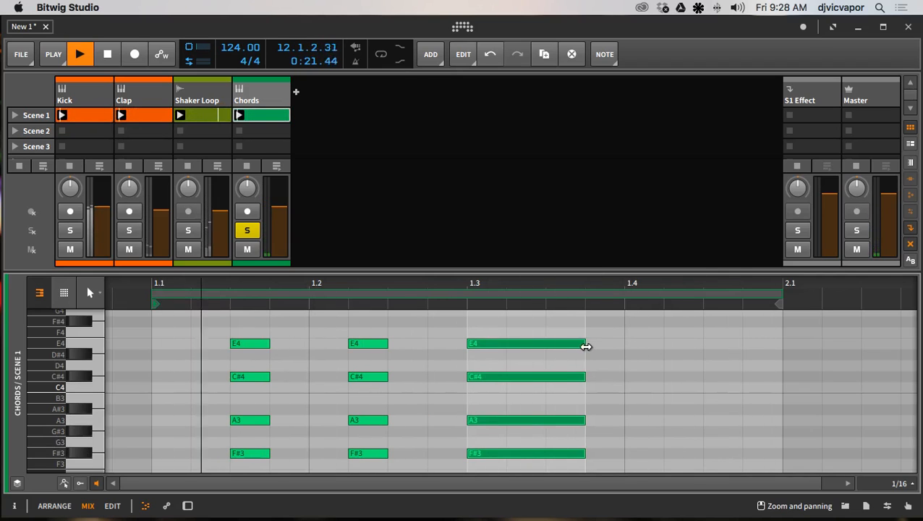
left_click_drag(585, 346, 546, 346)
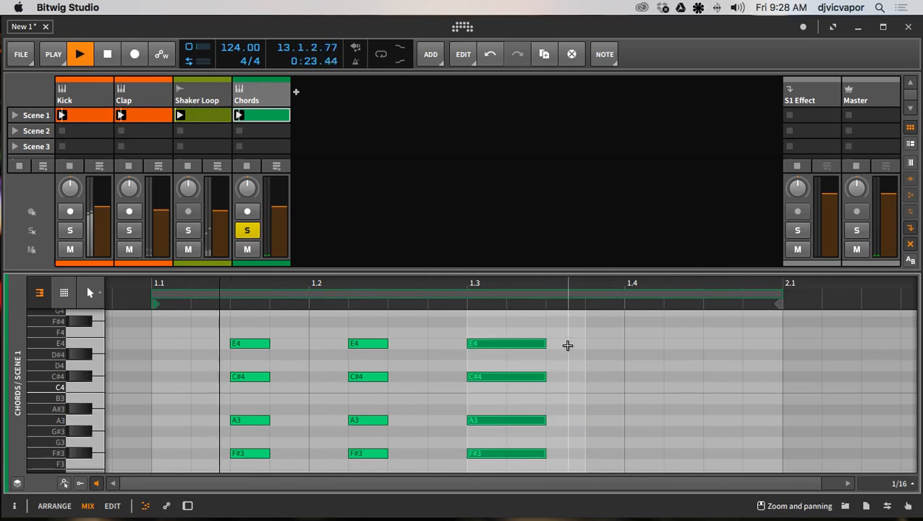
left_click(568, 346)
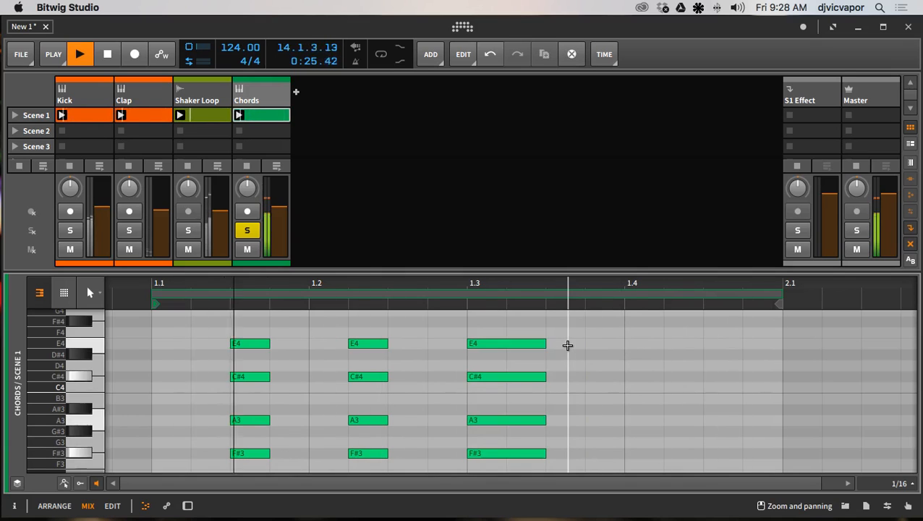
key("space")
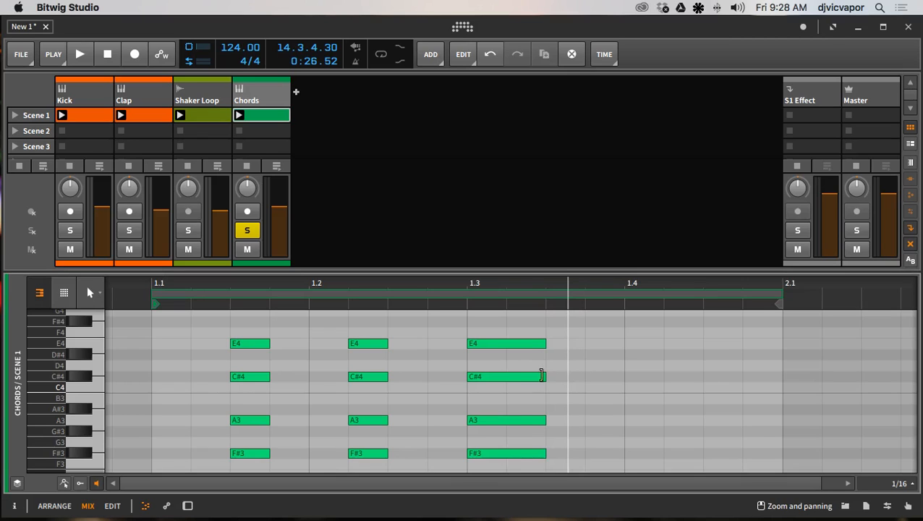
Transpose the chord at beat 1.3 down five semitones and audition the Chords clip.
left_click_drag(509, 330, 510, 459)
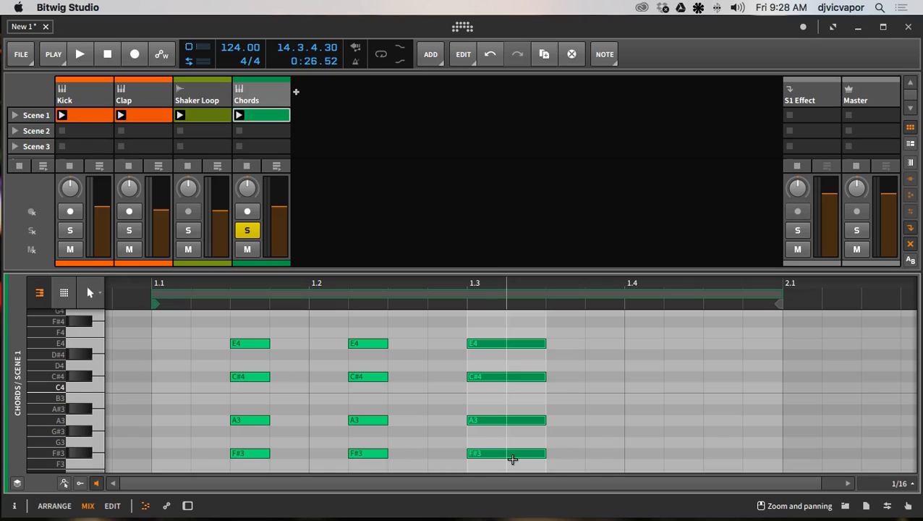
key("Down")
key("Down")
key("Down")
key("Down")
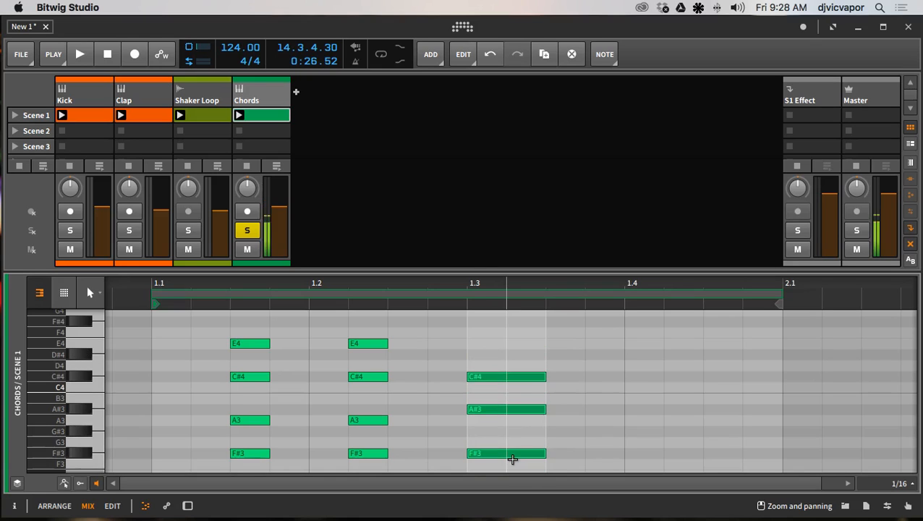
key("Down")
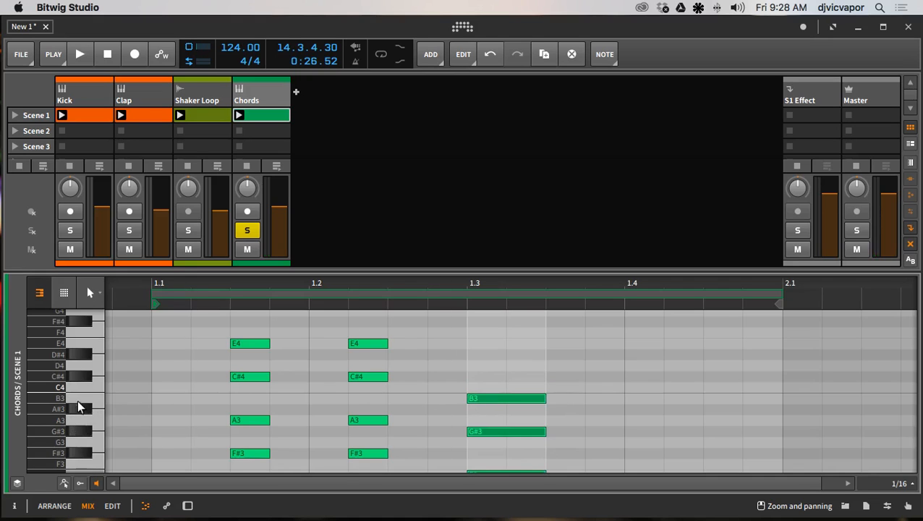
left_click(237, 117)
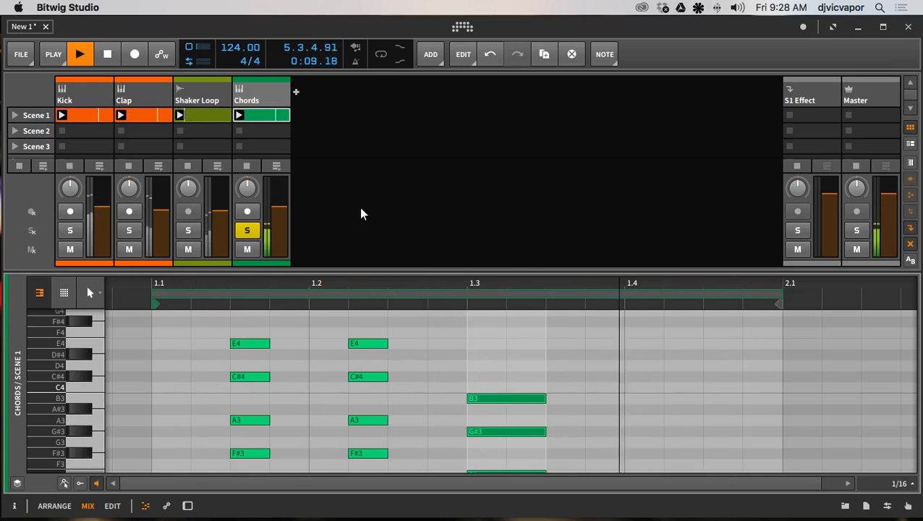
key("space")
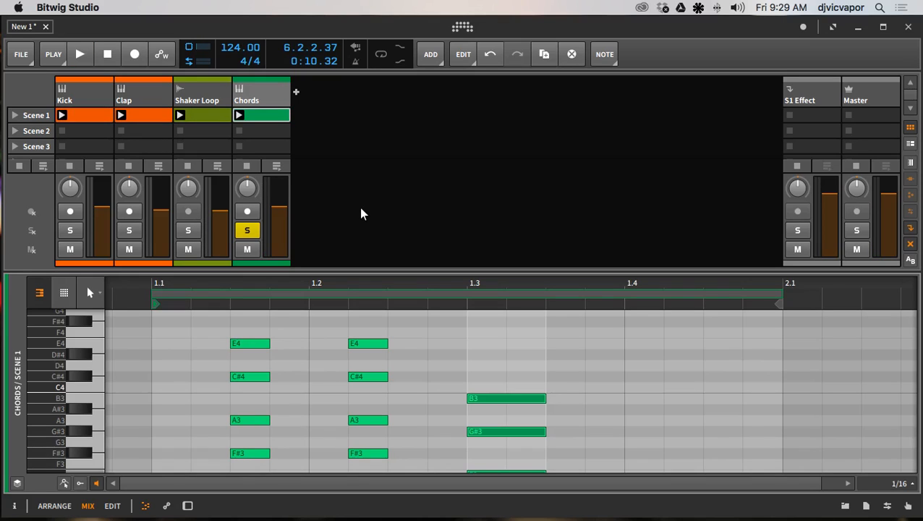
Extend the Chords clip's loop end to 3.1, audition the clip, and return the playhead to the start.
mouse_move(423, 297)
left_mouse_down()
mouse_move(428, 275)
mouse_move(332, 253)
left_mouse_up()
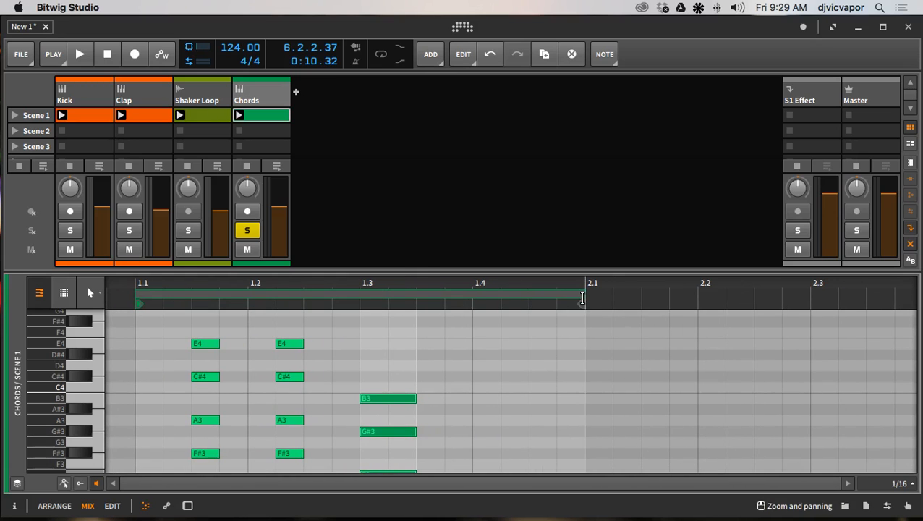
mouse_move(584, 301)
left_mouse_down()
mouse_move(913, 308)
mouse_move(833, 311)
mouse_move(851, 314)
left_mouse_up()
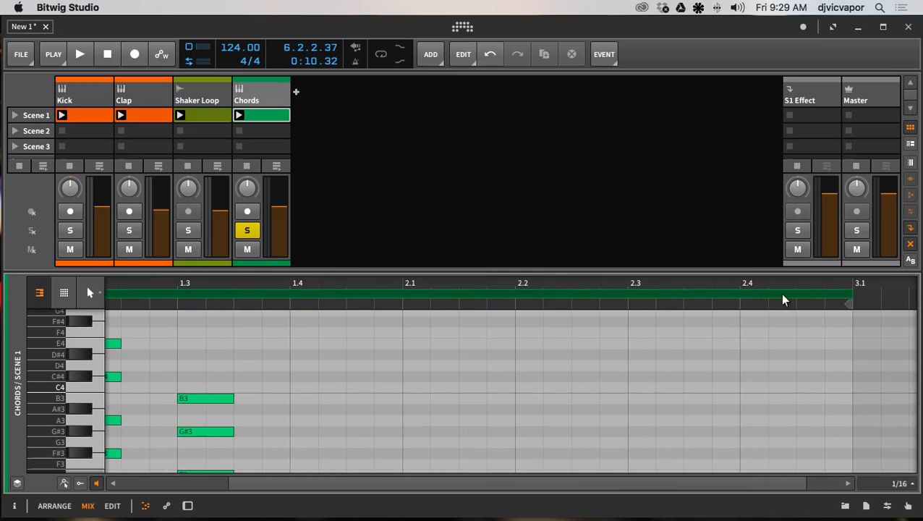
mouse_move(713, 287)
left_mouse_down()
mouse_move(698, 279)
mouse_move(715, 281)
left_mouse_up()
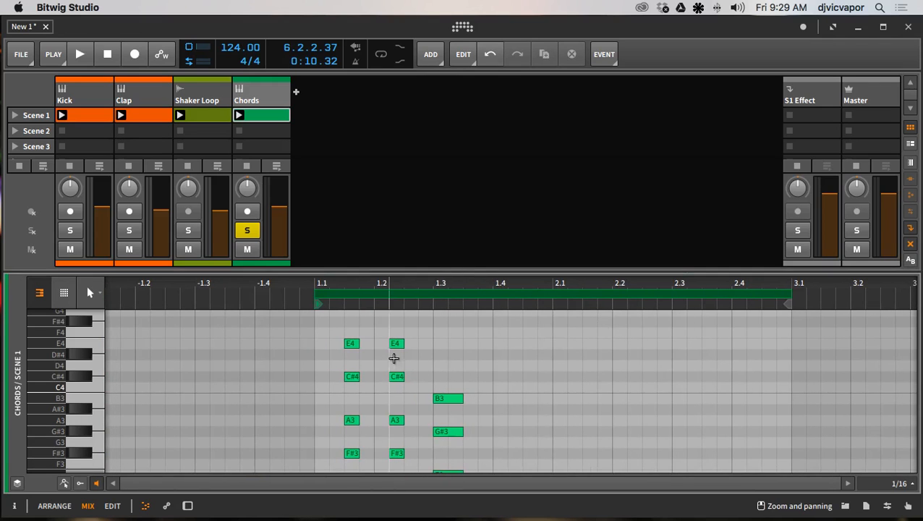
left_click(237, 114)
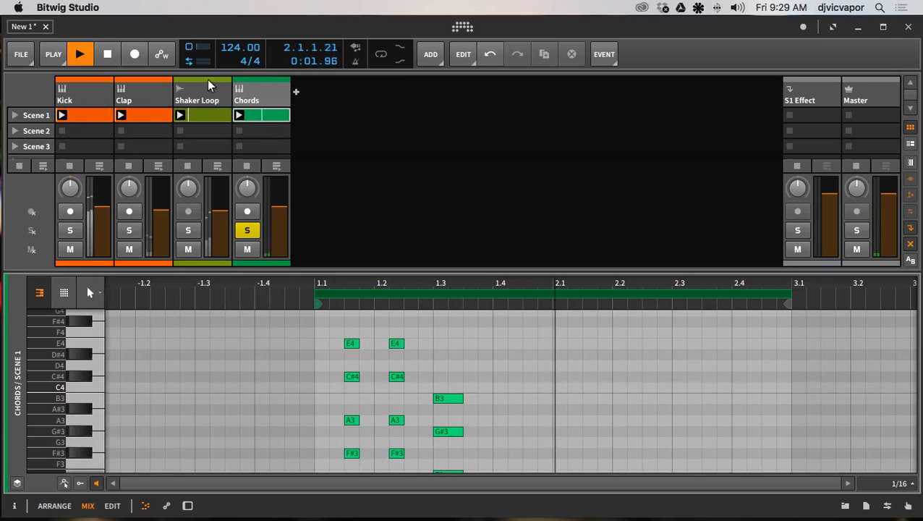
left_click(106, 54)
left_click(106, 54)
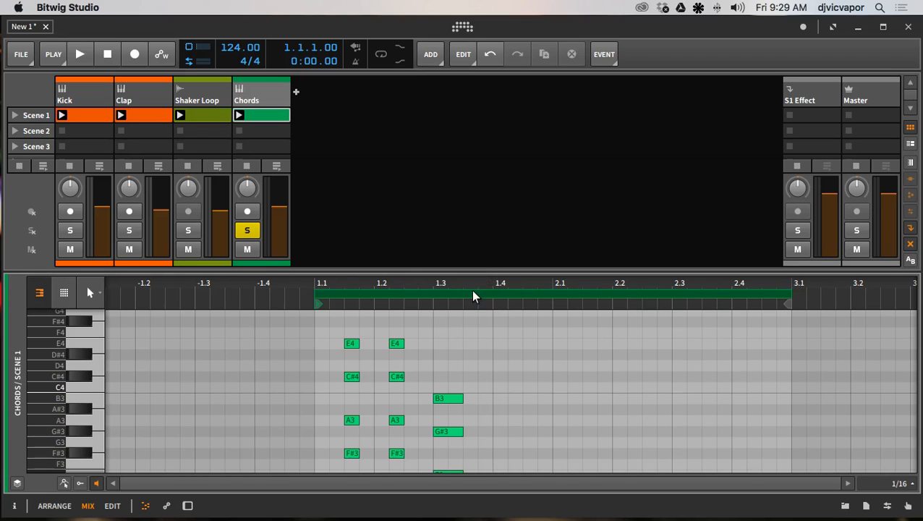
Check which scaling and editing commands are available for the Chords clip's loop region.
left_click(539, 353)
left_click(514, 303)
left_click_drag(582, 283, 516, 281)
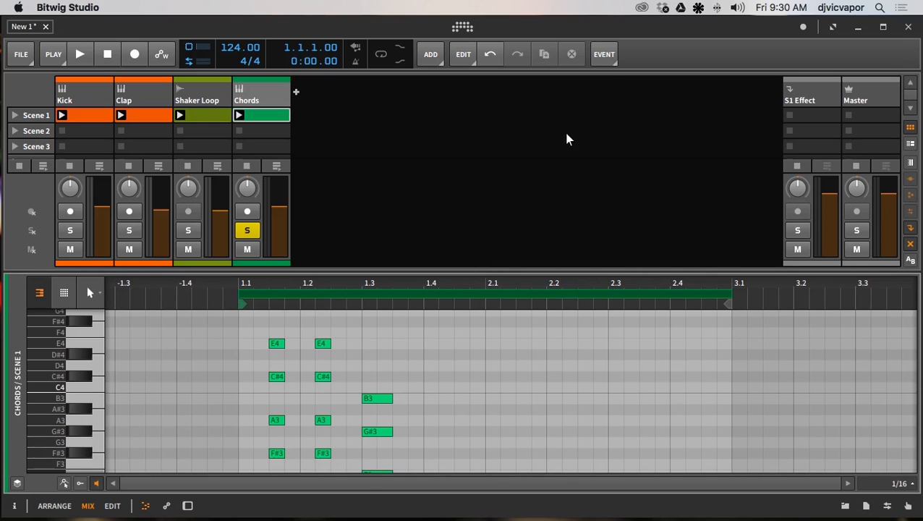
left_click(605, 58)
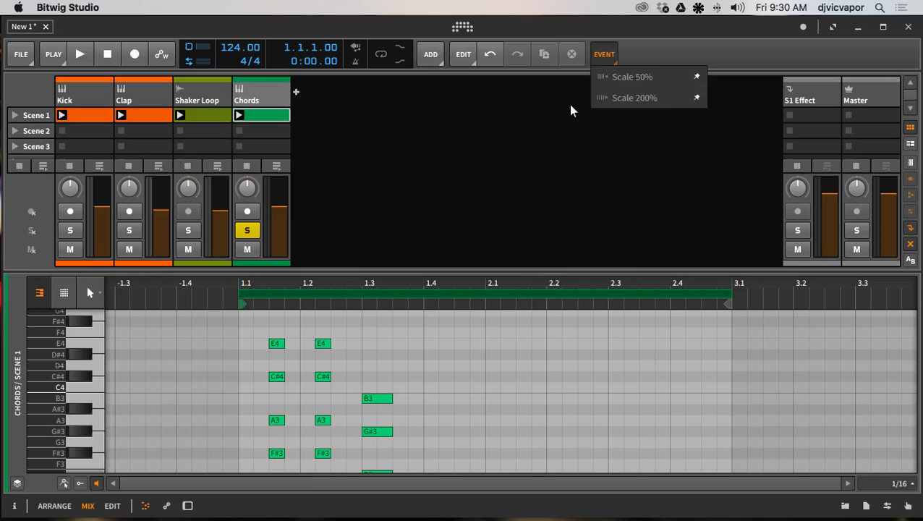
left_click(465, 59)
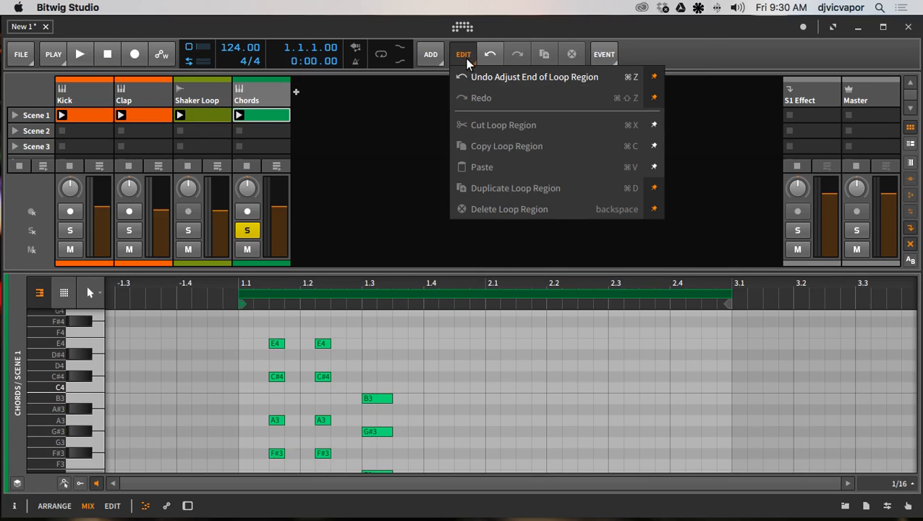
left_click(406, 127)
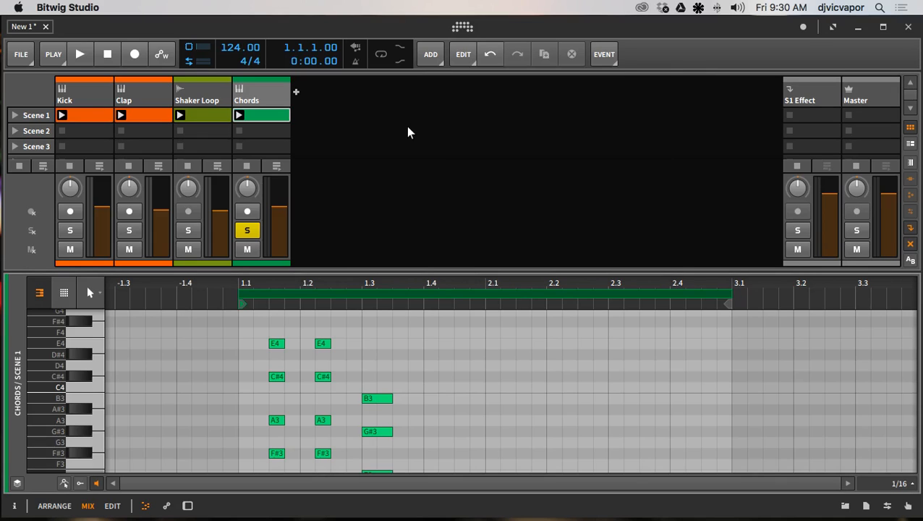
left_click(465, 58)
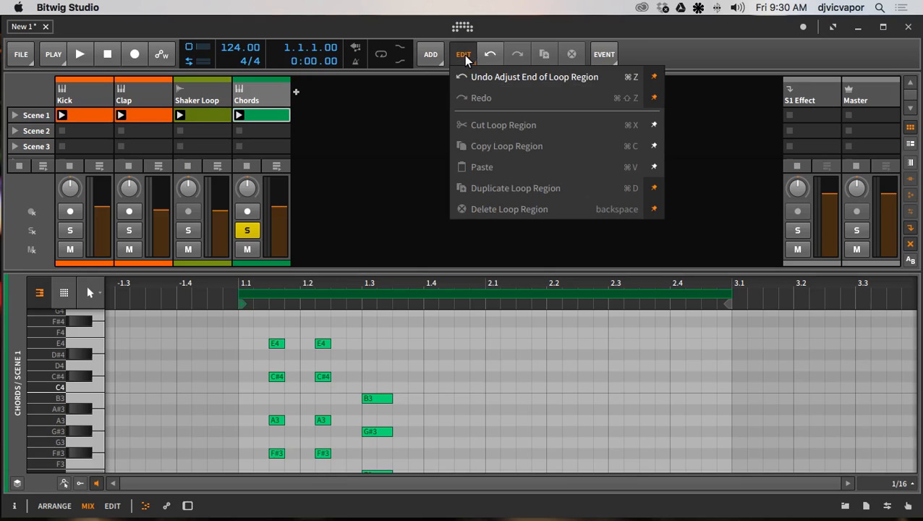
left_click(418, 195)
scroll(461, 303, "left", 1)
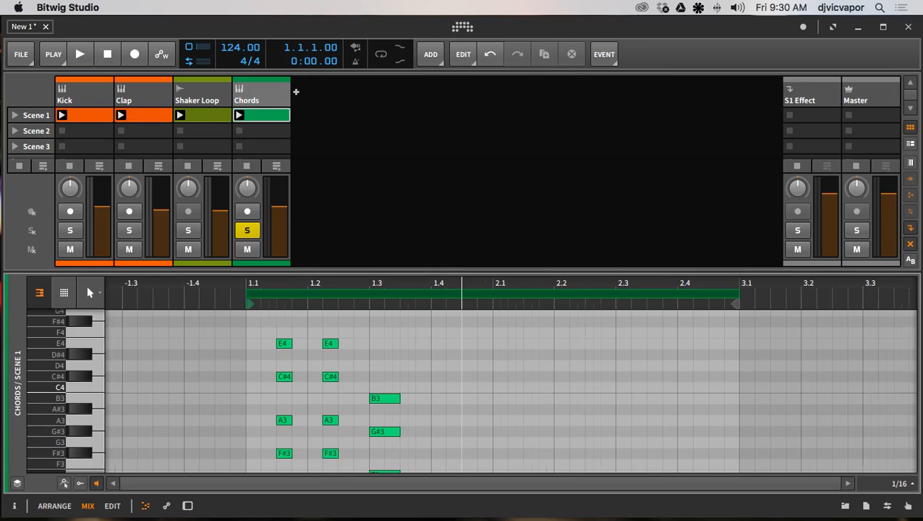
left_click_drag(461, 283, 481, 284)
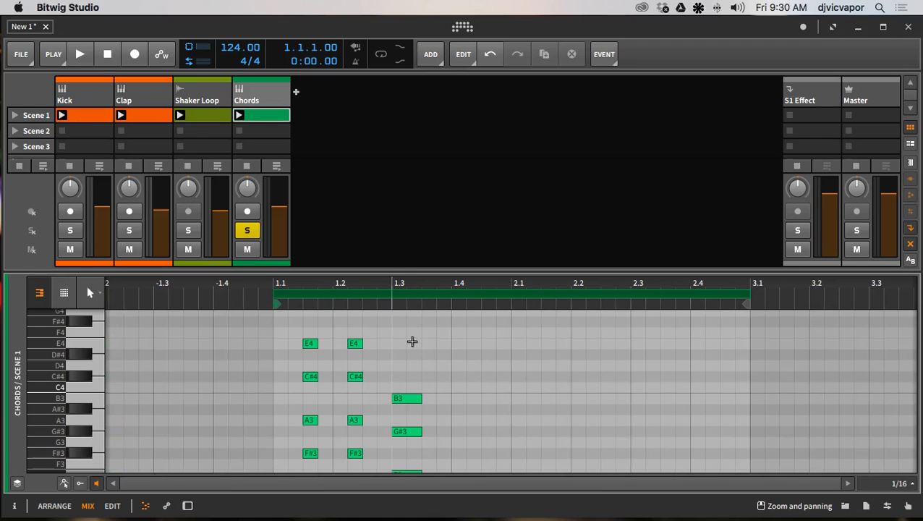
Try duplicating all notes of the Chords clip with Duplicate Notes, and undo the duplication.
left_click(444, 375)
key("super+a")
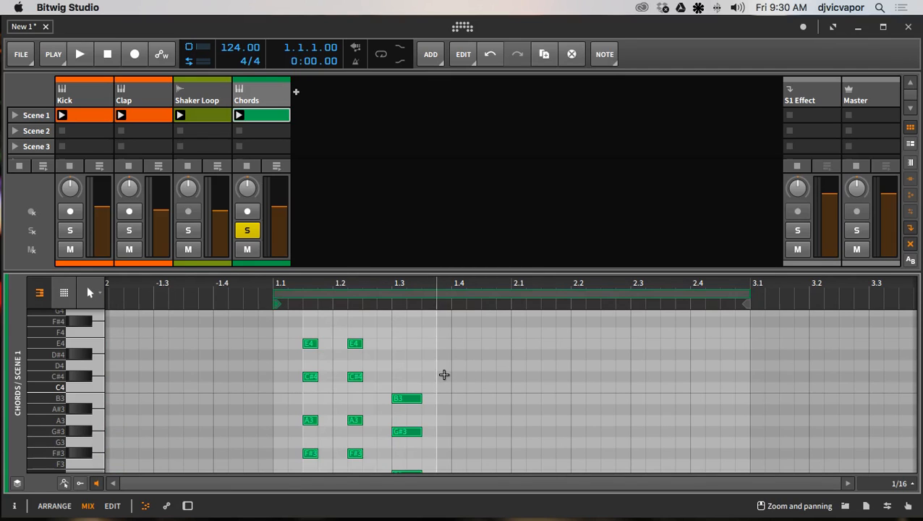
left_click(465, 293)
left_click(473, 362)
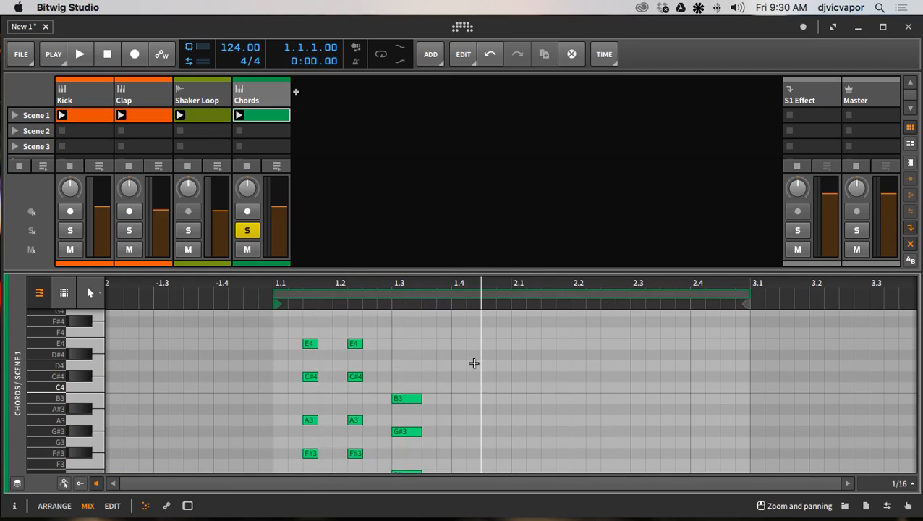
key("super+a")
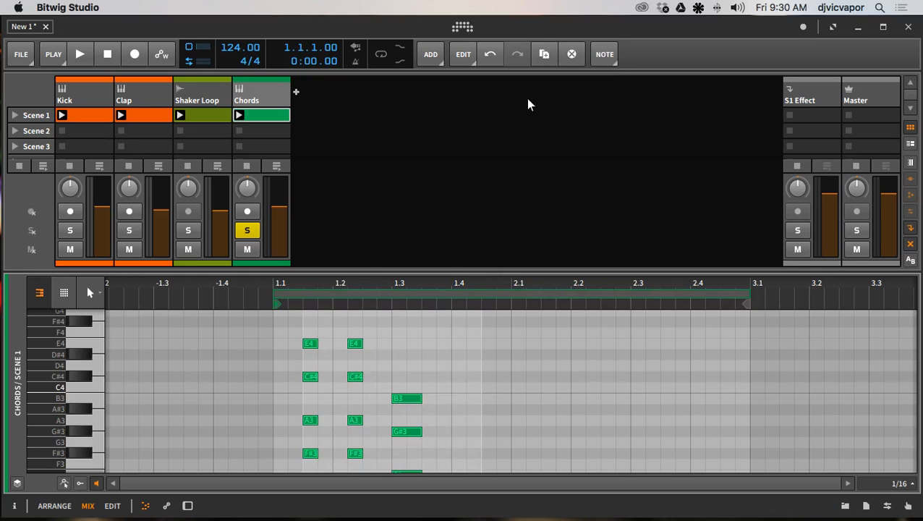
left_click(606, 56)
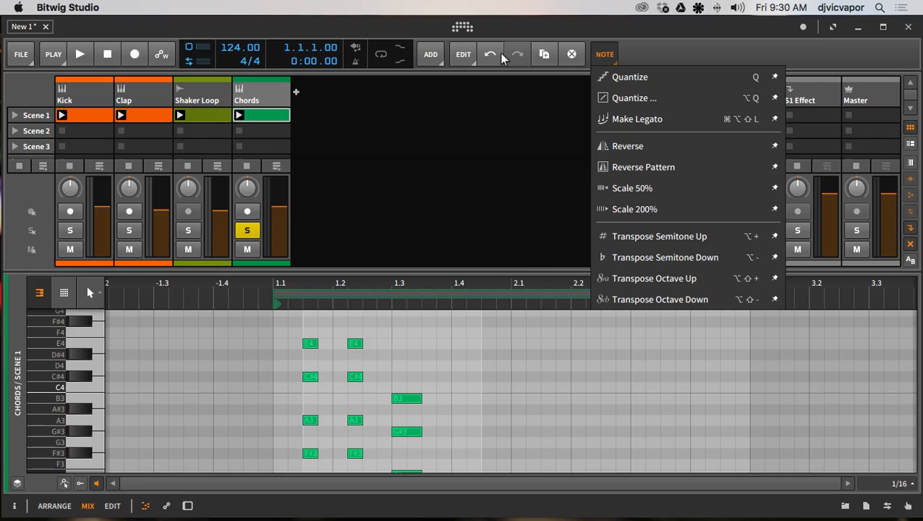
left_click(466, 55)
left_click(466, 57)
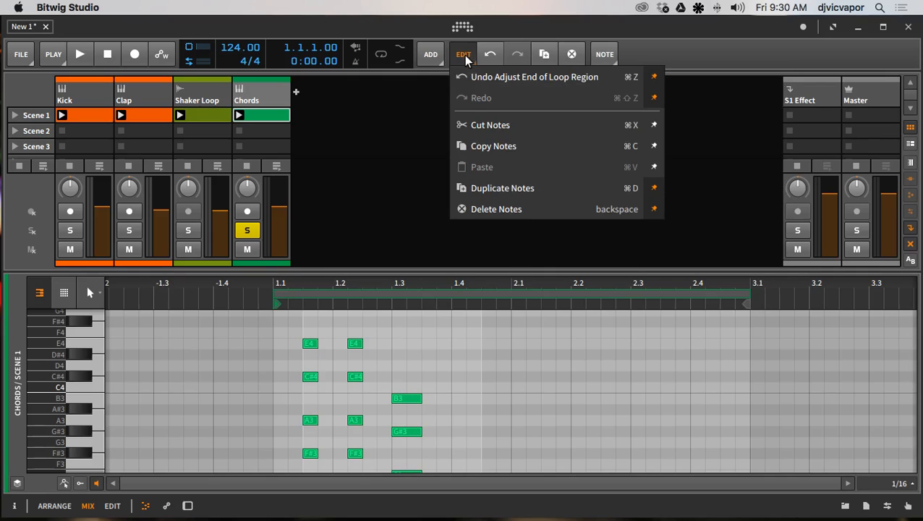
left_click(487, 188)
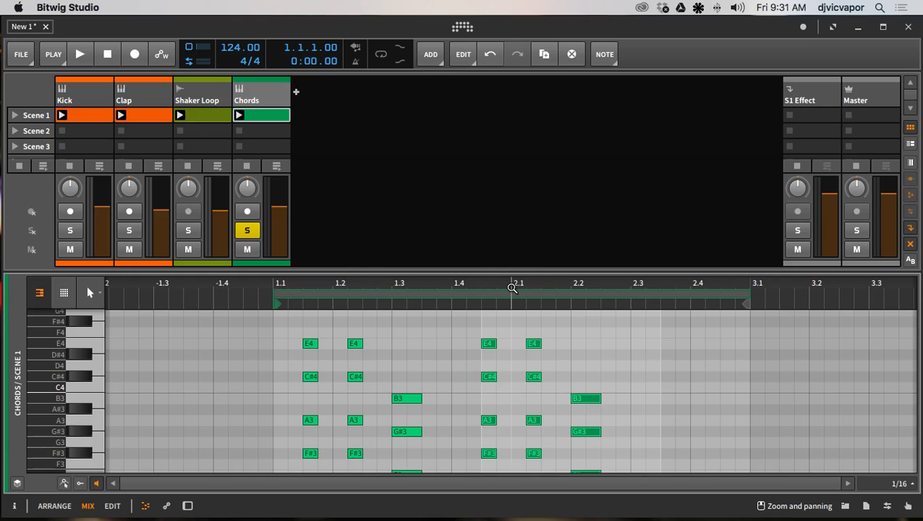
key("super+z")
left_click_drag(512, 288, 383, 284)
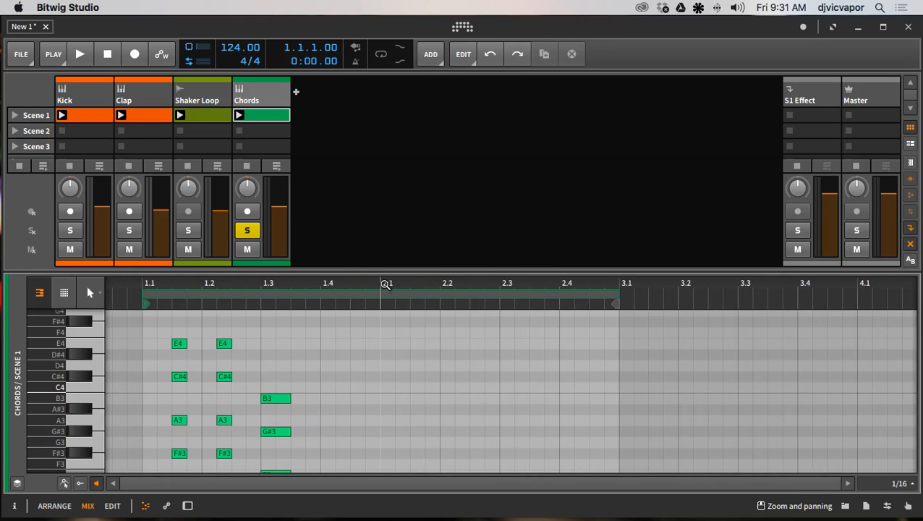
Extend the Chords clip's loop end to 5.1.
left_click(615, 292)
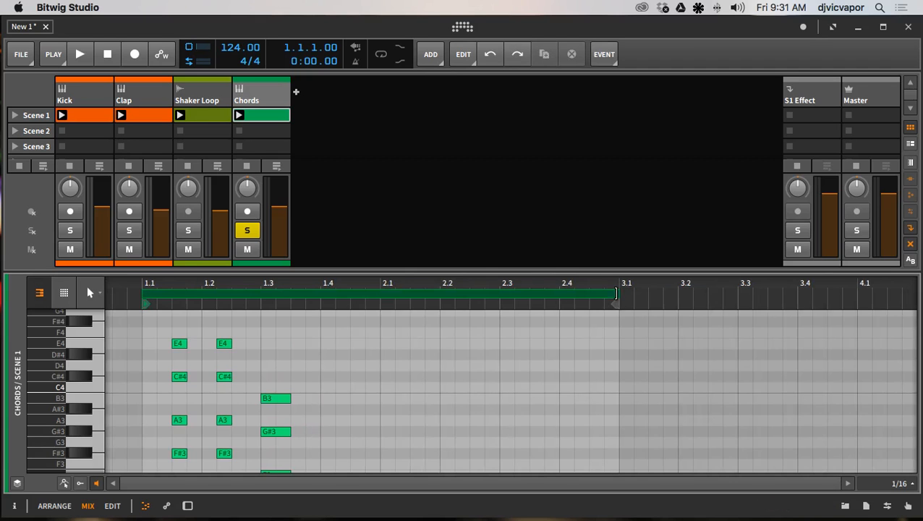
left_click_drag(615, 293, 823, 318)
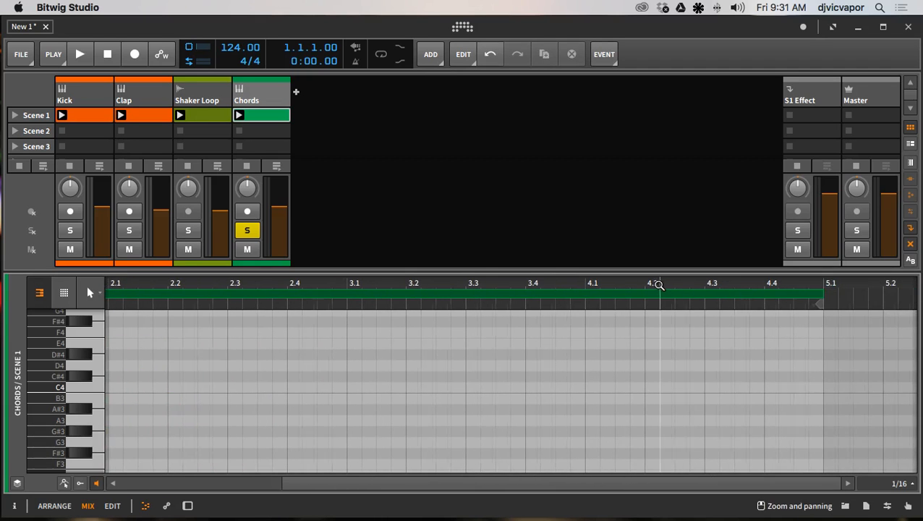
left_click_drag(658, 285, 763, 313)
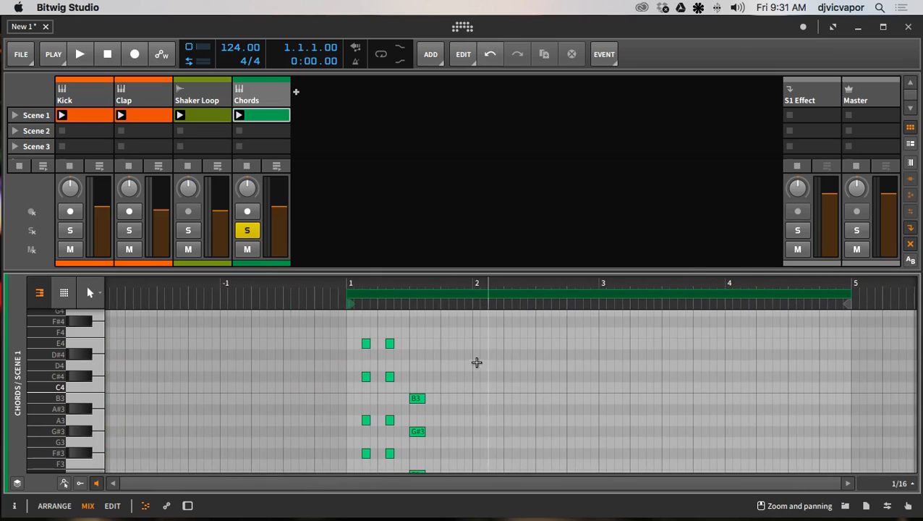
Fold the note editor to used pitches and copy all chords of the first bar to bar 3.
scroll(405, 358, "down", 1)
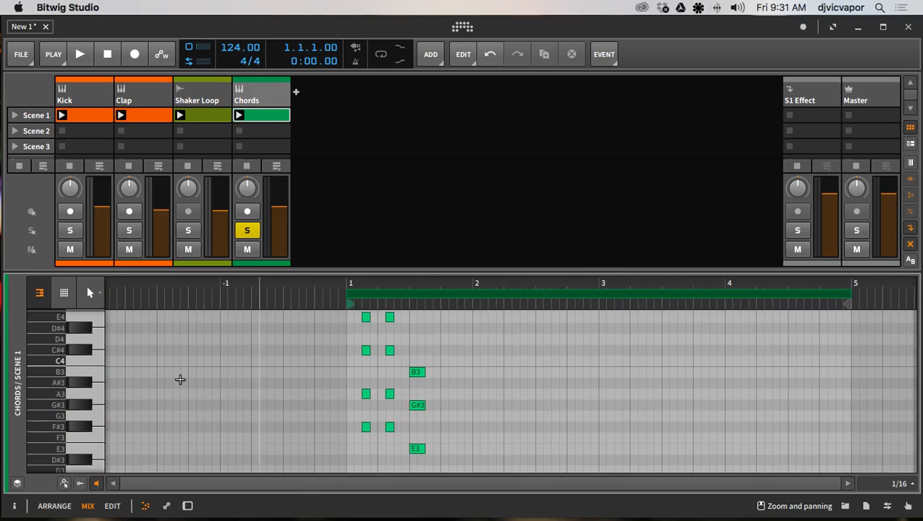
left_click(65, 294)
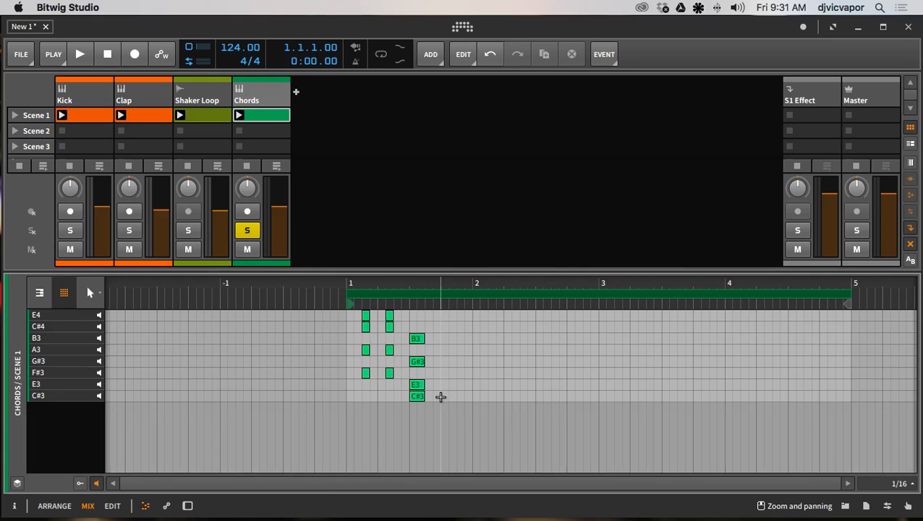
left_click_drag(440, 397, 365, 318)
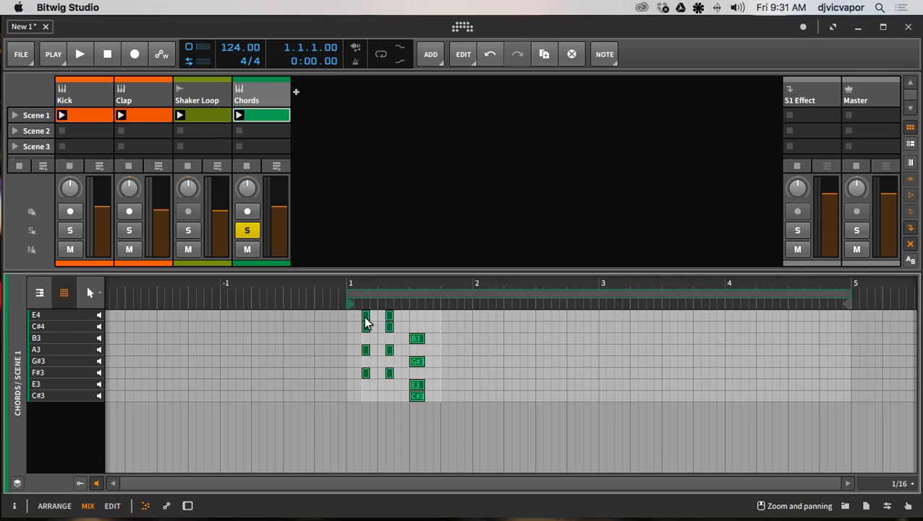
left_click_drag(365, 322, 619, 318)
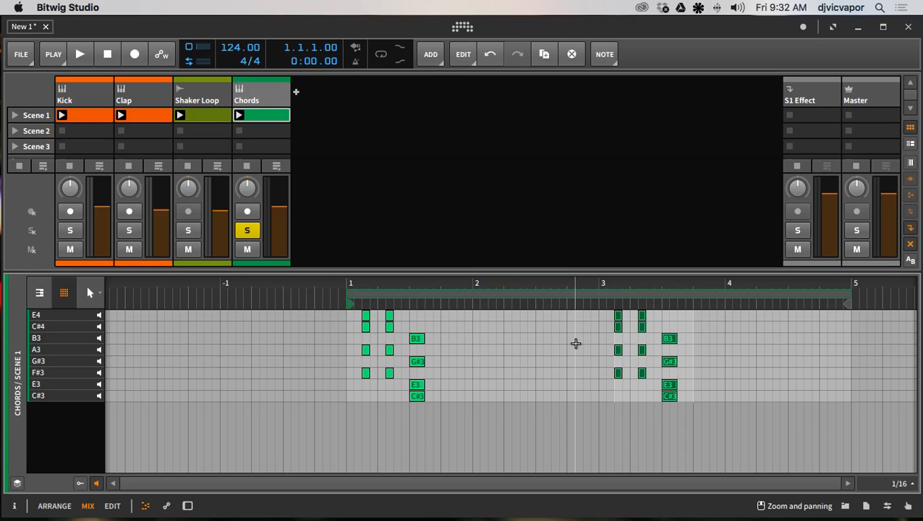
Copy the chord at 3.3 to the last sixteenth before 4.2 and lengthen the copy to three sixteenths.
left_click_drag(667, 326, 670, 399)
left_click_drag(786, 289, 727, 318)
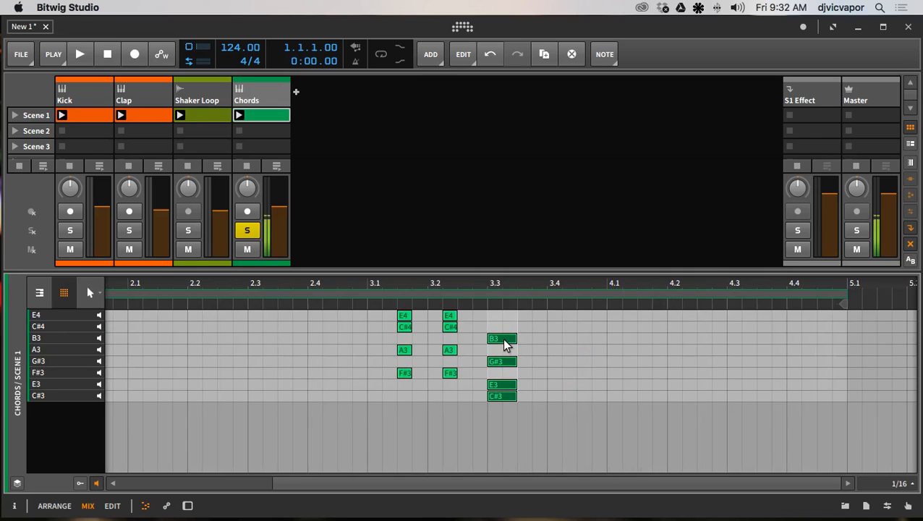
left_click_drag(504, 347, 700, 337)
left_click(705, 350)
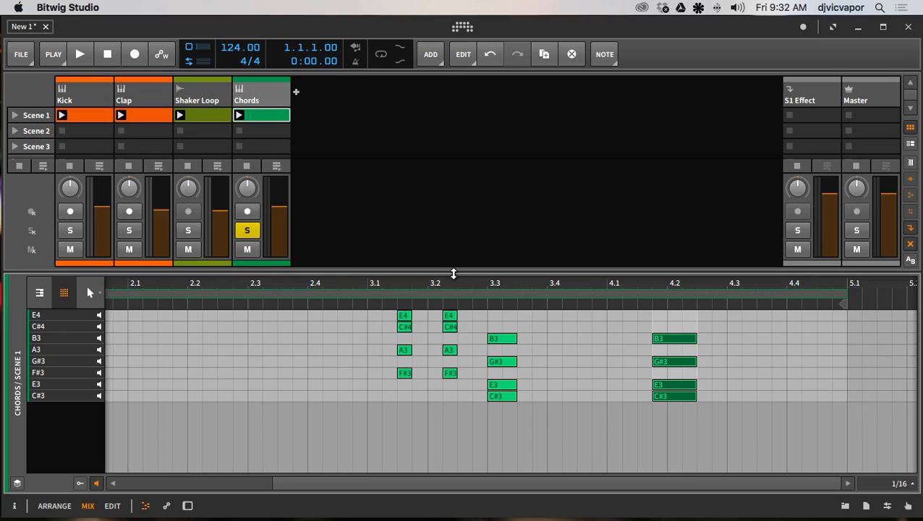
Audition the four-bar Chords clip through to its end and stop playback.
left_click(238, 115)
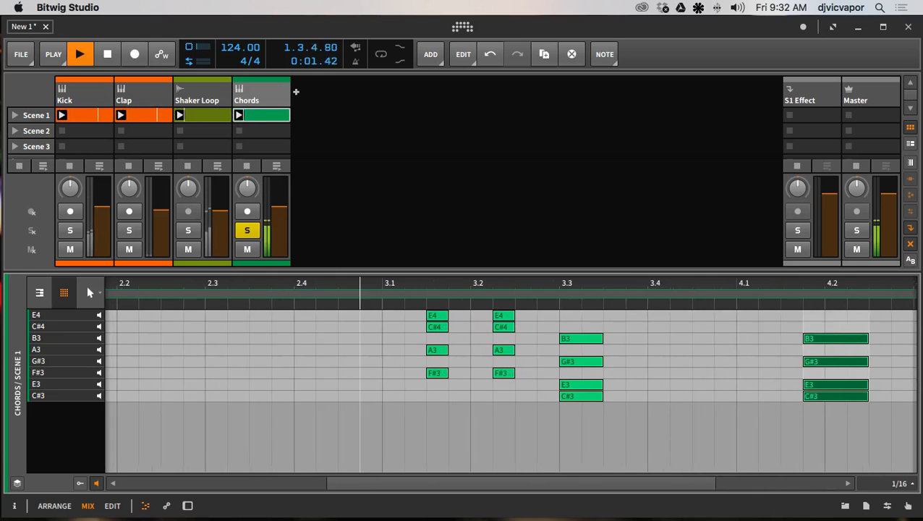
left_click_drag(360, 284, 370, 250)
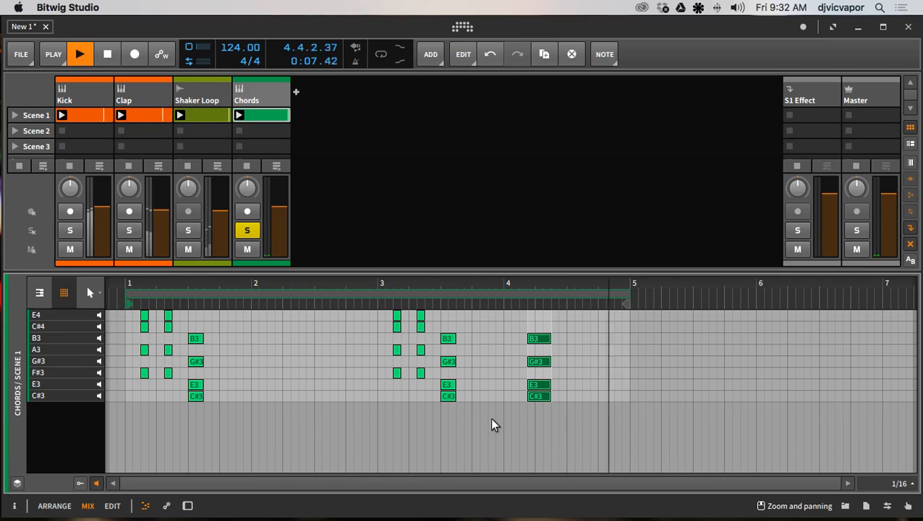
key("space")
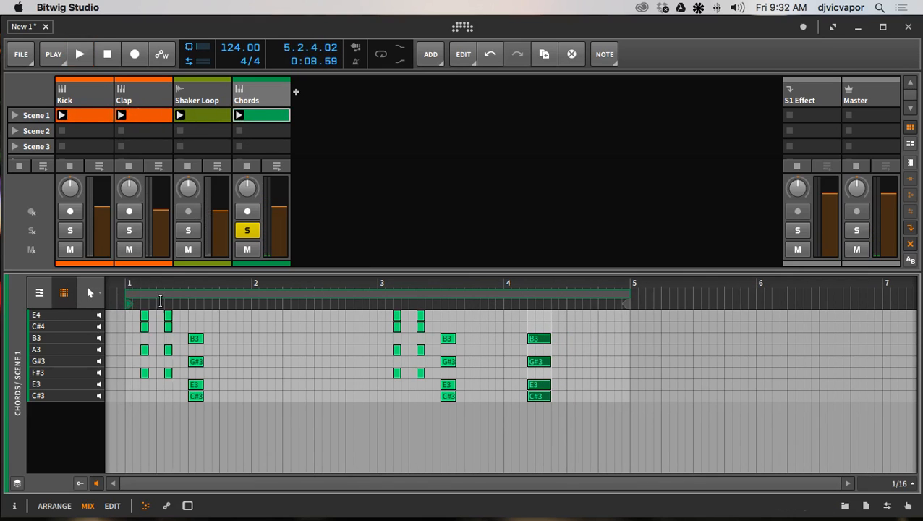
Return the note editor to the full piano-key layout and duplicate the last bar-4 chord directly after itself.
left_click(41, 293)
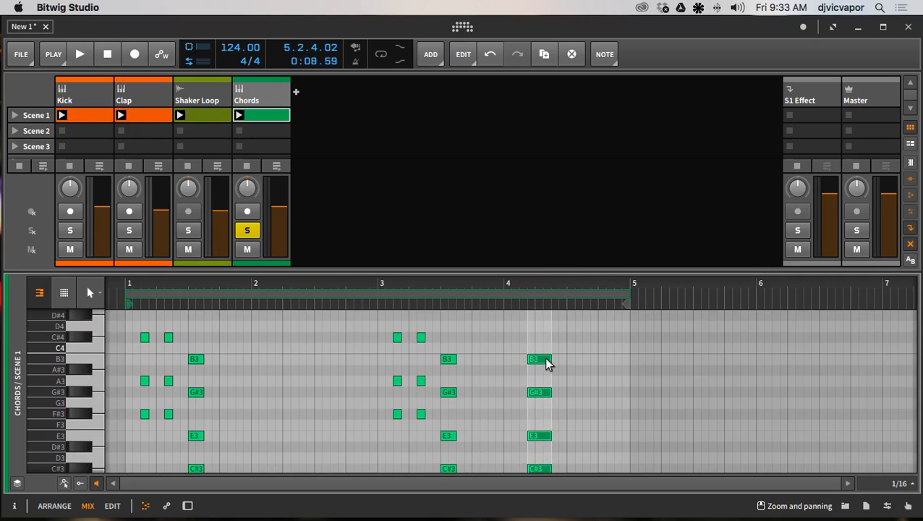
left_click_drag(541, 343, 537, 499)
scroll(547, 418, "down", 2)
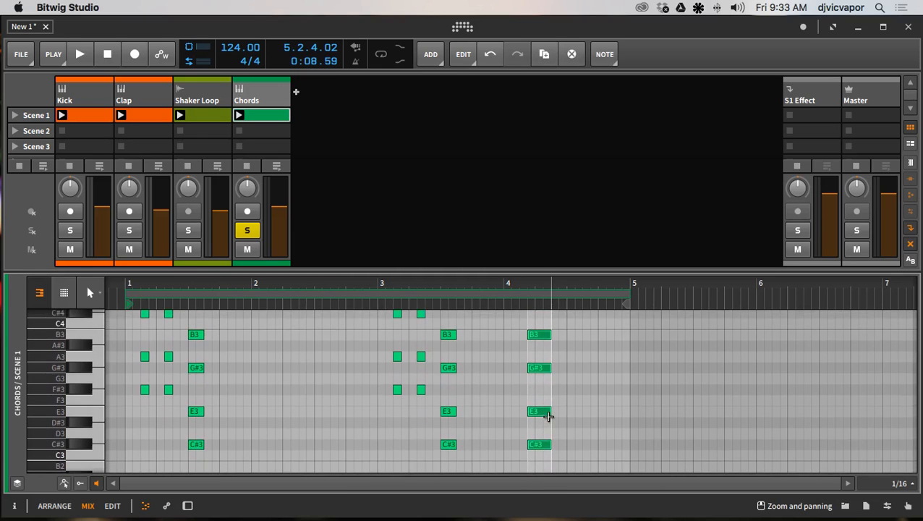
key("super+d")
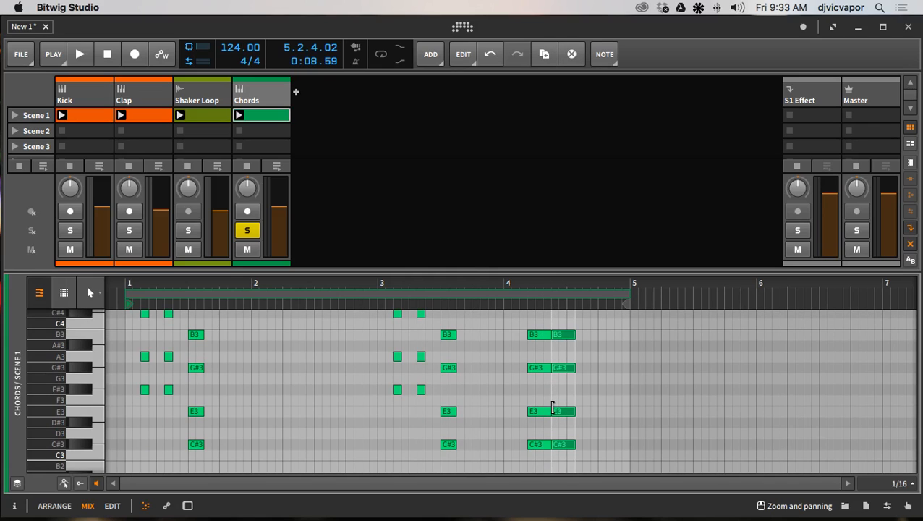
Transpose the duplicated bar-4 chord down five semitones, putting its upper notes on F#3, D#3 and B2.
key("Down")
key("Down")
key("Down")
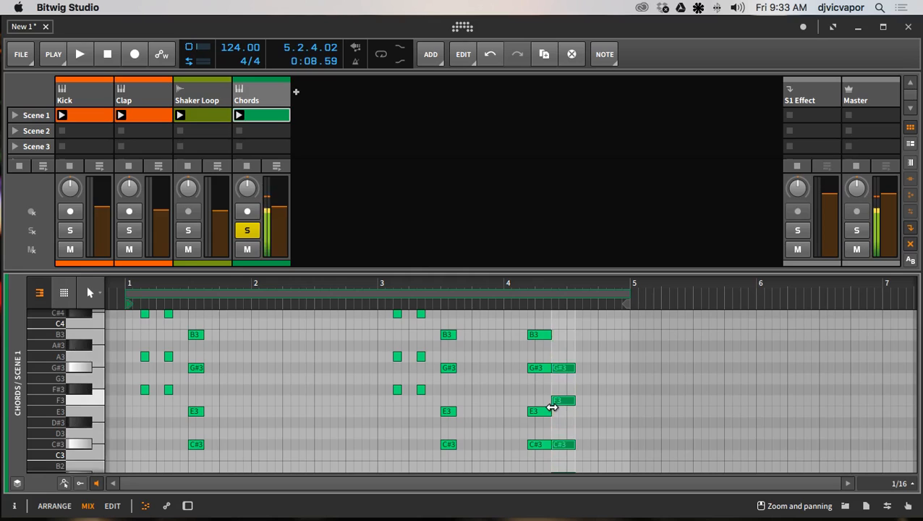
key("Down")
key("Down")
key("Down")
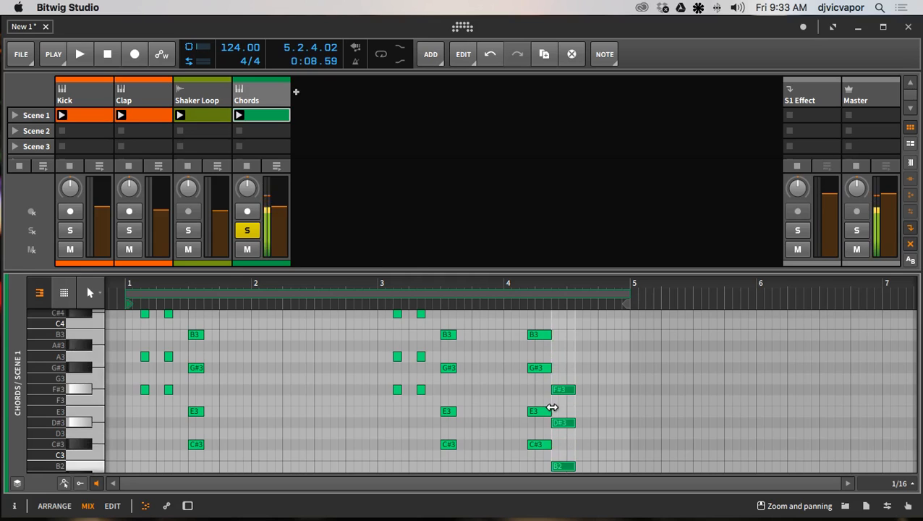
key("Up")
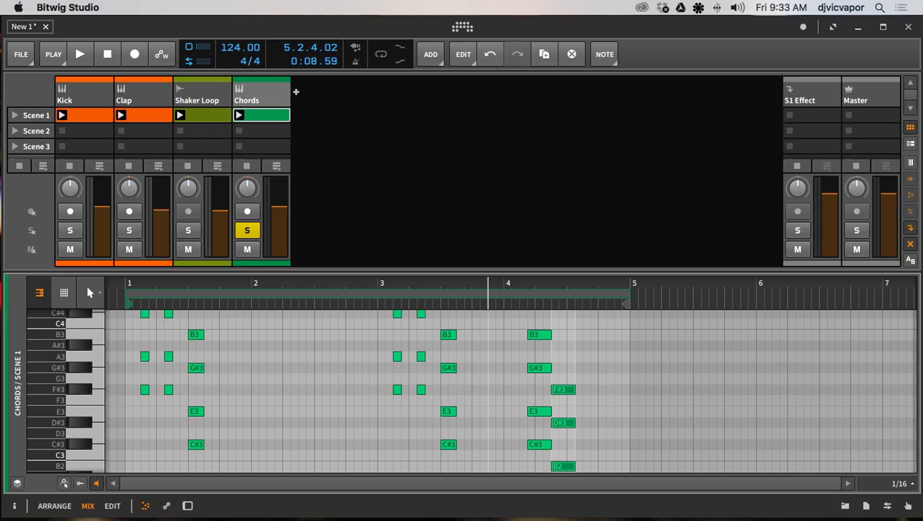
Play the Chords clip to hear the two closing chords in bar 4, then stop playback.
scroll(494, 391, "up", 5)
scroll(494, 390, "down", 5)
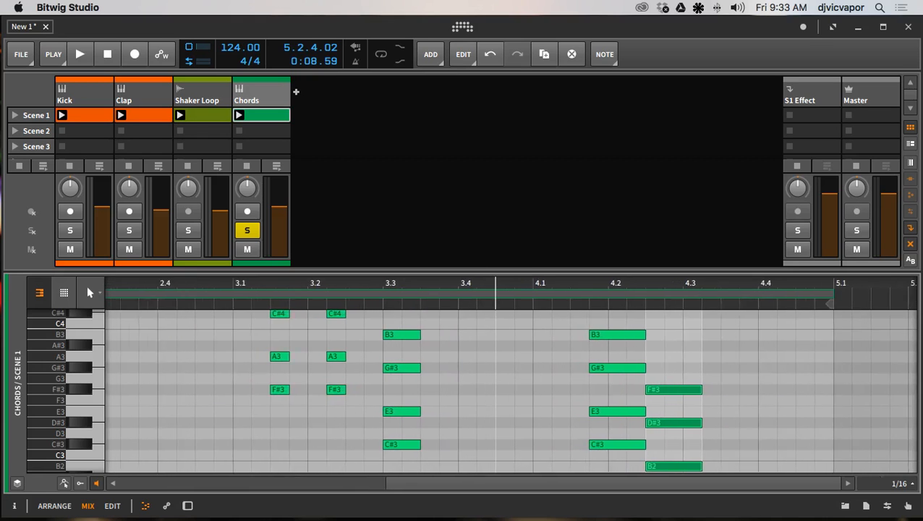
left_click_drag(495, 283, 494, 253)
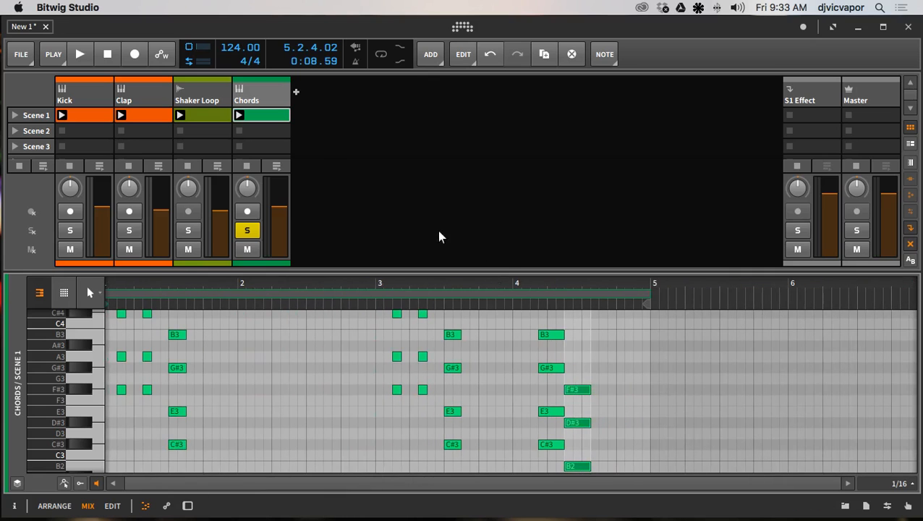
left_click(239, 116)
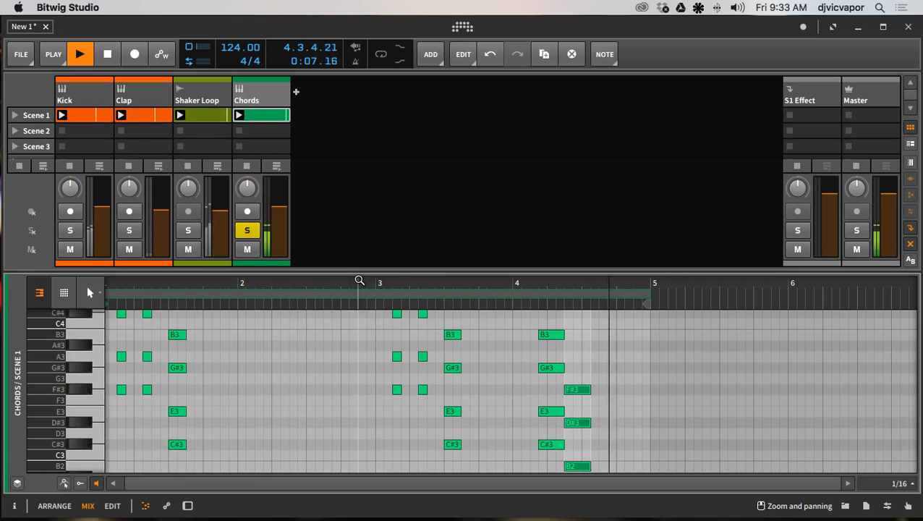
key("space")
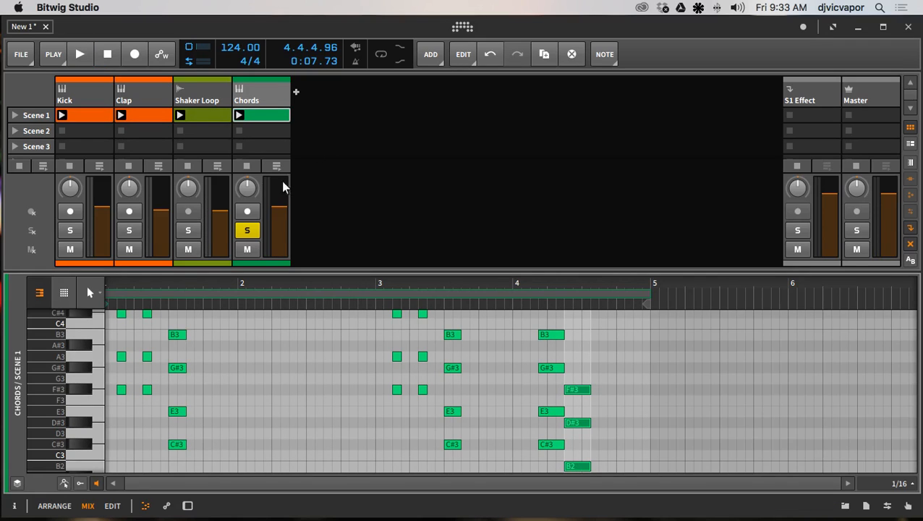
Unsolo the Chords track and audition the chords together with the kick, clap and shaker loop.
left_click(247, 230)
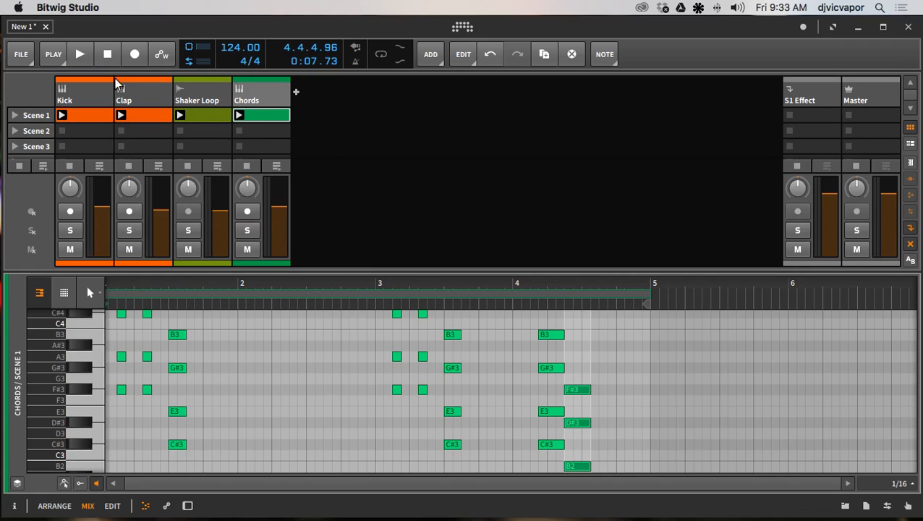
left_click(85, 54)
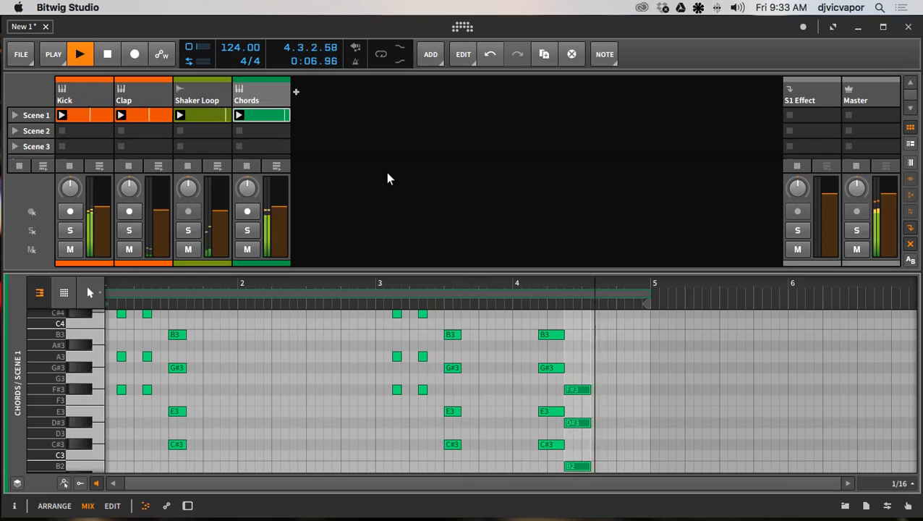
key("space")
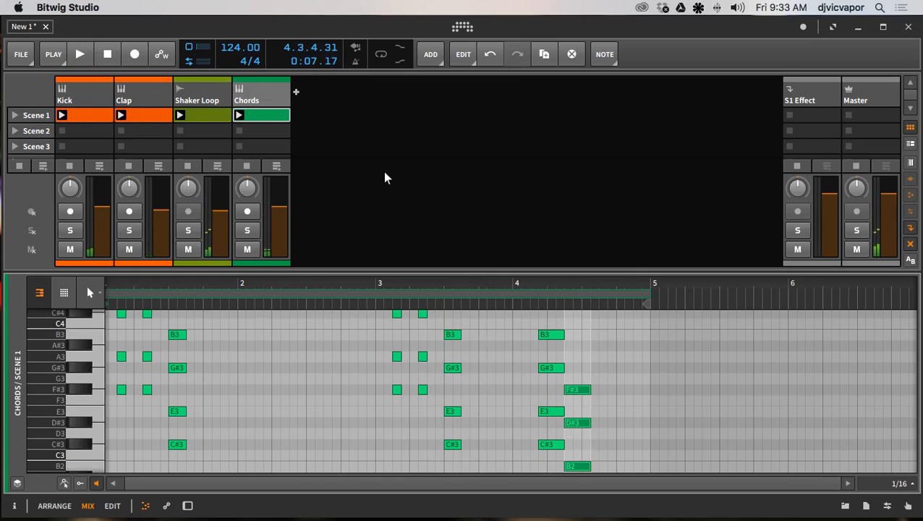
Solo the Chords track again, show its Polysynth device and start the Chords clip.
left_click(249, 230)
key("d")
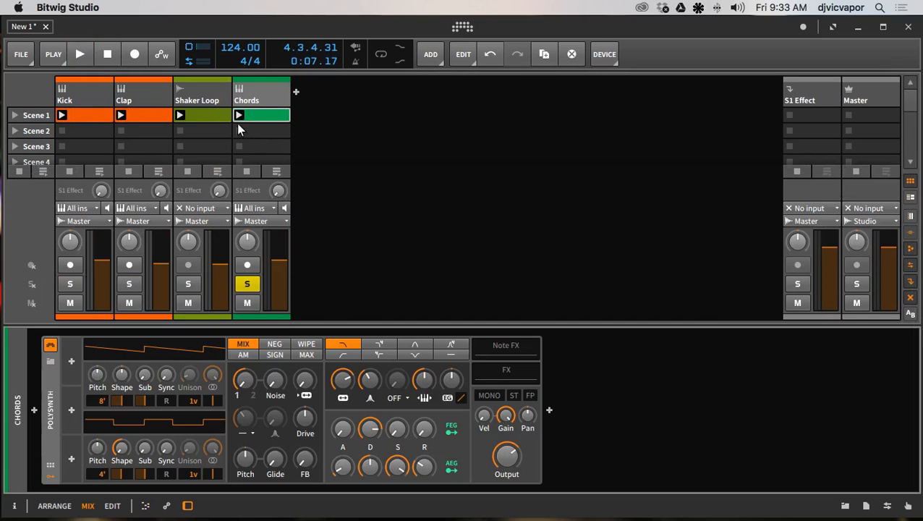
left_click(239, 114)
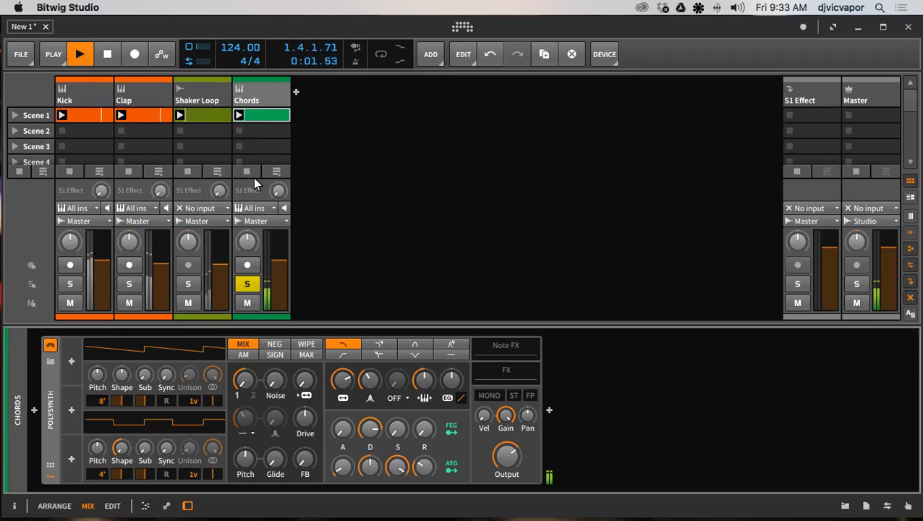
Browse replacement presets for the Polysynth filtered by the chord tag, auditioning Bended Chord and Legato Chords.
left_click(50, 360)
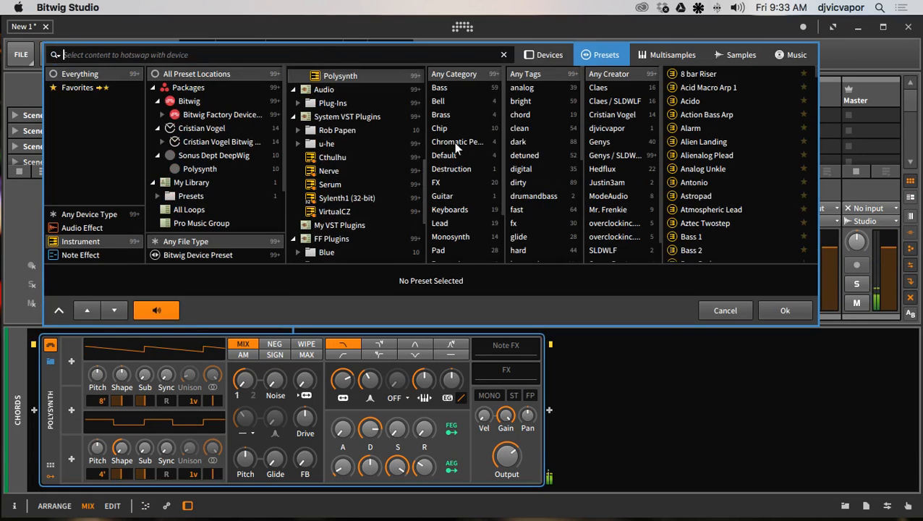
left_click(520, 115)
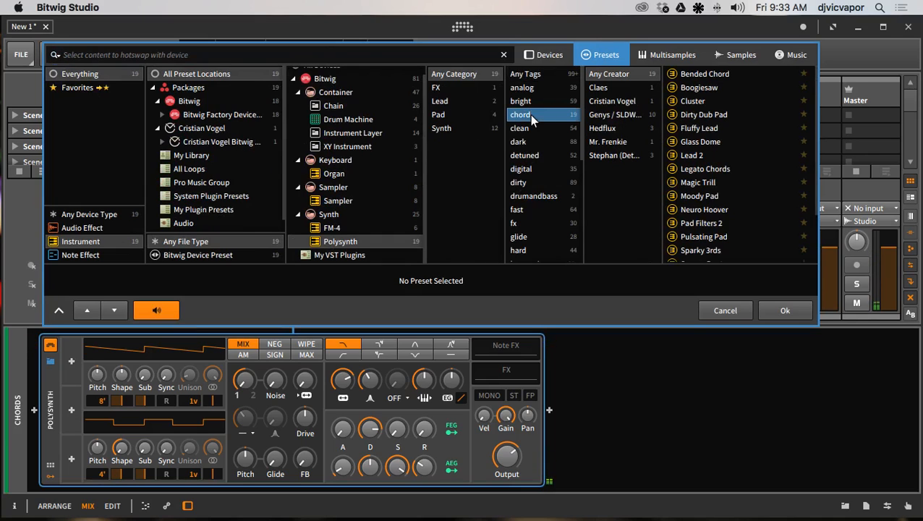
left_click(689, 75)
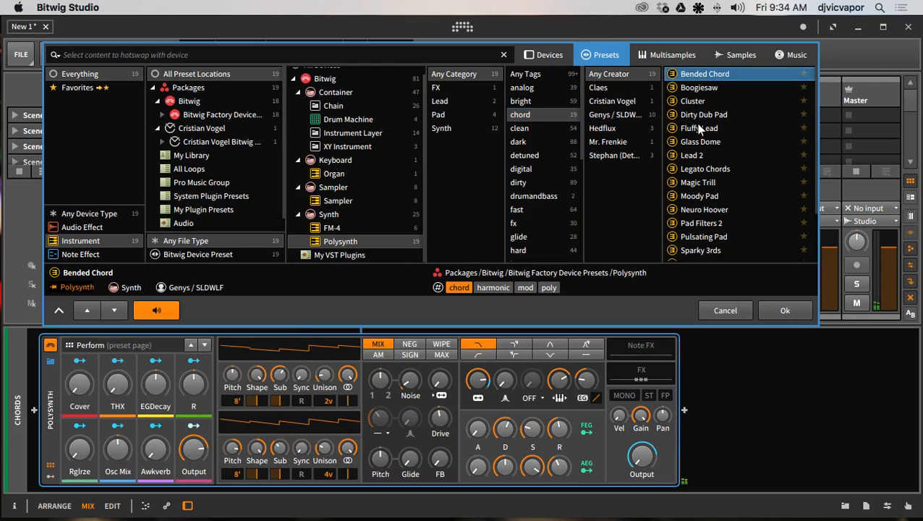
left_click(702, 168)
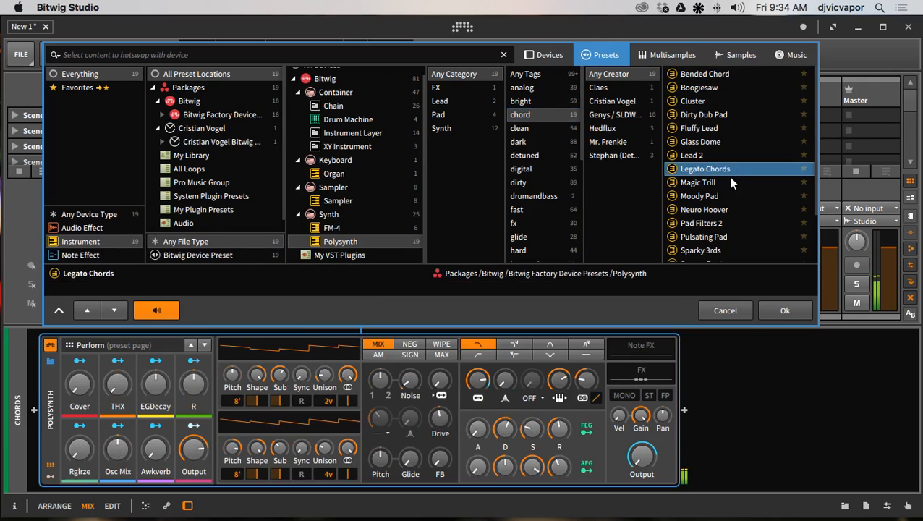
Audition the chord-tagged Polysynth presets Pad Filters 2, Synth 3rd 1, Synth 3rd 2 and Synth 4th, and load Synth 4th.
scroll(758, 188, "down", 4)
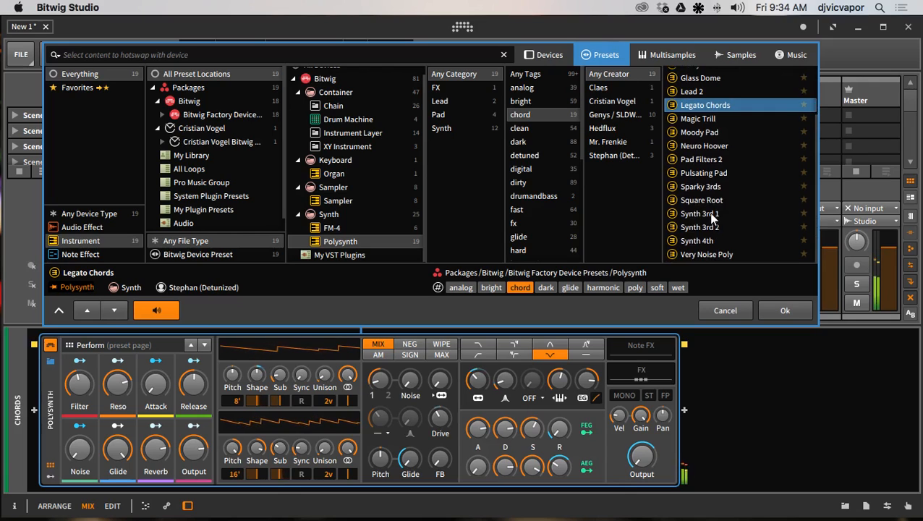
left_click(709, 159)
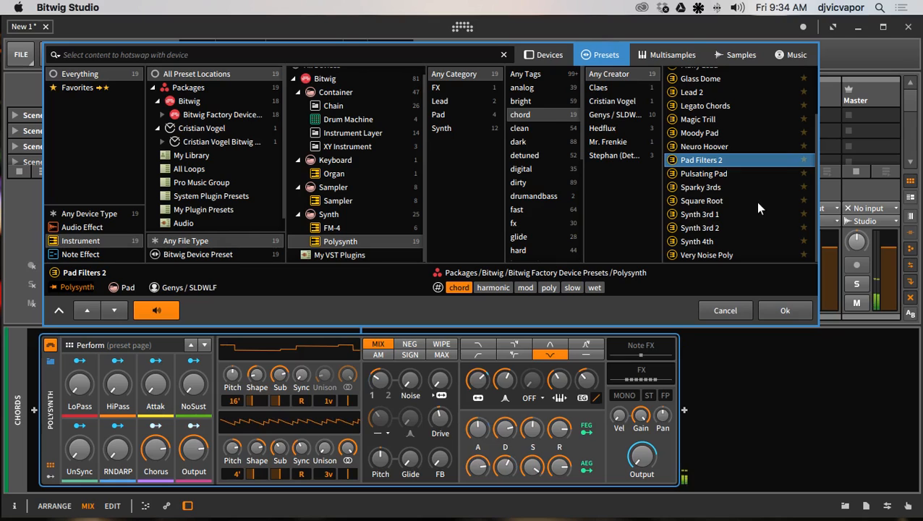
left_click(716, 214)
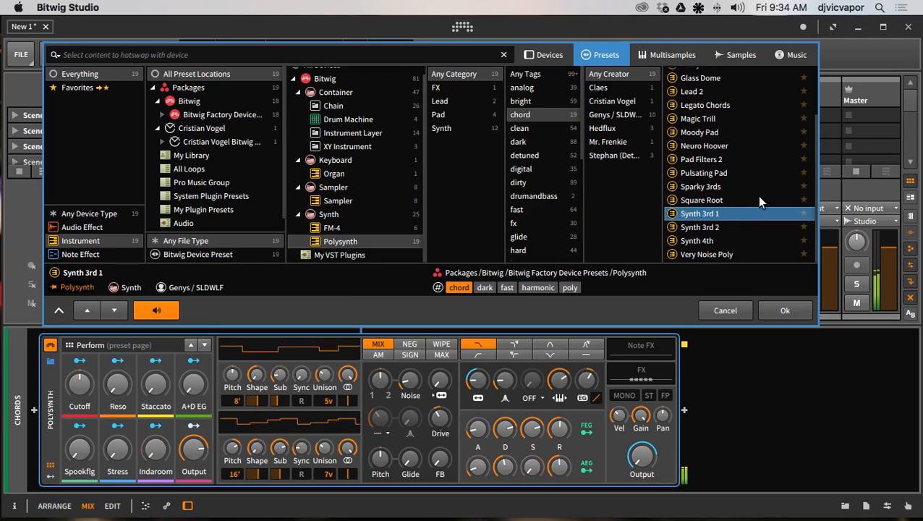
left_click(709, 229)
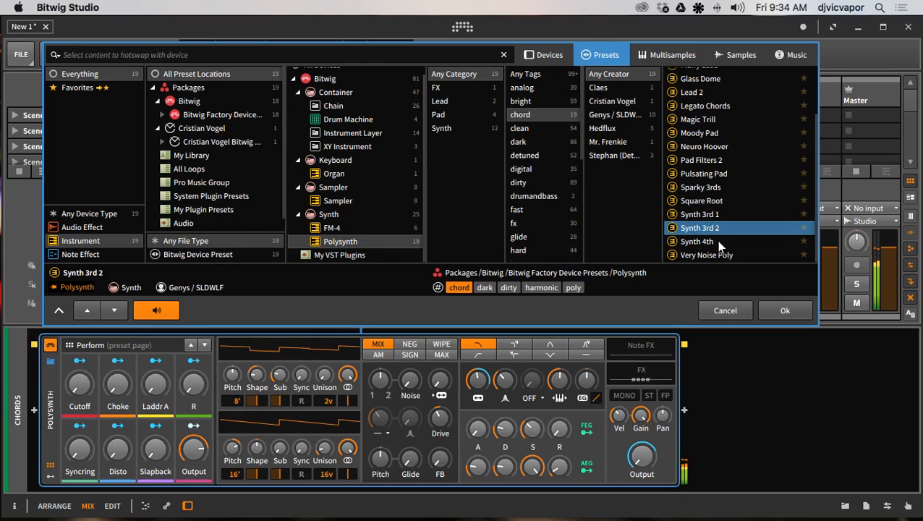
left_click(720, 242)
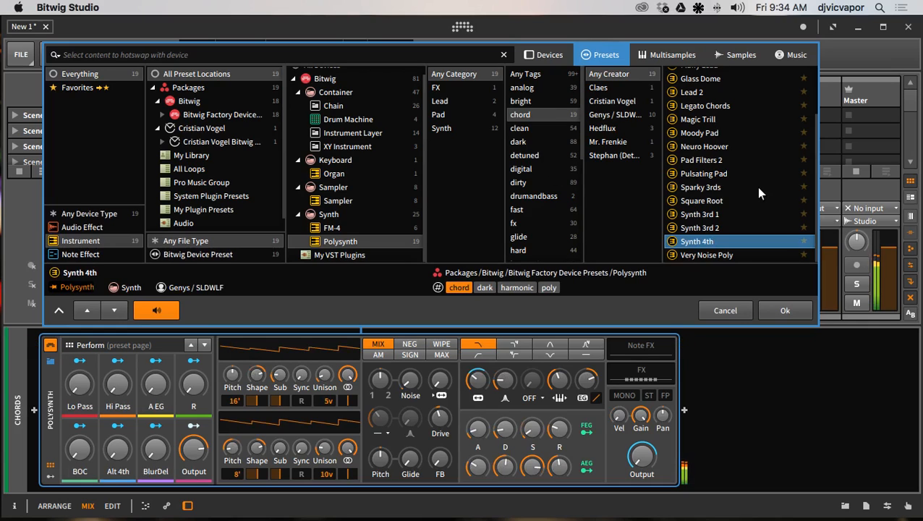
left_click(780, 316)
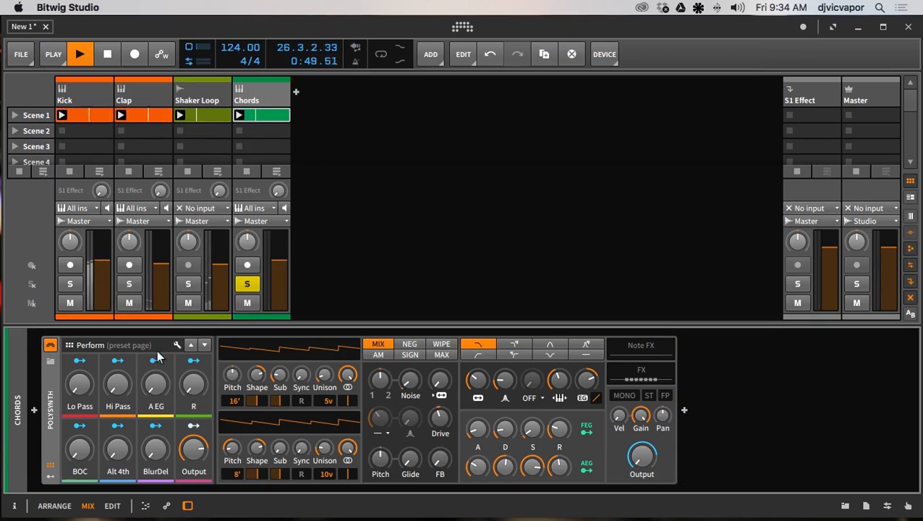
left_click(50, 363)
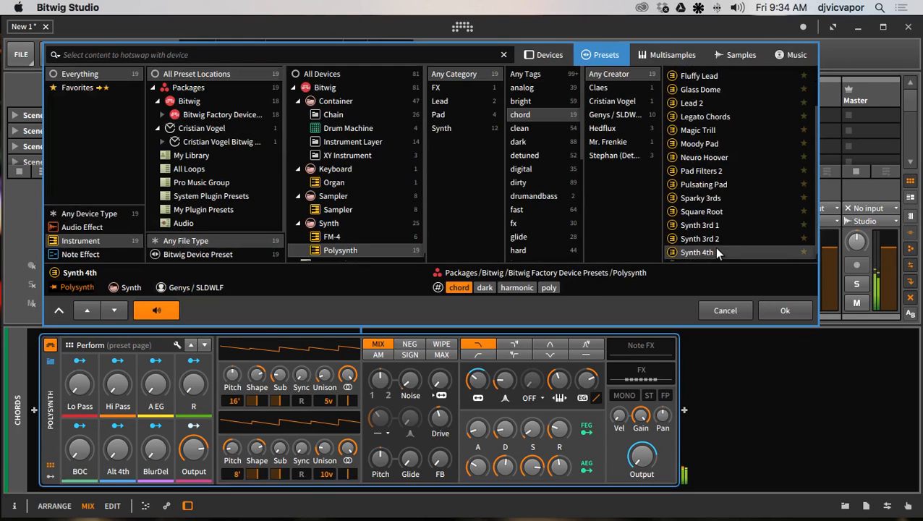
scroll(713, 247, "down", 1)
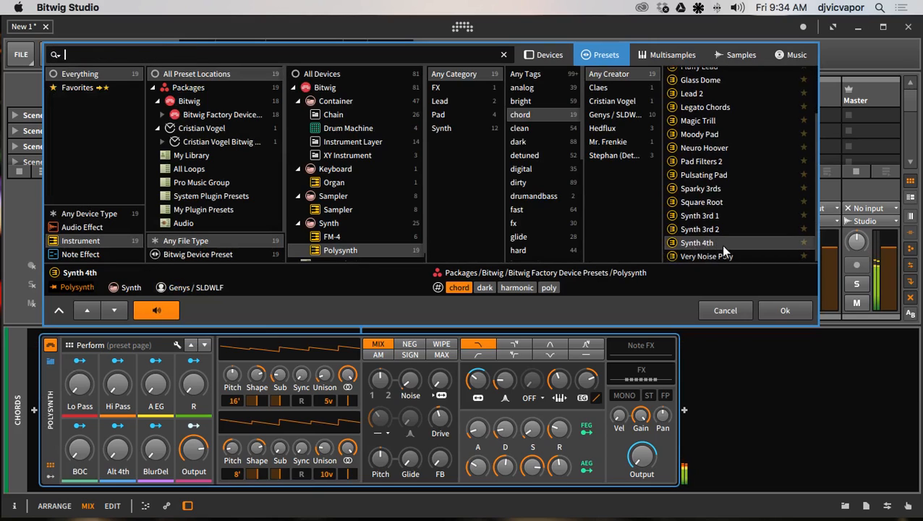
left_click(779, 306)
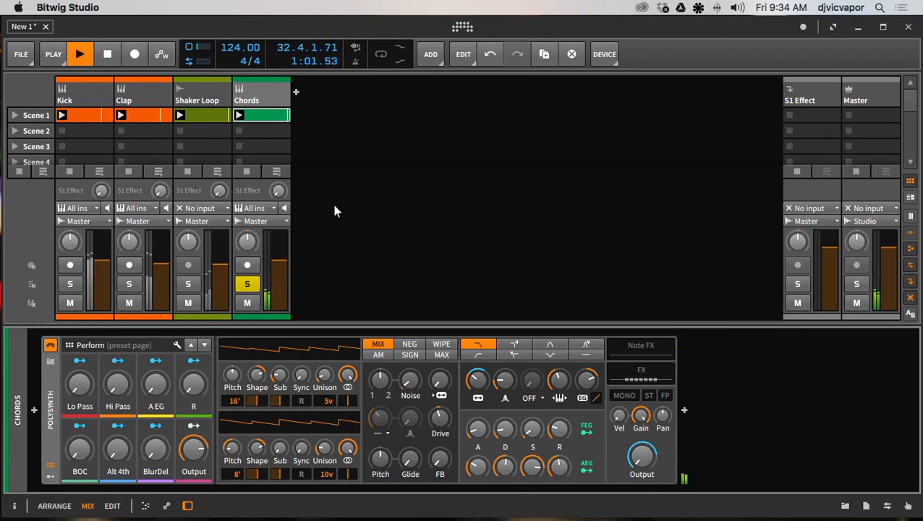
Unsolo the Chords track, adjust its volume slightly while hearing Synth 4th with the drums, and stop playback.
left_click(247, 283)
left_click_drag(282, 261, 283, 263)
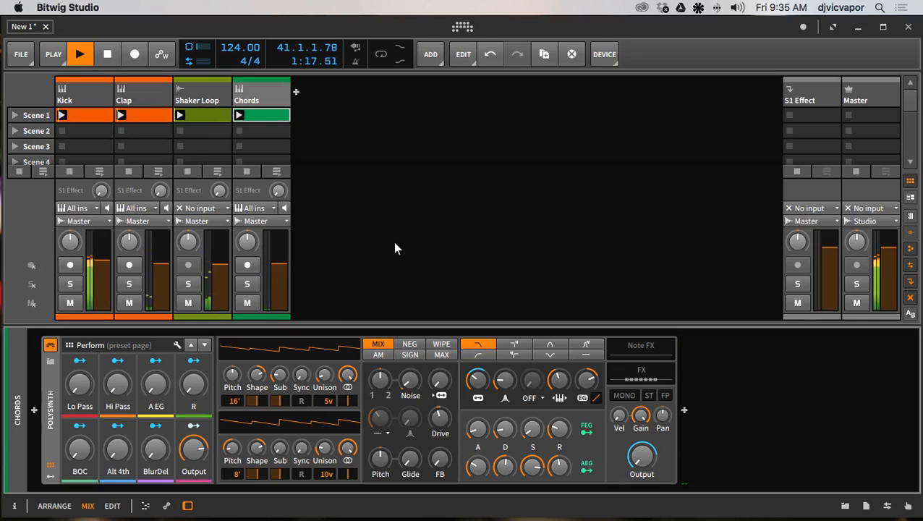
key("space")
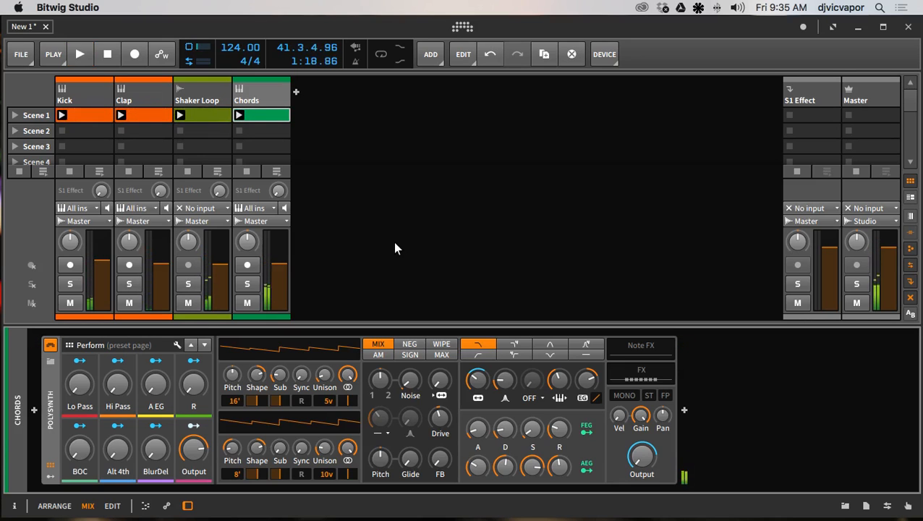
With the Chords track soloed and playing, browse clean-tagged Polysynth presets, audition Commodore and load Electropiano 4.
left_click(248, 283)
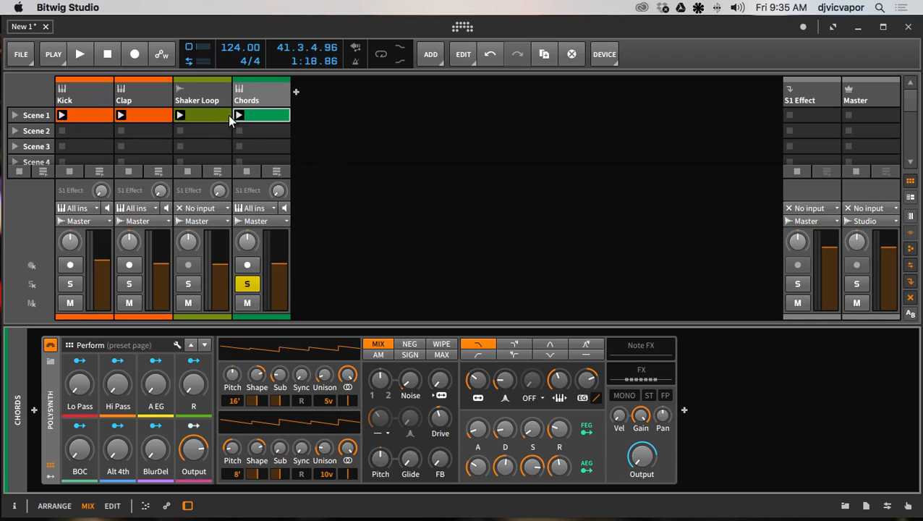
left_click(239, 116)
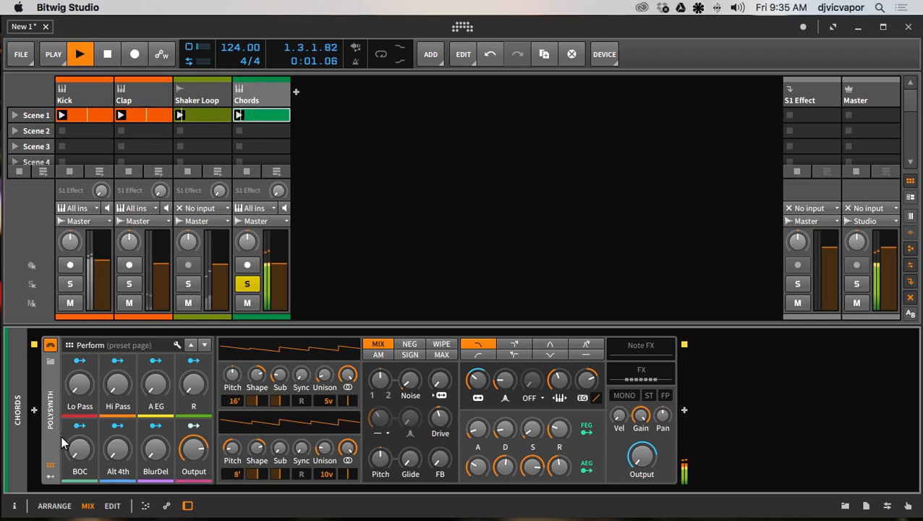
left_click(51, 361)
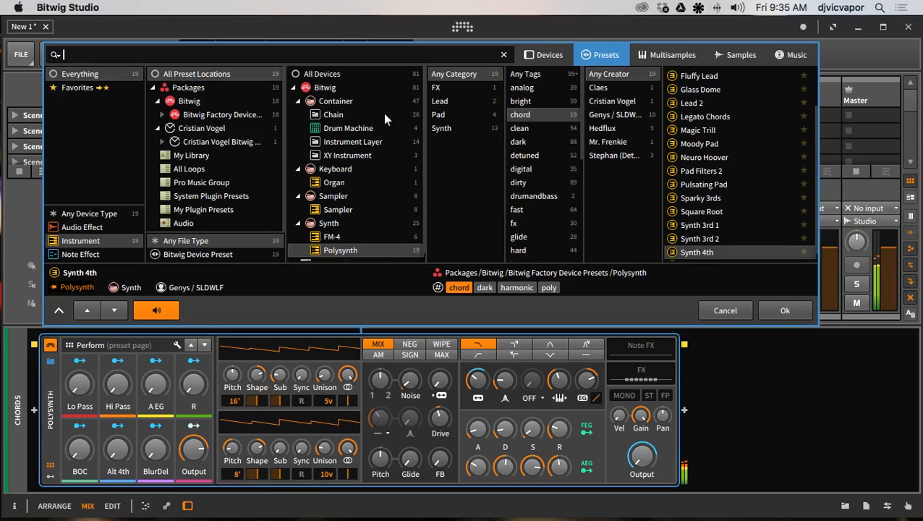
left_click(530, 128)
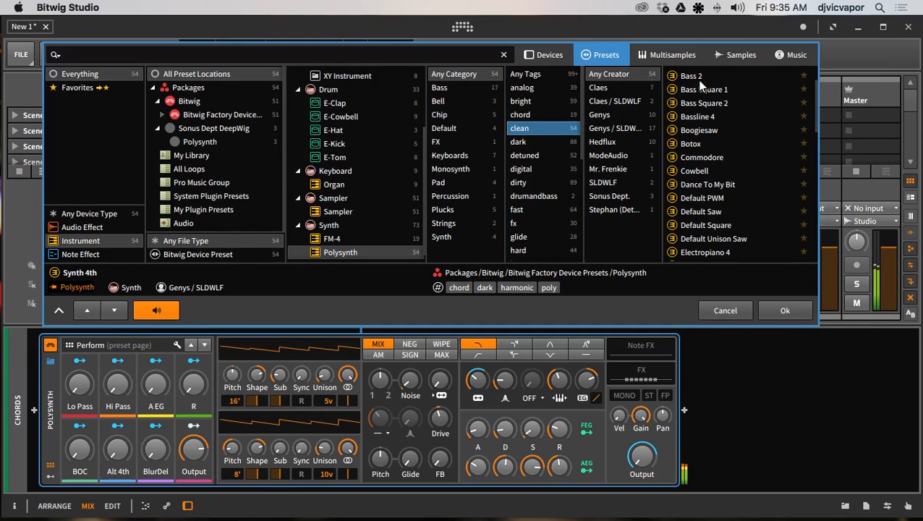
scroll(715, 143, "down", 2)
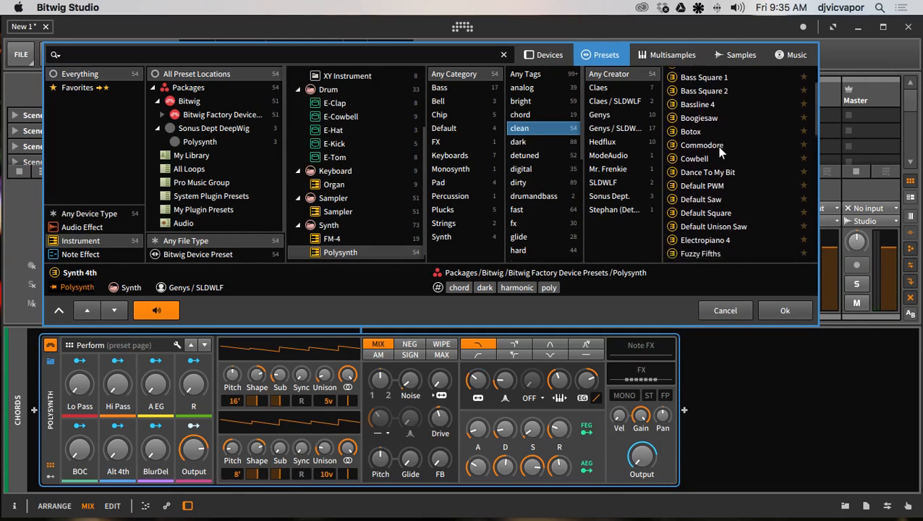
left_click(719, 142)
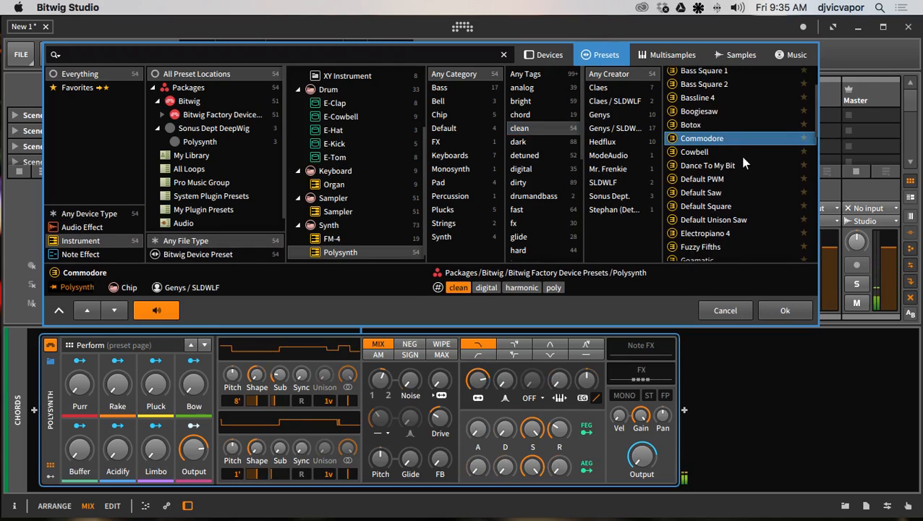
scroll(742, 160, "down", 3)
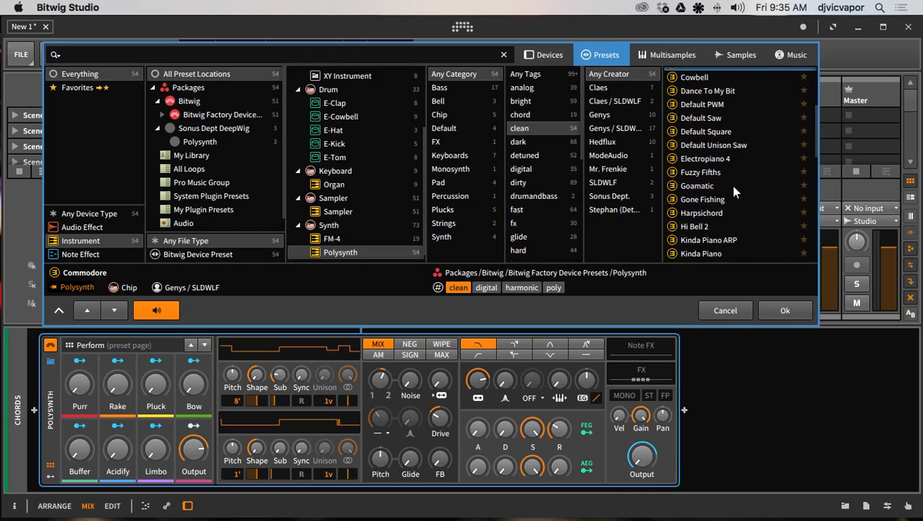
left_click(732, 157)
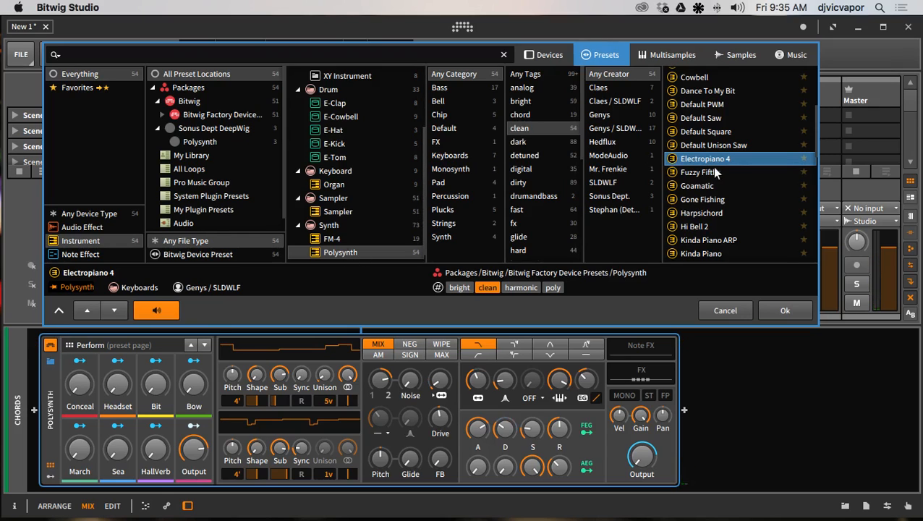
left_click(784, 310)
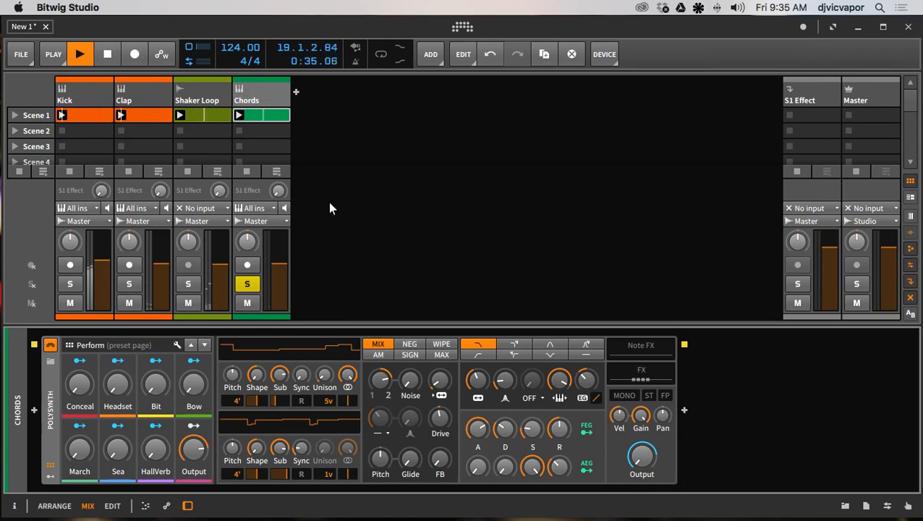
Unsolo the Chords track and raise its volume slightly while auditioning Electropiano 4 in the full mix, then stop playback.
left_click(257, 286)
left_click_drag(272, 272, 272, 266)
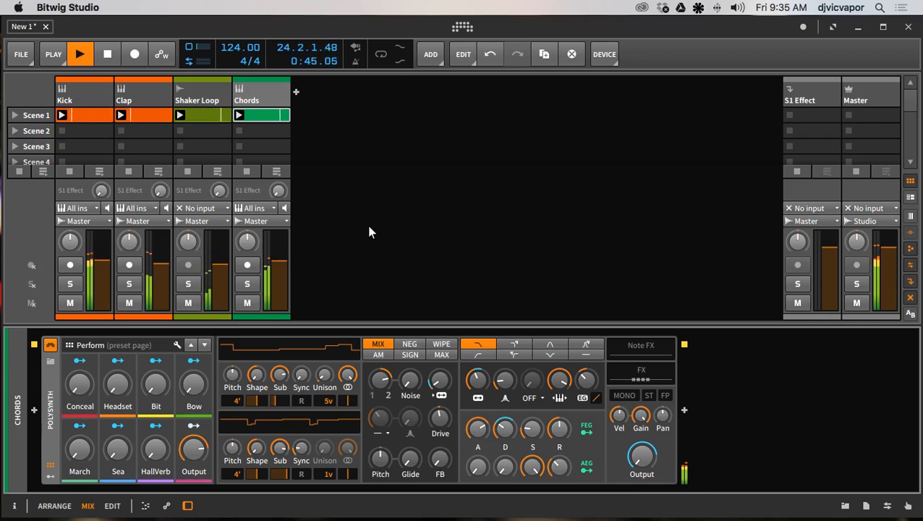
key("space")
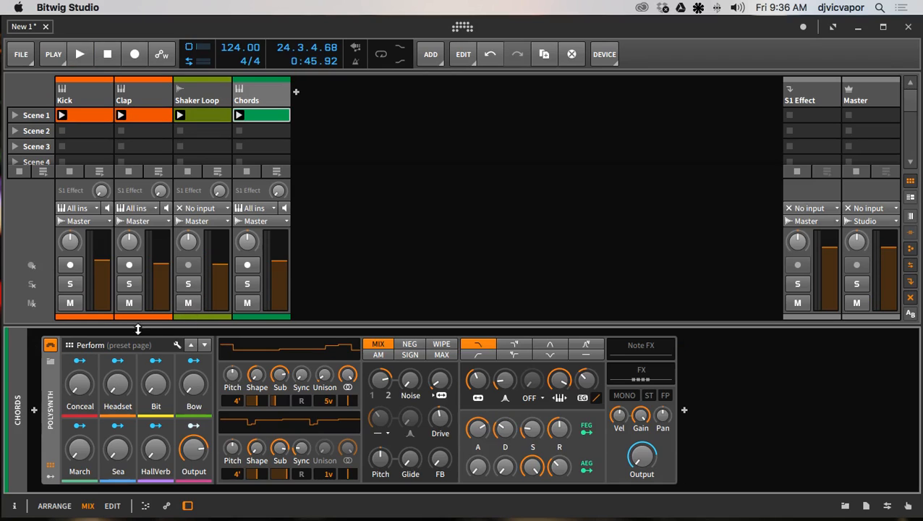
Collapse the Polysynth to its Perform page and set HallVerb to 50.5 % while auditioning the soloed Chords clip.
left_click(52, 401)
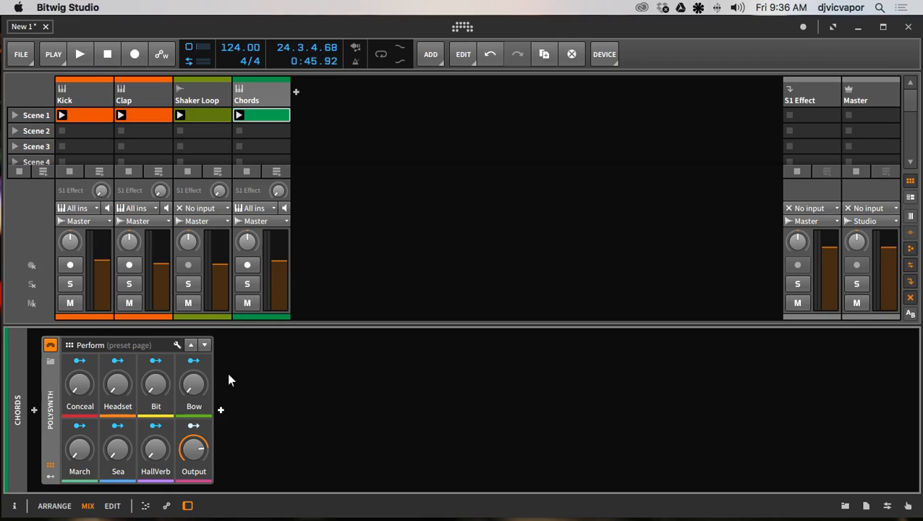
left_click(246, 283)
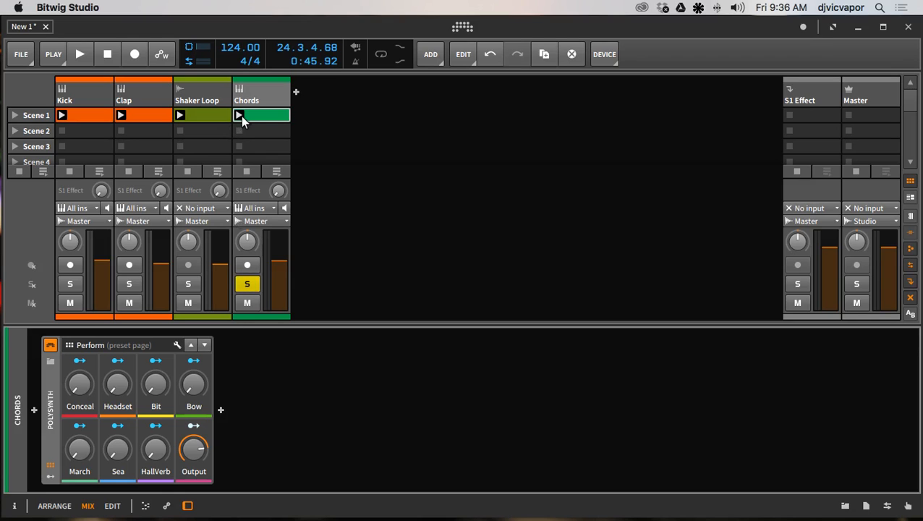
left_click(240, 115)
mouse_move(155, 449)
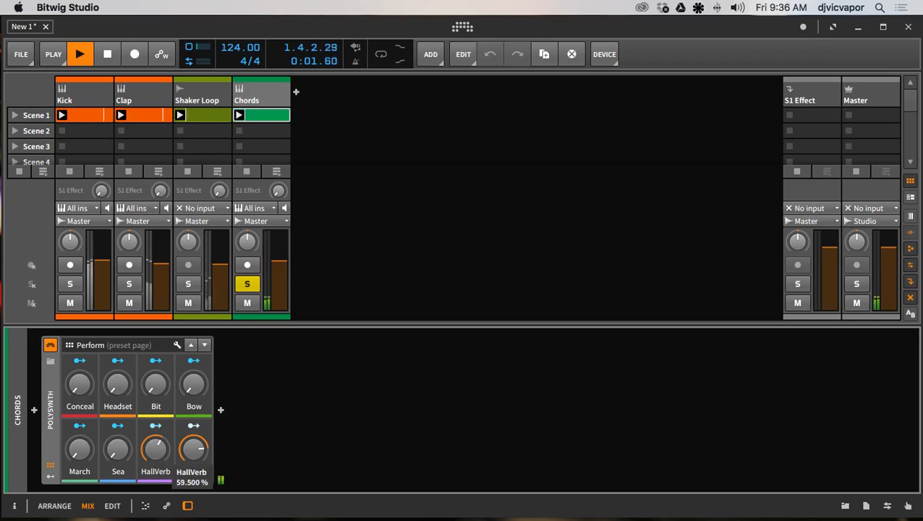
mouse_move(155, 449)
left_mouse_down()
mouse_move(155, 423)
mouse_move(155, 465)
mouse_move(149, 452)
left_mouse_up()
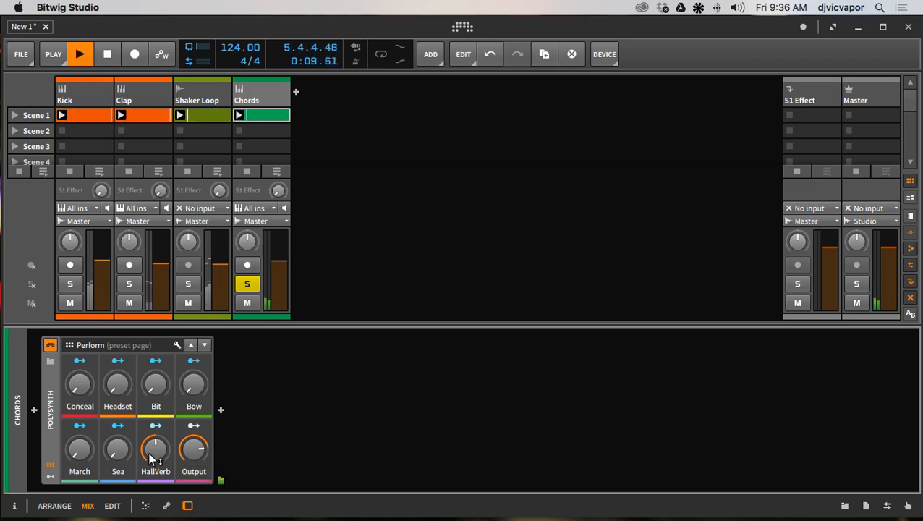
mouse_move(151, 452)
key("space")
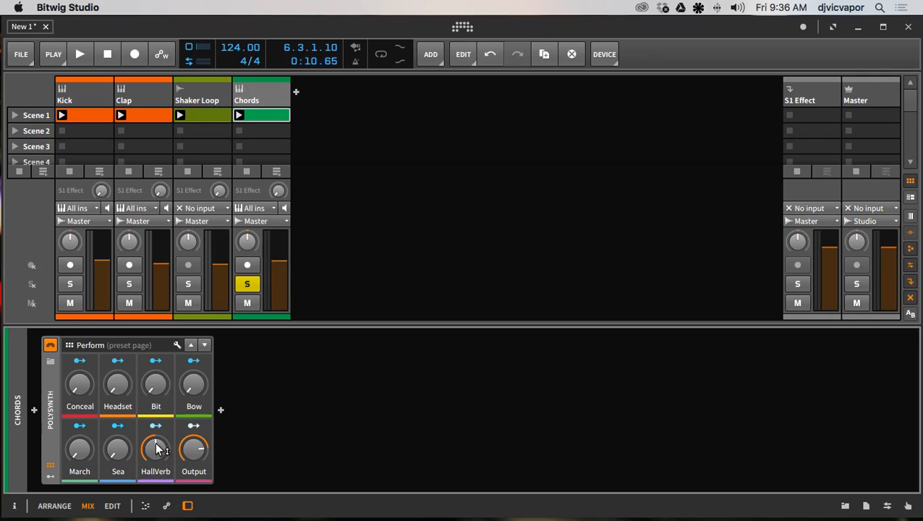
left_click_drag(158, 449, 158, 442)
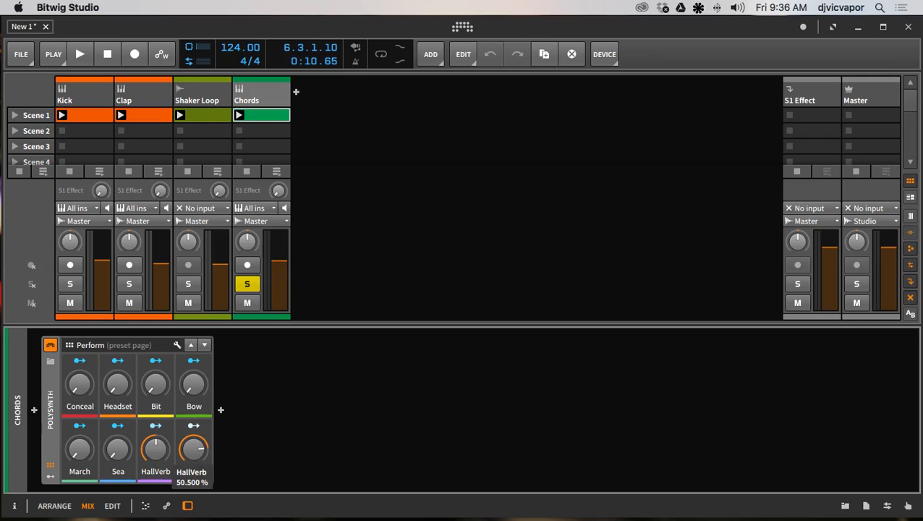
left_click_drag(158, 442, 161, 438)
key("space")
mouse_move(161, 441)
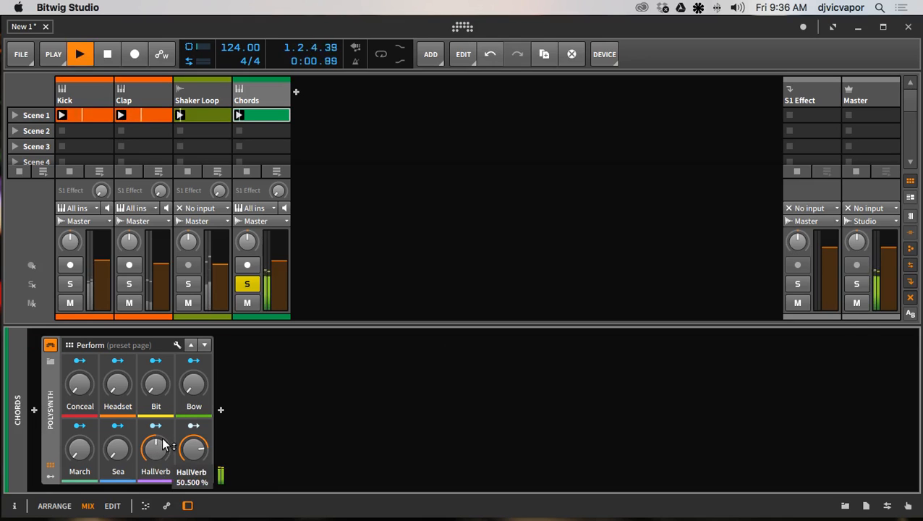
Unsolo the Chords track, raise its volume slightly to balance the reverberated chords with the drums, and stop playback.
left_click(247, 284)
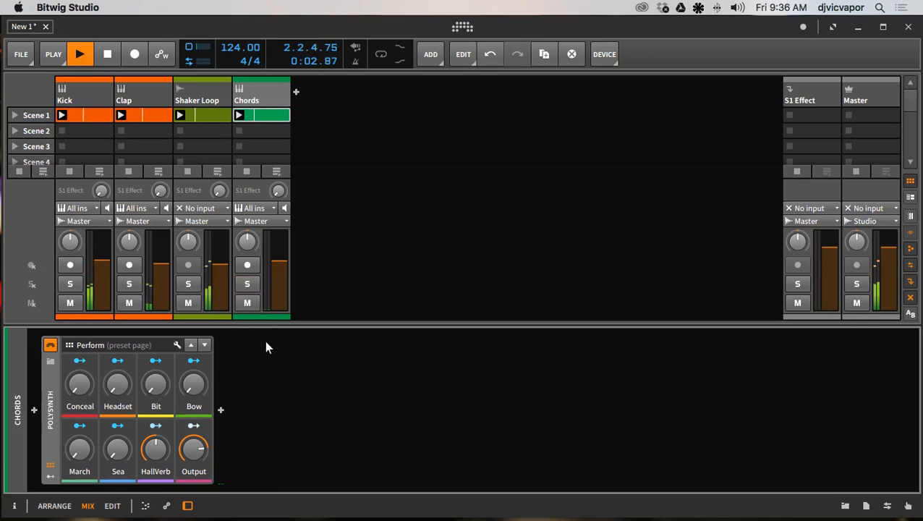
left_click_drag(276, 262, 276, 260)
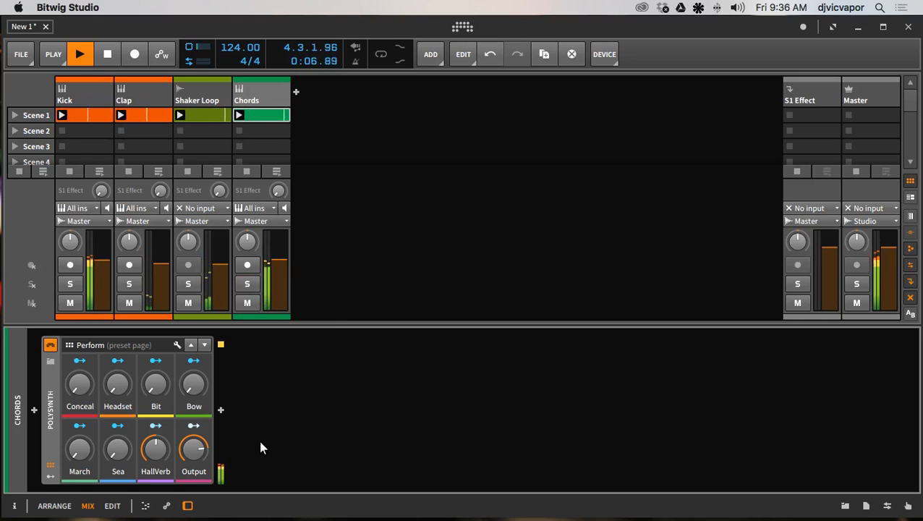
key("space")
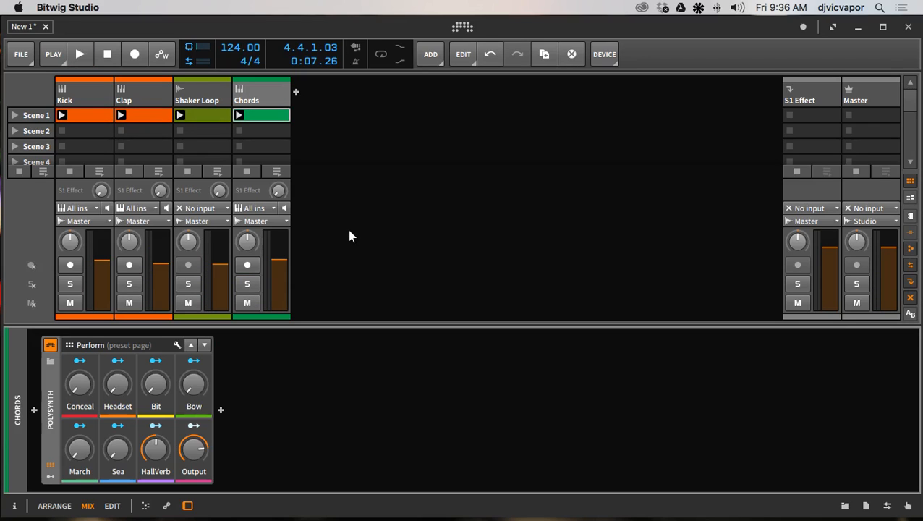
Add a new instrument track after Chords and name it Bass.
right_click(329, 109)
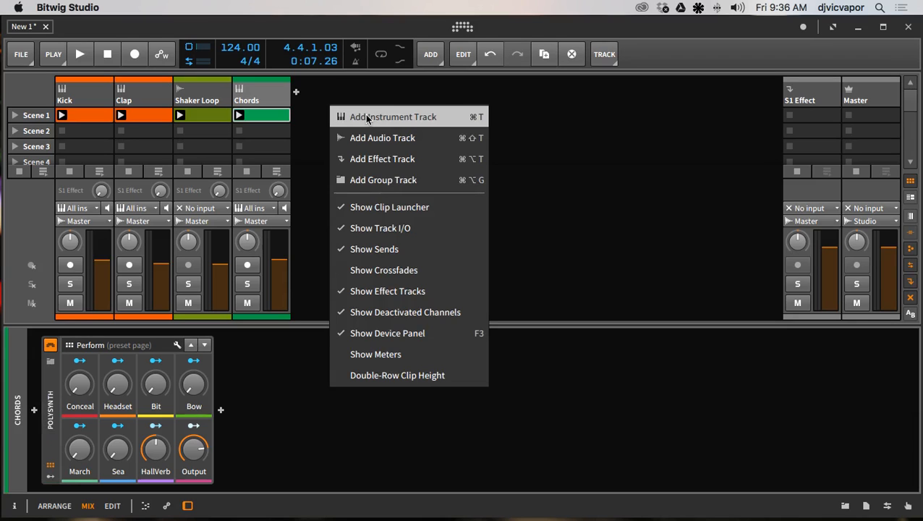
left_click(365, 121)
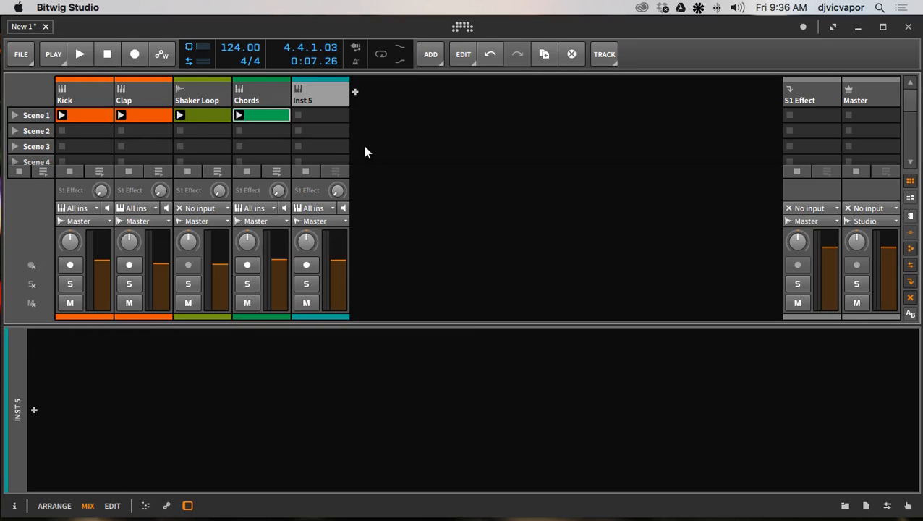
double_click(317, 95)
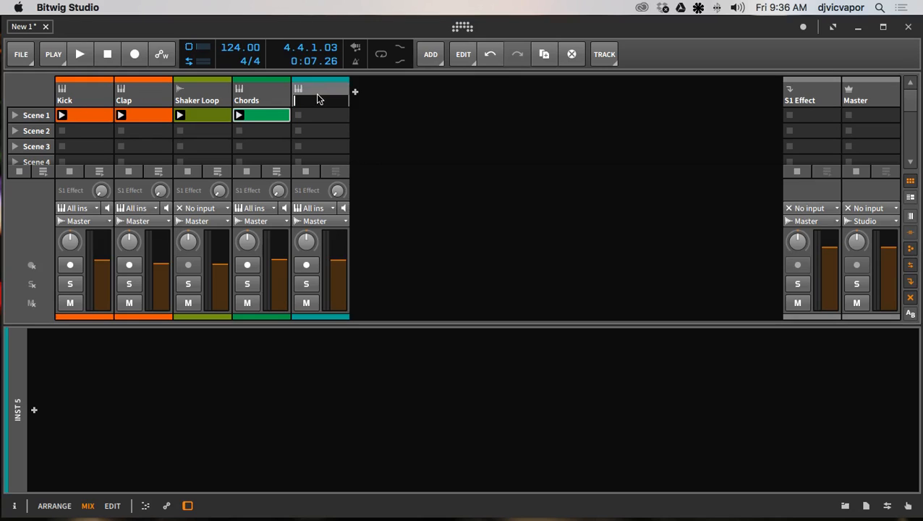
type("Bass")
key("Return")
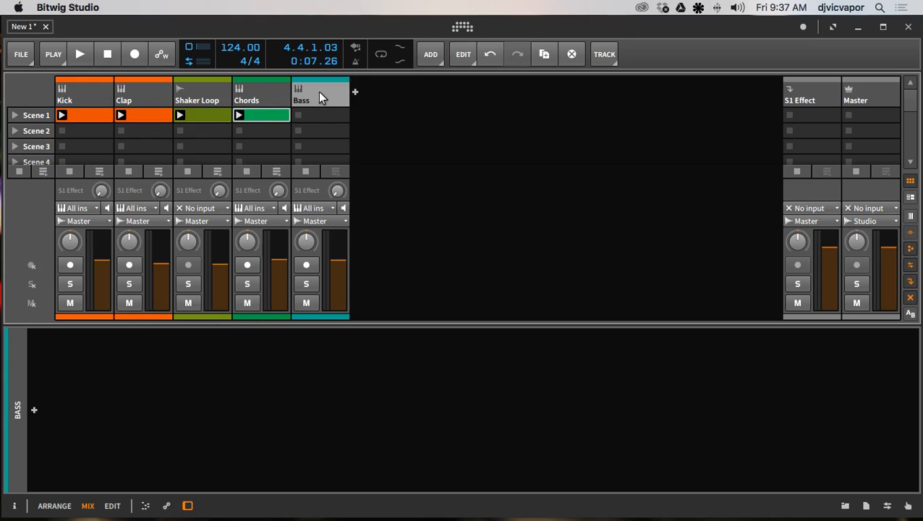
Insert Bitwig's Polysynth from the Synth category into the Bass track's empty device chain.
left_click(34, 410)
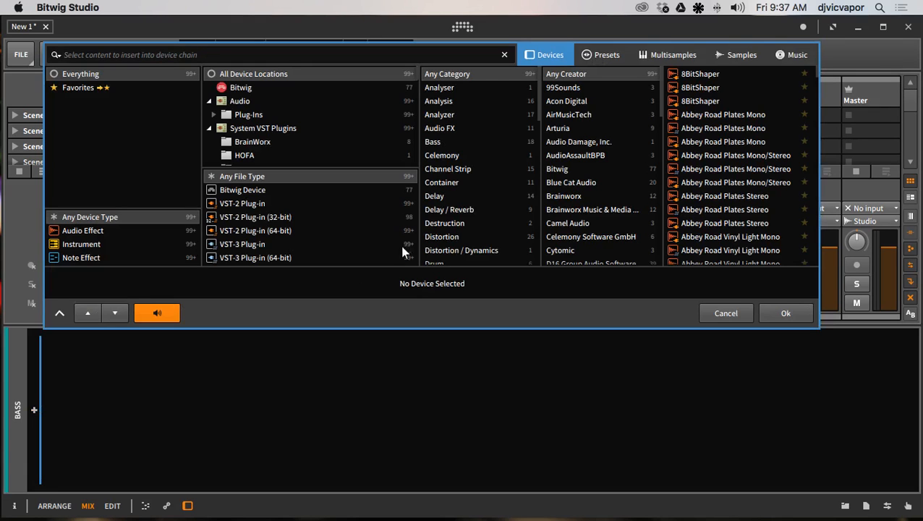
left_click(387, 88)
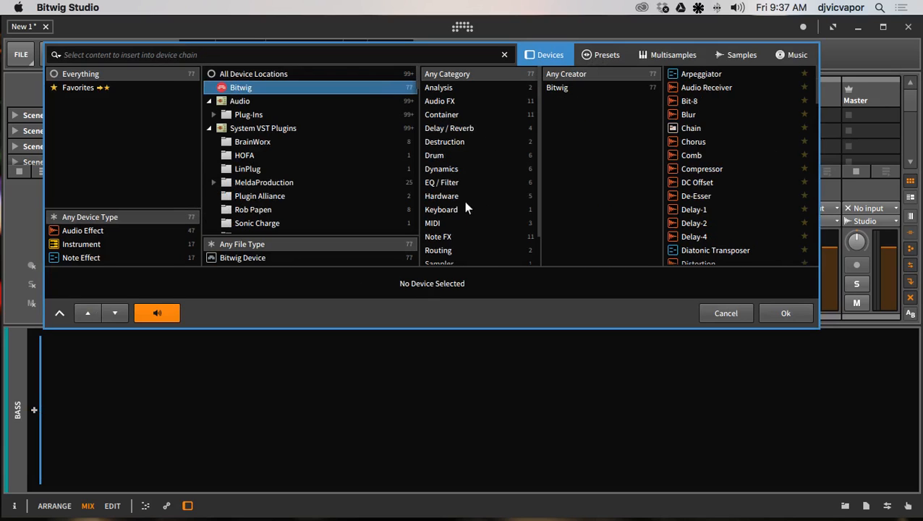
scroll(459, 217, "down", 2)
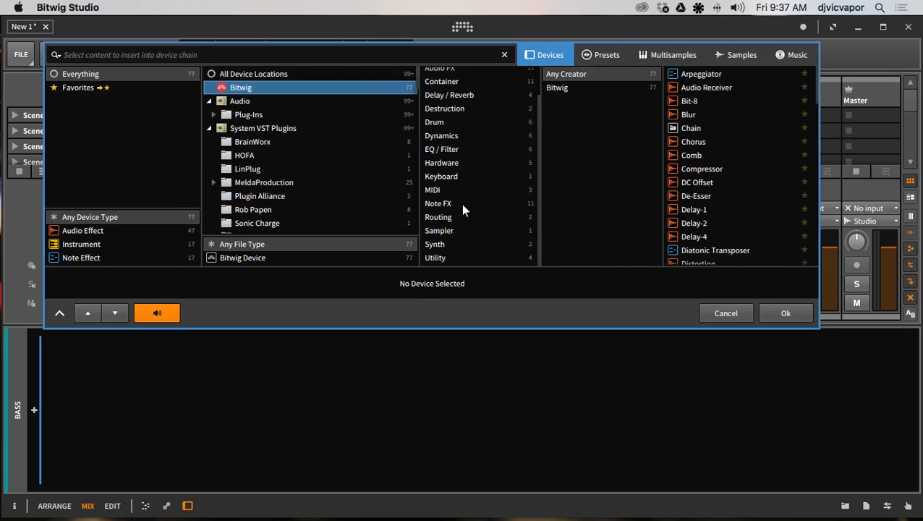
left_click(448, 244)
left_click(675, 90)
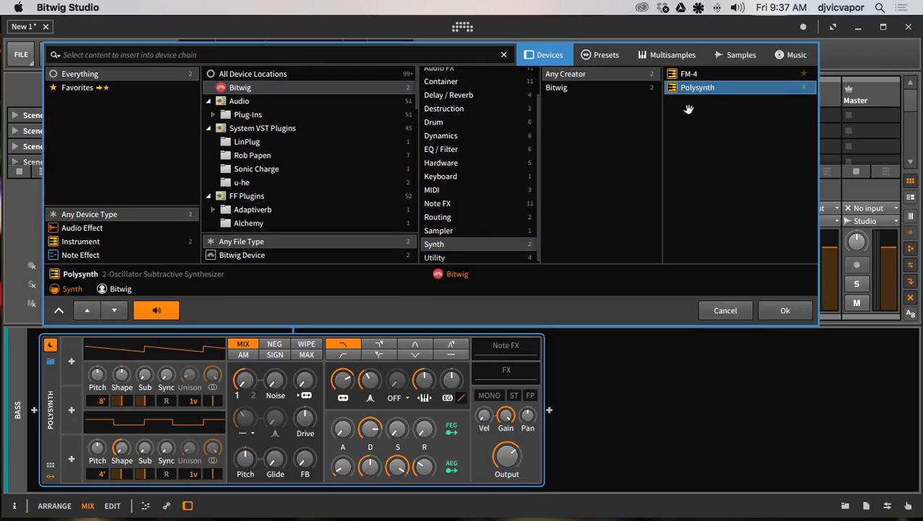
left_click(770, 311)
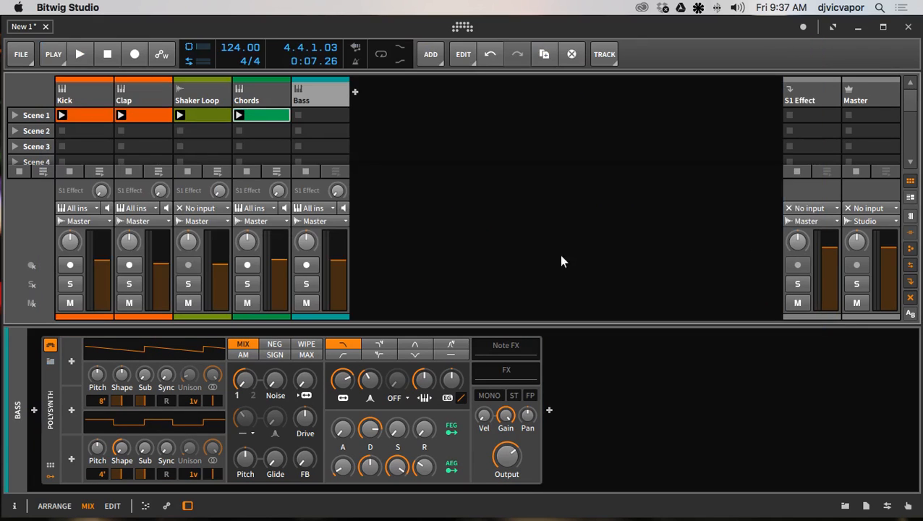
Create an empty clip in the Bass track's Scene 1 slot and open it in the note editor.
double_click(316, 117)
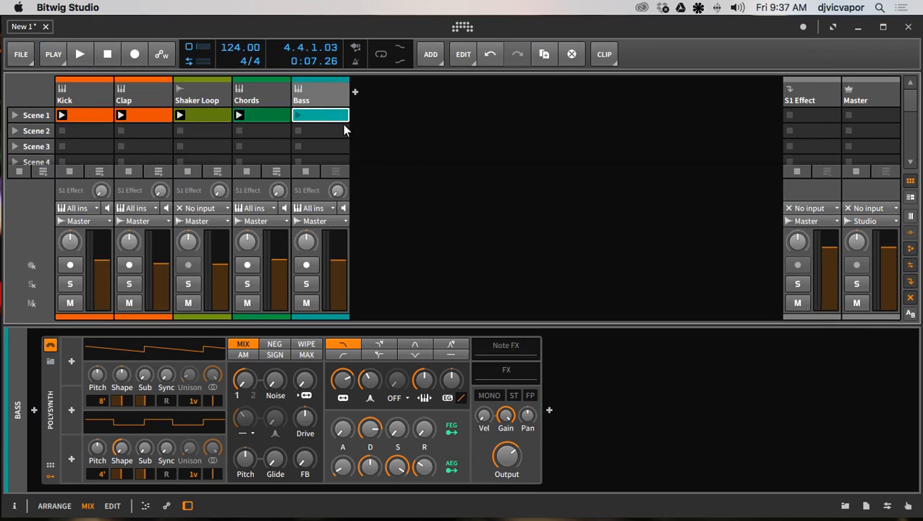
double_click(325, 115)
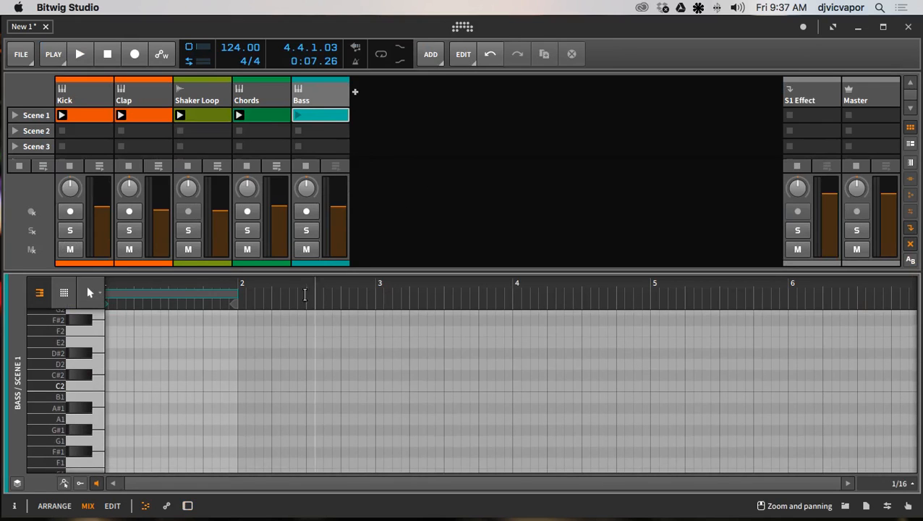
left_click_drag(222, 284, 715, 284)
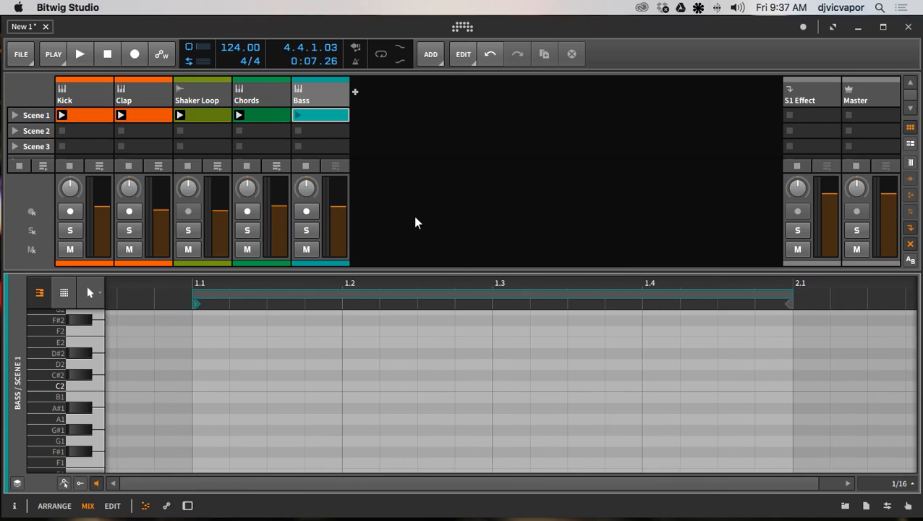
Solo the Bass track and launch its Scene 1 clip with the second octave shown in the note editor.
left_click(306, 230)
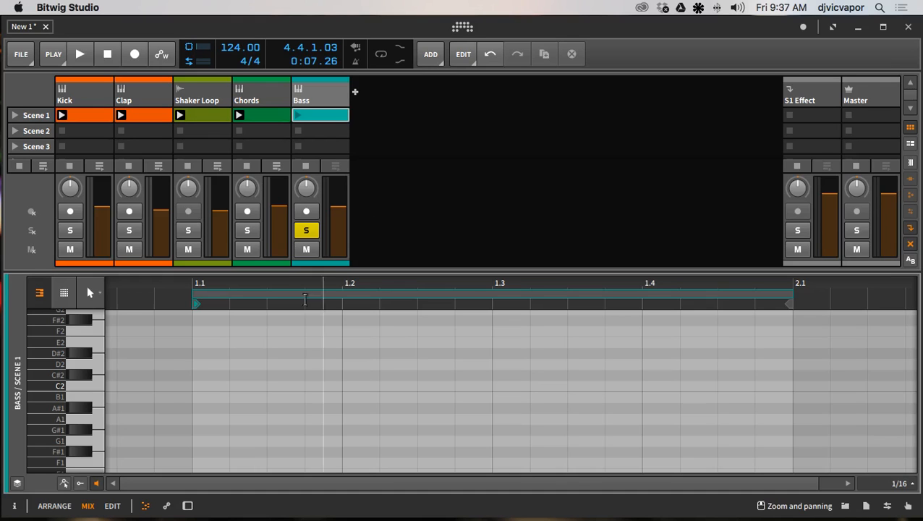
left_click_drag(47, 408, 47, 476)
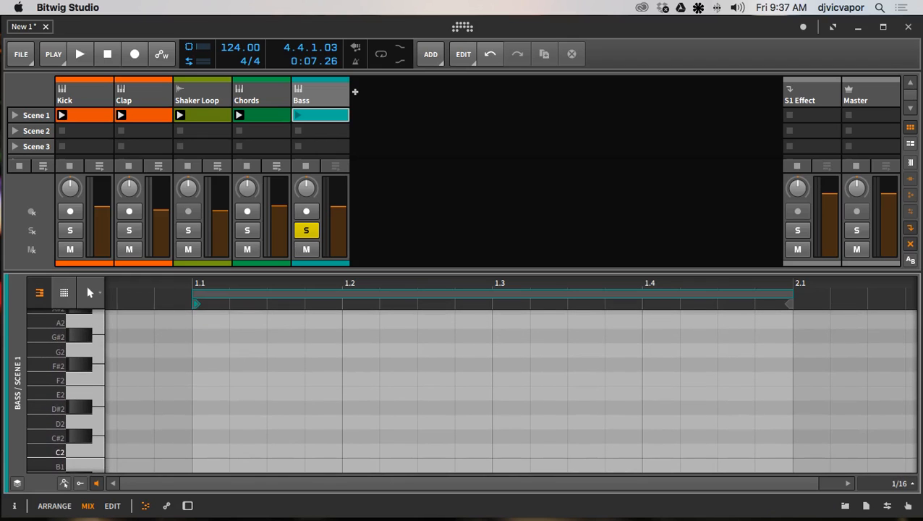
left_click_drag(55, 404, 56, 445)
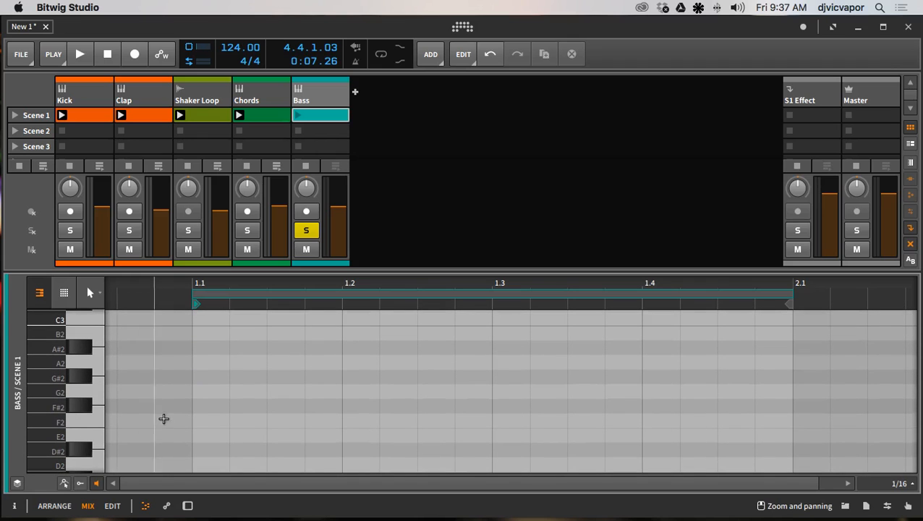
left_click(296, 113)
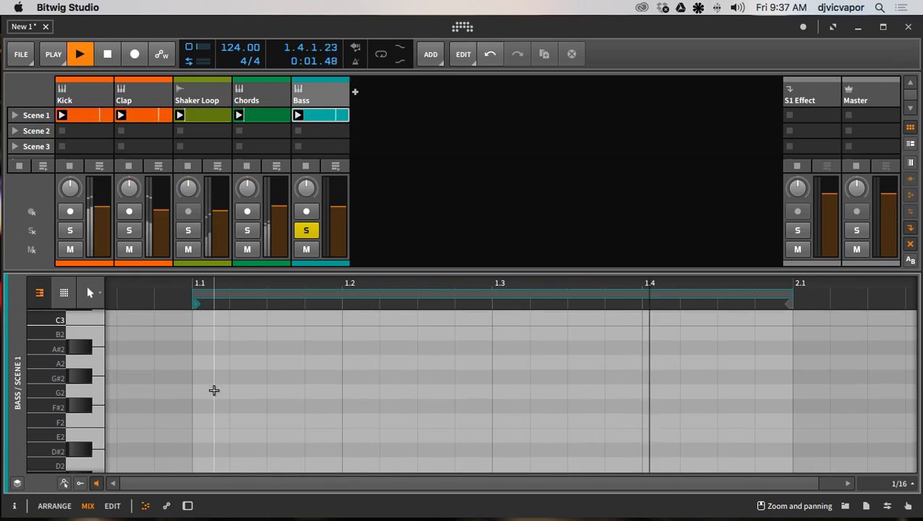
Add two F#2 notes to the Bass clip: an eighth note at 1.1 and a sixteenth note just before 1.2.
double_click(217, 406)
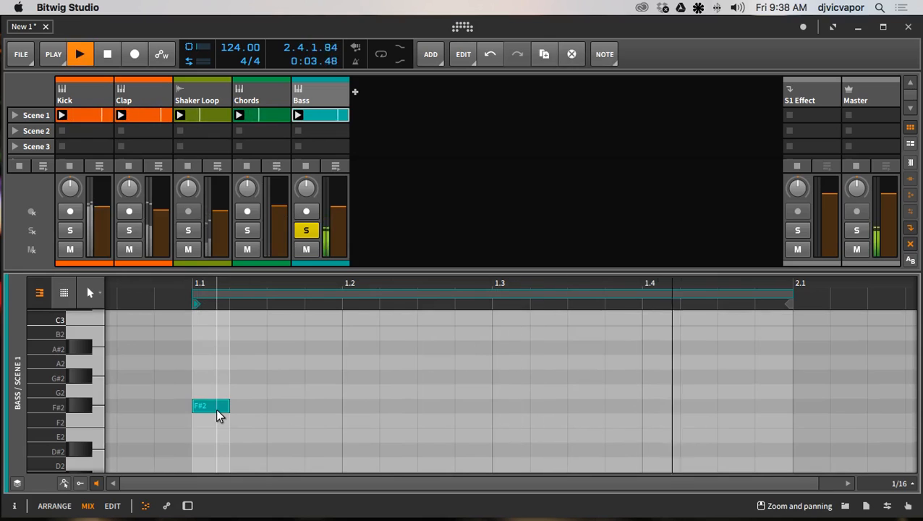
left_click_drag(227, 406, 256, 406)
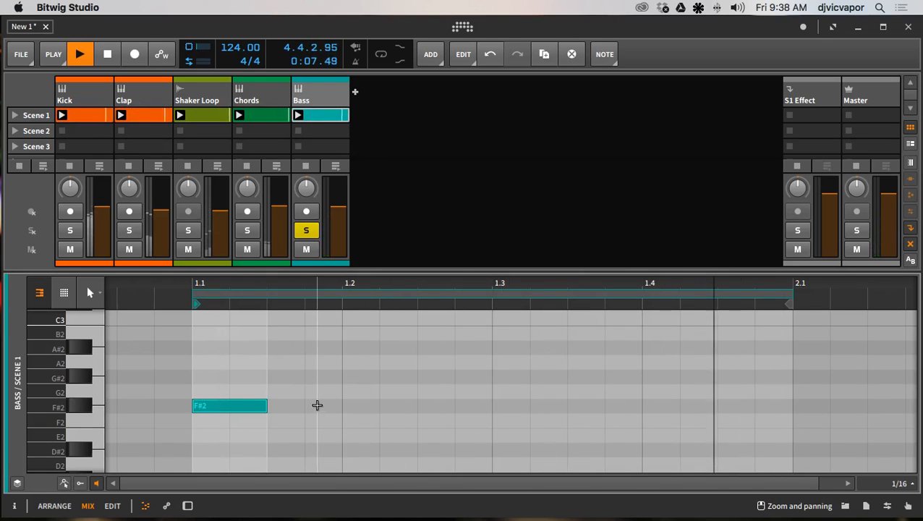
double_click(317, 405)
left_click_drag(376, 405, 343, 406)
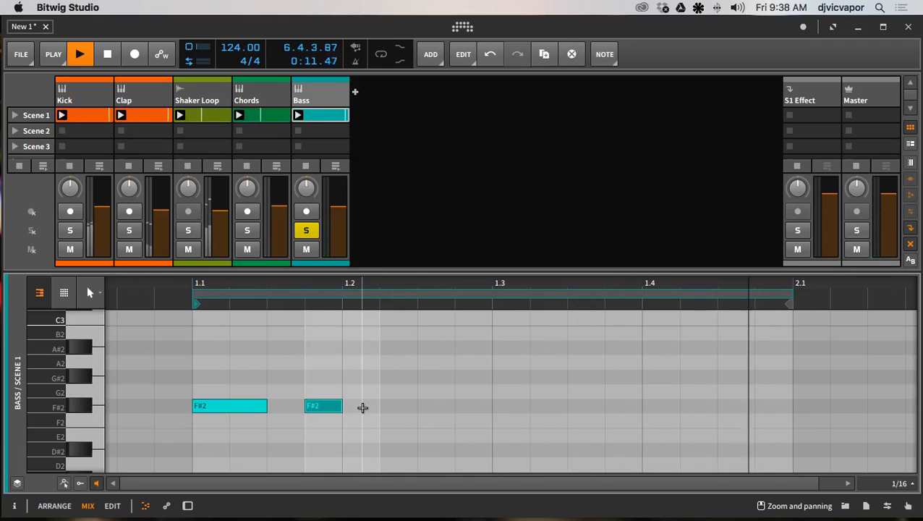
Add three eighth-note F#2 notes, one sixteenth after 1.2, at 1.3 and one sixteenth before 1.4, and stop playback.
double_click(384, 405)
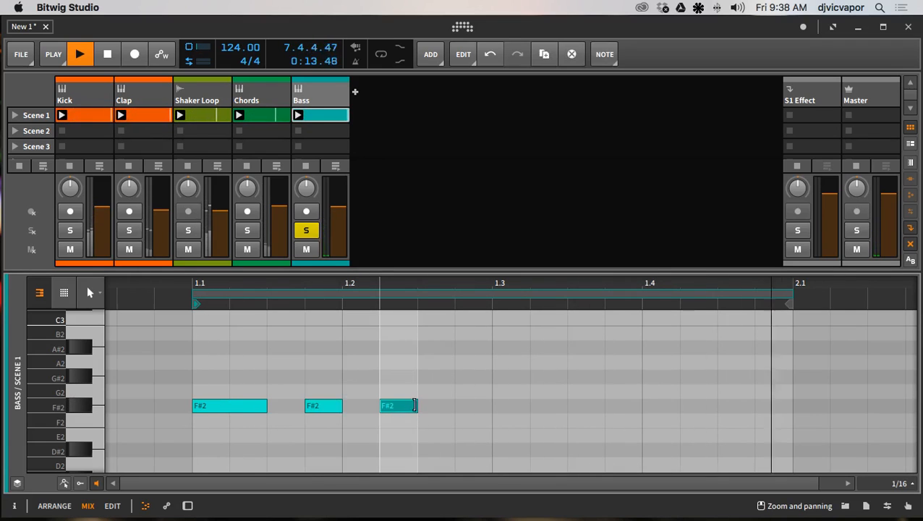
left_click_drag(415, 405, 455, 406)
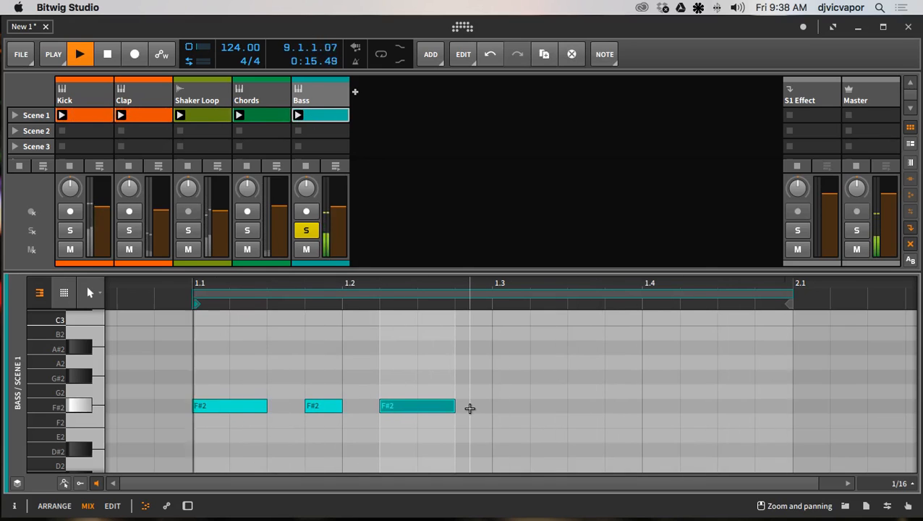
double_click(501, 407)
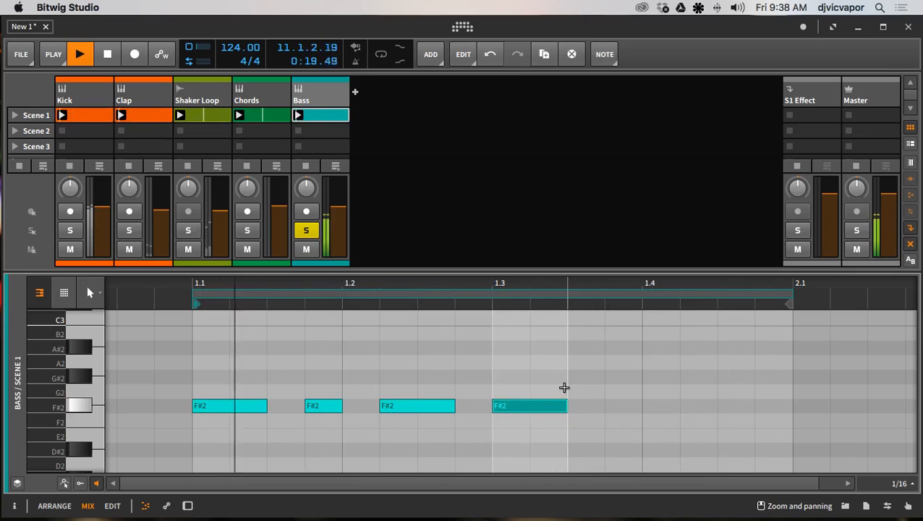
double_click(622, 408)
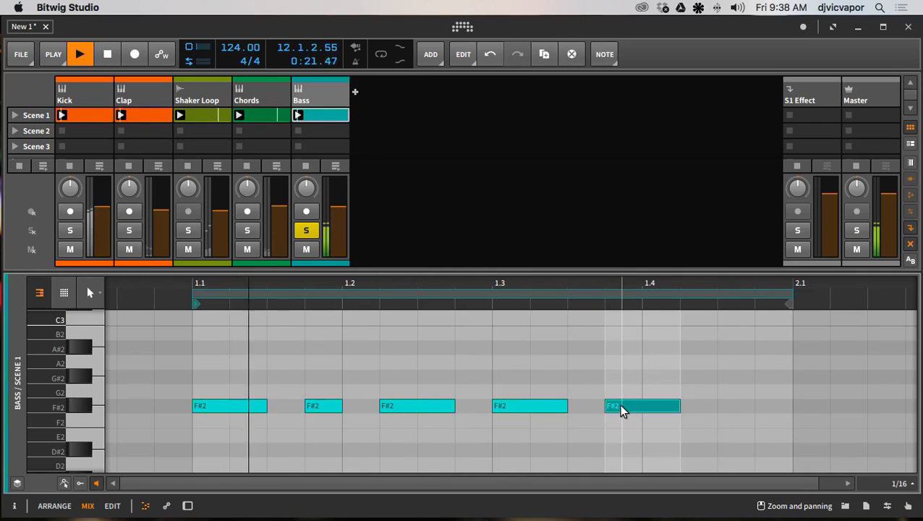
left_click(589, 385)
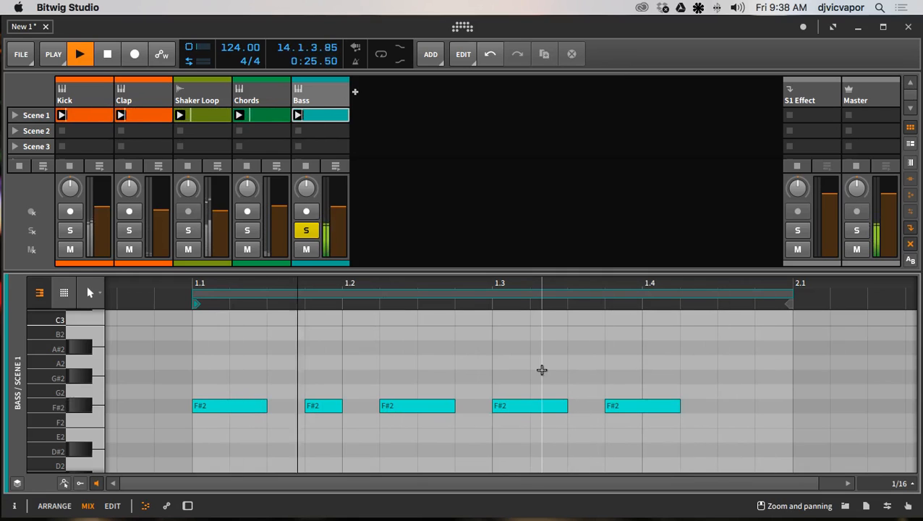
key("space")
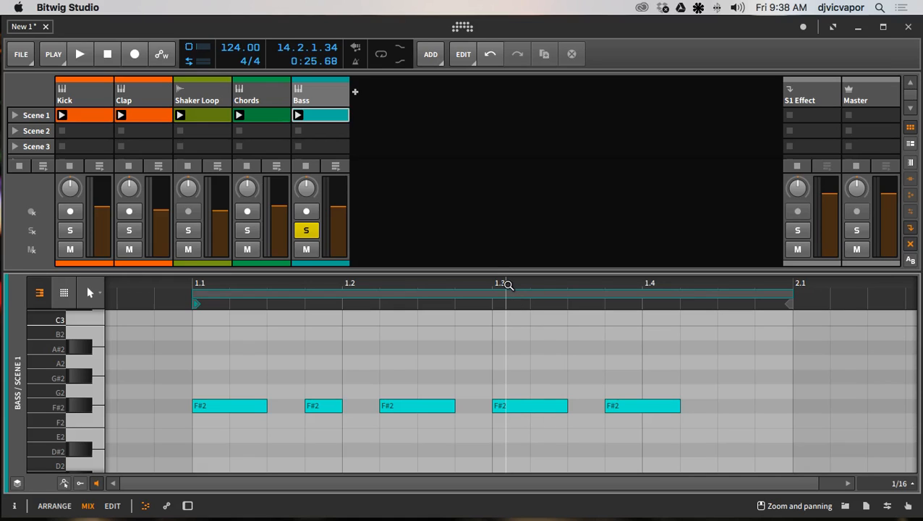
Extend the Bass clip's loop from one bar to four bars, ending at bar 5.
left_click_drag(507, 285, 433, 285)
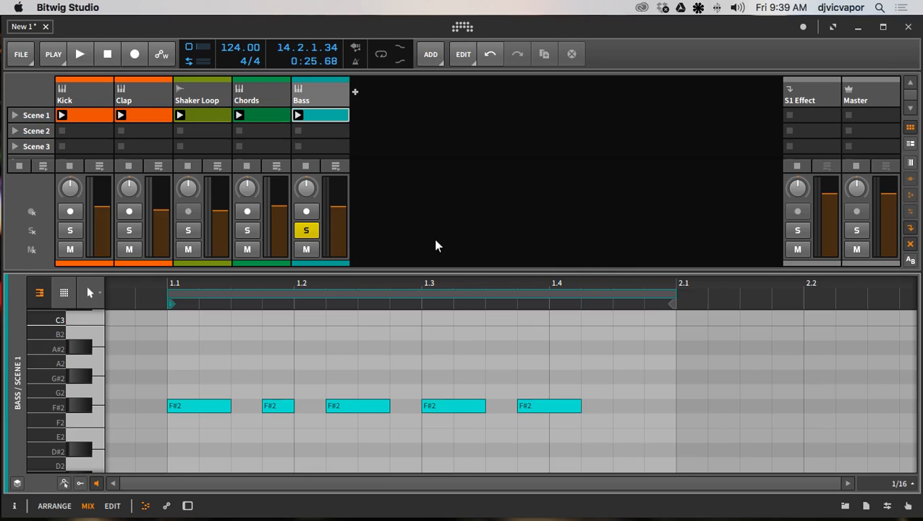
left_click_drag(421, 282, 412, 284)
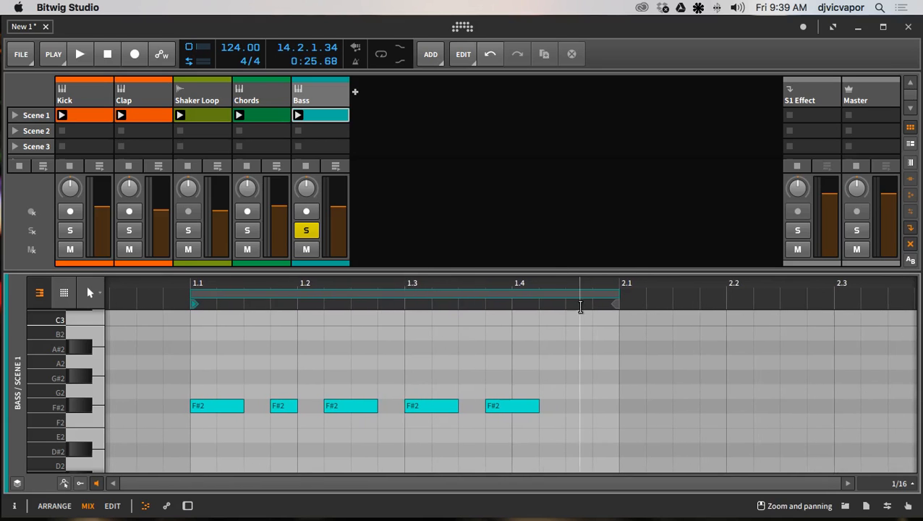
left_click(481, 295)
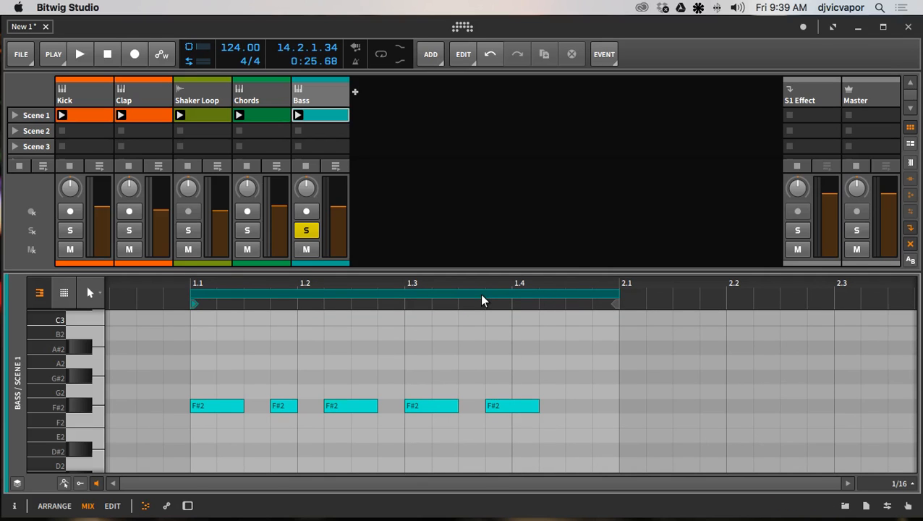
left_click(605, 55)
left_click(541, 200)
left_click_drag(602, 300, 679, 305)
left_click_drag(659, 287, 781, 349)
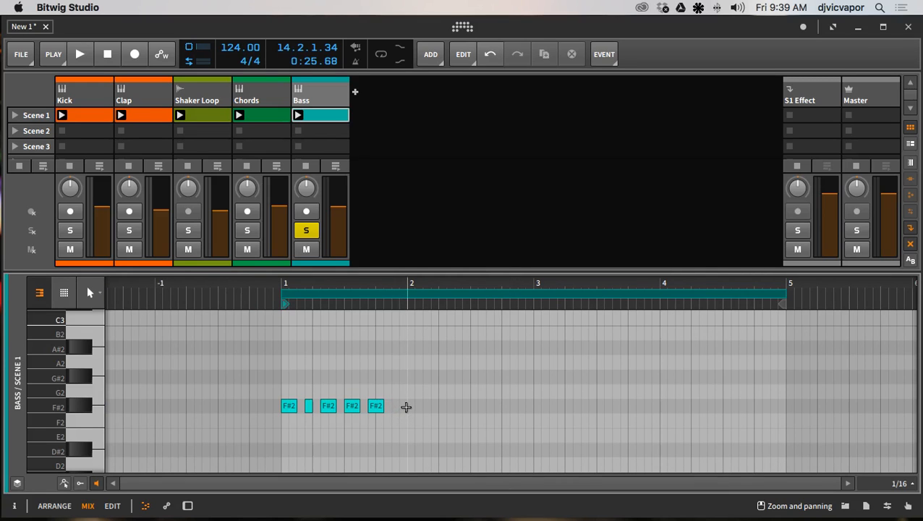
Select the full first bar of F#2 bass notes and duplicate it three times to fill bars 2 to 4.
left_click_drag(406, 406, 292, 404)
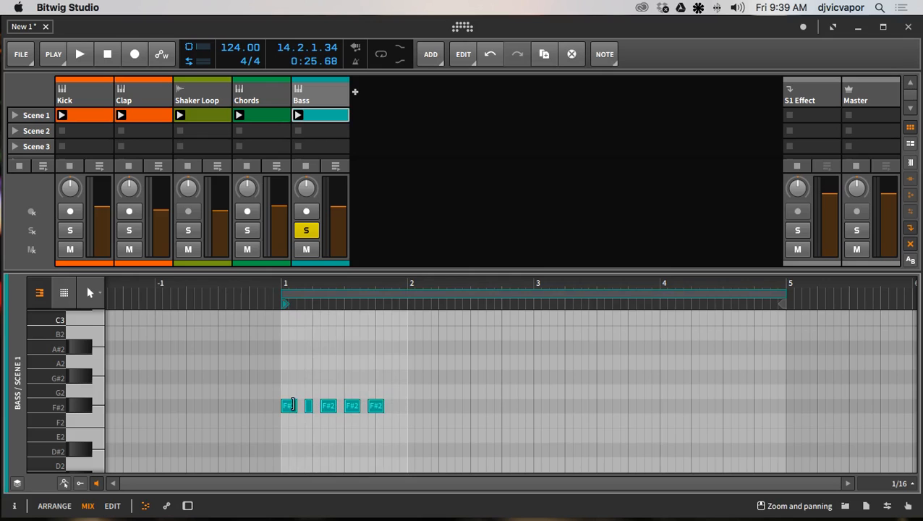
key("super+d")
key("super+d")
key("super+d")
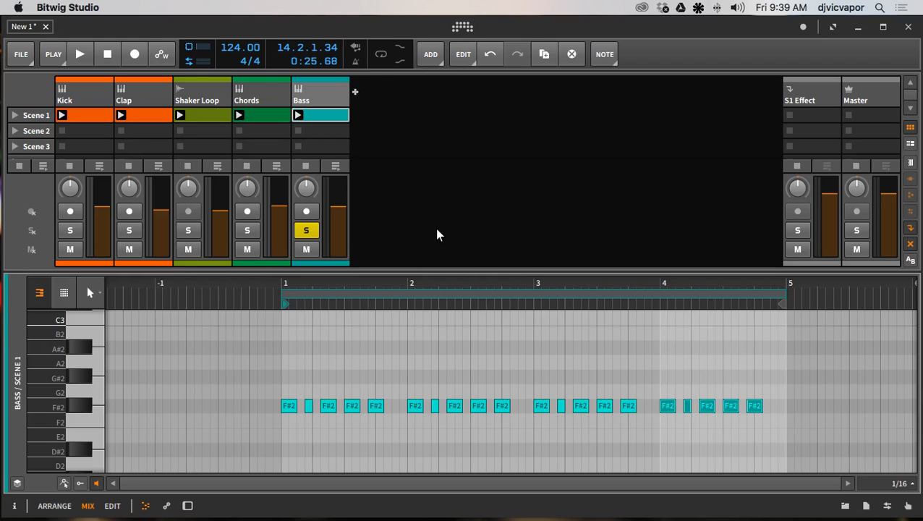
Examine the Chords clip's notes as a pitch reference and return to the Bass clip's four-bar pattern.
left_click(269, 120)
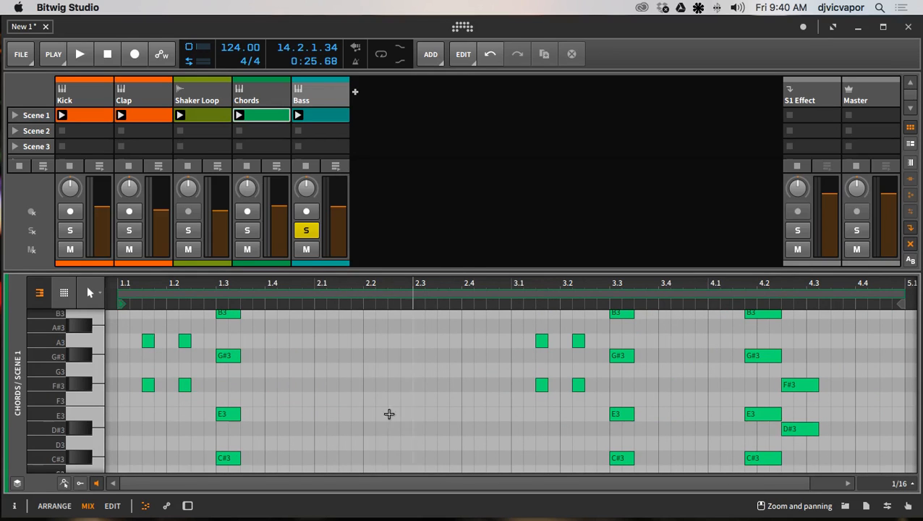
left_click(318, 113)
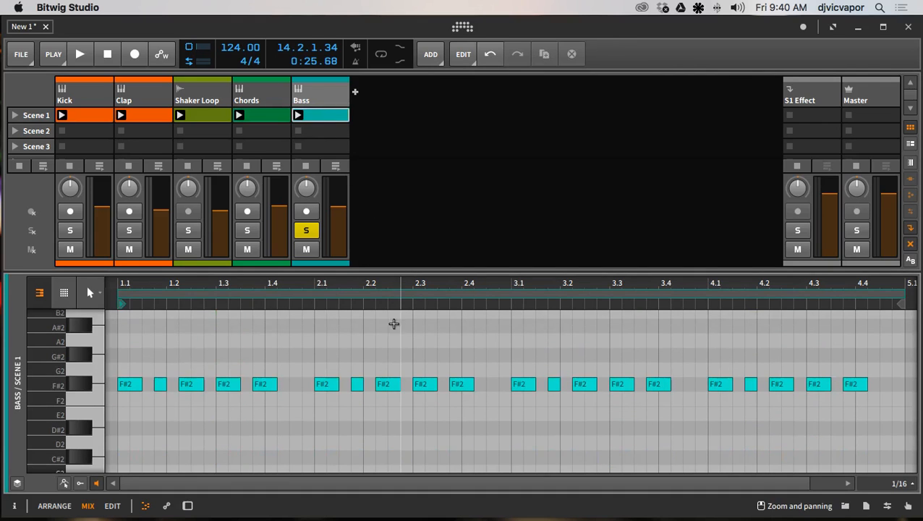
left_click_drag(403, 281, 403, 264)
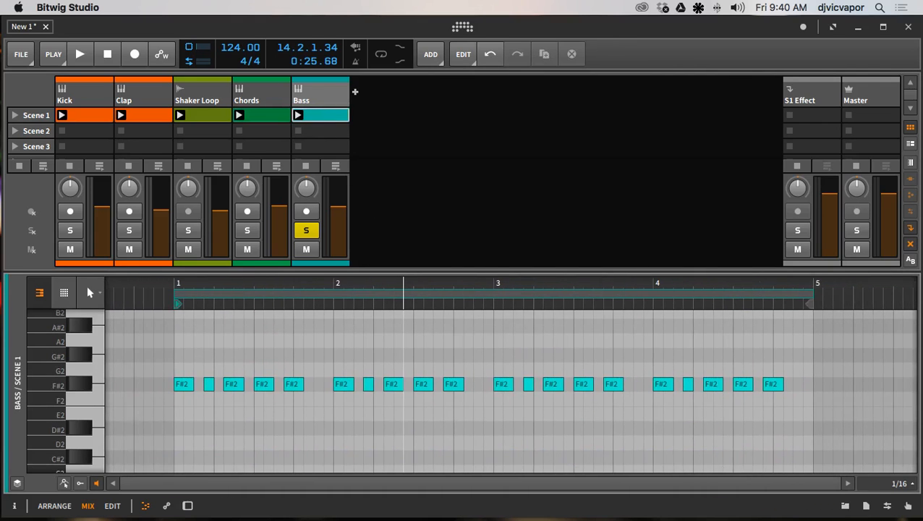
scroll(420, 334, "up", 3)
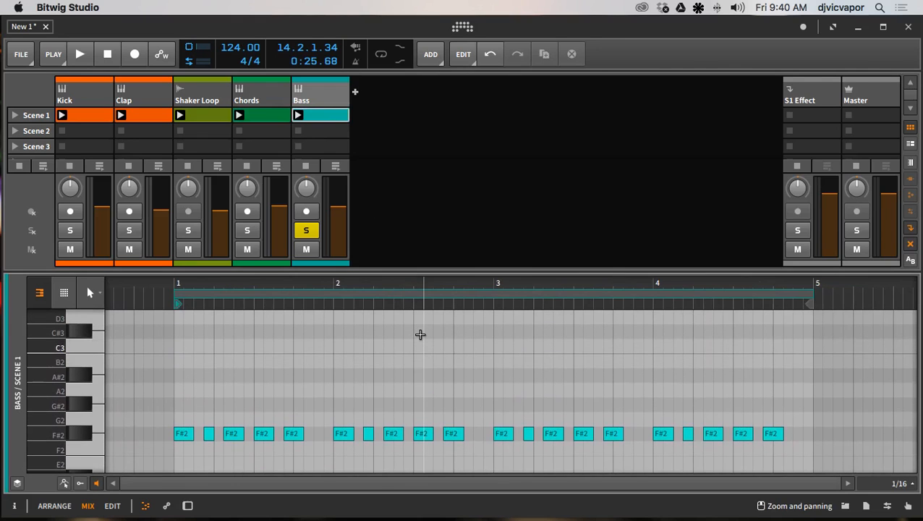
Lower bar 1's F#2 bass note at beat 1.3 to E2, and launch the Bass clip.
scroll(420, 333, "up", 1)
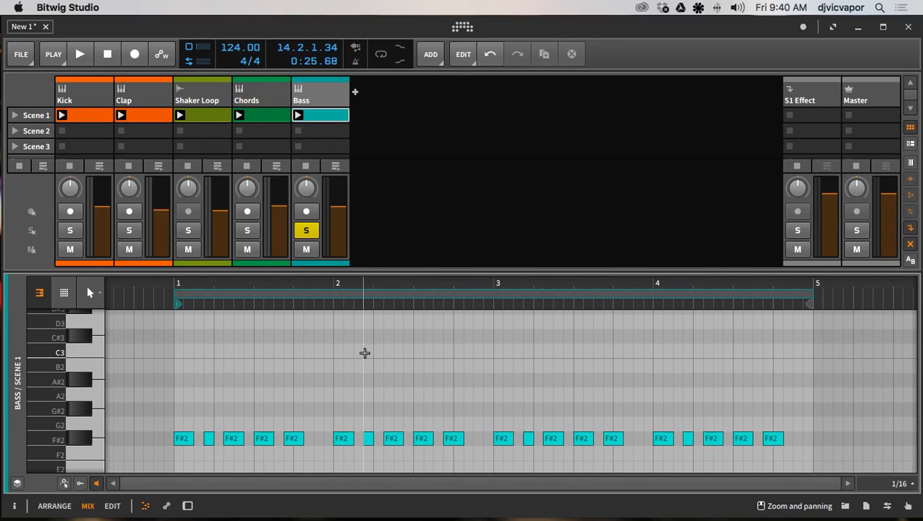
scroll(367, 337, "down", 3)
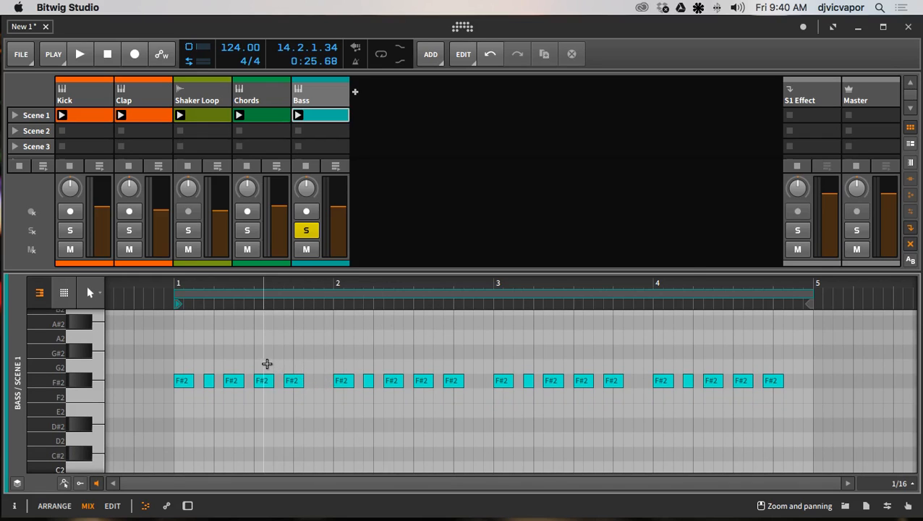
left_click(264, 381)
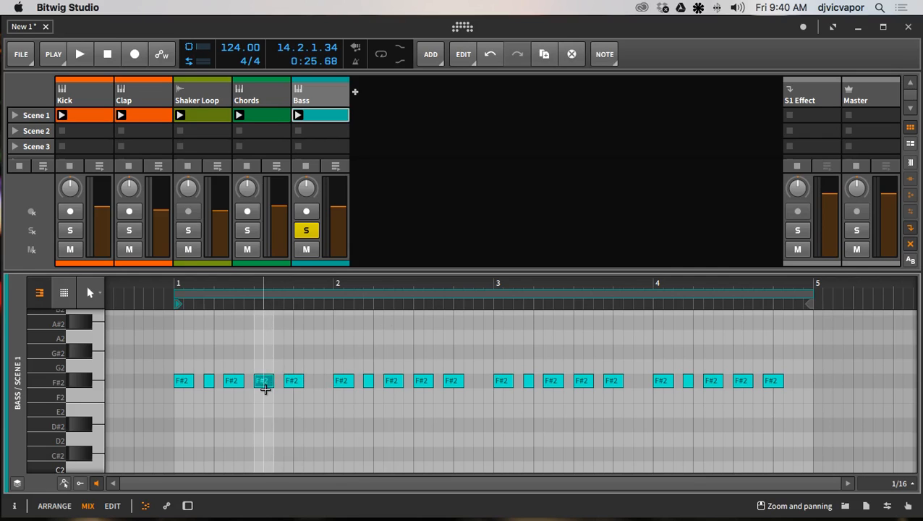
key("Down")
key("Down")
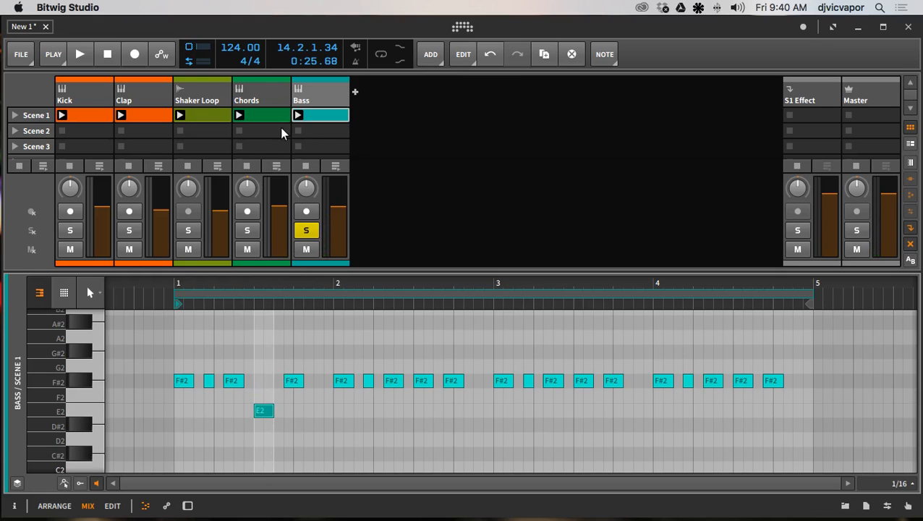
left_click(298, 116)
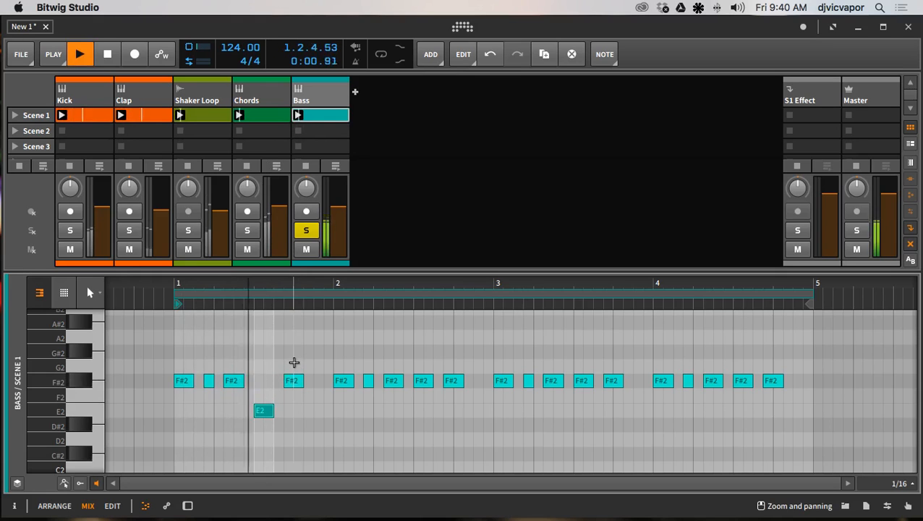
Lower the last bass note of bar 1 to C#2.
left_click_drag(292, 379, 290, 397)
key("Down")
key("Down")
key("Down")
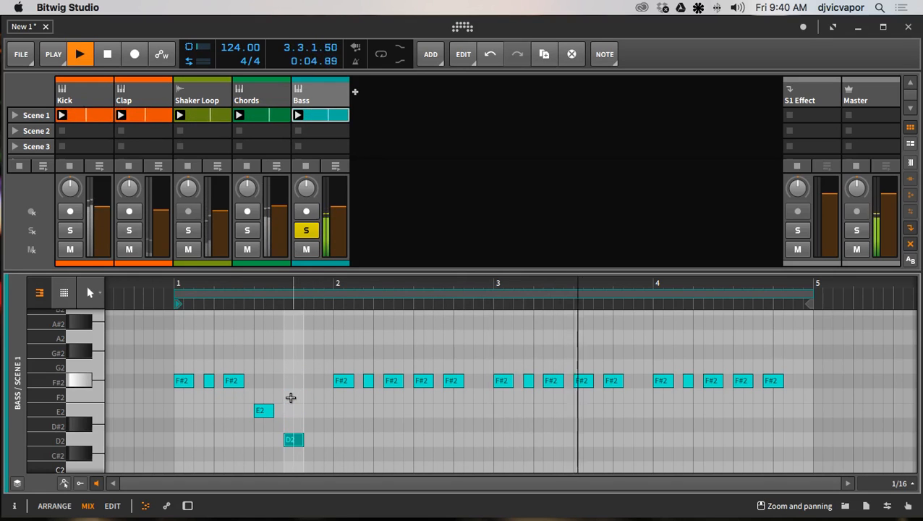
scroll(291, 398, "down", 1)
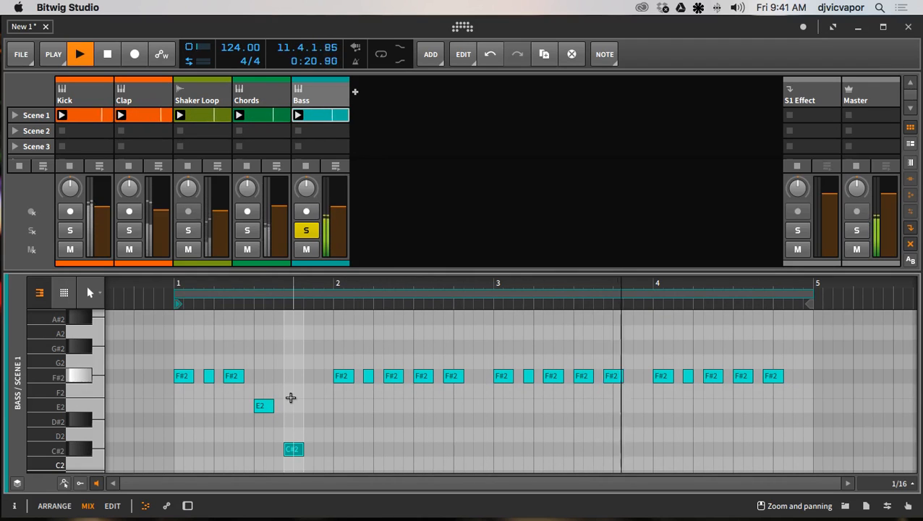
Raise bar 2's first three bass notes to G#2 and its last two to A2.
left_click_drag(329, 375, 388, 376)
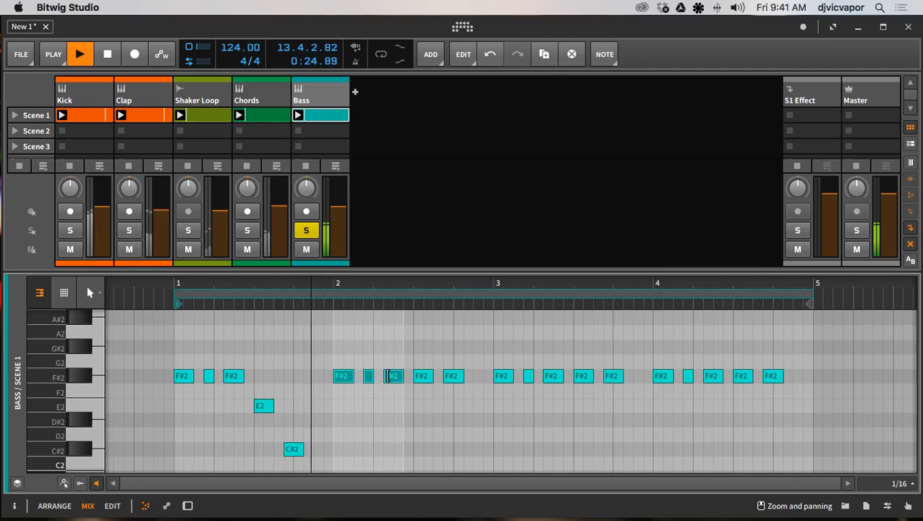
key("Up")
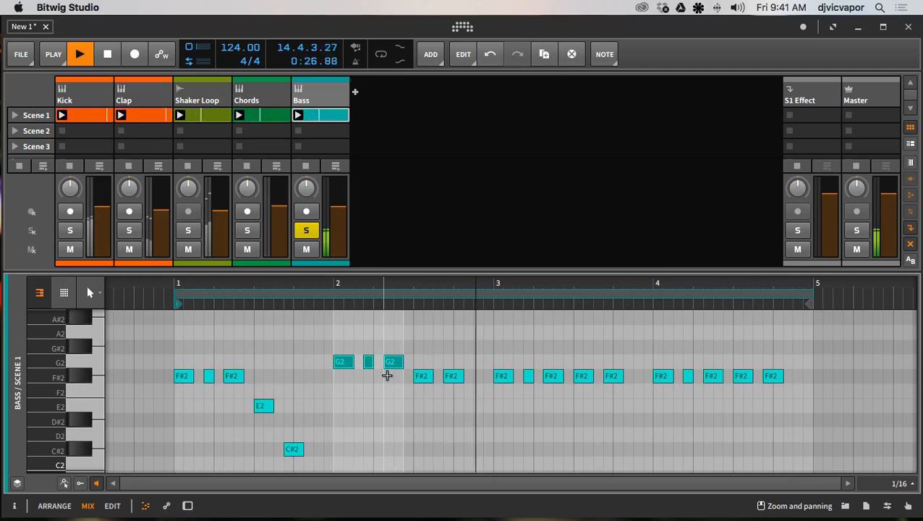
key("Up")
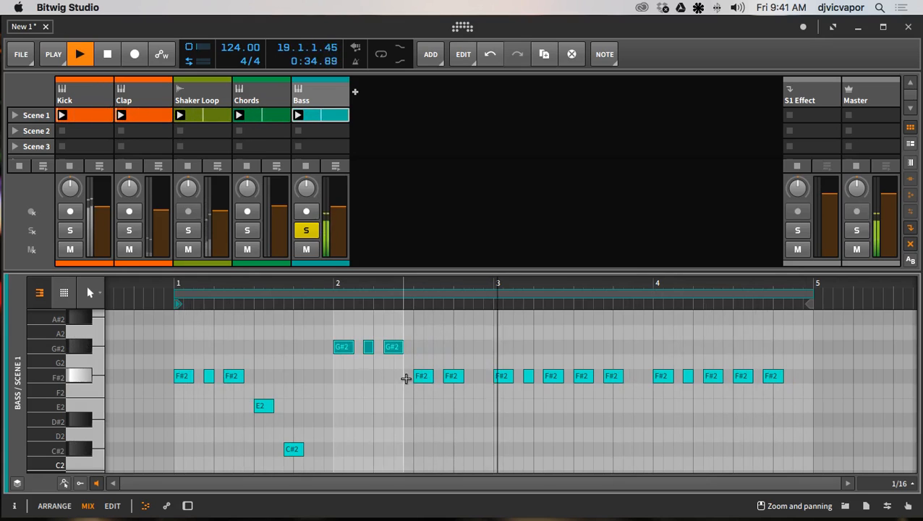
left_click_drag(414, 375, 448, 373)
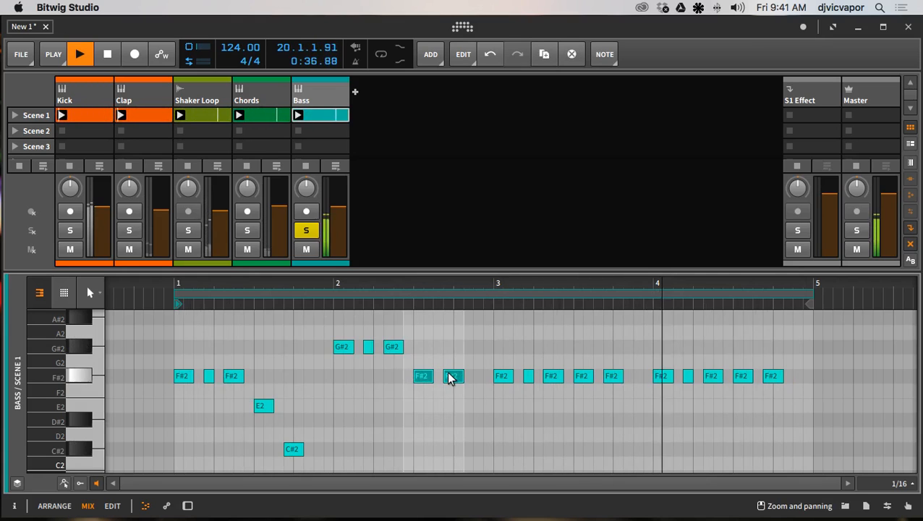
key("Up")
key("Up")
key("Up")
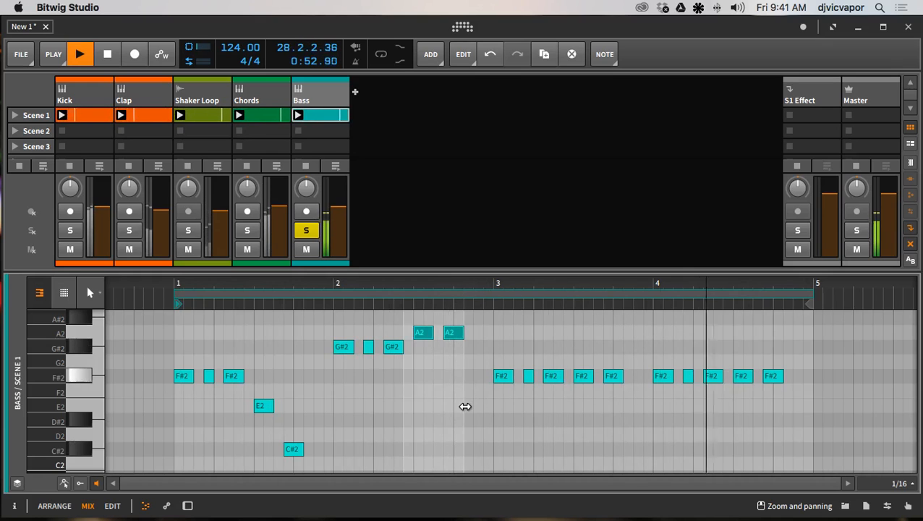
Add an E2 note right after bar 2's last A2 and lengthen it to the start of bar 3.
double_click(465, 405)
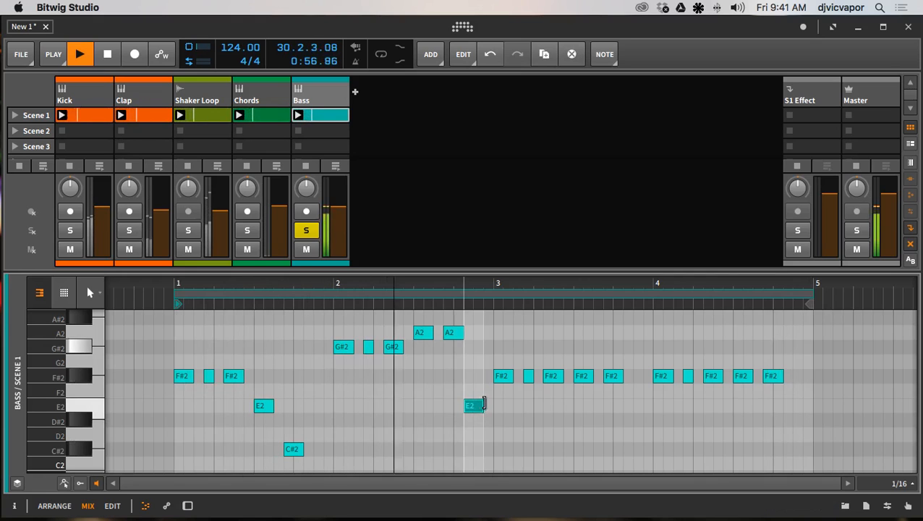
left_click_drag(480, 403, 502, 401)
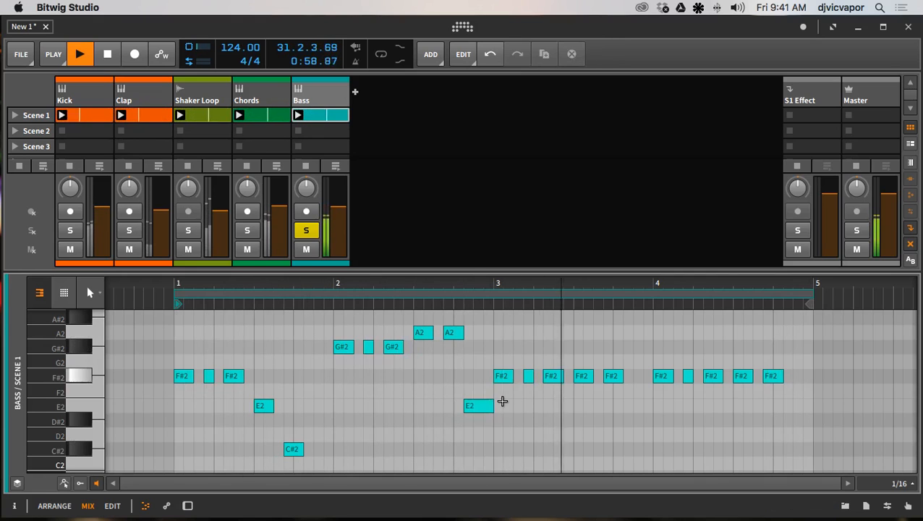
left_click(501, 401)
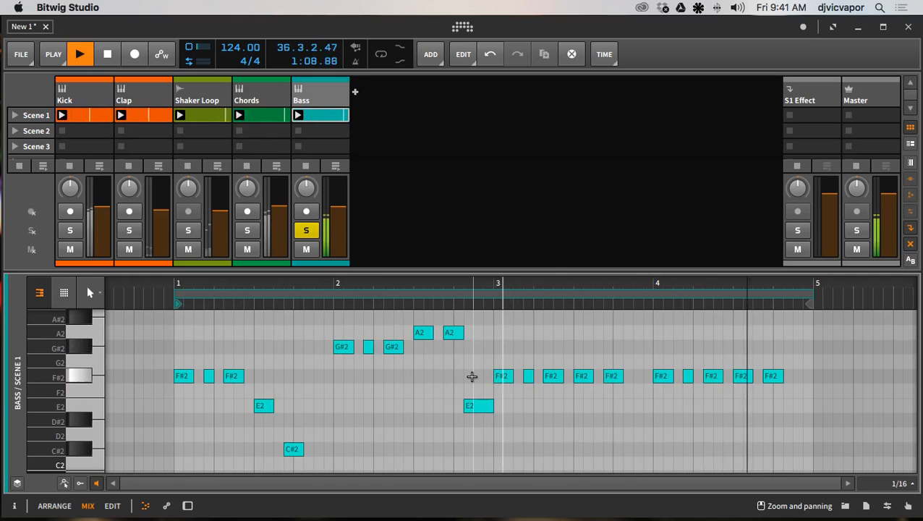
Raise the first bass note of bar 3 to A2.
left_click(502, 375)
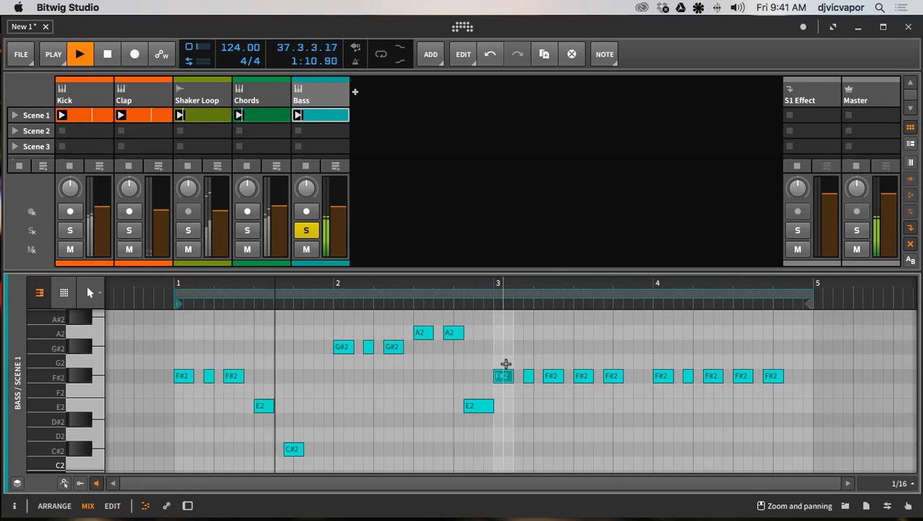
key("Up")
key("Up")
key("Up")
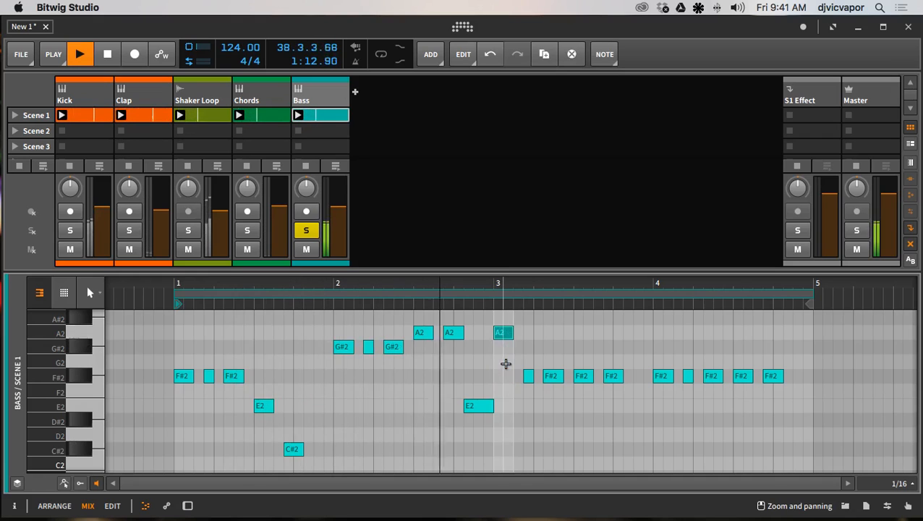
left_click(505, 363)
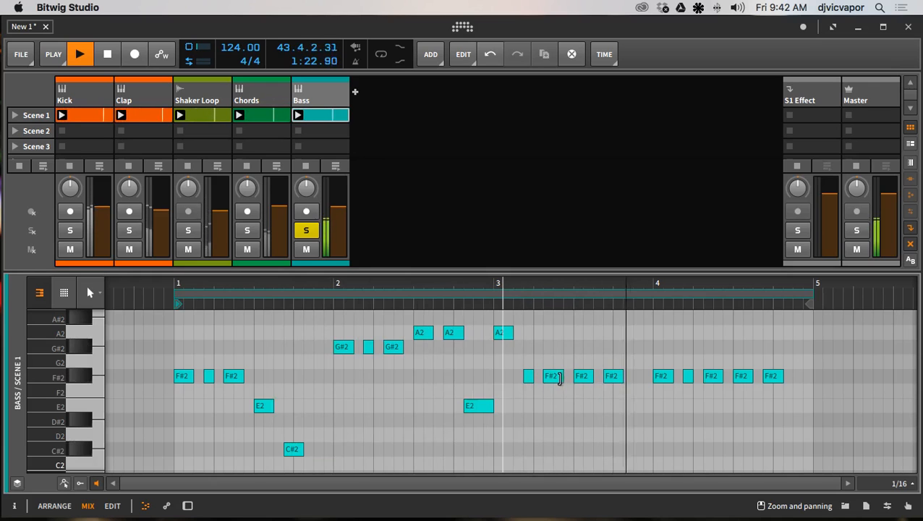
Lower bar 3's fourth bass note to E2 and its fifth to C#2.
left_click(580, 385)
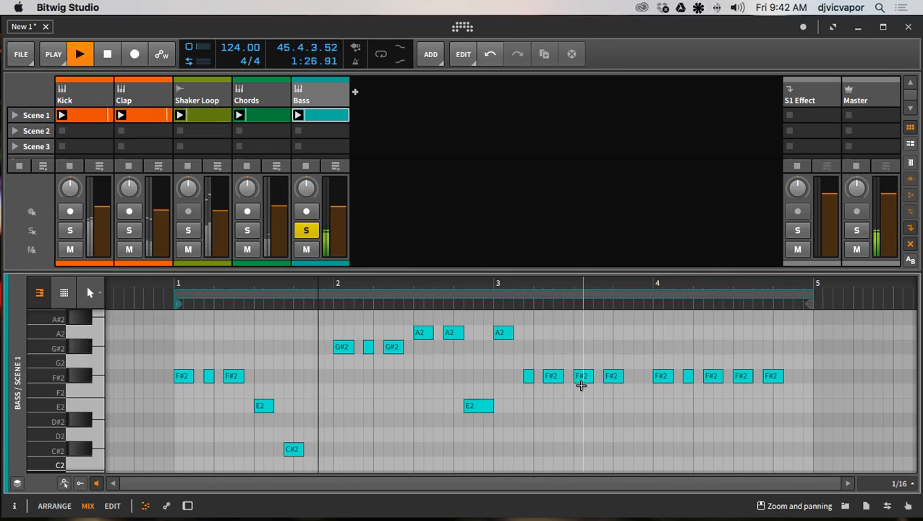
left_click_drag(583, 375, 577, 399)
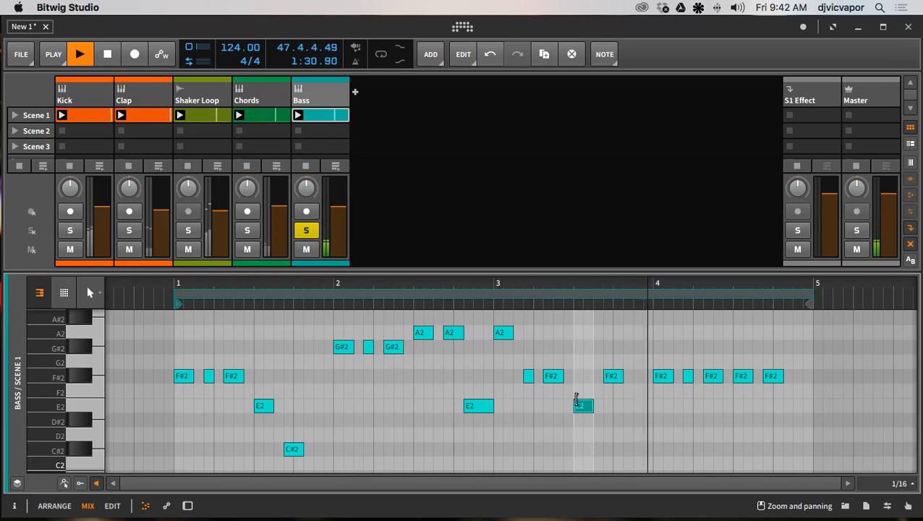
left_click(611, 375)
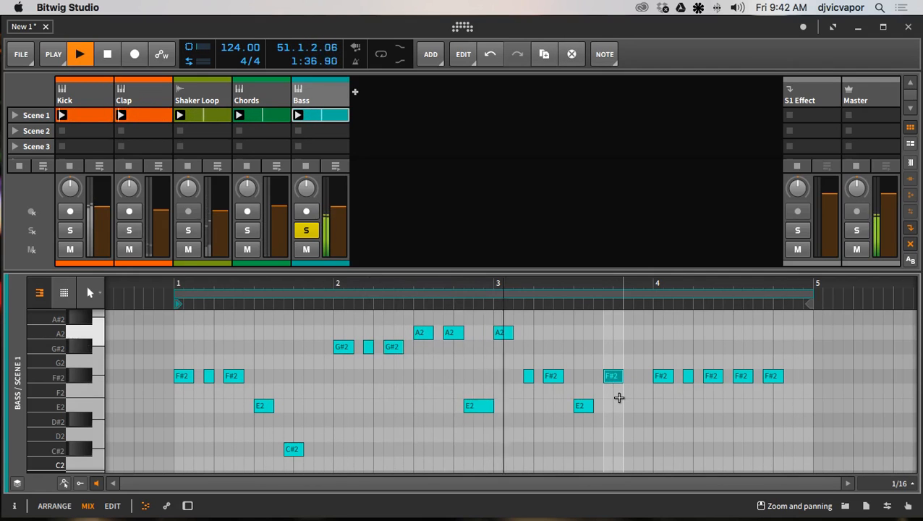
key("Down")
key("Down")
key("Down")
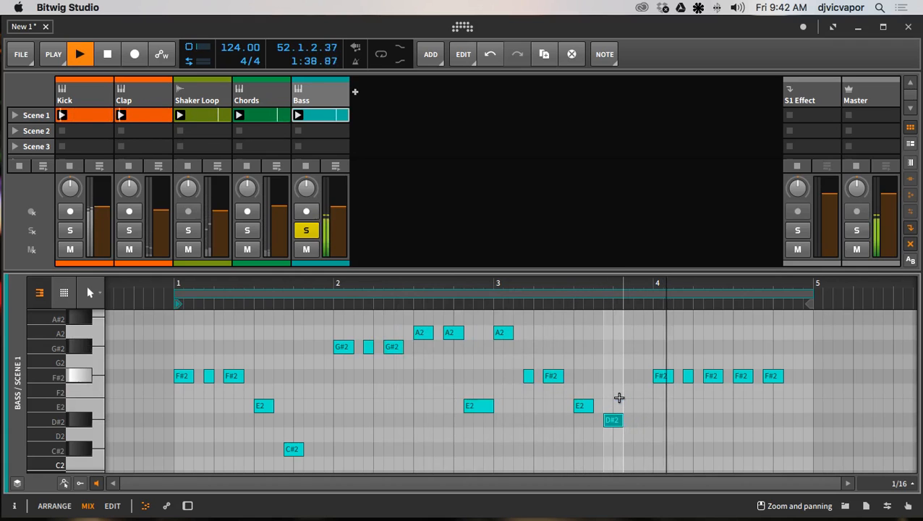
key("Down")
key("Down")
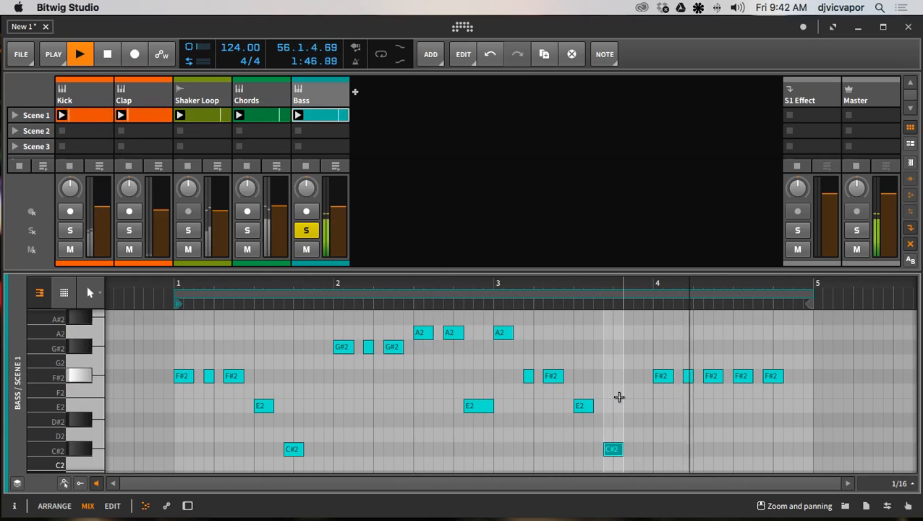
left_click(618, 396)
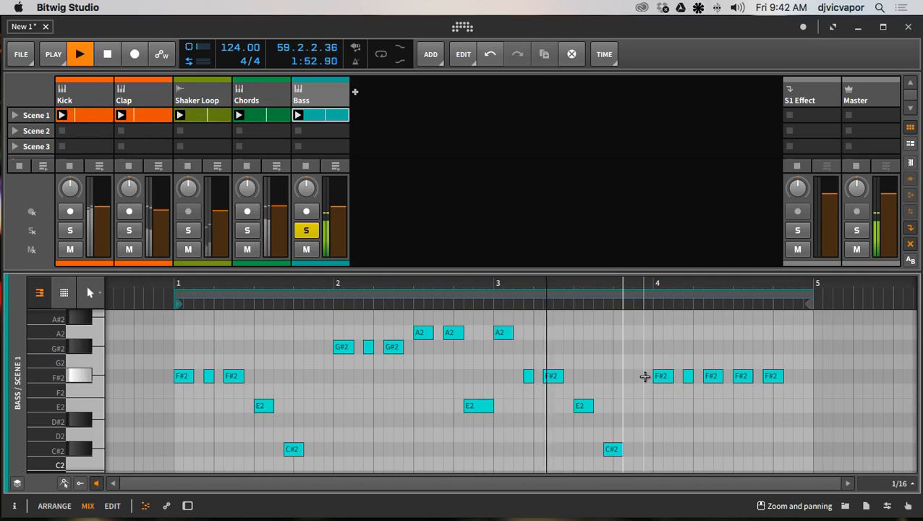
Lower the first three bass notes of bar 4 to C#2.
left_click_drag(646, 376, 714, 375)
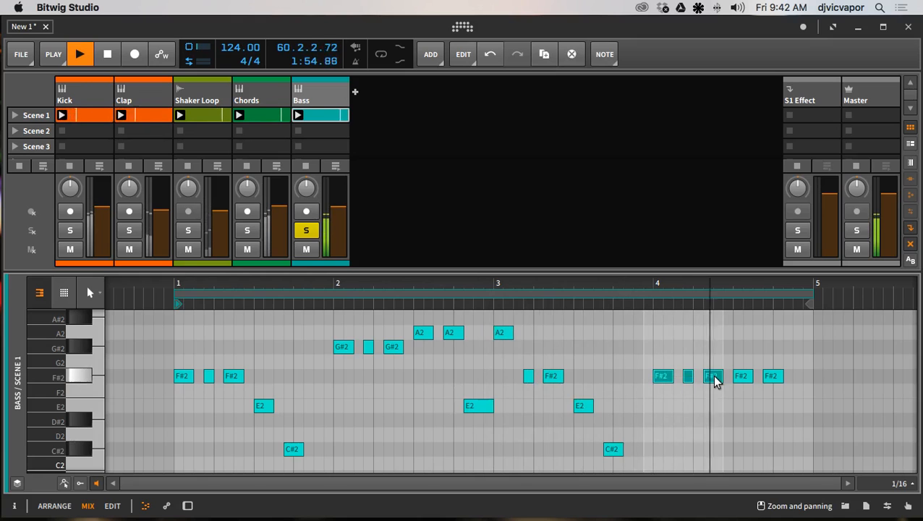
key("Down")
key("Down")
key("Down")
key("Down")
key("Down")
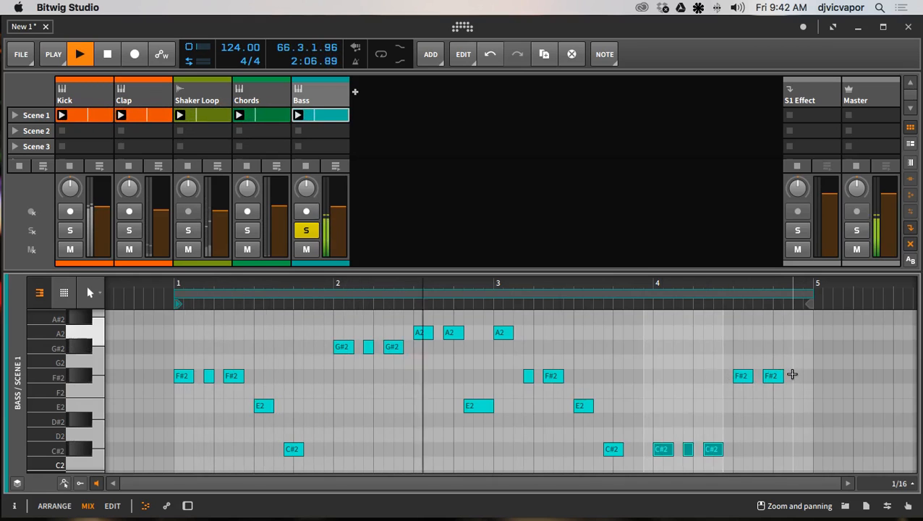
Add an eighth note at the end of bar 4 and raise the bar's last three notes to G#2.
left_click(795, 373)
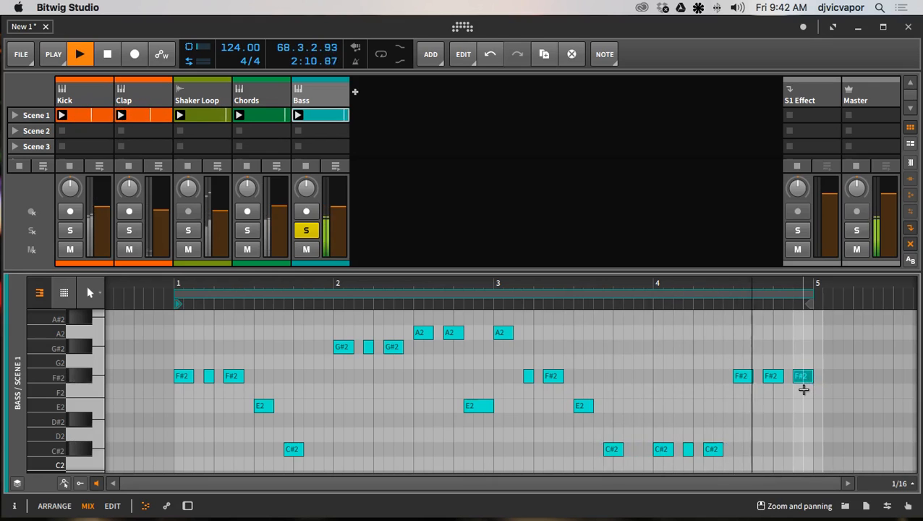
left_click_drag(803, 390, 738, 370)
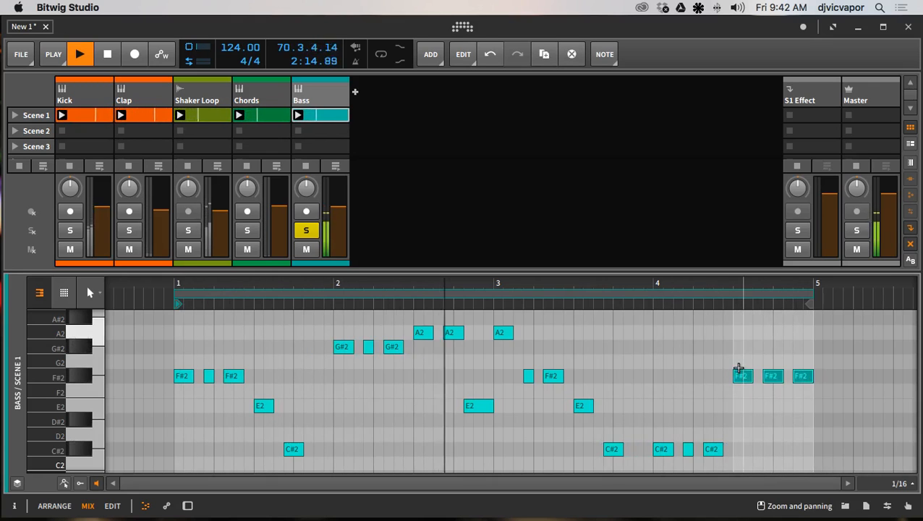
key("Up")
key("Up")
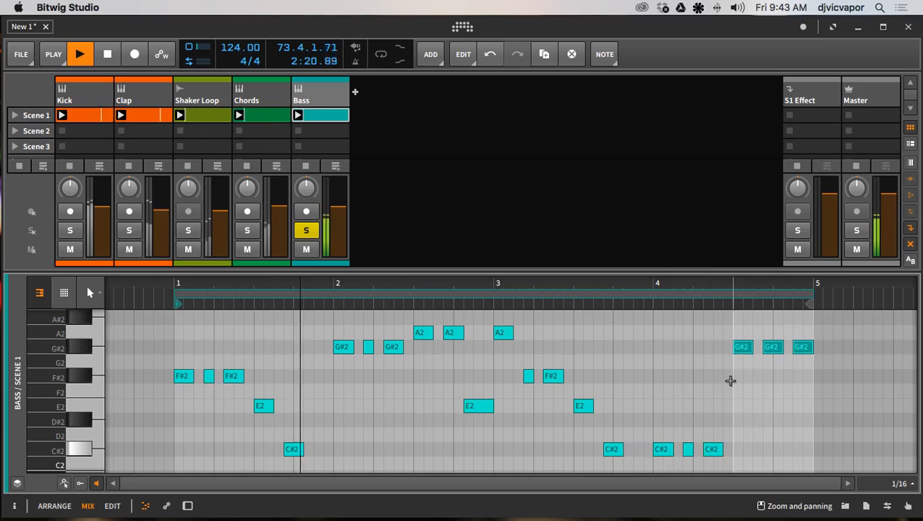
left_click(745, 386)
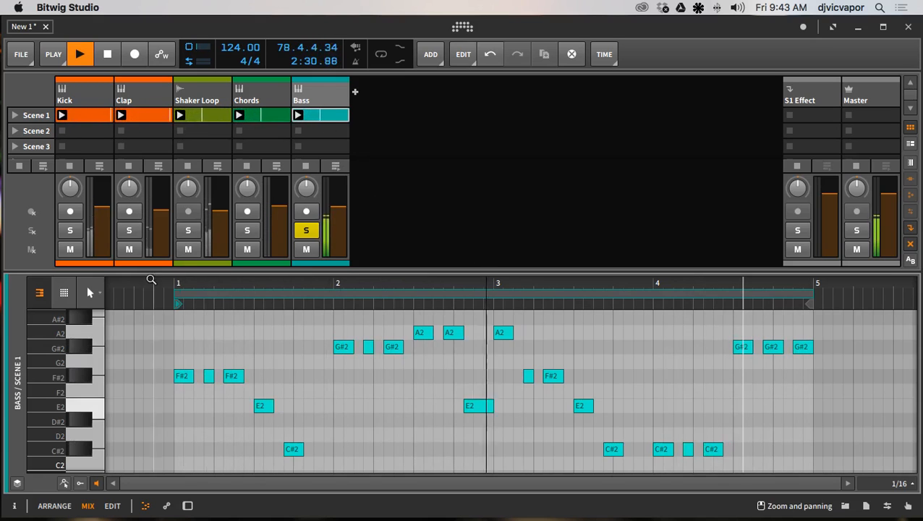
Switch the Bass clip's note editor to lanes for only the used pitches, and stop playback.
left_click(65, 296)
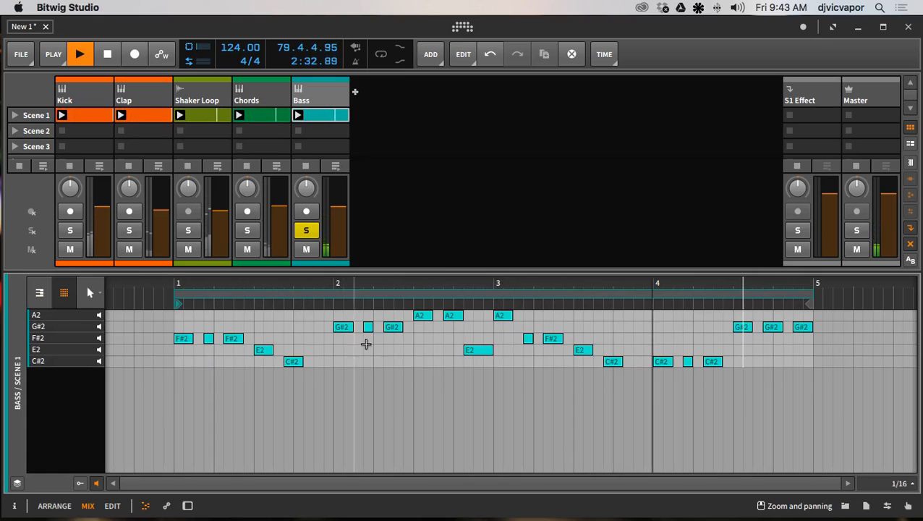
key("space")
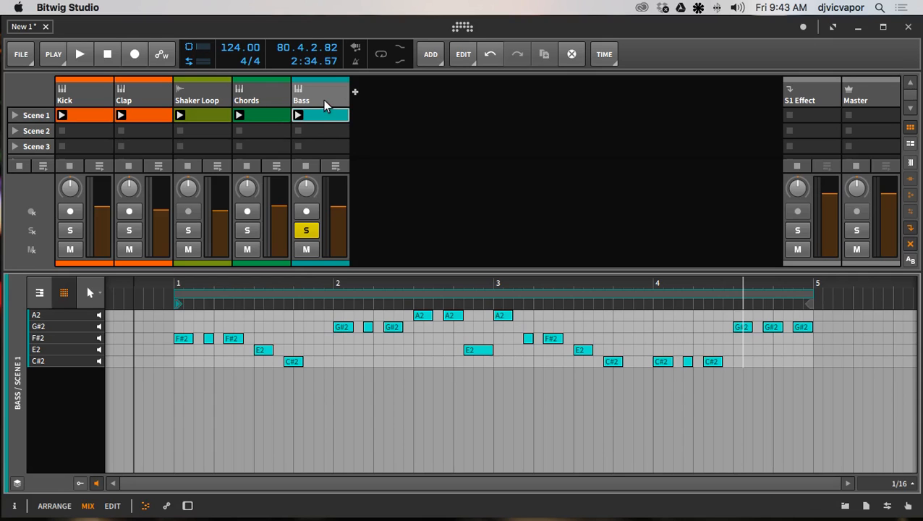
Start the Bass clip and browse replacement presets for its Polysynth, filtered to the Bitwig package and the Bass category.
key("d")
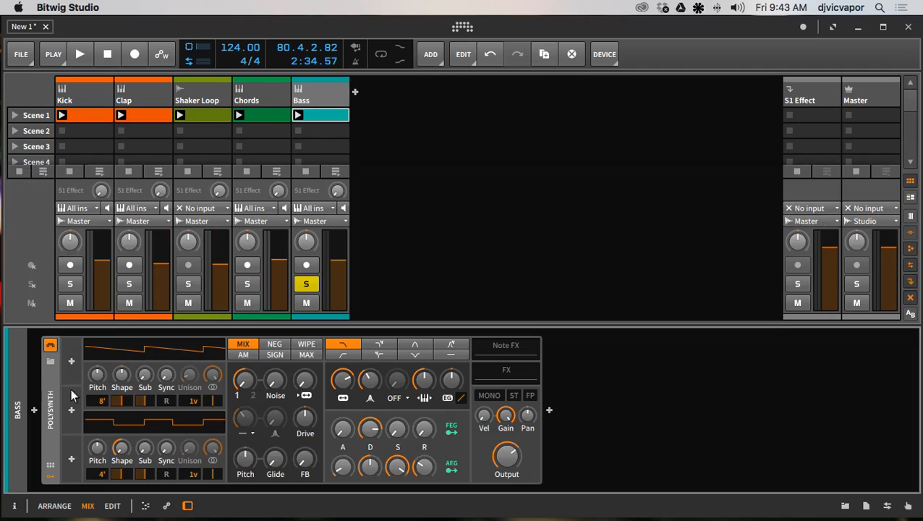
left_click(298, 114)
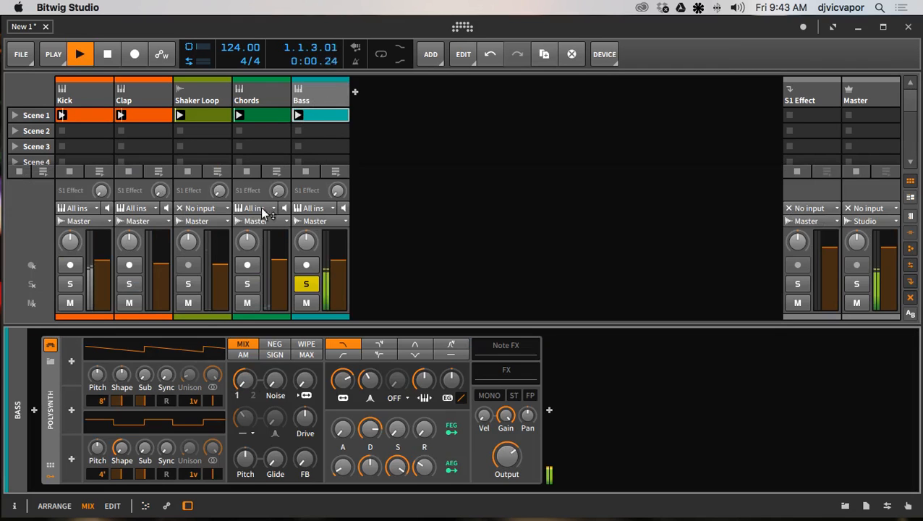
left_click(49, 359)
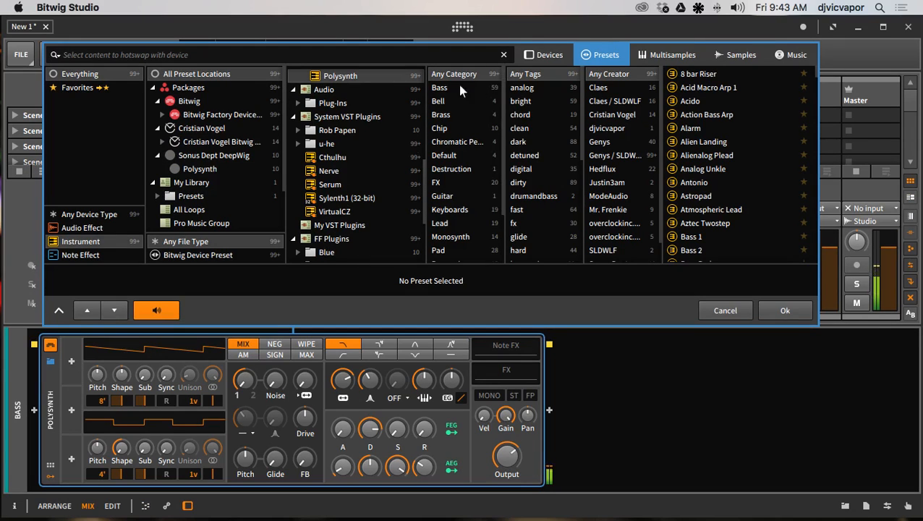
left_click(227, 98)
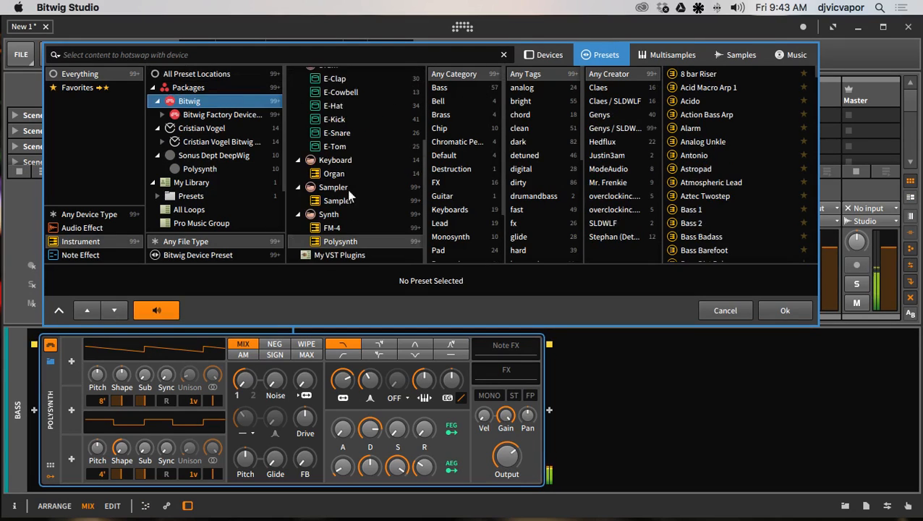
left_click(445, 90)
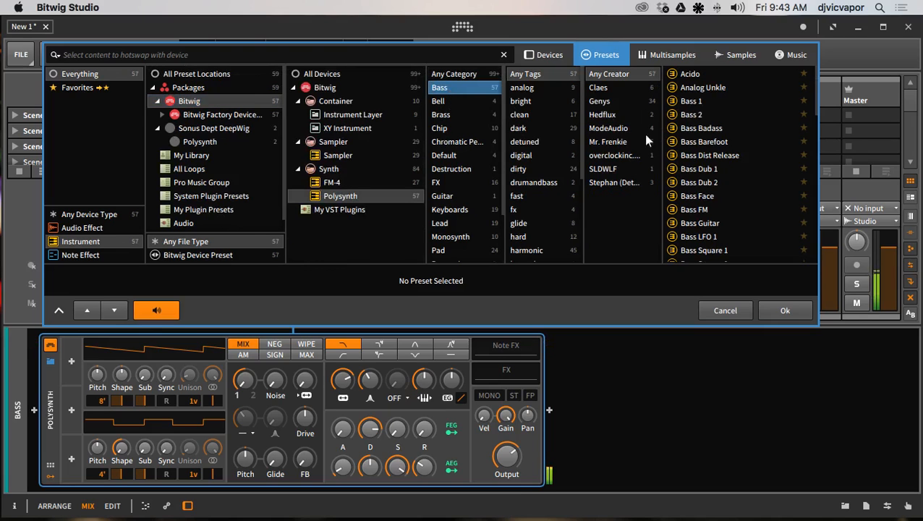
Audition the Polysynth bass presets Acido, Analog Unkle, Bass 1 and Bass 2 in turn while the clip plays.
left_click(696, 77)
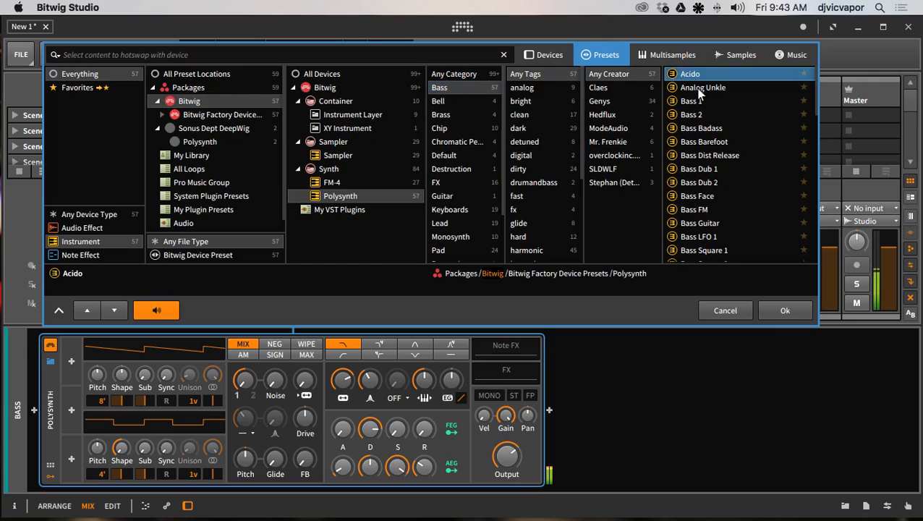
left_click(698, 88)
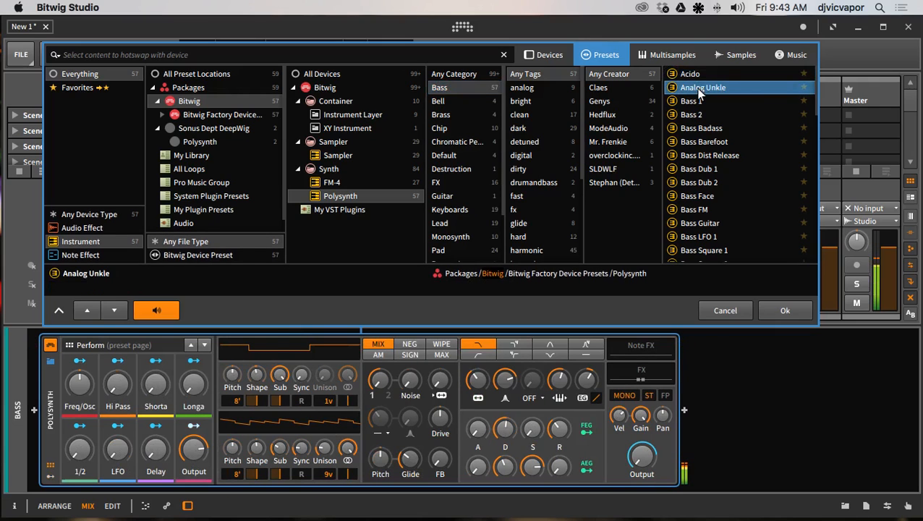
key("Down")
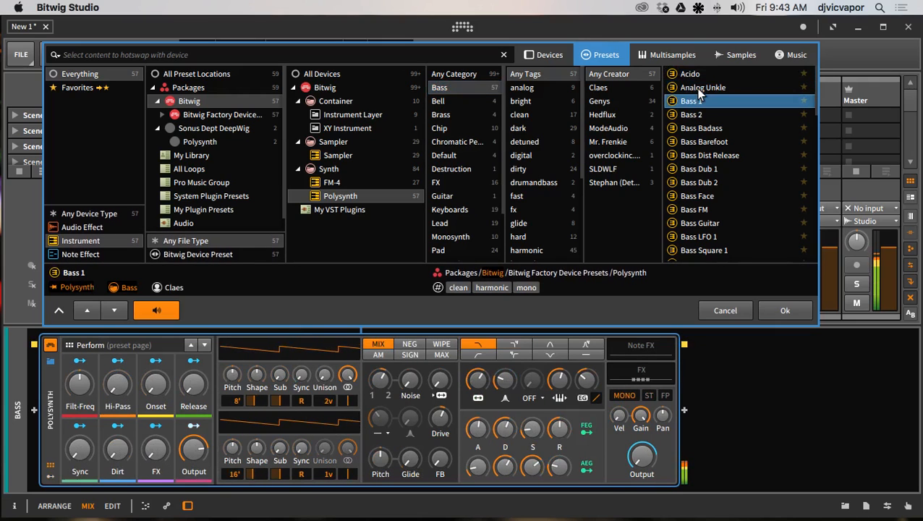
key("Down")
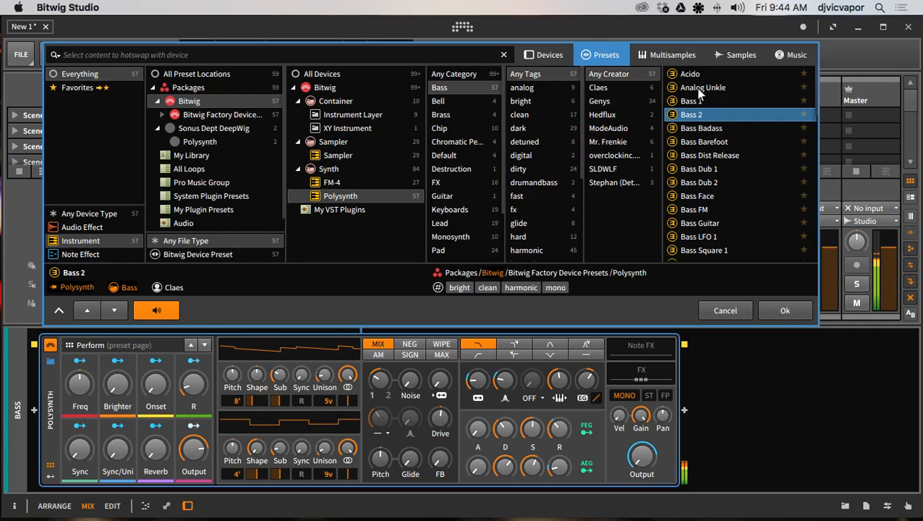
Audition the Polysynth bass presets in order from Bass Badass through Bass Guitar.
key("Down")
key("Down")
key("Down")
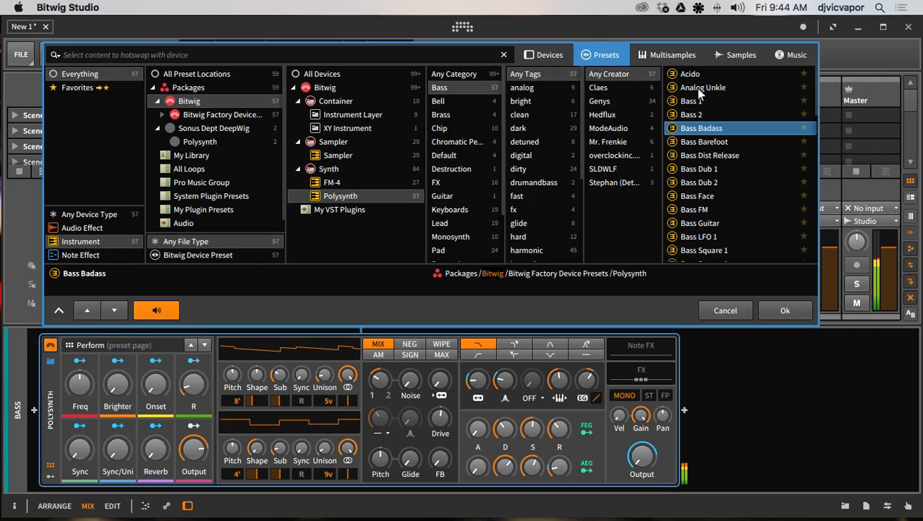
key("Down")
key("Down")
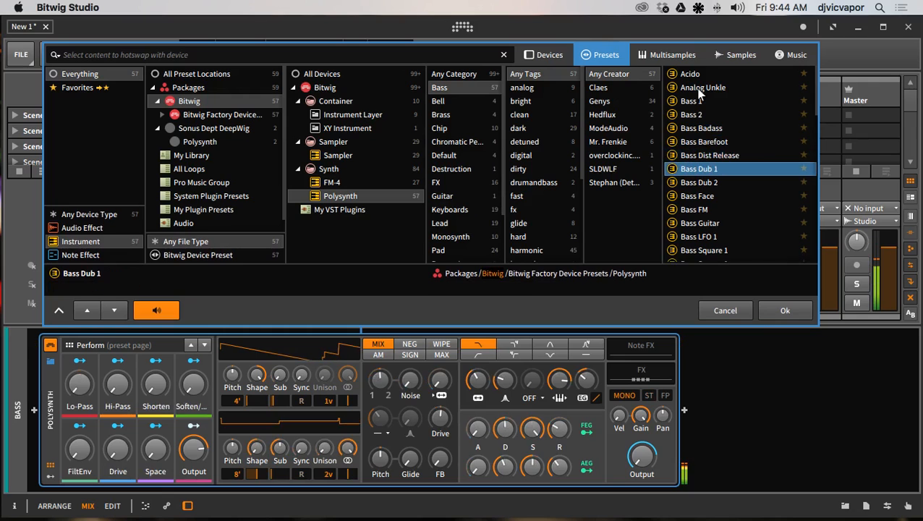
key("Down")
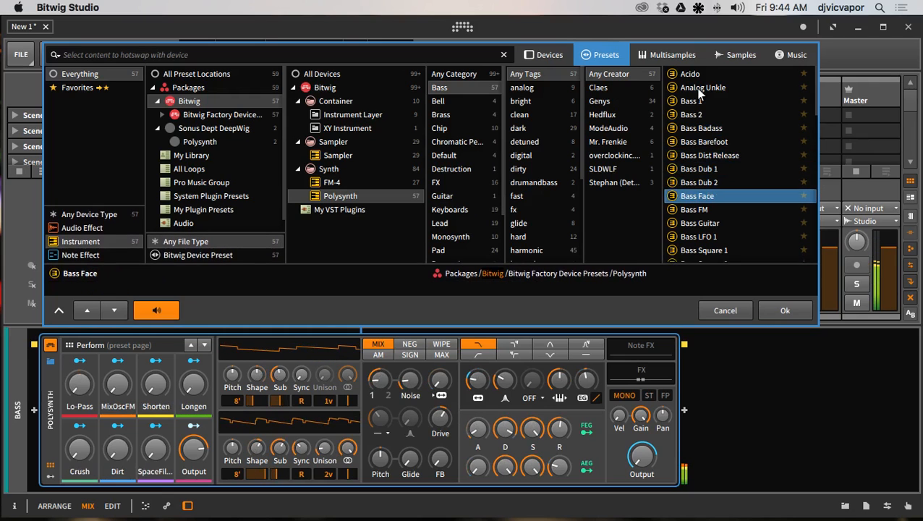
key("Down")
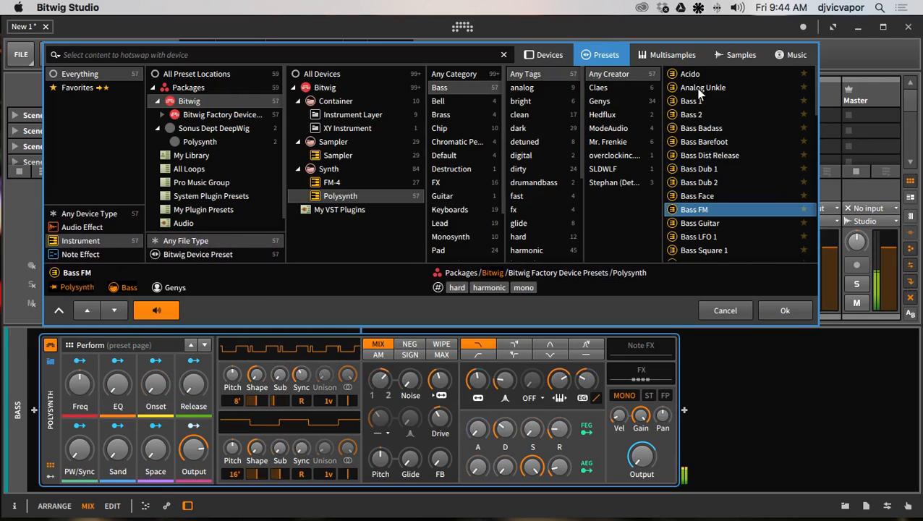
key("Down")
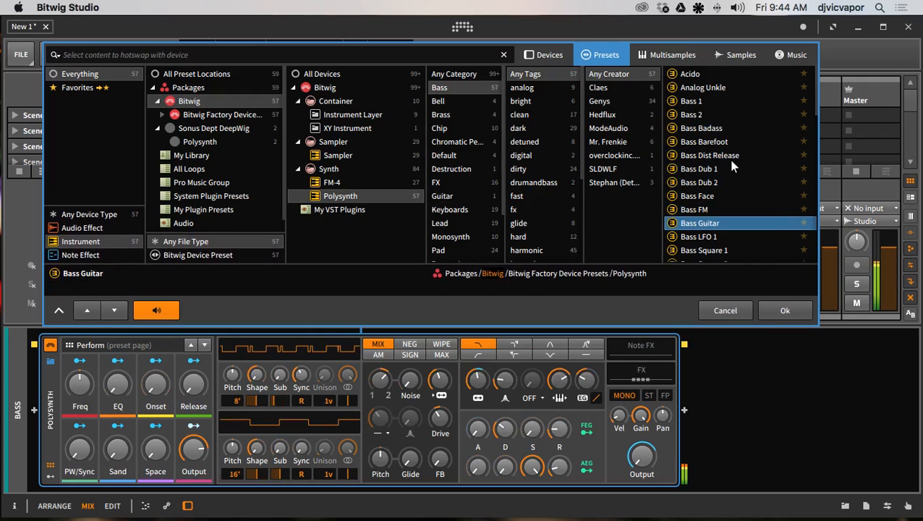
scroll(730, 174, "down", 5)
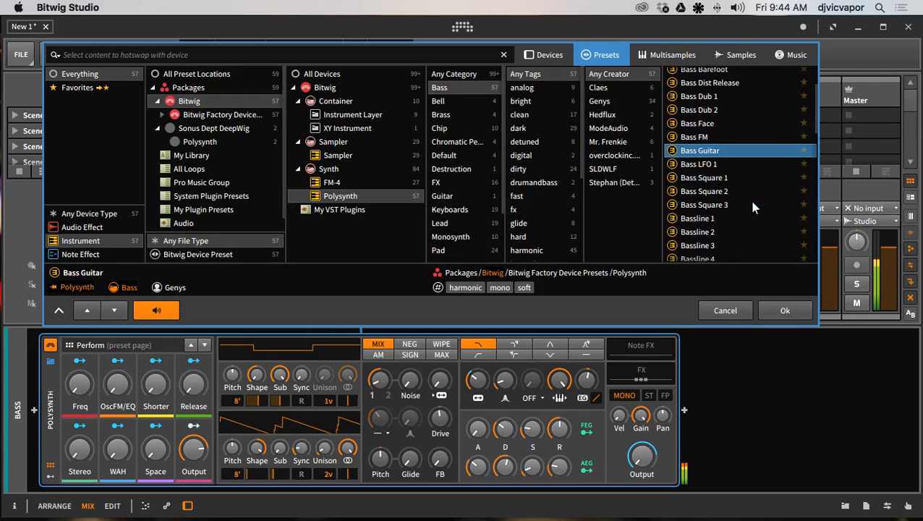
Audition the Bassline 1, Bassline 2, Bassline 3 and Bassline 4 presets on the Polysynth.
left_click(689, 219)
left_click(697, 233)
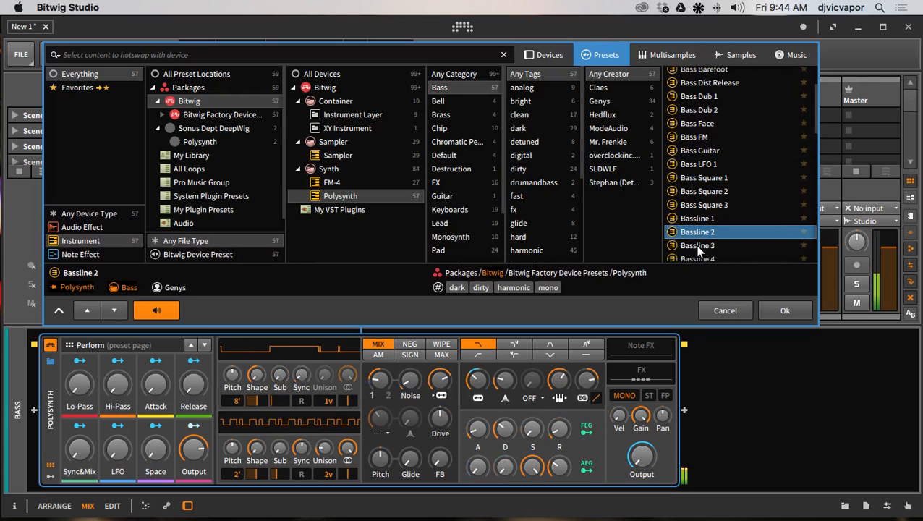
key("Down")
scroll(741, 203, "down", 2)
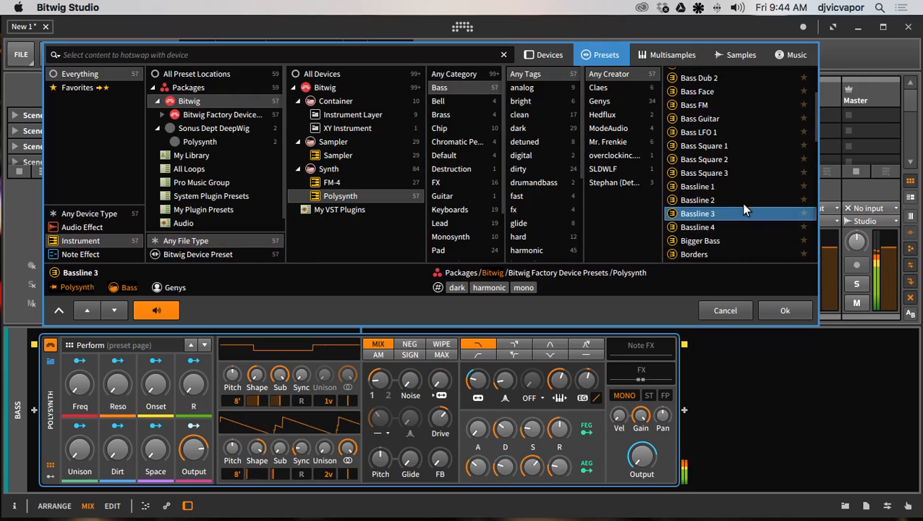
left_click(707, 229)
scroll(732, 227, "up", 2)
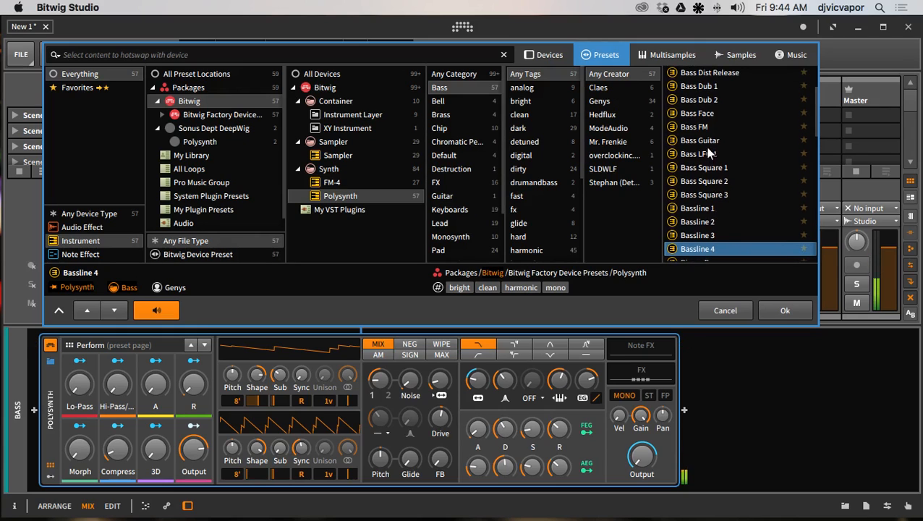
Load the Bass Guitar preset into the Bass track's Polysynth and stop playback.
left_click(707, 141)
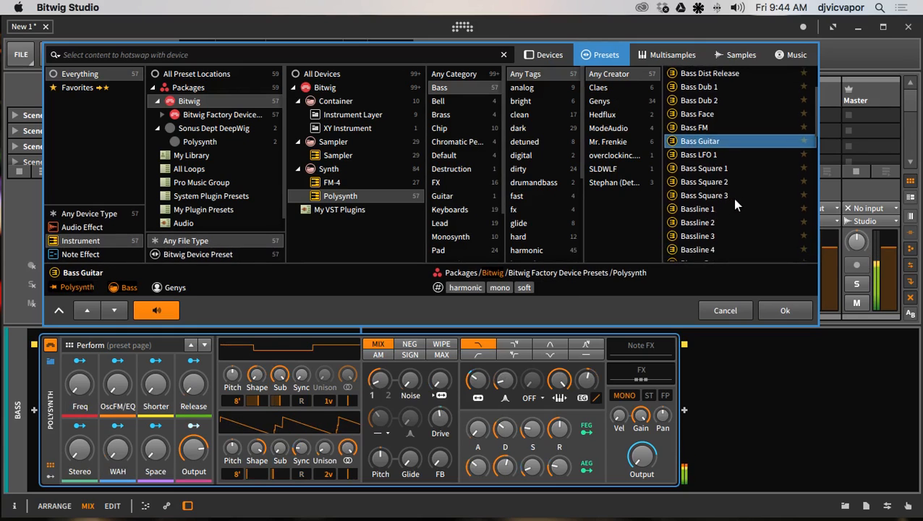
scroll(732, 198, "up", 4)
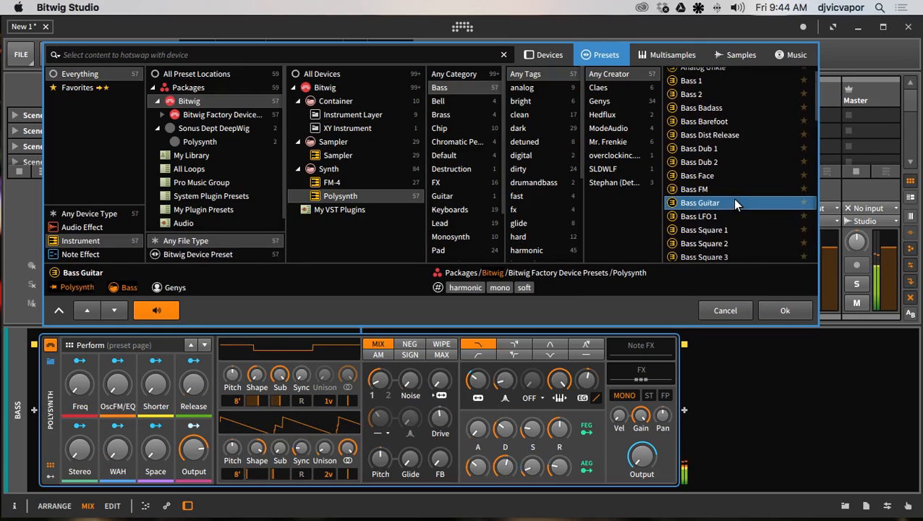
left_click(777, 311)
key("space")
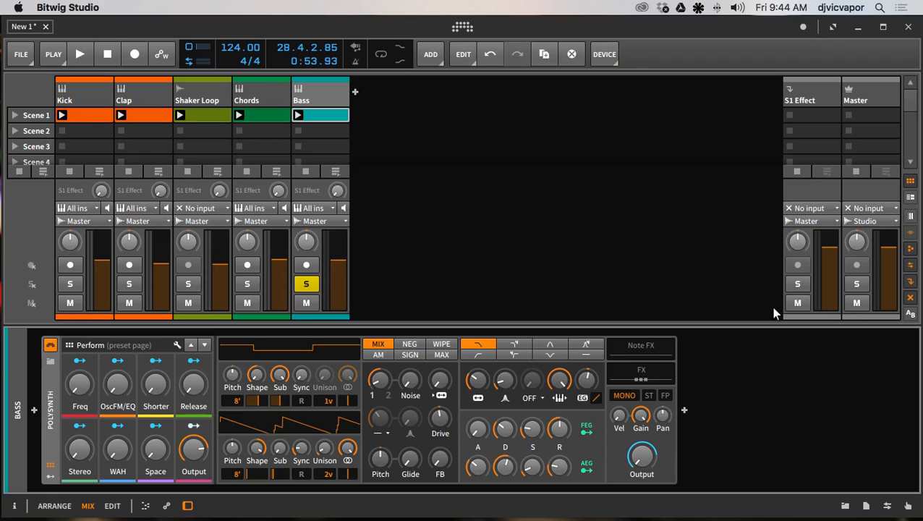
Play the clips with the Bass track unsoloed and lower its volume fader slightly.
key("space")
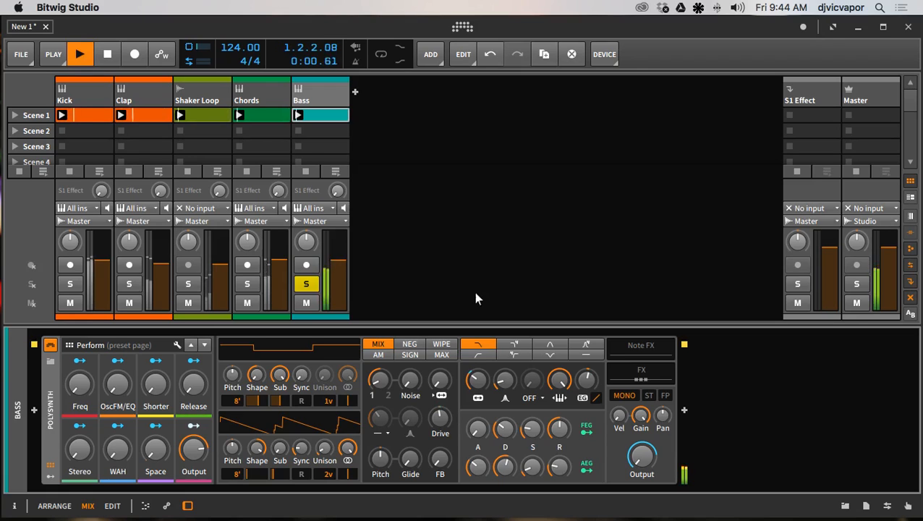
left_click(306, 283)
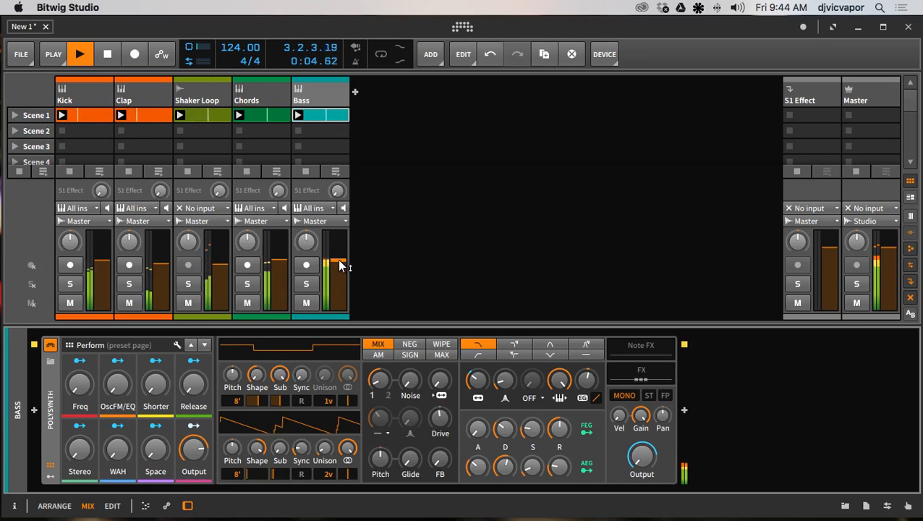
left_click_drag(341, 265, 339, 266)
Raise the Polysynth's Freq control with the Bass track soloed, and lower the track's volume further with solo off.
left_click(306, 284)
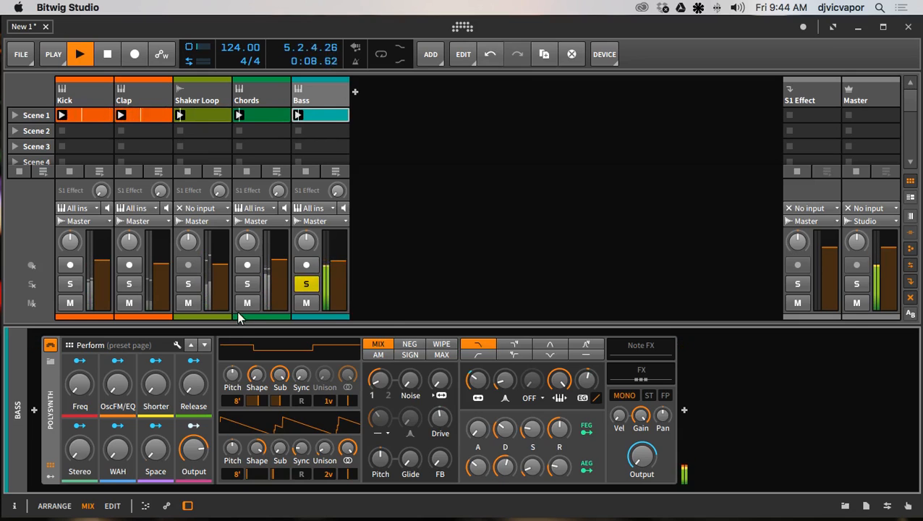
left_click_drag(84, 391, 84, 399)
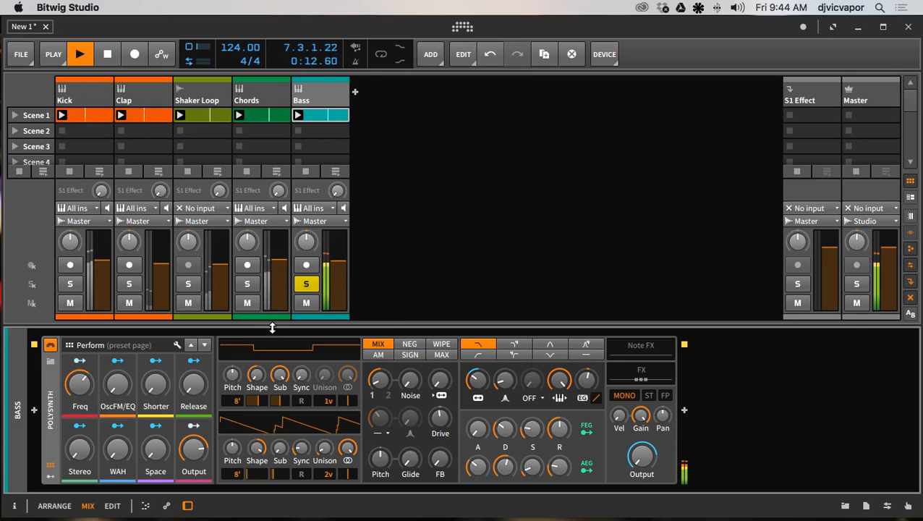
left_click(306, 288)
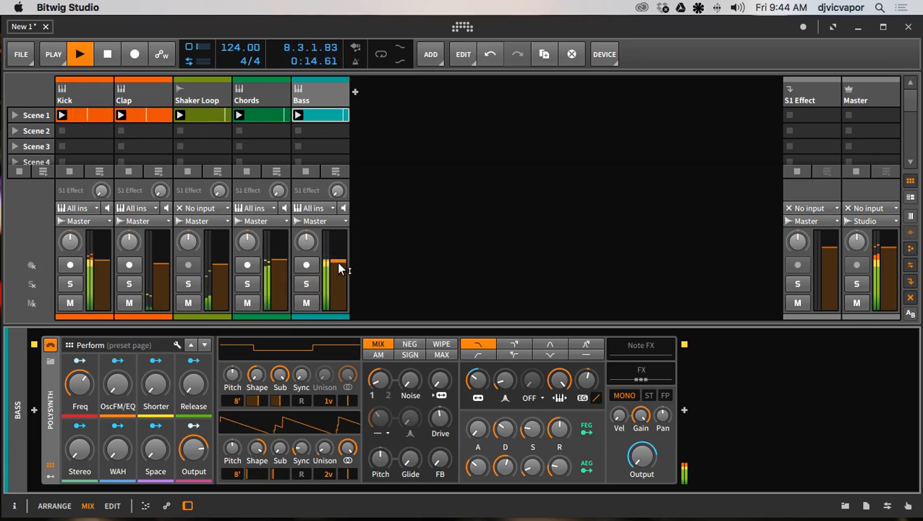
left_click_drag(337, 261, 337, 270)
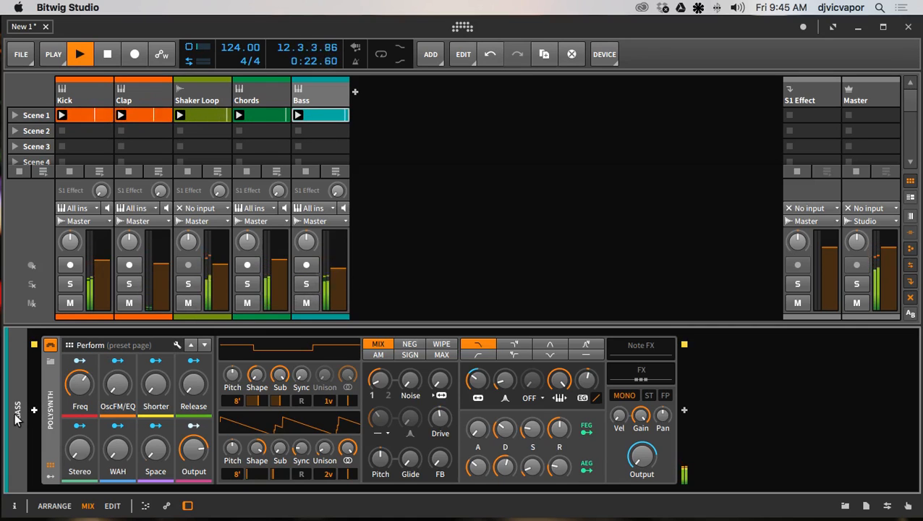
Compare the Bass 1 and Bass 2 presets, load Bass 2 into the Polysynth, and stop playback.
left_click(51, 358)
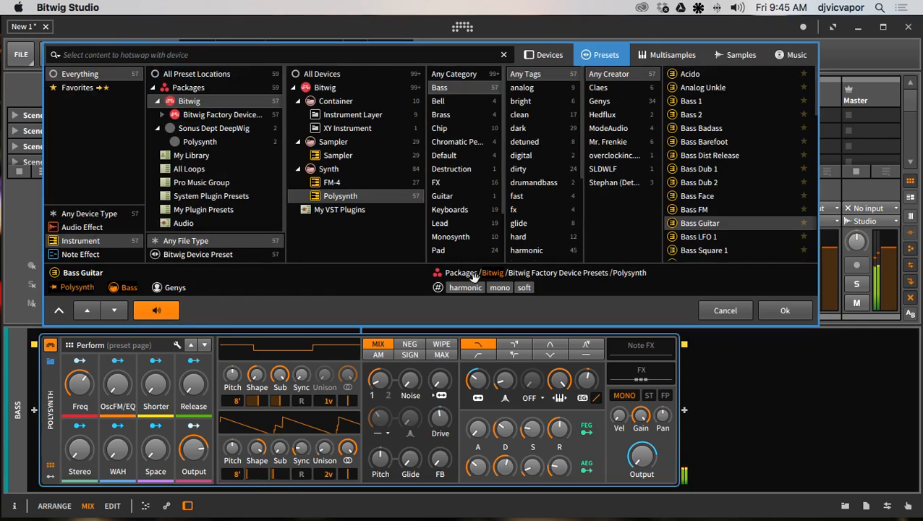
left_click(700, 102)
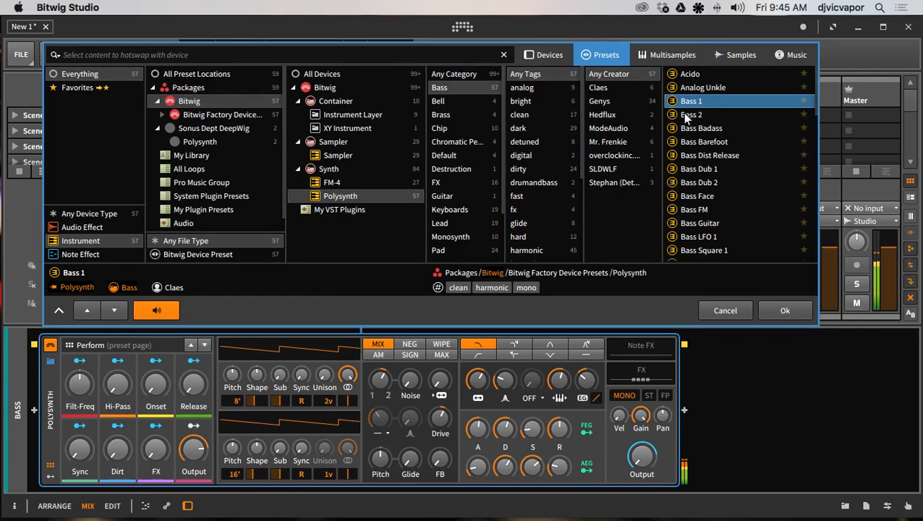
left_click(685, 117)
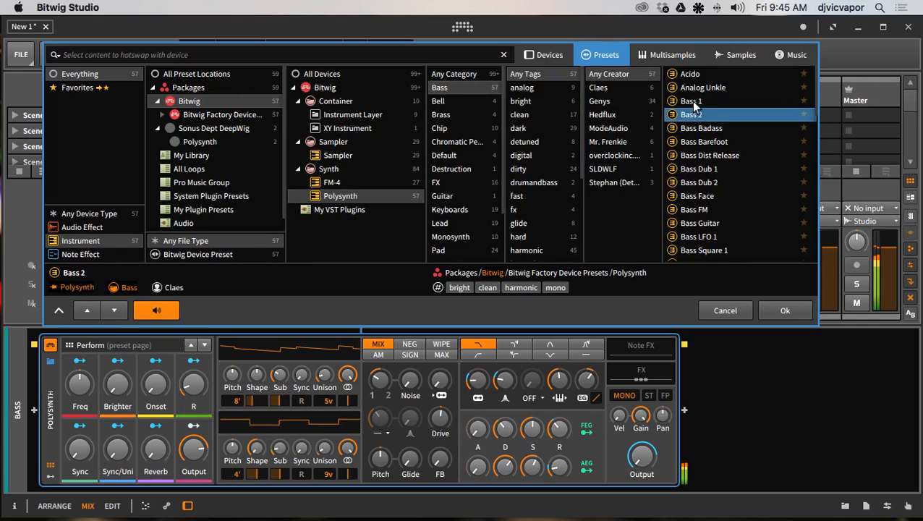
left_click(774, 312)
key("space")
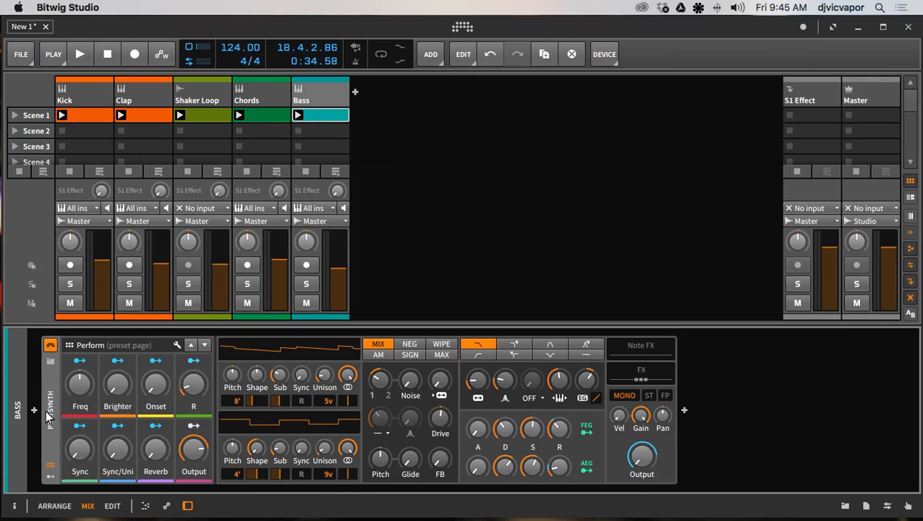
Check the Polysynth's bass preset list, keep Bass 2, and collapse the device to its Perform controls.
left_click(51, 362)
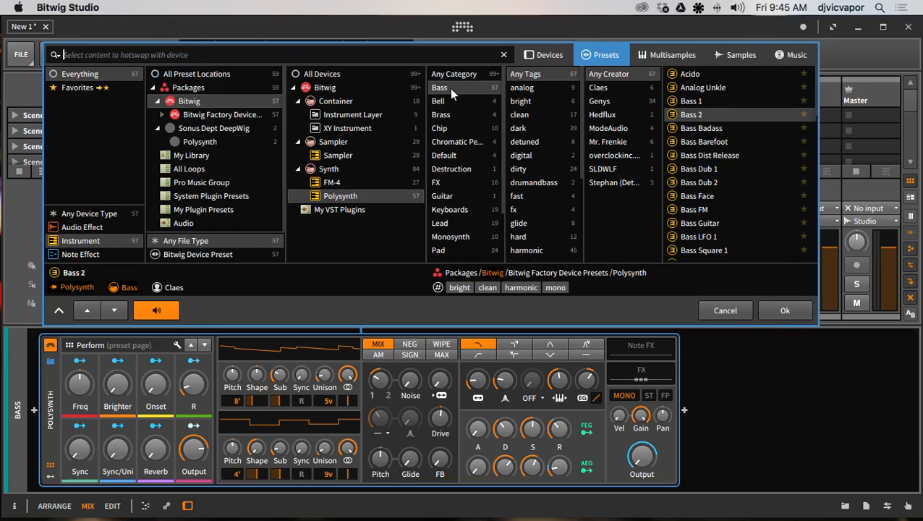
left_click(765, 311)
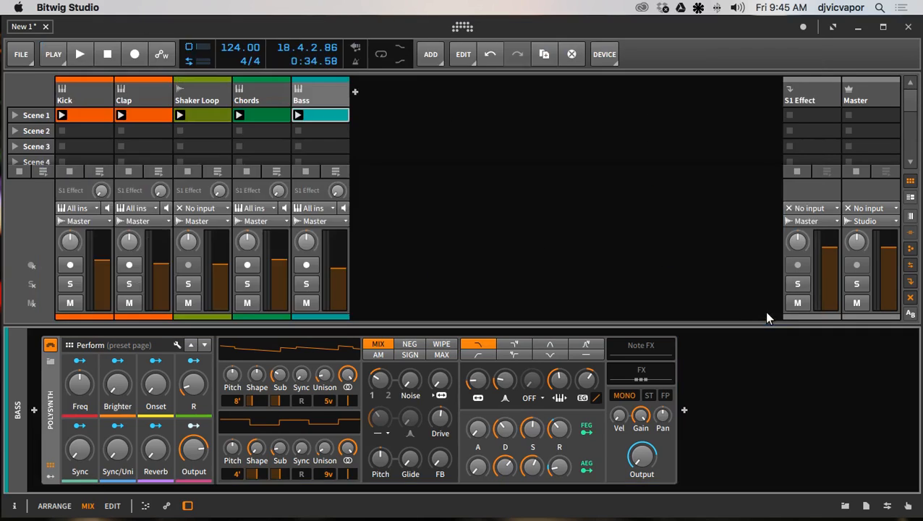
left_click(49, 396)
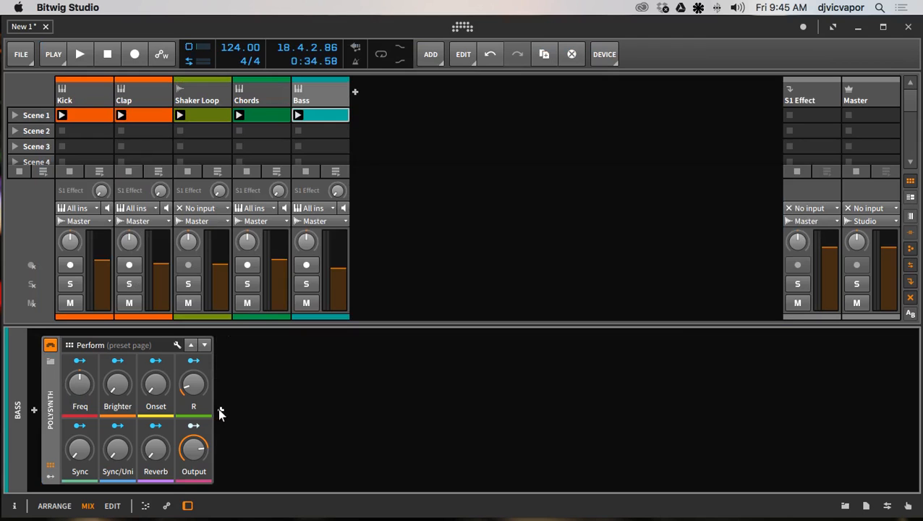
Restart playback with the Bass track soloed and insert Bitwig's EQ-5 after the Polysynth.
key("space")
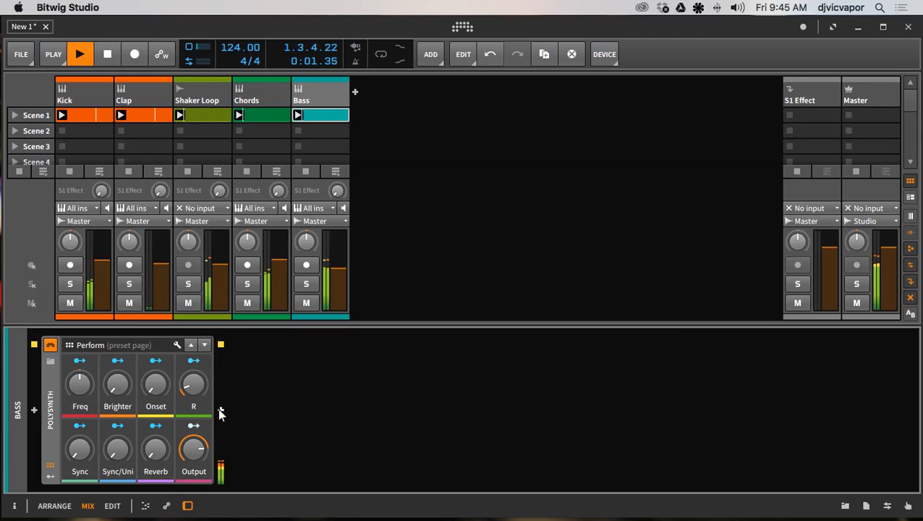
left_click(307, 283)
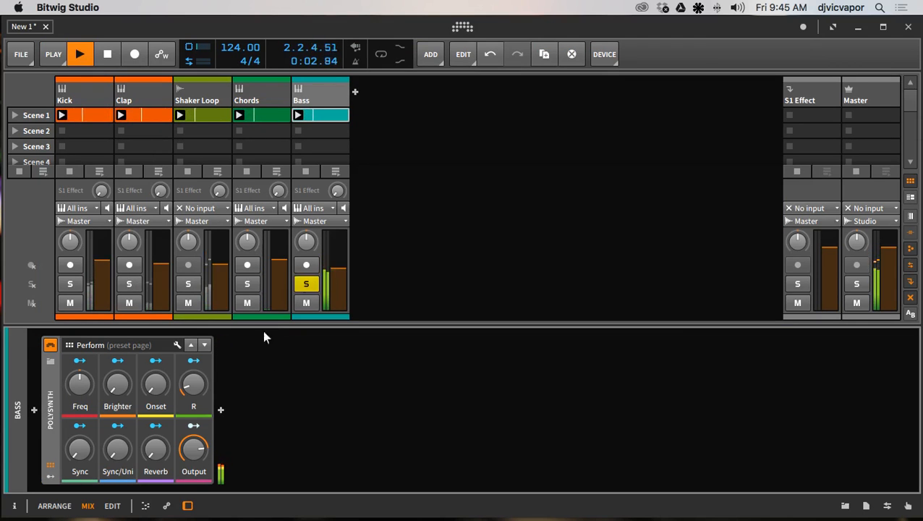
left_click(220, 411)
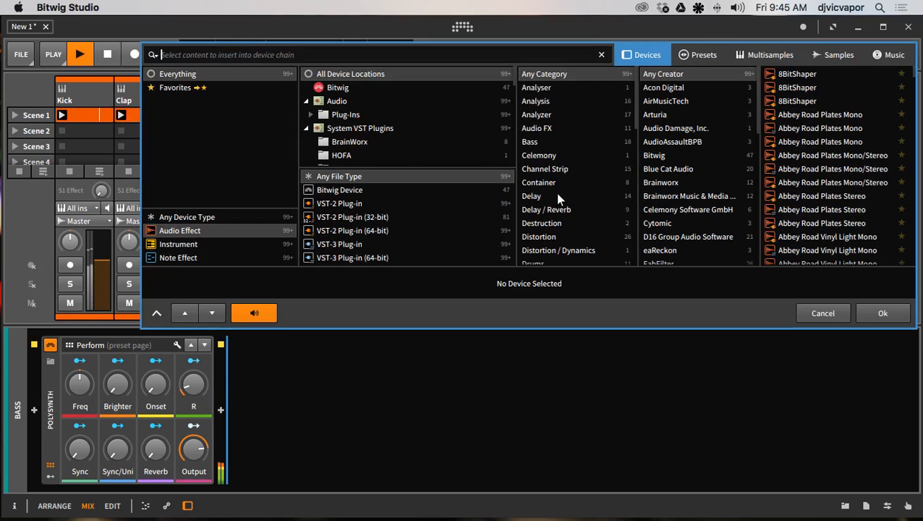
left_click(344, 88)
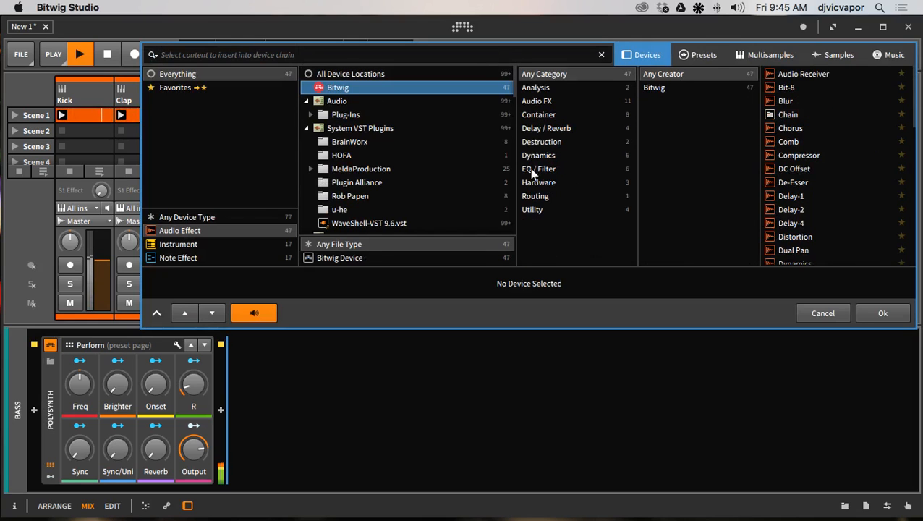
left_click(534, 170)
left_click(786, 89)
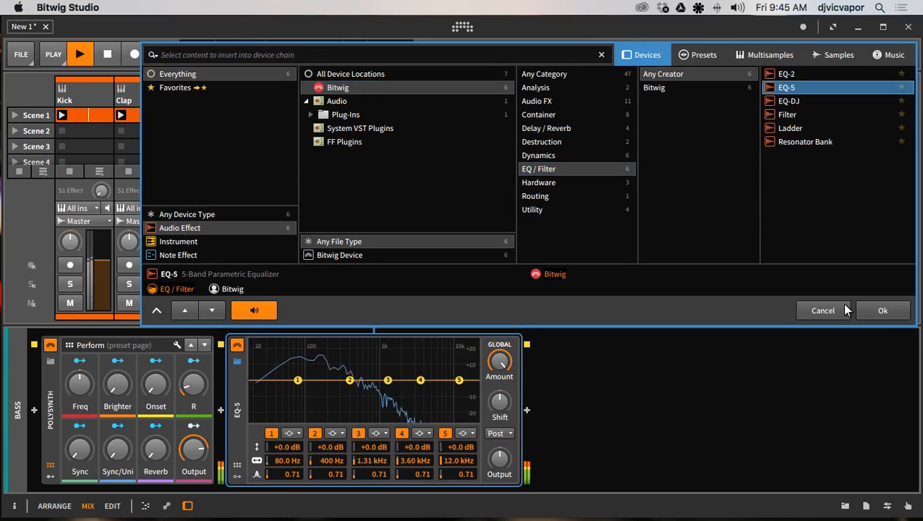
left_click(882, 312)
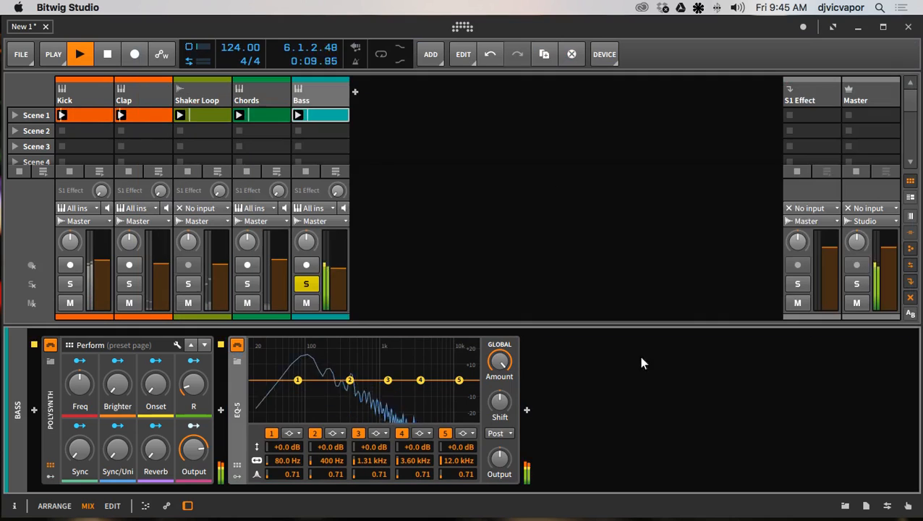
Change EQ-5 band 1 to a low-cut filter with its frequency at 20.0 Hz.
left_click(292, 432)
left_click(298, 458)
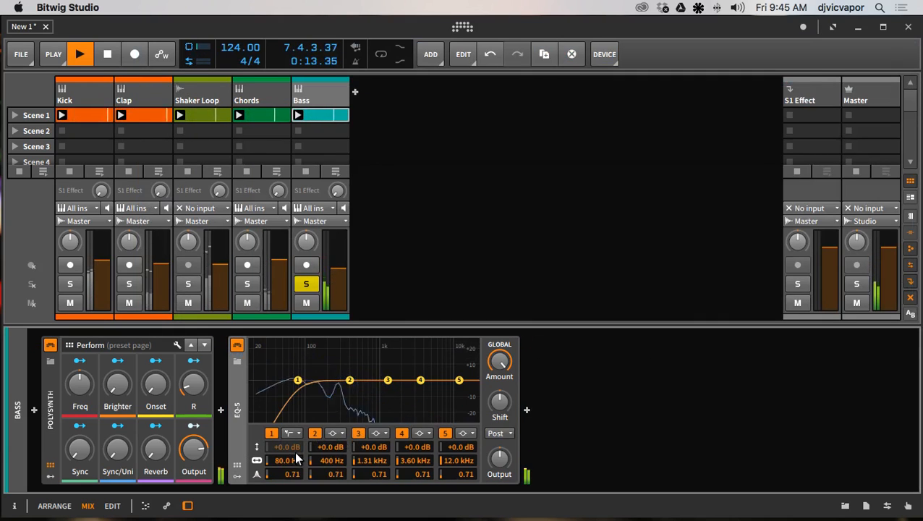
mouse_move(286, 460)
left_mouse_down()
mouse_move(285, 491)
mouse_move(286, 461)
left_mouse_up()
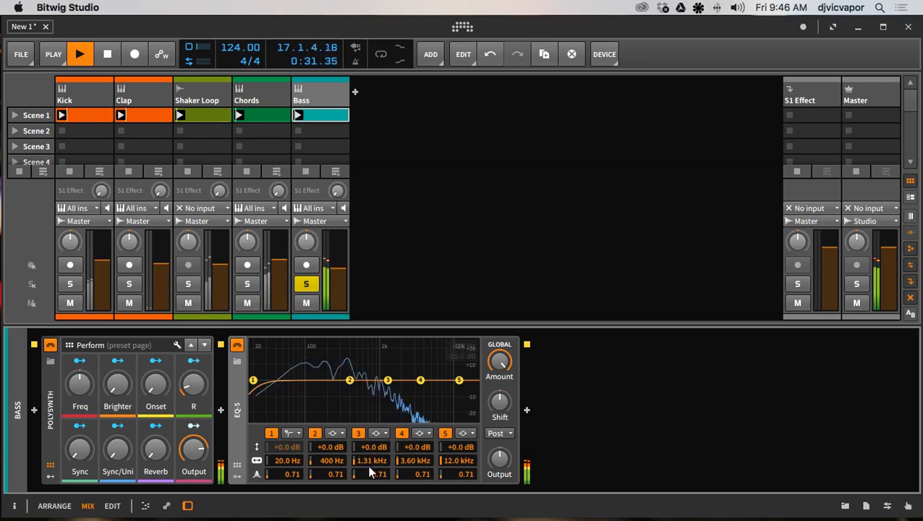
Set EQ-5 band 2 to 120 Hz with a gain of -5.3 dB and a Q of 1.83.
left_click_drag(328, 454, 328, 483)
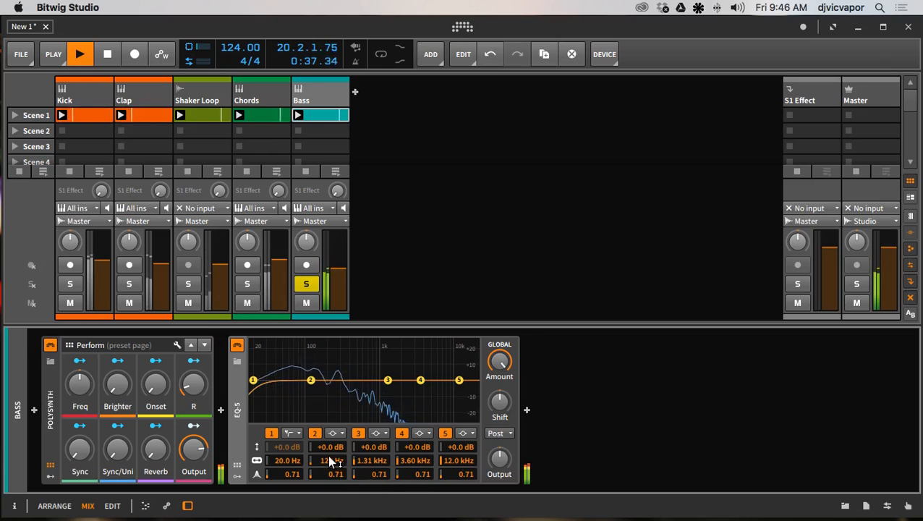
left_click_drag(328, 445, 334, 426)
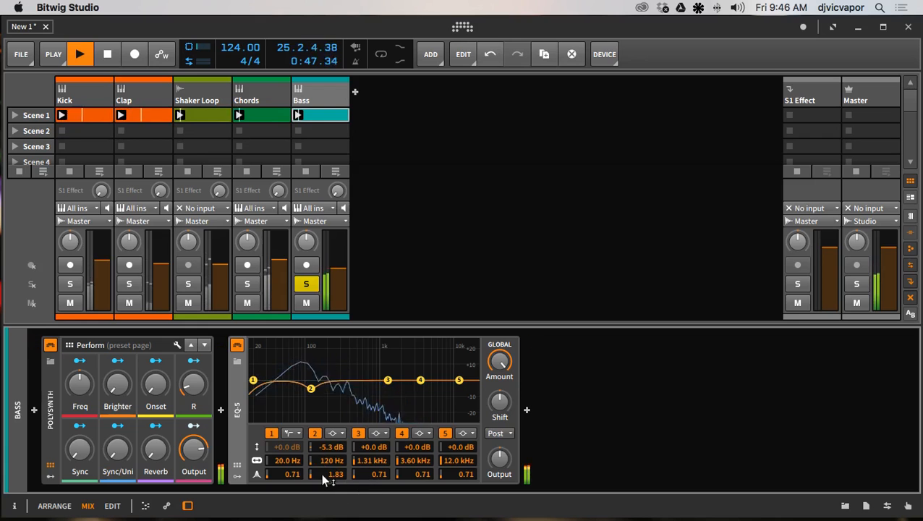
Insert an Audio Sidechain modulator into the Bass track's EQ-5.
left_click(237, 474)
left_click(258, 362)
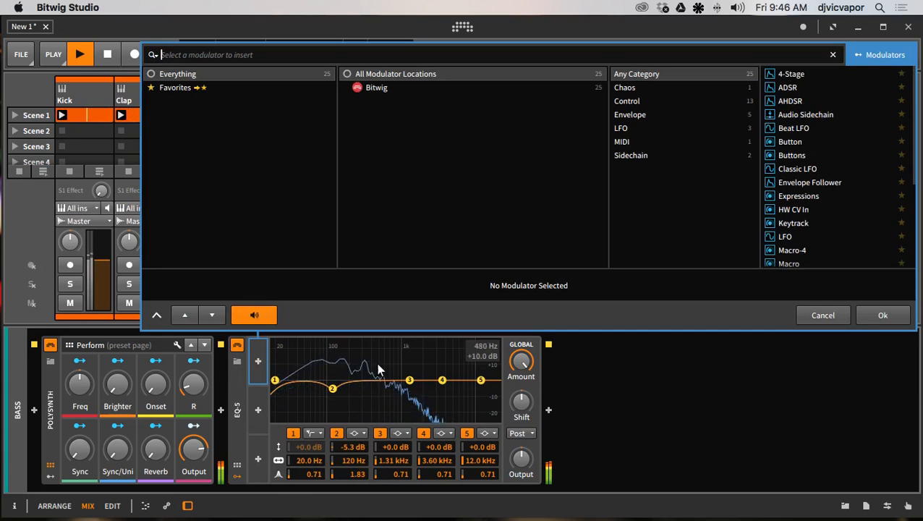
left_click(813, 114)
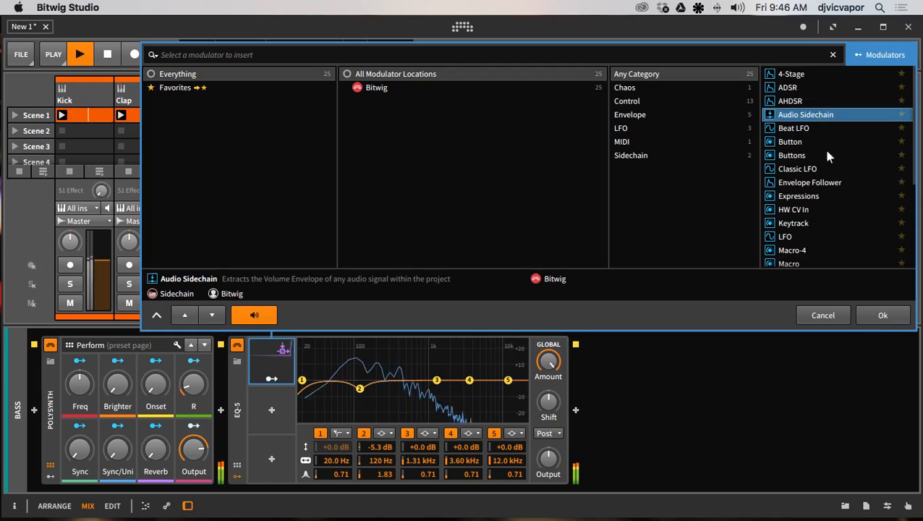
left_click(871, 311)
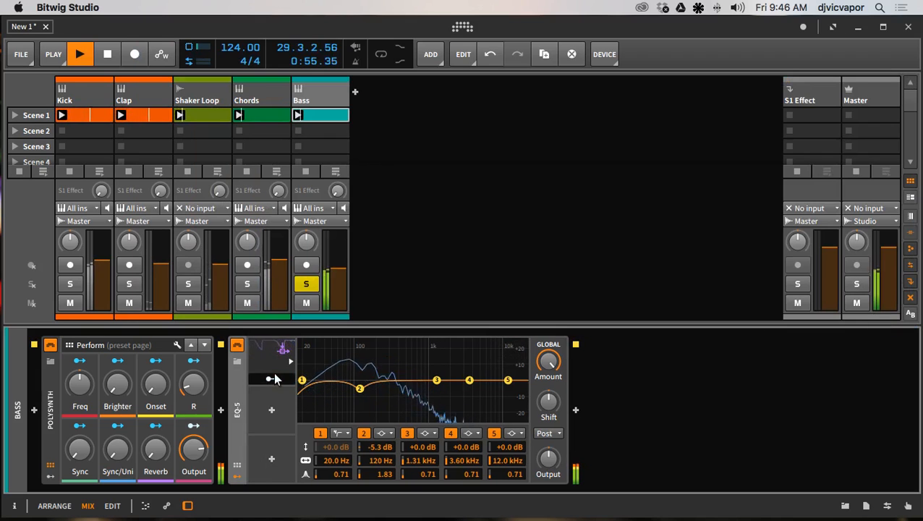
Restart playback and map the Audio Sidechain modulator to EQ-5 band 2's gain with a small positive modulation amount.
key("space")
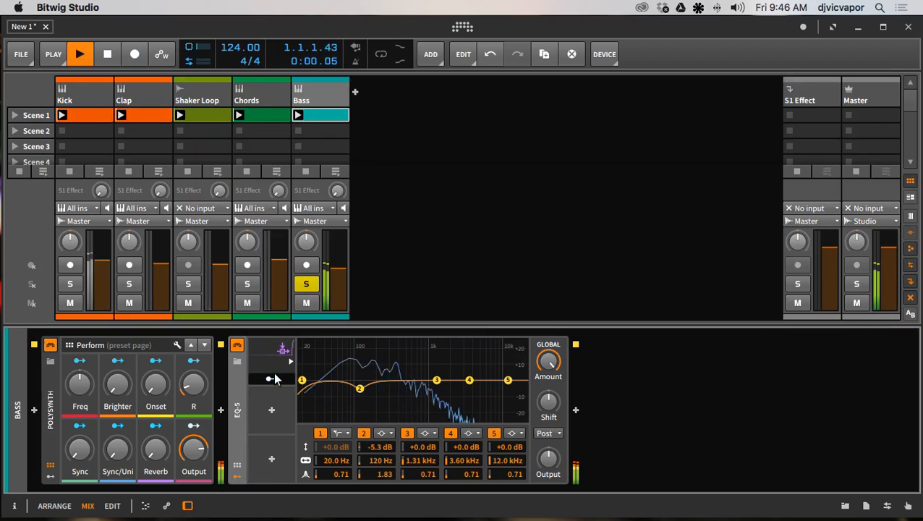
left_click(271, 378)
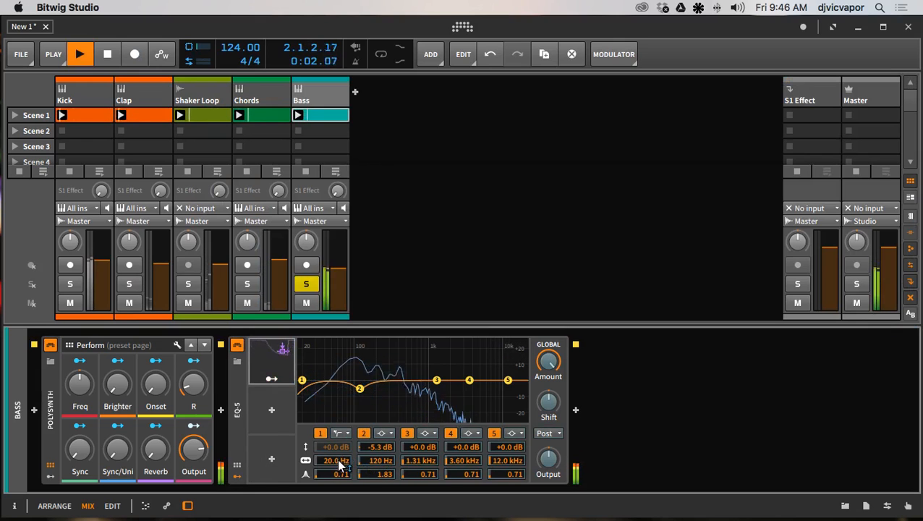
left_click_drag(371, 447, 371, 430)
left_click(272, 378)
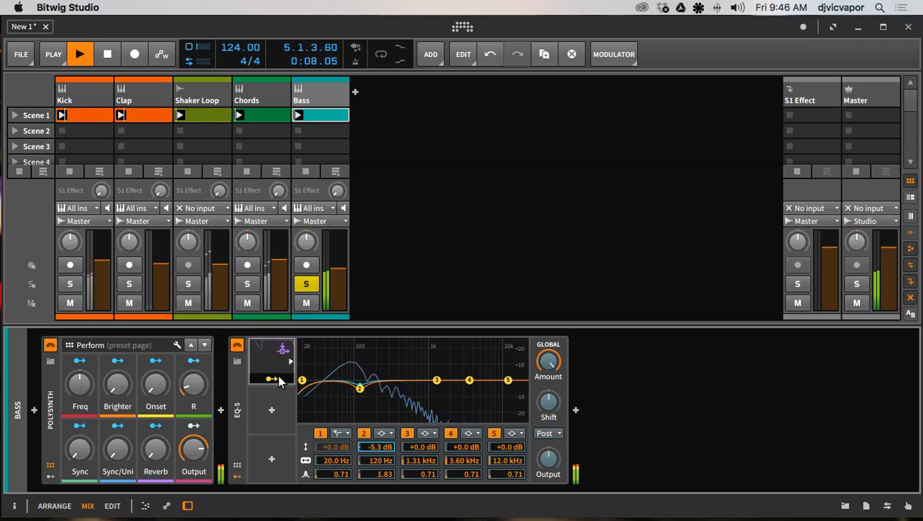
Set the Audio Sidechain's attack to about 2.8 ms, switch its detection to RMS, and narrow its low-cut and high-cut range.
left_click(289, 360)
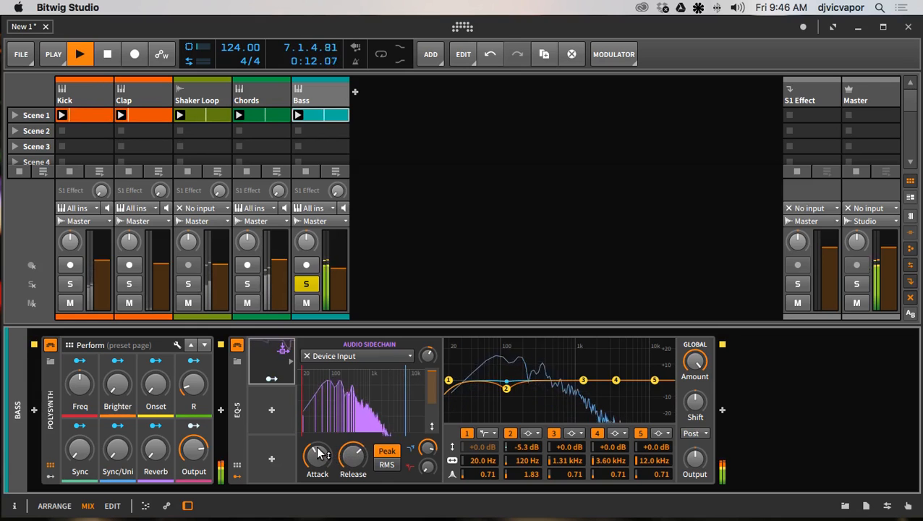
left_click_drag(319, 450, 347, 458)
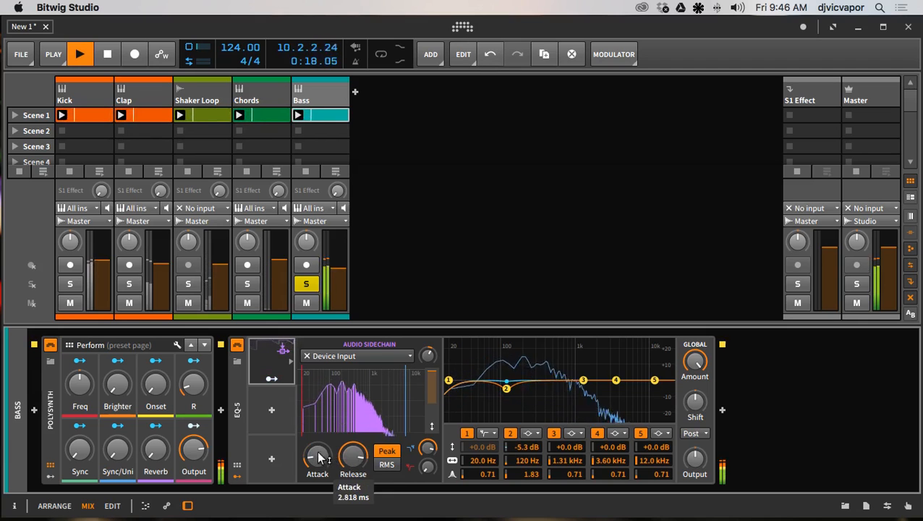
left_click(389, 464)
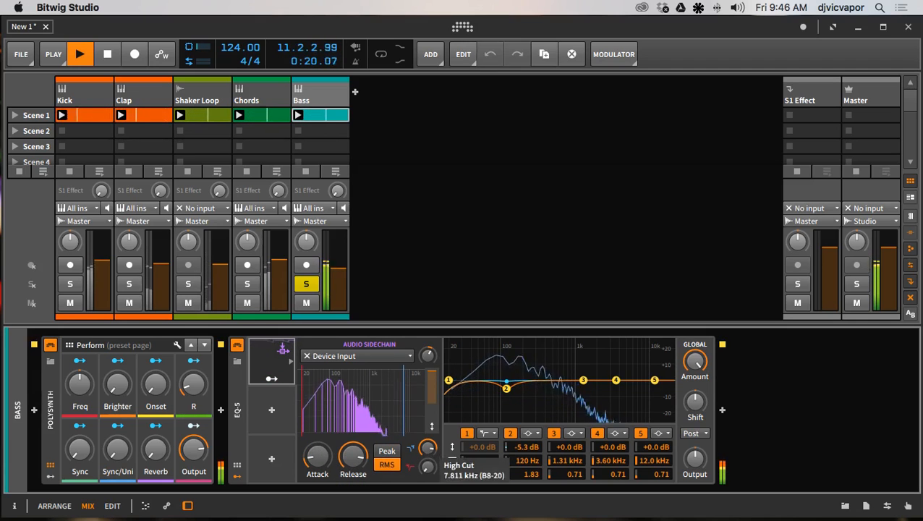
left_click_drag(427, 465, 427, 448)
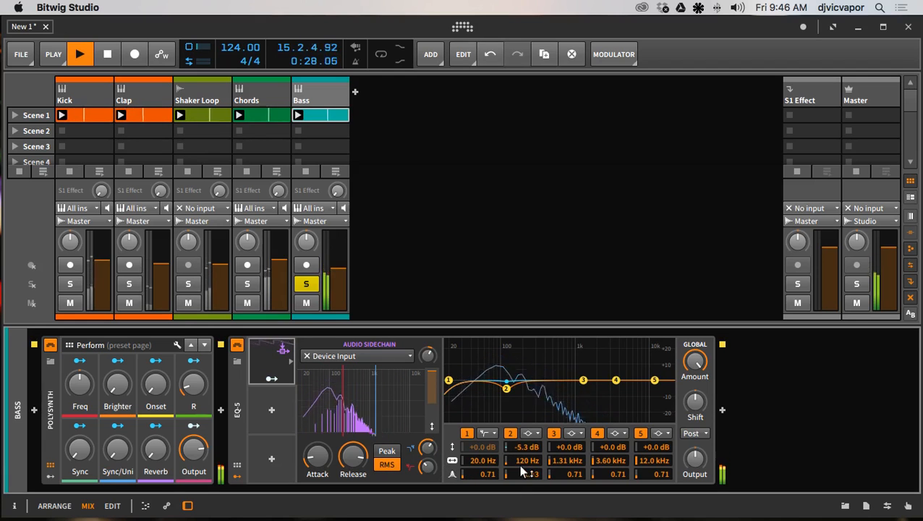
left_click(290, 360)
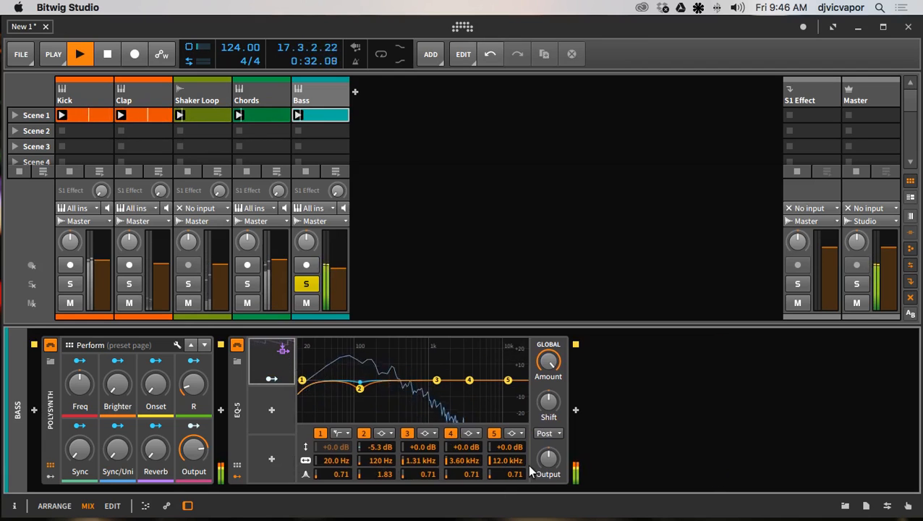
Stop playback and change EQ-5 band 5 to lowpass24 with a frequency of 5.06 kHz and a Q of 0.91.
key("space")
left_click(515, 432)
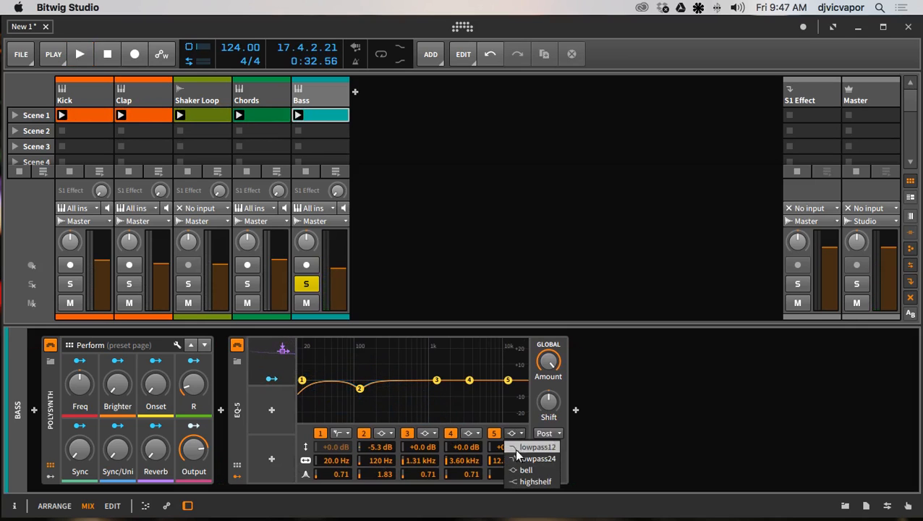
left_click(519, 457)
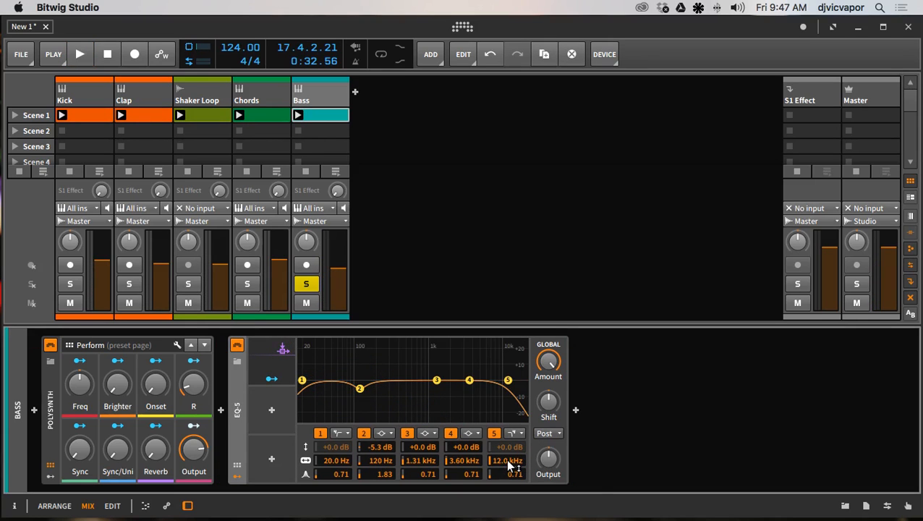
mouse_move(508, 466)
left_mouse_down()
mouse_move(508, 481)
mouse_move(505, 473)
left_mouse_up()
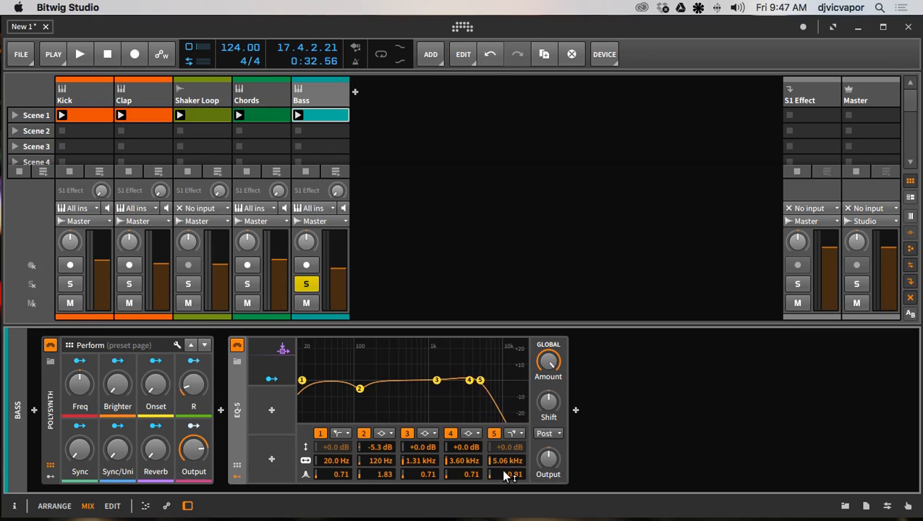
Play the soloed bass and lower EQ-5 band 2's gain to -7.0 dB, stopping playback after listening.
key("space")
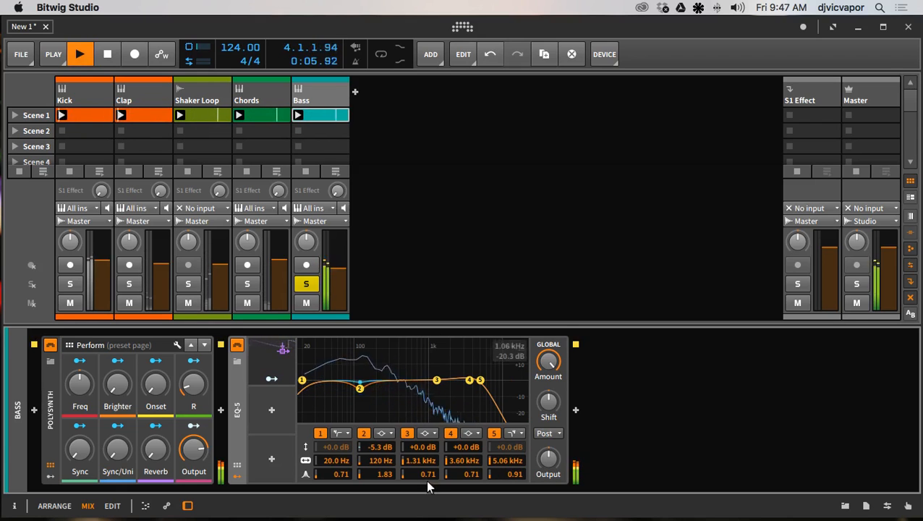
left_click_drag(378, 446, 381, 452)
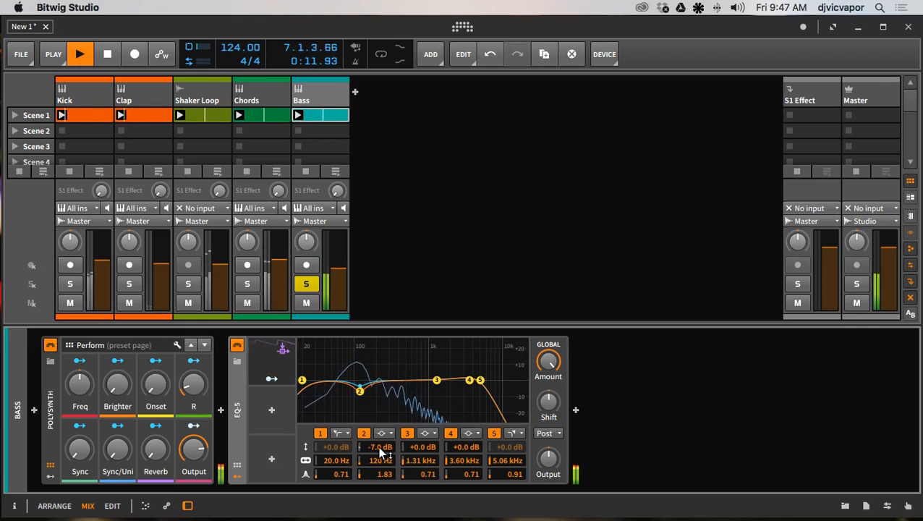
key("space")
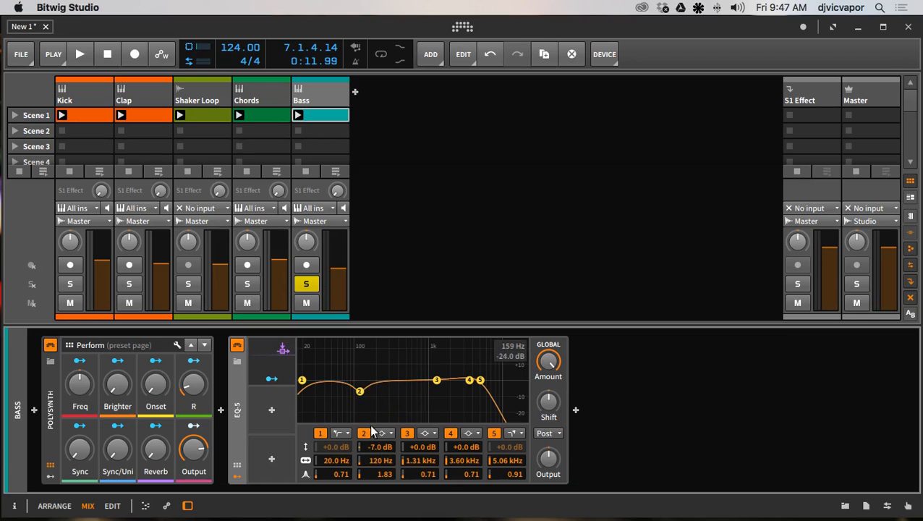
key("space")
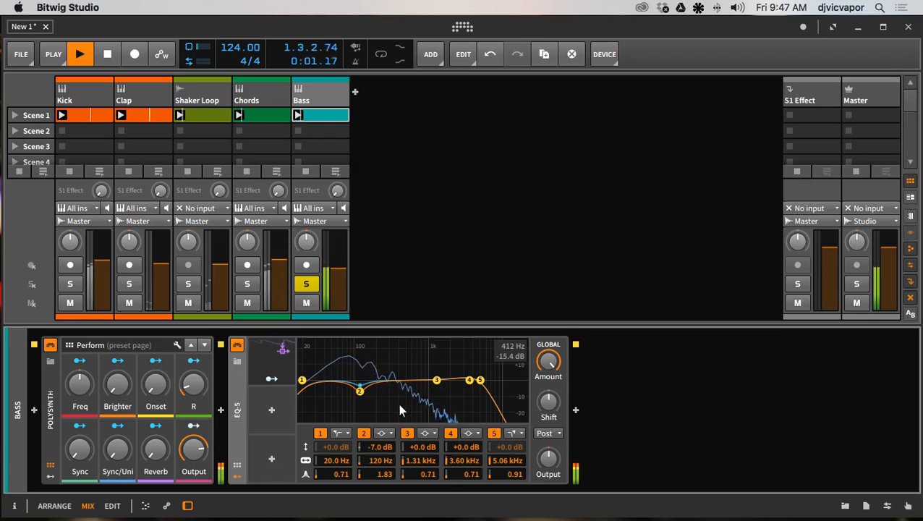
key("space")
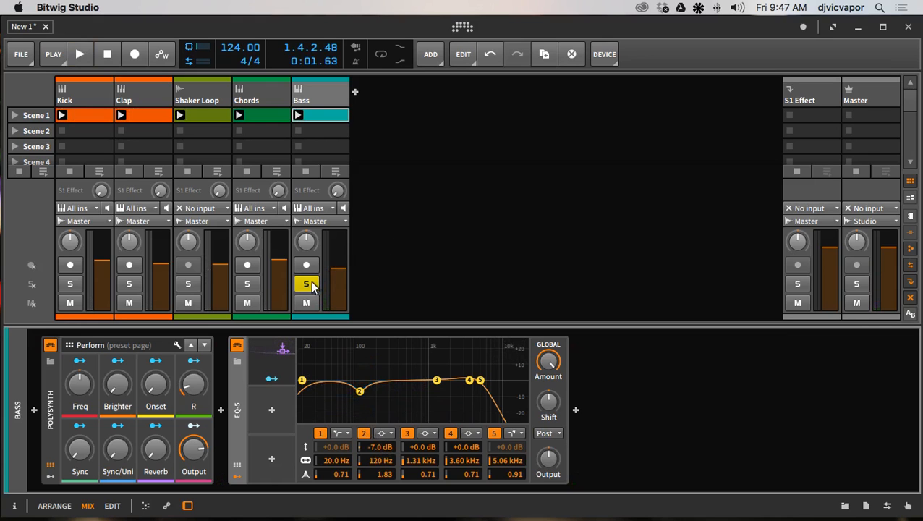
Unsolo the Bass track, play the full mix, and lower the Bass fader slightly.
left_click(315, 284)
key("space")
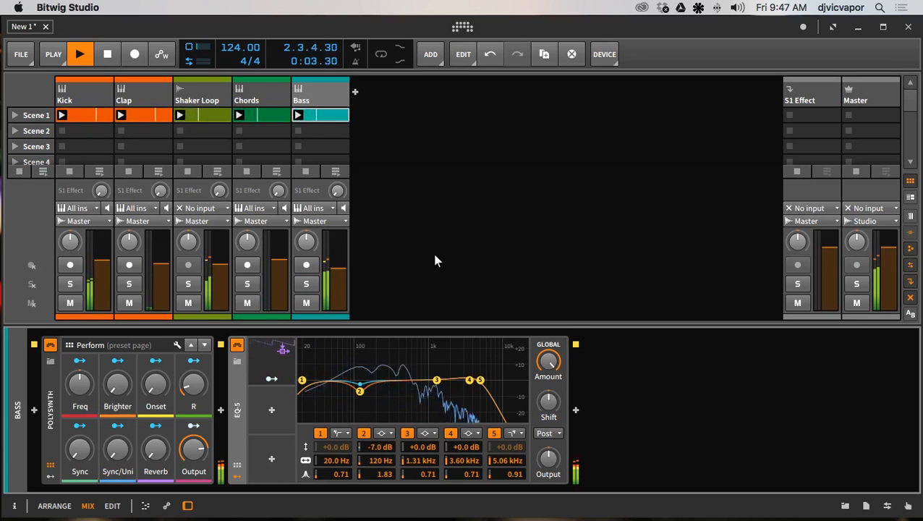
left_click_drag(344, 269, 344, 271)
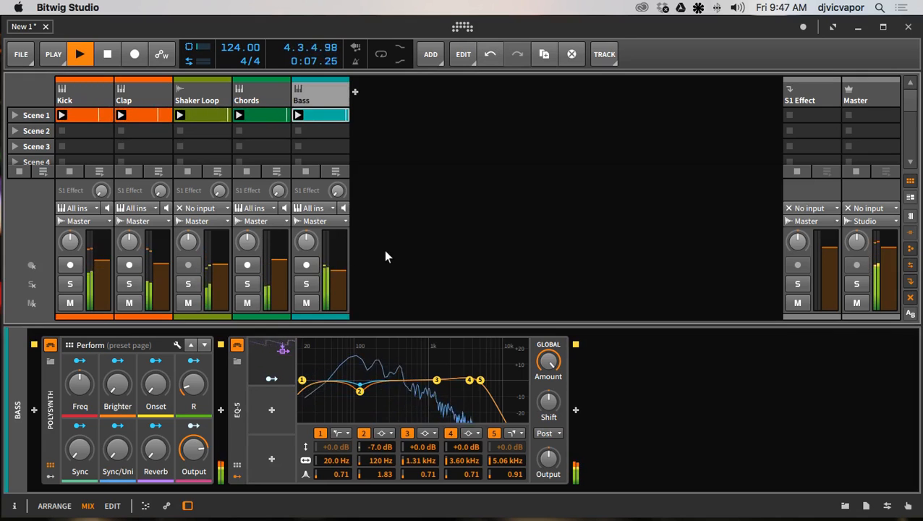
Collapse the EQ-5, briefly check the Polysynth's full controls and collapse it again, and stop playback.
left_click(242, 398)
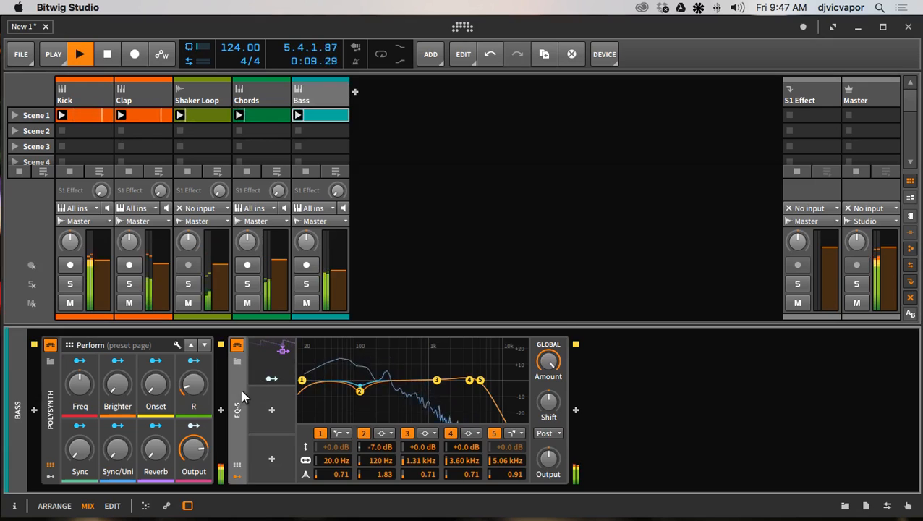
key("Delete")
left_click(52, 399)
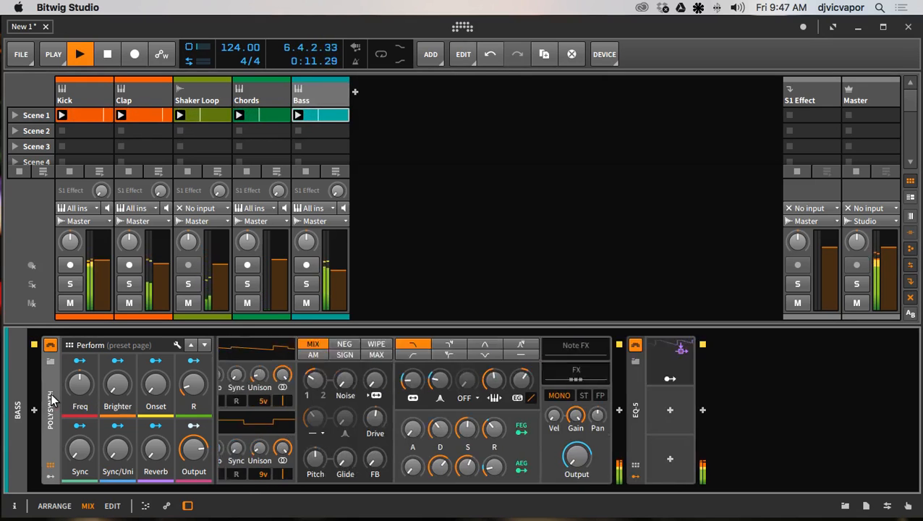
left_click(50, 399)
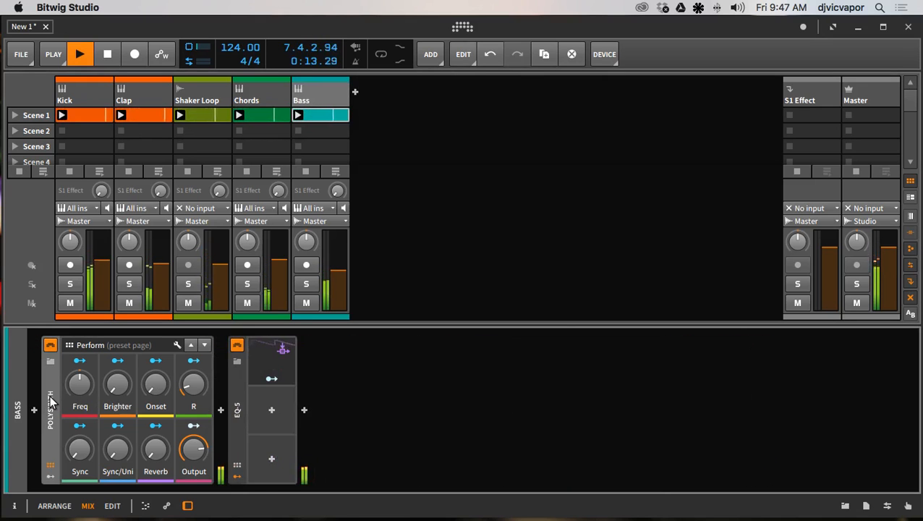
left_click(50, 400)
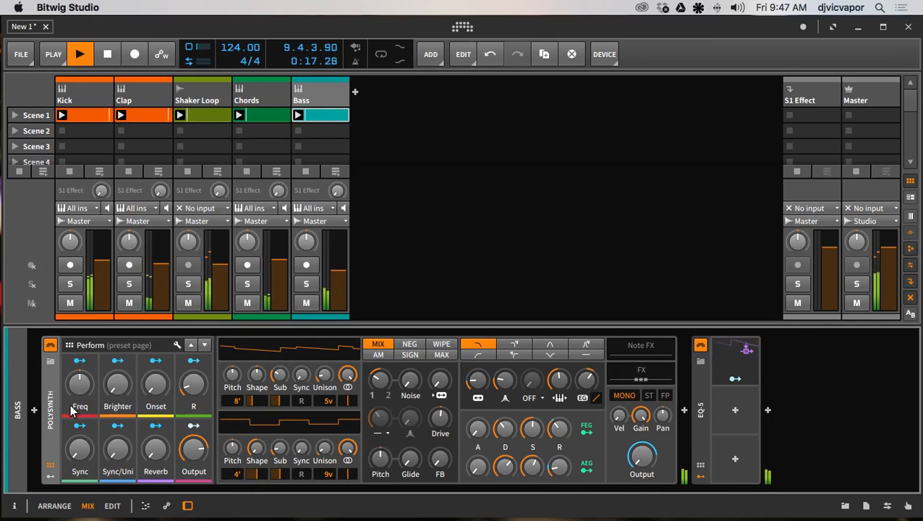
left_click(51, 401)
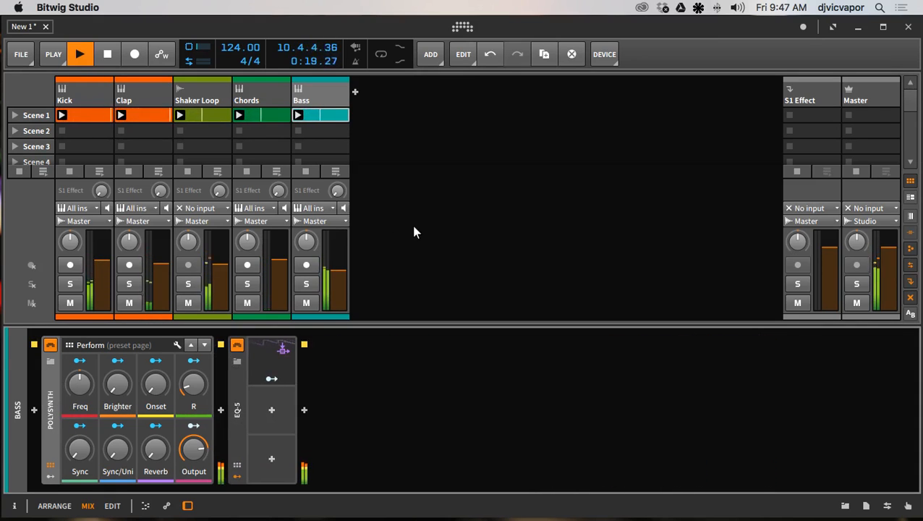
key("space")
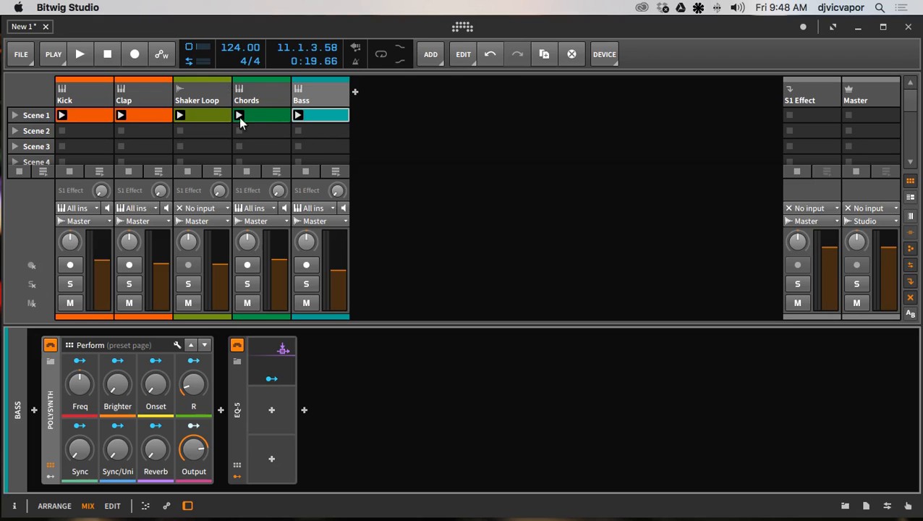
Examine the notes of the Chords and Bass clips in Scene 1.
double_click(263, 115)
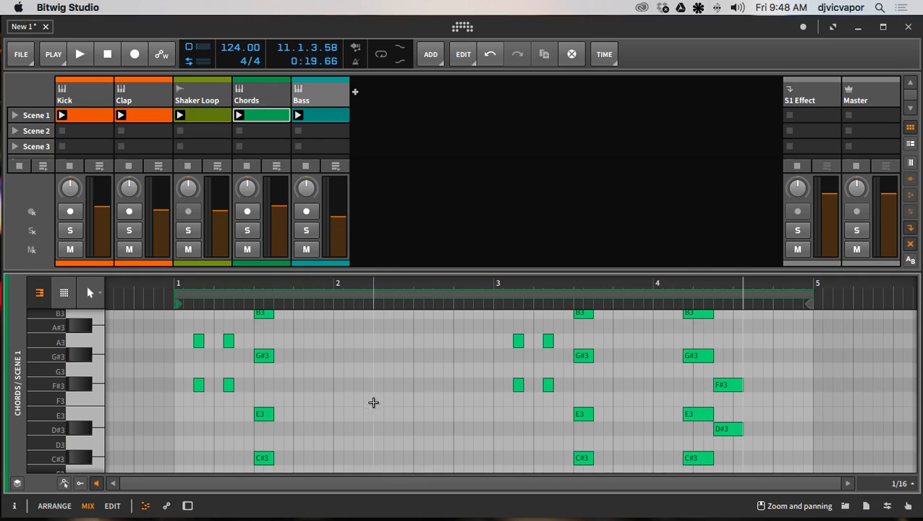
left_click(322, 122)
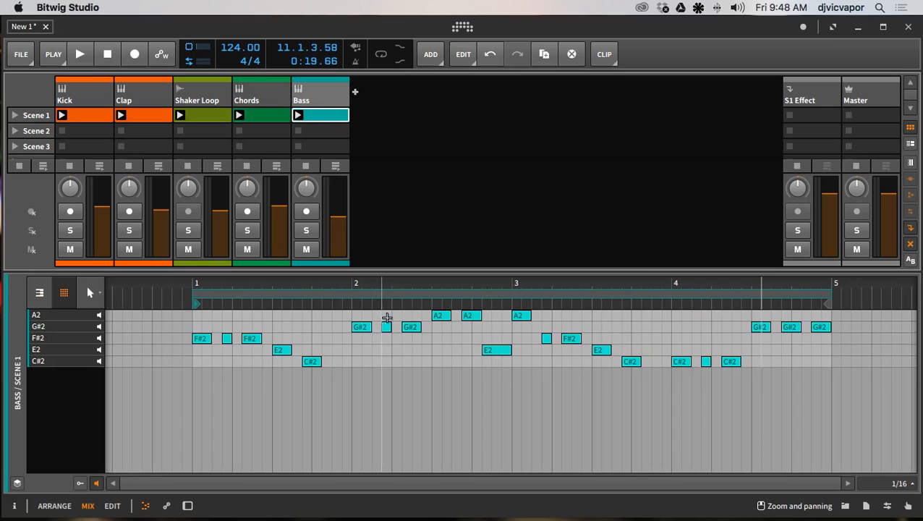
left_click(277, 120)
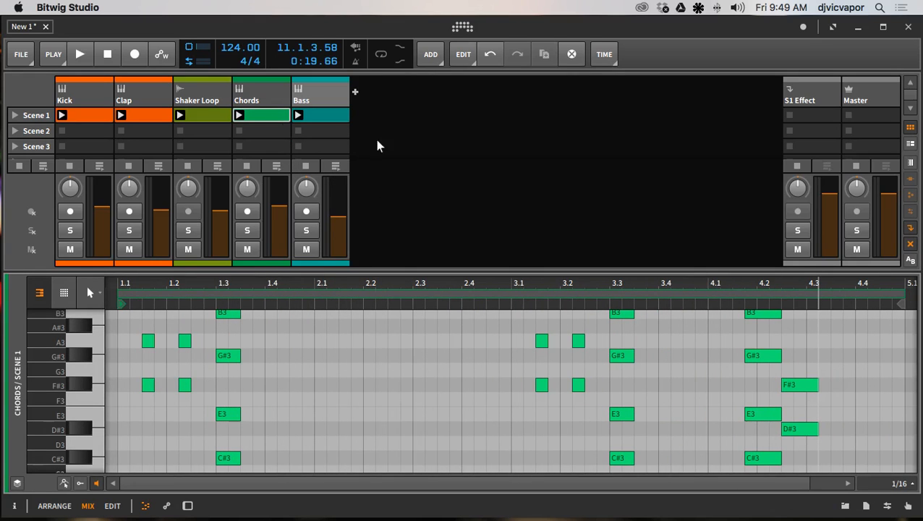
Add an instrument track after Bass and create an empty note clip in its Scene 1 slot.
right_click(379, 94)
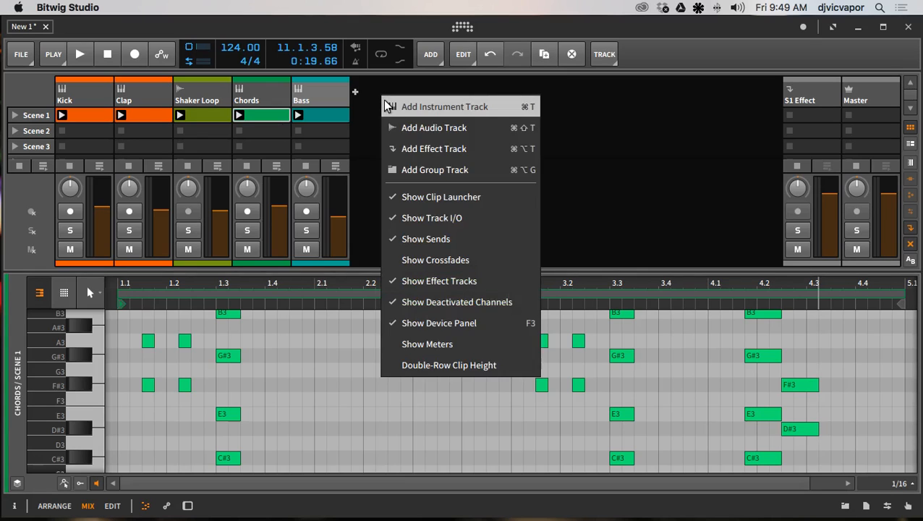
left_click(385, 103)
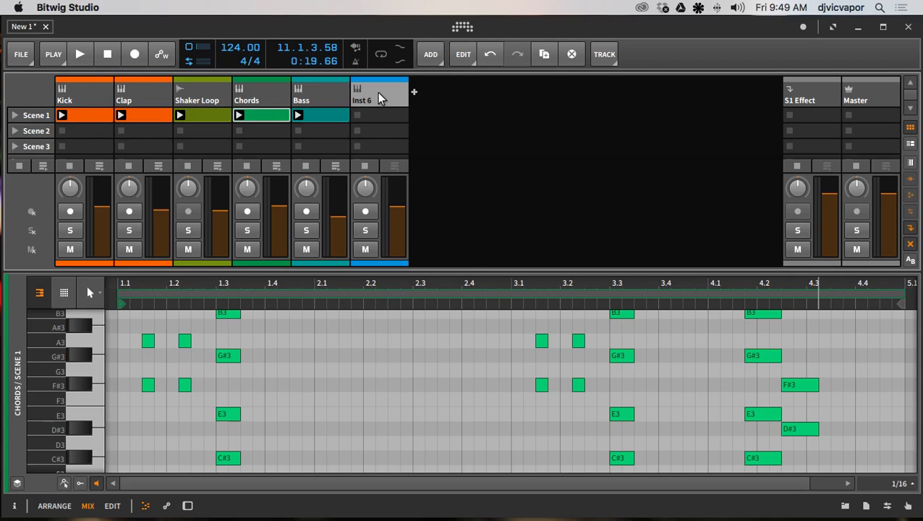
double_click(370, 116)
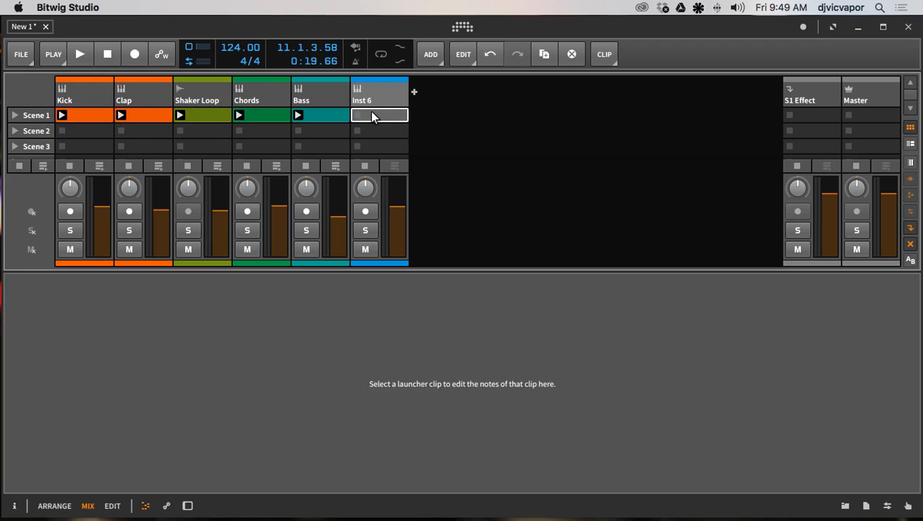
left_click_drag(287, 284, 565, 284)
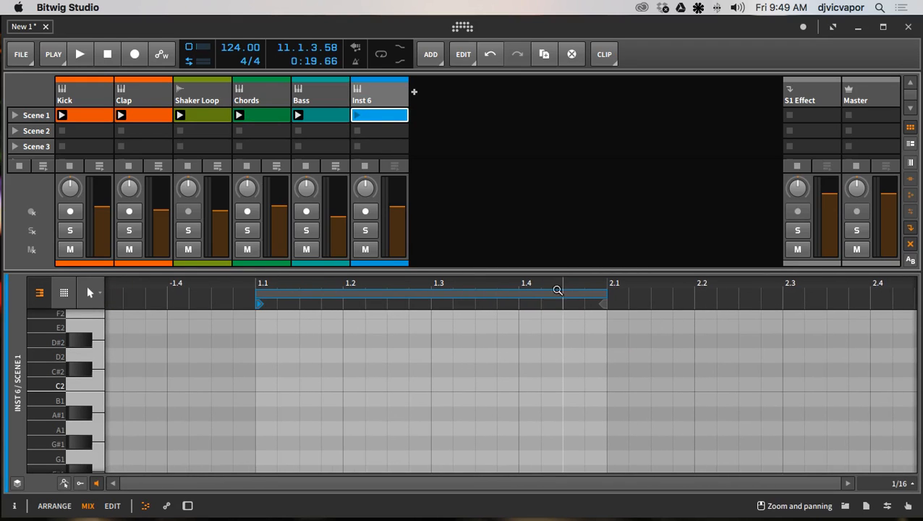
left_click_drag(449, 293, 443, 293)
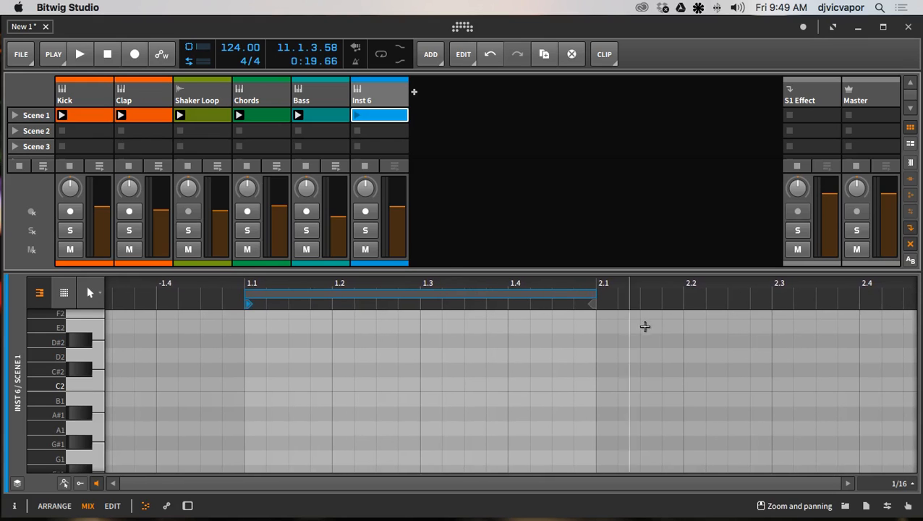
Extend the loop length of the Inst 6 clip in Scene 1 to four bars.
left_click_drag(599, 295, 798, 313)
left_click_drag(760, 284, 875, 280)
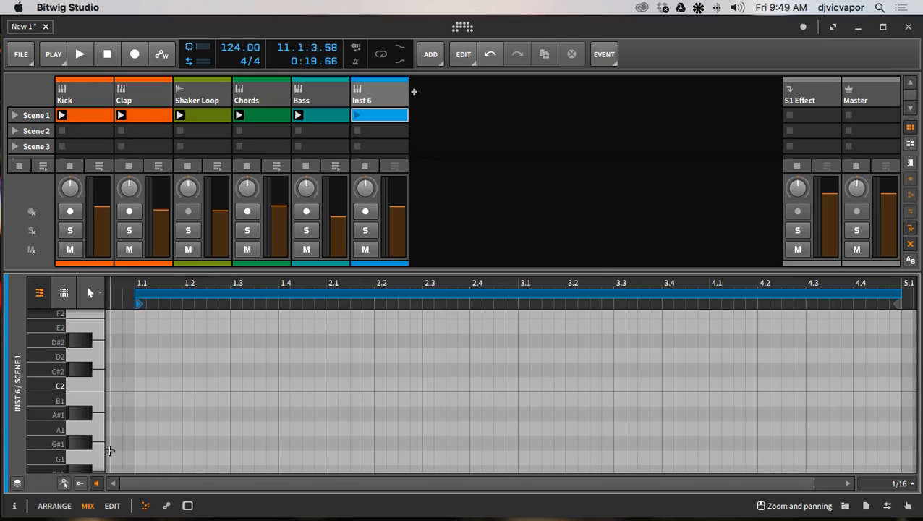
Draw an F#4 note starting one sixteenth before beat 2.3 and lengthen it to two sixteenths.
scroll(52, 414, "down", 5)
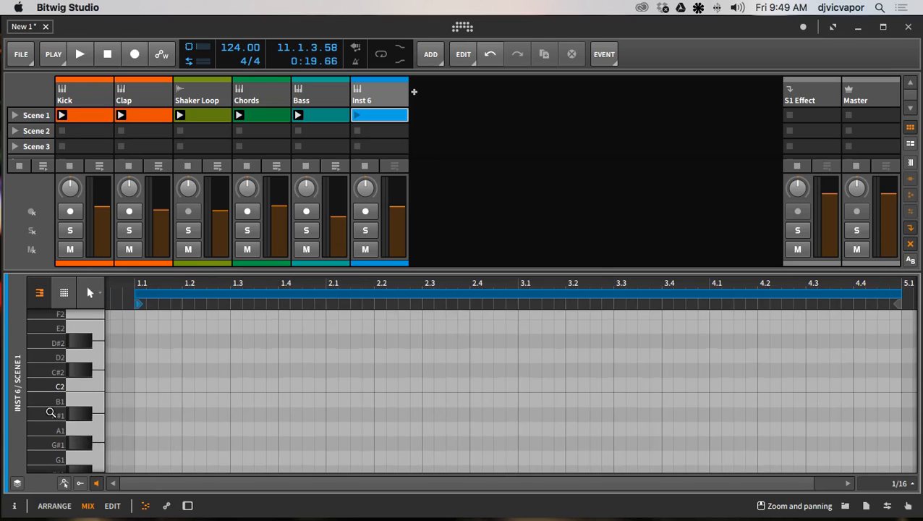
scroll(51, 413, "up", 20)
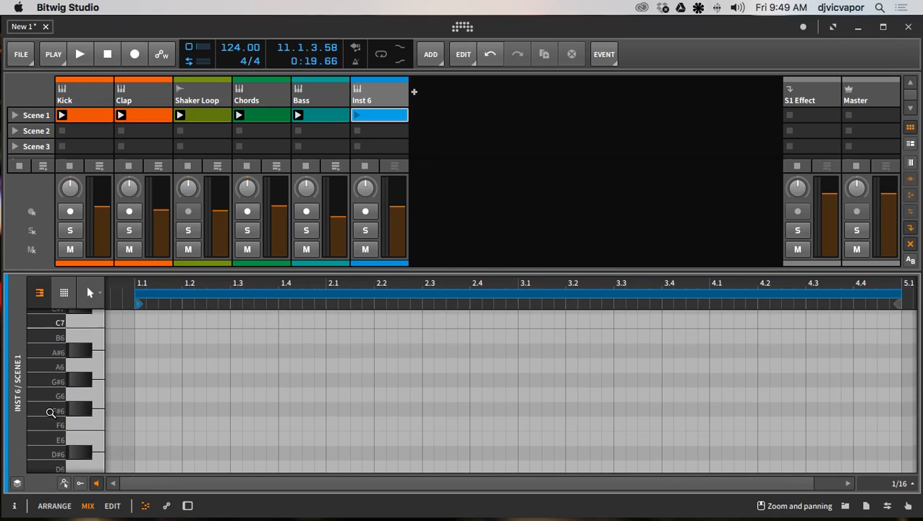
scroll(51, 412, "down", 15)
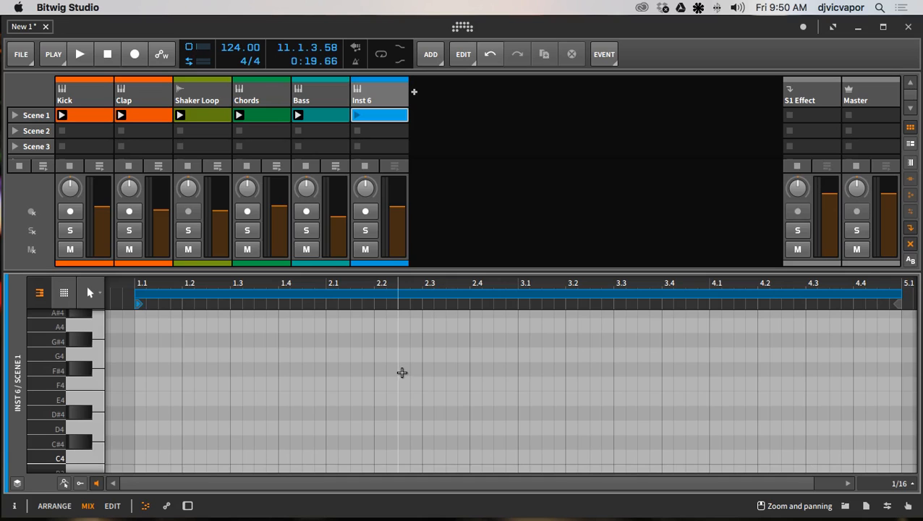
left_click_drag(420, 289, 480, 358)
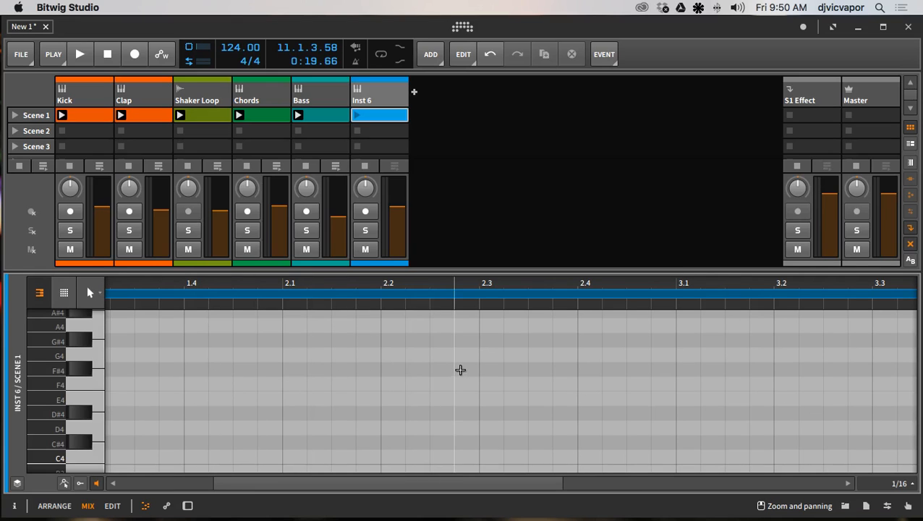
double_click(460, 370)
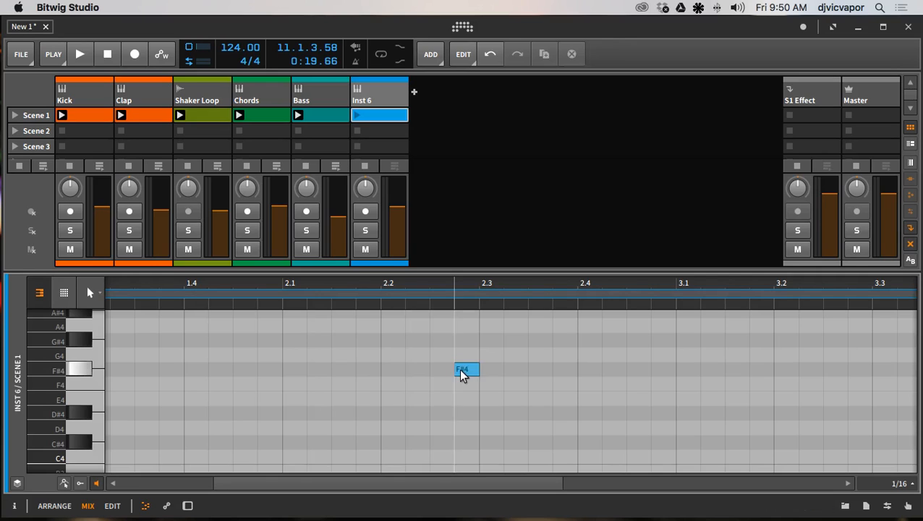
left_click(477, 368)
left_click_drag(477, 369, 503, 369)
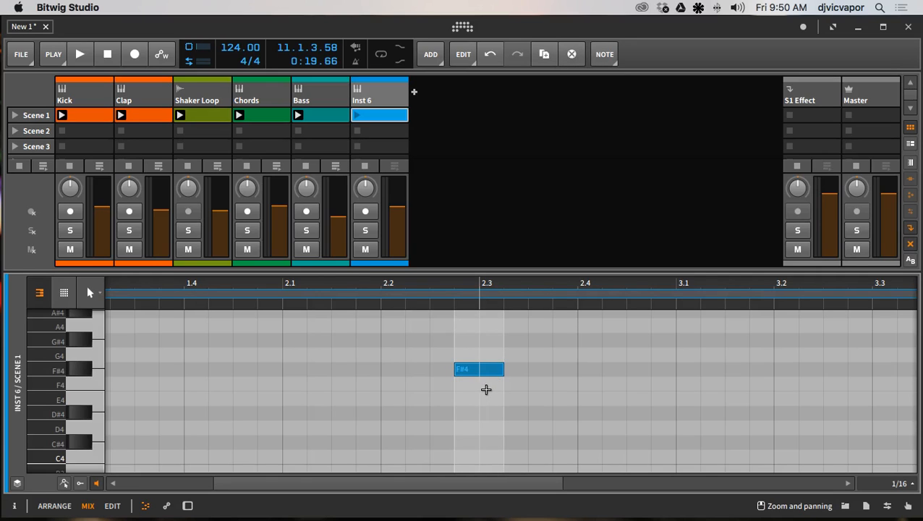
Stack copies of the F#4 note at A4, C#5 and E5 to build a four-note chord.
scroll(512, 411, "up", 4)
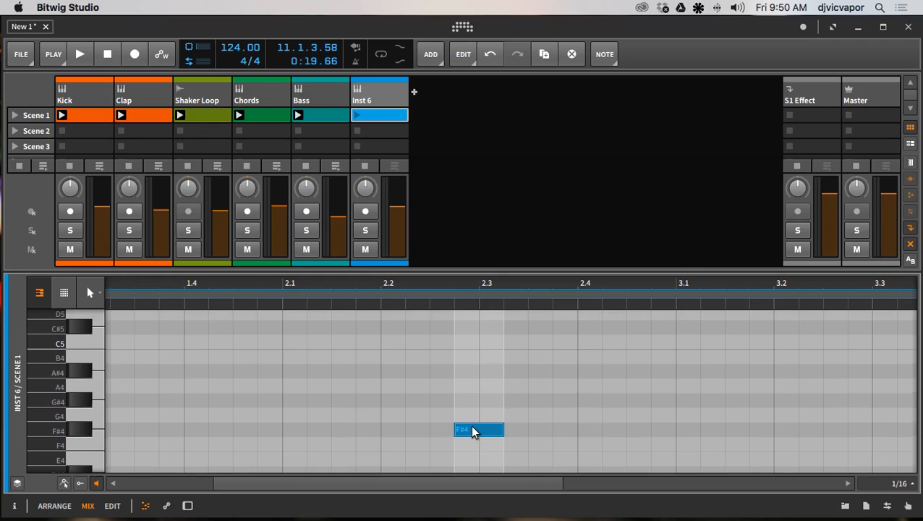
left_click_drag(474, 432, 476, 391)
scroll(528, 395, "left", 1)
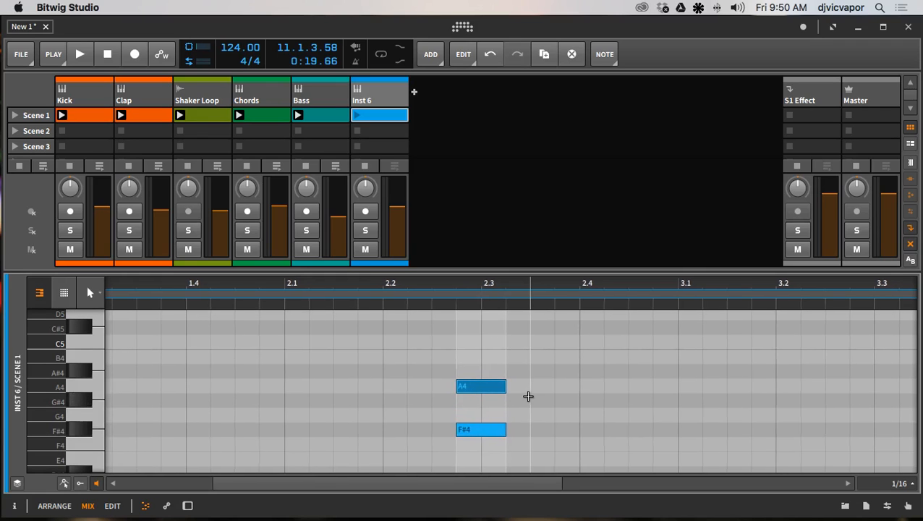
left_click_drag(484, 386, 486, 334)
scroll(541, 382, "up", 2)
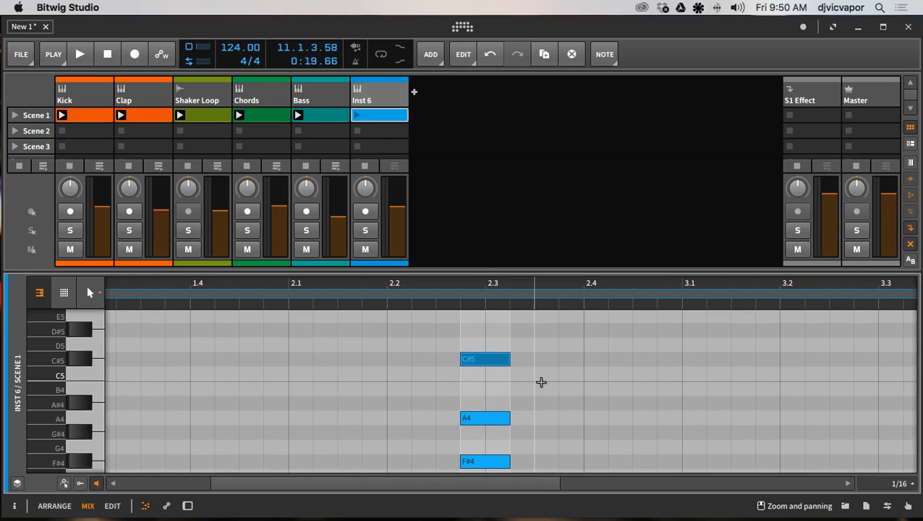
scroll(541, 382, "up", 1)
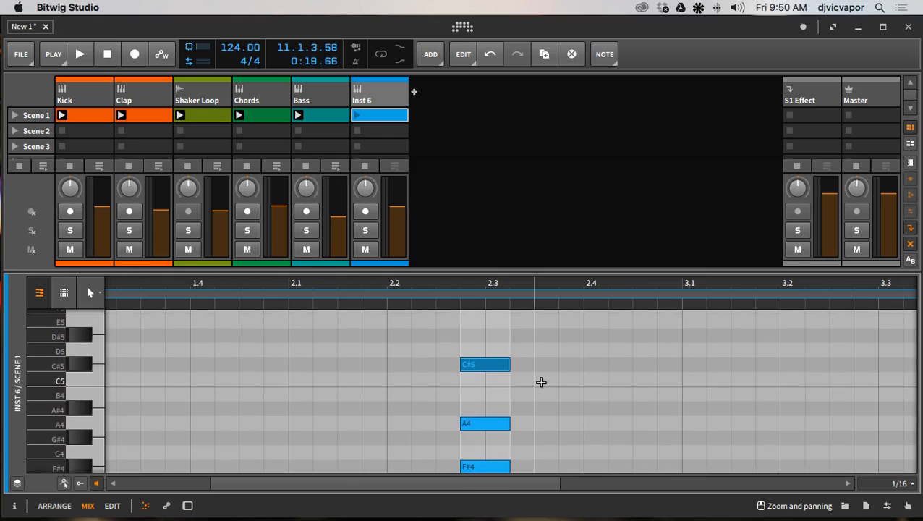
scroll(498, 389, "up", 1)
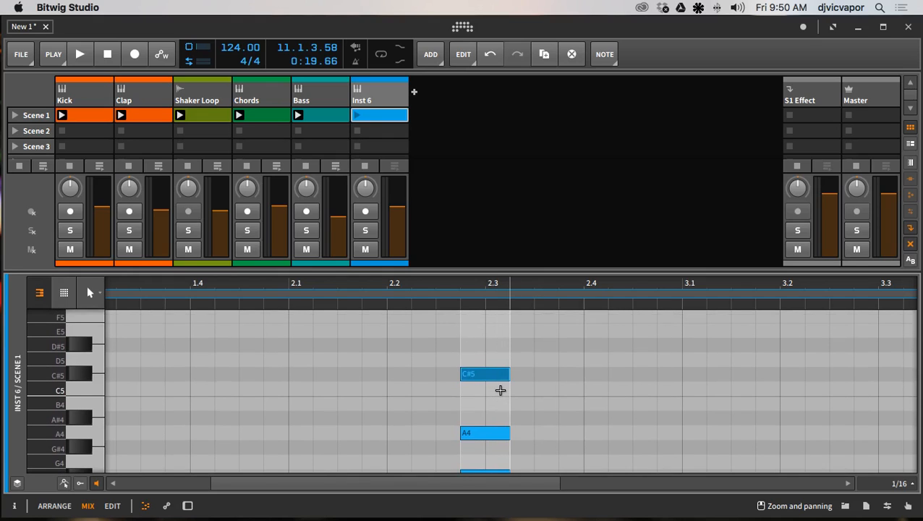
left_click_drag(480, 360, 479, 339)
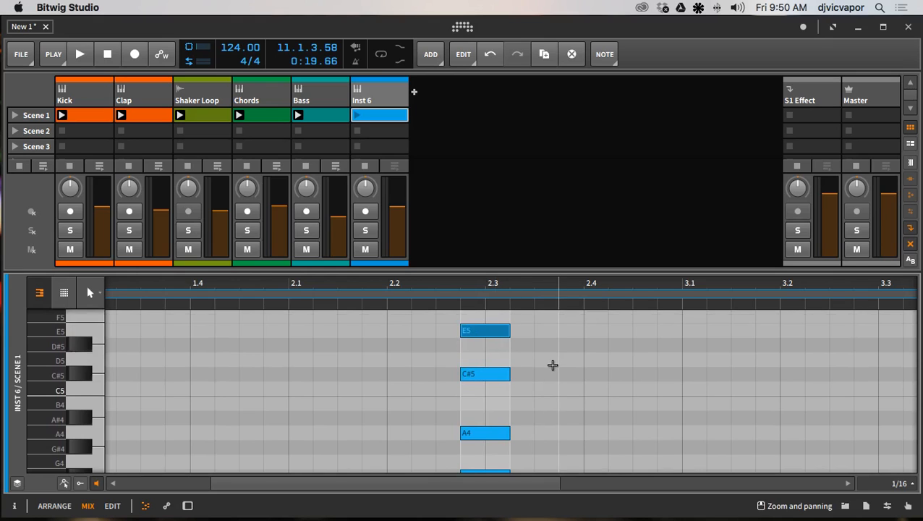
Solo the Inst 6 track, insert Bitwig's Polysynth on it, and briefly audition the clip.
left_click(365, 230)
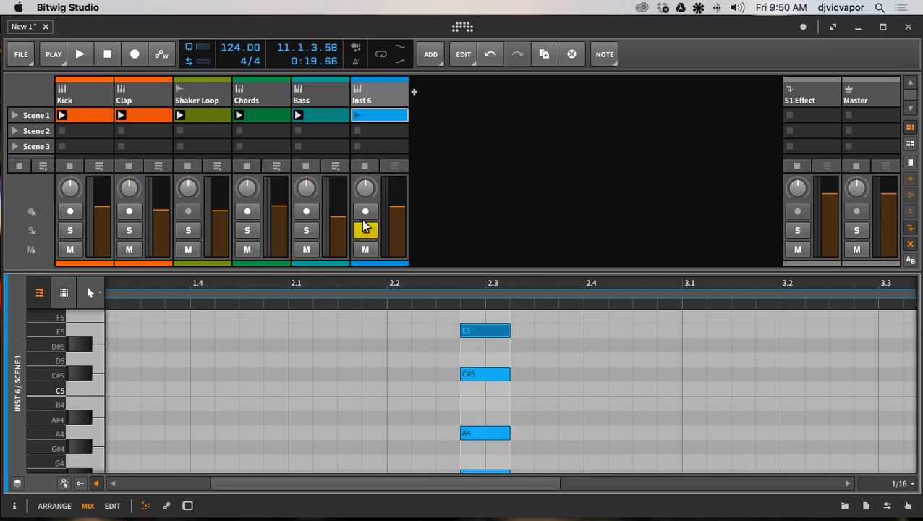
left_click(375, 106)
key("d")
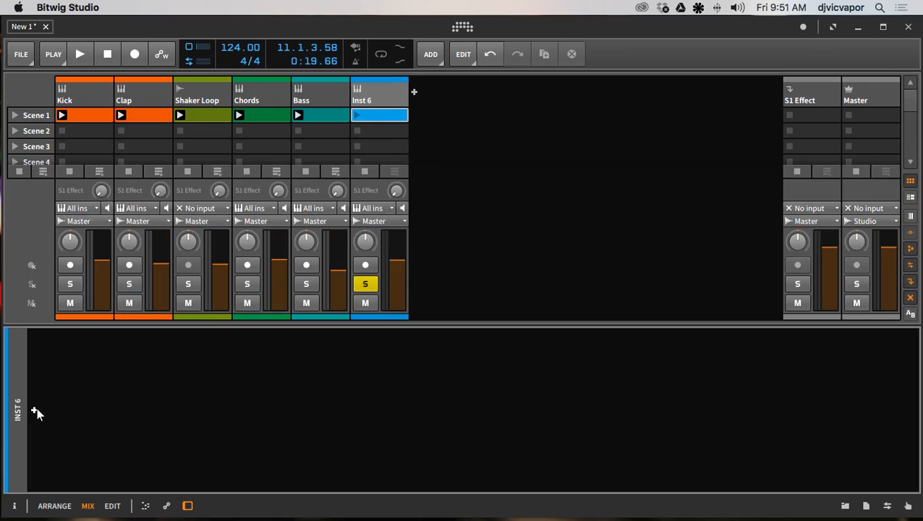
left_click(35, 409)
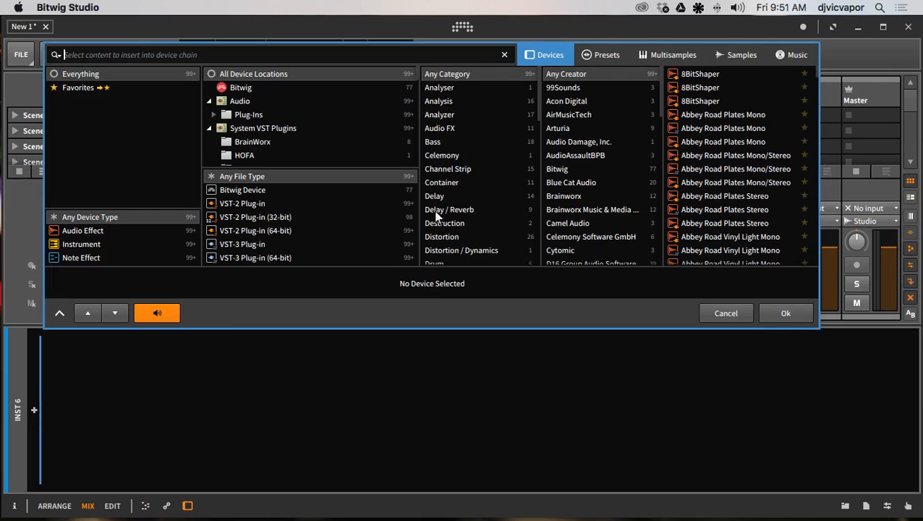
left_click(246, 87)
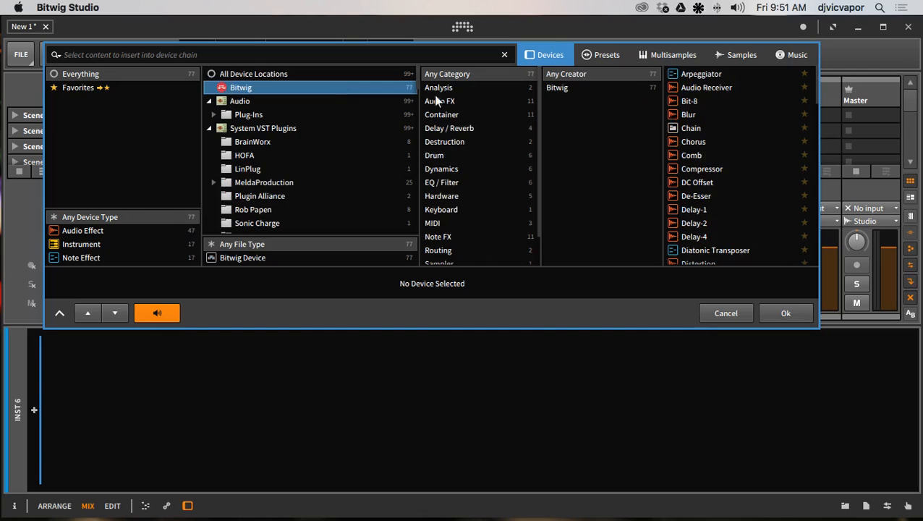
scroll(457, 209, "down", 2)
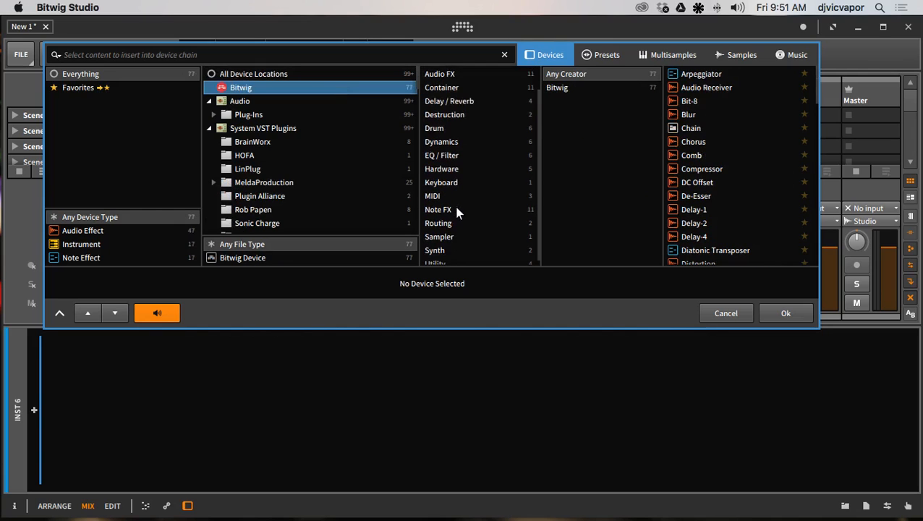
left_click(454, 250)
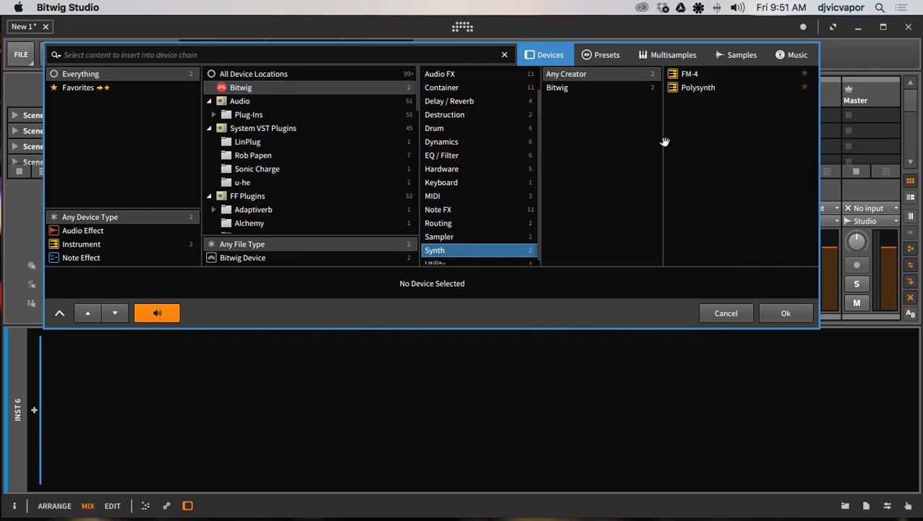
left_click(690, 87)
left_click(778, 311)
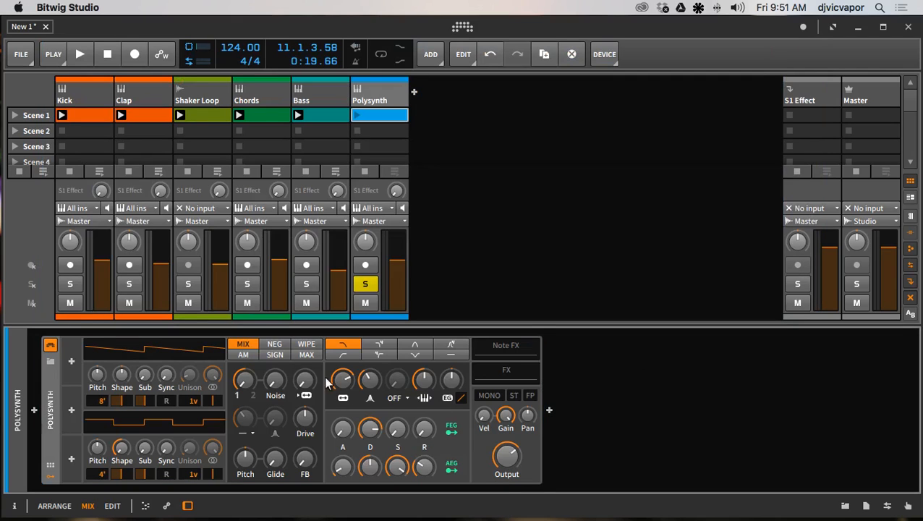
key("space")
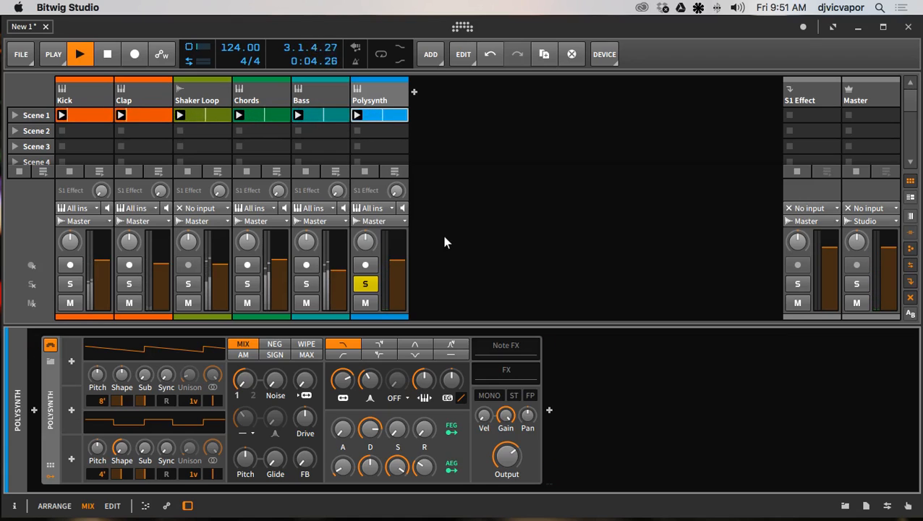
key("space")
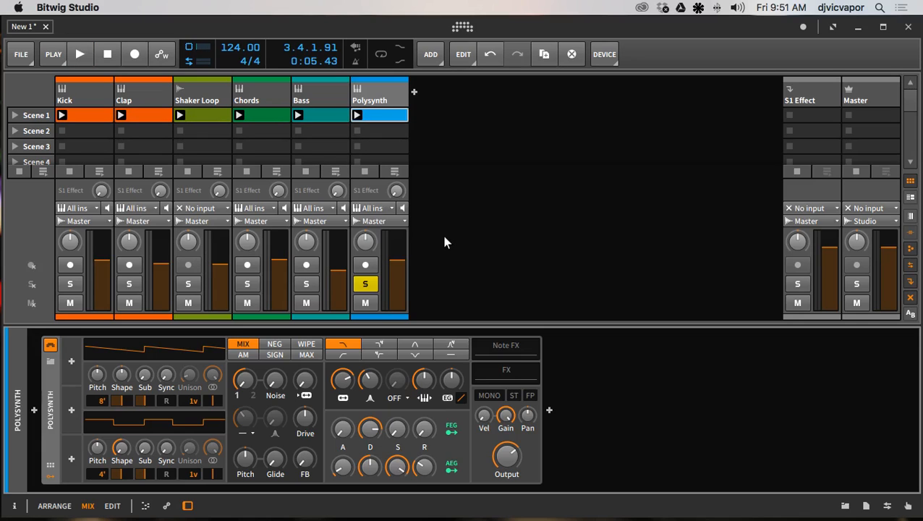
Show the clip in the drum editor and move all four chord notes one sixteenth earlier.
double_click(382, 118)
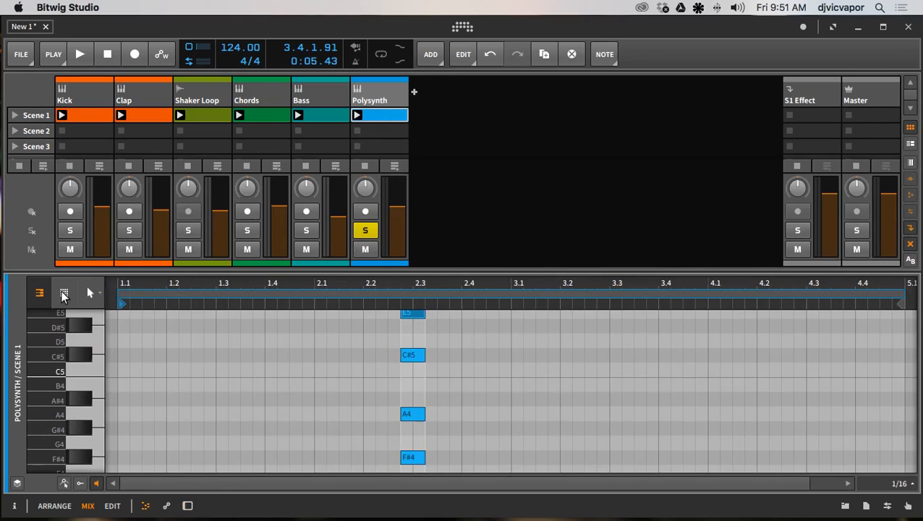
left_click(63, 292)
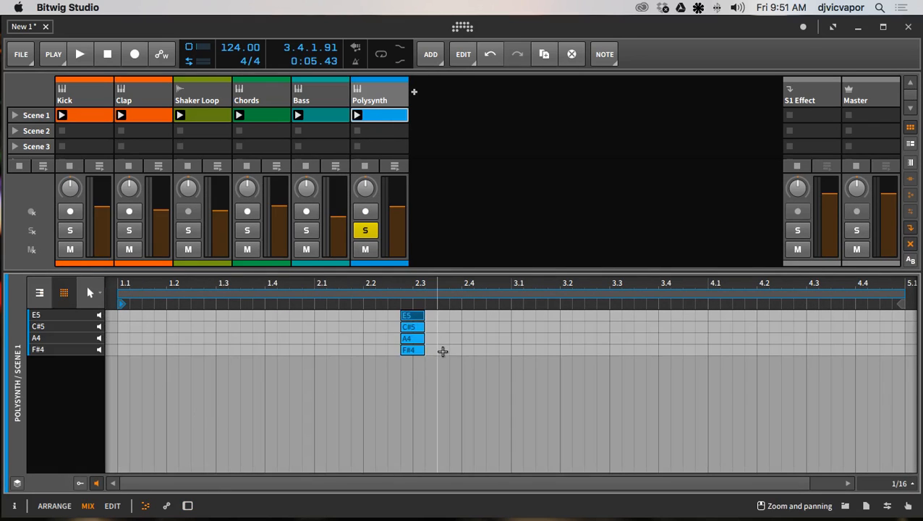
left_click_drag(441, 352, 409, 325)
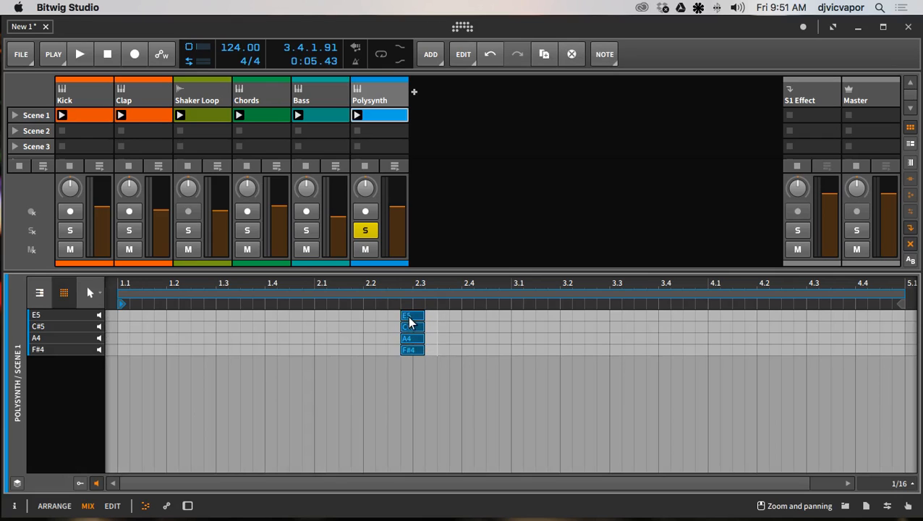
left_click_drag(409, 322, 403, 322)
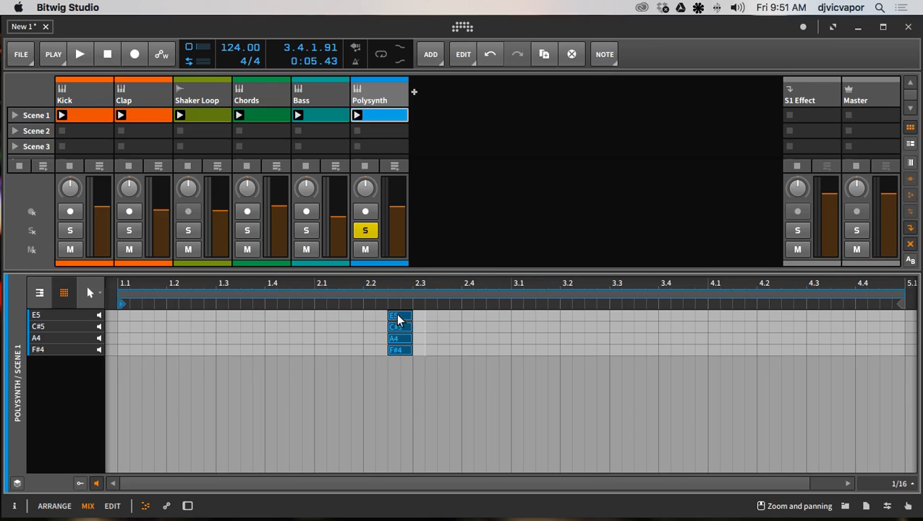
Play the chord with the Chords track also soloed, and shift all four notes one sixteenth later.
scroll(403, 329, "up", 3)
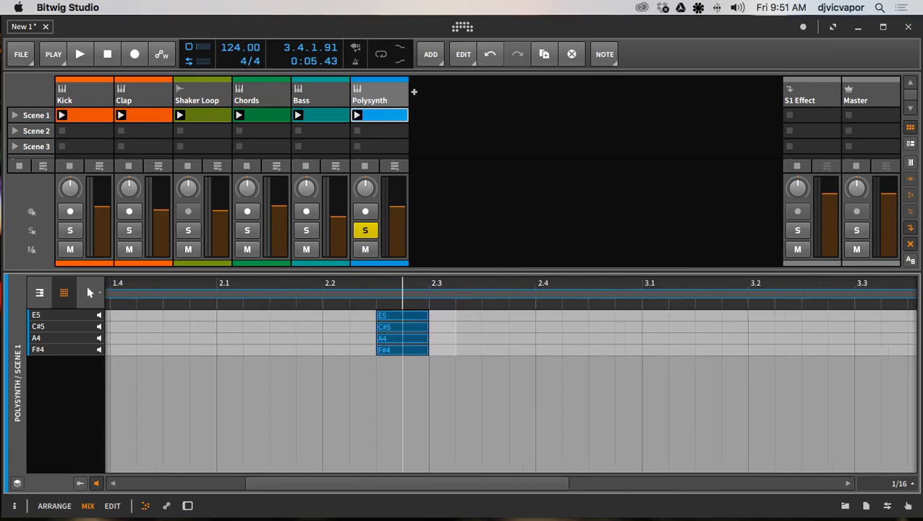
scroll(379, 329, "up", 3)
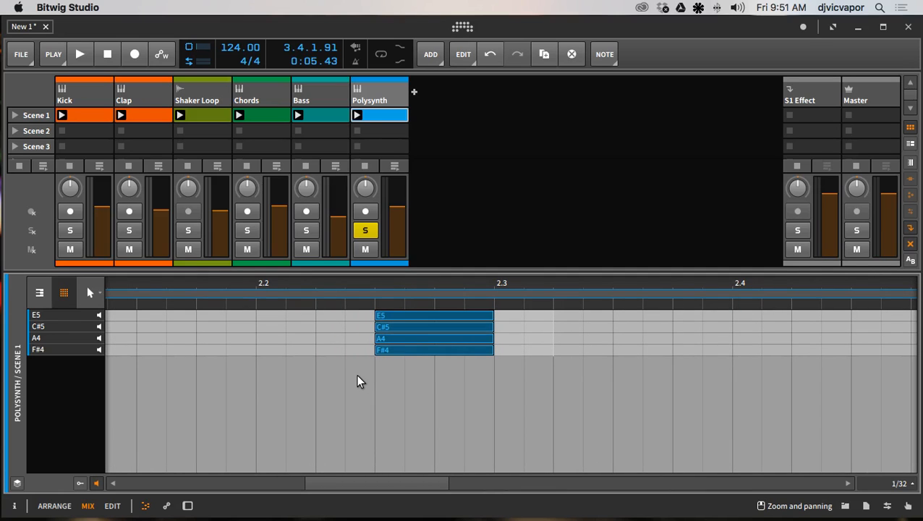
key("space")
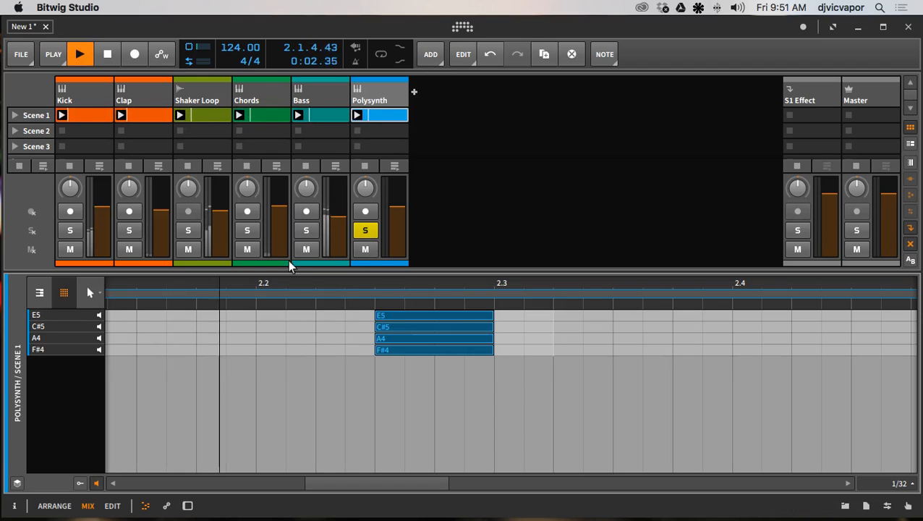
left_click(248, 232)
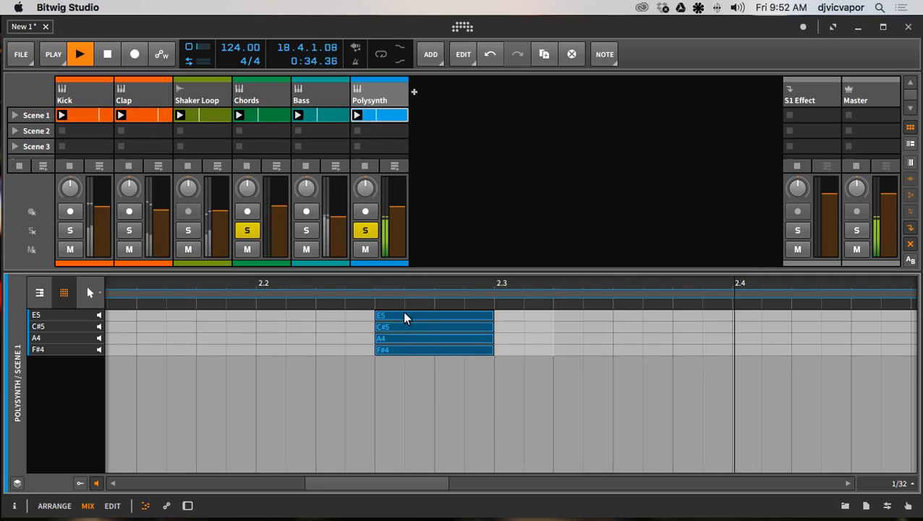
left_click_drag(404, 318, 455, 327)
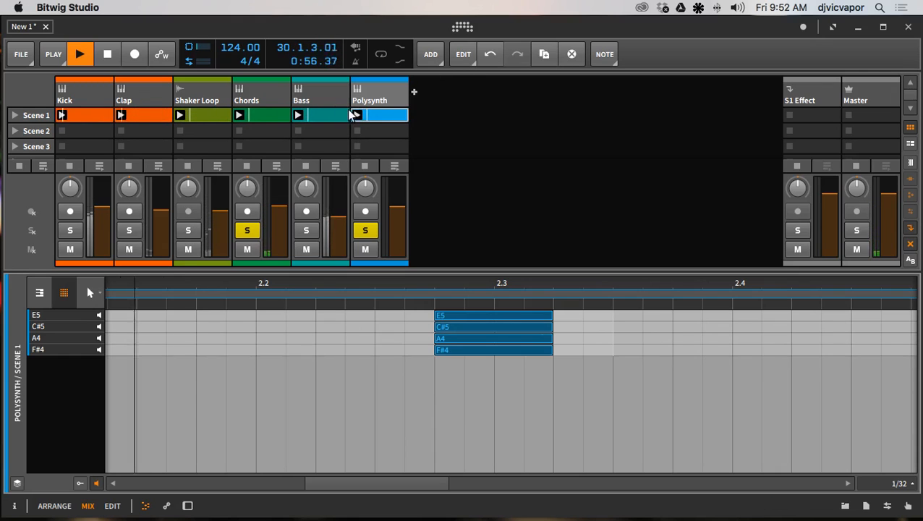
Stop playback and rename the Polysynth track as Stabs.
left_click(370, 100)
key("space")
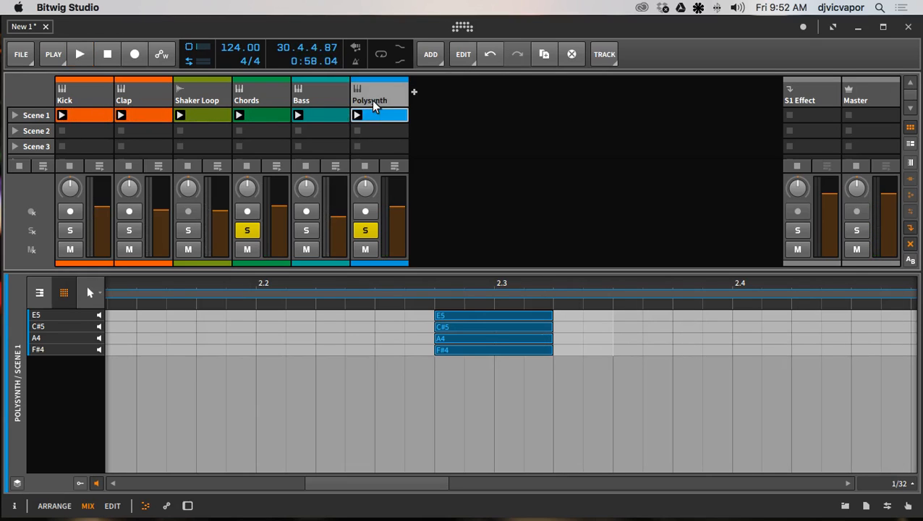
double_click(371, 101)
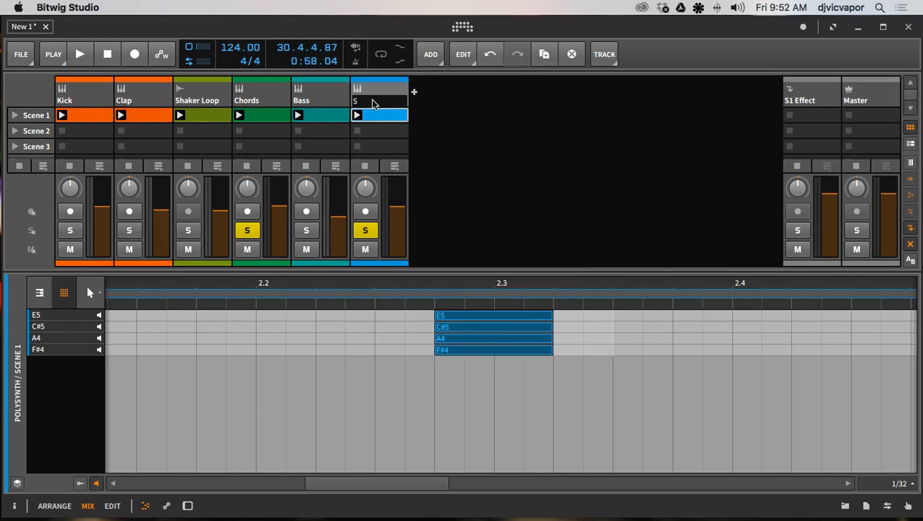
type("Stabs")
key("Return")
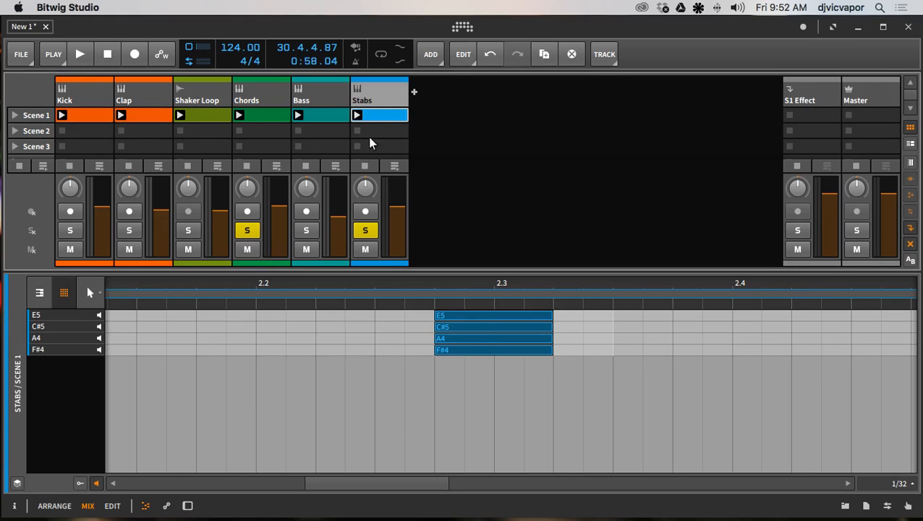
Start playback and browse presets for the Polysynth device on the Stabs track.
left_click(81, 54)
double_click(386, 99)
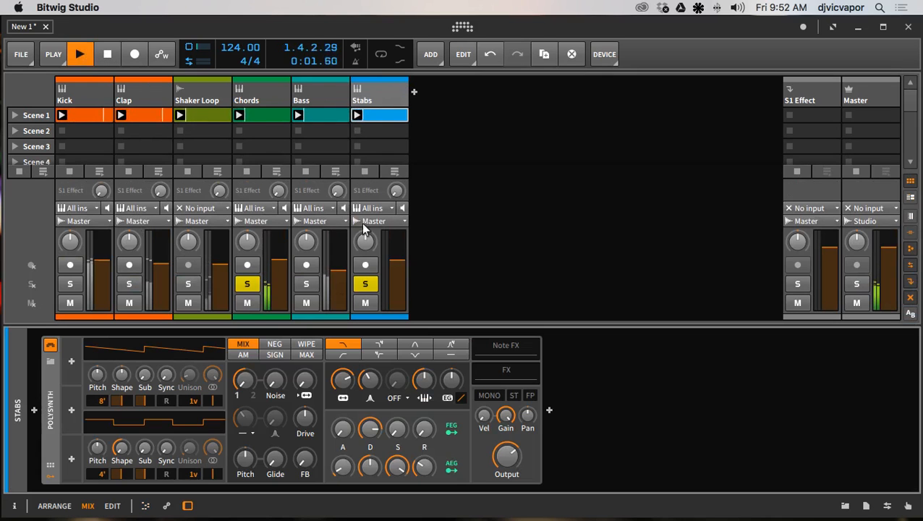
left_click(50, 361)
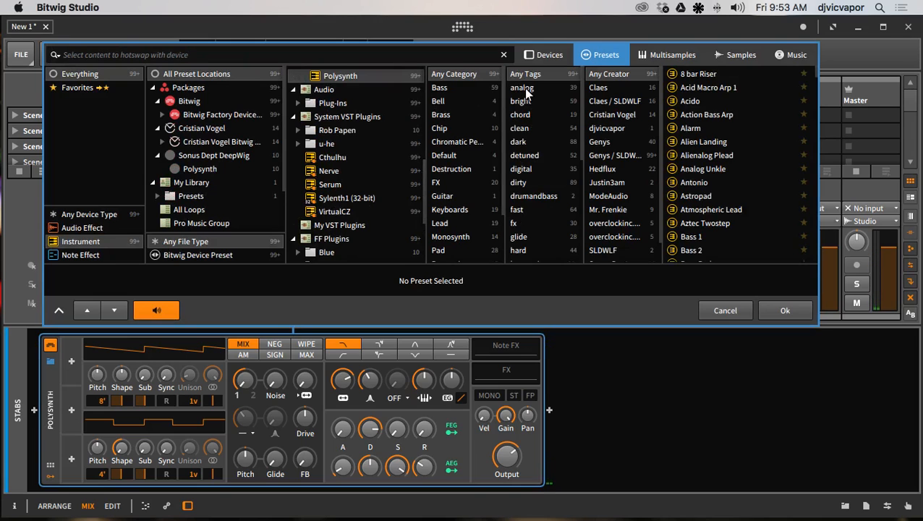
Filter the Polysynth presets by the chord tag and audition Bended Chord.
left_click(517, 114)
left_click(711, 75)
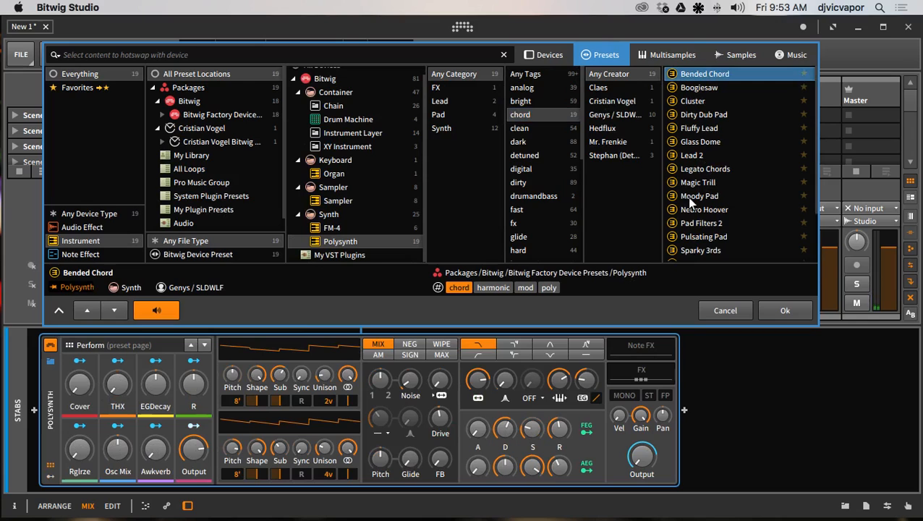
scroll(689, 191, "down", 5)
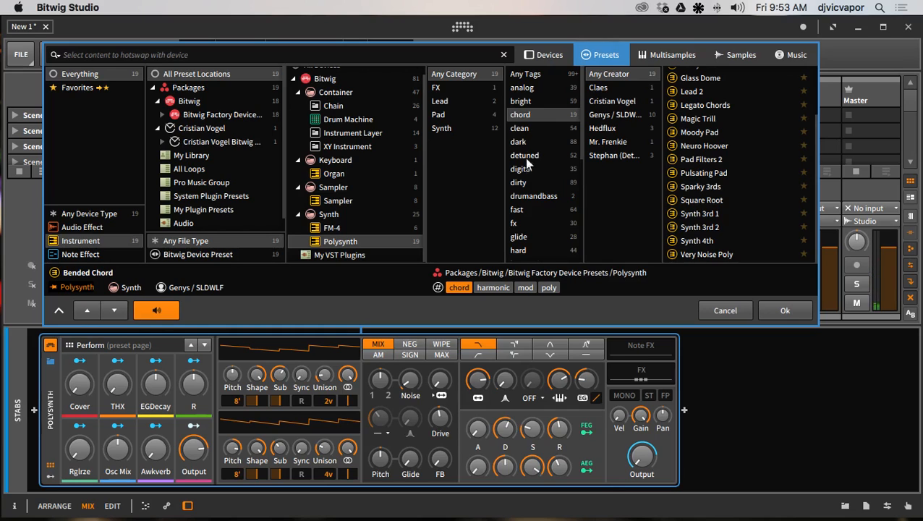
Switch the preset filter to the layered tag and audition Alien Landing and Shimmer.
scroll(527, 209, "down", 3)
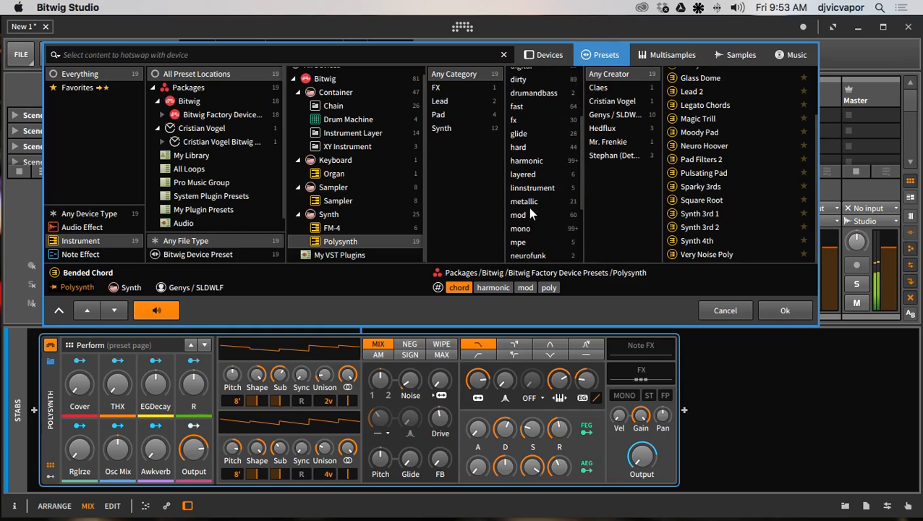
left_click(527, 174)
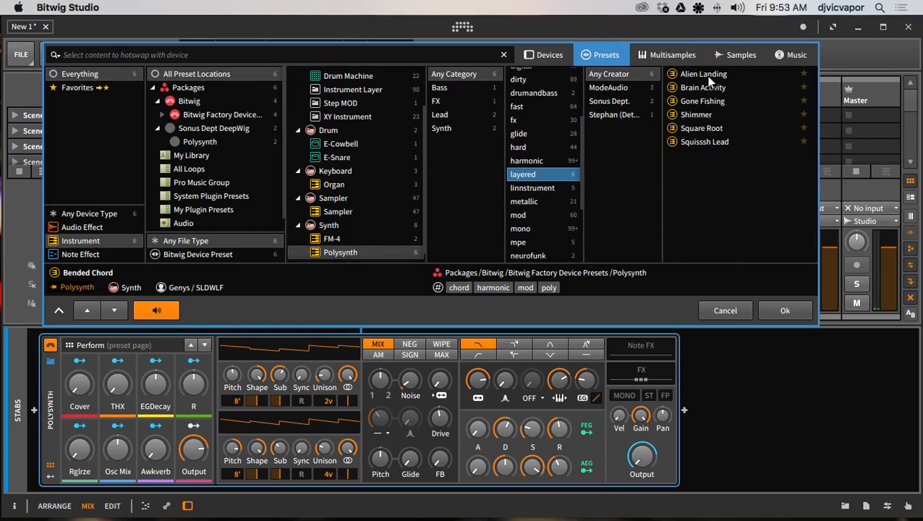
left_click(709, 76)
left_click(704, 117)
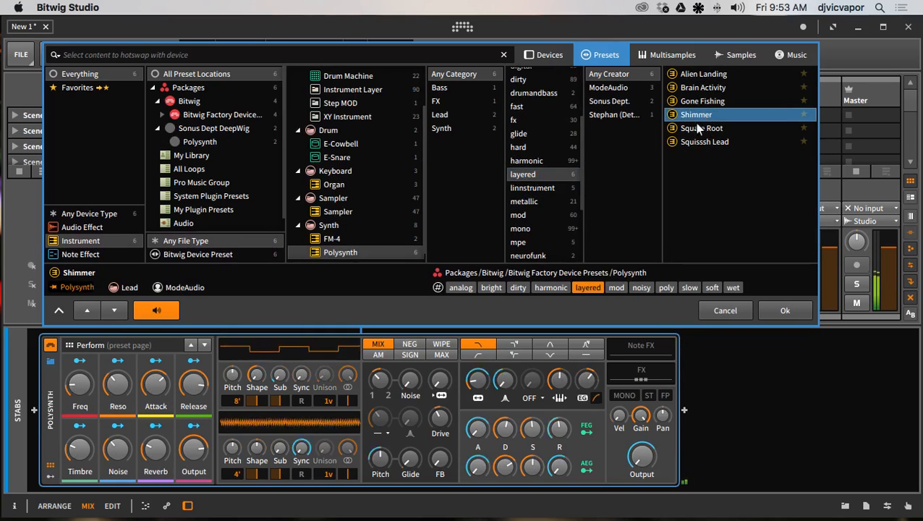
Filter the presets by the linnstrument tag and audition Filterbowl, Bigstringsynth, Simple Synth and Wisdomer.
left_click(538, 192)
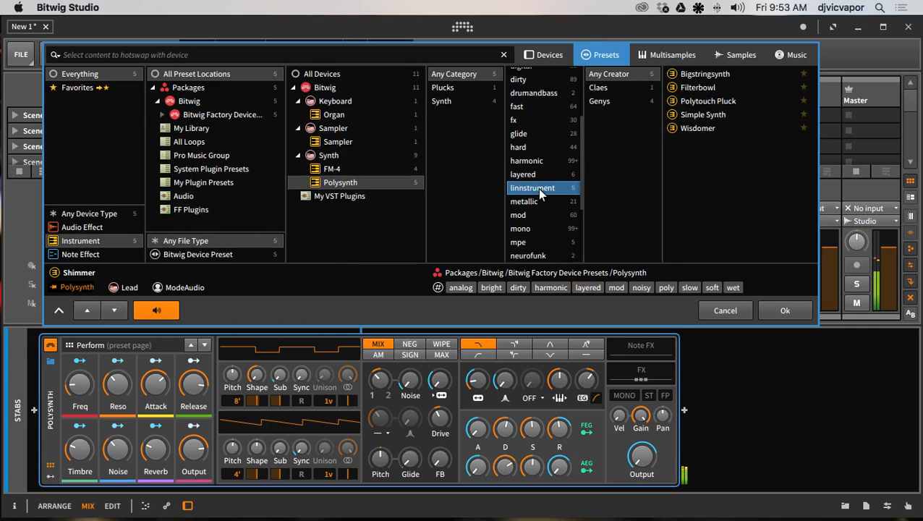
left_click(692, 87)
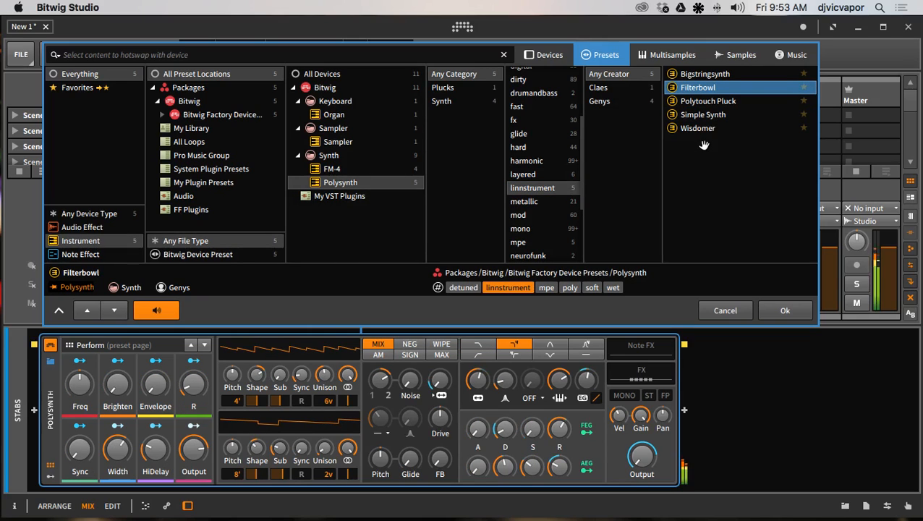
left_click(709, 76)
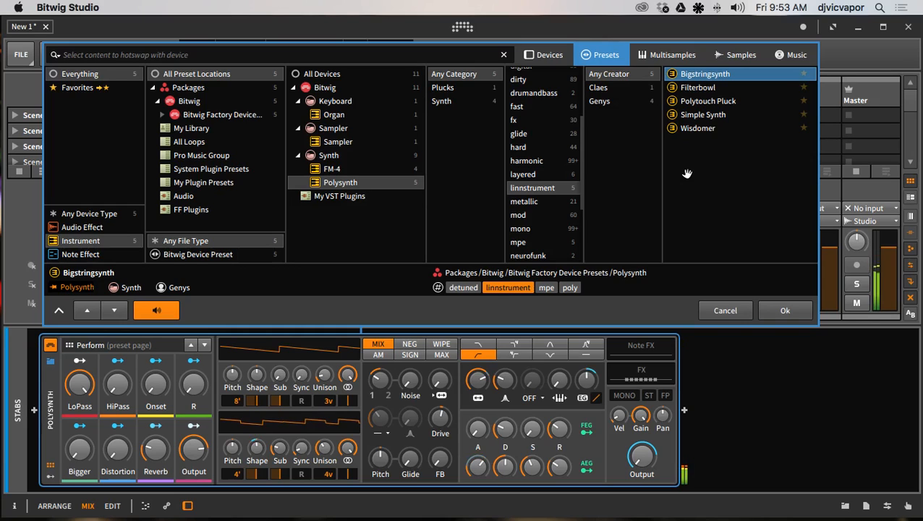
left_click(693, 116)
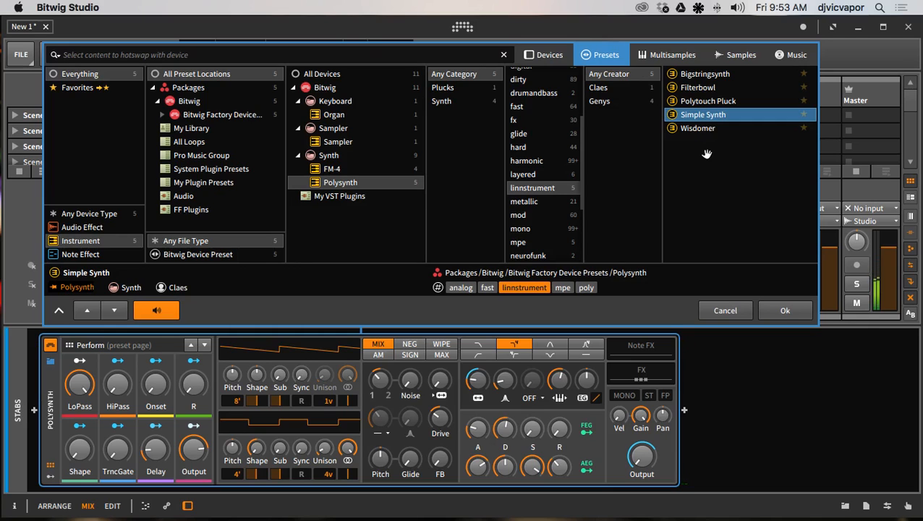
key("Down")
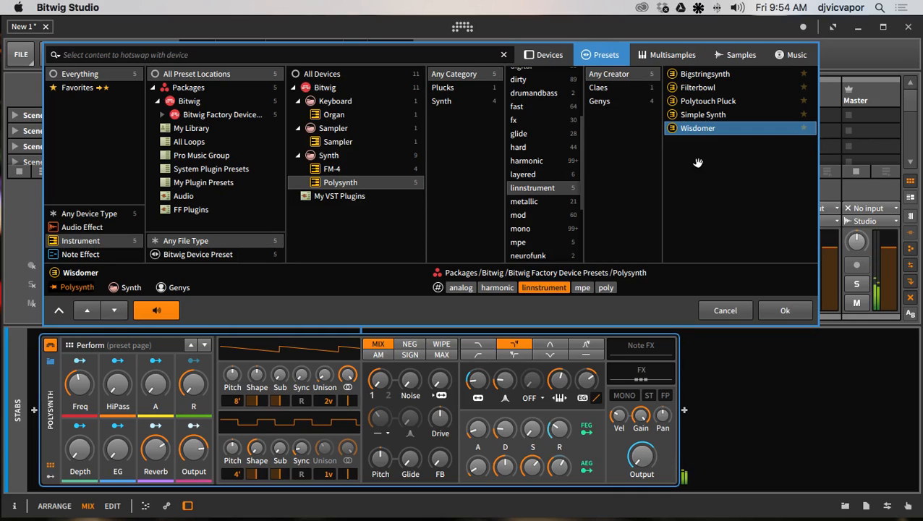
Audition the layered preset Square Root and list the neurofunk presets.
left_click(536, 174)
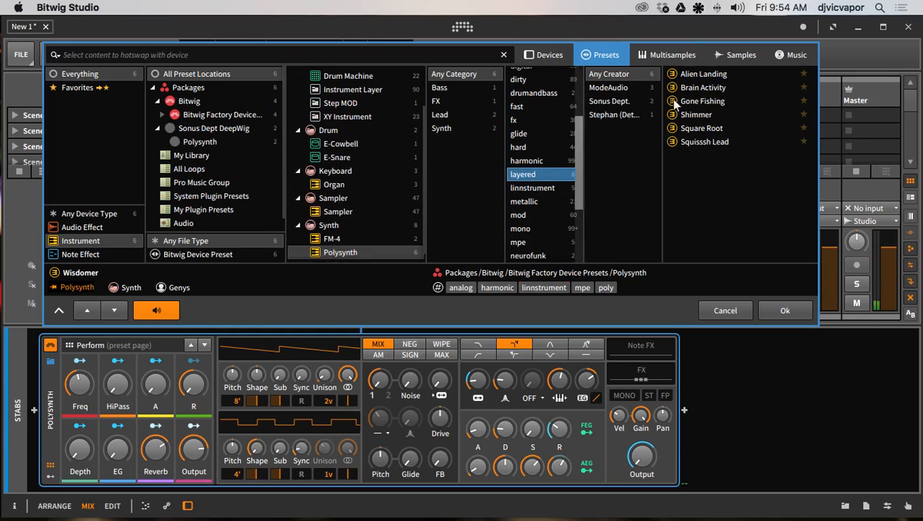
left_click(689, 133)
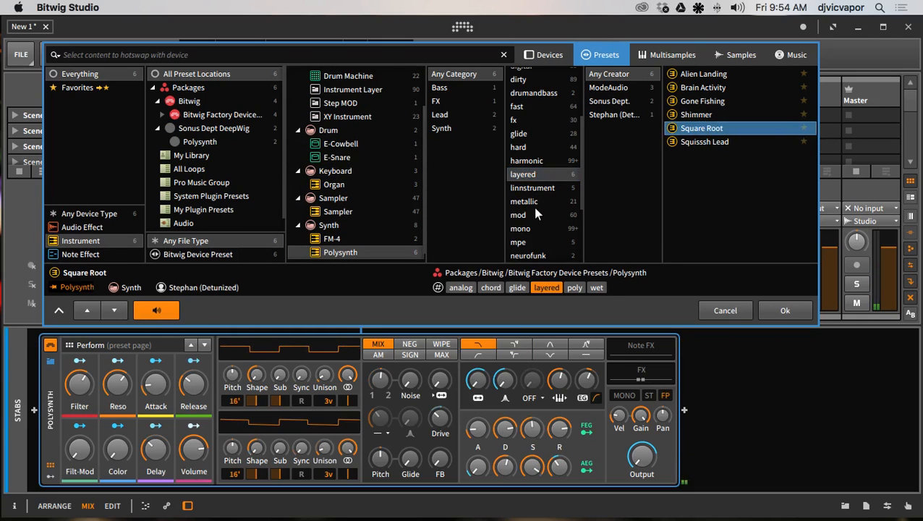
scroll(535, 209, "down", 1)
left_click(528, 242)
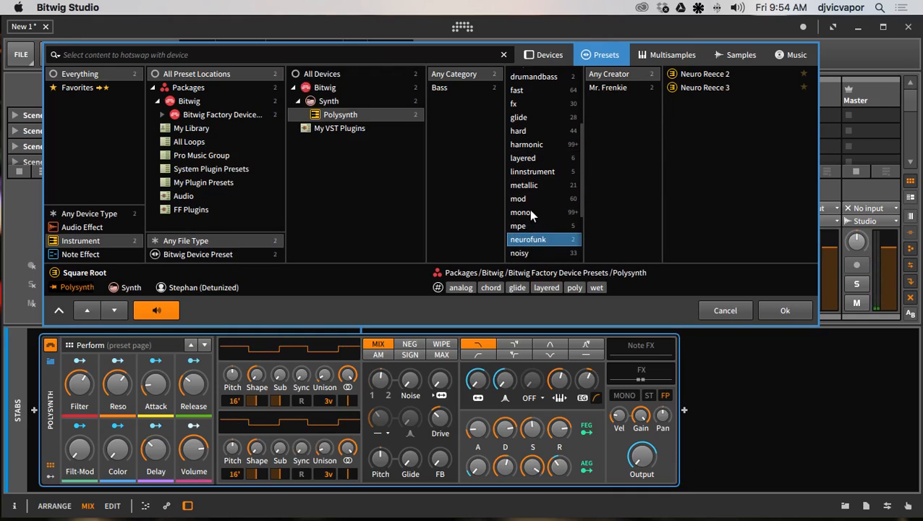
Look through the presets tagged mono and audition Monowobbla.
left_click(528, 211)
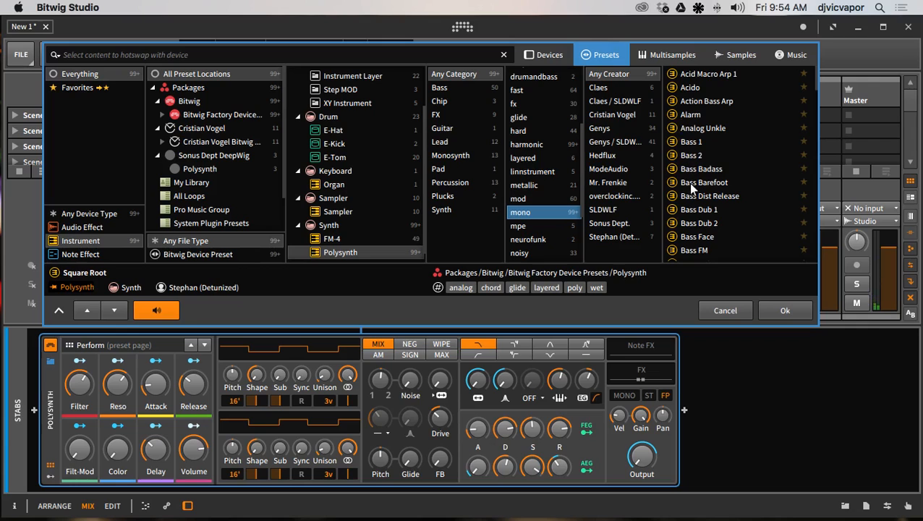
scroll(689, 184, "down", 10)
scroll(690, 188, "down", 5)
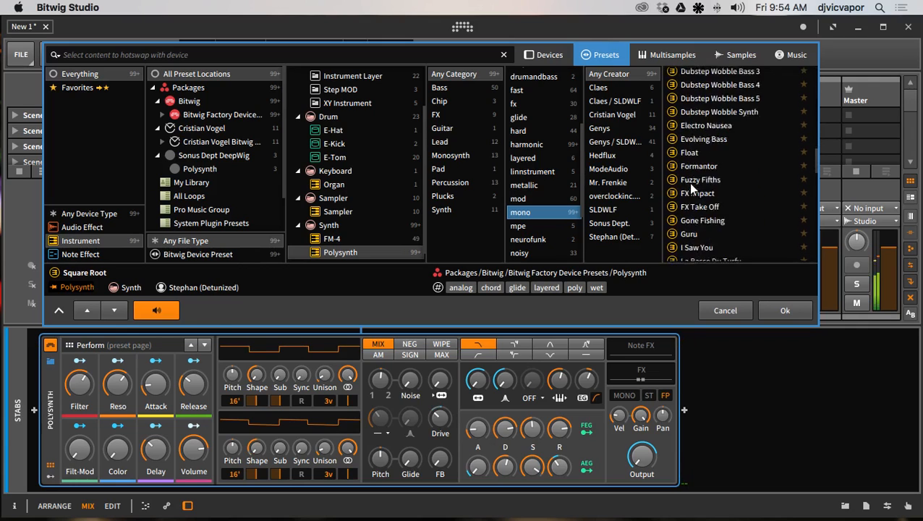
scroll(689, 186, "down", 6)
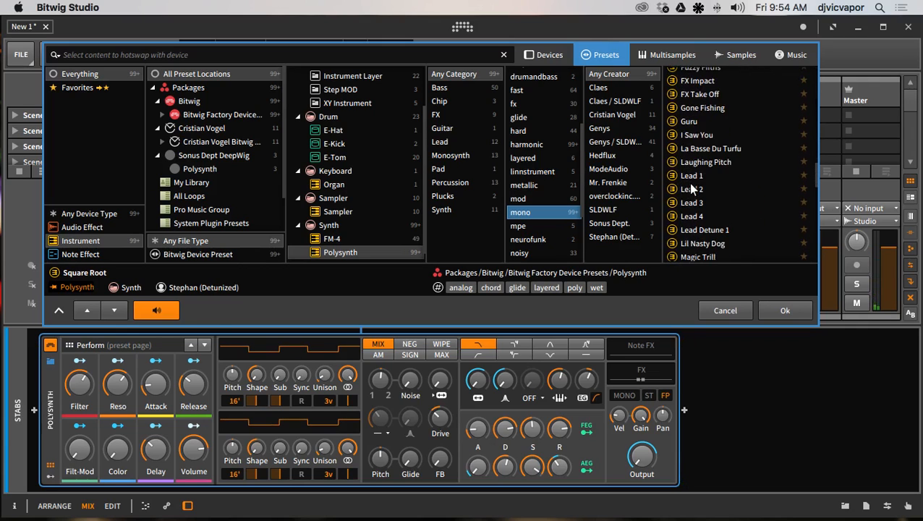
scroll(689, 195, "down", 3)
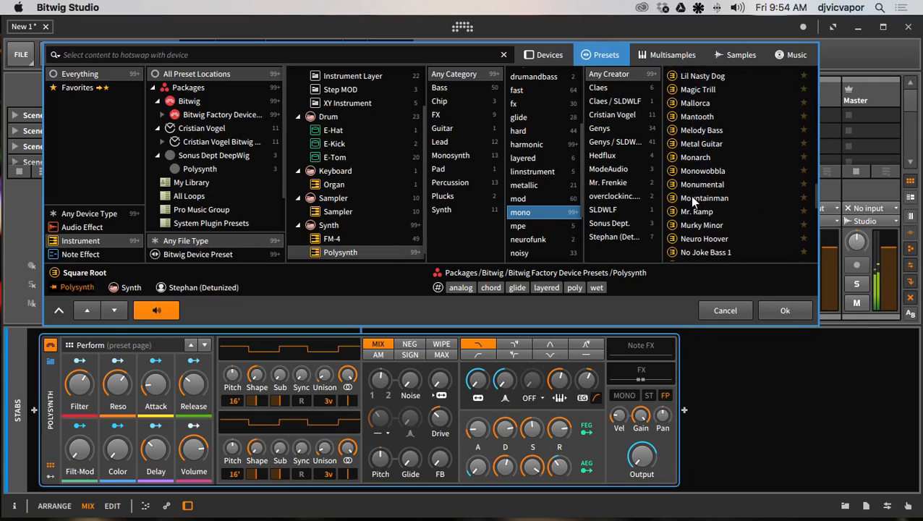
left_click(698, 171)
scroll(744, 203, "down", 4)
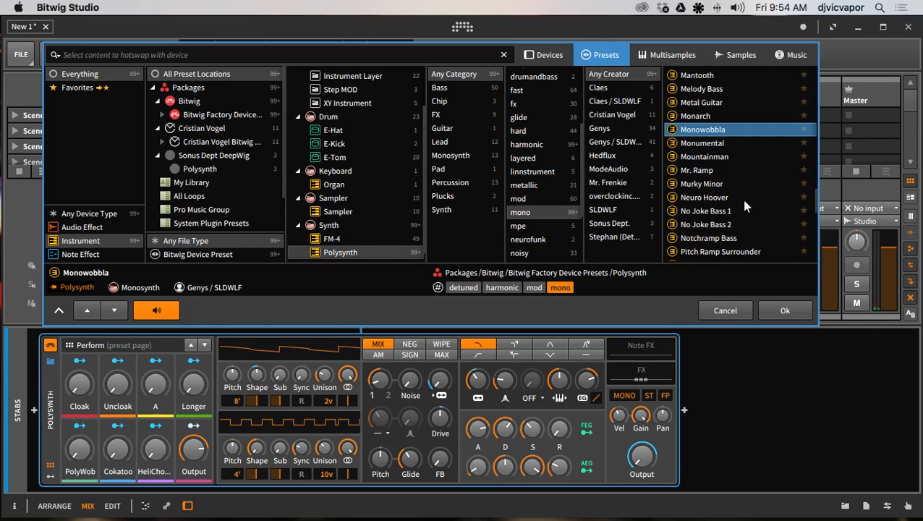
scroll(741, 199, "down", 8)
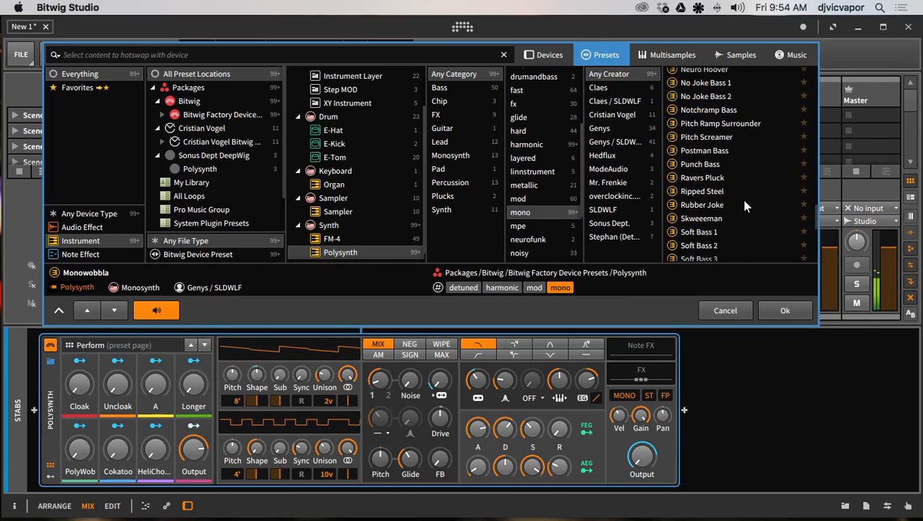
scroll(718, 191, "down", 6)
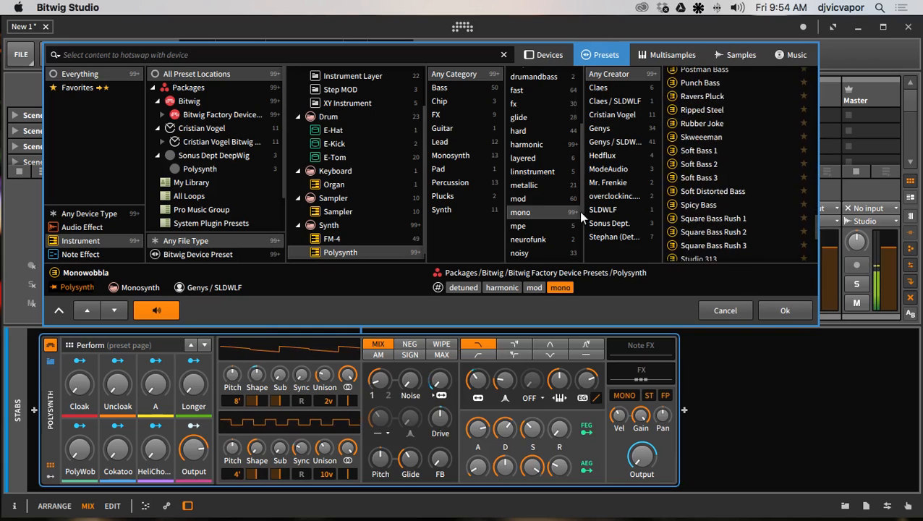
Filter the presets by the harmonic tag and load Plucktech onto the Stabs track's Polysynth.
left_click(536, 157)
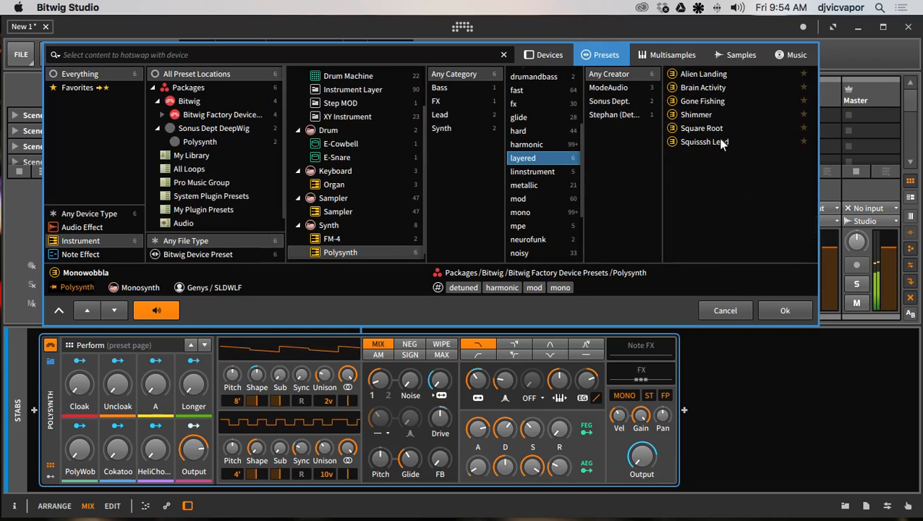
left_click(529, 144)
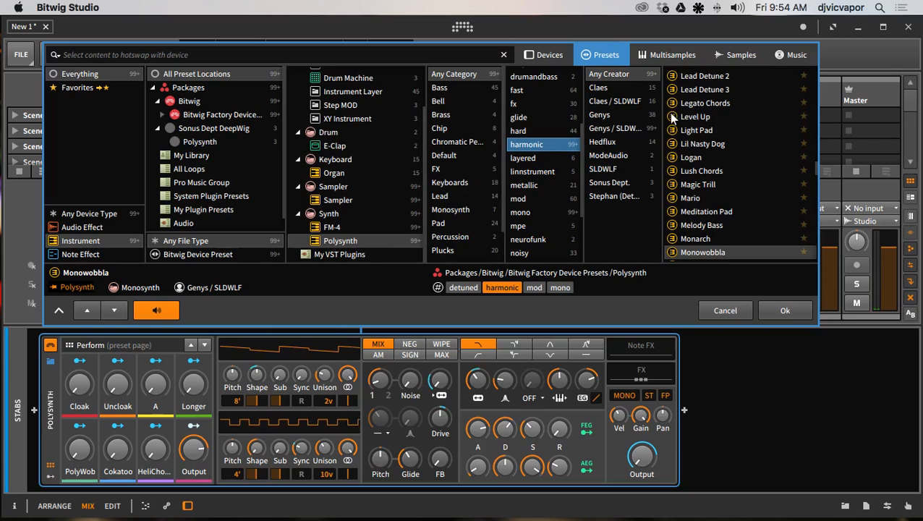
scroll(687, 195, "down", 10)
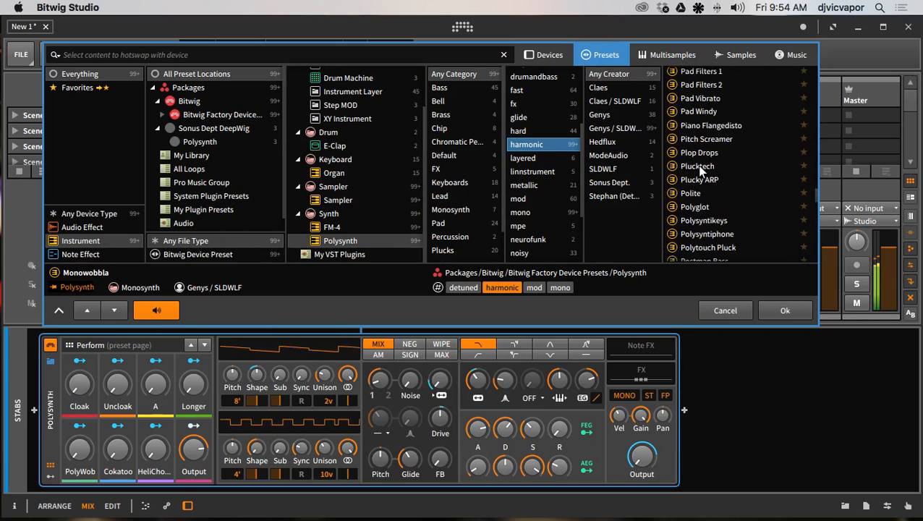
left_click(696, 165)
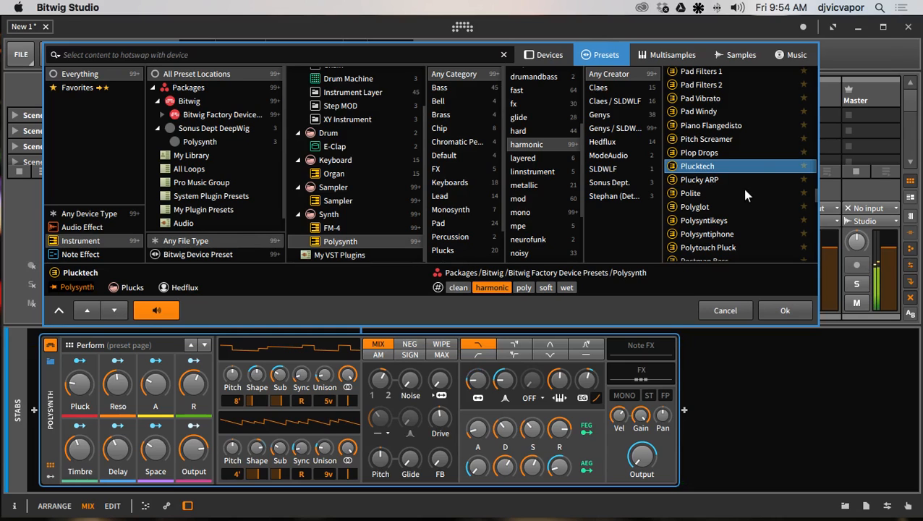
left_click(773, 309)
Turn the Plucktech preset's Delay macro fully down and reduce its Reso and Space macros.
mouse_move(118, 450)
left_mouse_down()
mouse_move(118, 433)
mouse_move(118, 443)
left_mouse_up()
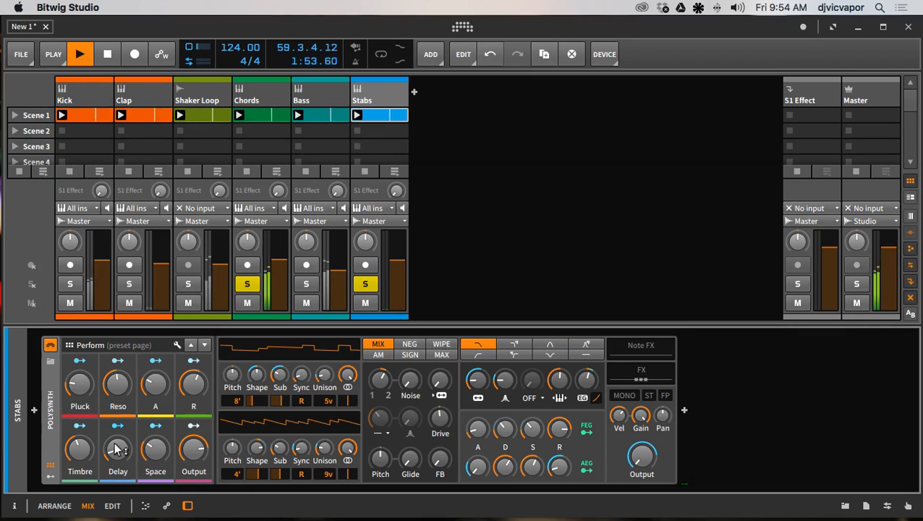
left_click_drag(124, 383, 91, 382)
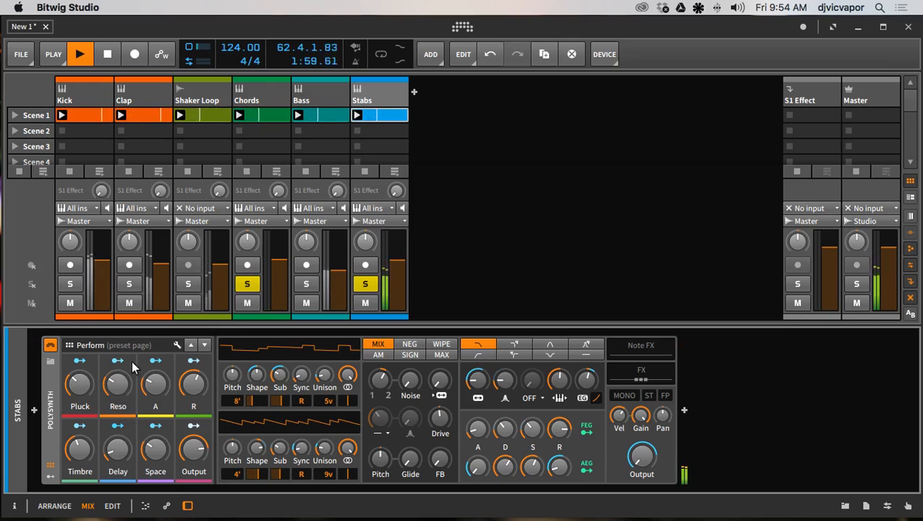
left_click_drag(123, 440, 154, 478)
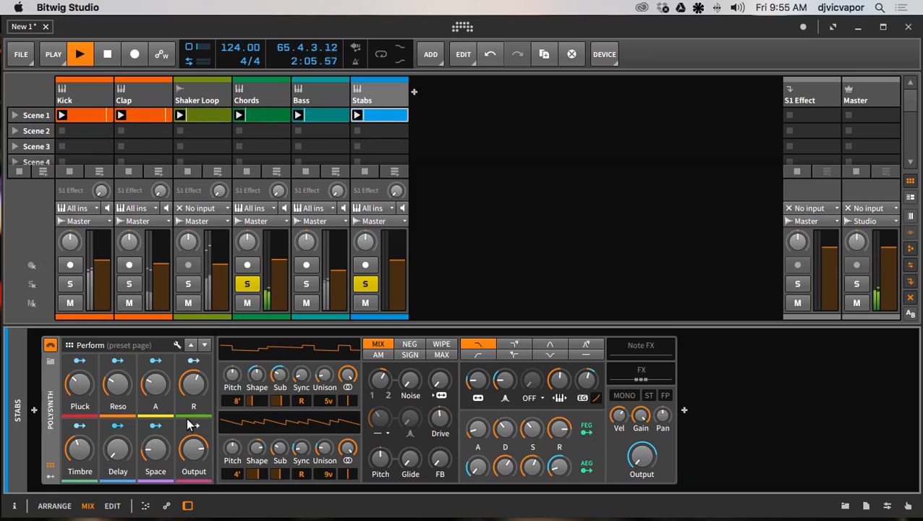
left_click_drag(190, 383, 191, 387)
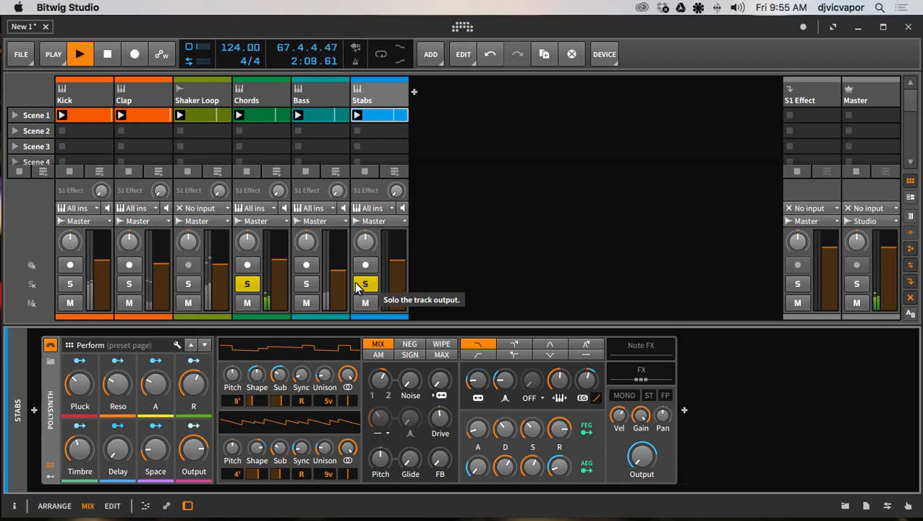
left_click(50, 362)
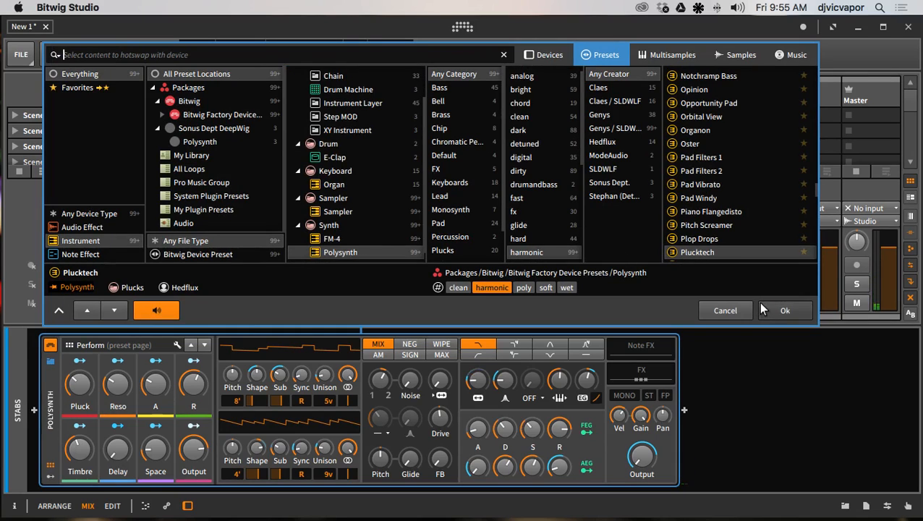
left_click(777, 309)
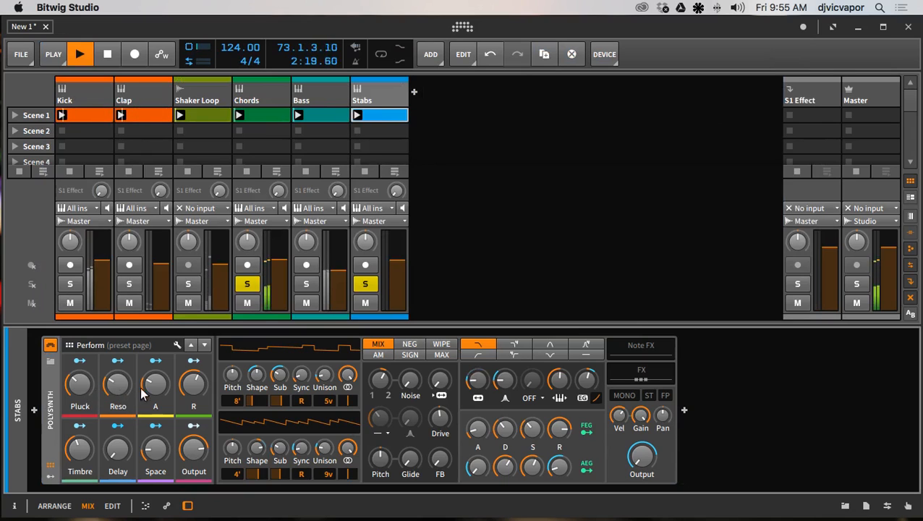
Unsolo the Stabs and Chords tracks and lower the Stabs volume slightly against the full mix, ending with playback stopped.
left_click(366, 287)
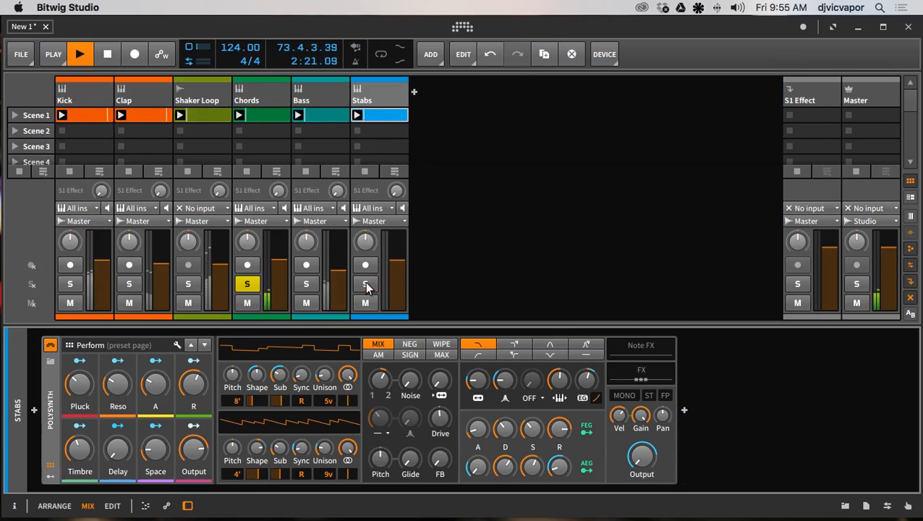
left_click(254, 284)
left_click_drag(398, 264, 400, 271)
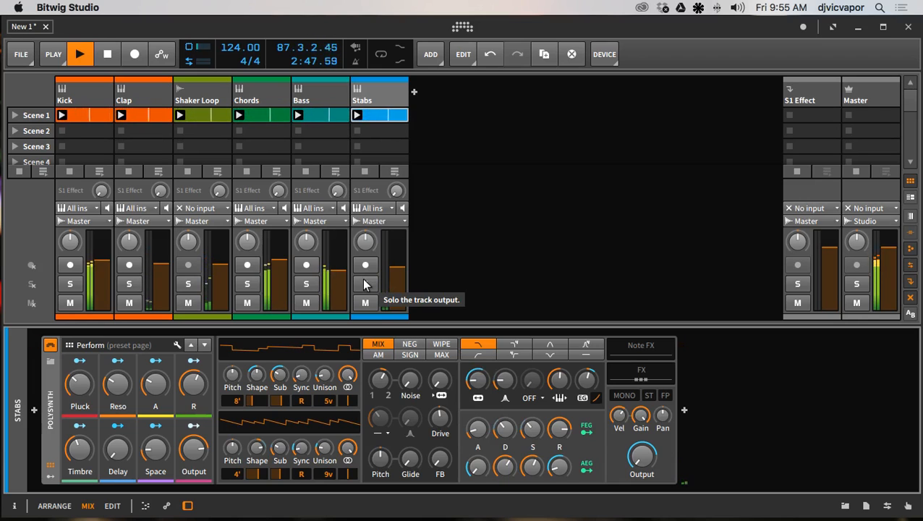
key("space")
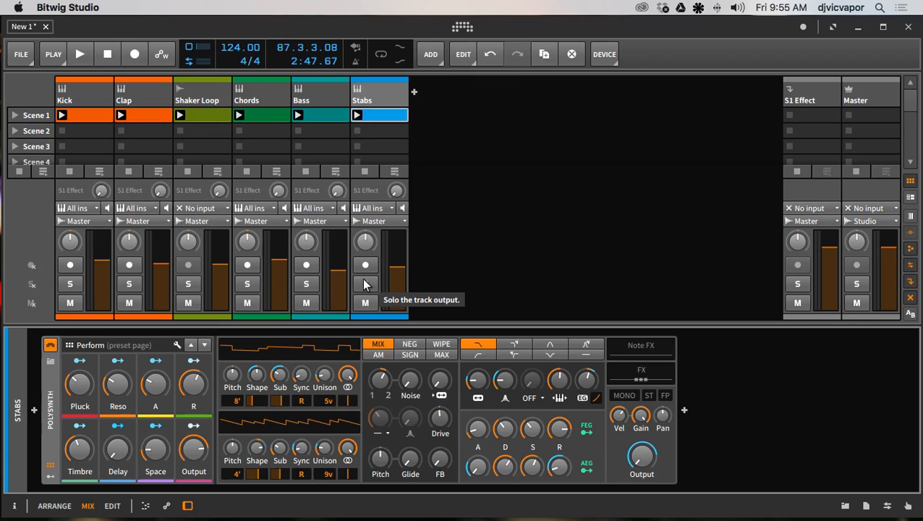
With the full mix playing, audition the harmonic preset Piano Flangedisto on the Stabs track's Polysynth.
key("space")
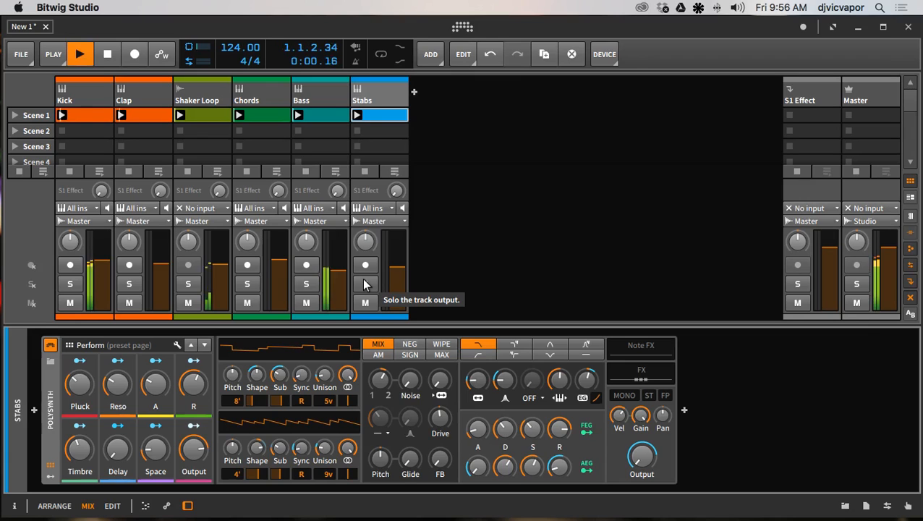
left_click(50, 364)
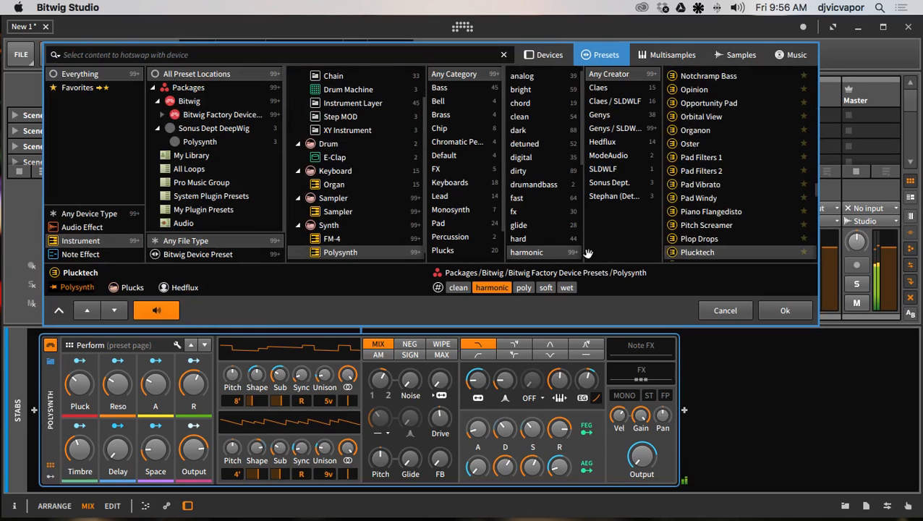
left_click(692, 213)
scroll(735, 216, "down", 1)
scroll(736, 215, "down", 5)
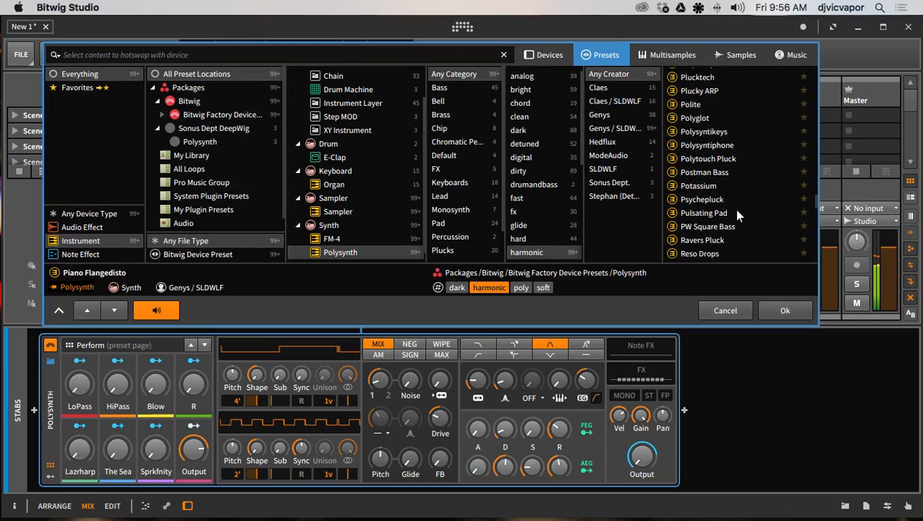
scroll(736, 215, "up", 3)
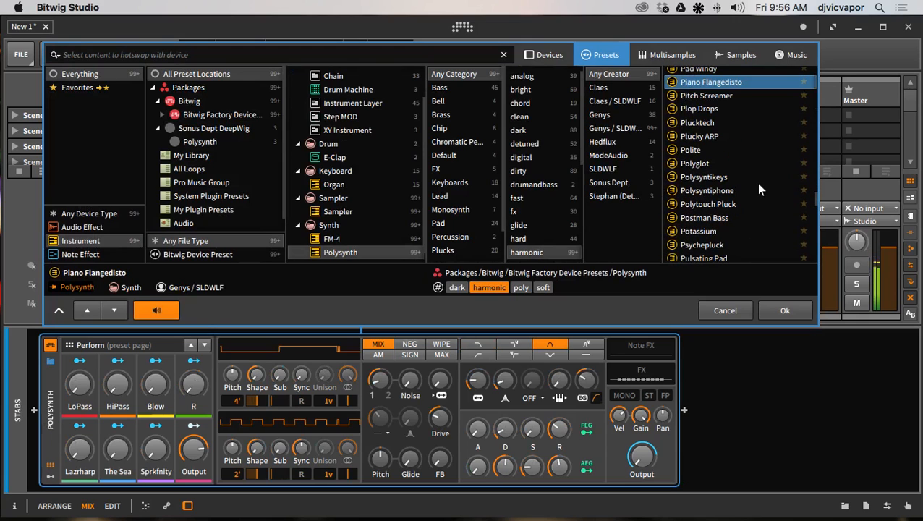
Audition the Polysyntikeys and Reversed Strings presets on the Stabs Polysynth against the playing mix.
left_click(720, 179)
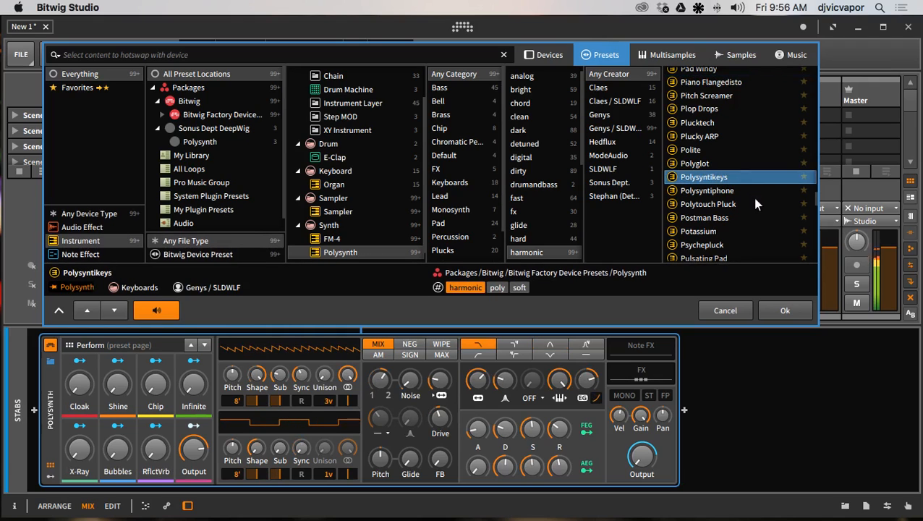
scroll(751, 198, "down", 2)
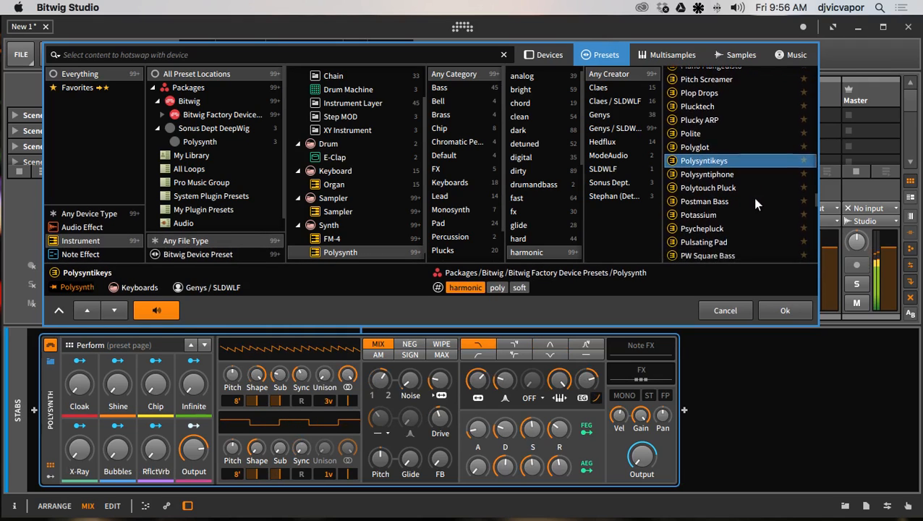
scroll(751, 197, "down", 5)
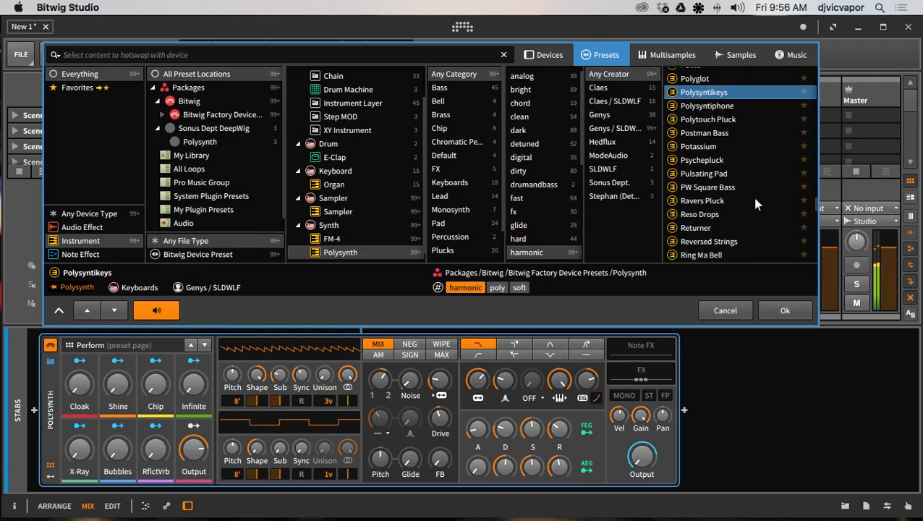
scroll(752, 197, "down", 3)
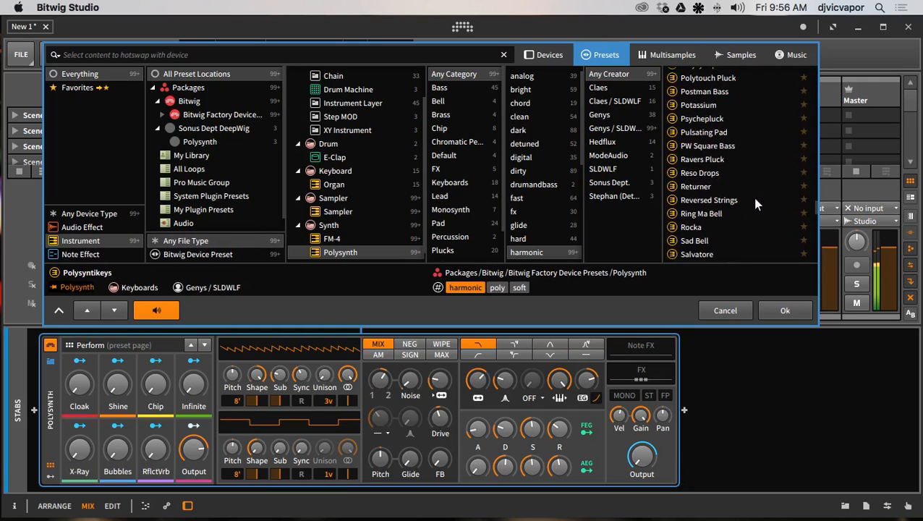
left_click(735, 198)
scroll(773, 193, "down", 3)
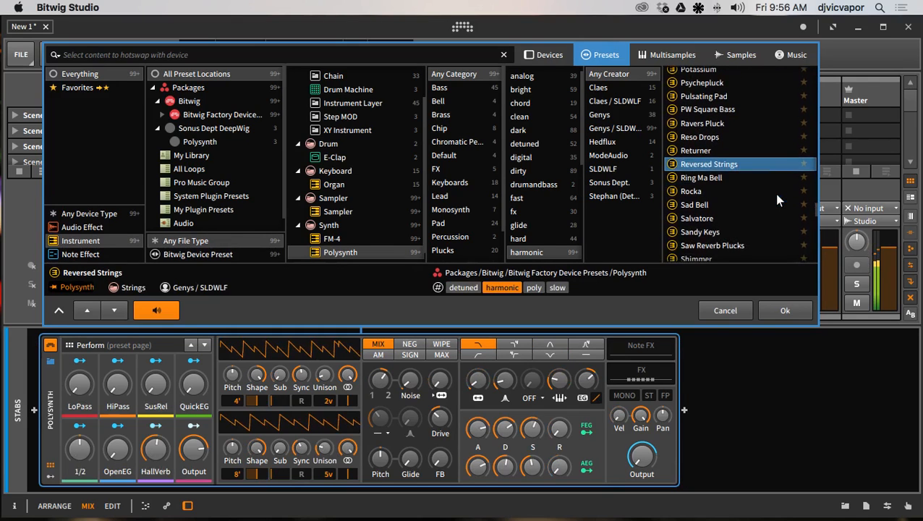
scroll(775, 195, "down", 2)
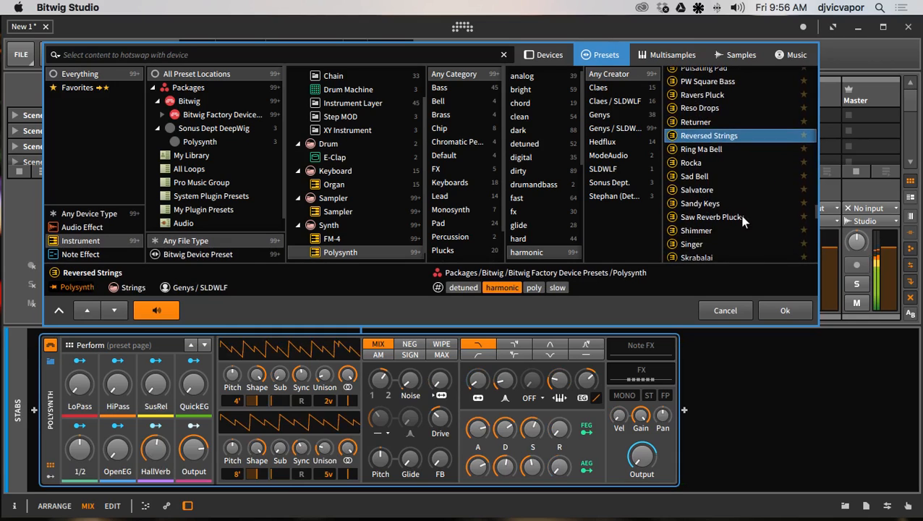
Audition Saw Reverb Plucks and look through the surrounding harmonic presets for another candidate.
left_click(752, 211)
scroll(754, 202, "down", 4)
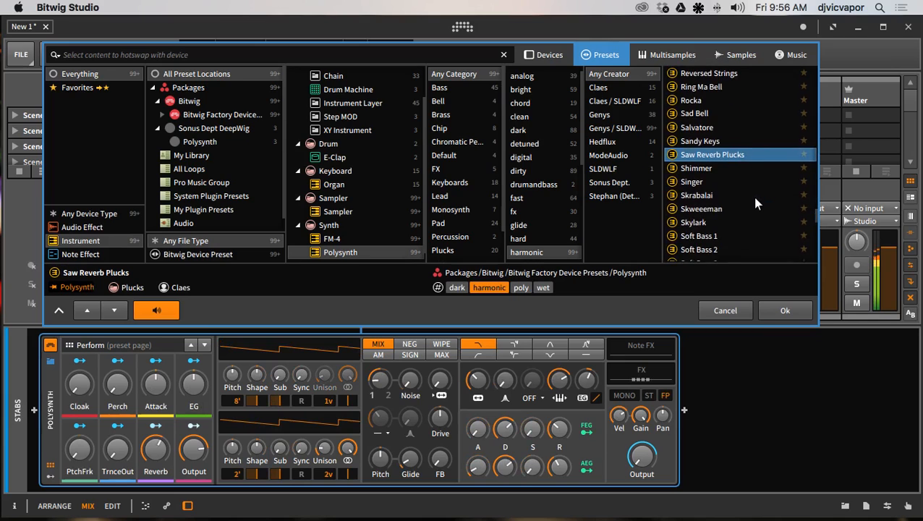
scroll(754, 202, "down", 8)
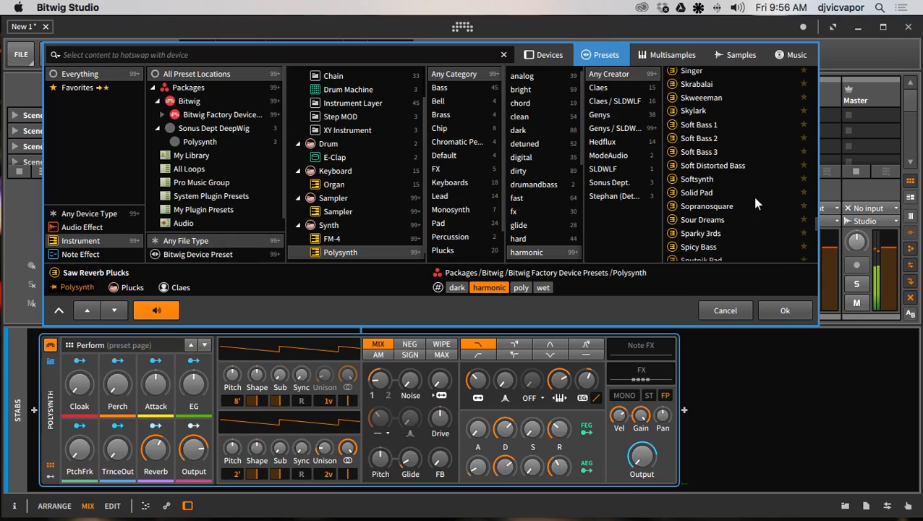
scroll(752, 196, "up", 12)
scroll(752, 197, "down", 1)
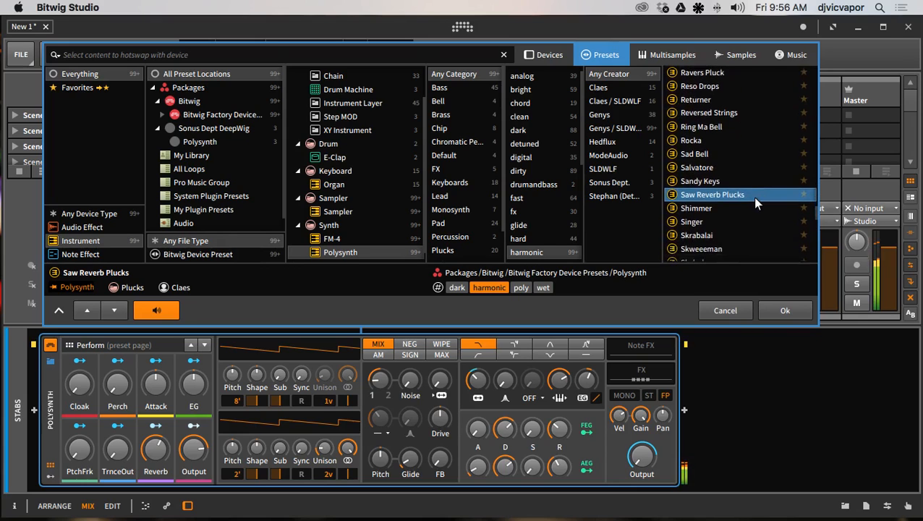
scroll(752, 196, "down", 2)
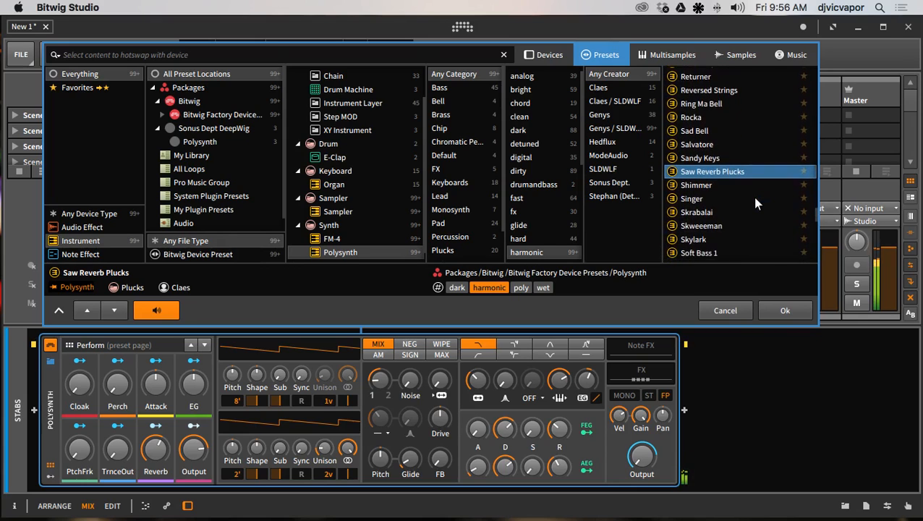
scroll(752, 197, "down", 2)
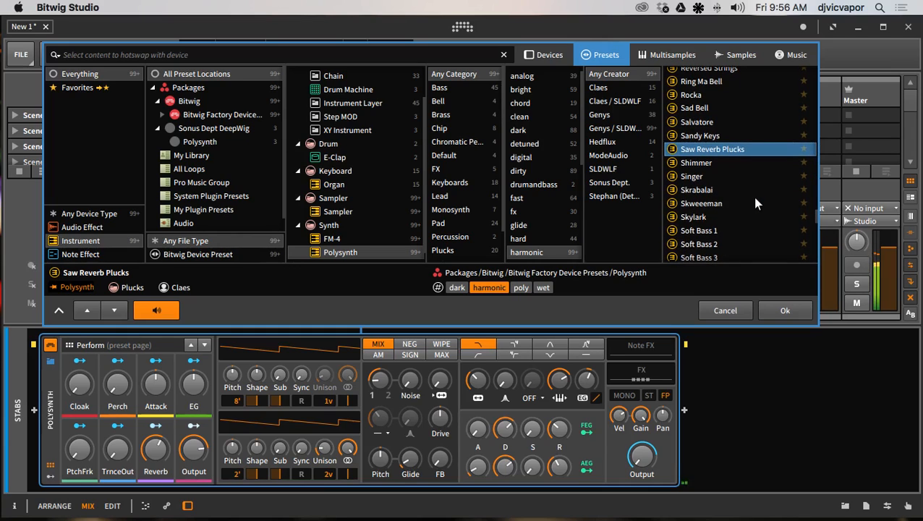
scroll(752, 197, "down", 4)
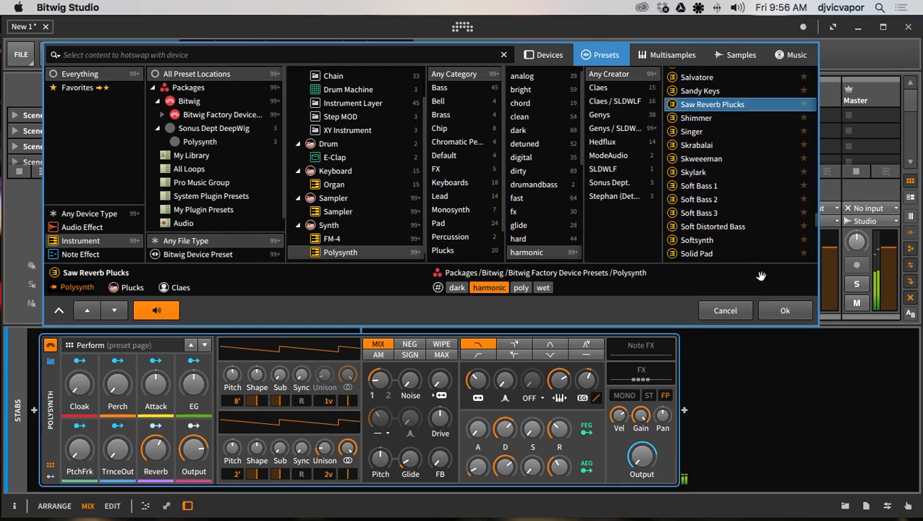
scroll(735, 193, "down", 2)
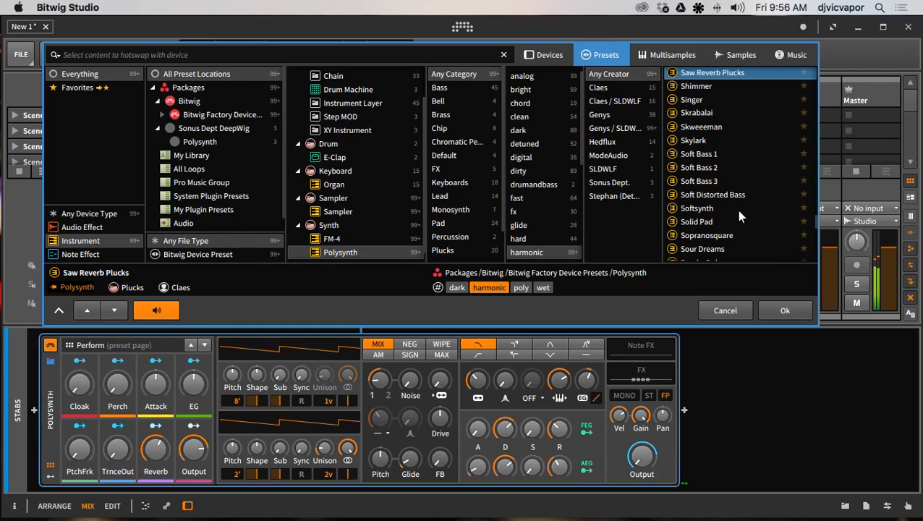
Audition Softsynth, then load the Sour Dreams preset onto the Stabs track's Polysynth.
left_click(737, 208)
scroll(754, 188, "down", 4)
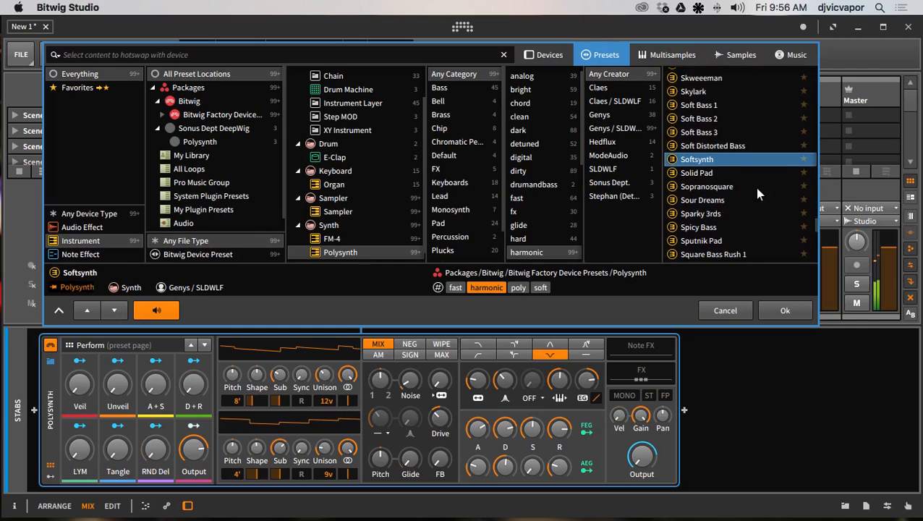
left_click(741, 199)
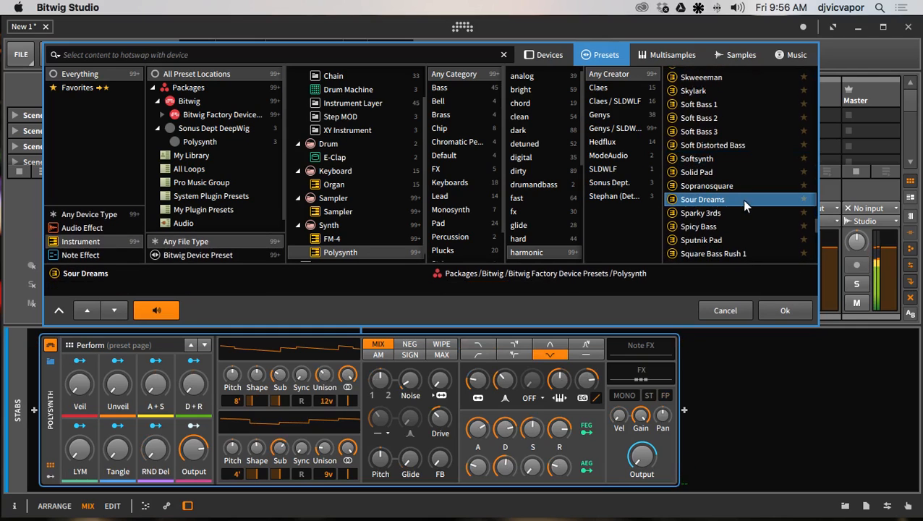
scroll(765, 189, "down", 4)
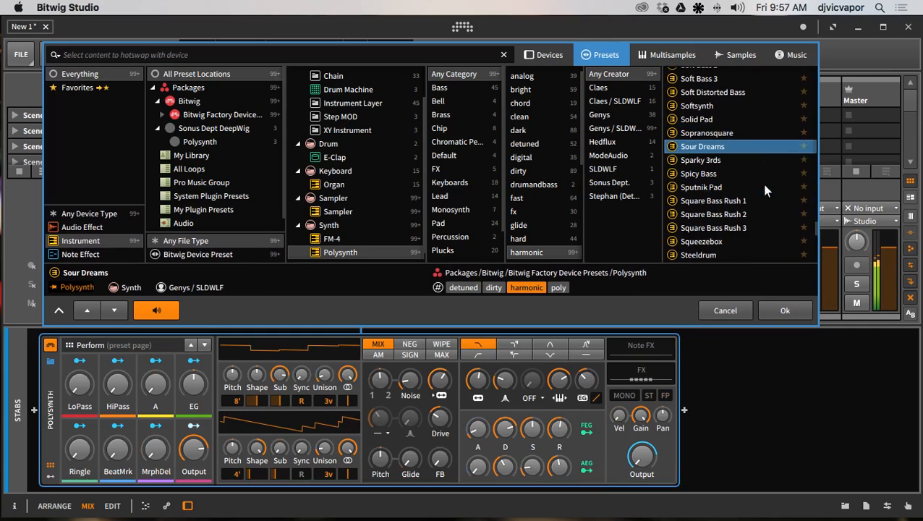
scroll(767, 190, "down", 1)
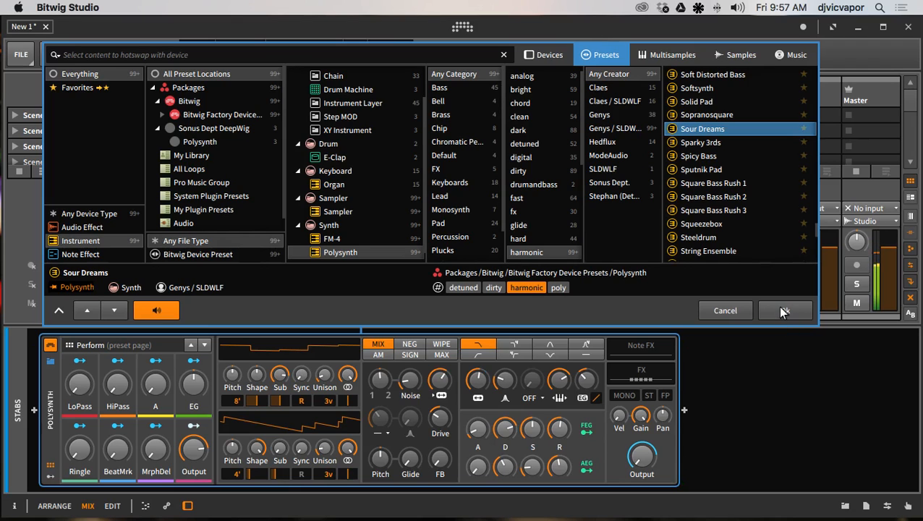
left_click(703, 310)
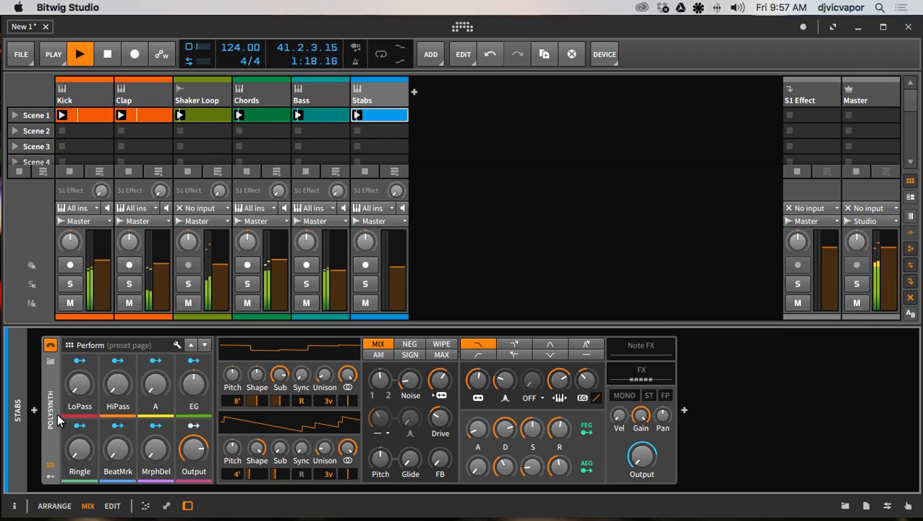
Turn up the BeatMrk and MrphDel macros of Sour Dreams and collapse the Polysynth to its macro view.
left_click_drag(122, 452, 150, 428)
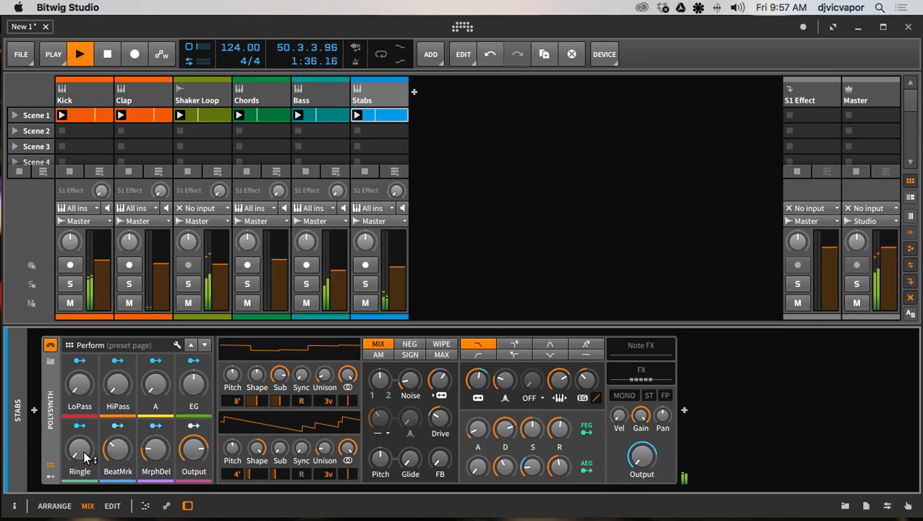
double_click(51, 415)
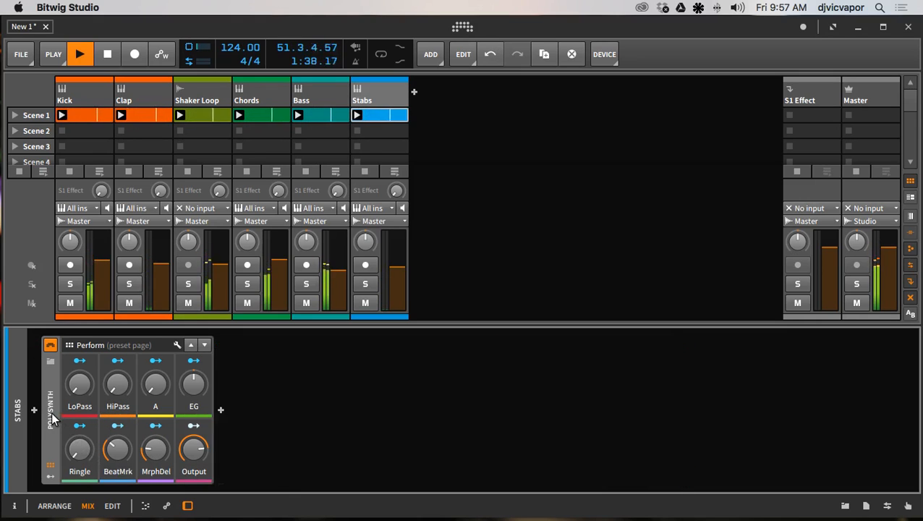
left_click(49, 362)
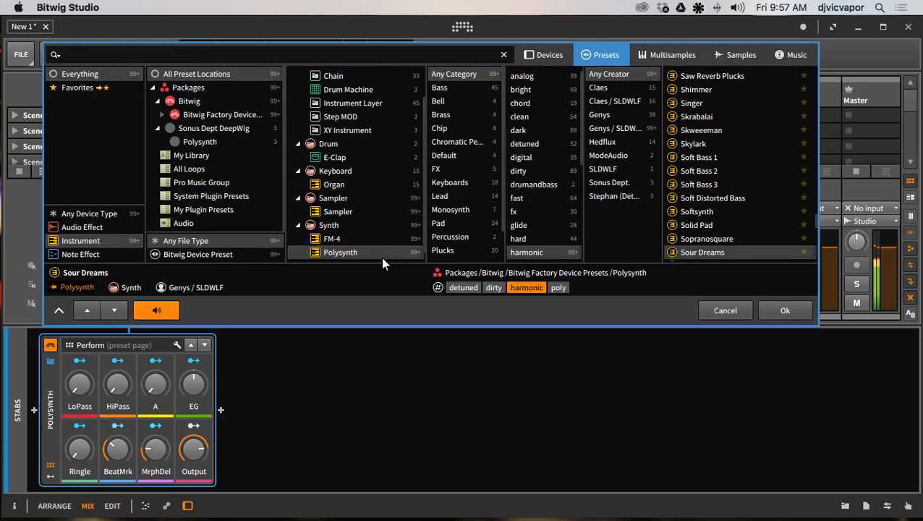
left_click(725, 310)
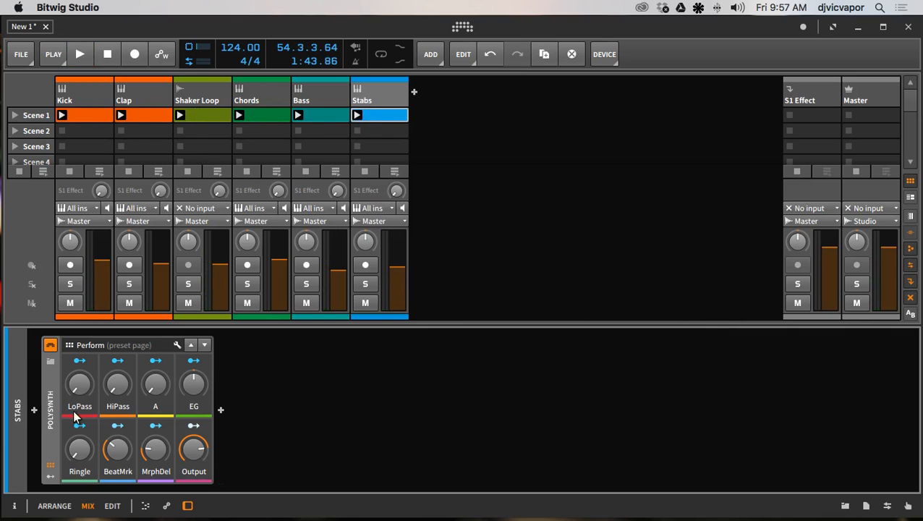
left_click(49, 359)
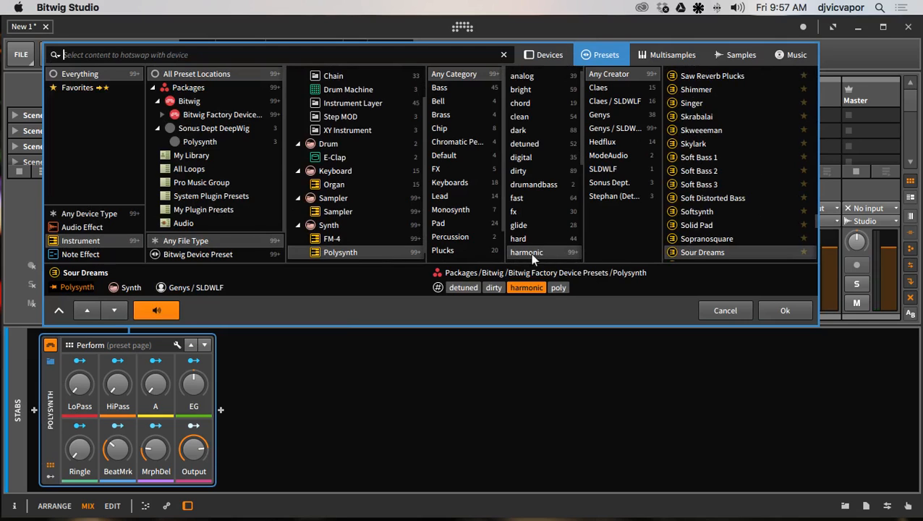
left_click(762, 311)
During playback, compare Bitwig's Delay-4 and Delay-2 effects and insert Delay-1 after the Polysynth on the Stabs track.
key("space")
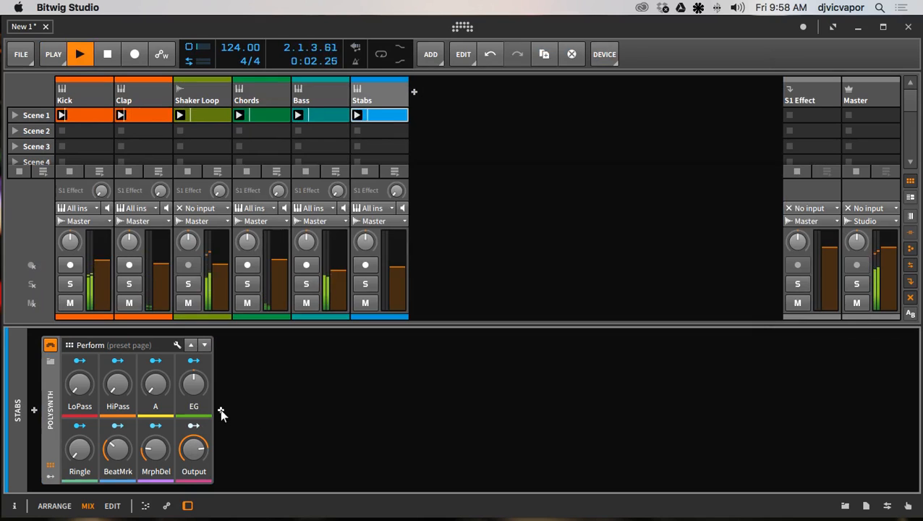
left_click(220, 410)
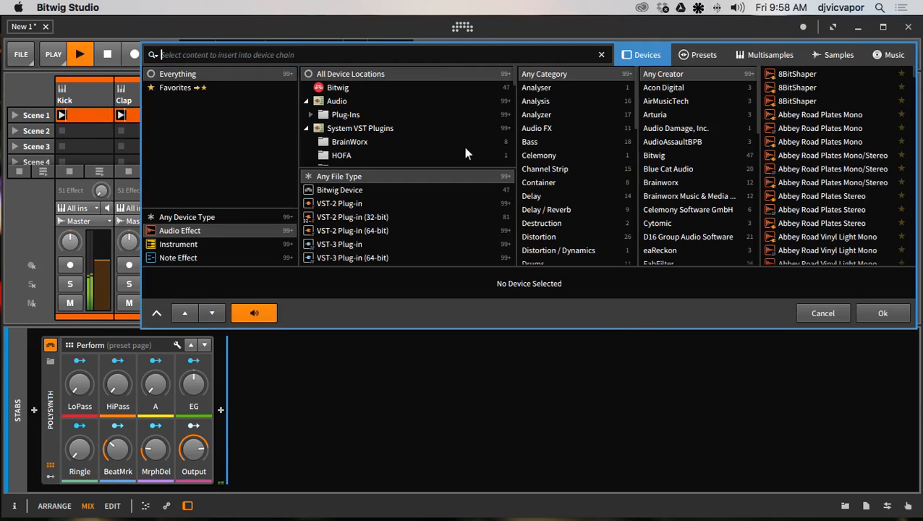
left_click(409, 86)
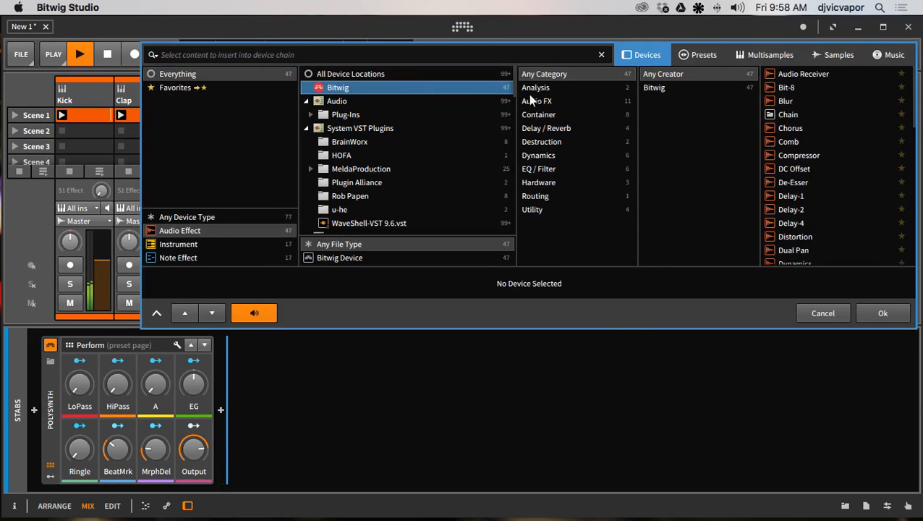
left_click(548, 128)
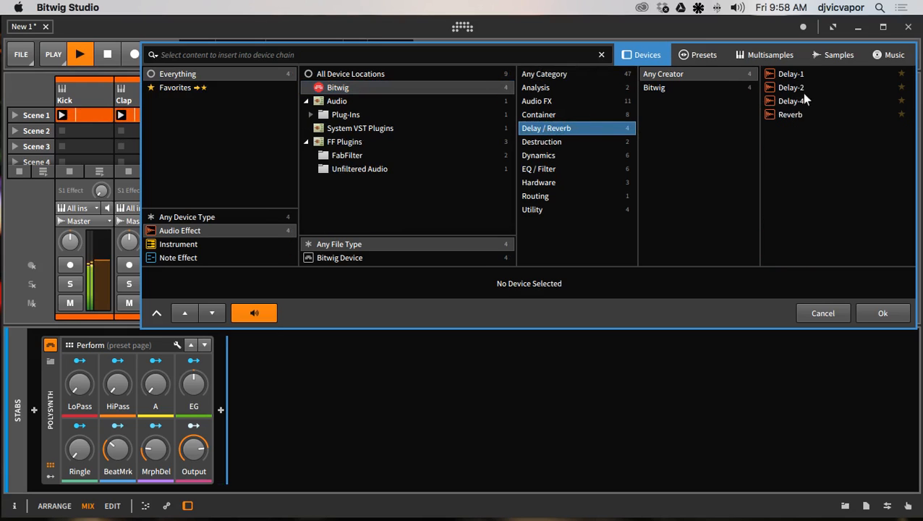
left_click(789, 76)
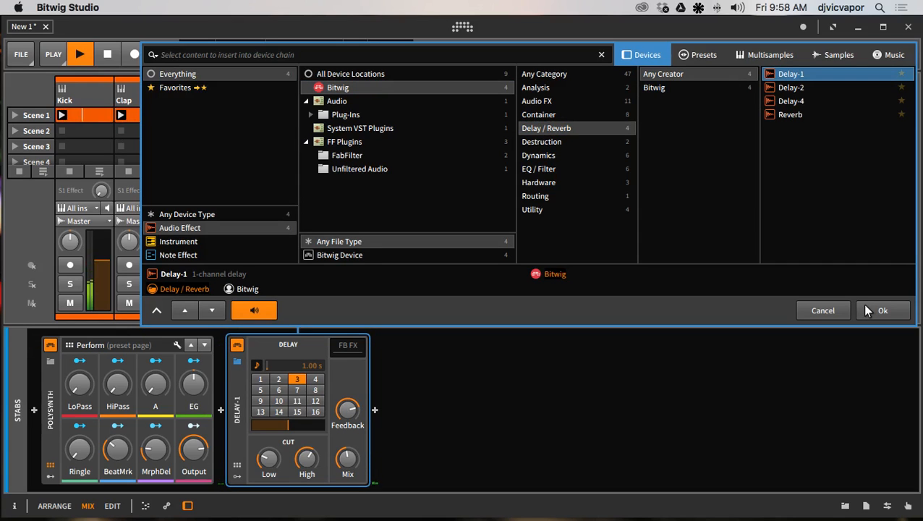
left_click(795, 101)
left_click(792, 89)
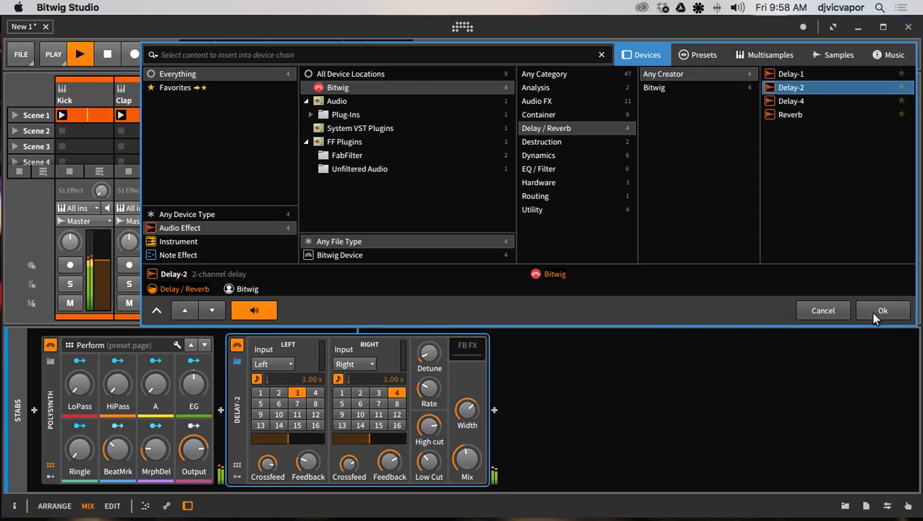
left_click(795, 75)
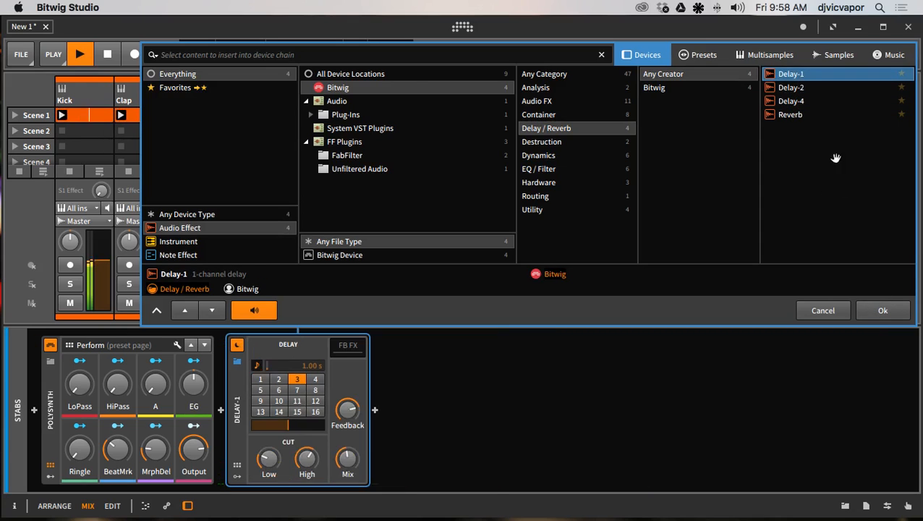
left_click(882, 309)
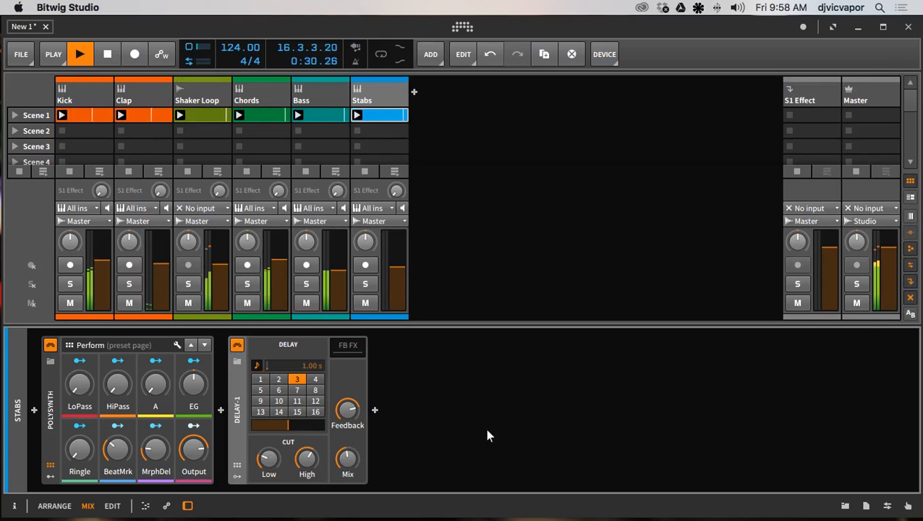
Try Delay-1 on the Stabs track with a delay time of 8 and reduced Feedback and Mix during playback.
left_click_drag(344, 414, 344, 451)
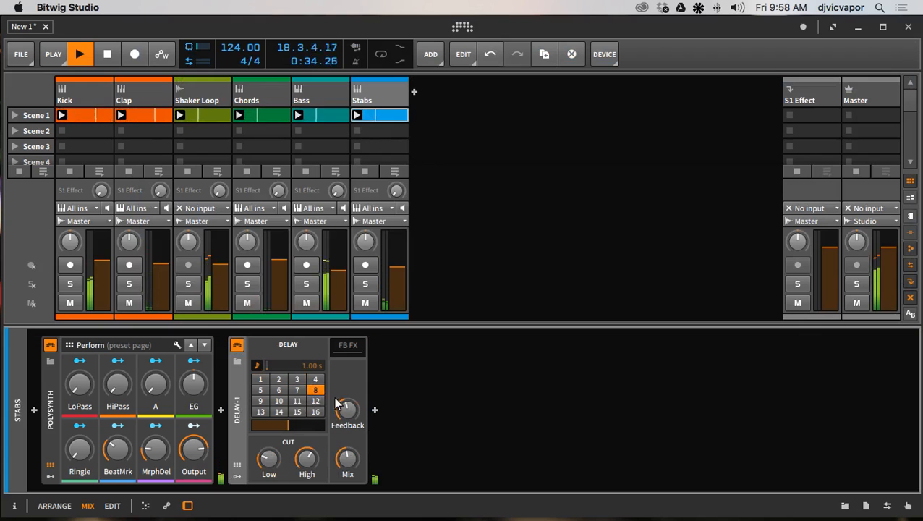
left_click_drag(344, 453, 344, 471)
left_click_drag(345, 415, 345, 473)
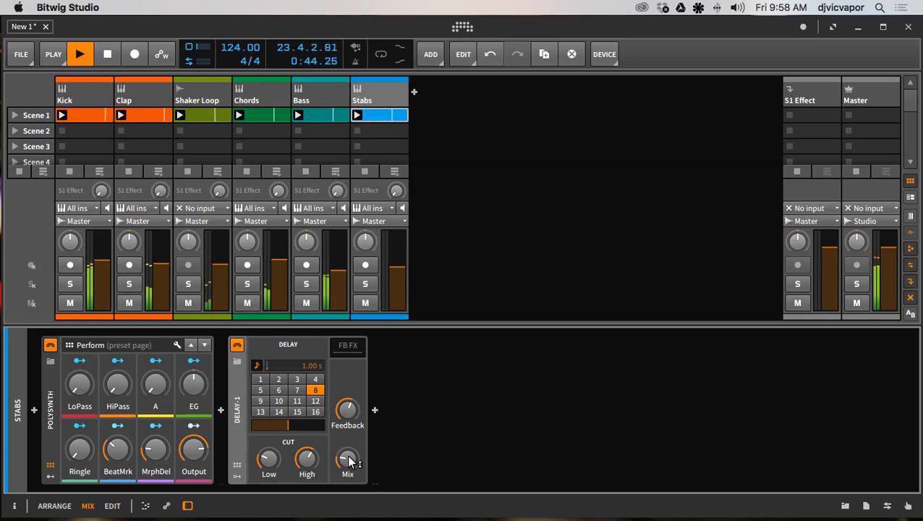
left_click_drag(348, 461, 349, 468)
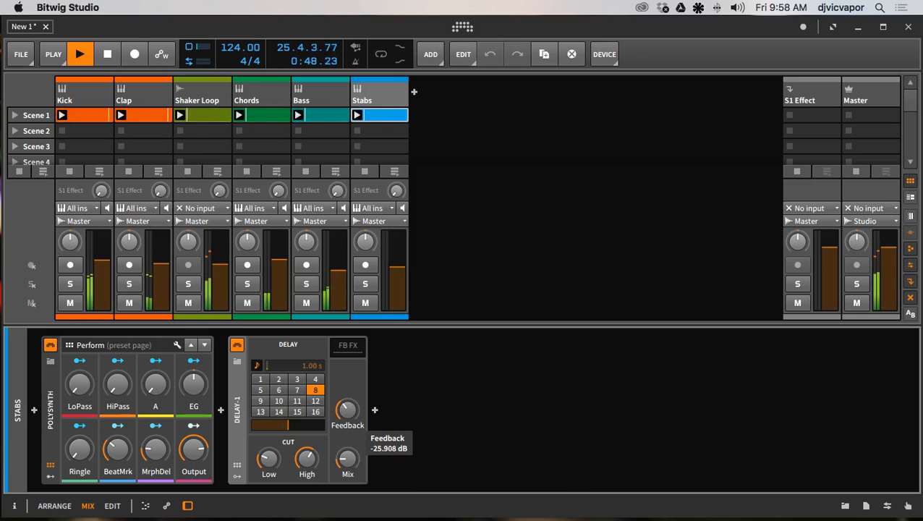
mouse_move(346, 458)
left_mouse_down()
mouse_move(346, 420)
mouse_move(348, 470)
left_mouse_up()
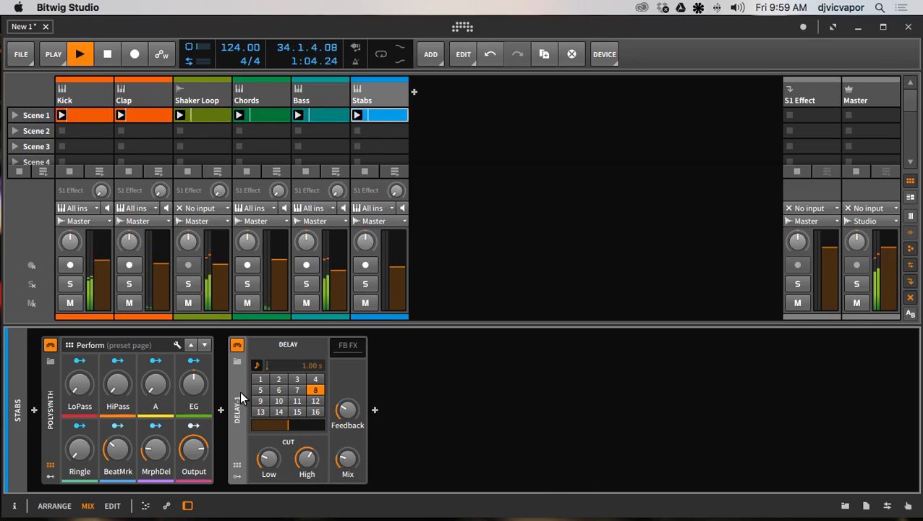
Replace Delay-1 with Bitwig's Delay-2 from the Delay / Reverb category, placed after the Polysynth on the Stabs track.
key("Delete")
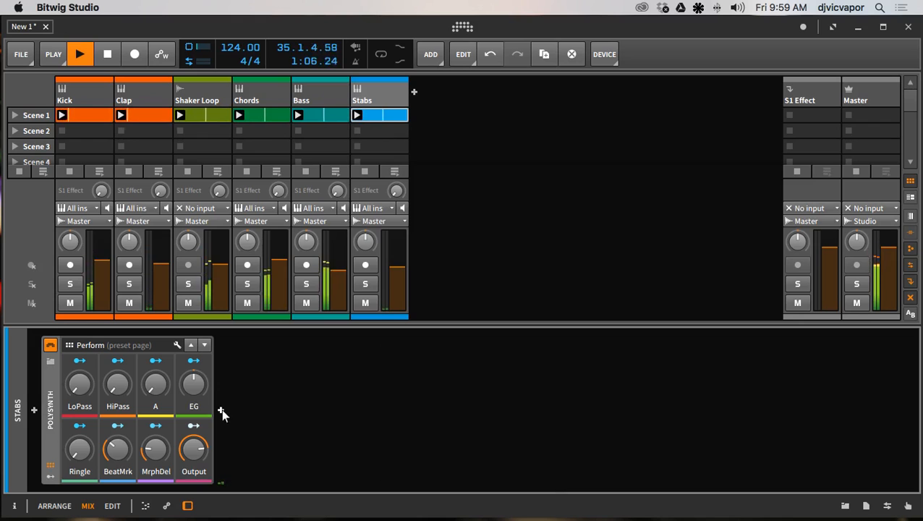
left_click(221, 410)
left_click(467, 88)
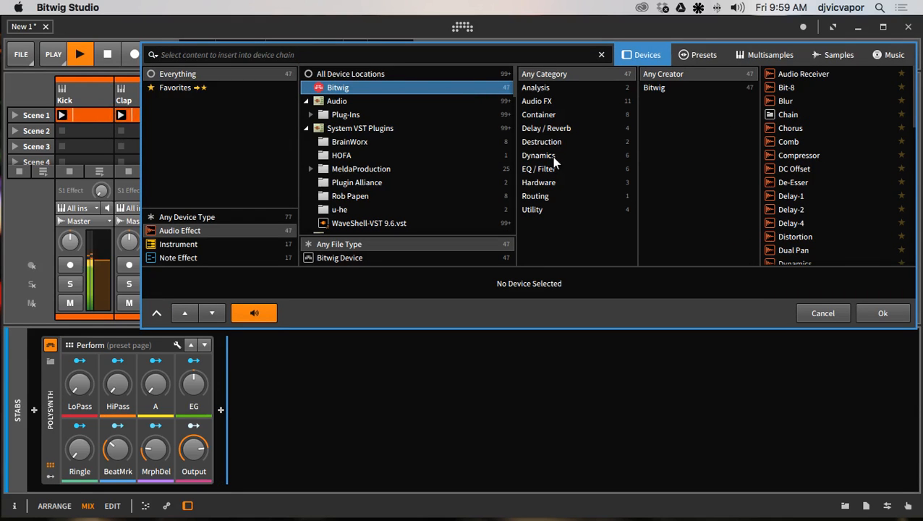
left_click(555, 130)
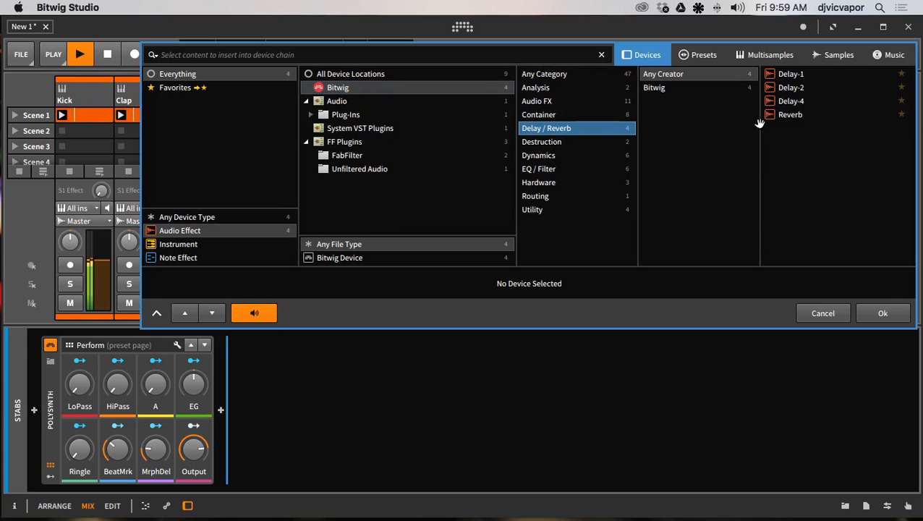
left_click(790, 88)
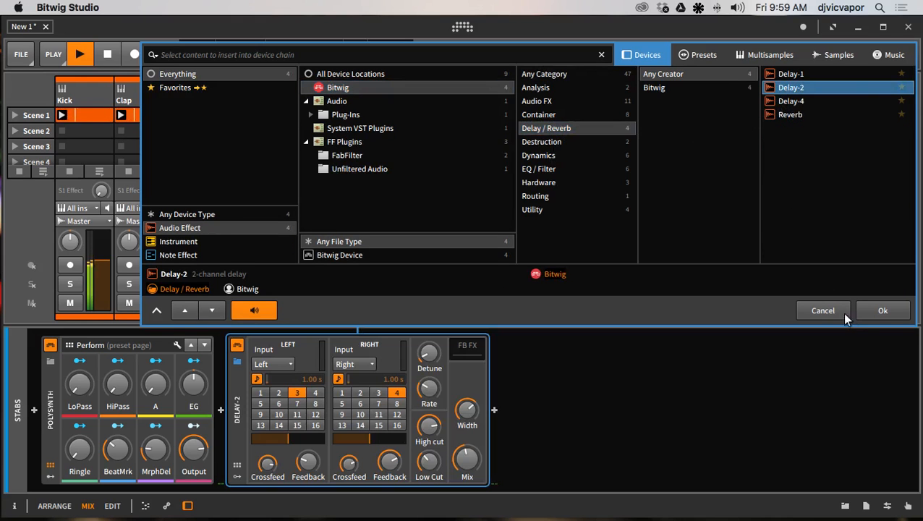
left_click(881, 311)
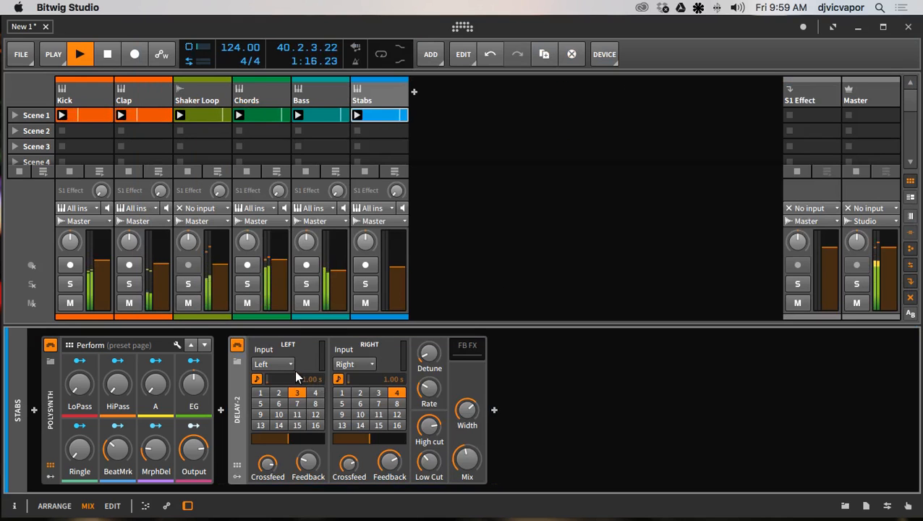
Switch both Delay-2 channels to unsynced time and set the left delay to 17 ms and the right to 31 ms.
left_click(256, 380)
left_click(337, 379)
left_click_drag(322, 379, 321, 394)
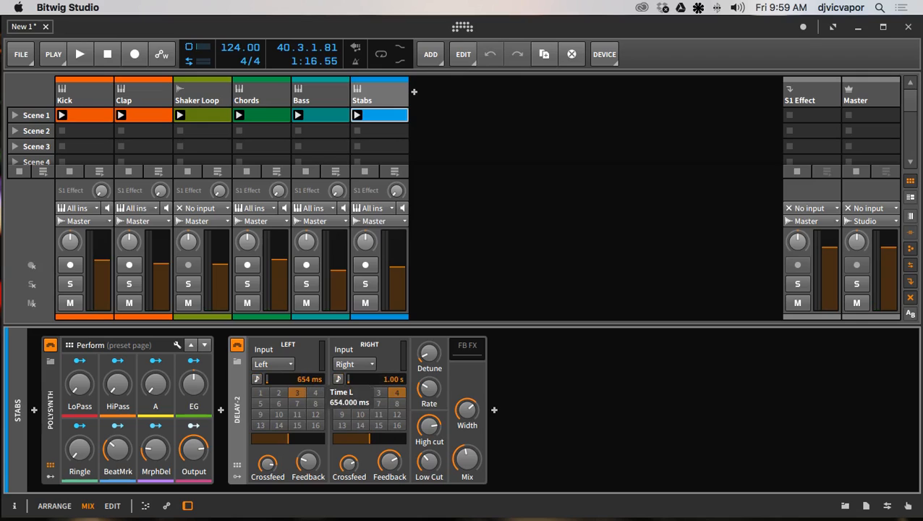
left_click_drag(322, 394, 322, 408)
left_click_drag(322, 405, 381, 412)
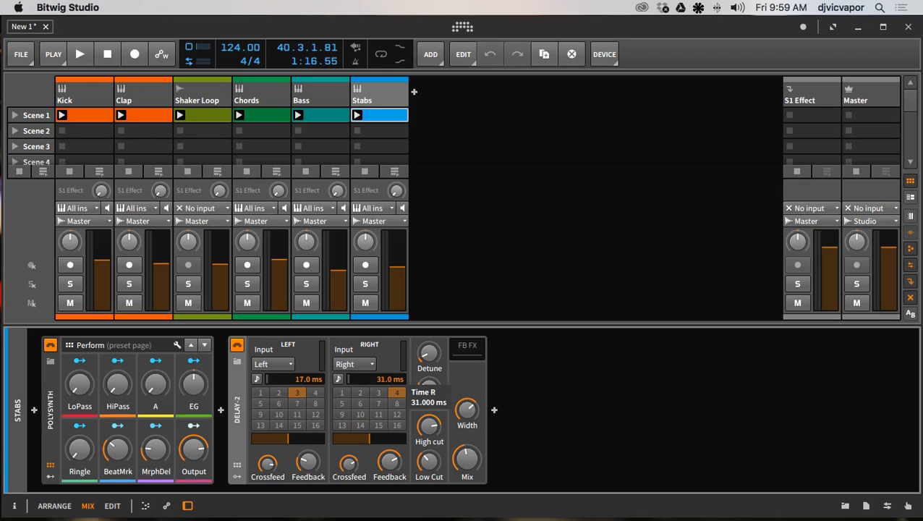
left_click_drag(381, 412, 368, 388)
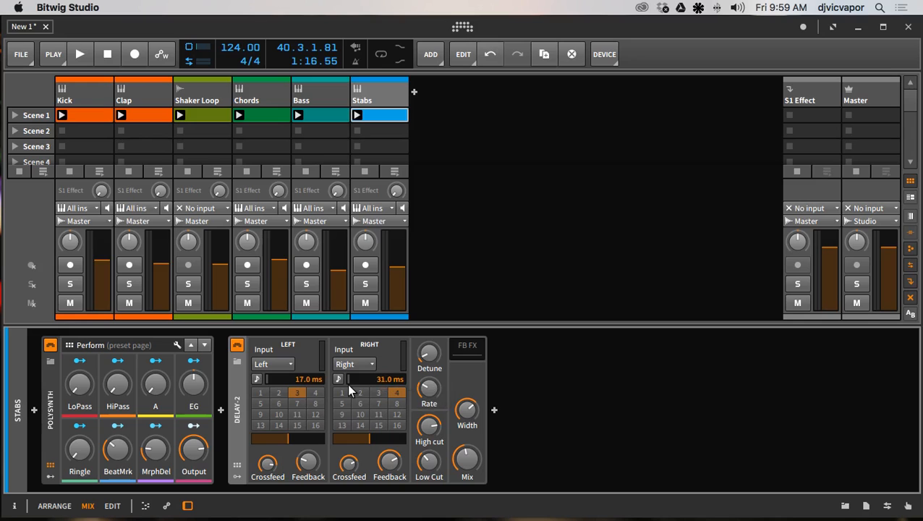
Audition the short stereo delay in the full mix while slightly raising Delay-2's Mix amount.
key("space")
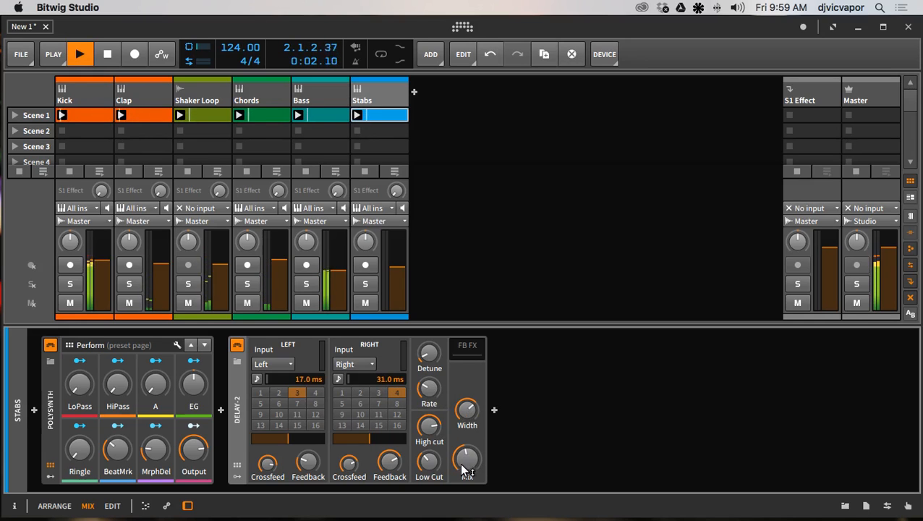
left_click_drag(461, 463, 460, 457)
key("space")
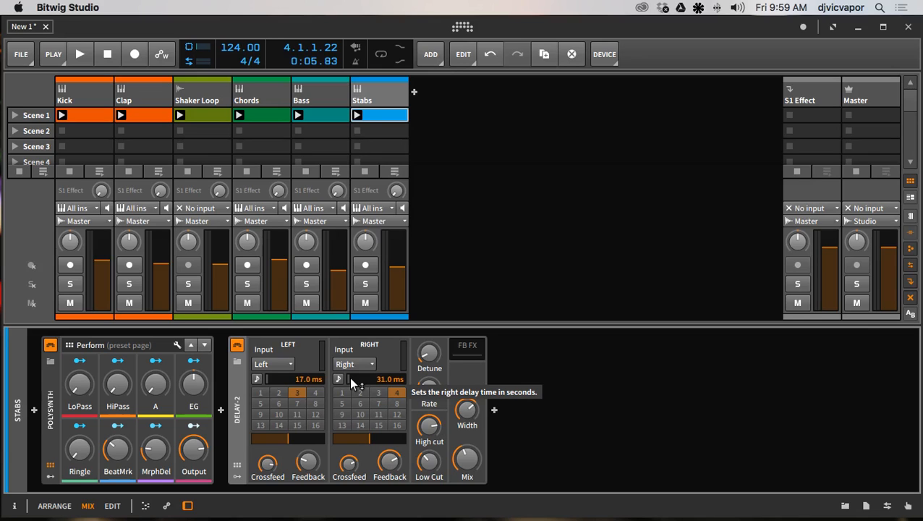
Raise the Stabs track's volume slightly during playback, then collapse Delay-2 in the device chain.
key("space")
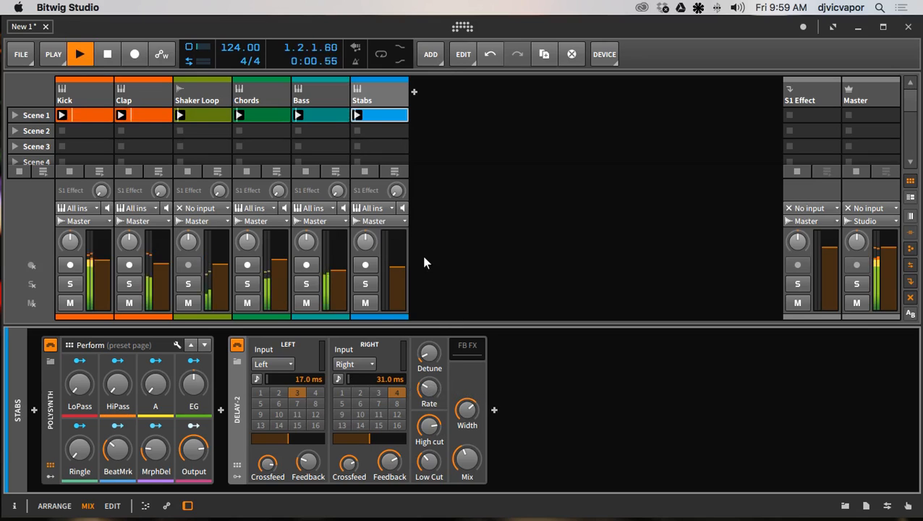
left_click_drag(397, 266, 397, 262)
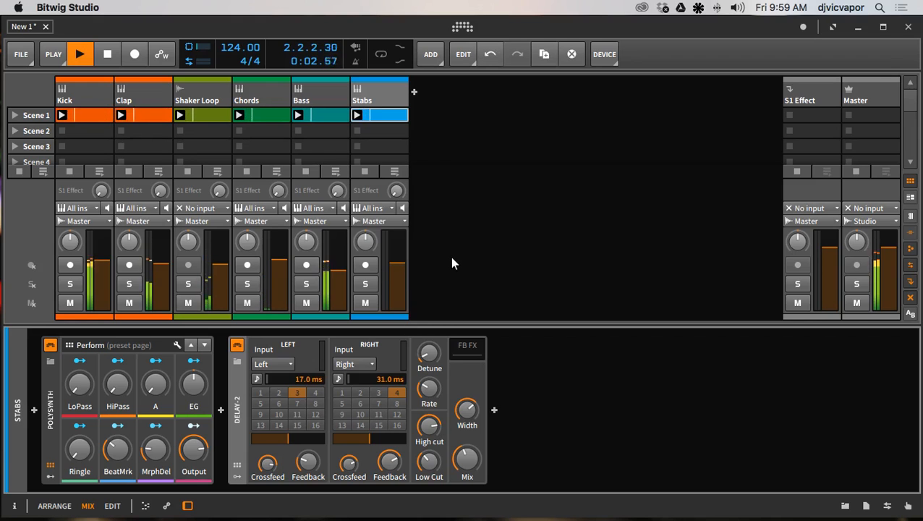
left_click(240, 399)
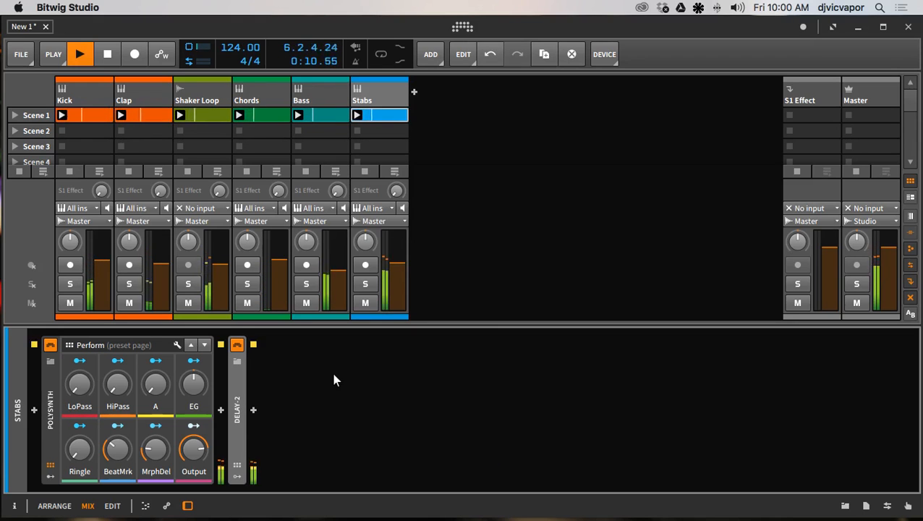
key("space")
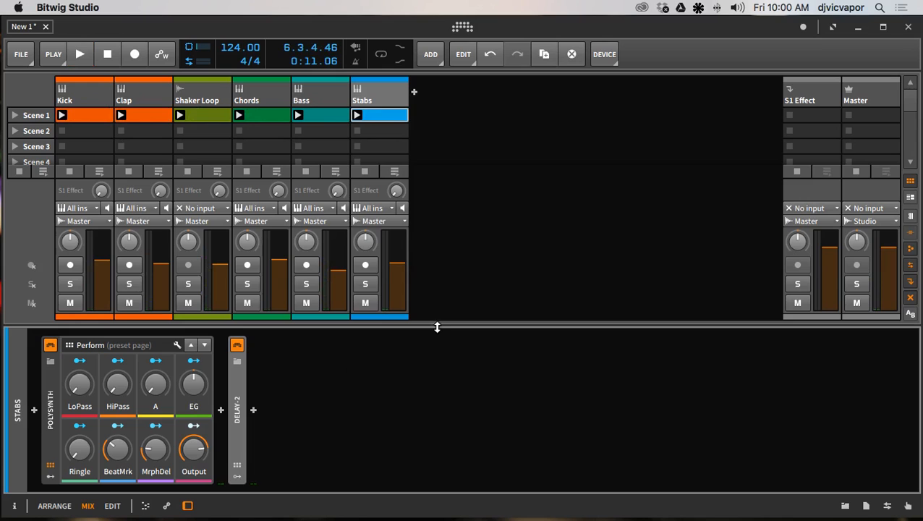
Give the clip launcher the full window height and hide the mixer's device and input/output sections.
left_click_drag(454, 323, 464, 441)
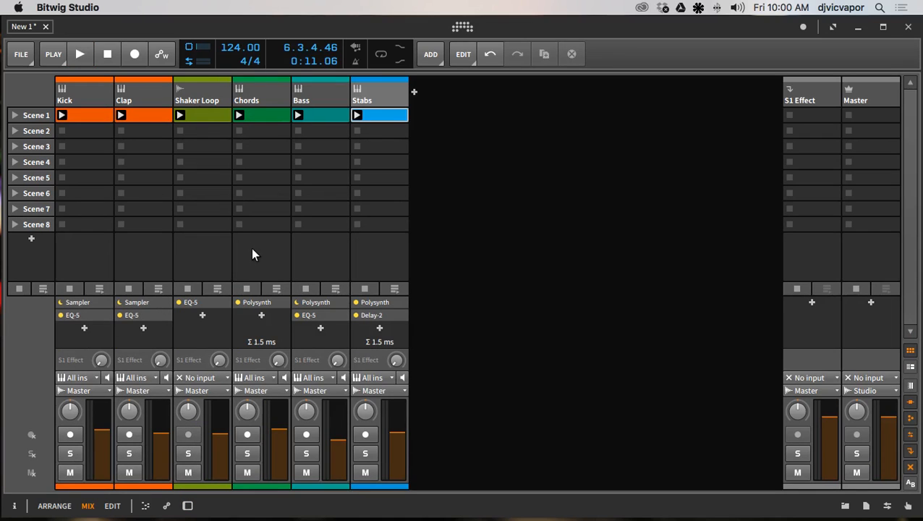
left_click(911, 402)
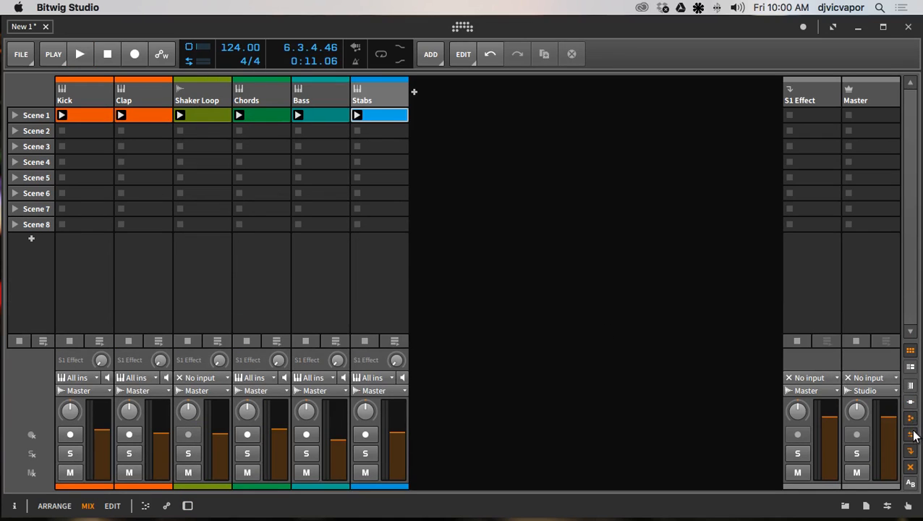
left_click(911, 434)
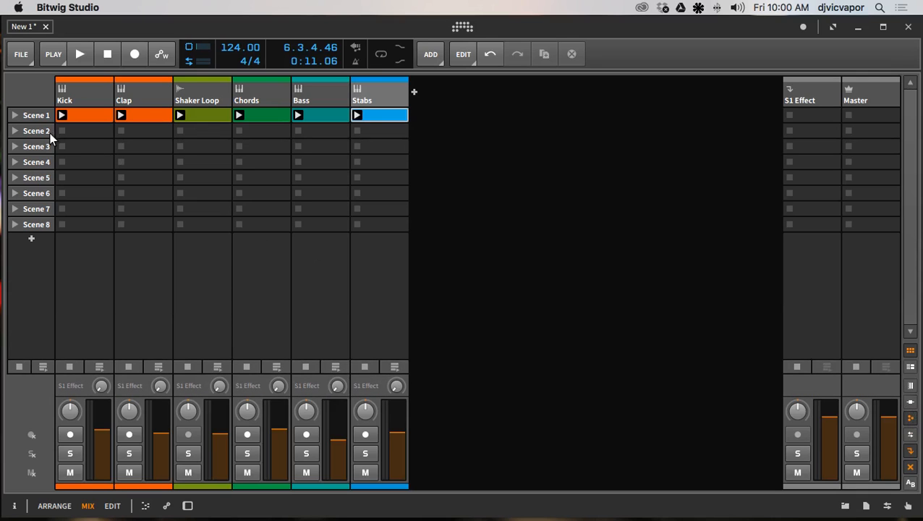
Delete the empty scenes from Scene 8 up to Scene 2, keeping only Scene 1.
left_click(38, 224)
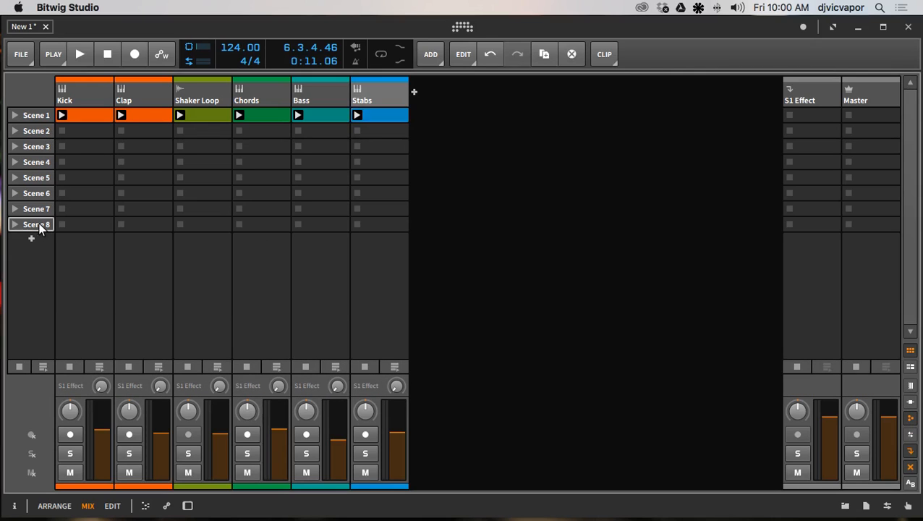
key("Delete")
key("Delete")
key("Delete")
key("Delete")
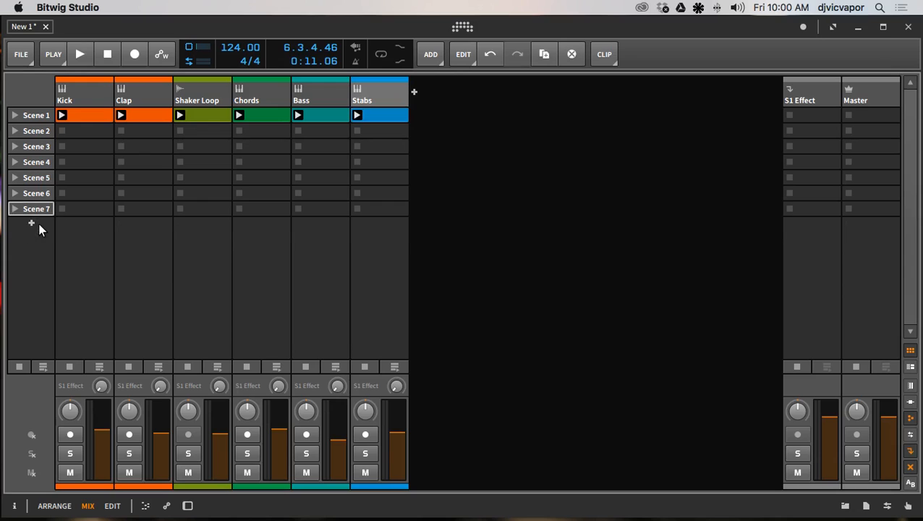
key("Delete")
key("Delete")
key("Delete")
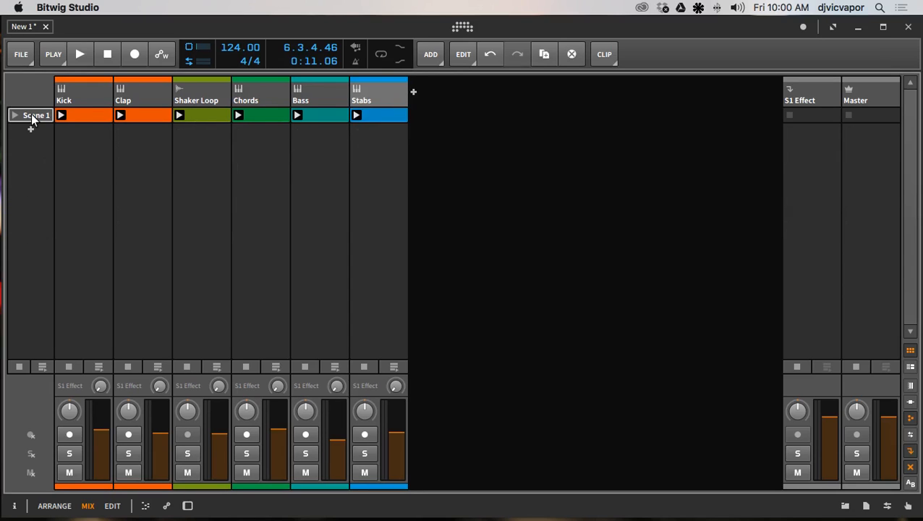
Duplicate Scene 1 five times to build six full scenes.
left_click(543, 54)
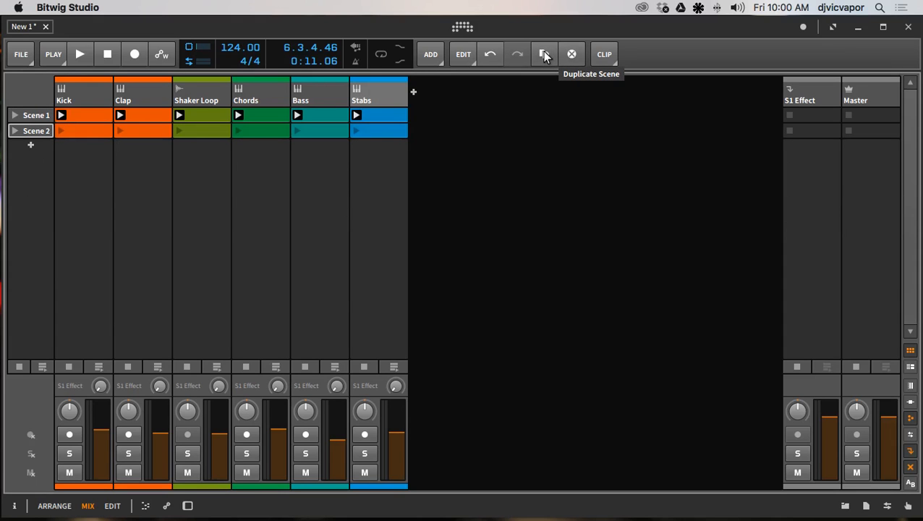
left_click(544, 54)
left_click(545, 56)
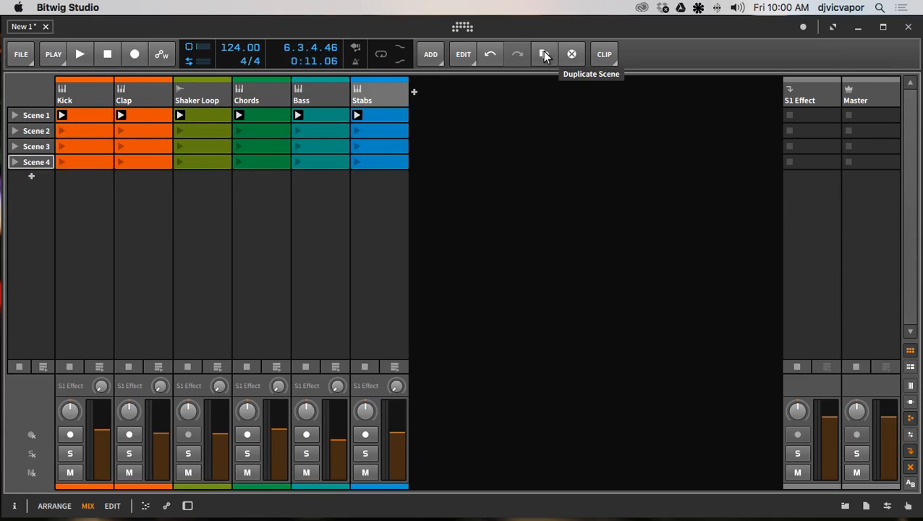
left_click(545, 57)
left_click(546, 56)
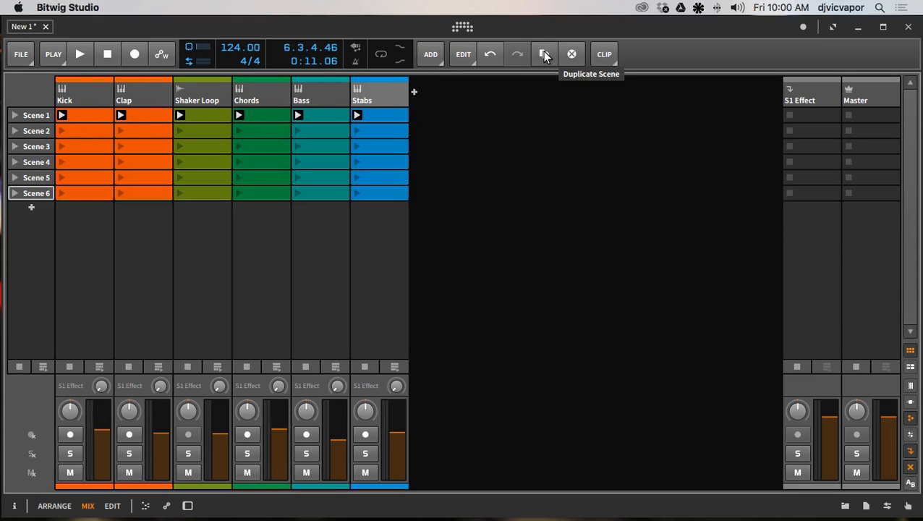
Delete the Kick clips from Scene 1 and Scene 2.
left_click(81, 114)
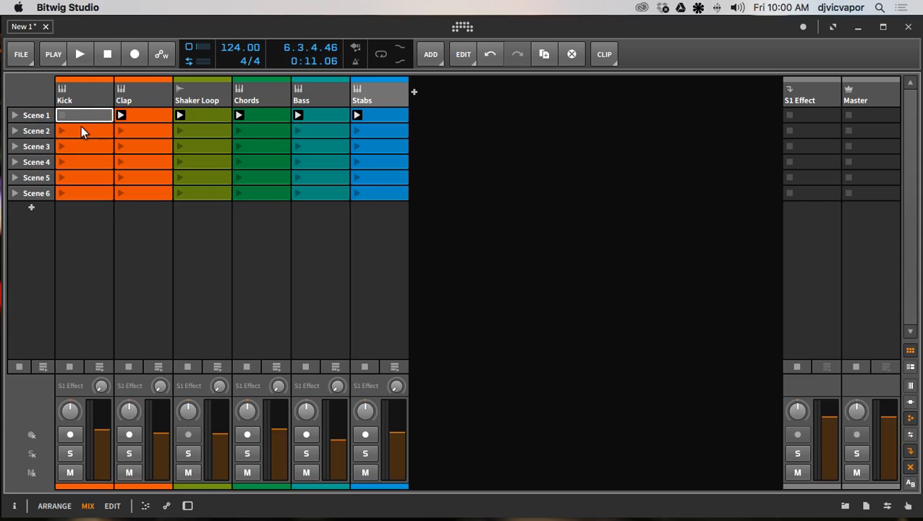
left_click(81, 126)
key("Delete")
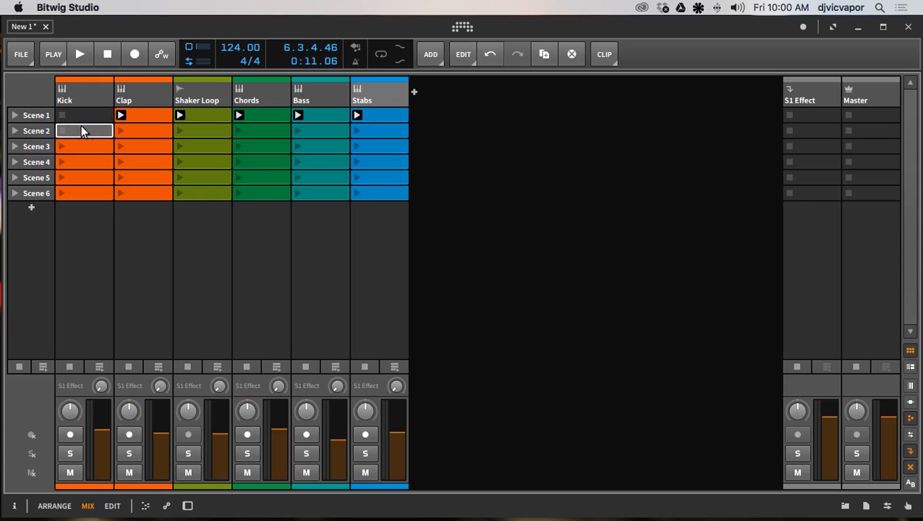
Delete the Clap, Chords and Bass clips from Scene 1, keeping only the Shaker Loop and Stabs clips.
left_click(153, 116)
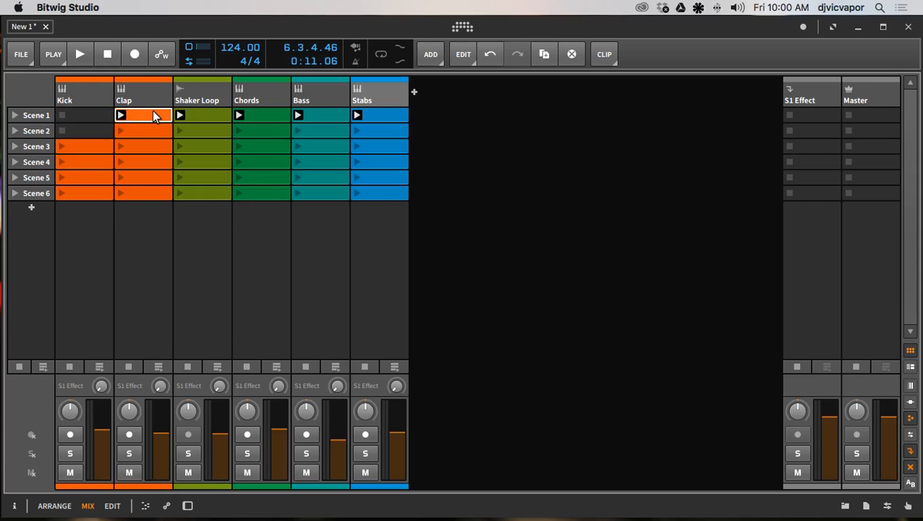
key("Delete")
left_click(261, 118)
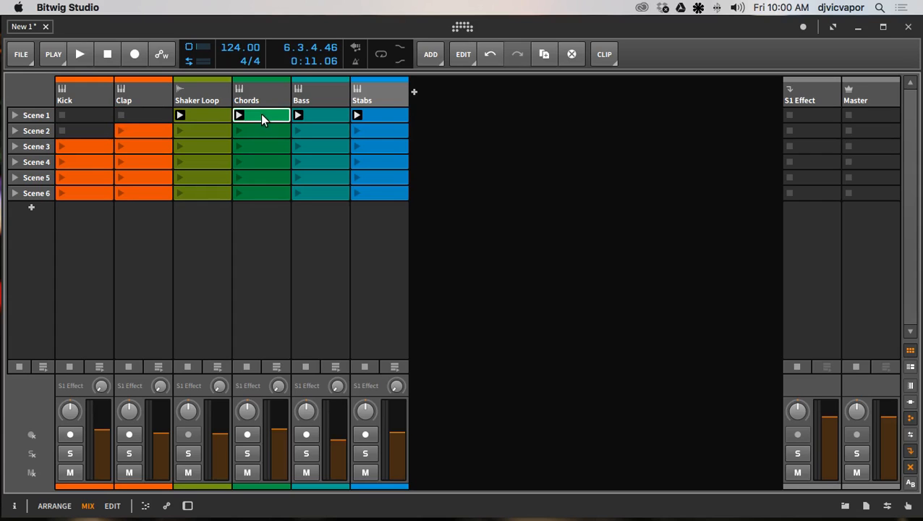
left_click(313, 119)
key("Delete")
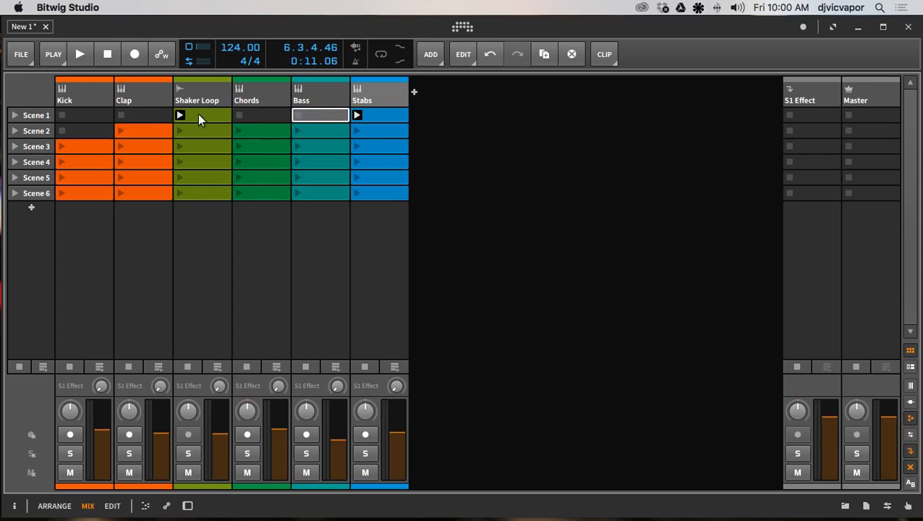
Audition Scene 1, then copy the Clap clip from Scene 2 back into Scene 1.
left_click(14, 115)
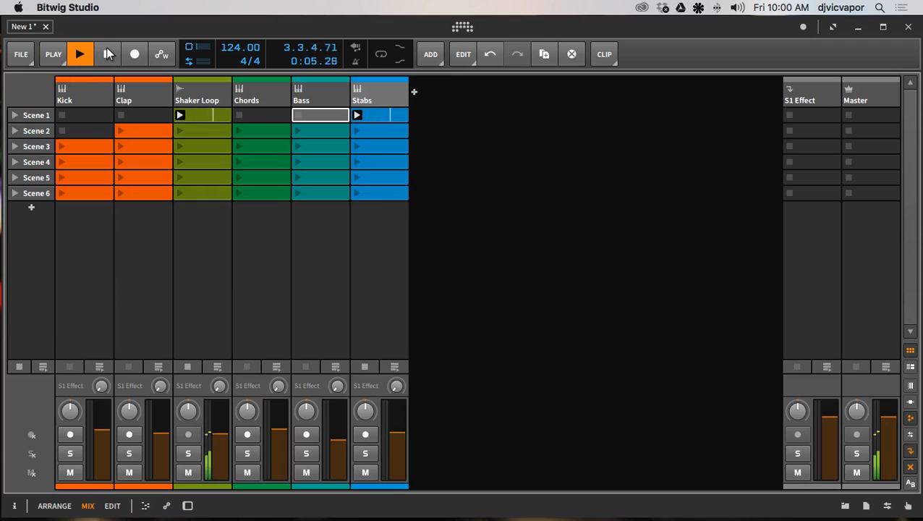
key("space")
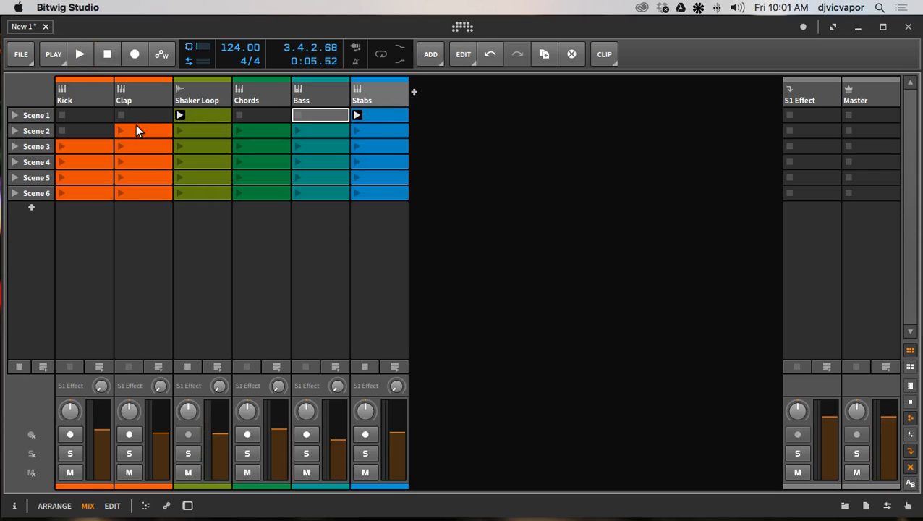
left_click_drag(135, 126, 136, 118)
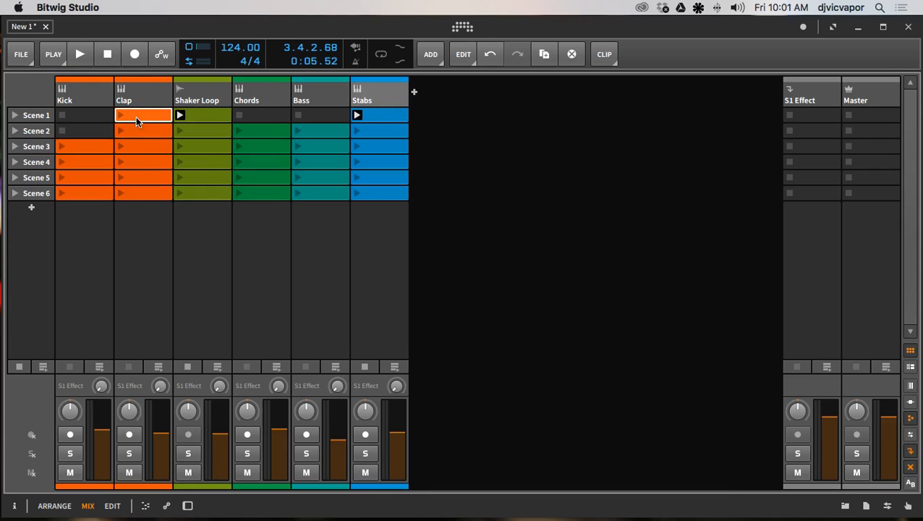
Audition Scene 1 with its added Clap clip, then rename the scene Intro.
left_click(14, 116)
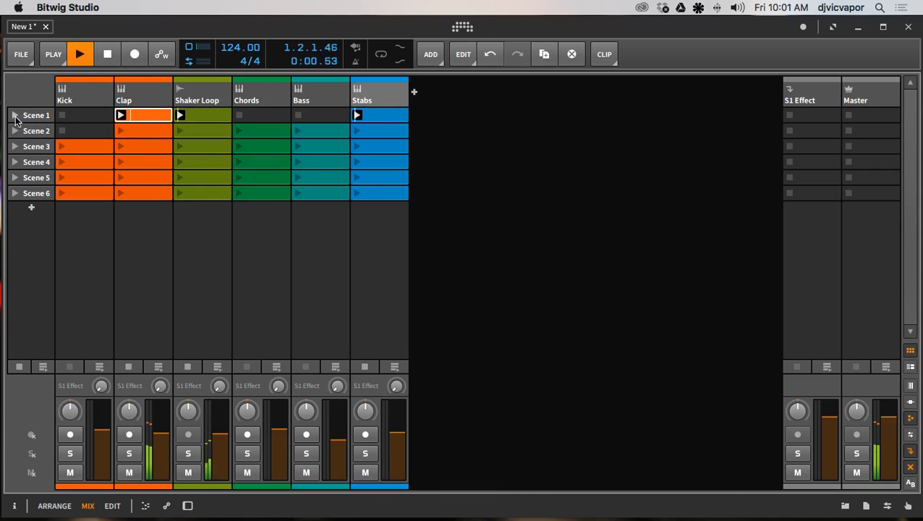
left_click(105, 61)
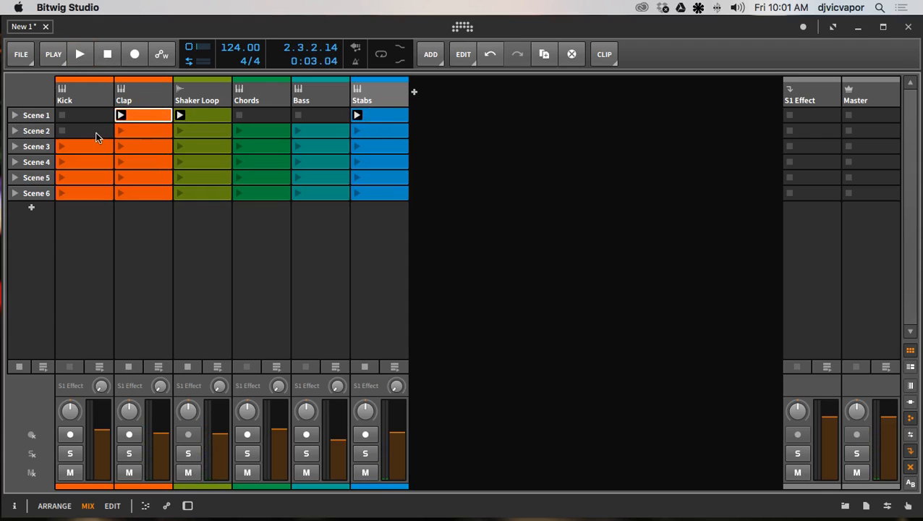
left_click(25, 119)
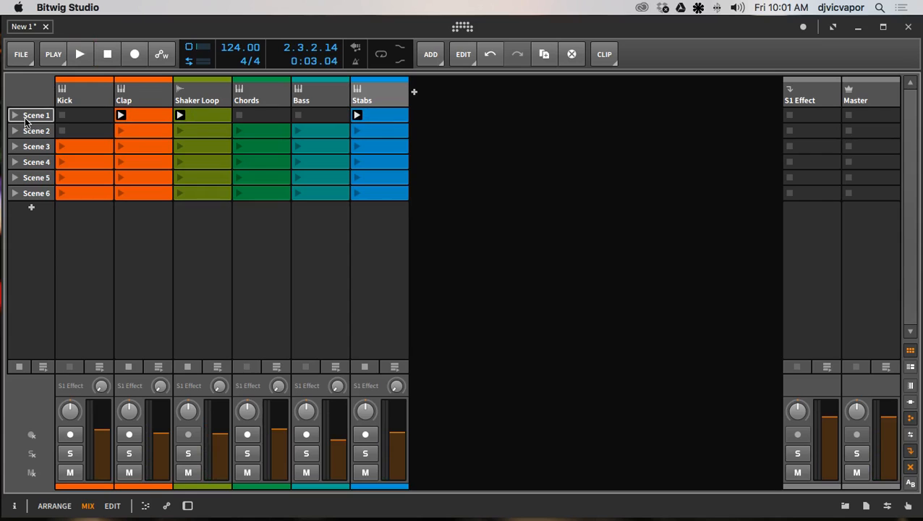
double_click(25, 119)
type("i")
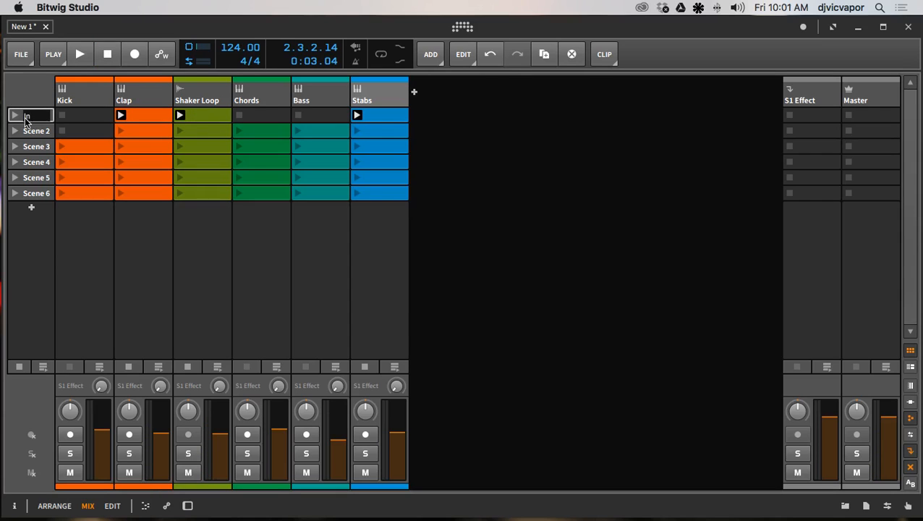
type("ntro")
key("Return")
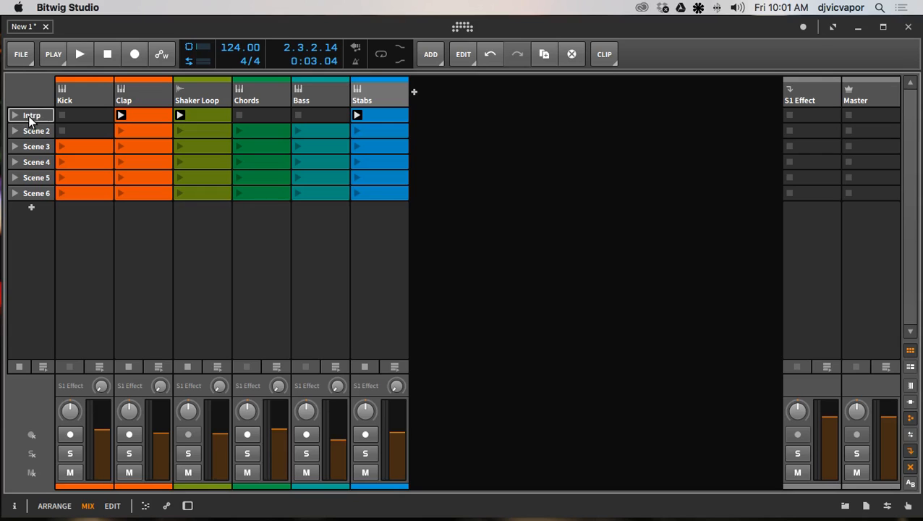
double_click(29, 119)
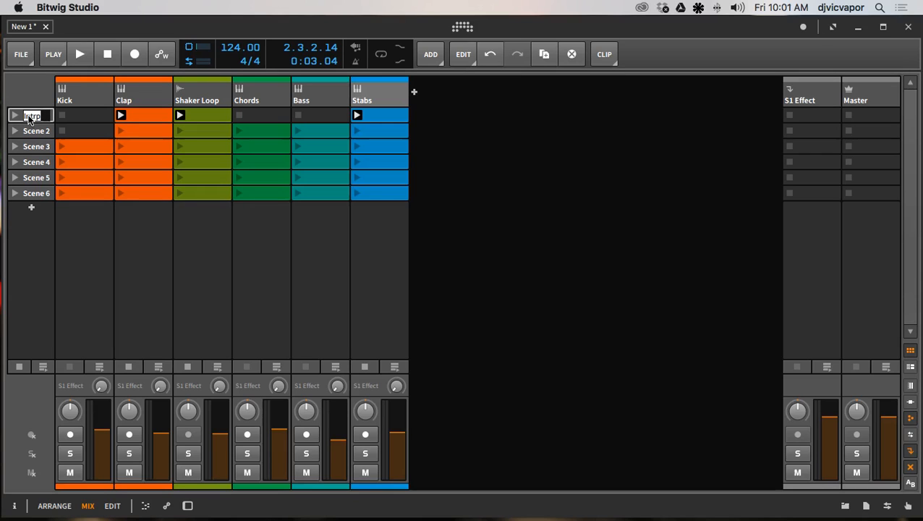
type("Intro")
key("Return")
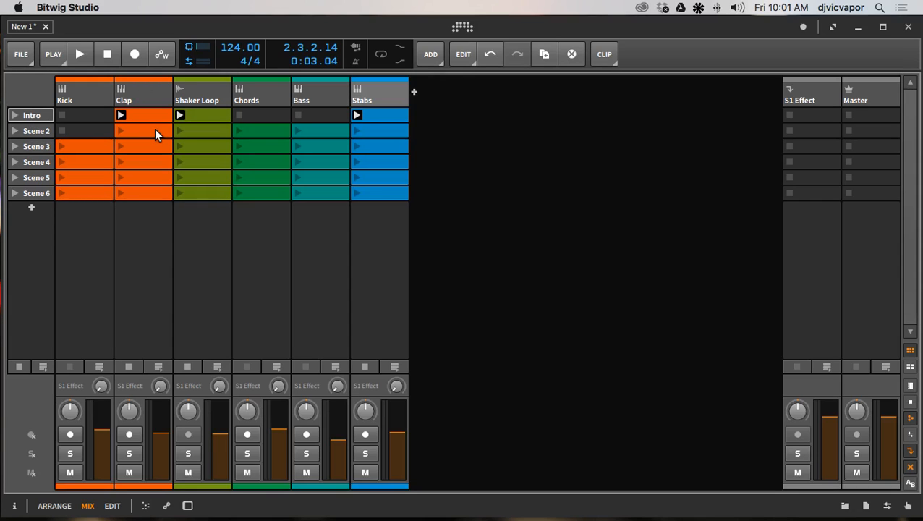
Delete the Chords clips from Scene 2 and Scene 3, and remove Scene 5 and Scene 6 entirely.
left_click(253, 131)
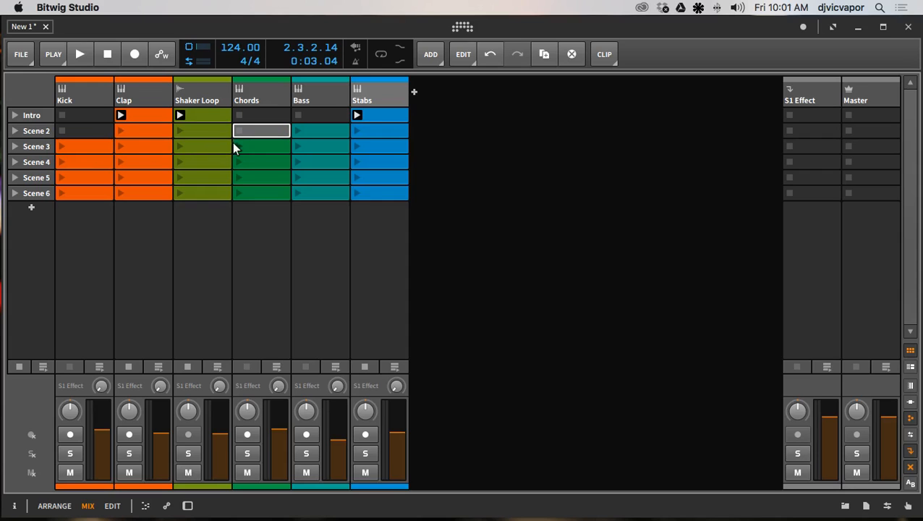
left_click(261, 149)
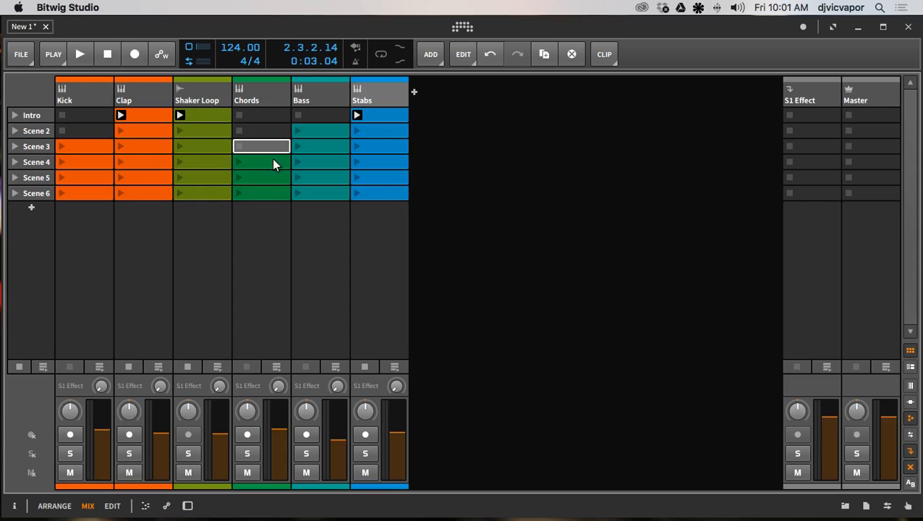
left_click(37, 180)
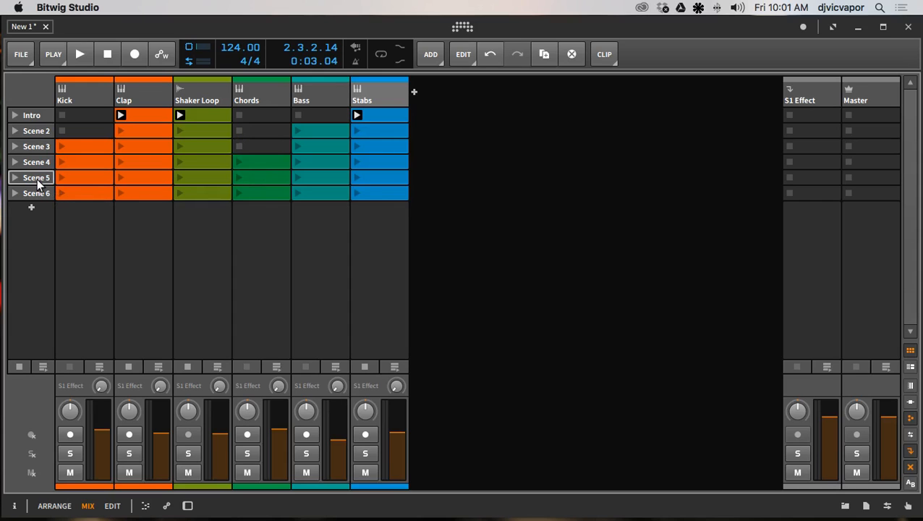
key("Delete")
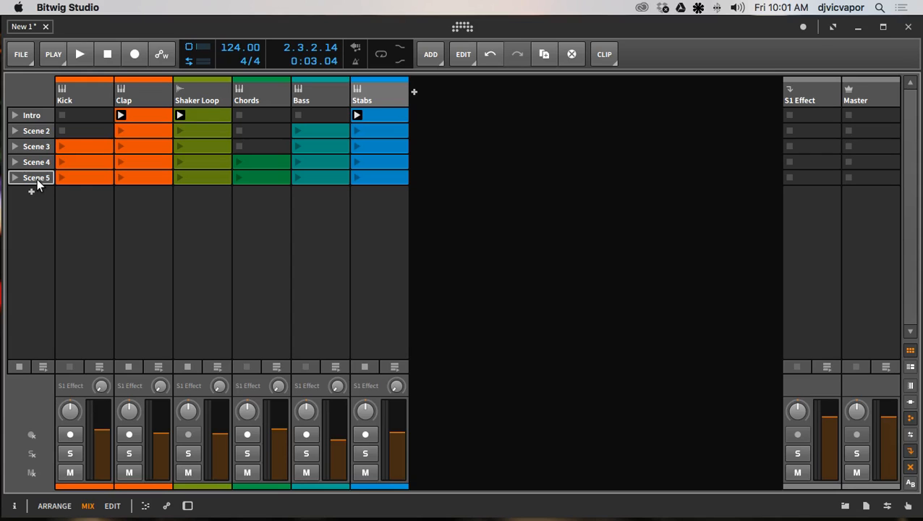
key("Delete")
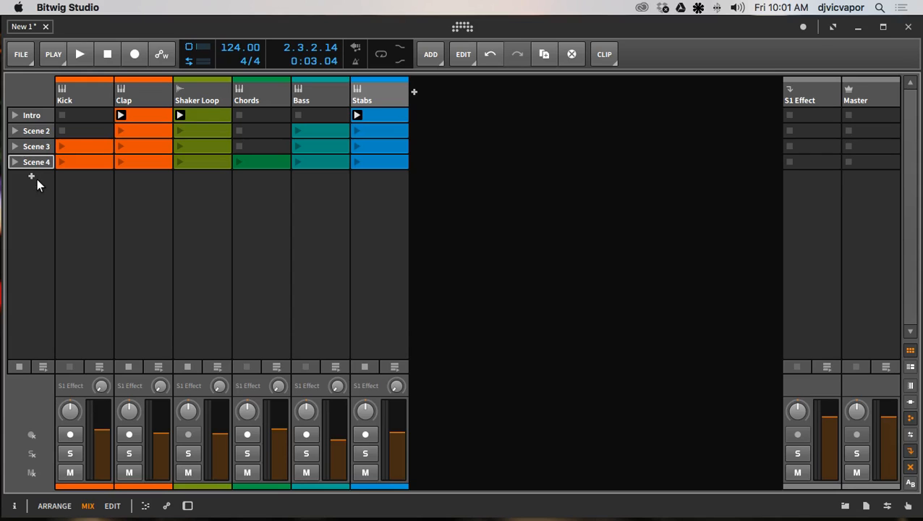
Rename Scene 2 to Verse.
left_click(38, 133)
double_click(38, 134)
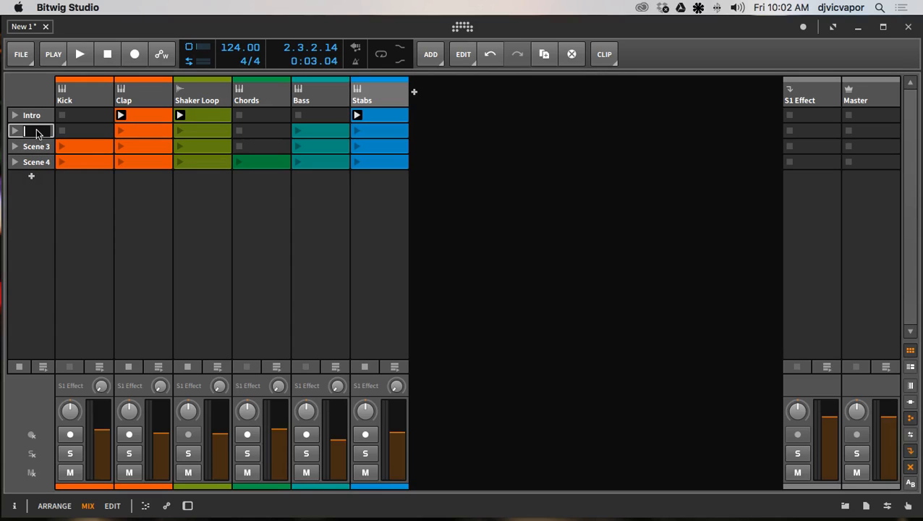
type("V")
key("BackSpace")
type("Verse")
key("Return")
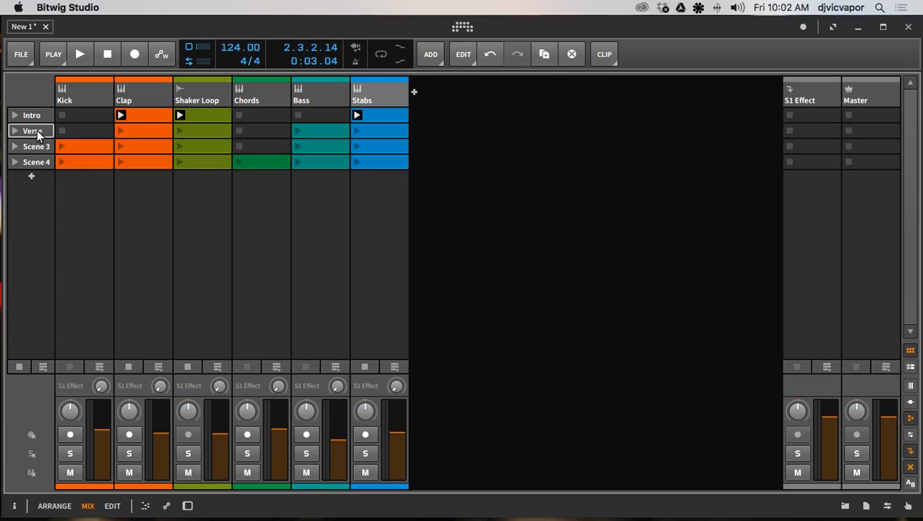
Rename Scene 3 to Chorus.
left_click(33, 146)
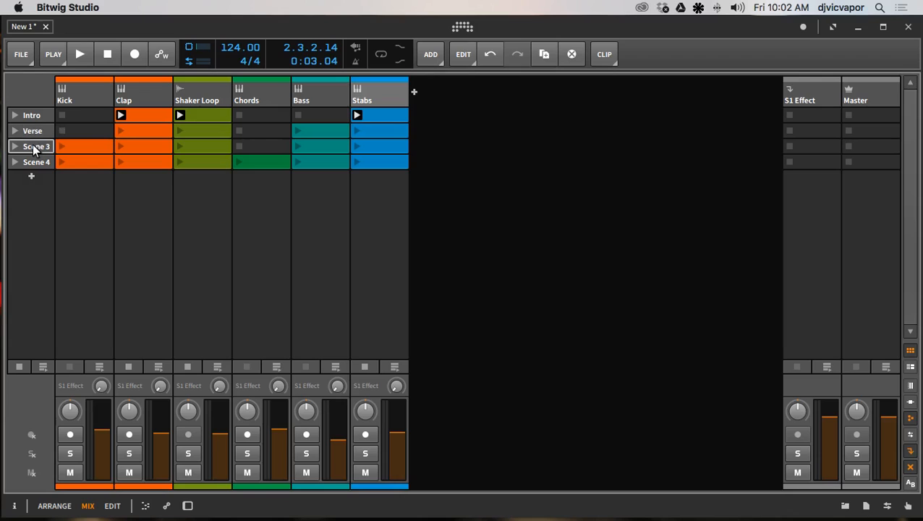
double_click(33, 146)
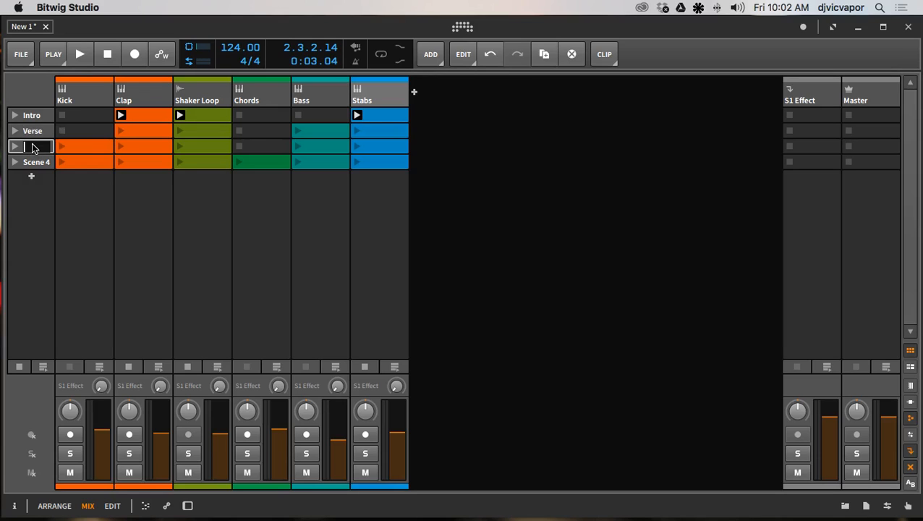
type("Chorus")
key("Return")
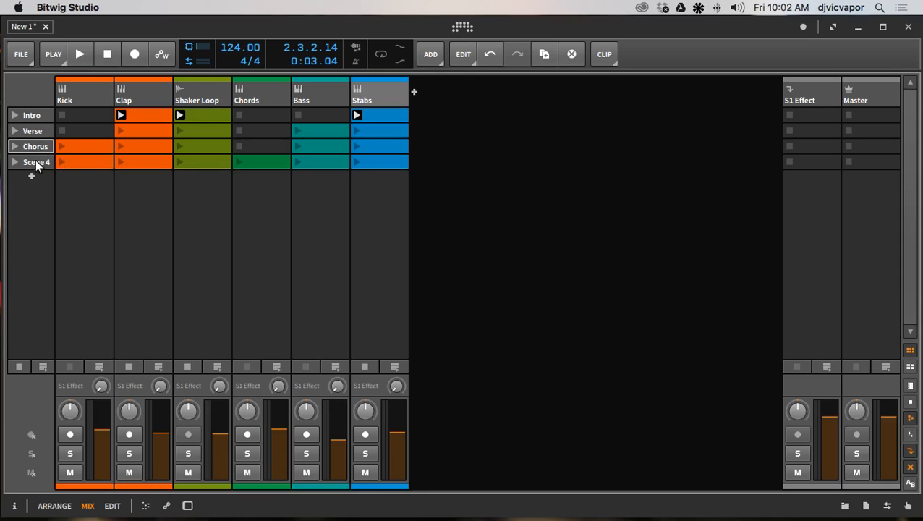
Rename Scene 4 to Drop and collapse the note editor that opened below the mixer.
key("super+r")
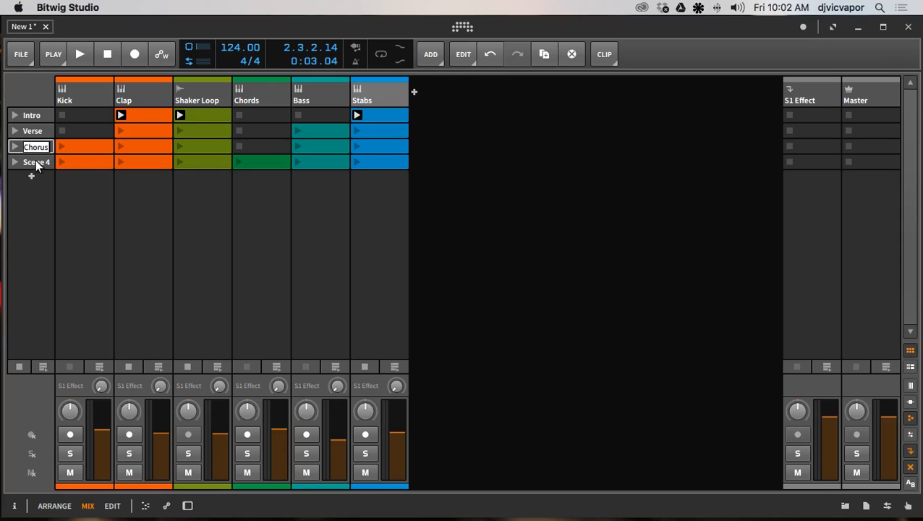
double_click(36, 163)
left_click(36, 163)
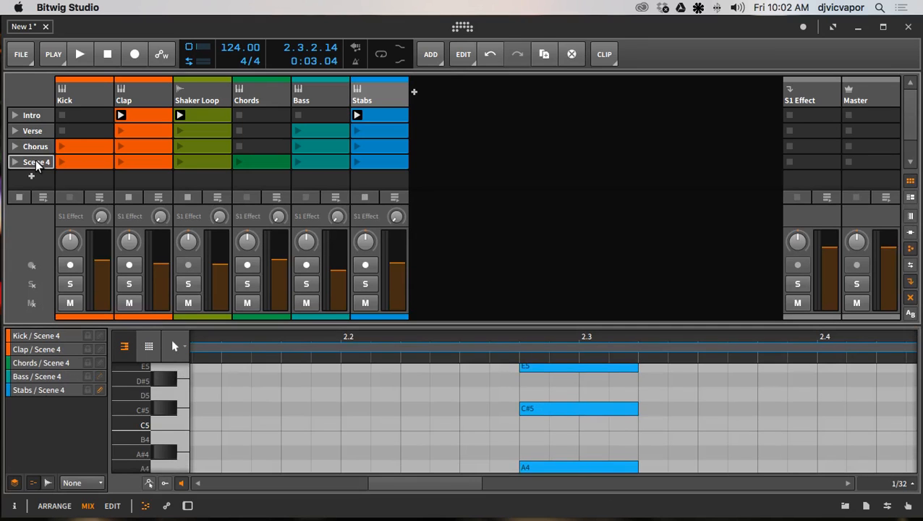
key("super+r")
type("Dr")
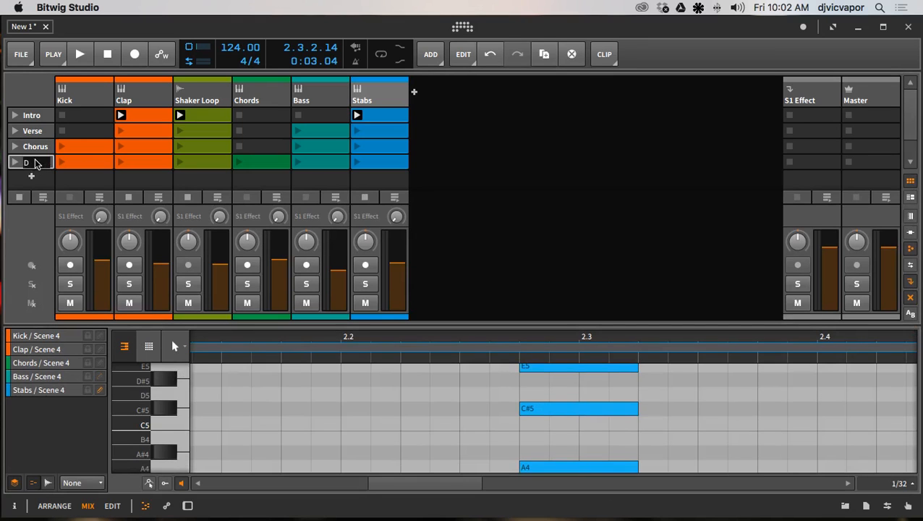
type("u")
key("Return")
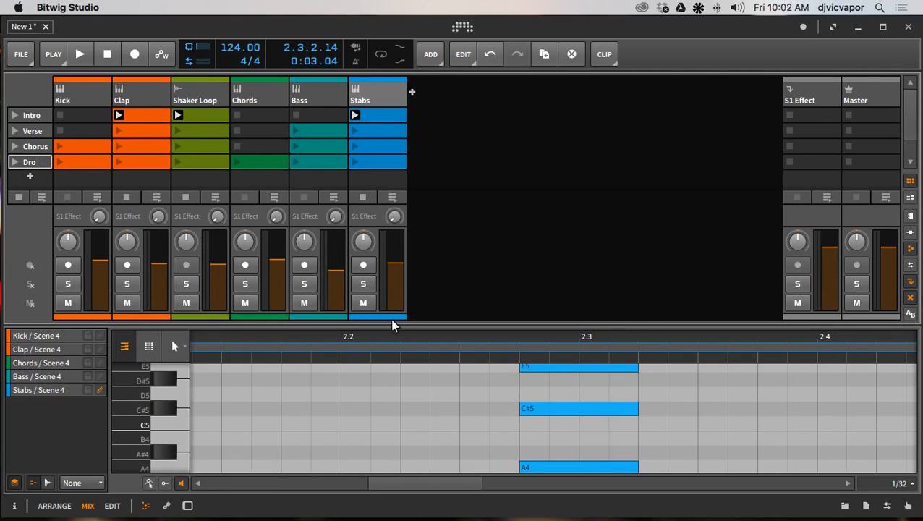
left_click_drag(393, 323, 391, 457)
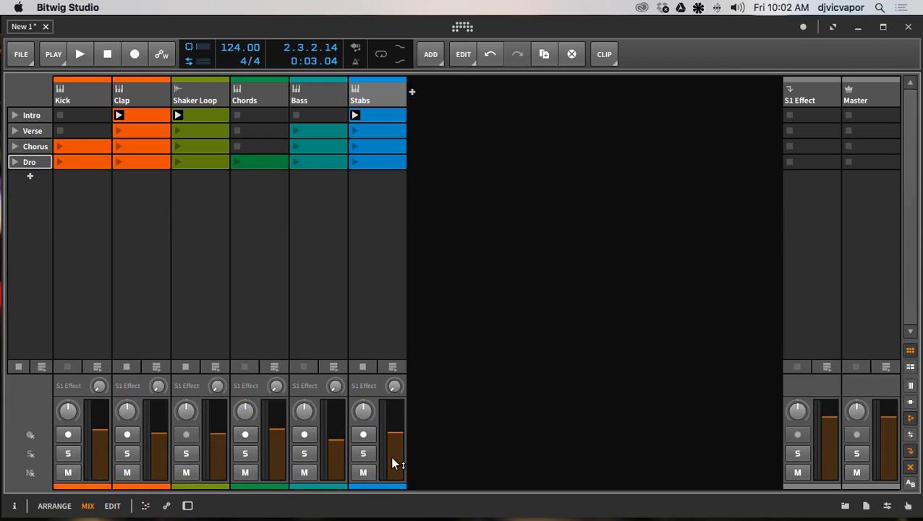
double_click(41, 162)
left_click(41, 162)
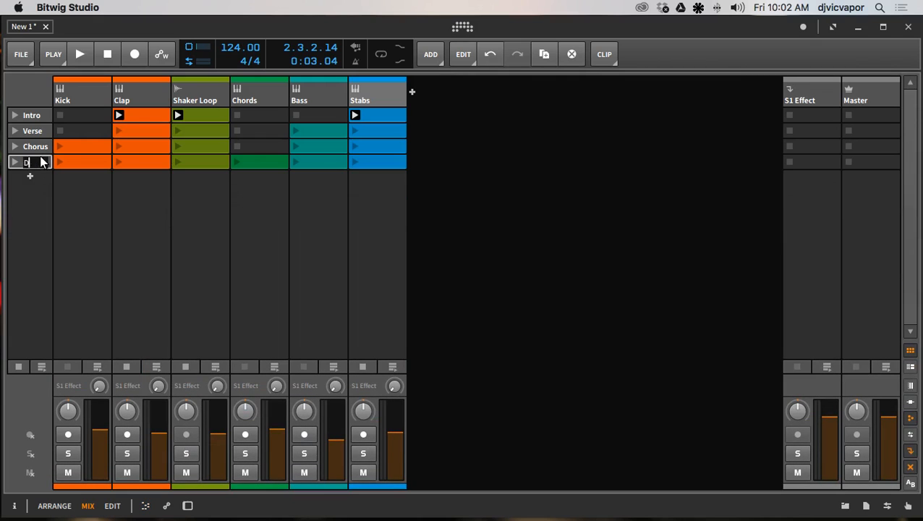
type("p")
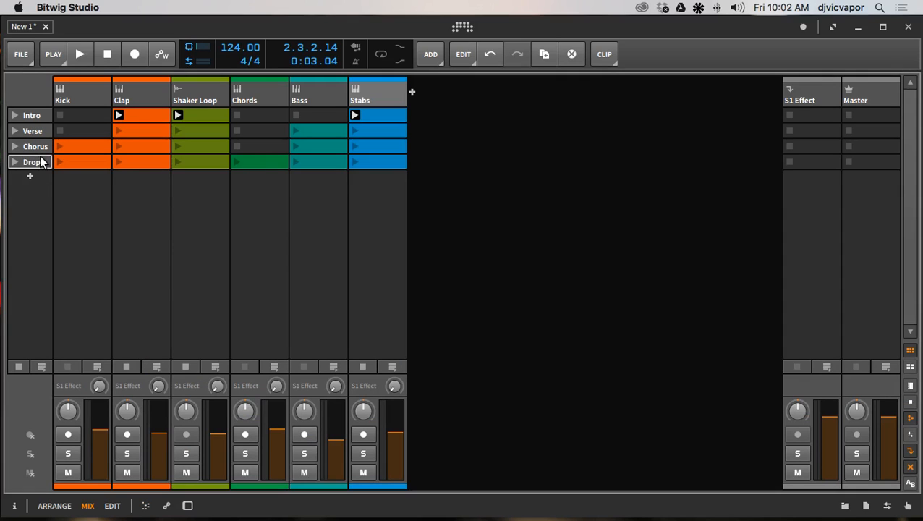
key("Return")
Audition the Intro, Verse, Chorus and Drop scenes in order, then stop playback, return to the start and stop all clips.
left_click(15, 115)
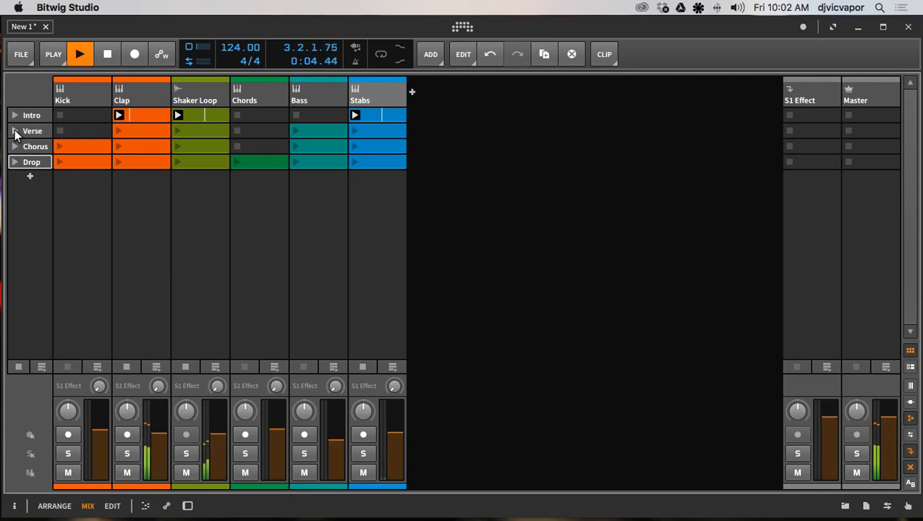
left_click(14, 131)
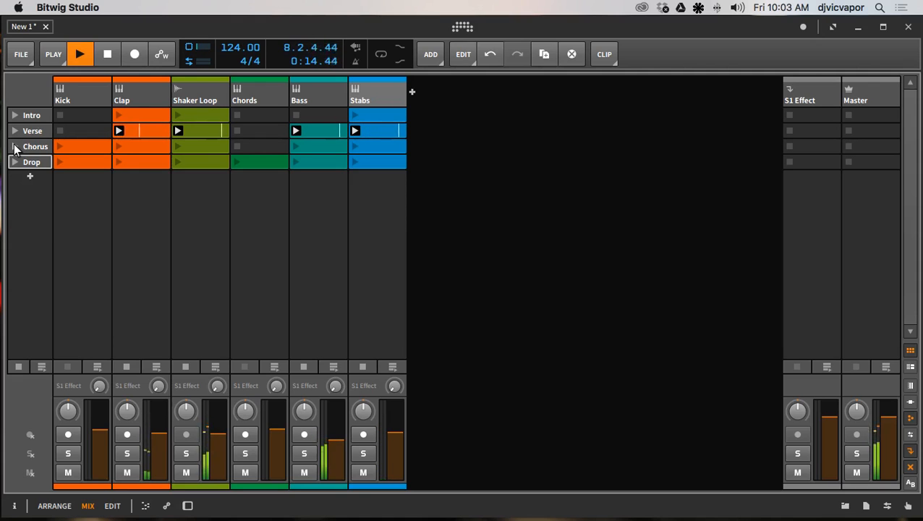
left_click(14, 146)
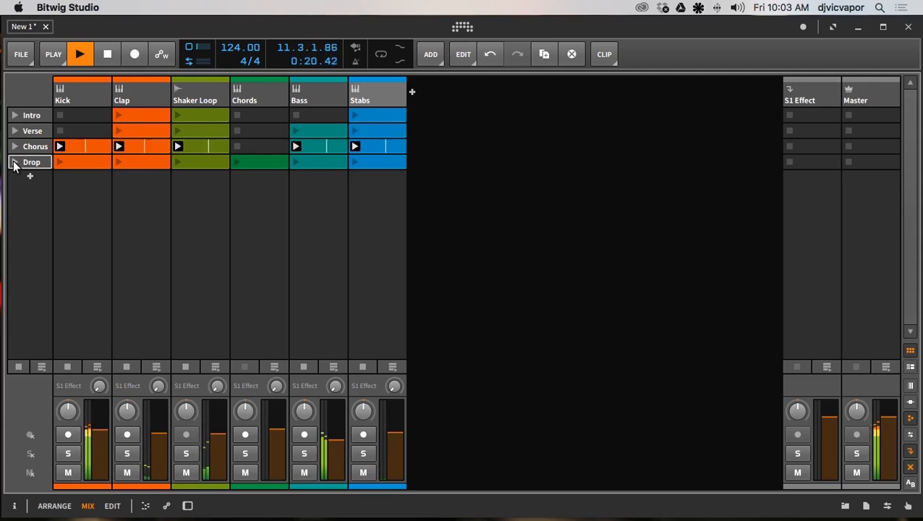
left_click(14, 163)
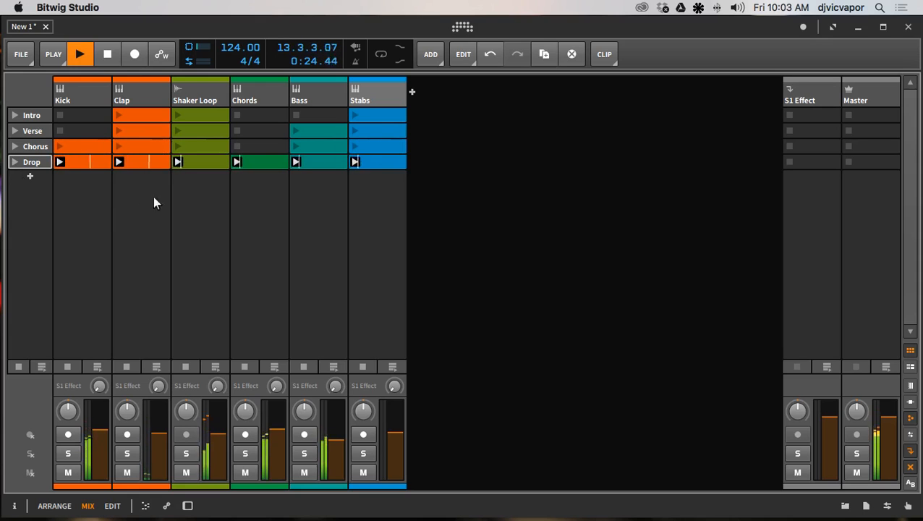
left_click(109, 54)
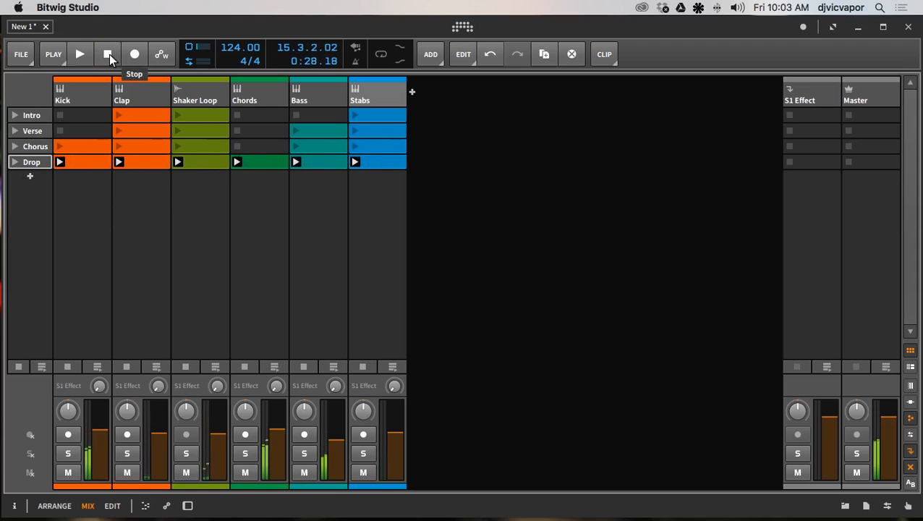
left_click(109, 54)
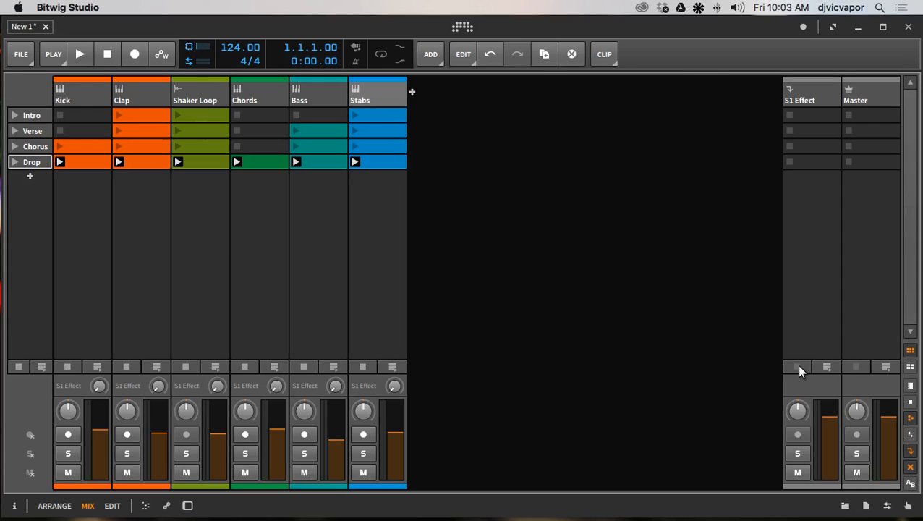
left_click(18, 367)
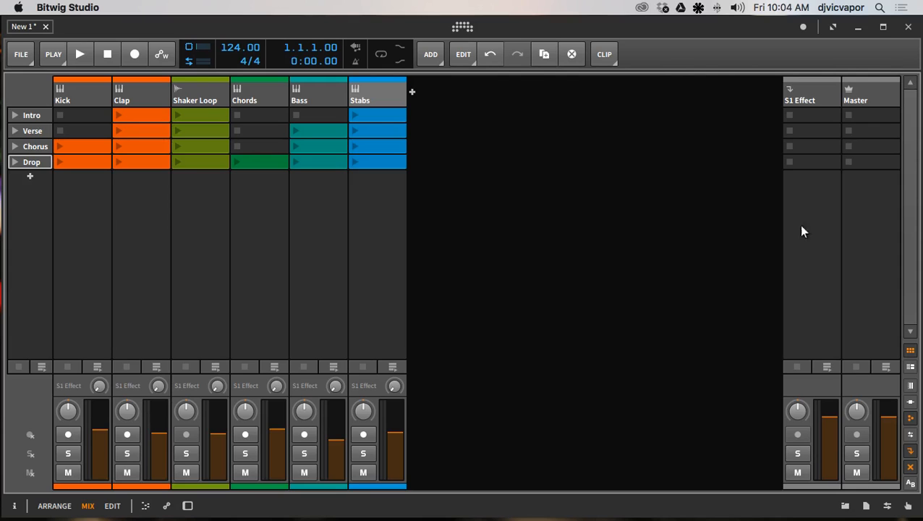
Start recording into the arrangement and launch the Intro, Verse and Chorus scenes in order.
left_click(16, 115)
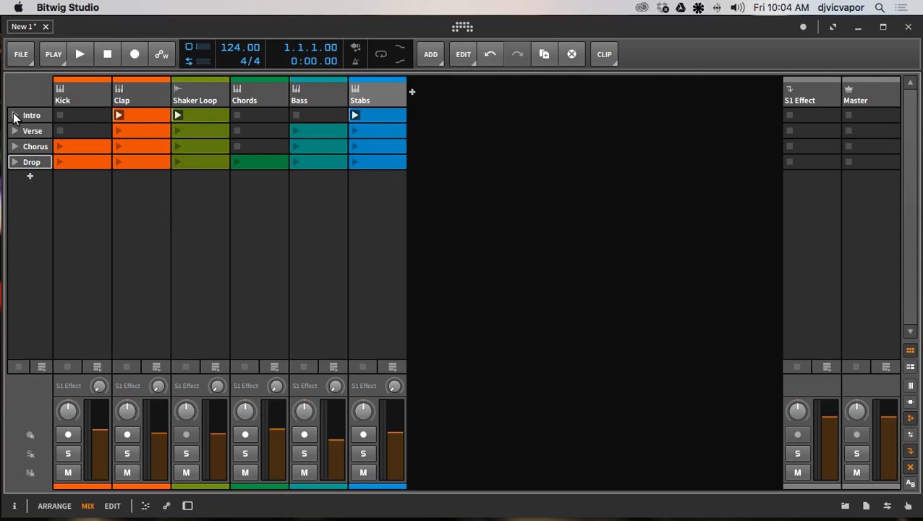
left_click(106, 56)
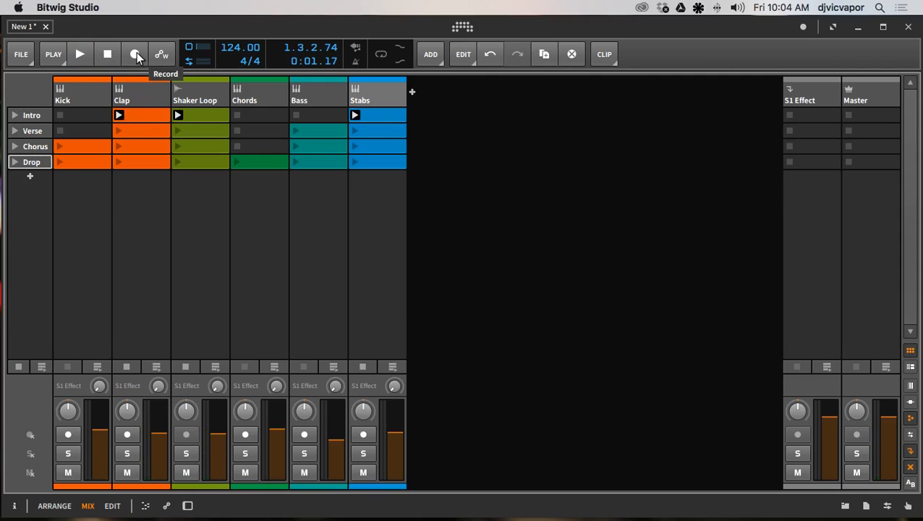
left_click(136, 52)
left_click(14, 115)
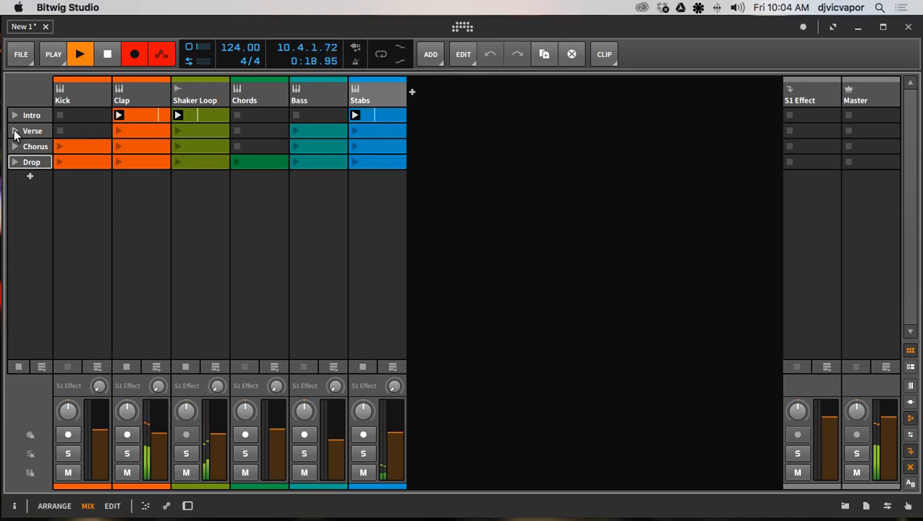
left_click(15, 131)
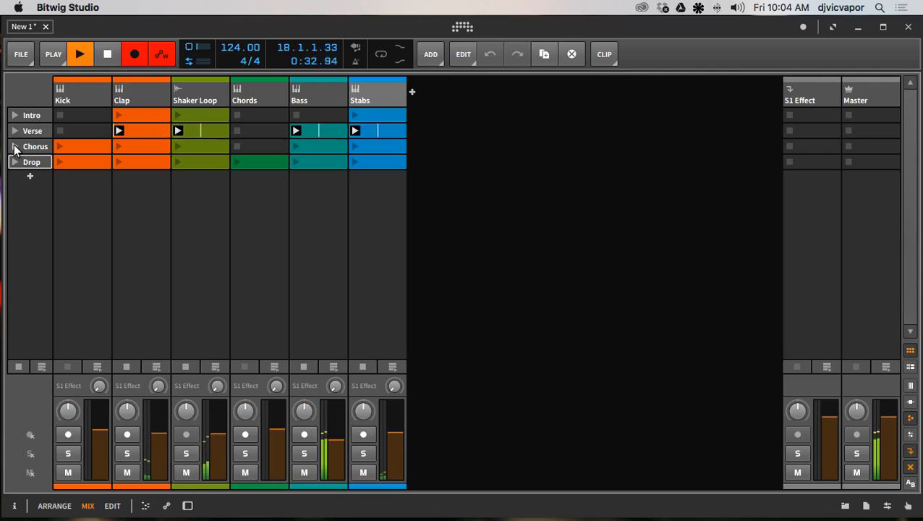
left_click(14, 147)
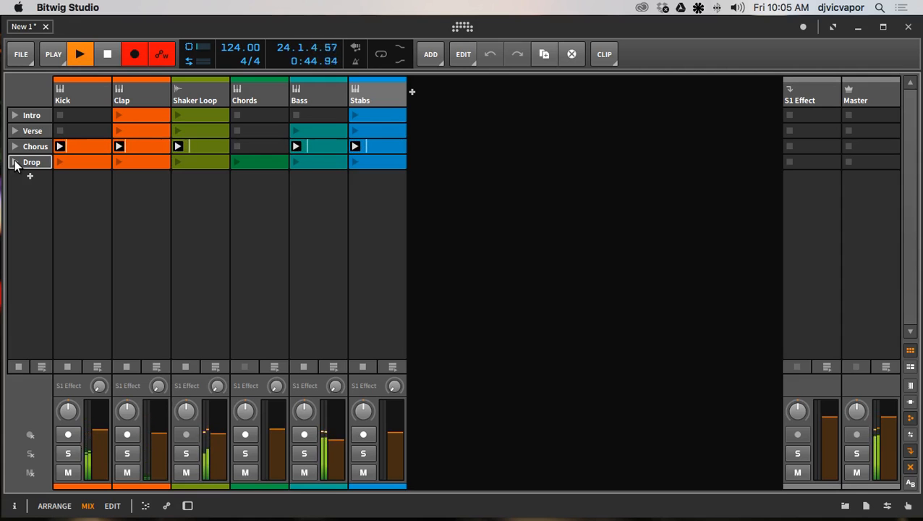
Record three launches of the Drop scene, stopping the kick, the clap and the kick again before them, then stop recording and all clips.
left_click(67, 369)
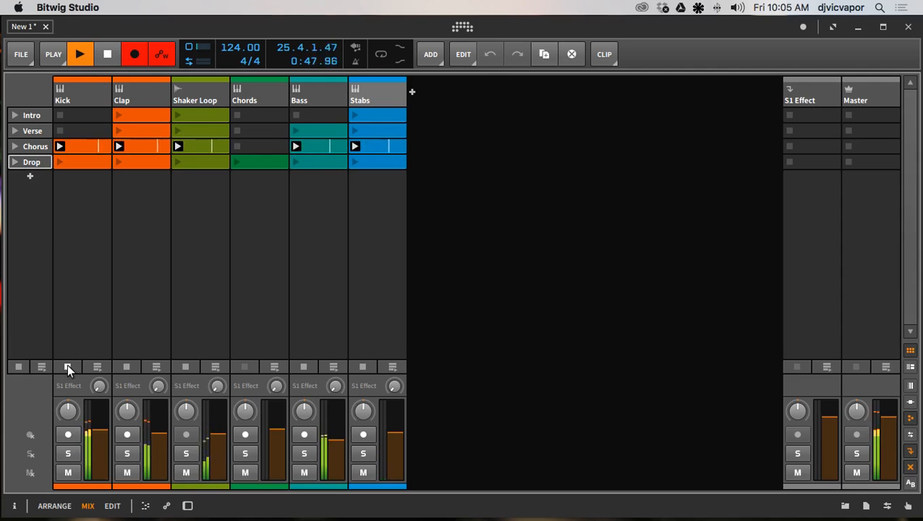
left_click(18, 167)
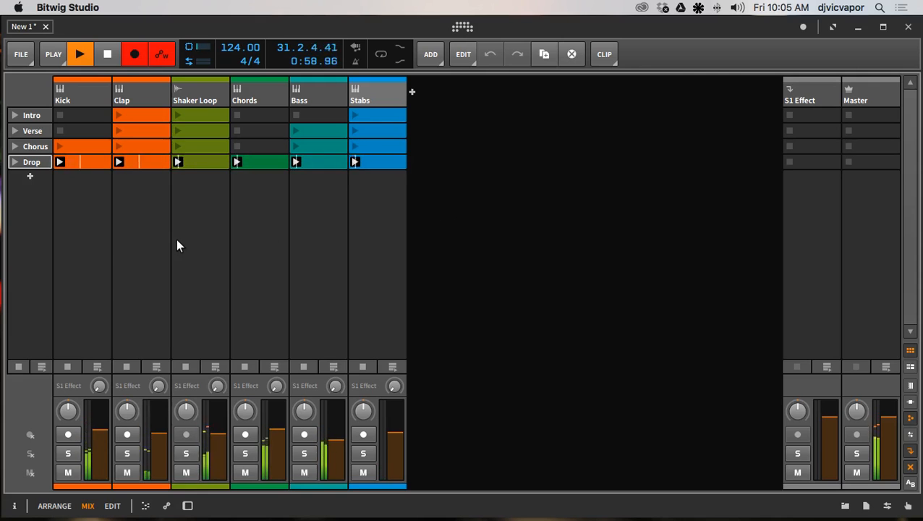
left_click(126, 367)
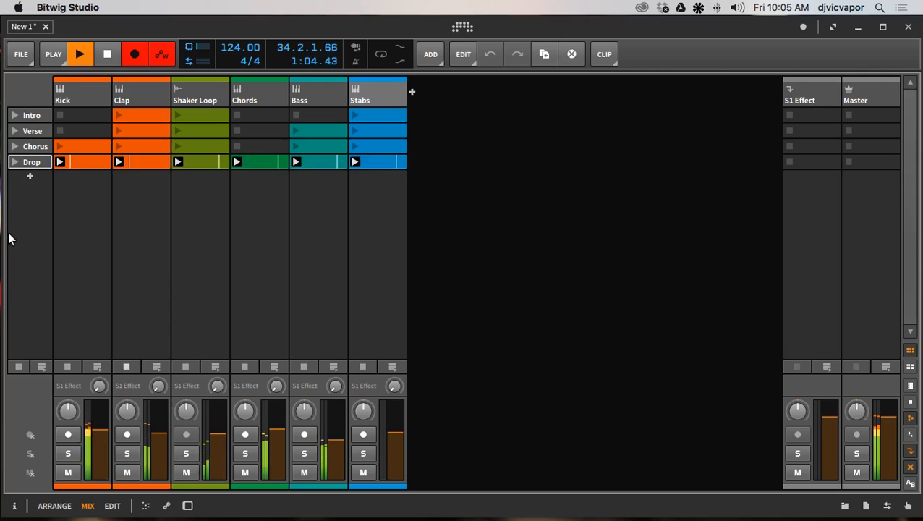
left_click(17, 163)
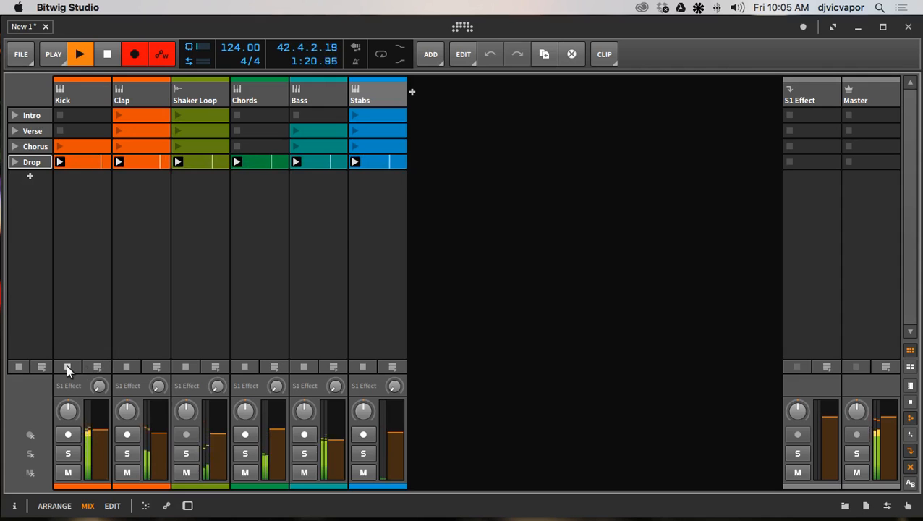
left_click(15, 162)
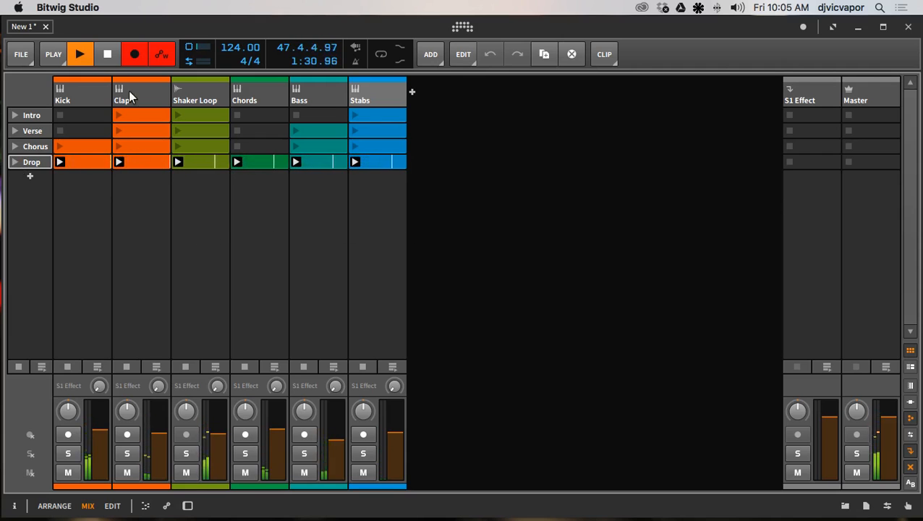
left_click(108, 55)
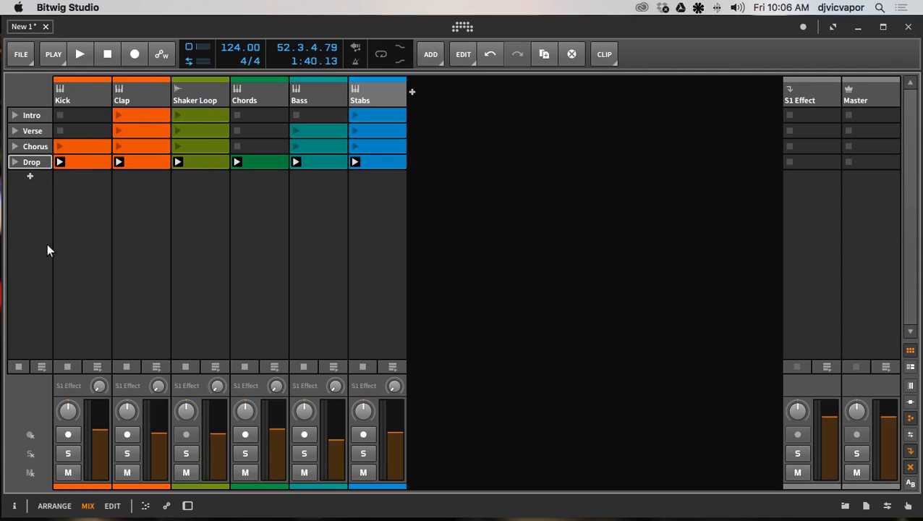
left_click(18, 366)
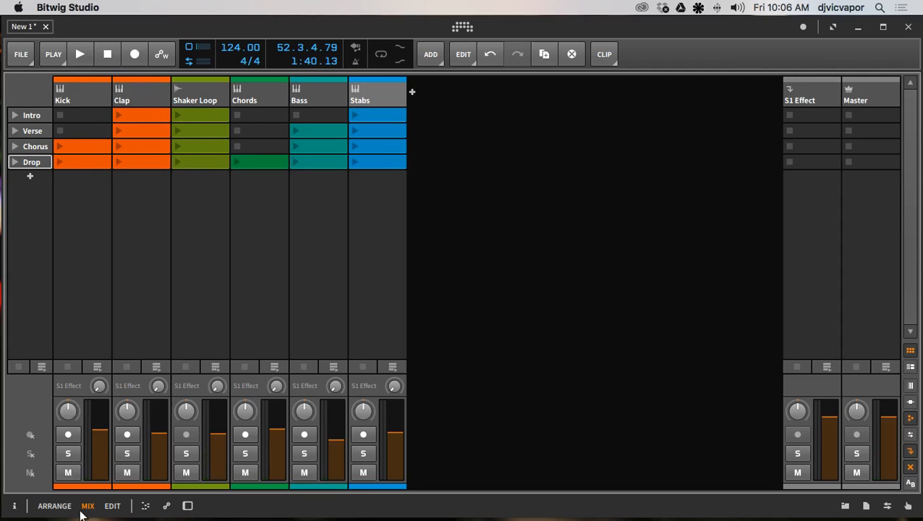
Switch to the arrangement, return all tracks to arranger playback and hide the device panel to show the whole recording.
left_click(58, 506)
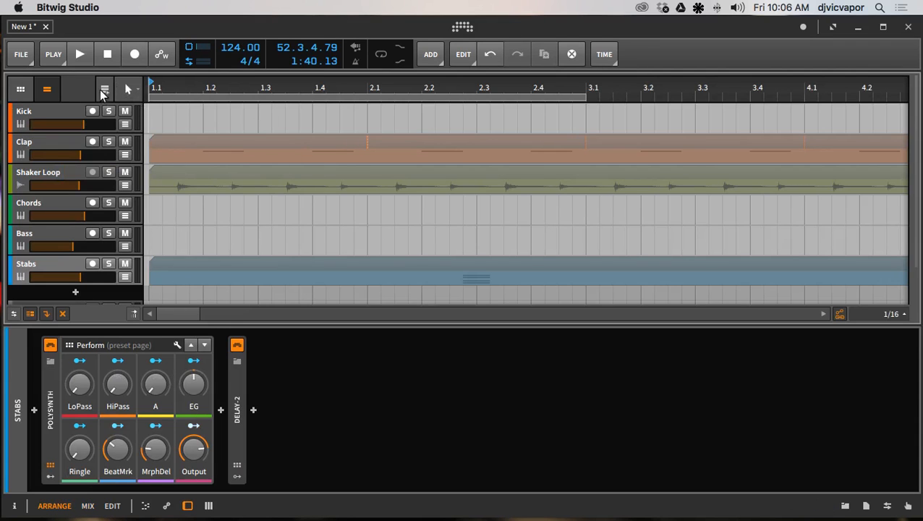
left_click(105, 89)
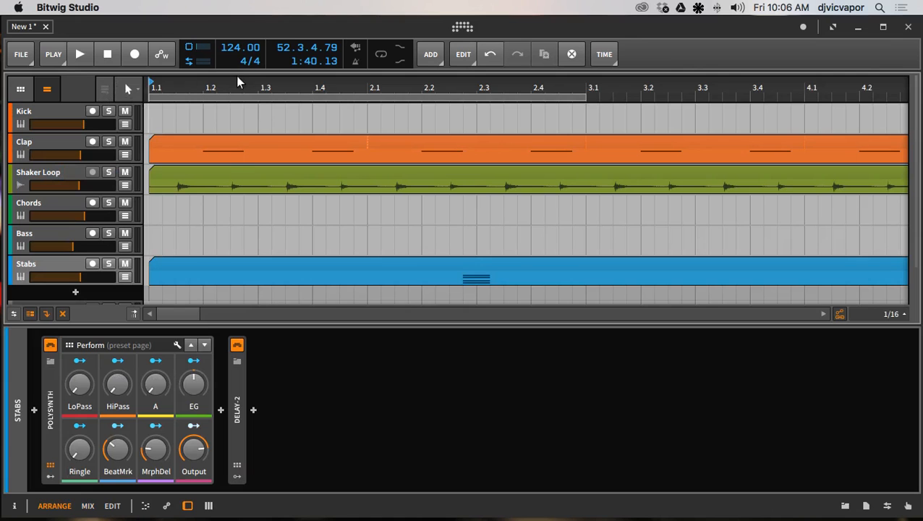
left_click_drag(241, 83, 287, 104)
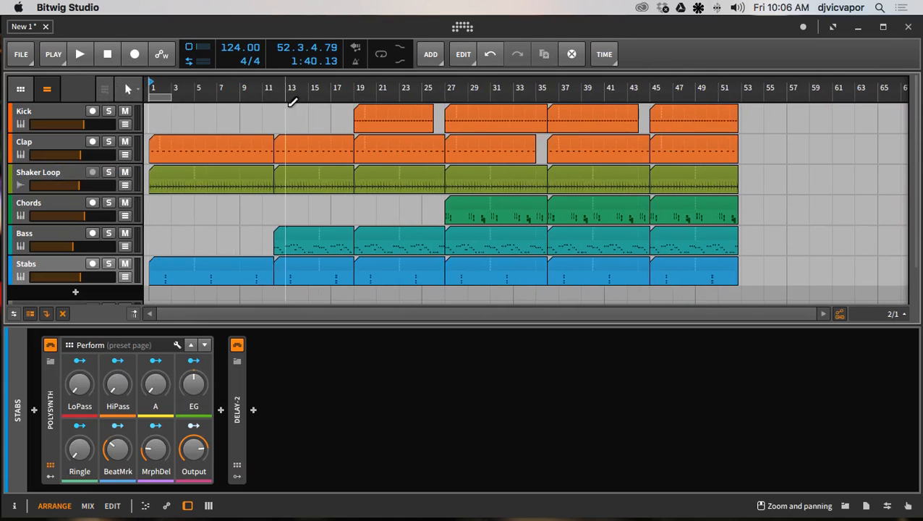
left_click_drag(379, 323, 381, 513)
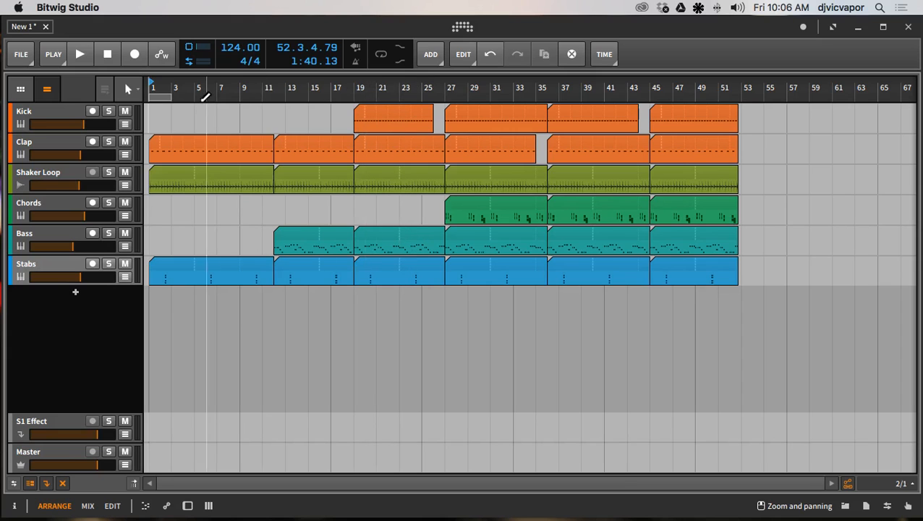
left_click_drag(240, 82, 239, 83)
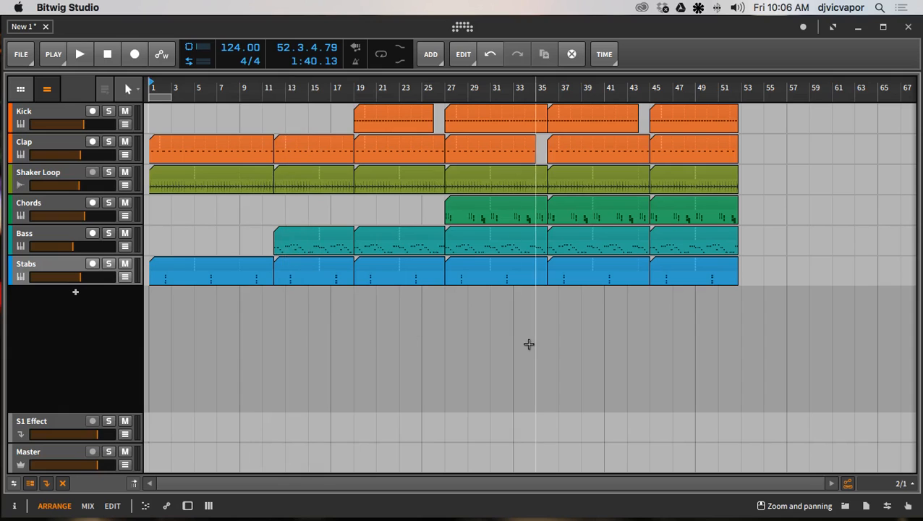
Open and widen the file browser, collapse the Desktop bookmark and expand the All Loops library location.
left_click(845, 506)
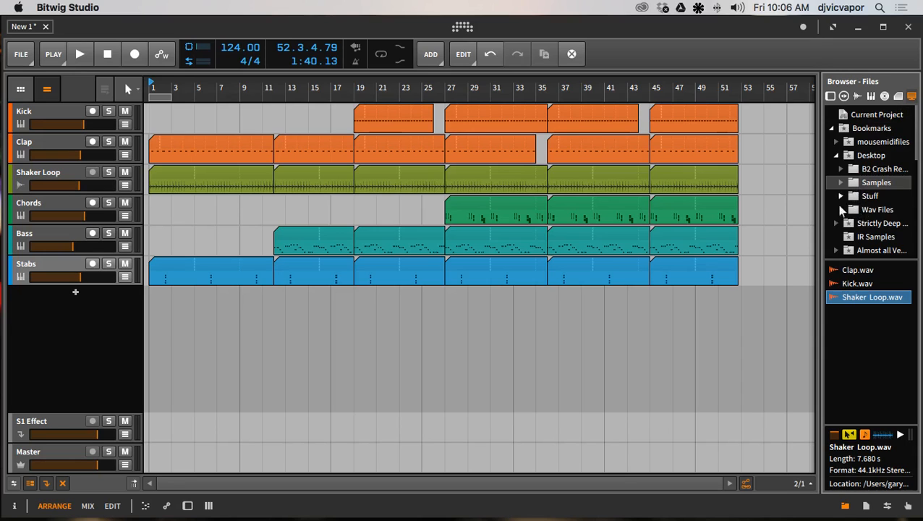
left_click_drag(818, 219, 799, 222)
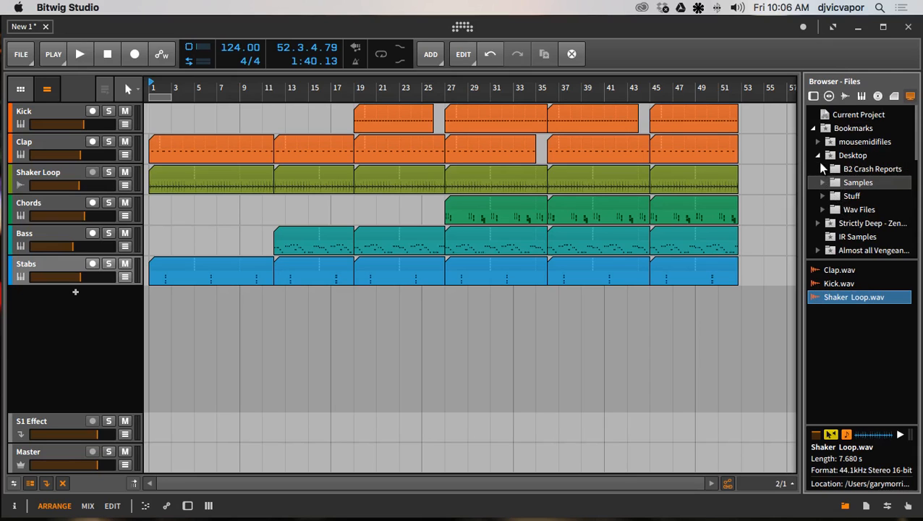
left_click(818, 155)
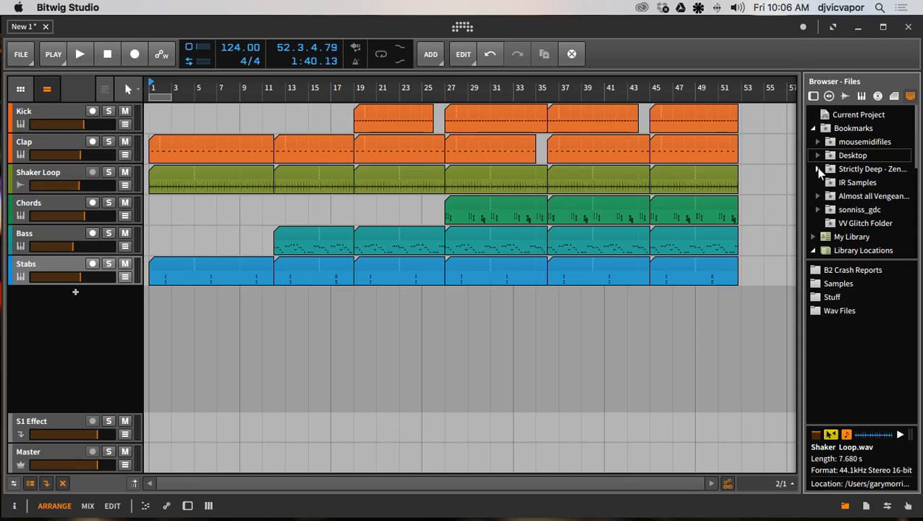
scroll(819, 172, "down", 3)
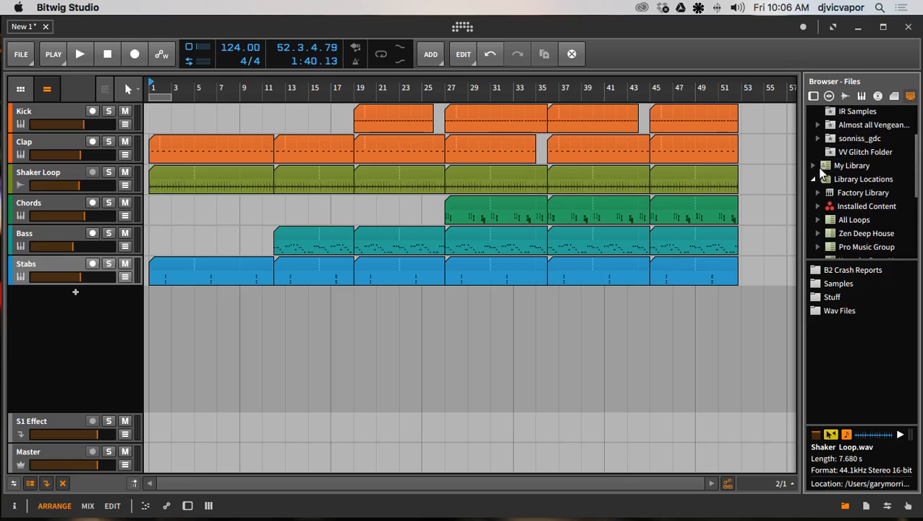
left_click(817, 220)
scroll(817, 221, "down", 4)
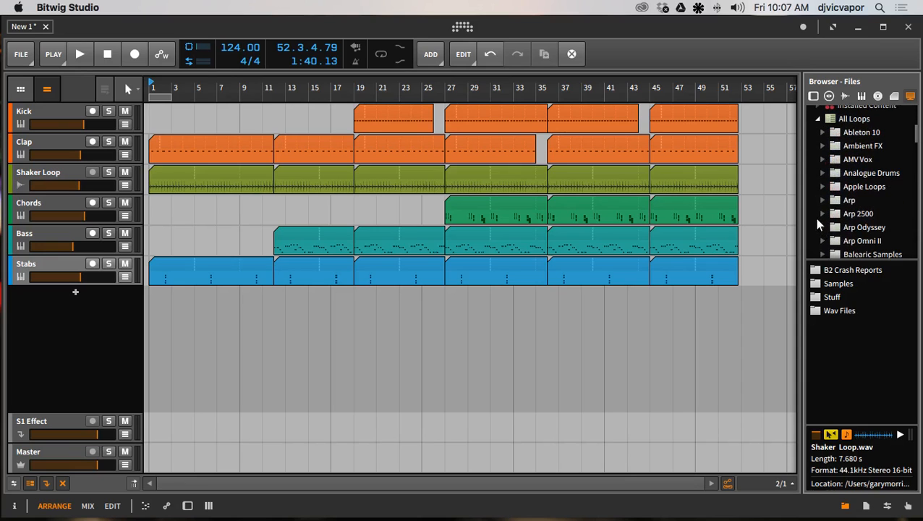
Browse the All Loops library to the Drums folder and list the contents of its Fills folder.
scroll(817, 220, "down", 6)
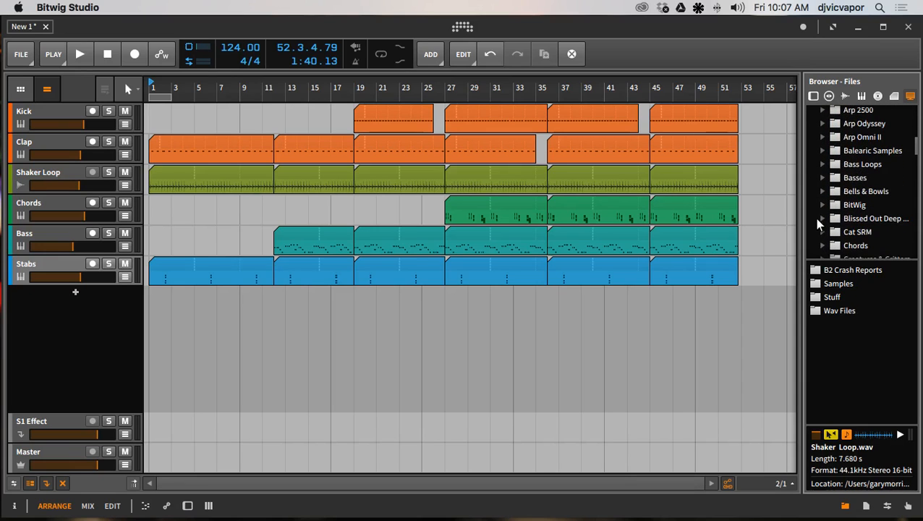
scroll(817, 220, "down", 3)
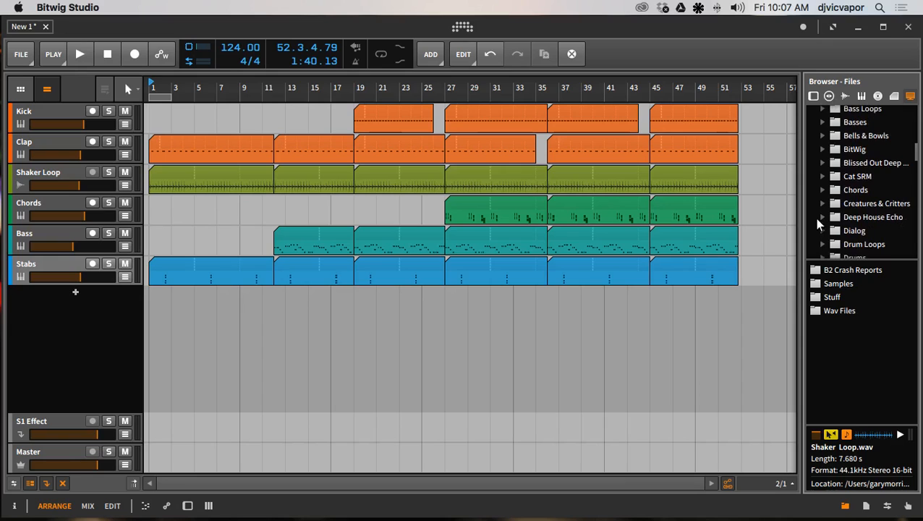
scroll(817, 220, "down", 2)
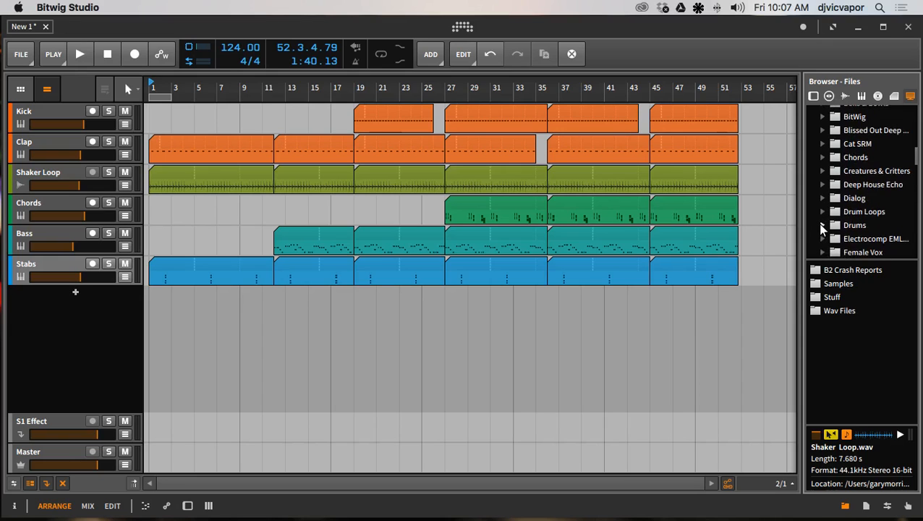
left_click(821, 225)
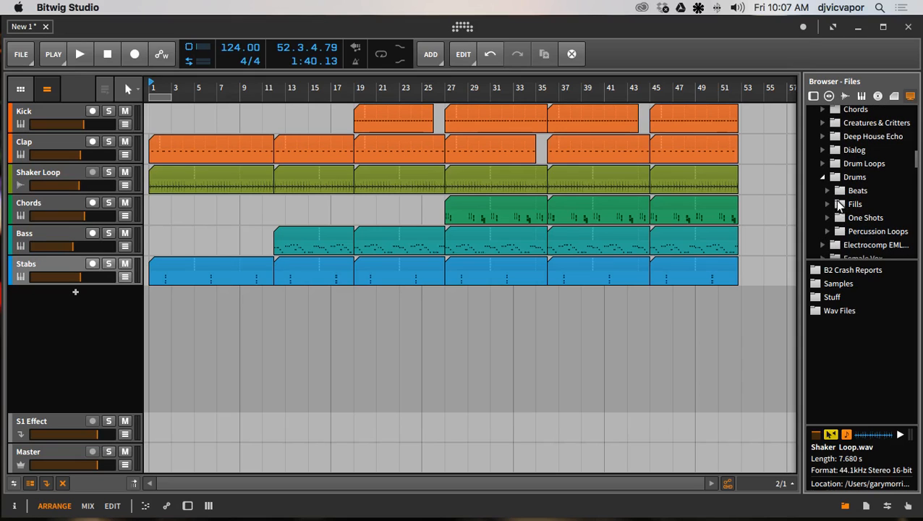
left_click(838, 206)
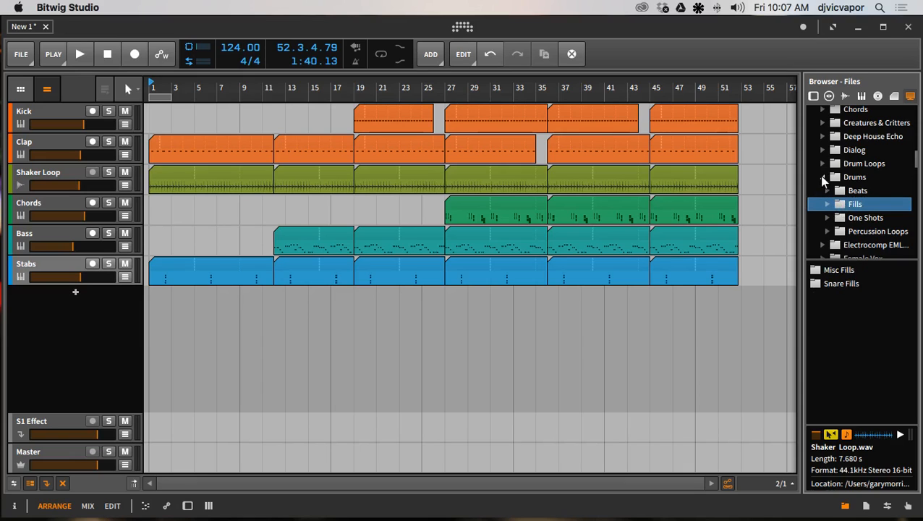
Collapse the Drums folder, look through the subfolders of Drum Loops and collapse that folder as well.
left_click(823, 178)
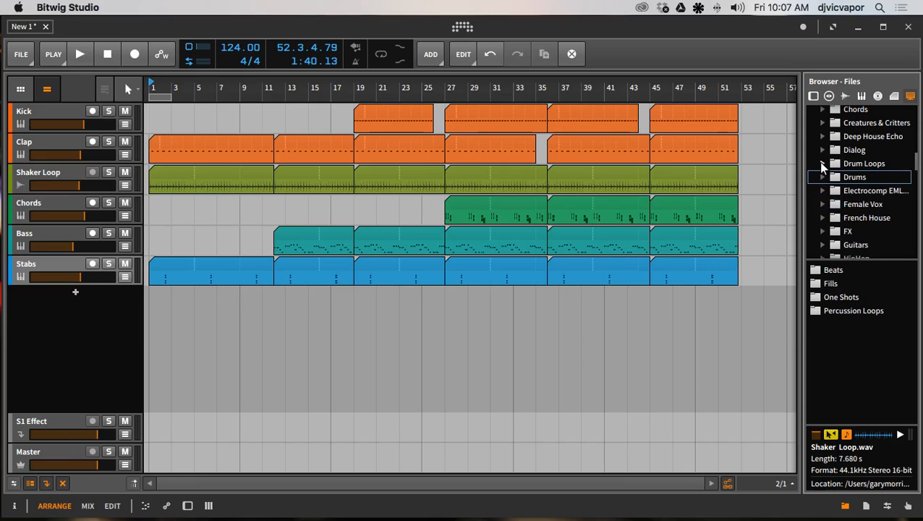
left_click(821, 164)
scroll(822, 189, "down", 4)
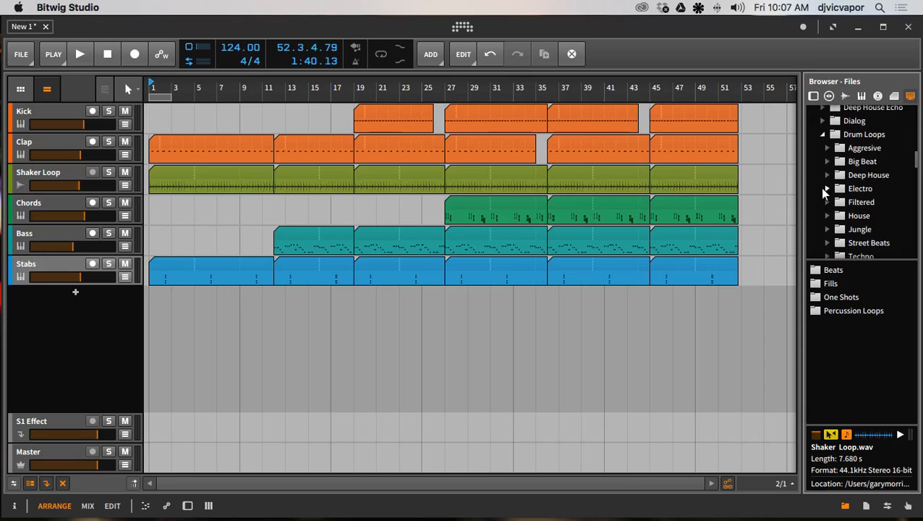
scroll(821, 190, "up", 4)
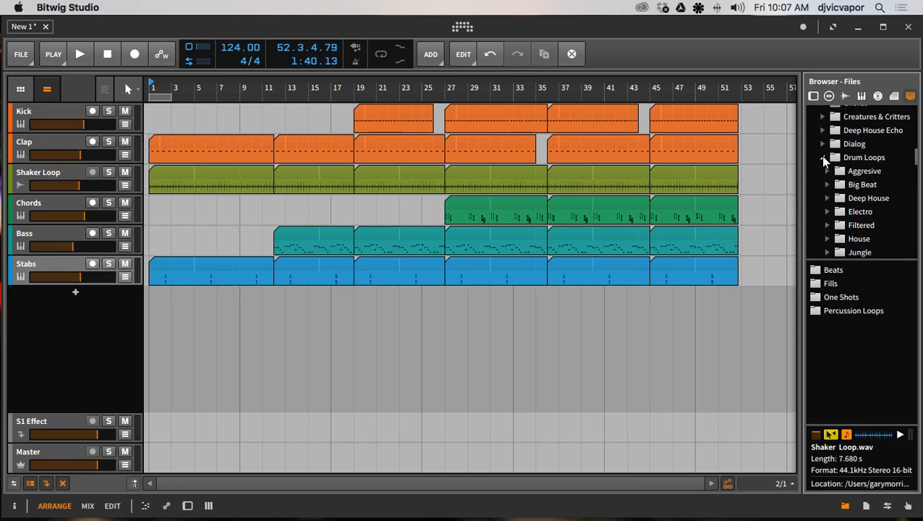
left_click(823, 158)
Browse further through the All Loops library, expand the One Shots folder and list the contents of its Atmosphere folder.
scroll(823, 178, "down", 3)
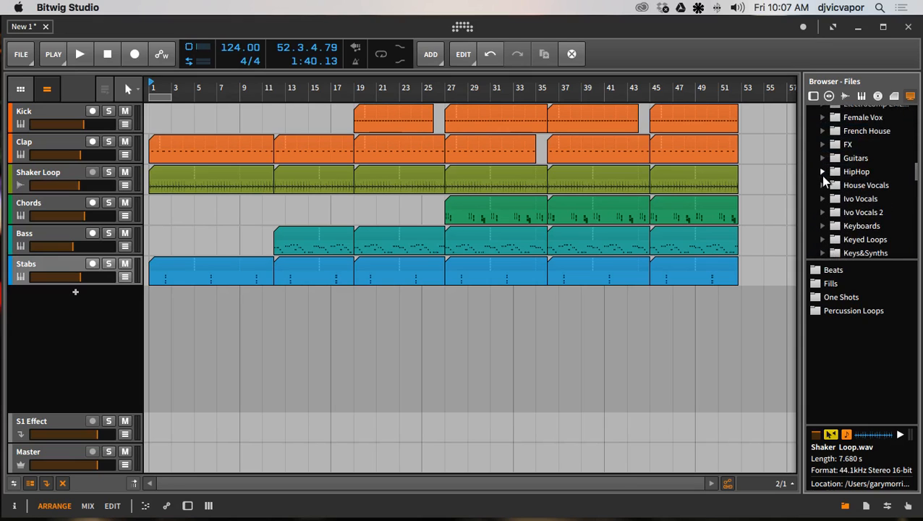
scroll(822, 178, "down", 3)
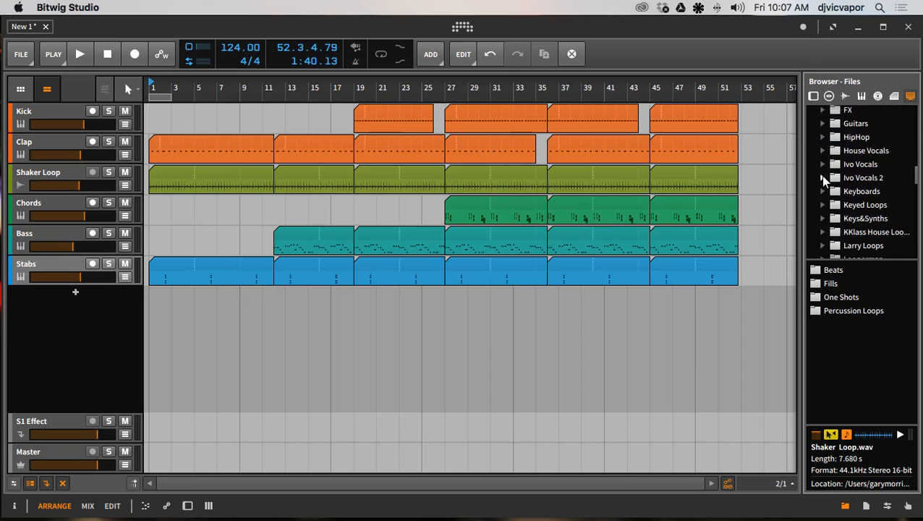
scroll(822, 177, "down", 5)
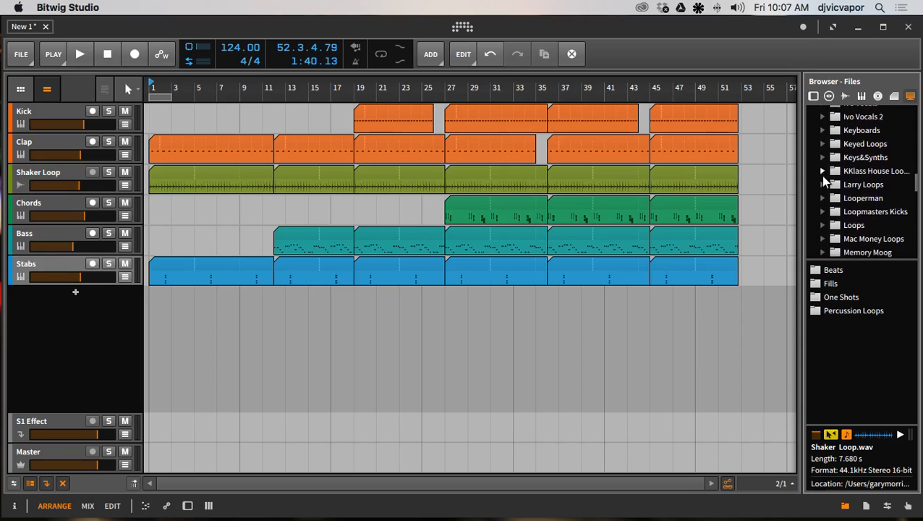
scroll(822, 177, "down", 5)
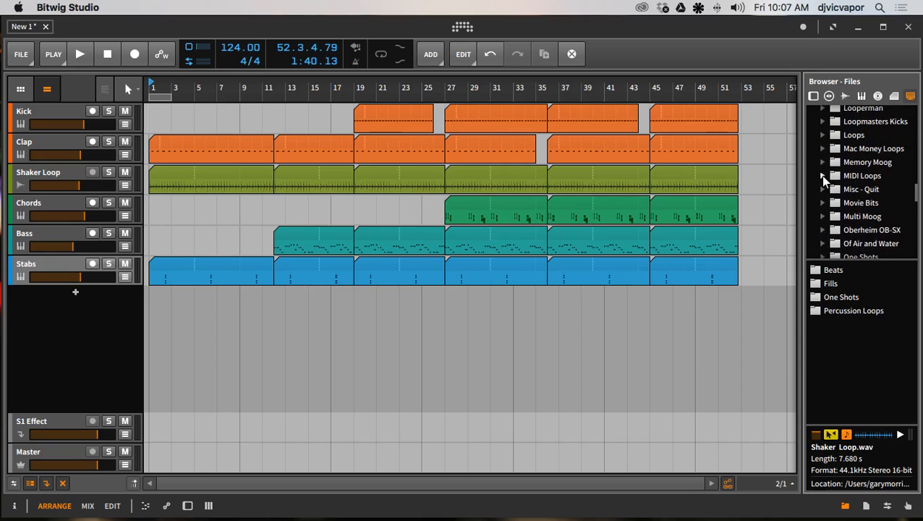
scroll(822, 179, "up", 5)
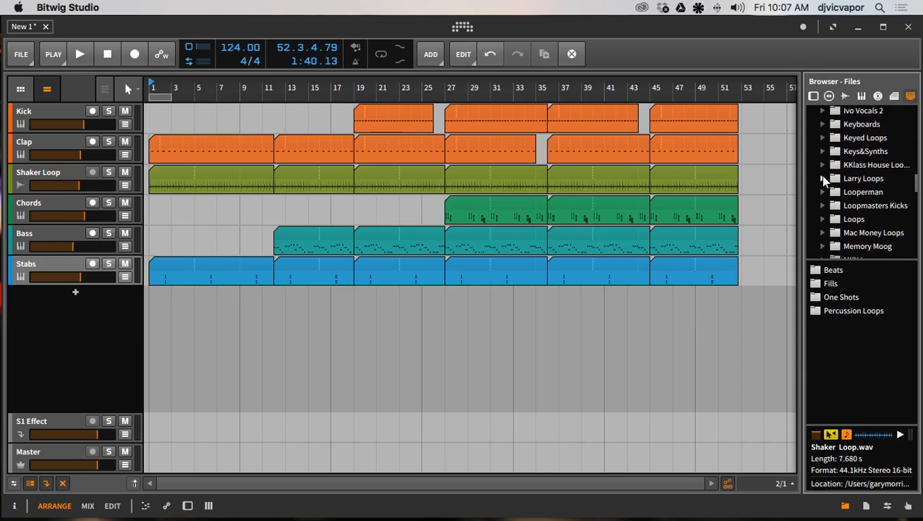
scroll(822, 180, "up", 2)
scroll(822, 179, "down", 10)
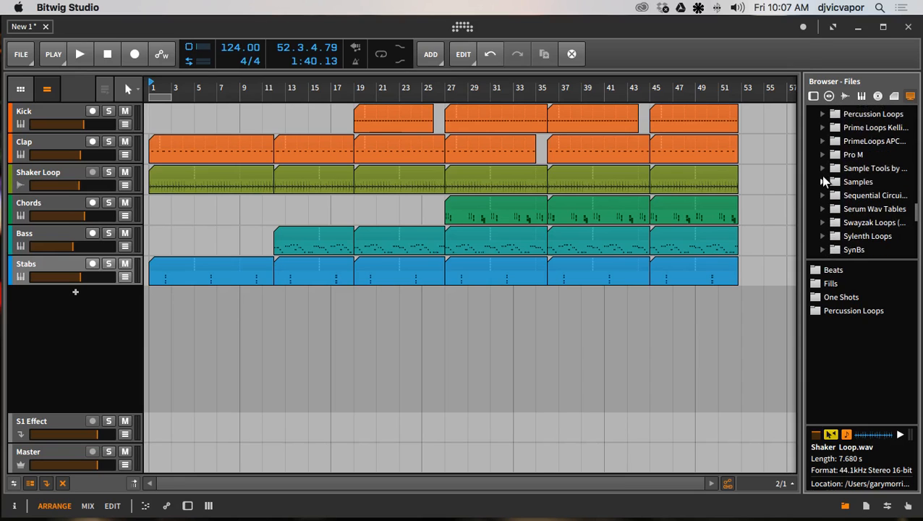
scroll(822, 179, "up", 2)
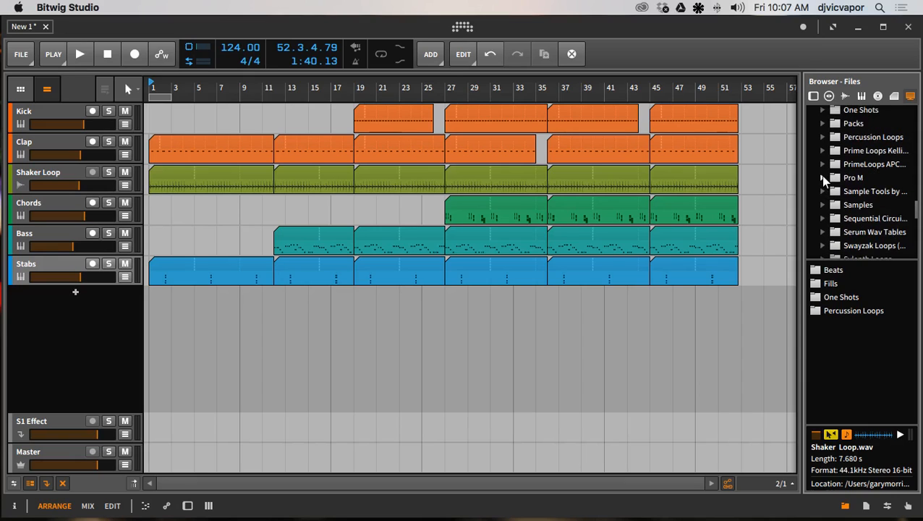
scroll(819, 175, "up", 1)
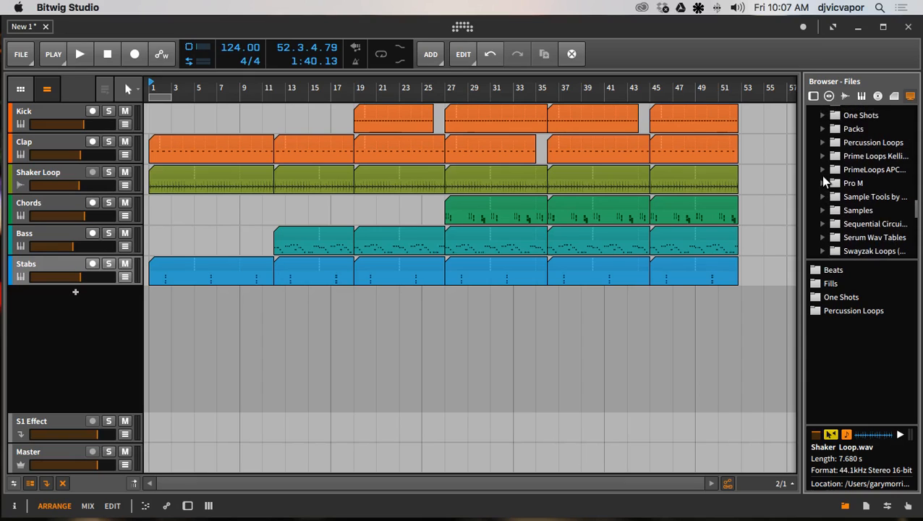
left_click(822, 115)
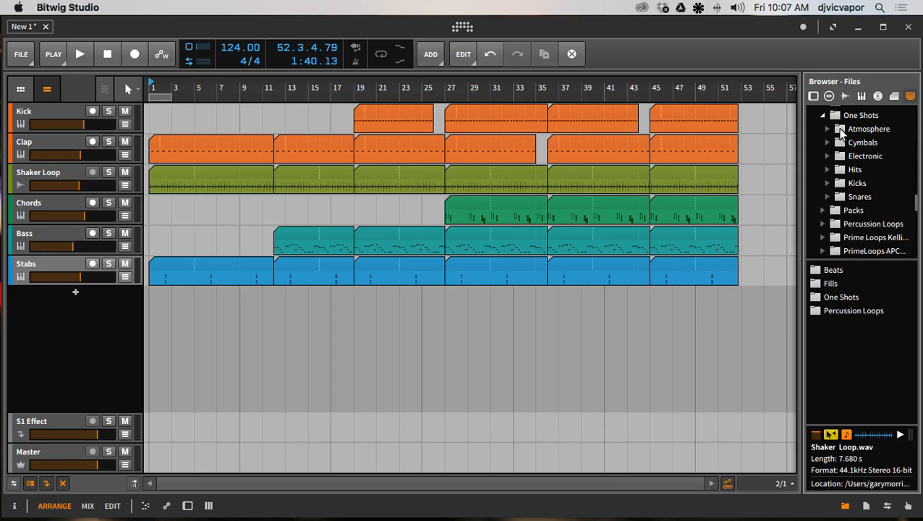
left_click(841, 130)
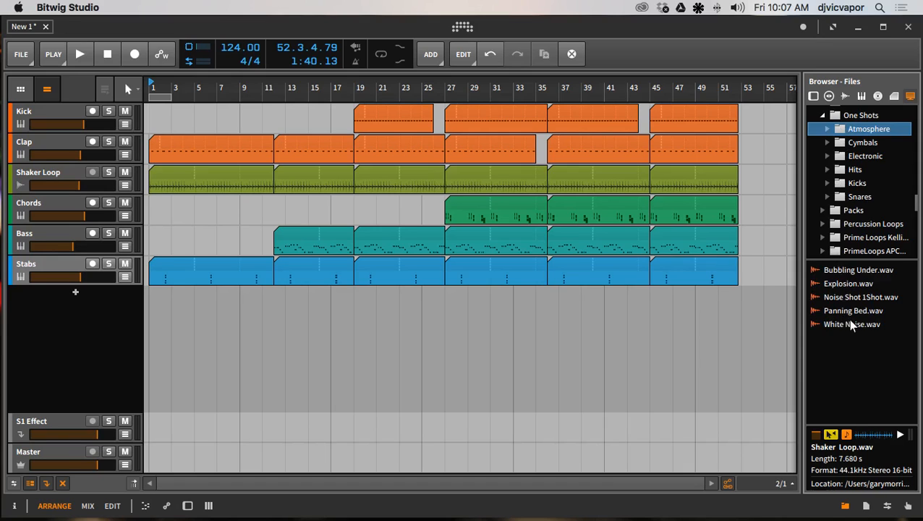
Audition the samples in the Cymbals folder and place Reverse Cymbal.wav on a new track below Stabs at about bar 11.
left_click(838, 143)
left_click(833, 271)
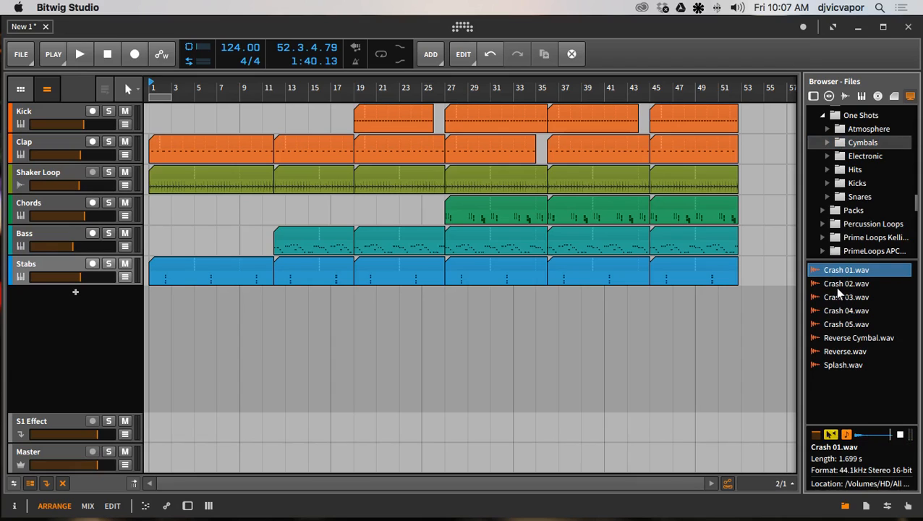
left_click(834, 287)
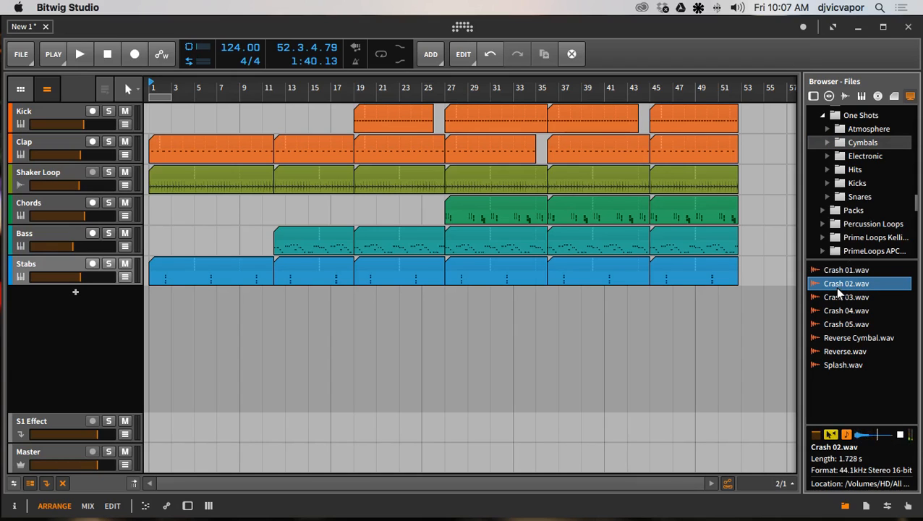
key("Down")
key("Down")
key("Down")
key("Down")
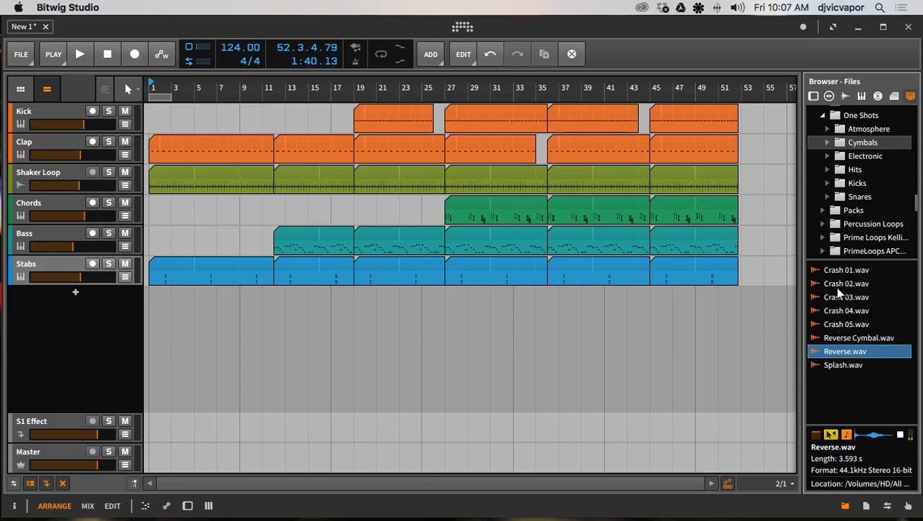
key("Down")
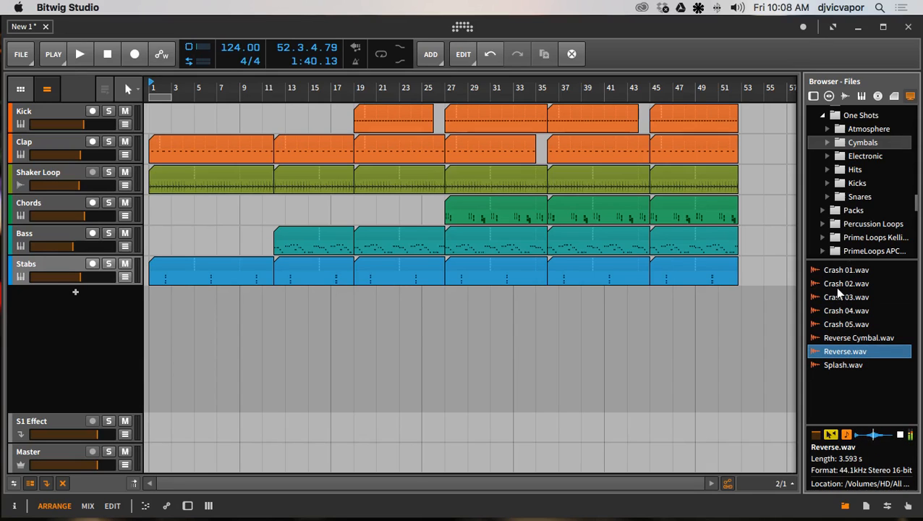
key("Up")
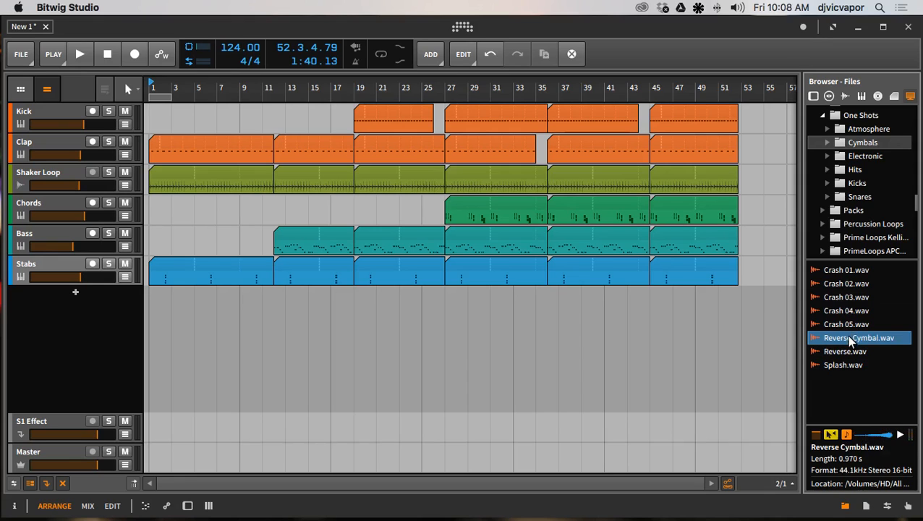
left_click_drag(849, 339, 262, 331)
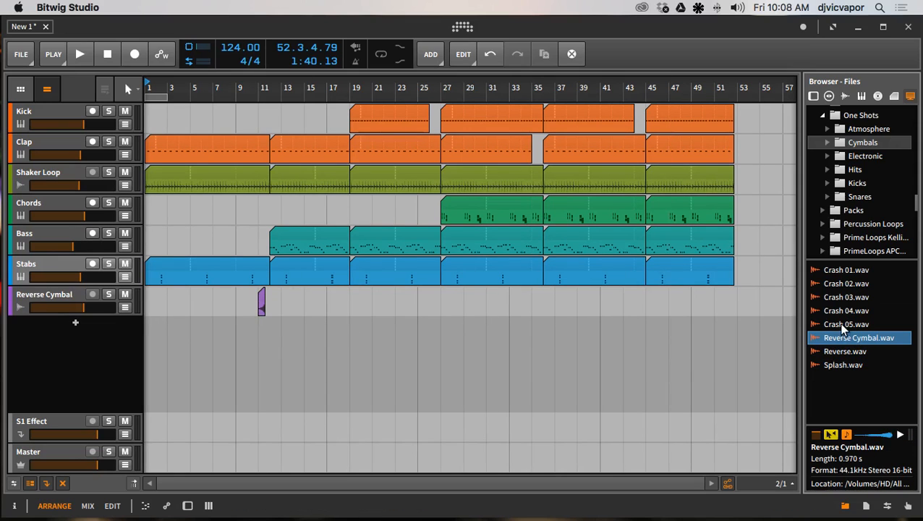
Audition Splash.wav, Reverse.wav and the crash samples from Crash 05 up to Crash 01 in the Cymbals folder.
left_click(835, 366)
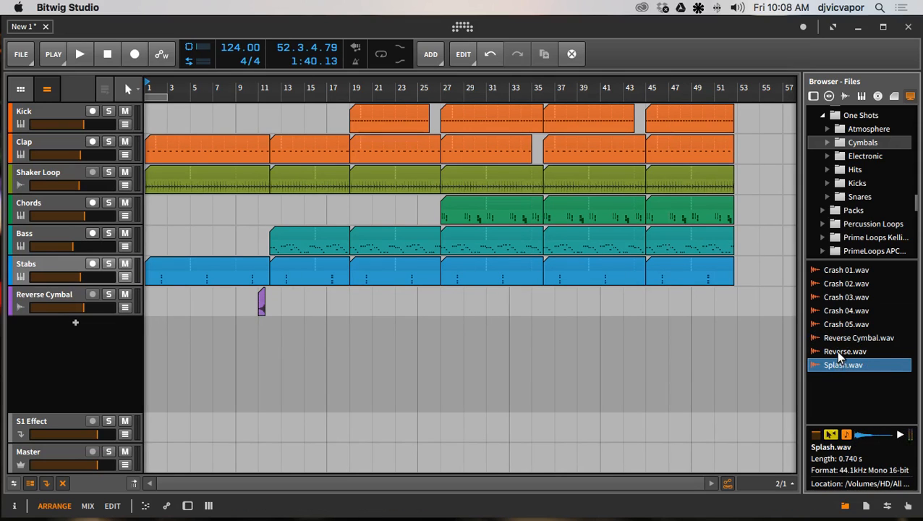
left_click(834, 351)
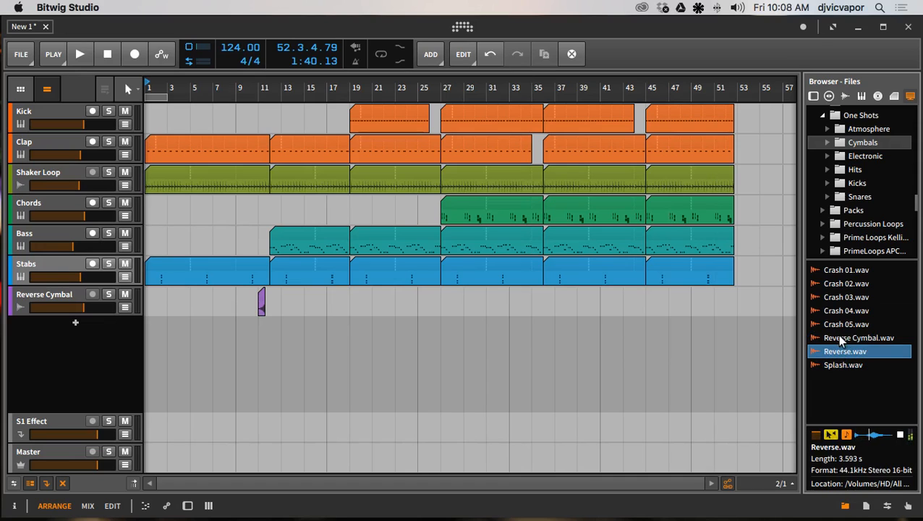
left_click(837, 324)
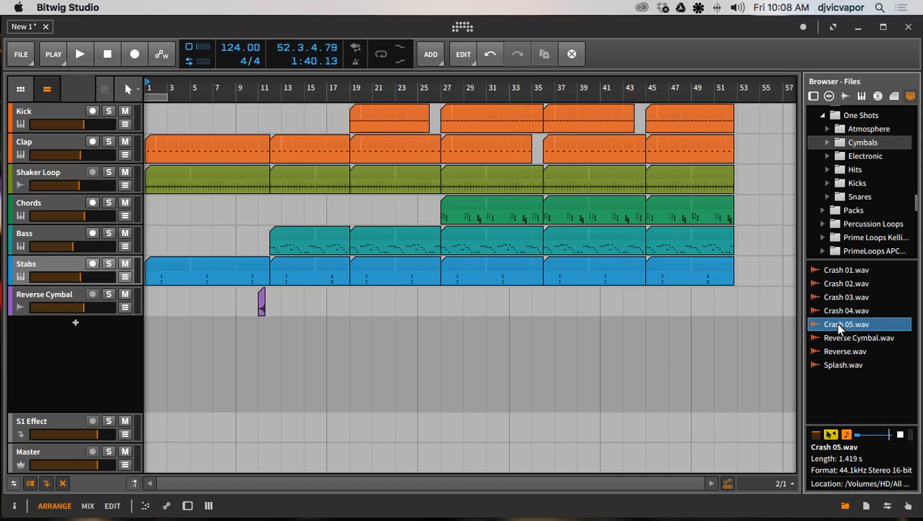
key("Up")
key("Up")
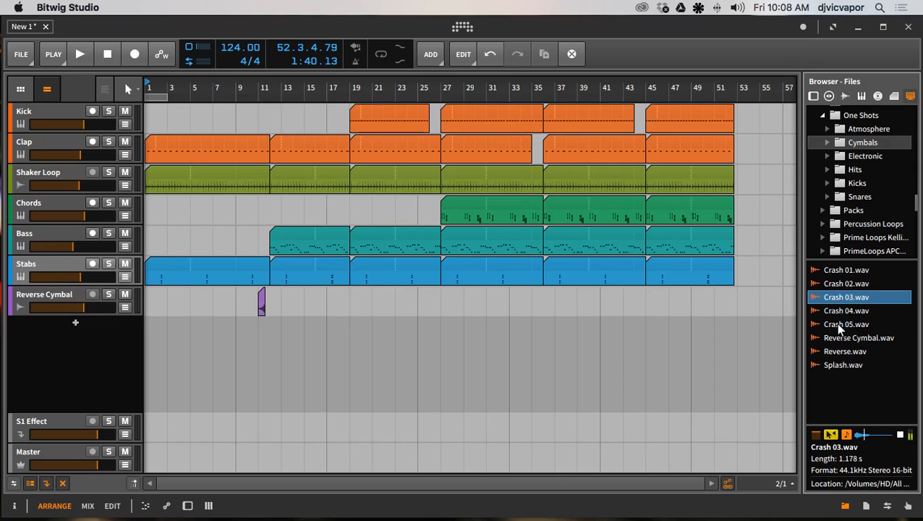
key("Up")
key("Up")
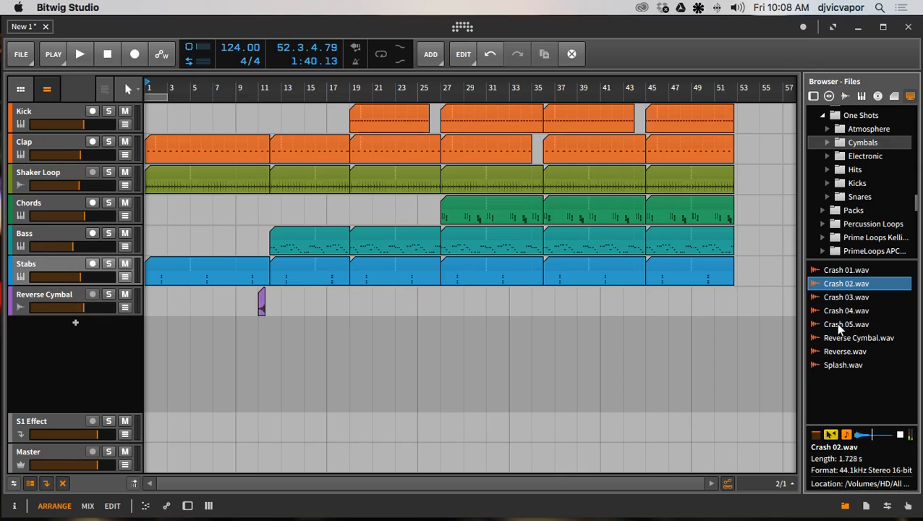
key("Down")
key("Up")
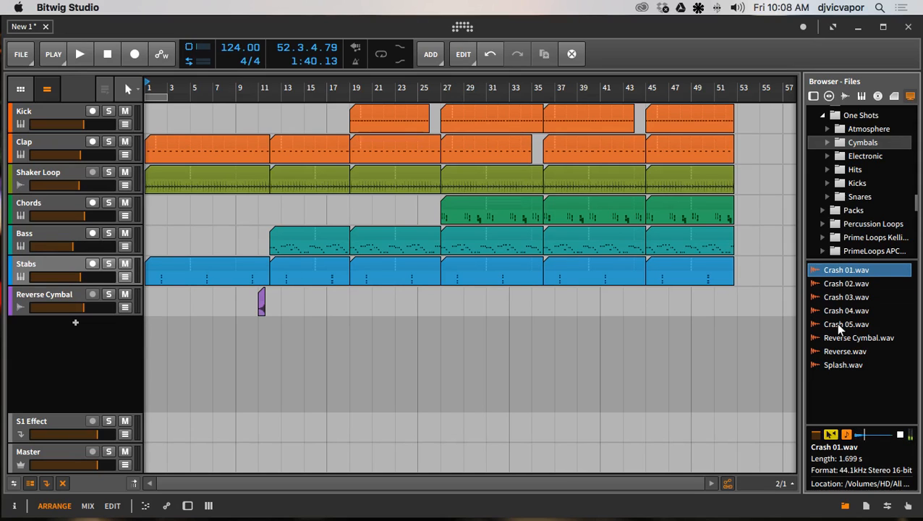
Audition the one-shots in the Electronic folder, including Synth Dive, Noise Hit, Whistle, the four Zap samples and Thunder Crash.
left_click(837, 156)
left_click(843, 284)
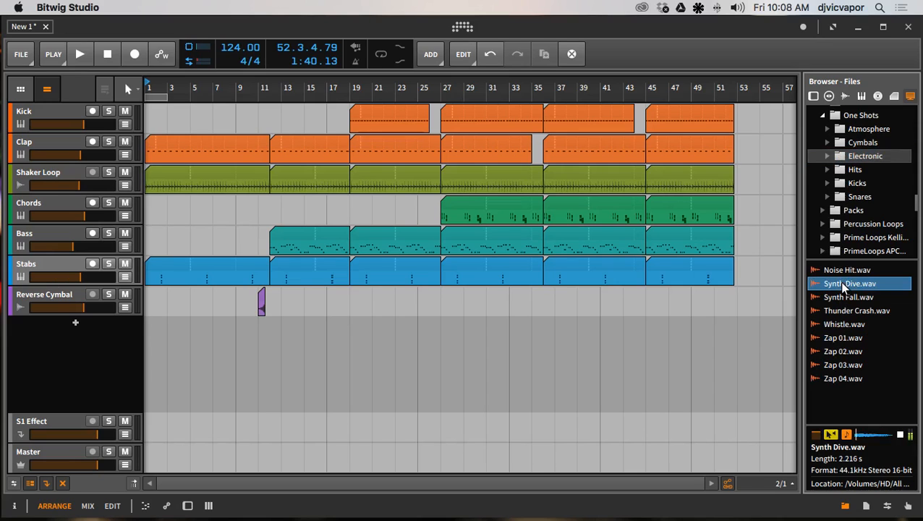
key("Up")
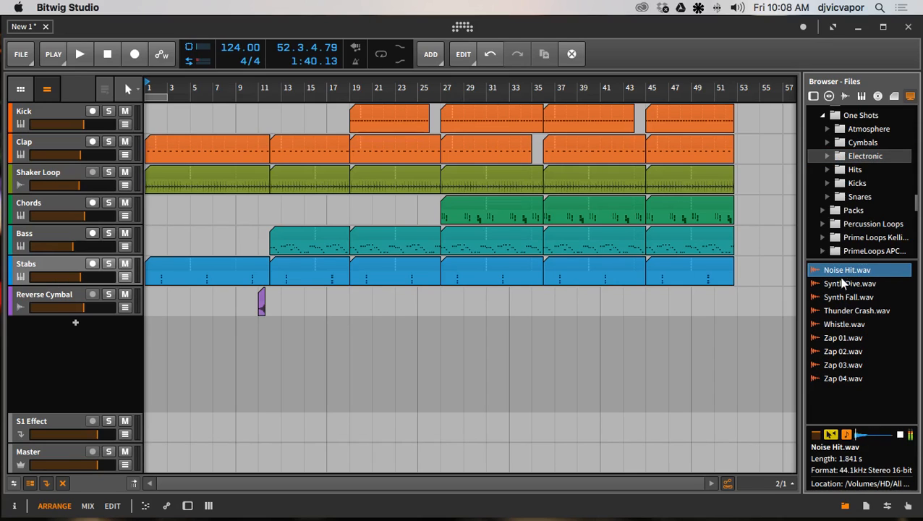
left_click(838, 327)
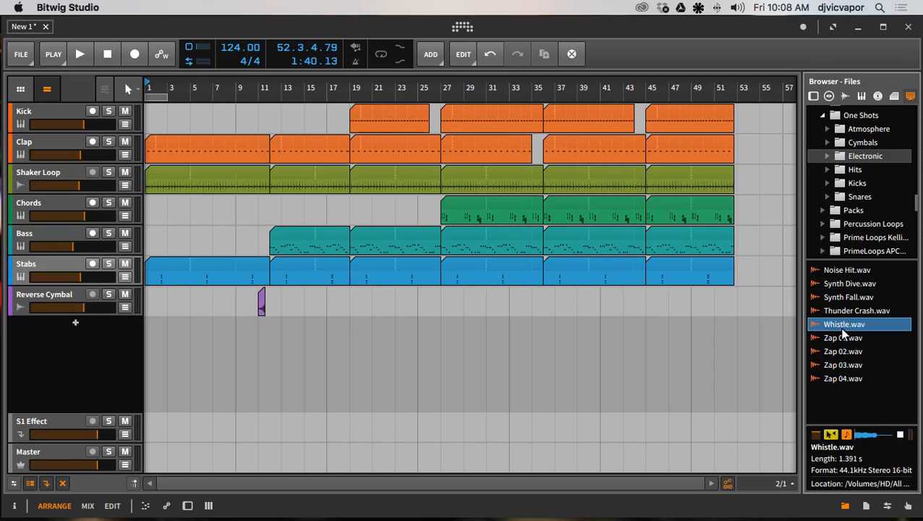
left_click(836, 339)
left_click(838, 353)
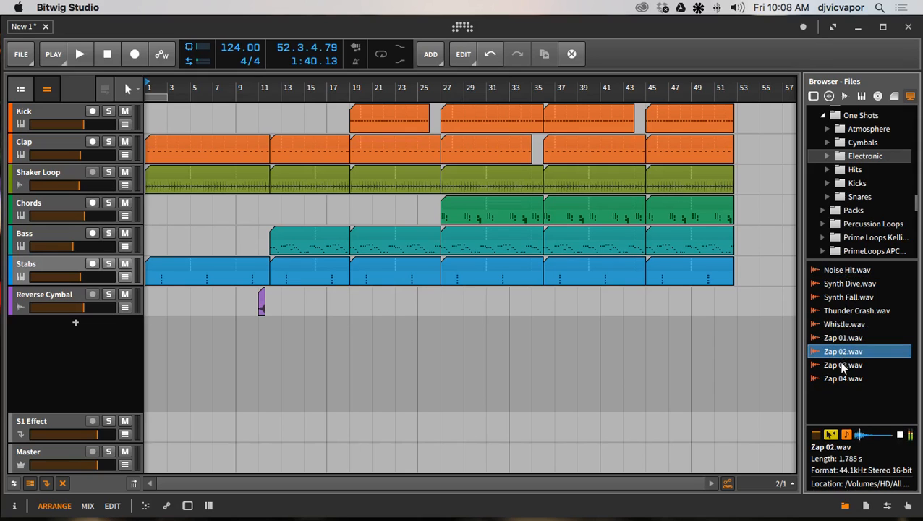
left_click(839, 365)
left_click(841, 378)
left_click(837, 313)
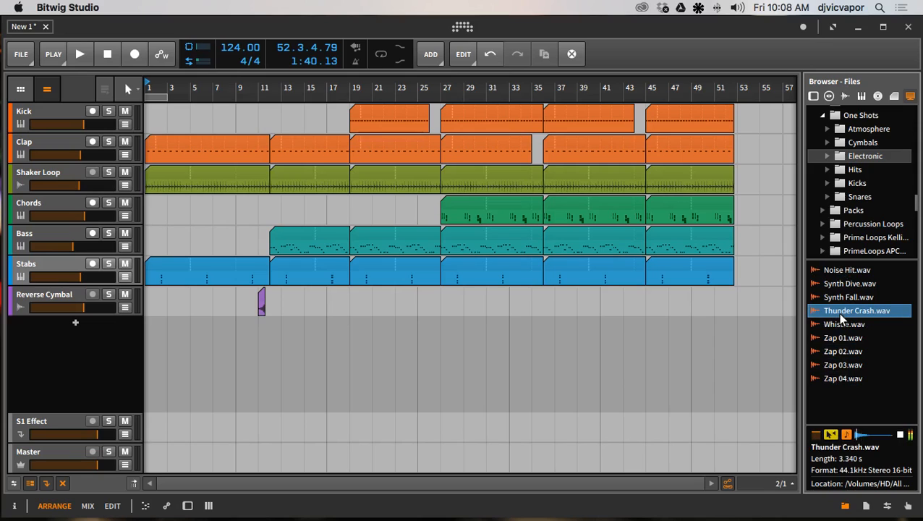
Audition the samples in the Hits folder one after another from Hit 01 to Hit 14.
left_click(834, 169)
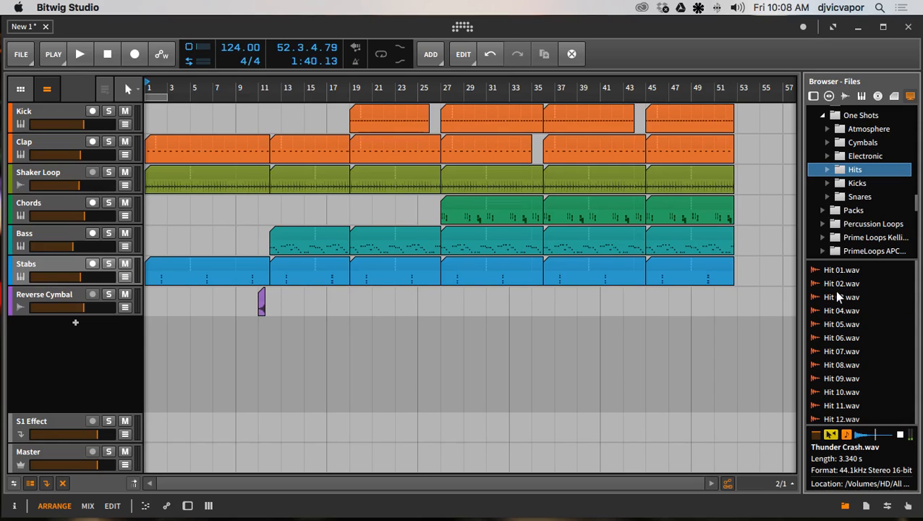
left_click(841, 271)
key("Down")
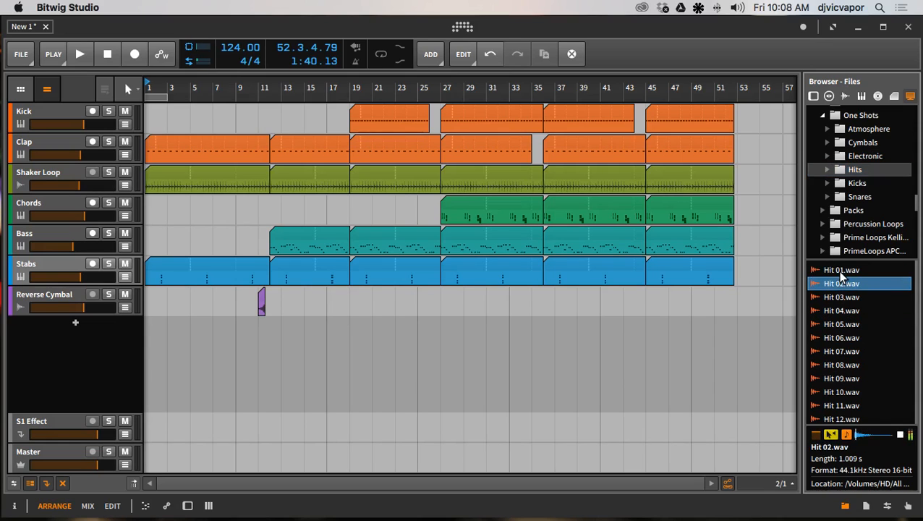
key("Down")
key("Down")
key("Down")
key("Down")
key("Down")
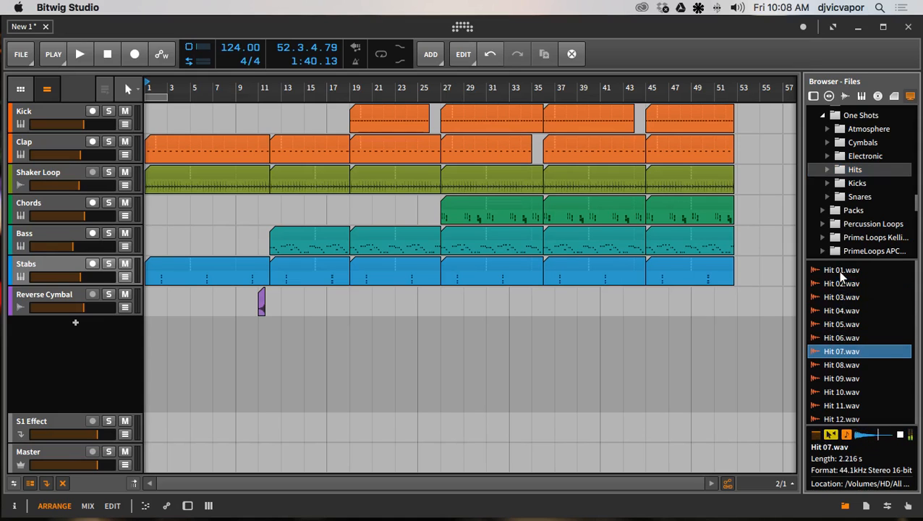
key("Down")
key("Down")
scroll(855, 320, "down", 1)
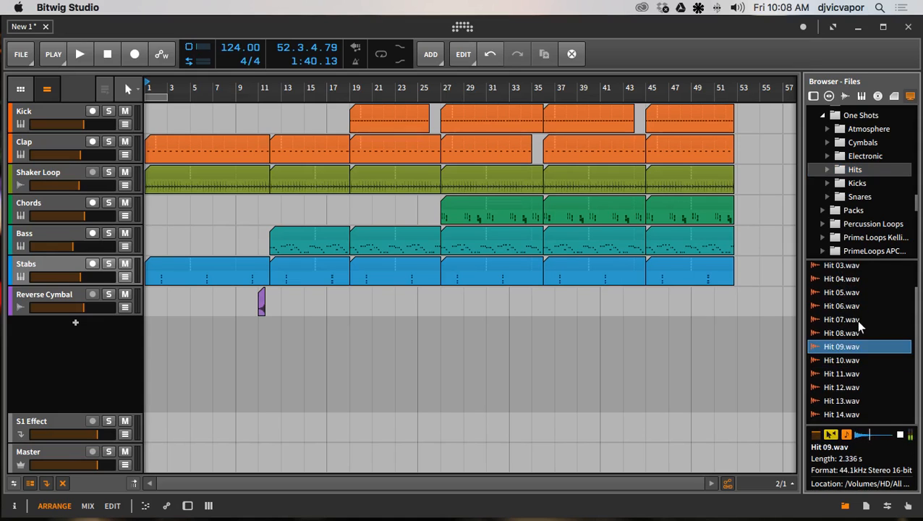
key("Down")
key("Down")
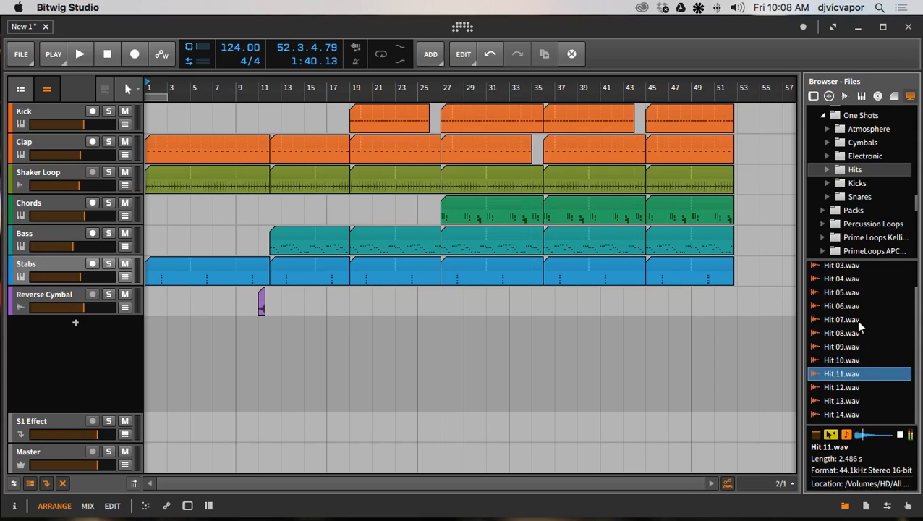
key("Down")
key("Down")
key("Down")
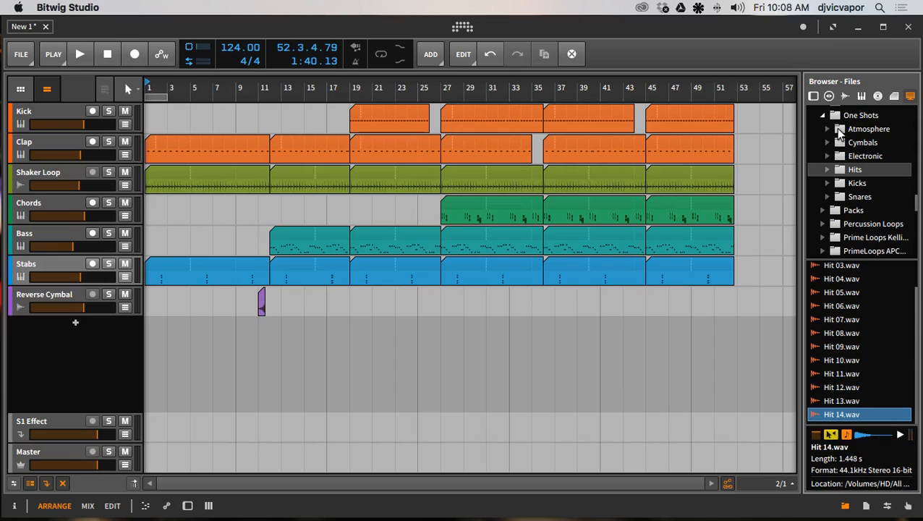
Audition the Atmosphere samples from Bubbling Under to White Noise and collapse the One Shots folder.
left_click(837, 130)
left_click(841, 271)
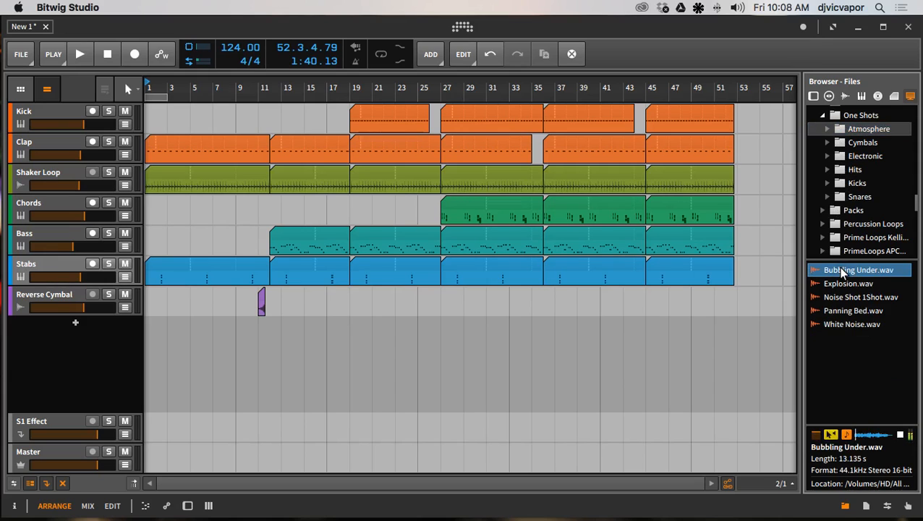
key("Down")
key("Down")
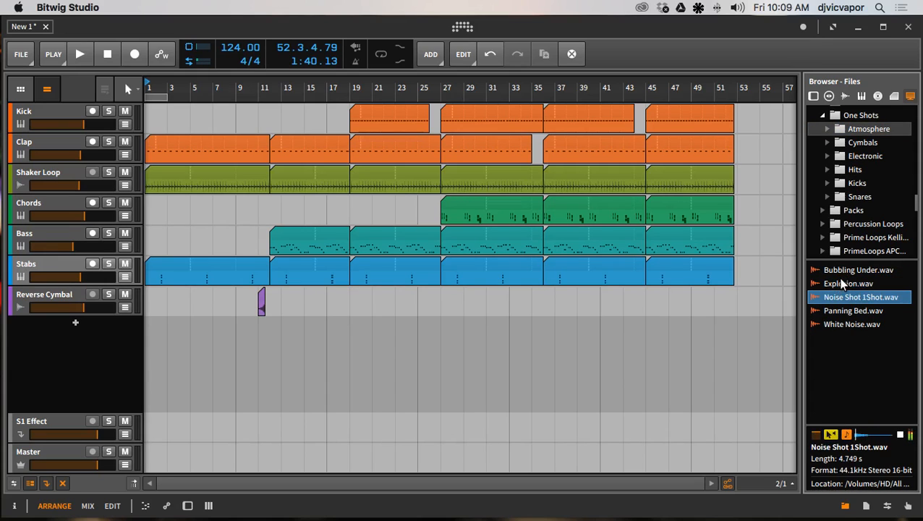
key("Down")
key("Down")
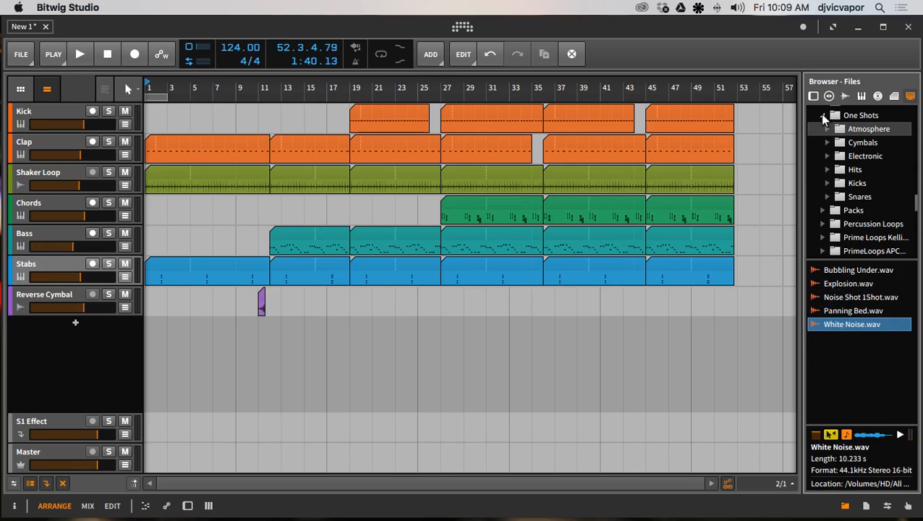
left_click(822, 115)
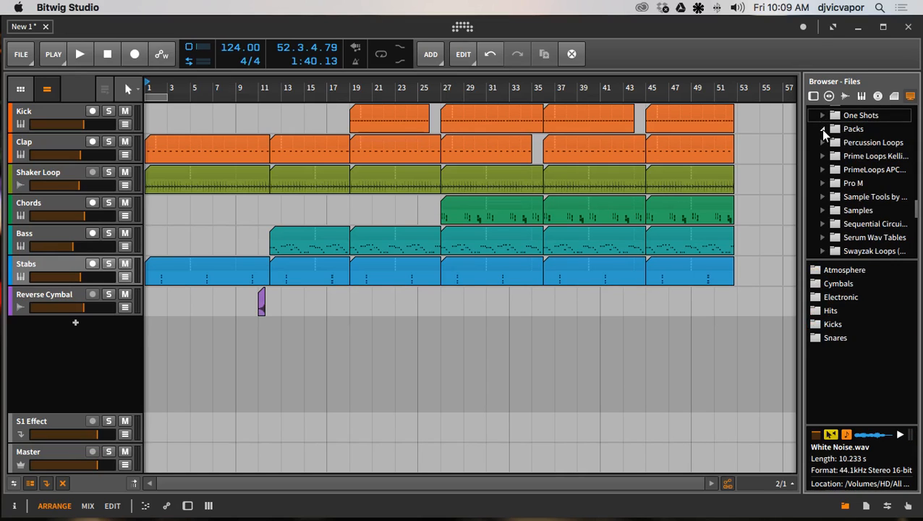
Look through the Electronic subfolder of Percussion Loops and preview Spacey Snare.wav.
left_click(822, 130)
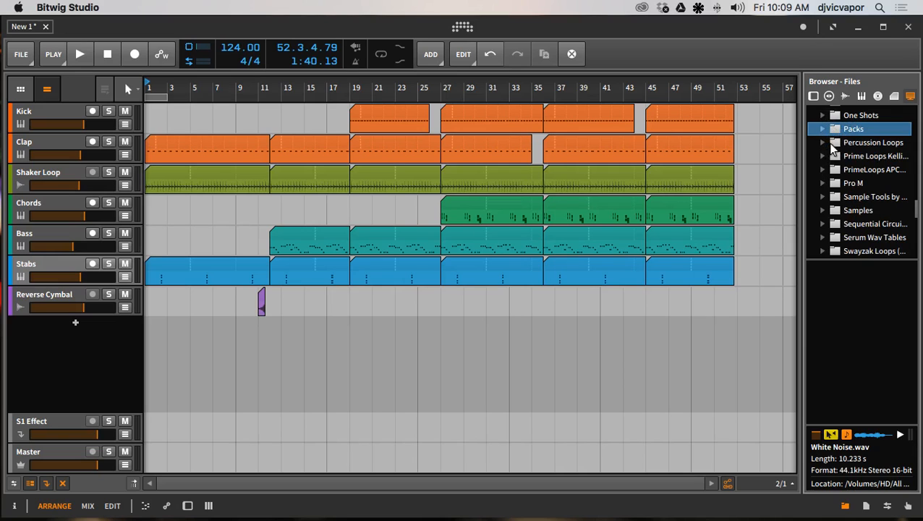
left_click(833, 142)
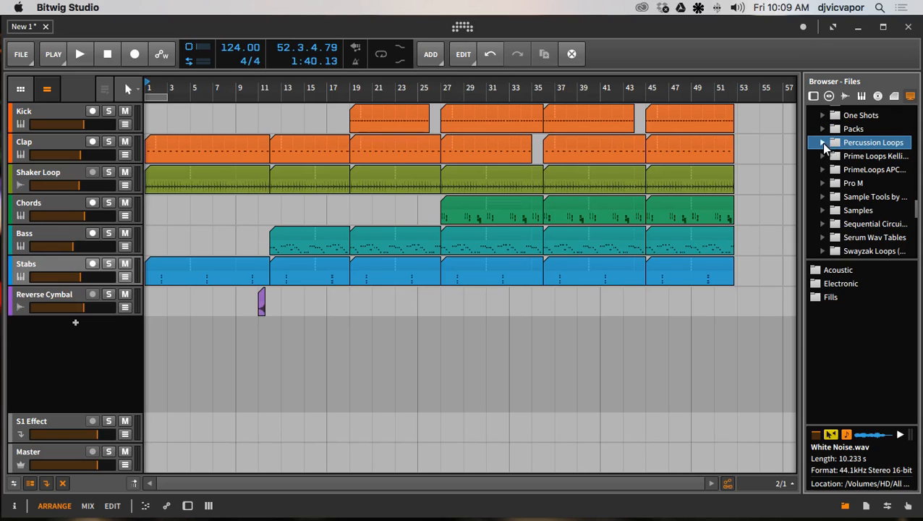
left_click(822, 143)
left_click(836, 169)
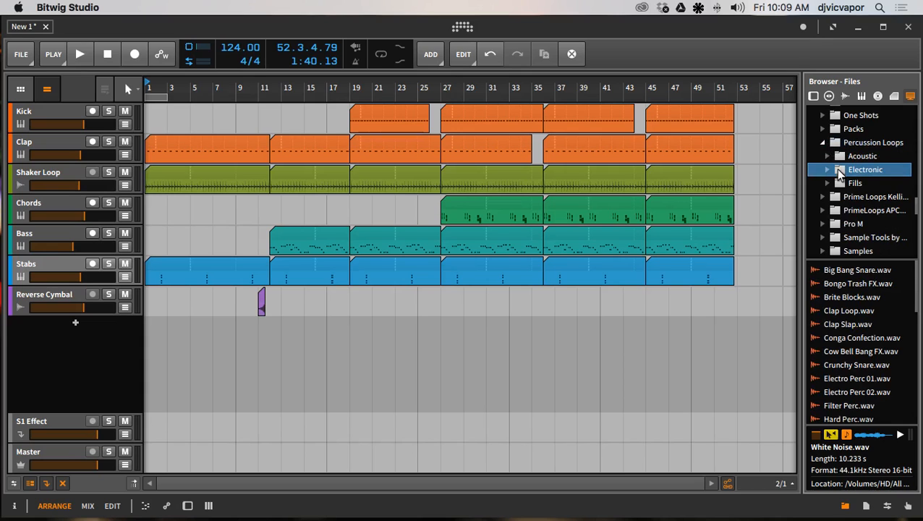
scroll(840, 318, "down", 2)
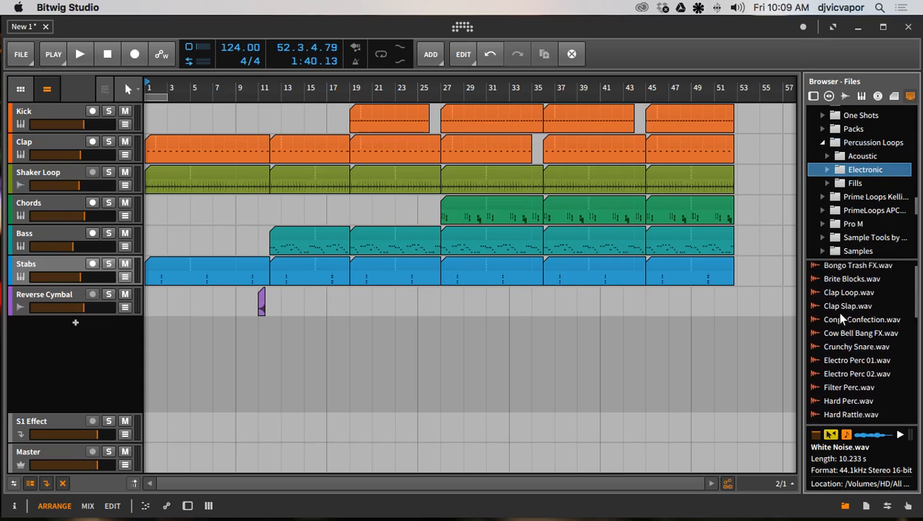
scroll(840, 319, "down", 5)
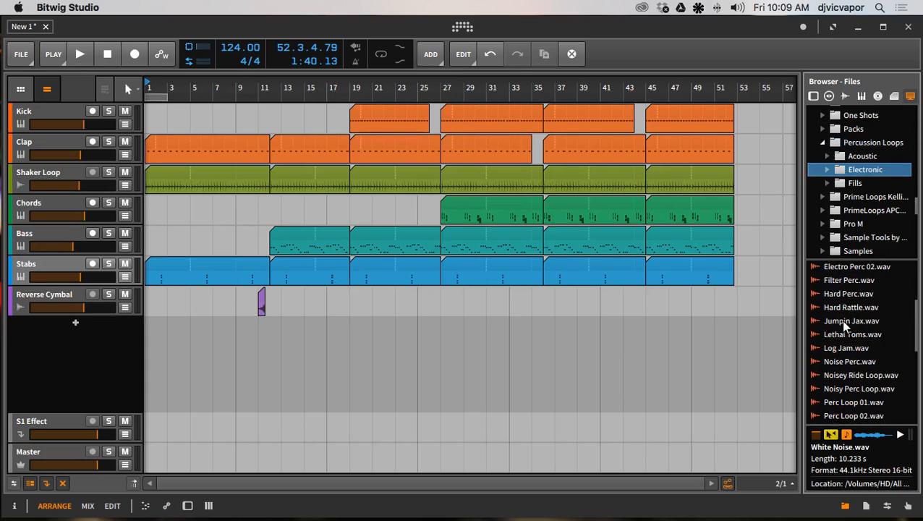
scroll(843, 323, "down", 4)
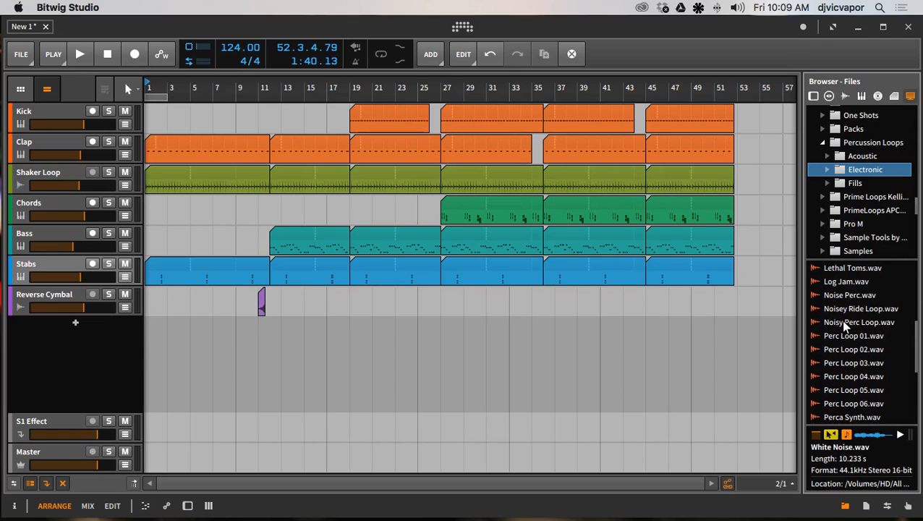
scroll(843, 326, "down", 5)
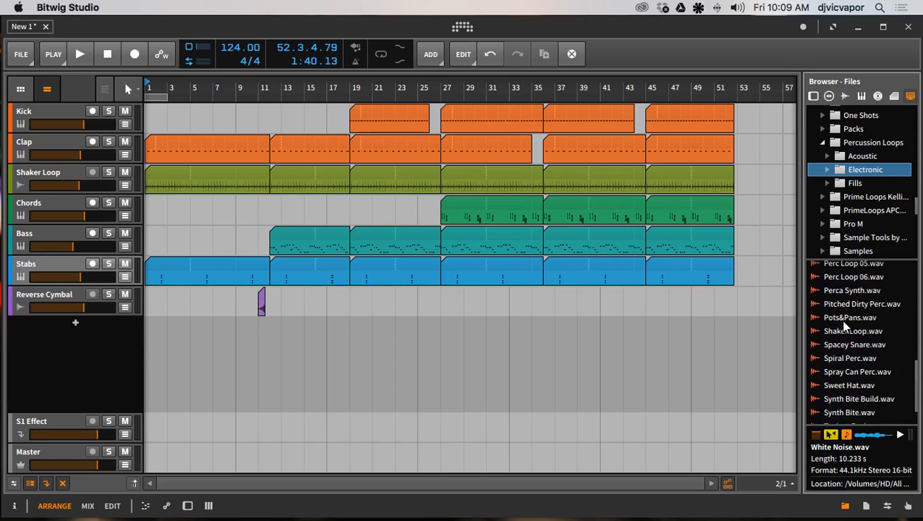
scroll(843, 323, "down", 1)
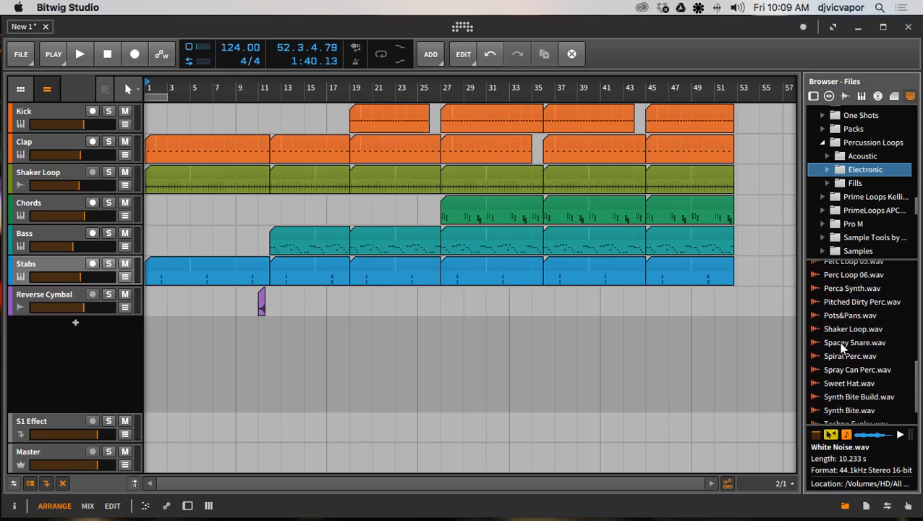
left_click(841, 343)
scroll(841, 347, "down", 2)
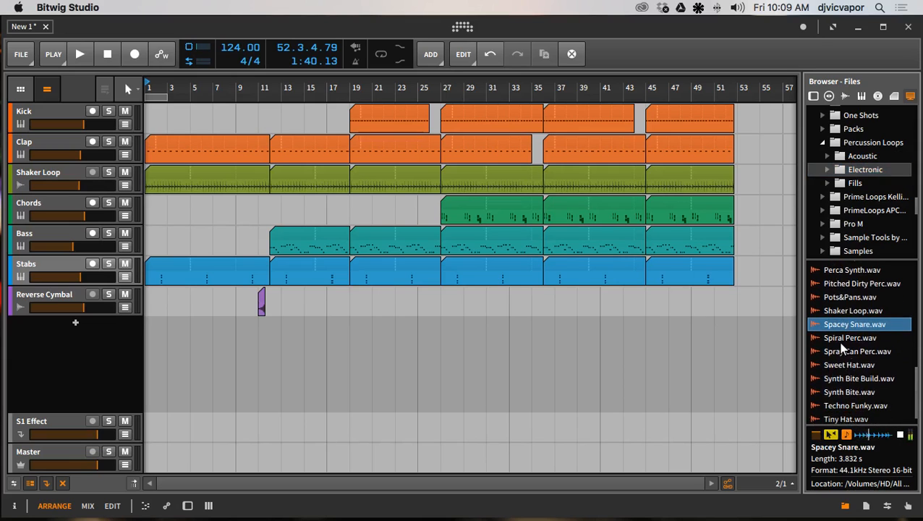
left_click(899, 434)
scroll(838, 377, "down", 1)
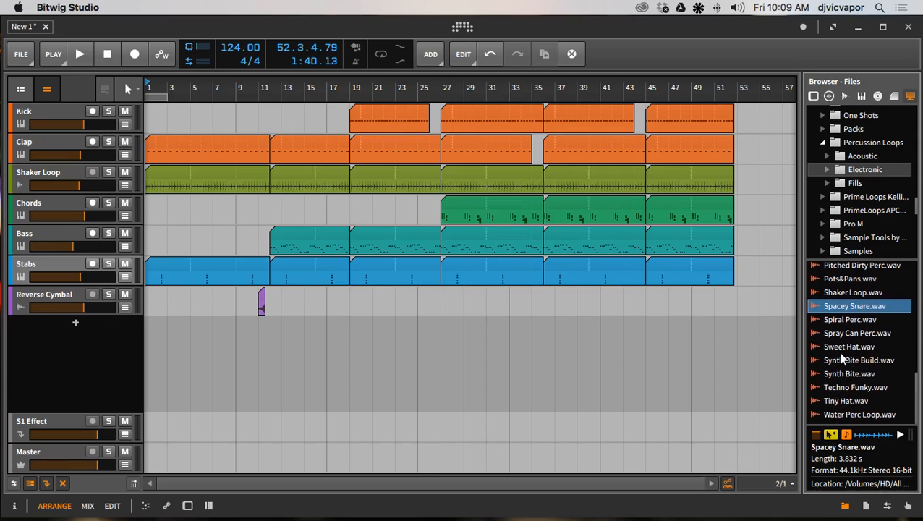
left_click(822, 142)
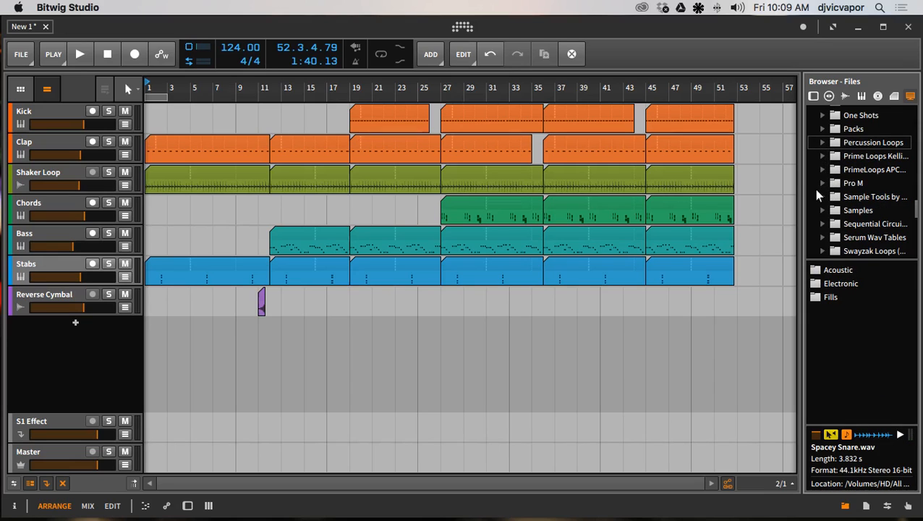
Look through the remaining sample folders, including the Loopmasters subfolder of Samples, for a usable sound.
scroll(819, 191, "down", 3)
scroll(820, 186, "up", 1)
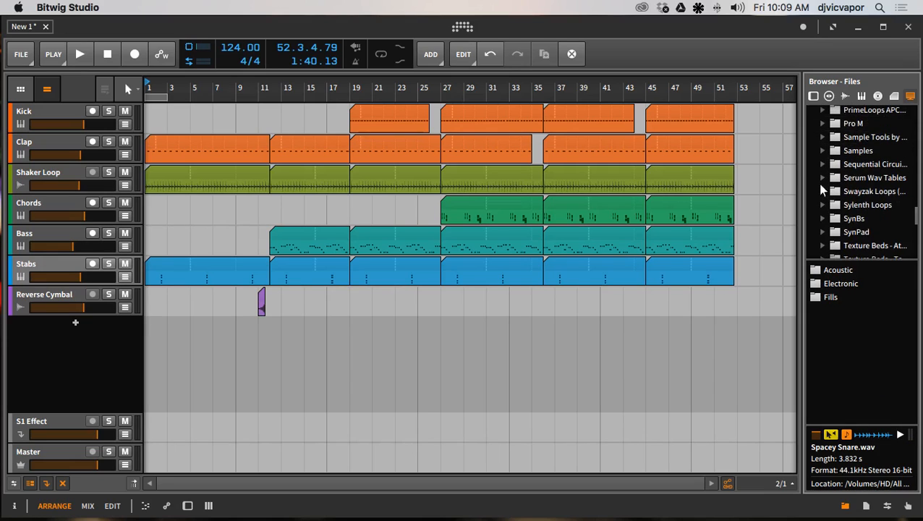
left_click(821, 149)
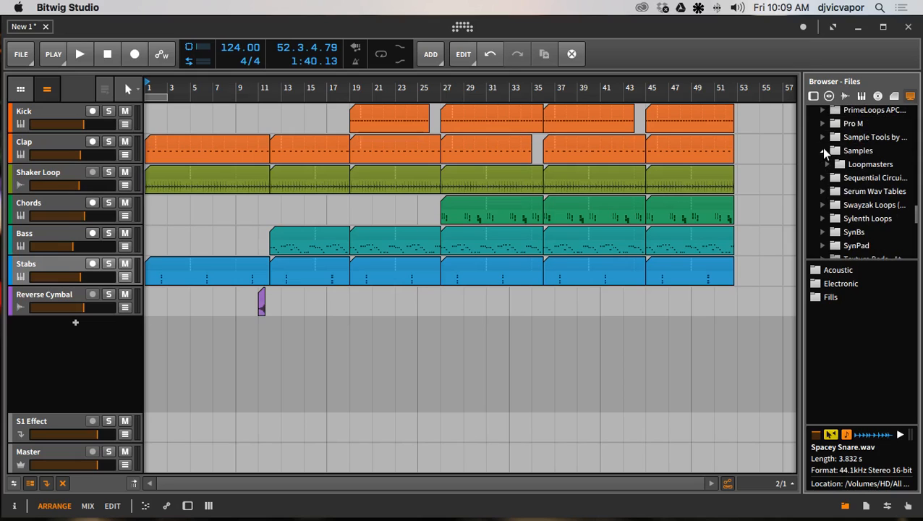
left_click(820, 148)
left_click(821, 150)
left_click(828, 165)
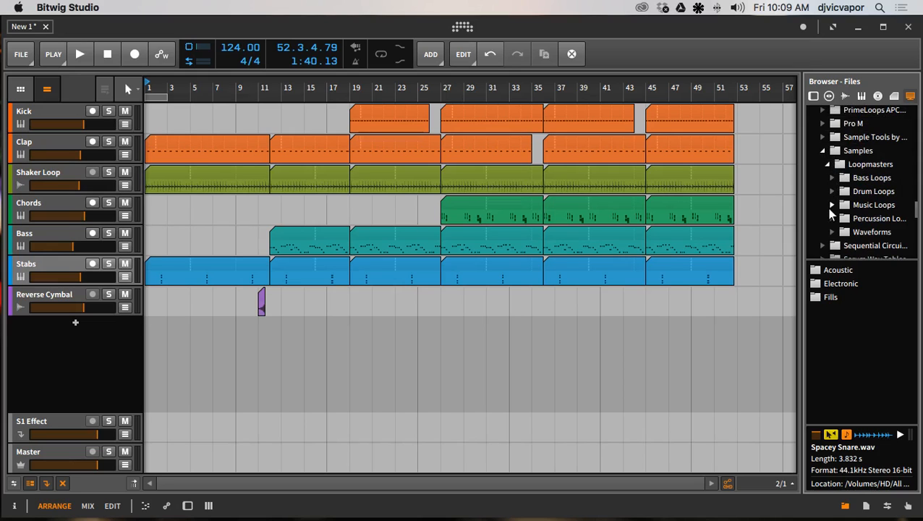
left_click(821, 150)
scroll(819, 178, "down", 4)
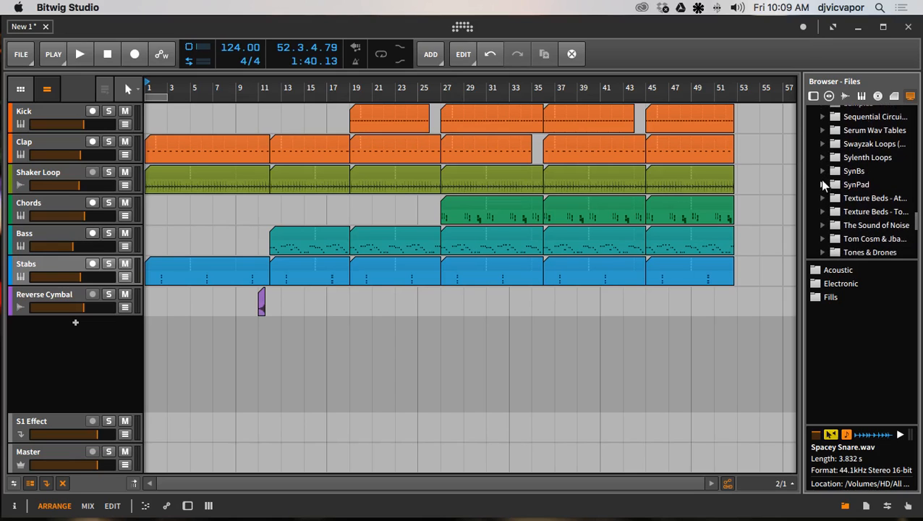
scroll(822, 181, "down", 1)
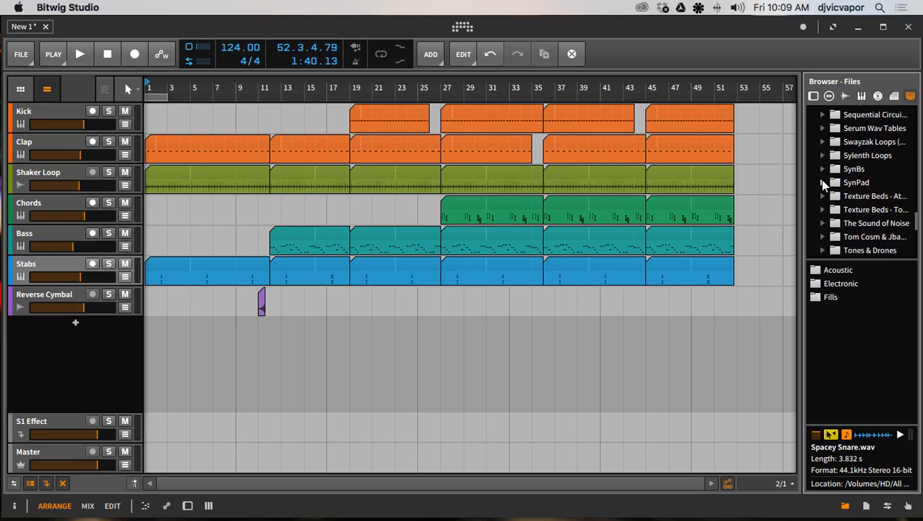
scroll(821, 182, "down", 4)
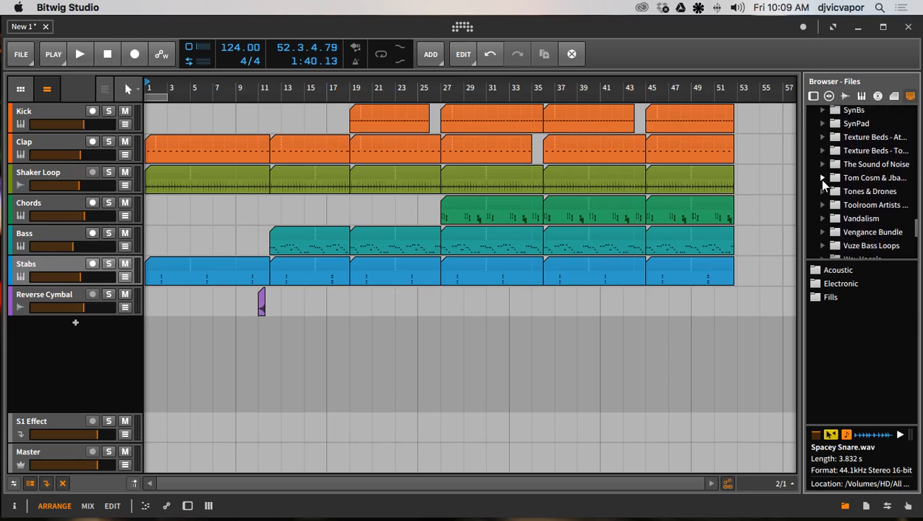
scroll(822, 182, "down", 4)
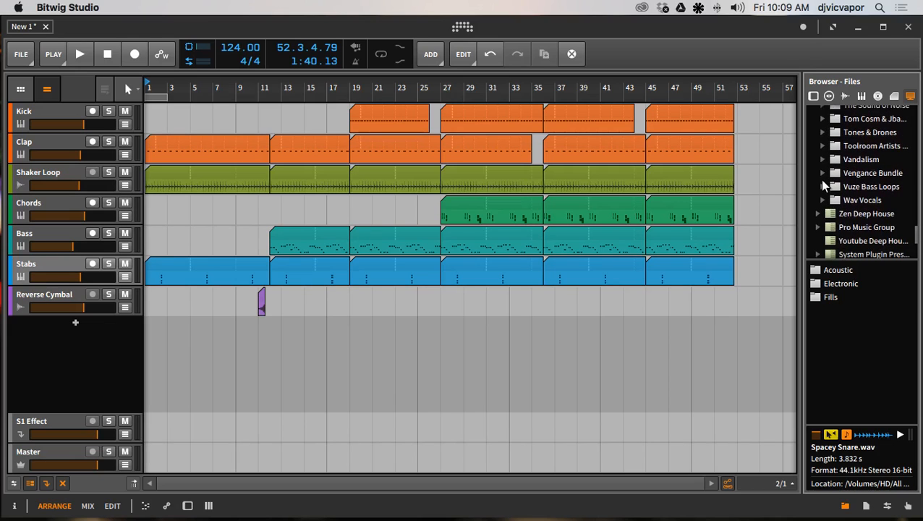
scroll(821, 184, "up", 10)
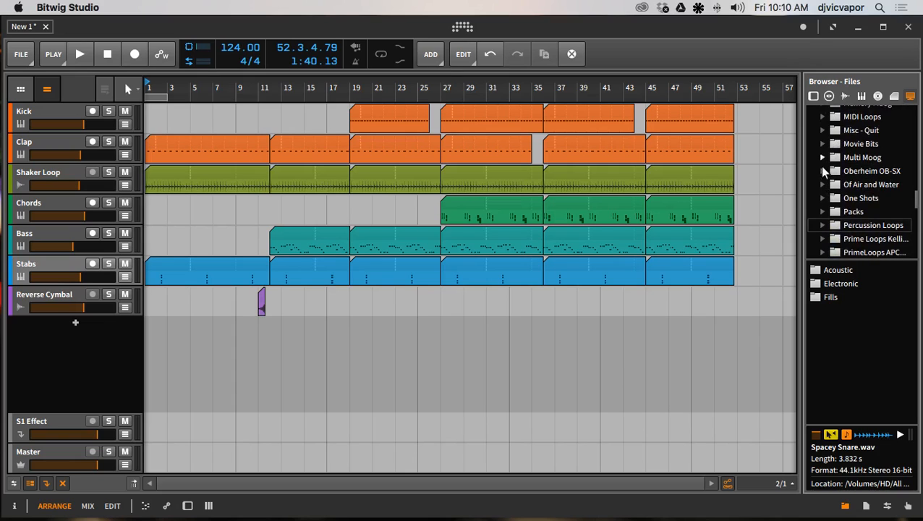
Preview crash samples in the One Shots Cymbals folder, and place Crash 02.wav on a new track at bar 31.
left_click(835, 198)
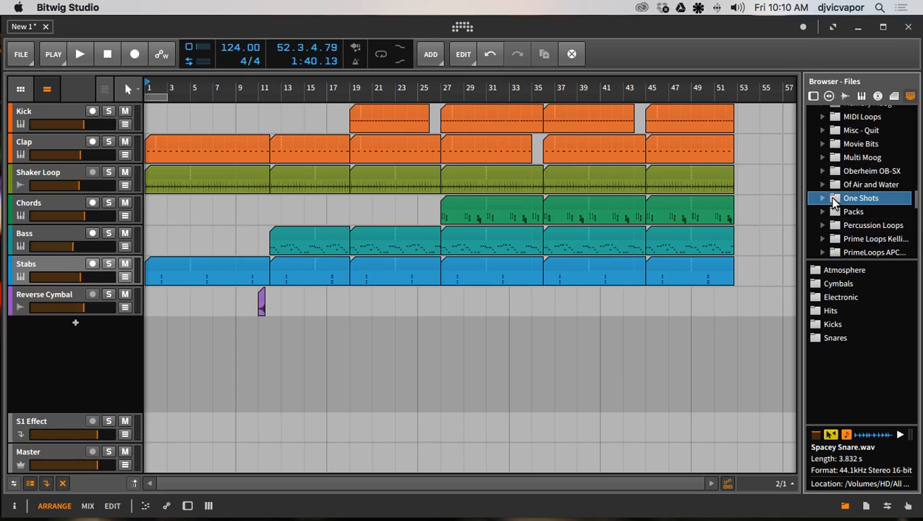
left_click(822, 198)
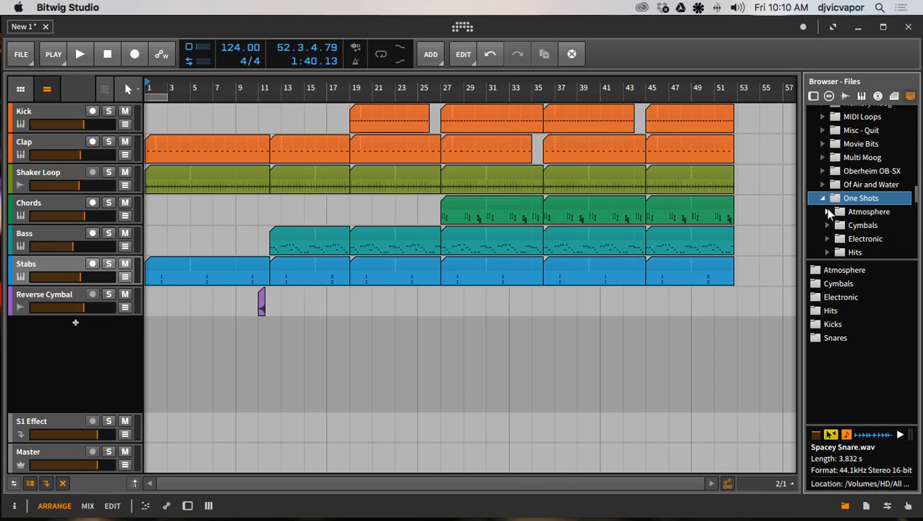
left_click(836, 224)
left_click(842, 271)
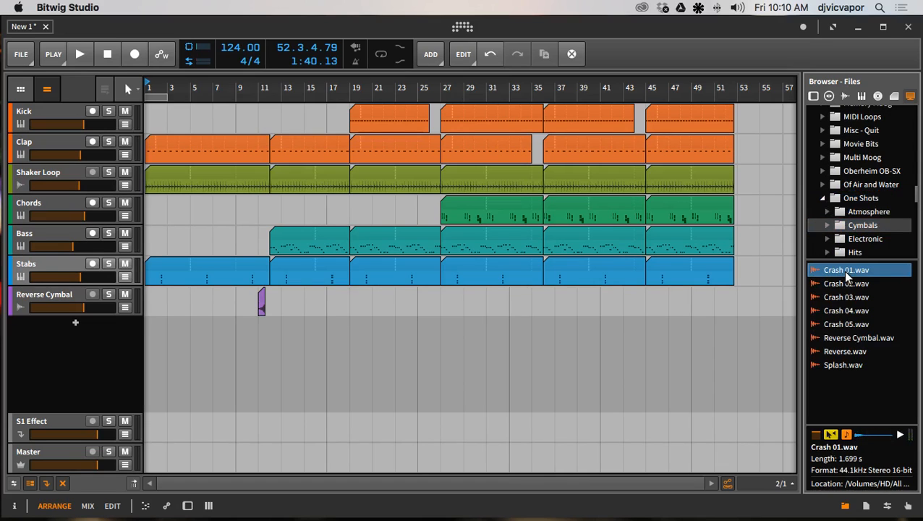
key("Down")
key("Up")
key("Down")
left_click_drag(840, 282, 494, 329)
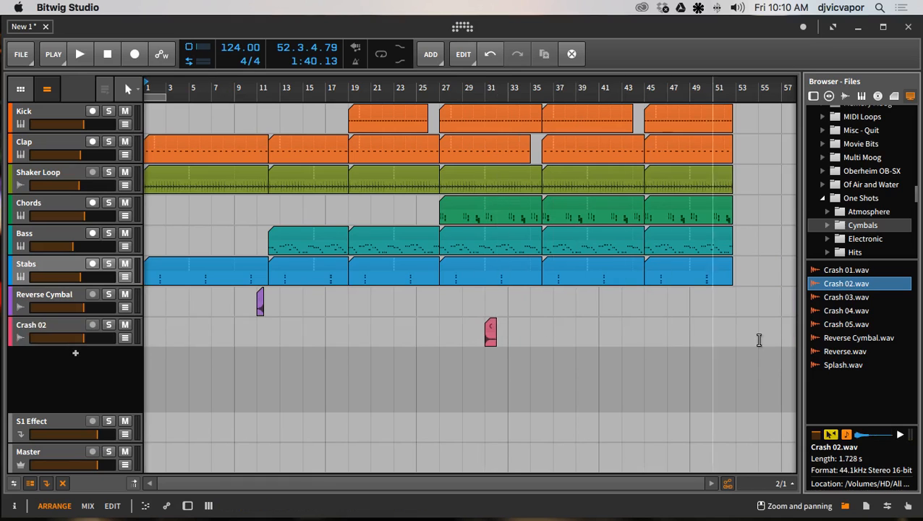
left_click_drag(803, 333, 915, 337)
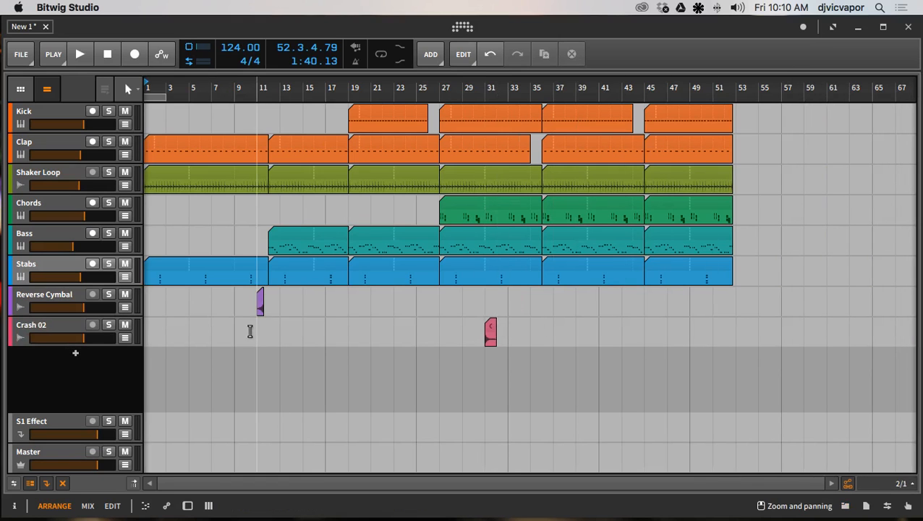
Shorten the first Clap, Shaker Loop and Stabs clips so that they end at bar 9.
left_click_drag(260, 92, 283, 102)
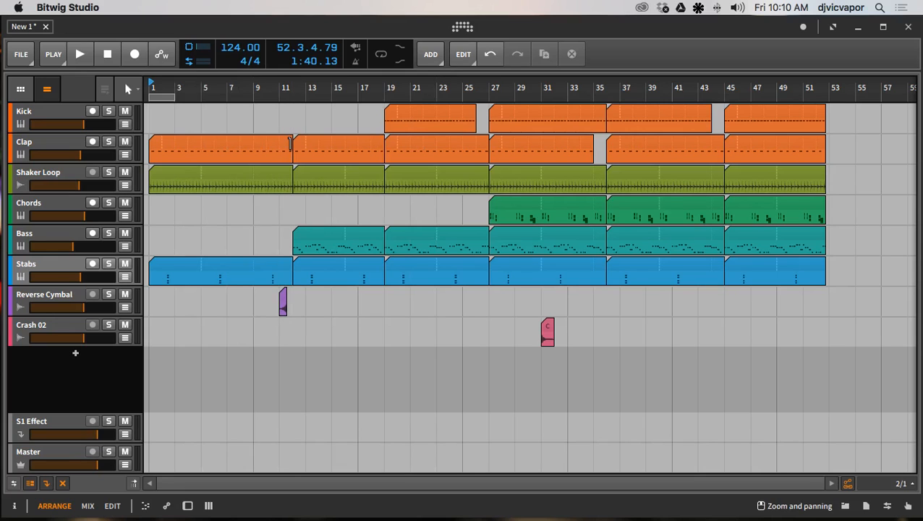
left_click_drag(290, 143, 259, 144)
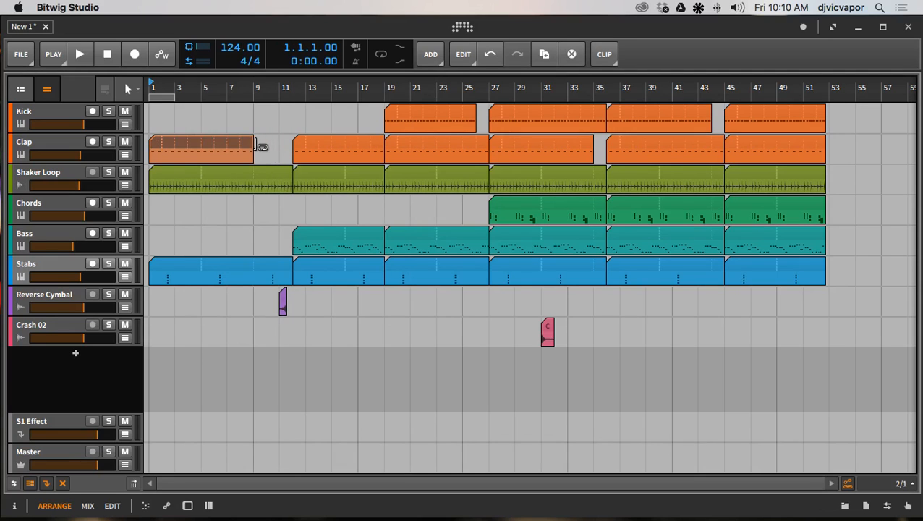
left_click_drag(288, 172, 254, 174)
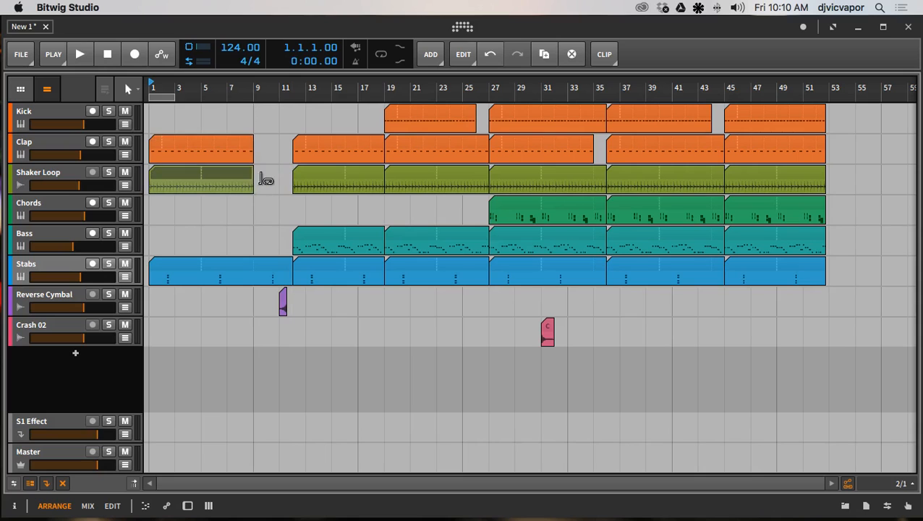
left_click_drag(287, 265, 254, 266)
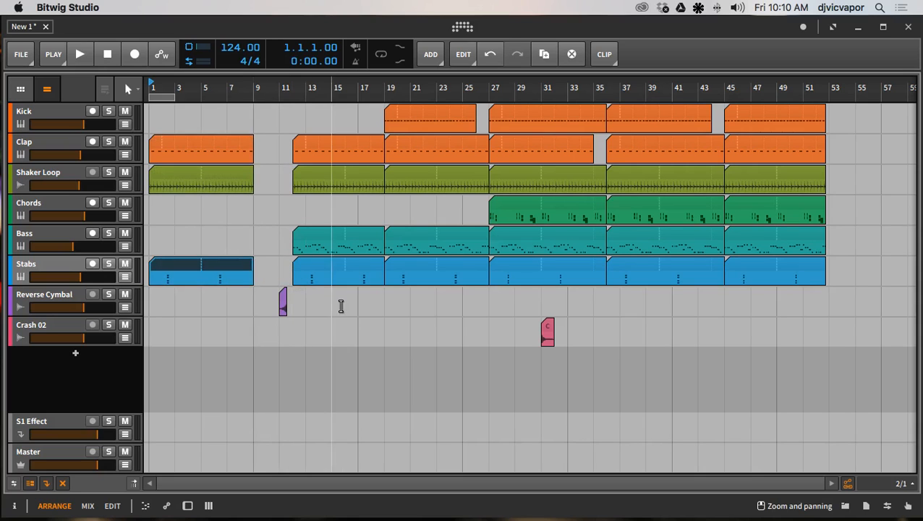
Move the second Clap, Shaker Loop, Bass and Stabs clips to start at bar 9 and extend them to bar 17.
left_click_drag(357, 303, 334, 127)
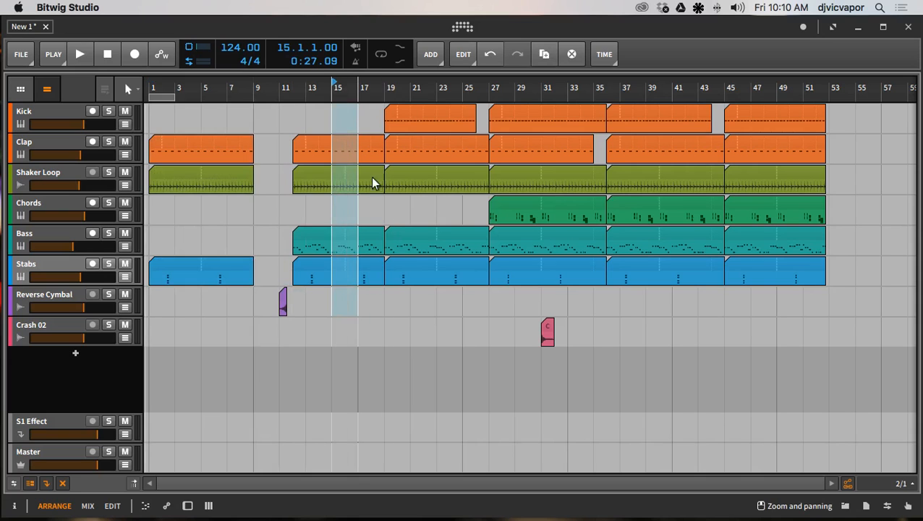
left_click_drag(384, 289, 268, 148)
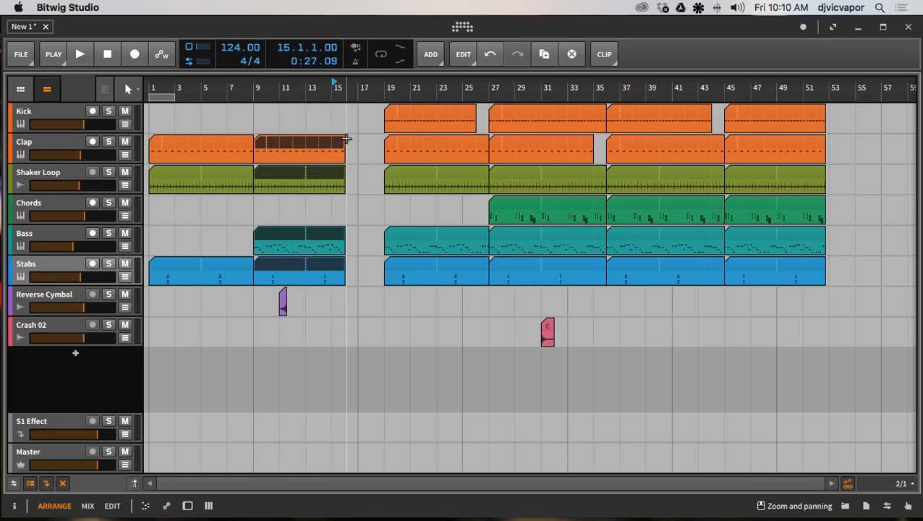
left_click_drag(346, 138, 355, 144)
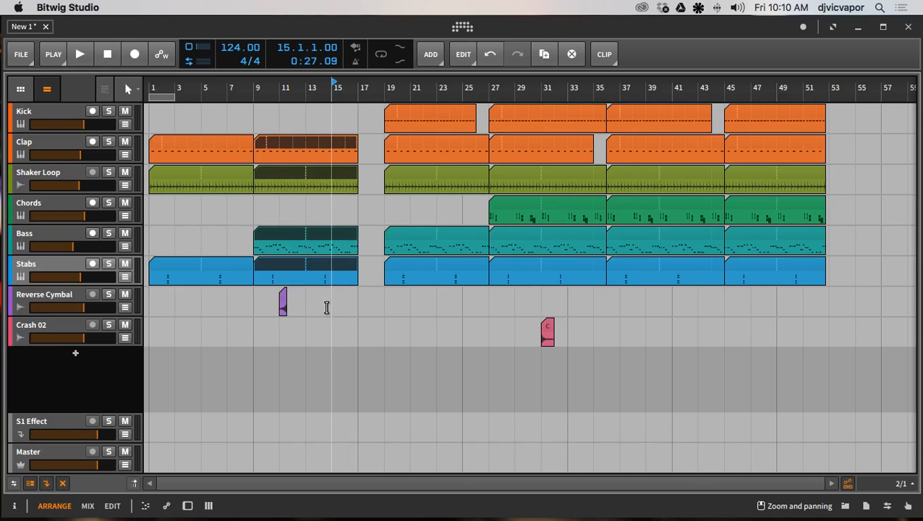
Move the Reverse Cymbal clip earlier so that its swell ends at about bar 9, where the bass enters.
left_click_drag(283, 302, 240, 299)
left_click_drag(241, 88, 306, 216)
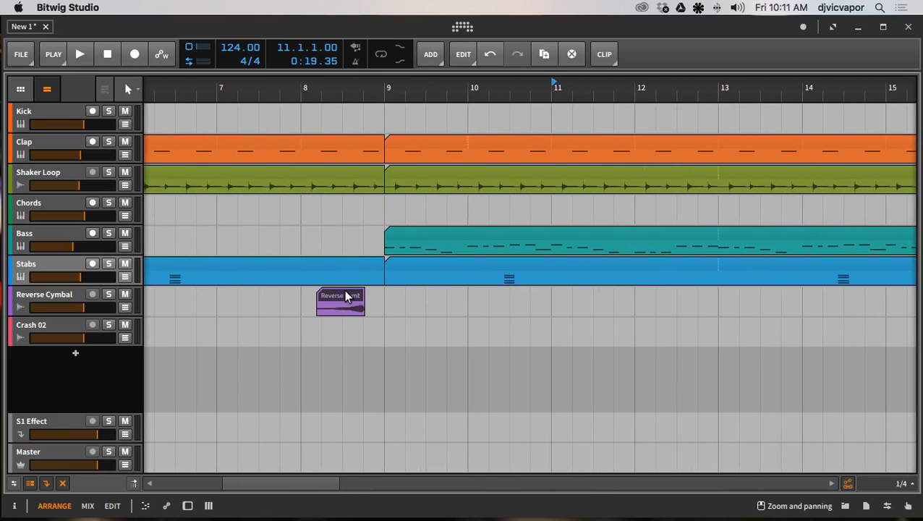
left_click_drag(345, 296, 363, 297)
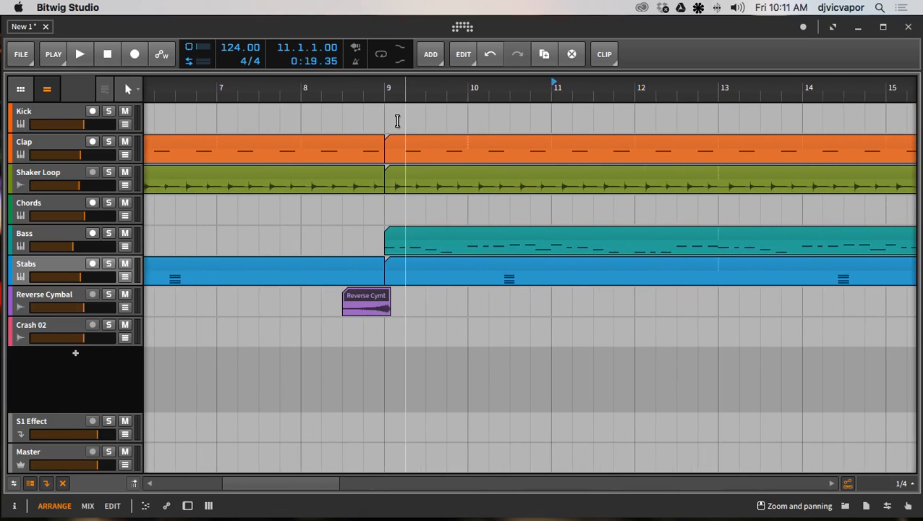
left_click_drag(376, 91, 373, 188)
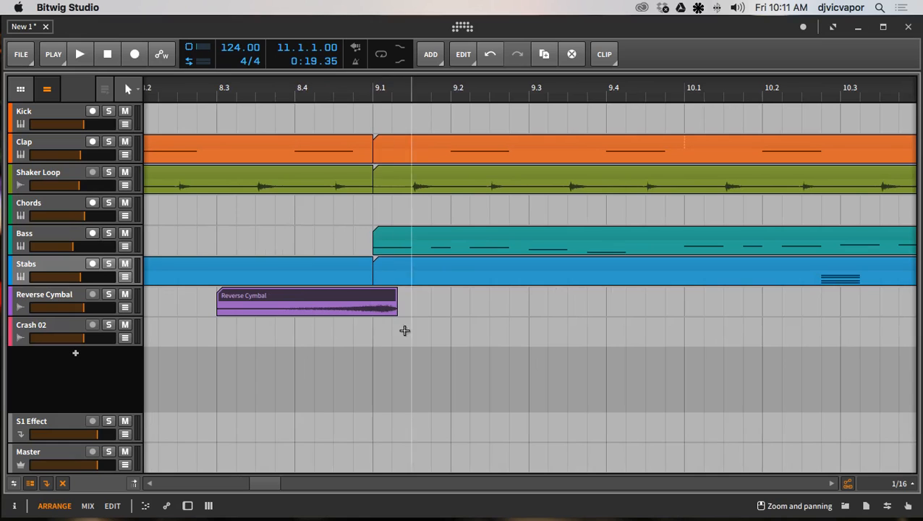
left_click_drag(374, 293, 347, 295)
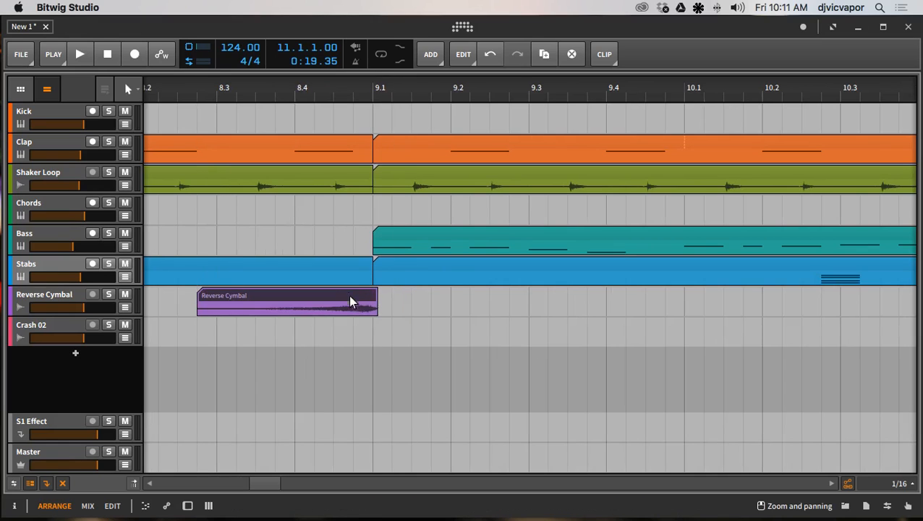
Nudge the Reverse Cymbal clip slightly earlier so that it ends exactly at bar 9, and play the transition from bar 8.
left_click_drag(353, 89, 410, 206)
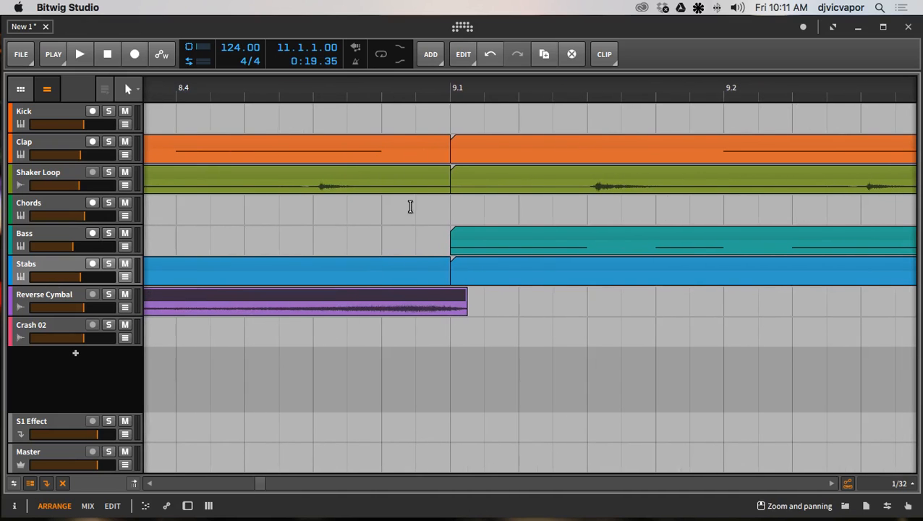
mouse_move(437, 295)
left_mouse_down()
mouse_move(420, 300)
mouse_move(433, 296)
left_mouse_up()
left_click_drag(412, 89, 421, 4)
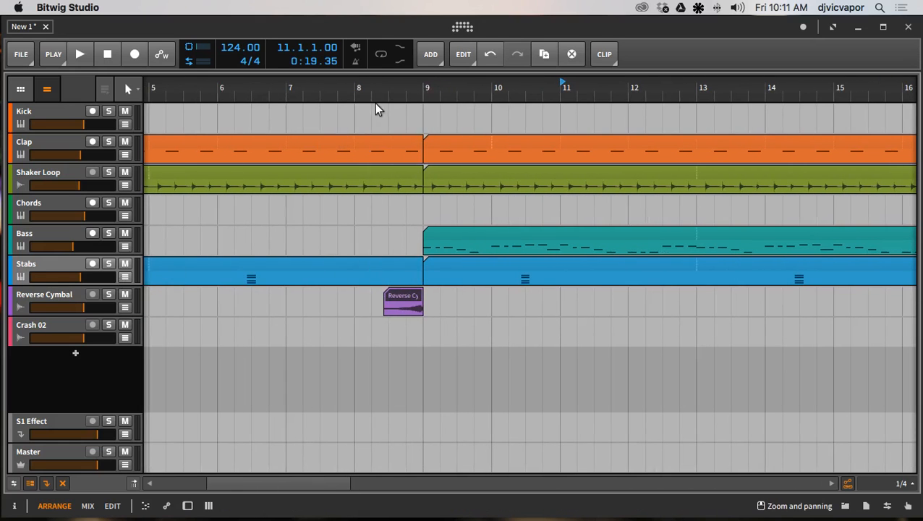
left_click_drag(357, 89, 362, 89)
key("space")
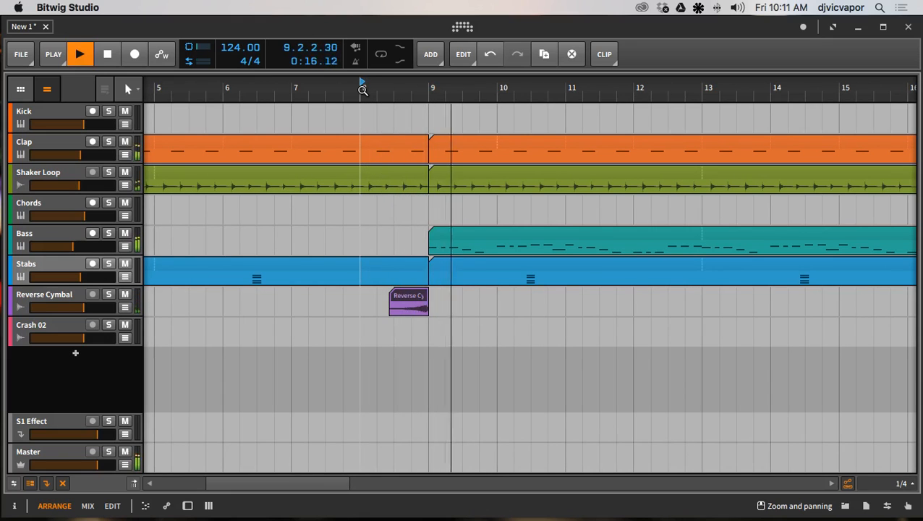
key("space")
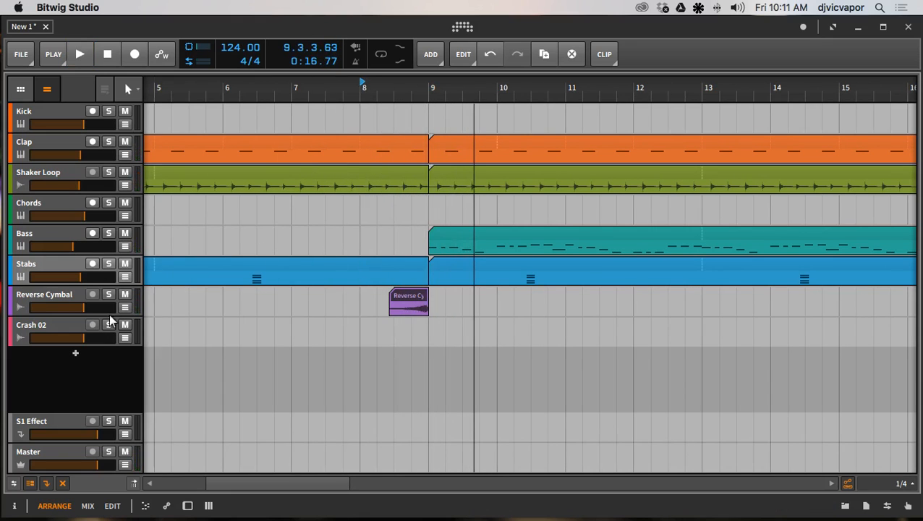
Lower the Reverse Cymbal track's volume to about -8.6 dB and check it in playback.
left_click_drag(81, 337, 78, 307)
key("space")
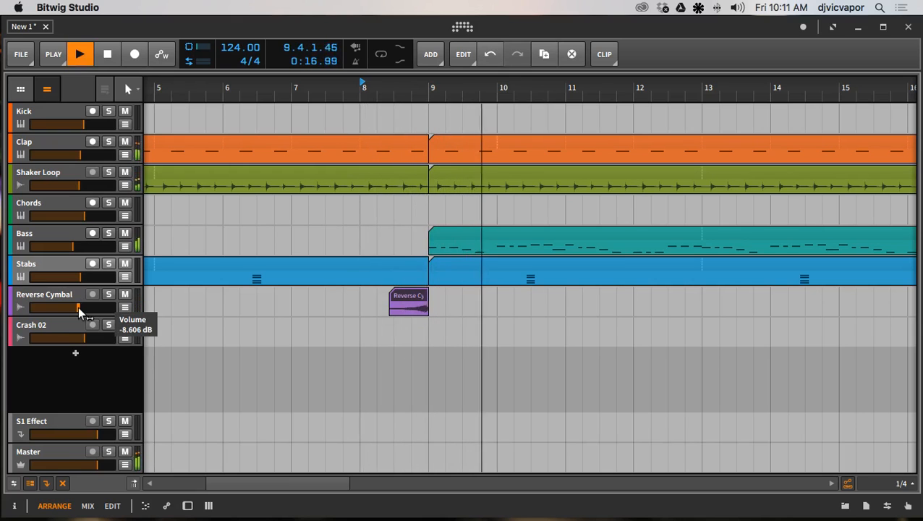
key("space")
Insert Bitwig's Delay-1 from the Delay / Reverb category on the Reverse Cymbal track.
left_click(70, 295)
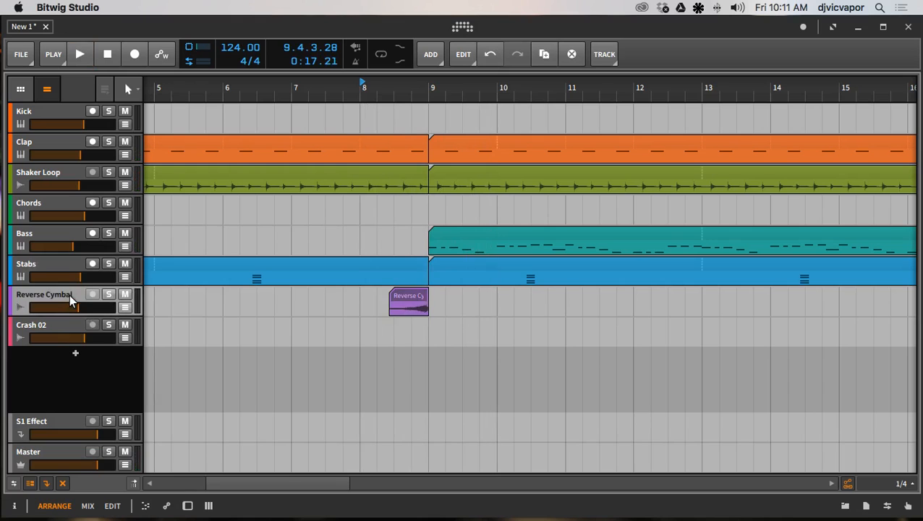
key("d")
left_click(35, 412)
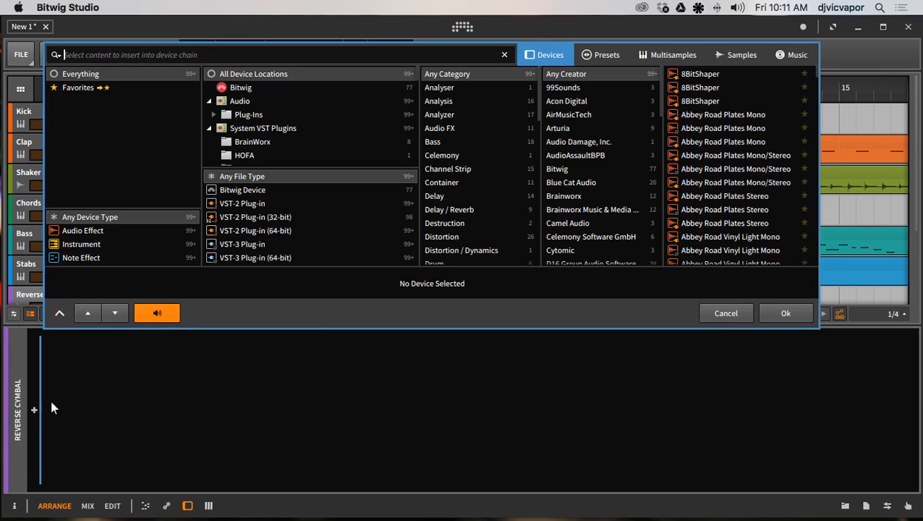
left_click(438, 195)
left_click(398, 93)
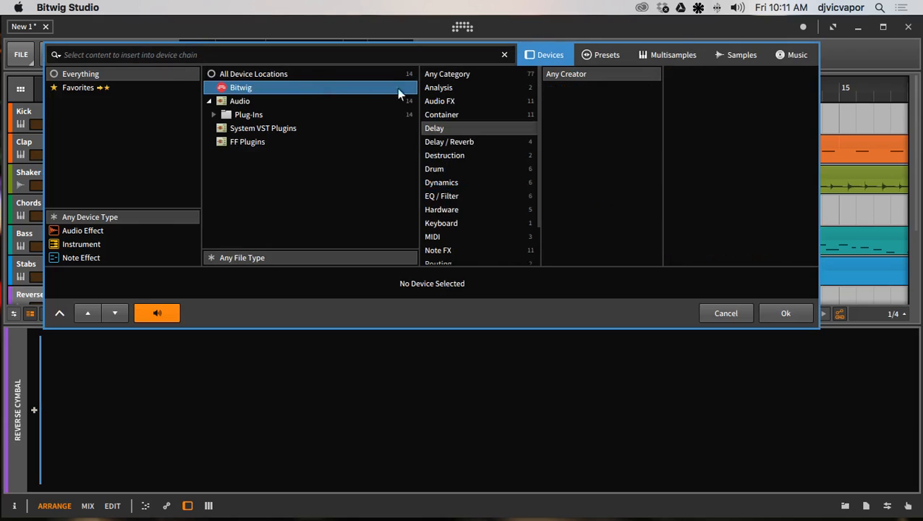
left_click(456, 143)
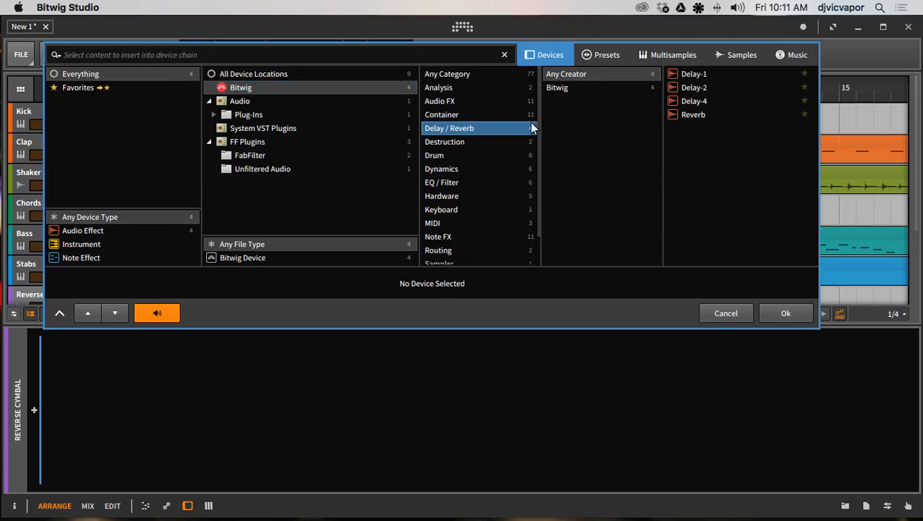
left_click(690, 78)
left_click(767, 308)
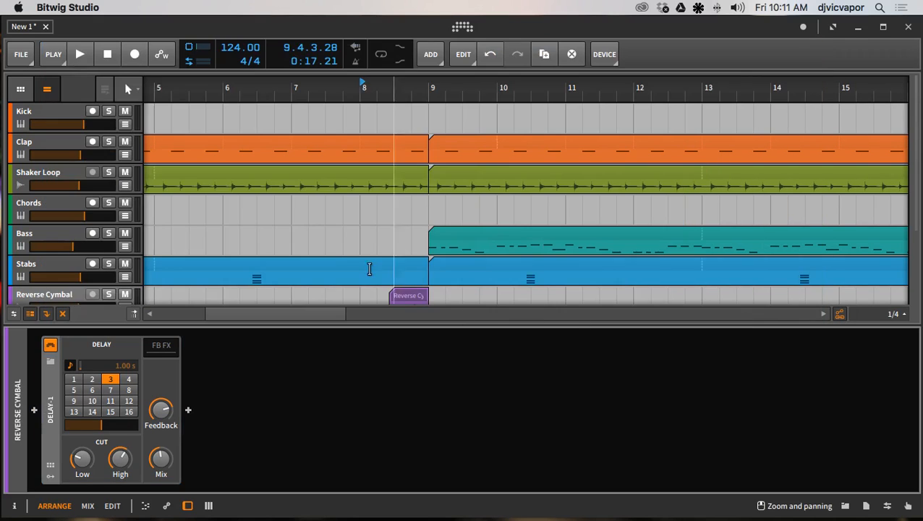
Set the Delay-1 time to 5 sixteenth-note steps and listen to the Reverse Cymbal transition from bar 8.
key("space")
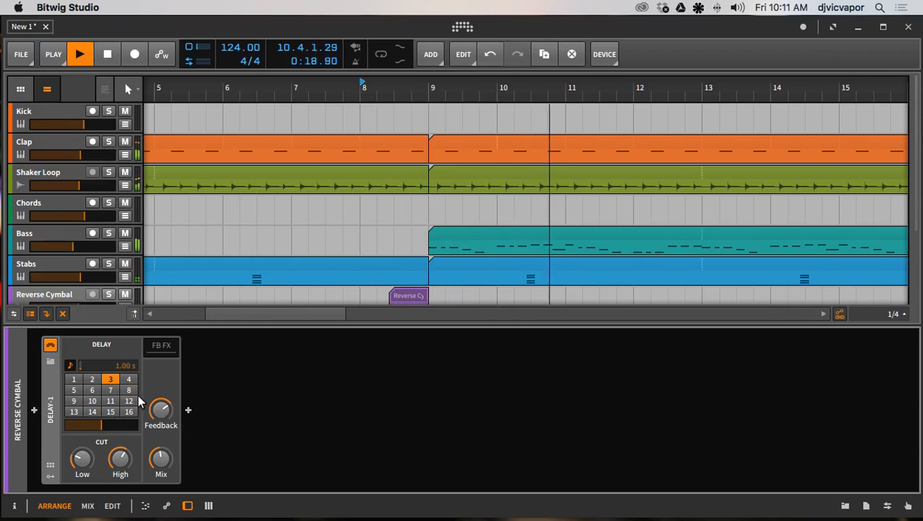
left_click(74, 390)
key("space")
key("space")
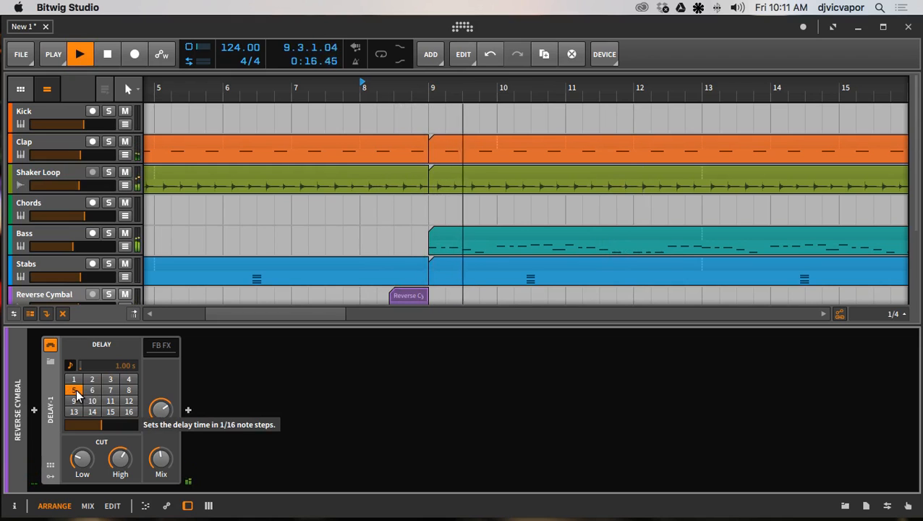
key("space")
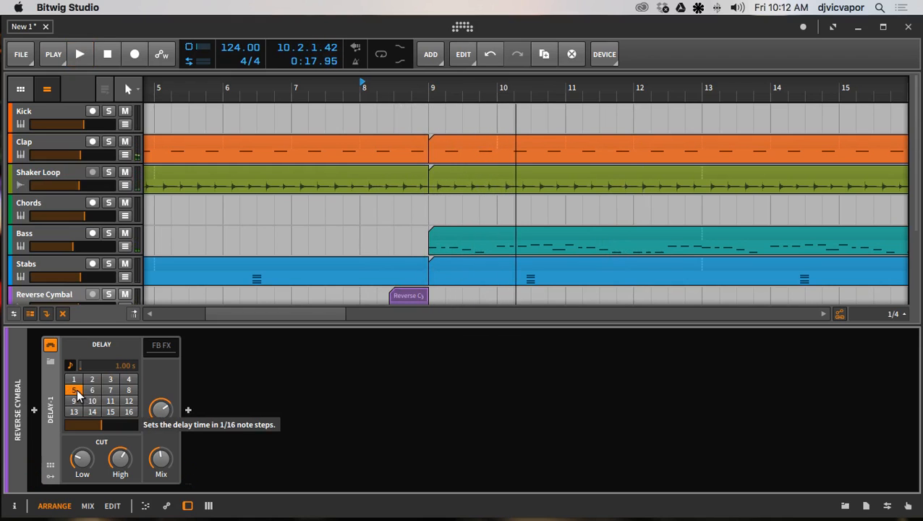
Insert Bitwig's Reverb before Delay-1 in the Reverse Cymbal device chain.
left_click(34, 411)
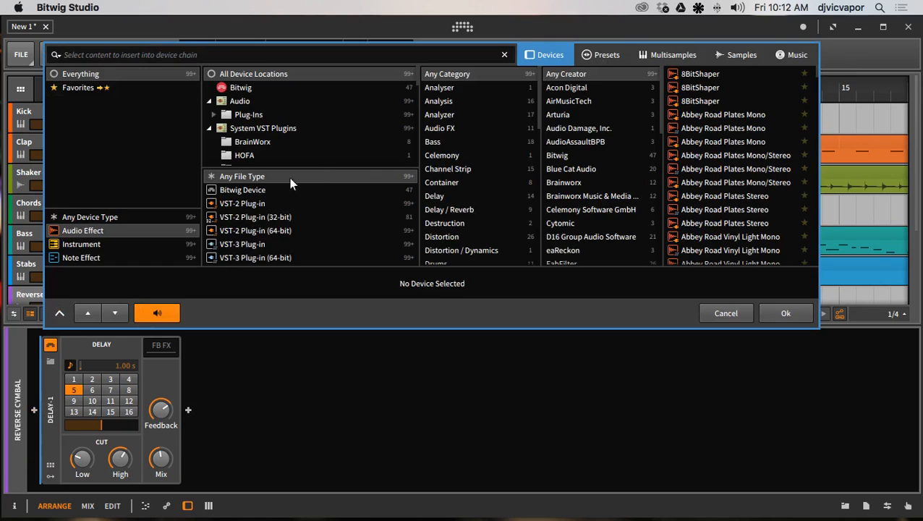
left_click(327, 86)
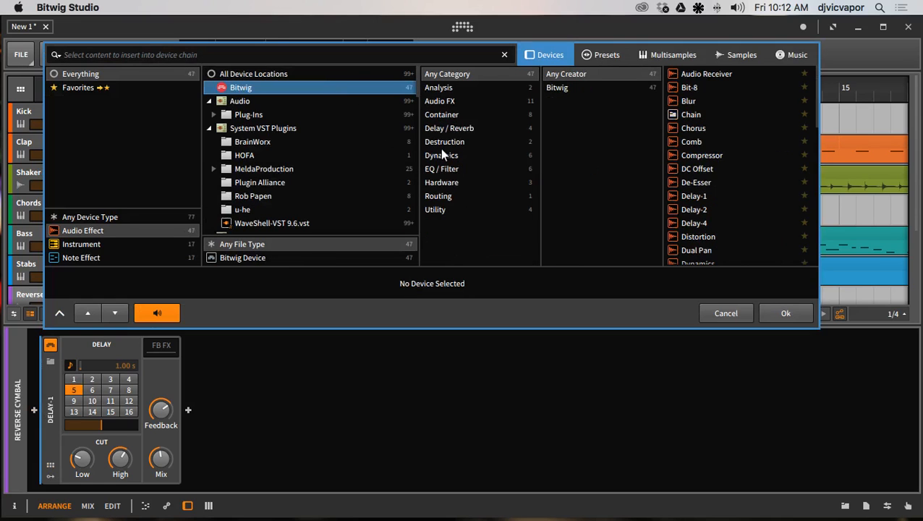
left_click(439, 127)
left_click(691, 115)
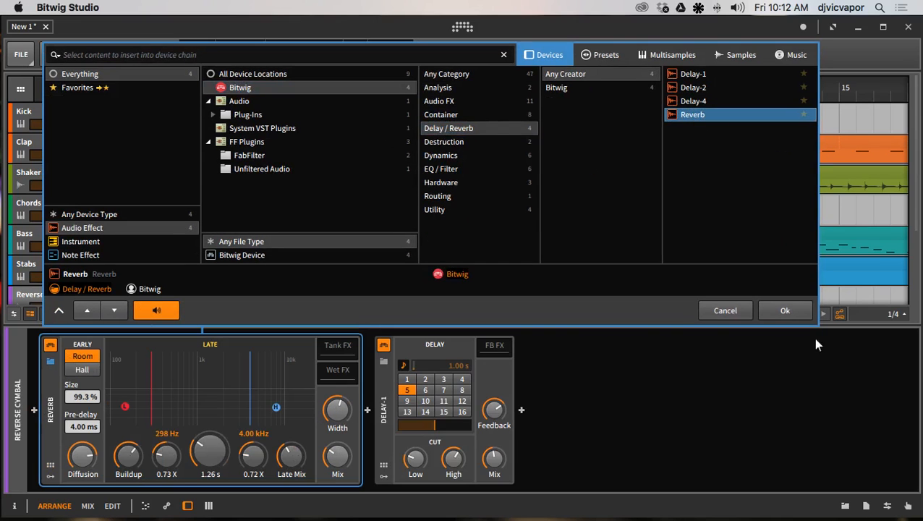
left_click(783, 311)
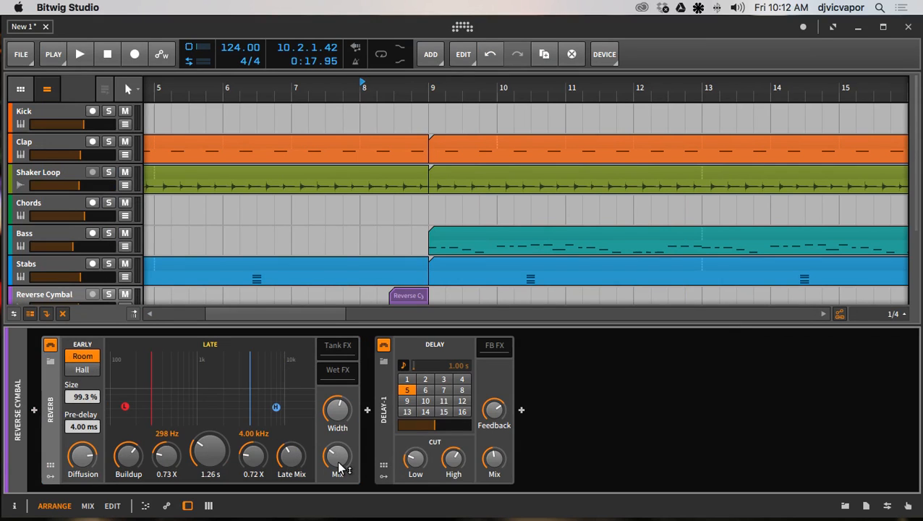
Raise the Reverb's Mix to about 57 % and listen to the transition from bar 8.
left_click_drag(336, 460, 336, 424)
key("space")
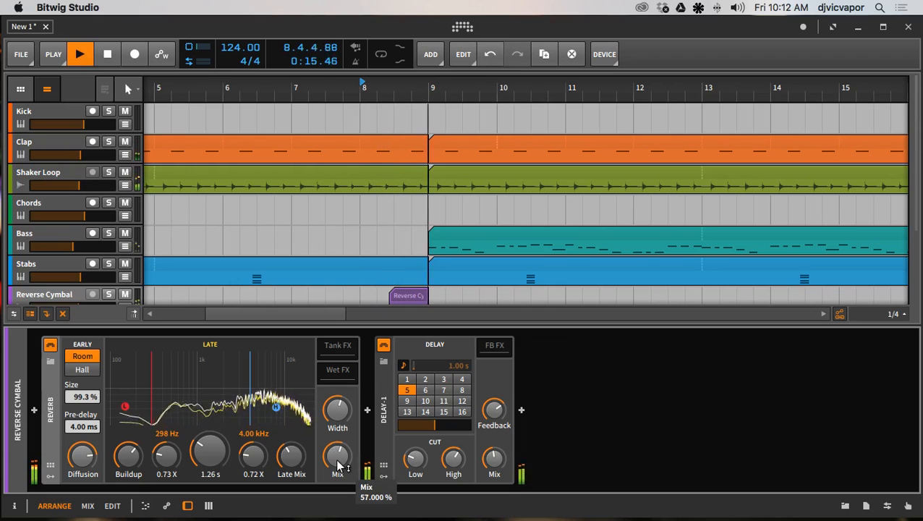
key("space")
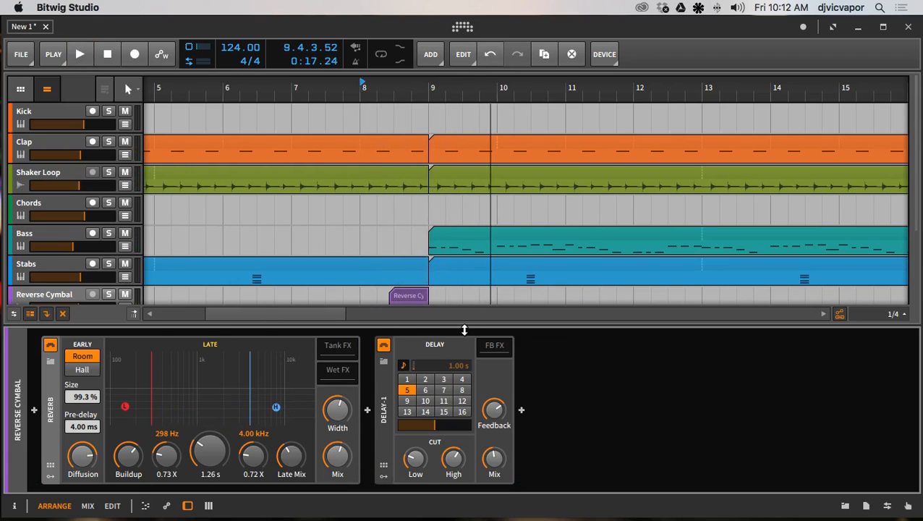
Insert Bitwig's EQ-5 before the Reverb on the Reverse Cymbal track and play the swell to view its spectrum.
left_click(31, 409)
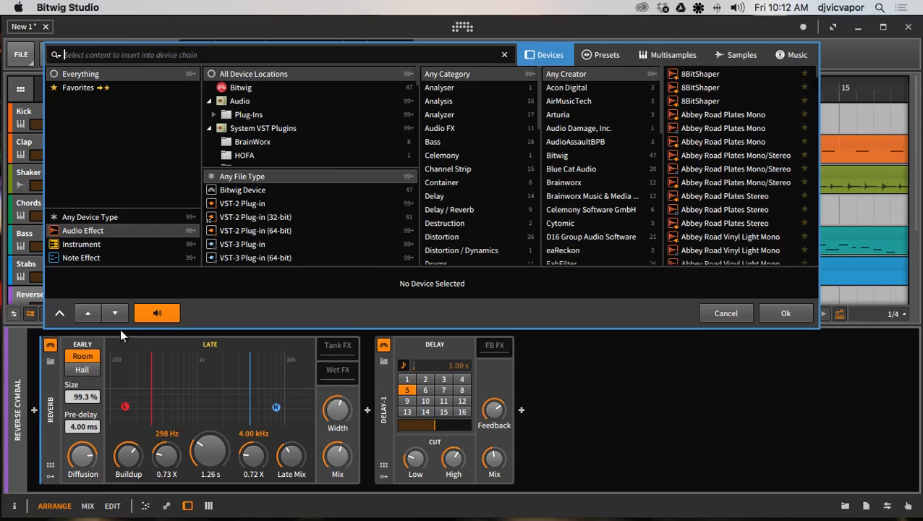
left_click(241, 88)
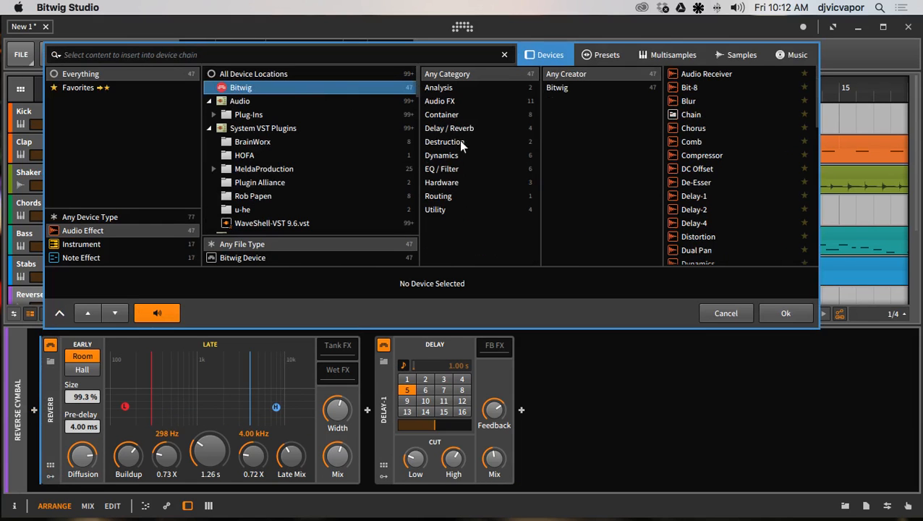
left_click(453, 168)
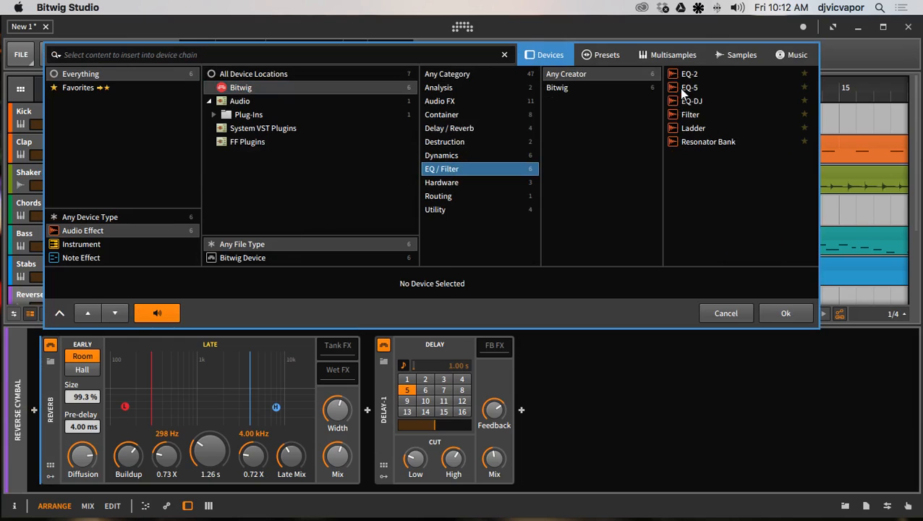
left_click(685, 88)
left_click(784, 311)
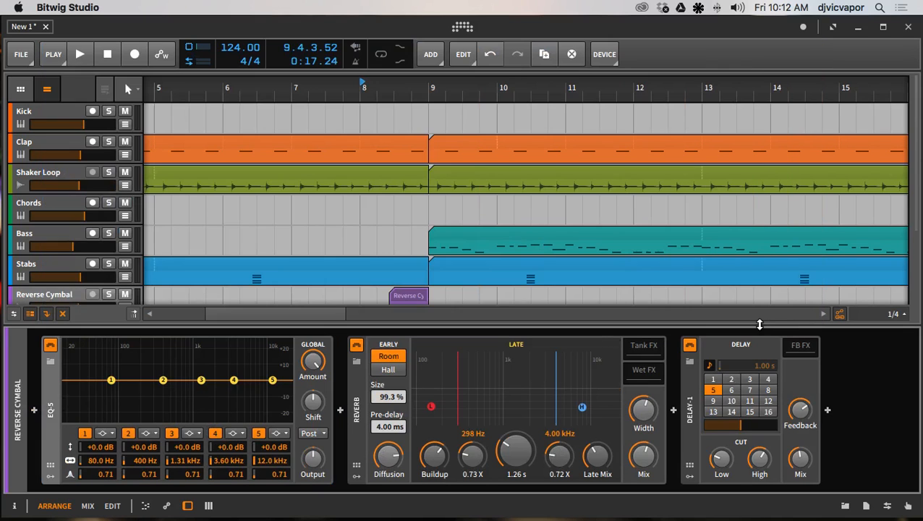
key("space")
key("space")
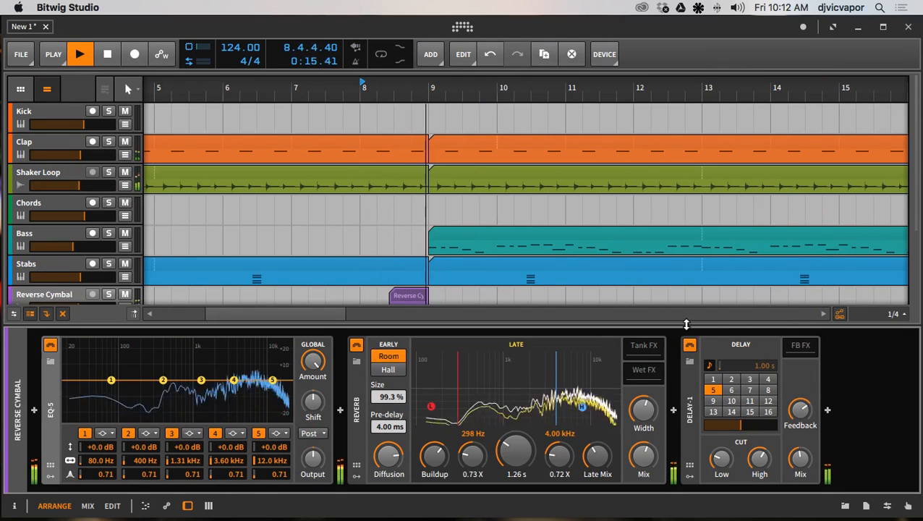
Set EQ-5 band 1 to highpass24 at about 895 Hz with a Q of about 1.01, and listen to the transition.
left_click(109, 432)
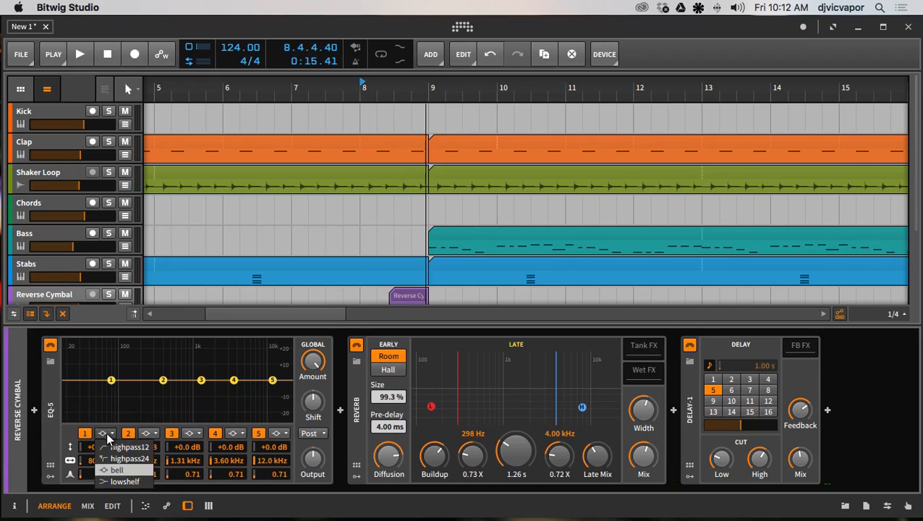
left_click(107, 454)
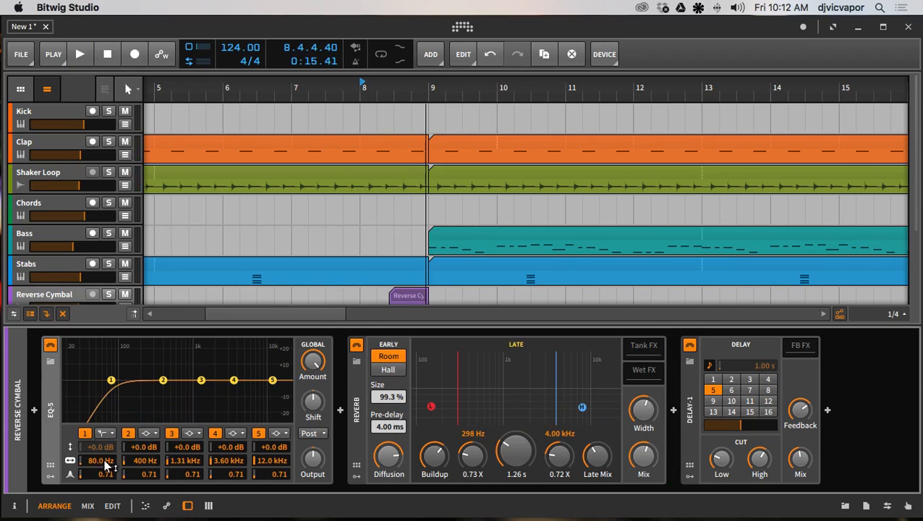
left_click_drag(107, 460, 107, 427)
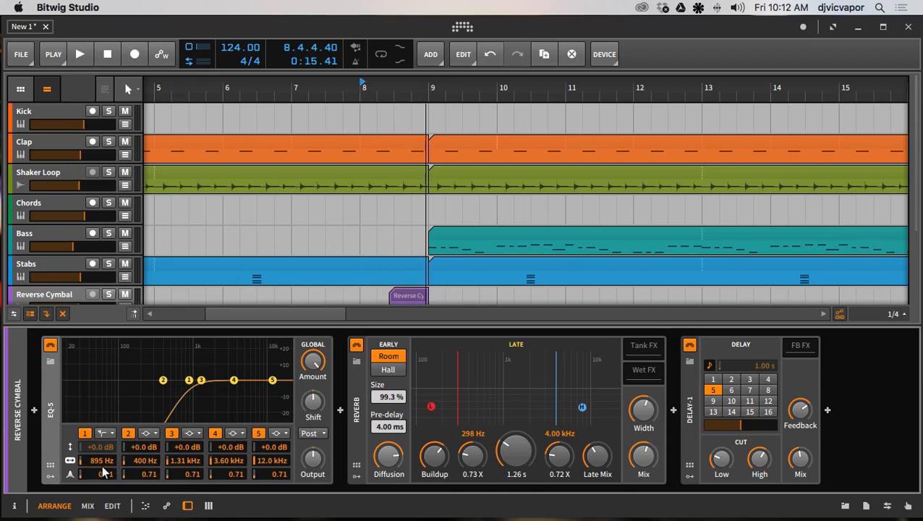
key("space")
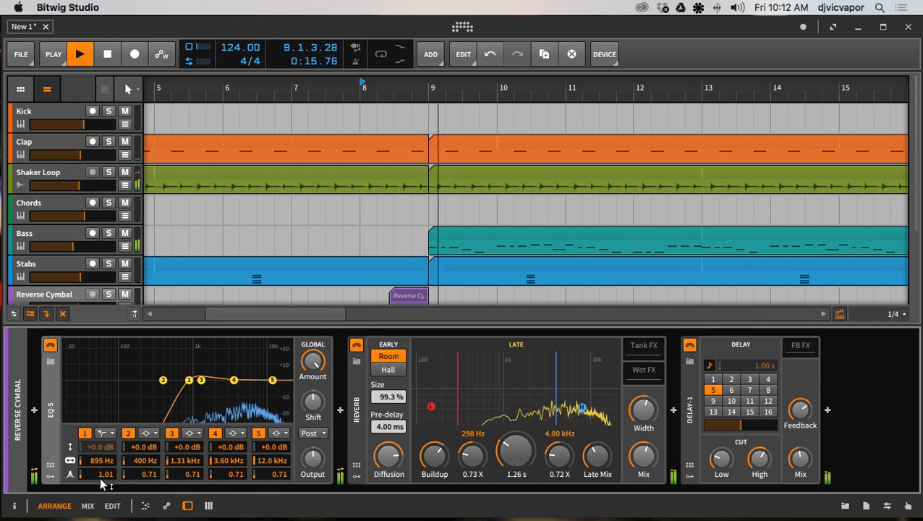
key("space")
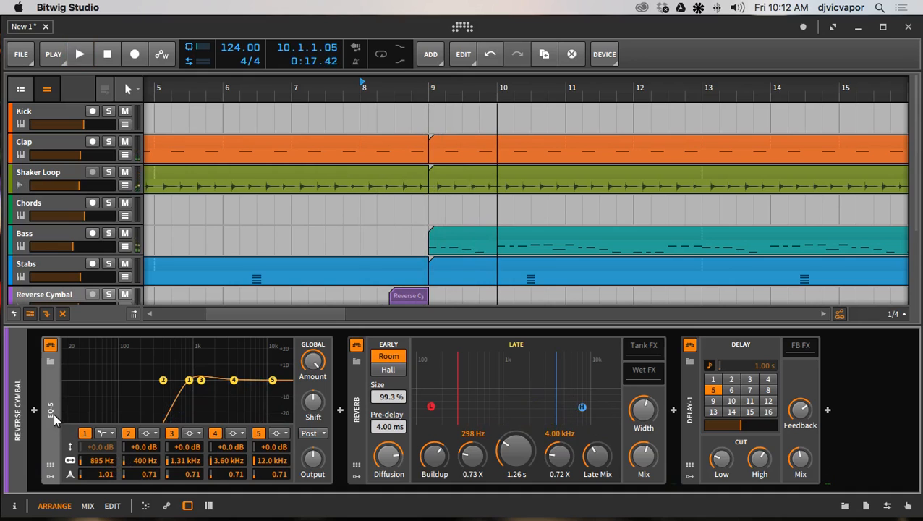
Collapse the EQ-5, Reverb and Delay-1 devices and hide the device chain to enlarge the arrangement.
left_click(53, 412)
left_click(82, 415)
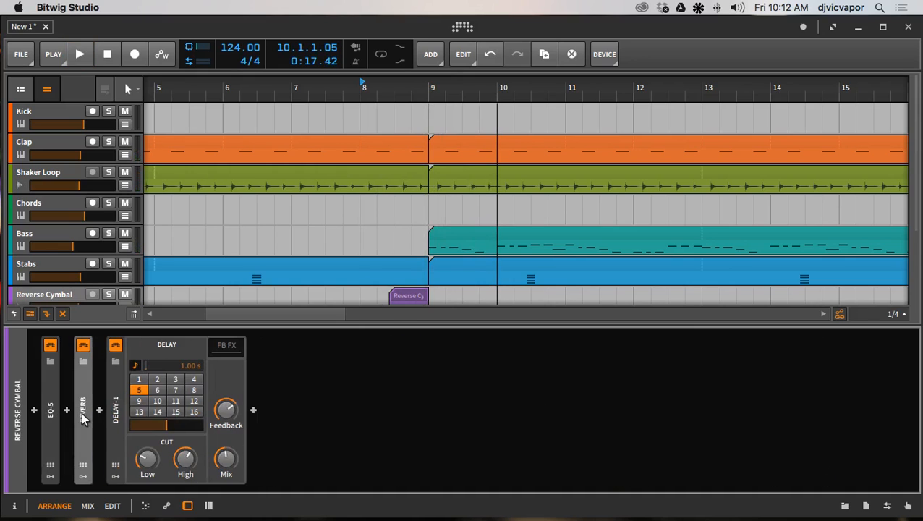
left_click(112, 412)
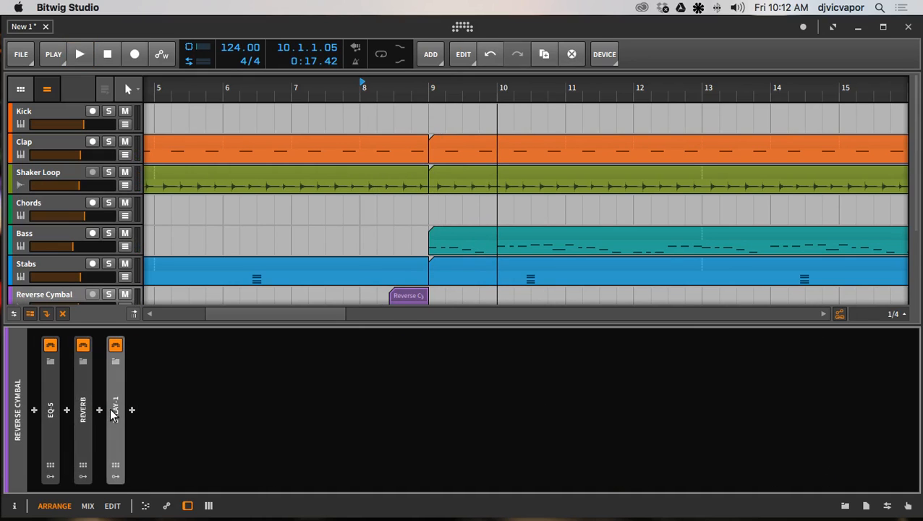
left_click_drag(249, 324, 265, 507)
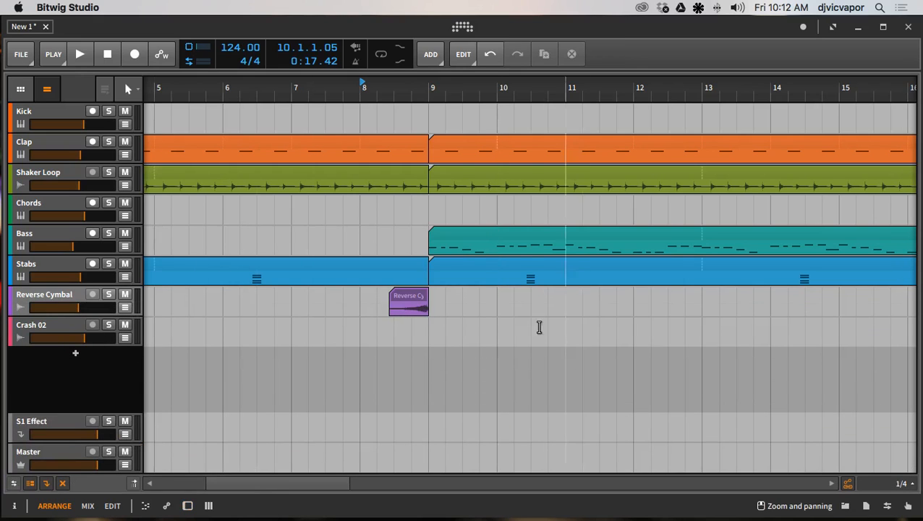
Move the Crash 02 clip from bar 31 to bar 9, right after the Reverse Cymbal swell, and briefly run playback.
left_click_drag(470, 86, 446, 23)
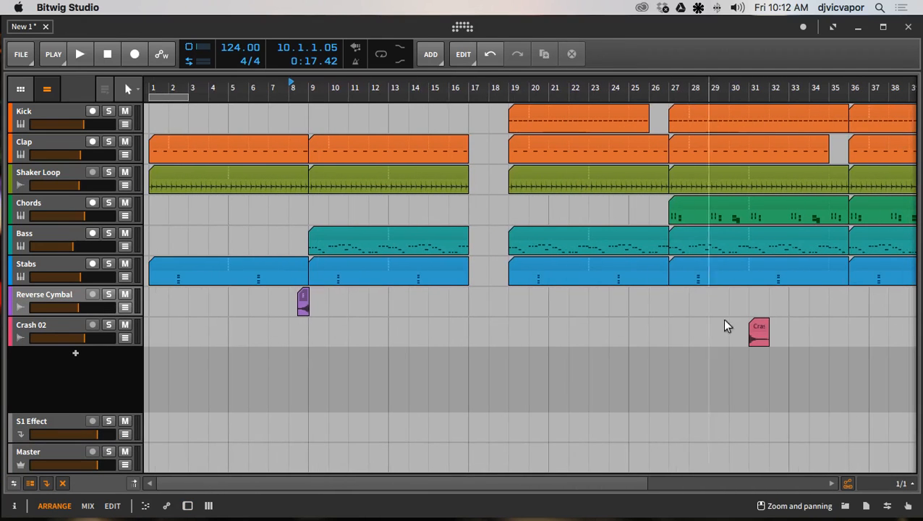
left_click_drag(756, 330, 323, 337)
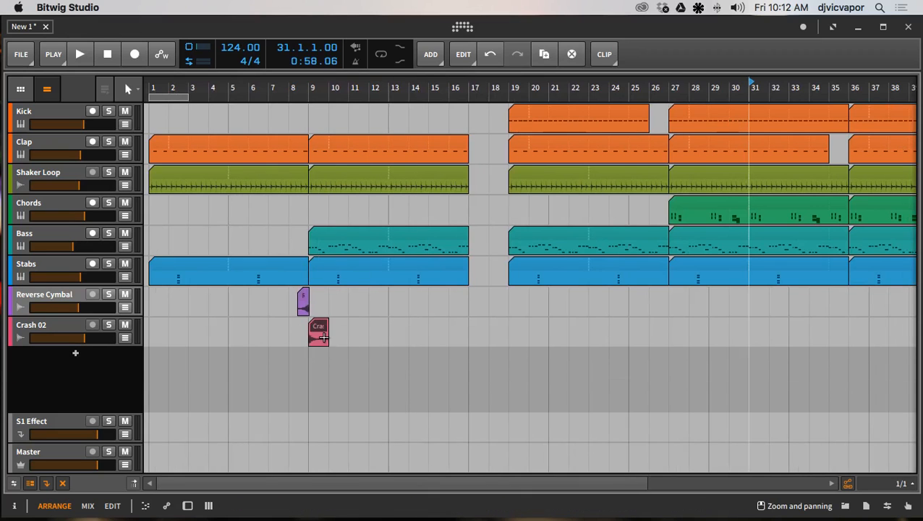
key("space")
key("space")
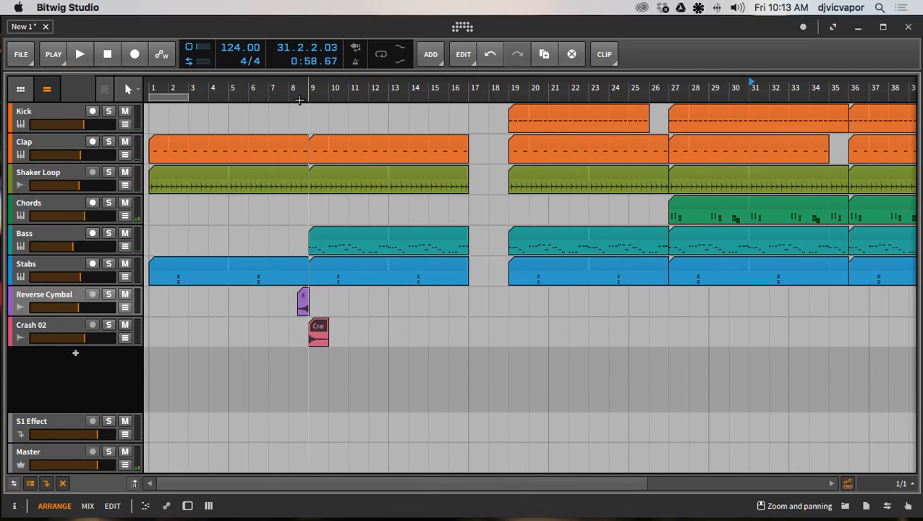
Play the transition from bar 8 and lower the Crash 02 track's volume to about -15.6 dB.
left_click(290, 87)
key("space")
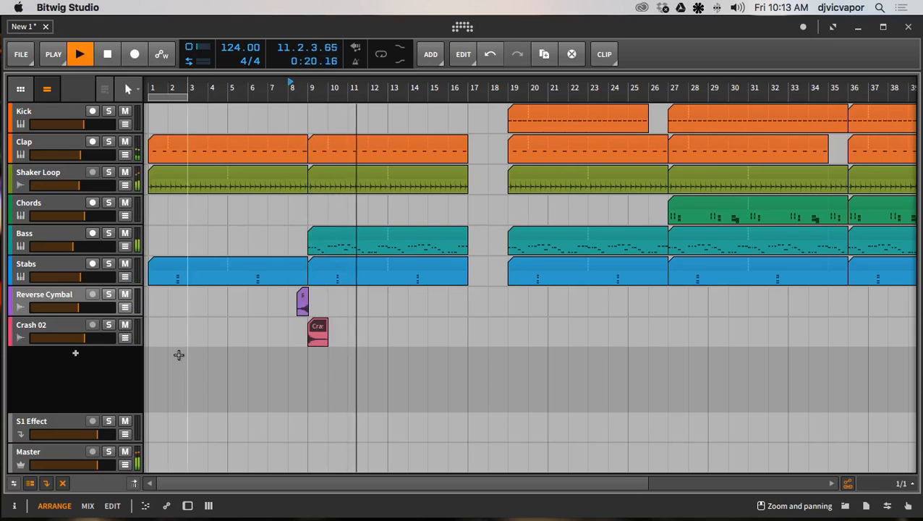
left_click_drag(84, 338, 67, 337)
key("space")
mouse_move(68, 337)
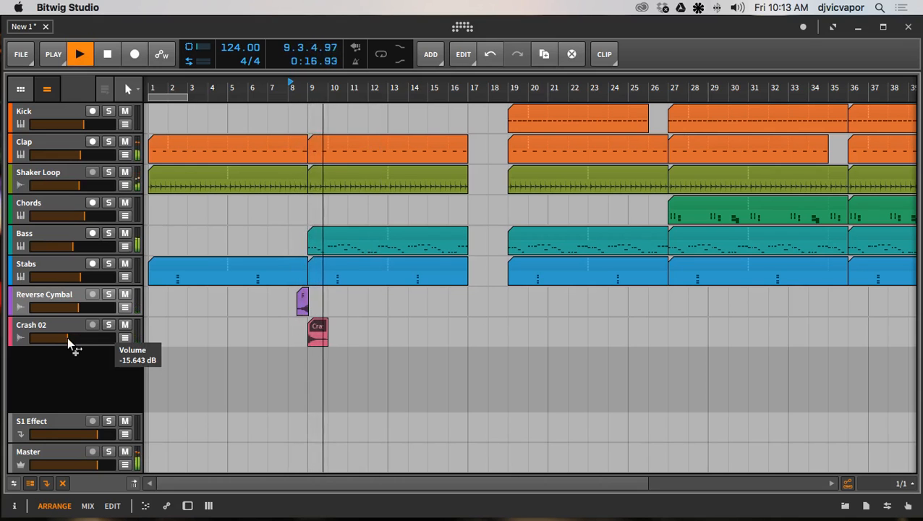
key("space")
Insert Bitwig's EQ-5 on the Crash 02 track.
double_click(67, 325)
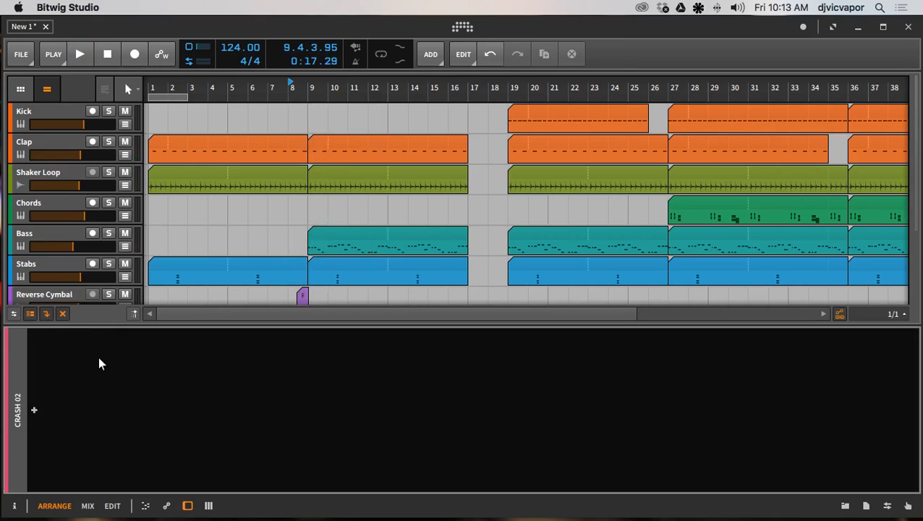
left_click(34, 410)
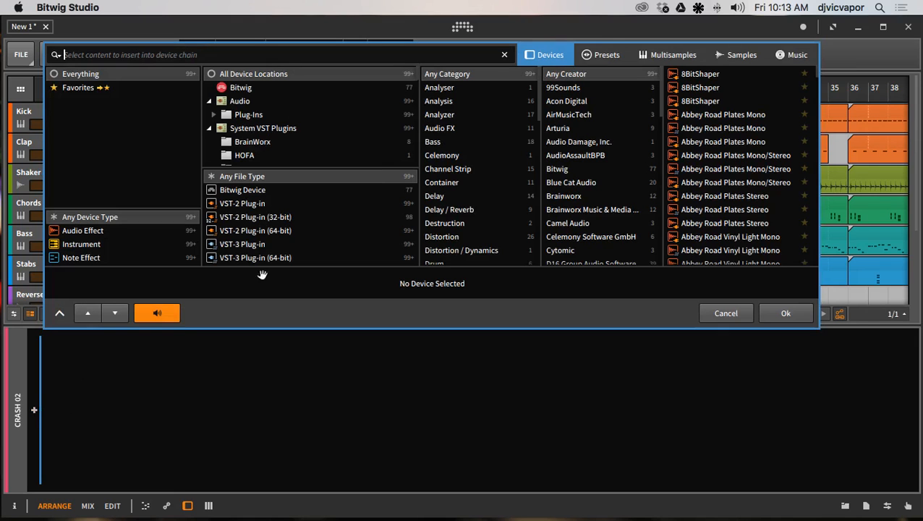
left_click(348, 88)
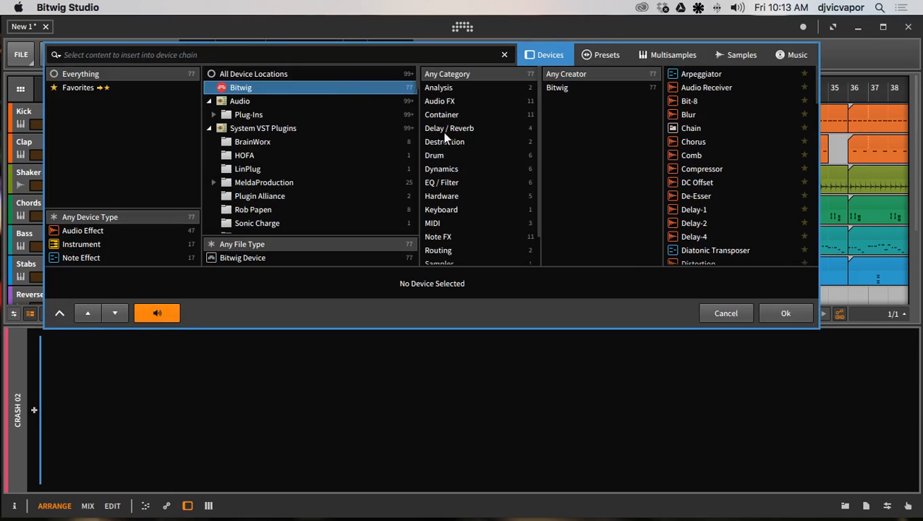
left_click(454, 183)
left_click(687, 88)
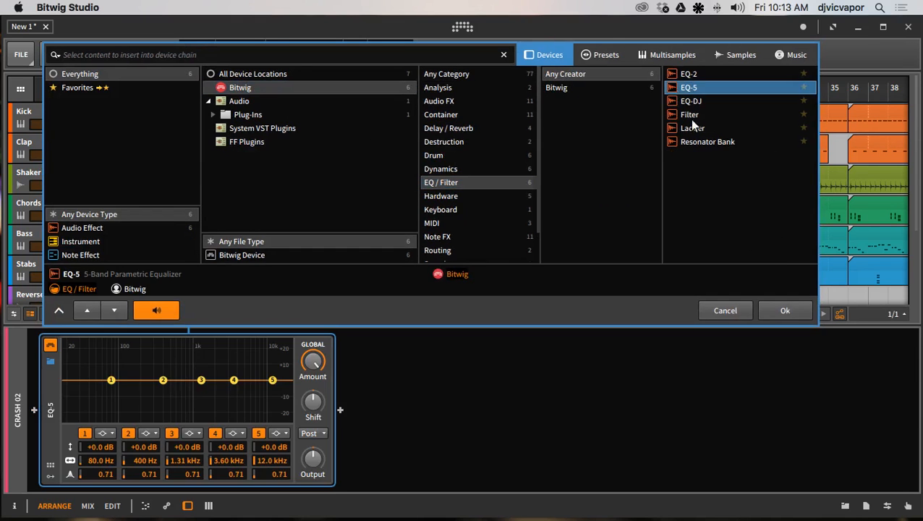
left_click(772, 310)
Set band 1 of the Crash 02 EQ-5 to highpass24 at about 1.26 kHz with a Q of about 1.09, and listen.
key("space")
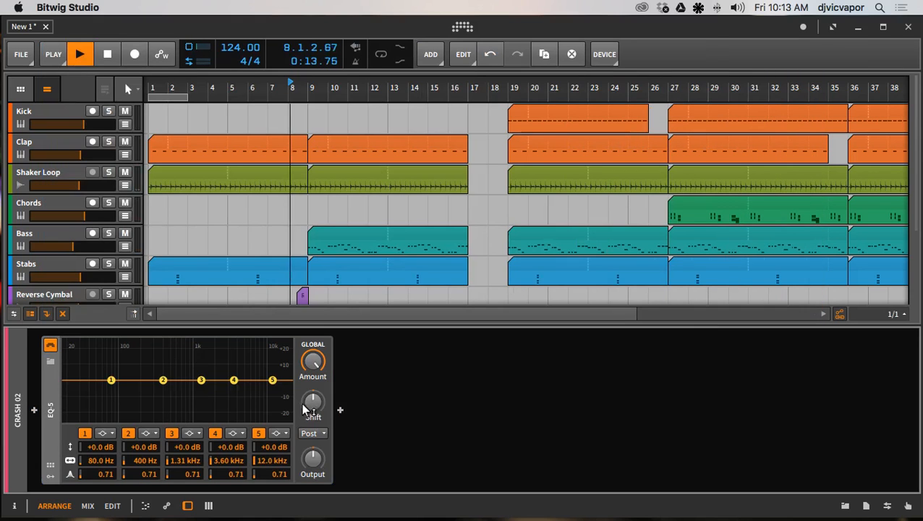
left_click(101, 436)
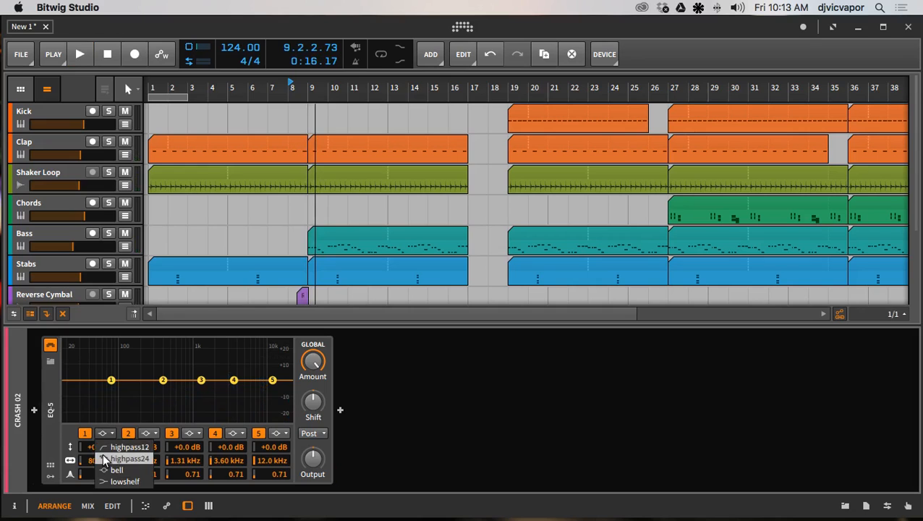
left_click(108, 458)
mouse_move(103, 465)
left_mouse_down()
mouse_move(104, 477)
mouse_move(97, 471)
left_mouse_up()
key("space")
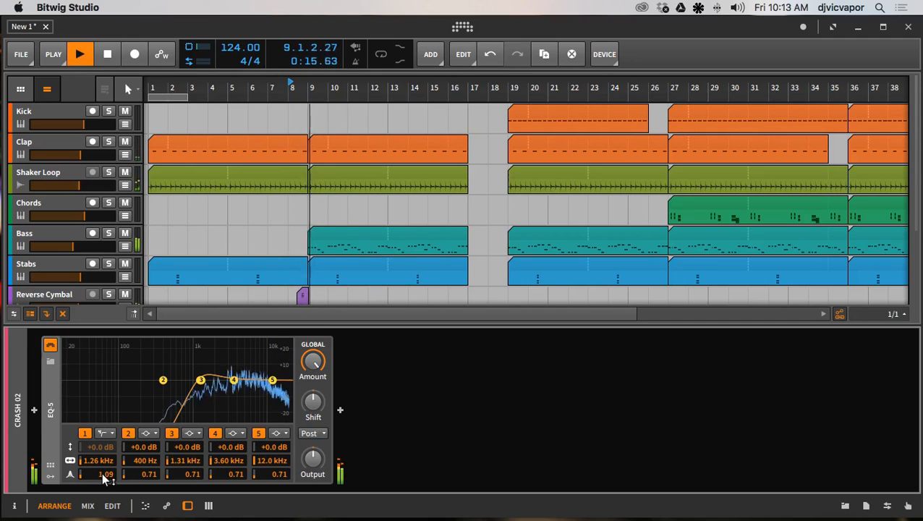
key("space")
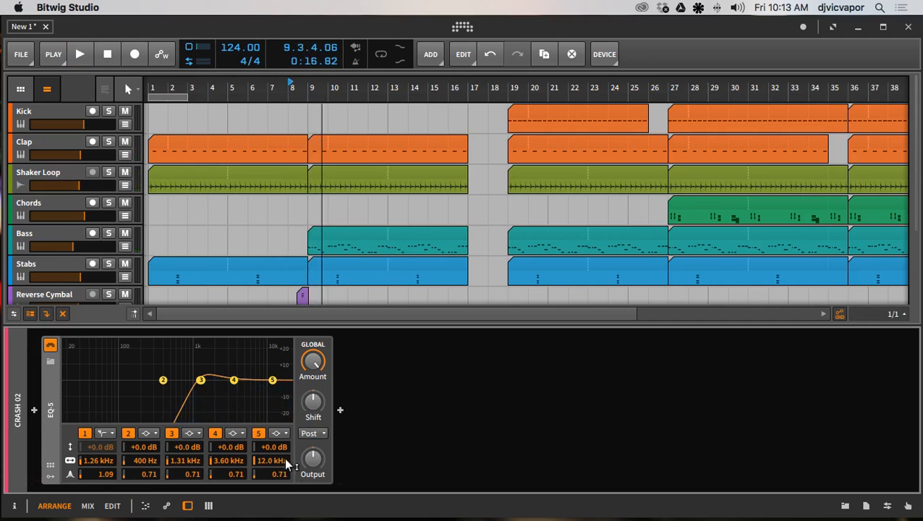
Set band 5 of the Crash 02 EQ-5 to a high shelf of about +1.8 dB at 7.98 kHz, and play the crash.
left_click_drag(278, 448, 266, 457)
left_click(276, 432)
left_click(277, 480)
key("space")
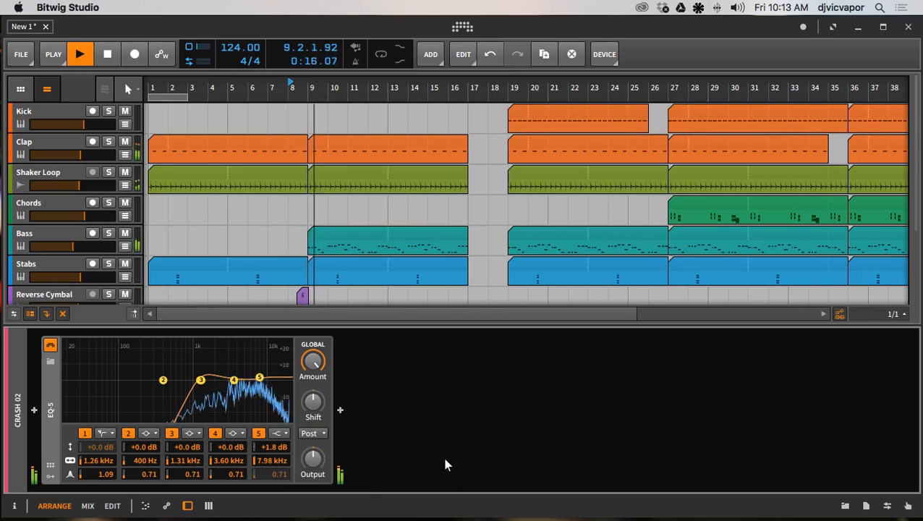
key("space")
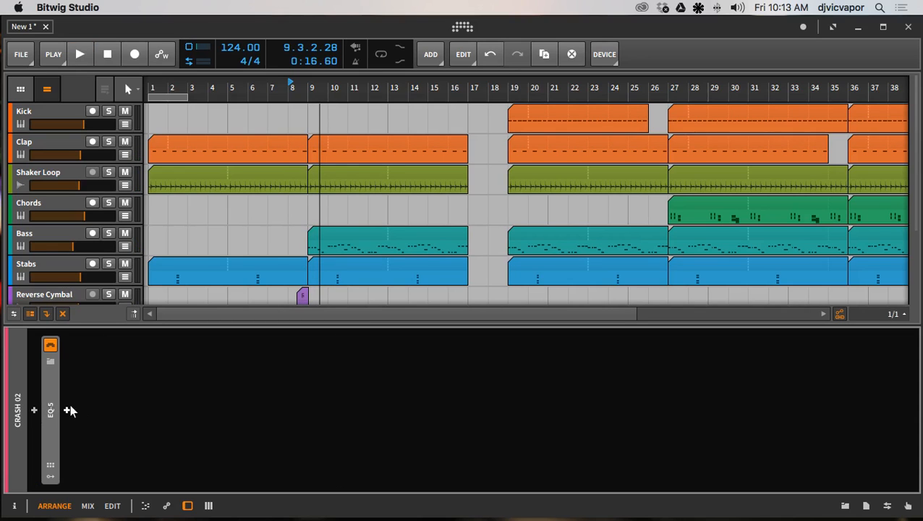
Insert Bitwig's Reverb after the EQ-5 on the Crash 02 track.
left_click(67, 412)
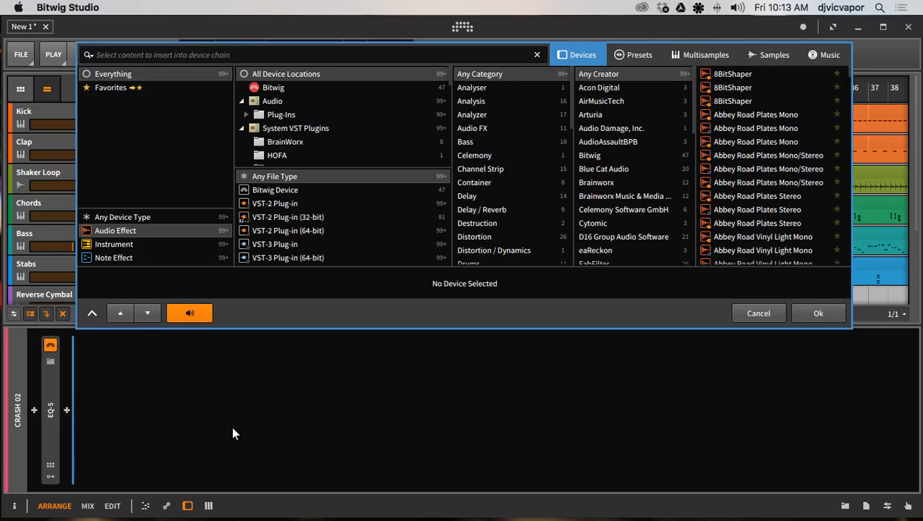
left_click(321, 85)
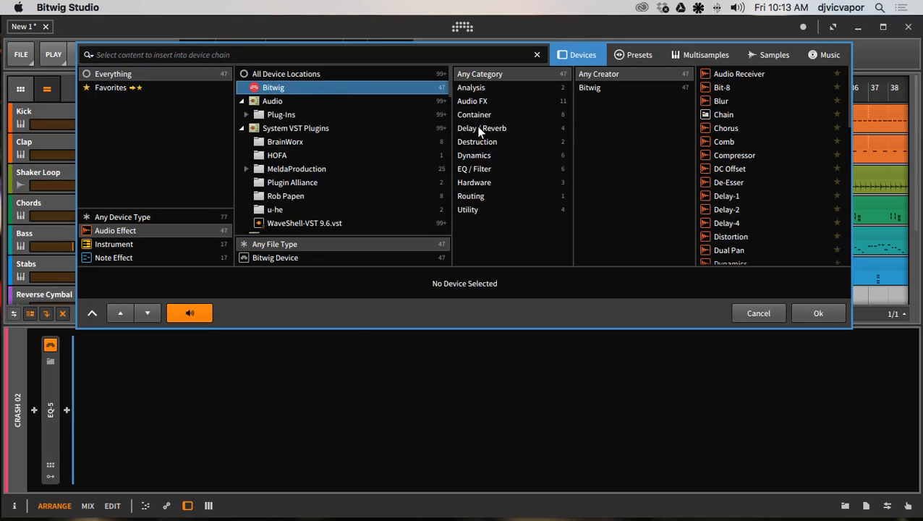
left_click(477, 128)
left_click(735, 113)
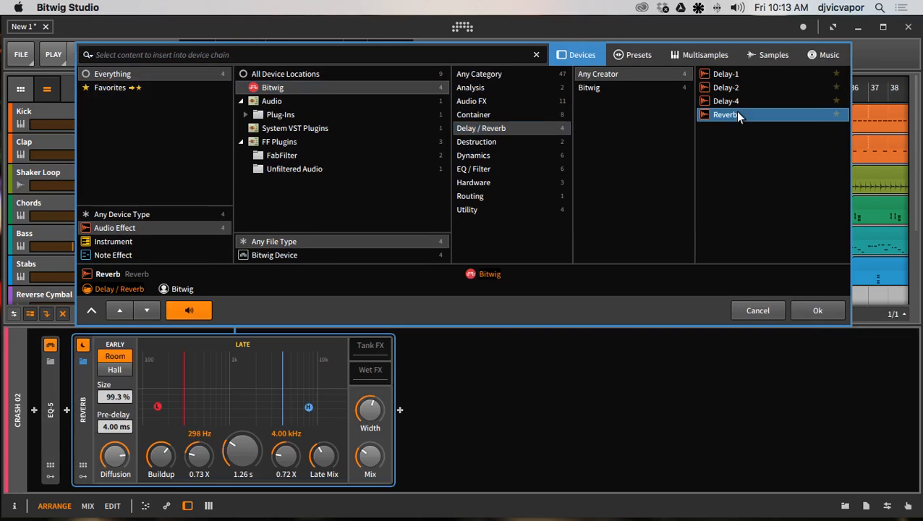
left_click(815, 316)
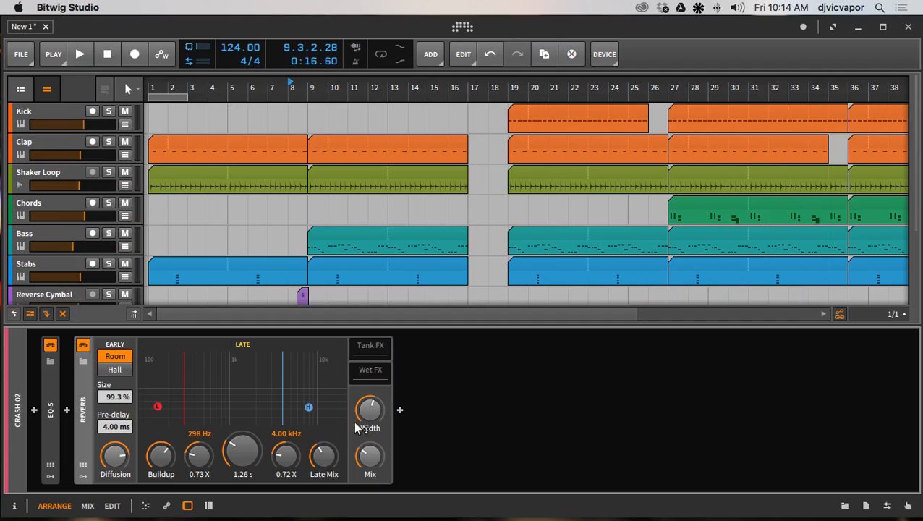
left_click(400, 410)
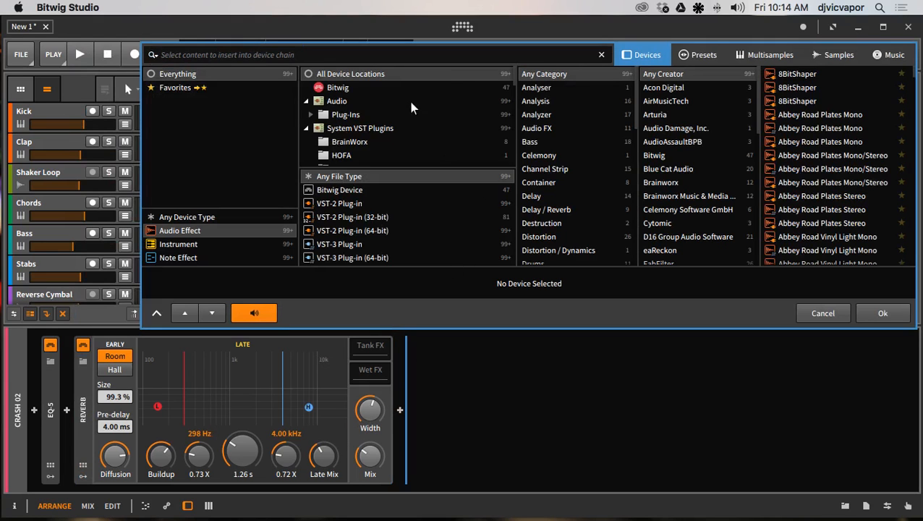
left_click(376, 87)
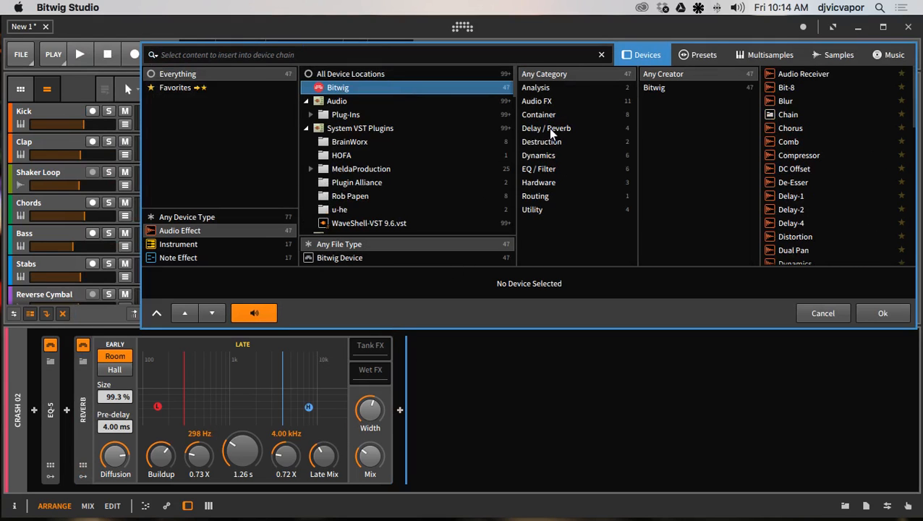
left_click(548, 128)
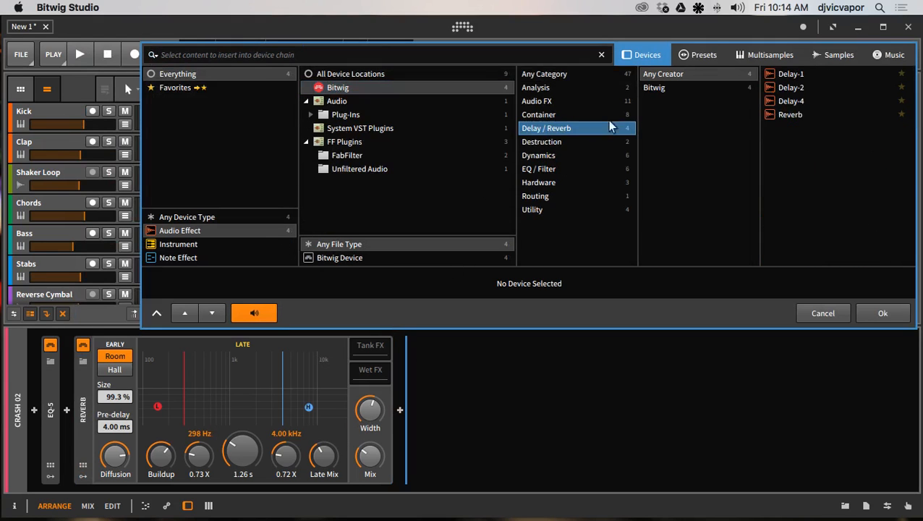
left_click(790, 88)
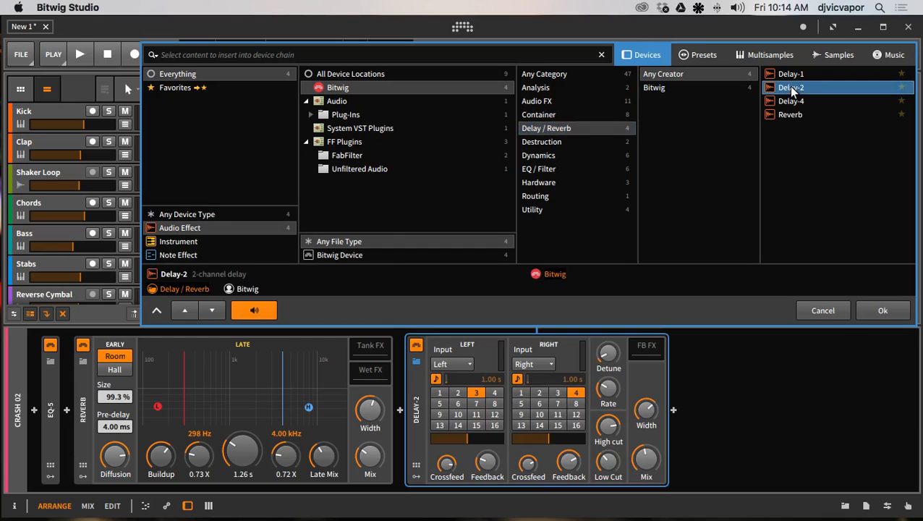
left_click(865, 308)
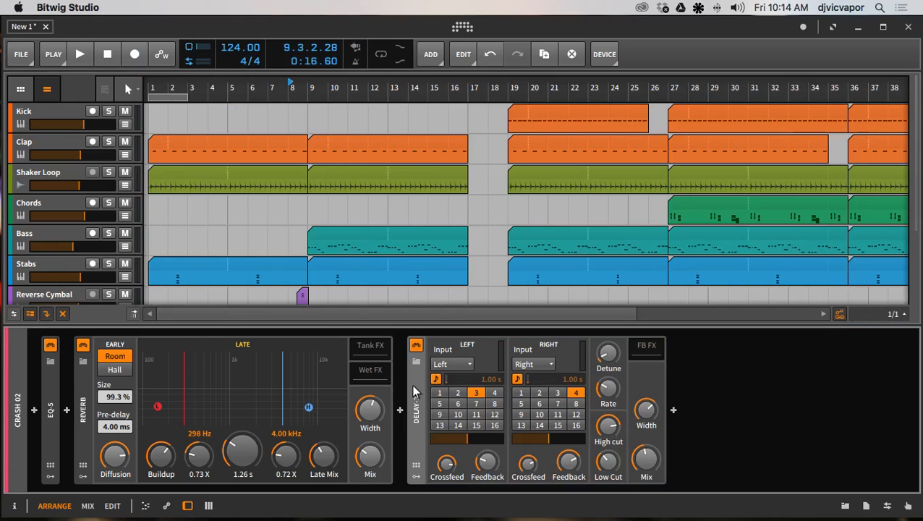
key("Delete")
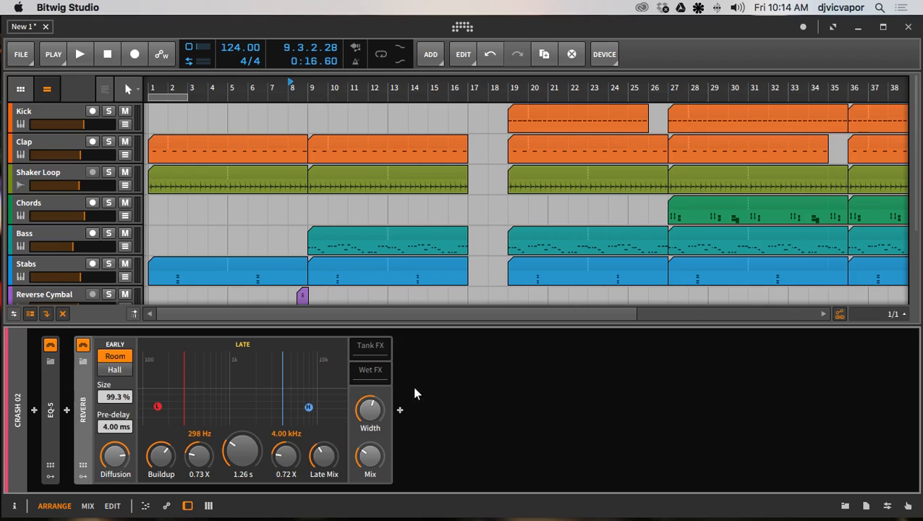
Insert Bitwig's Delay-1 after the Reverb on the Crash 02 track.
left_click(400, 411)
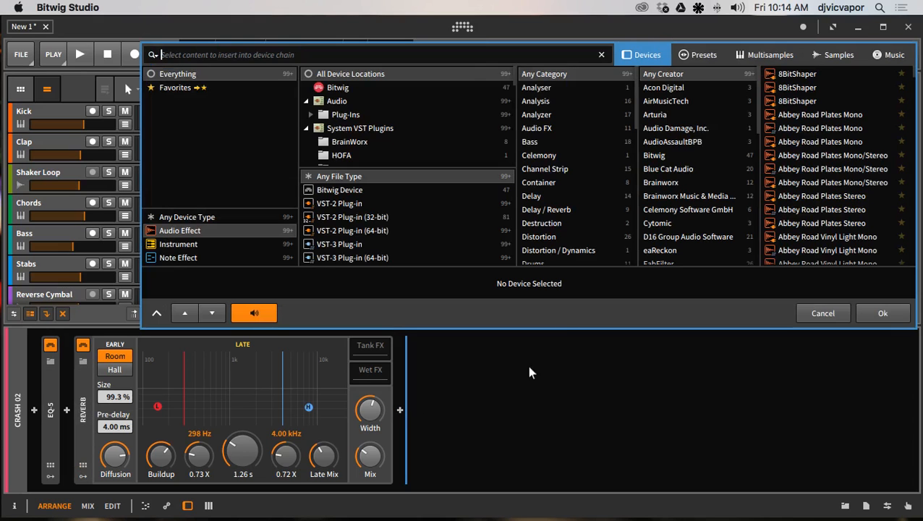
left_click(429, 89)
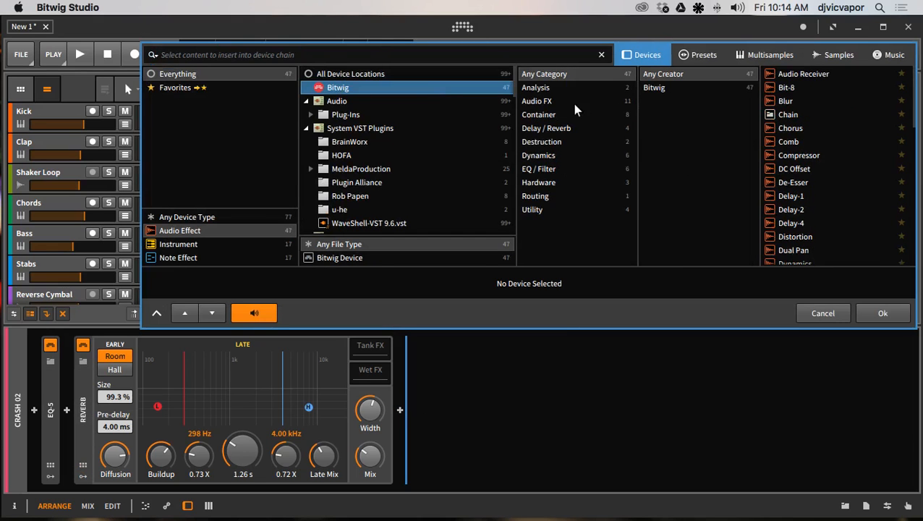
left_click(571, 130)
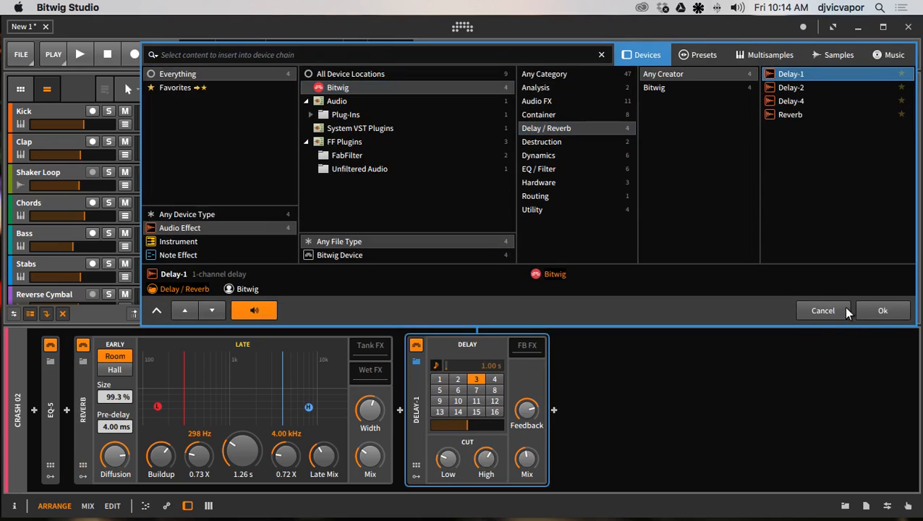
left_click(866, 310)
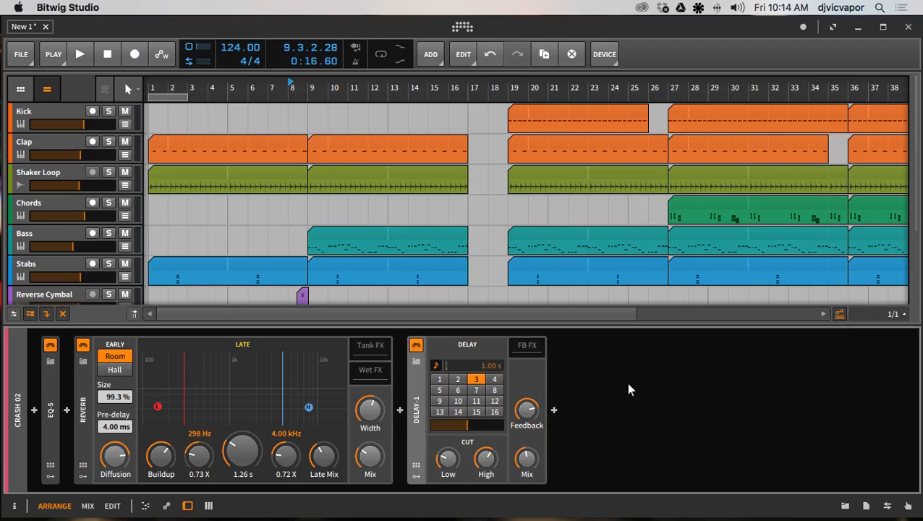
Set the Delay-1 time to 5 and raise its Mix, then listen to the transition with the device chain hidden.
left_click(440, 390)
left_click_drag(531, 457, 532, 427)
key("space")
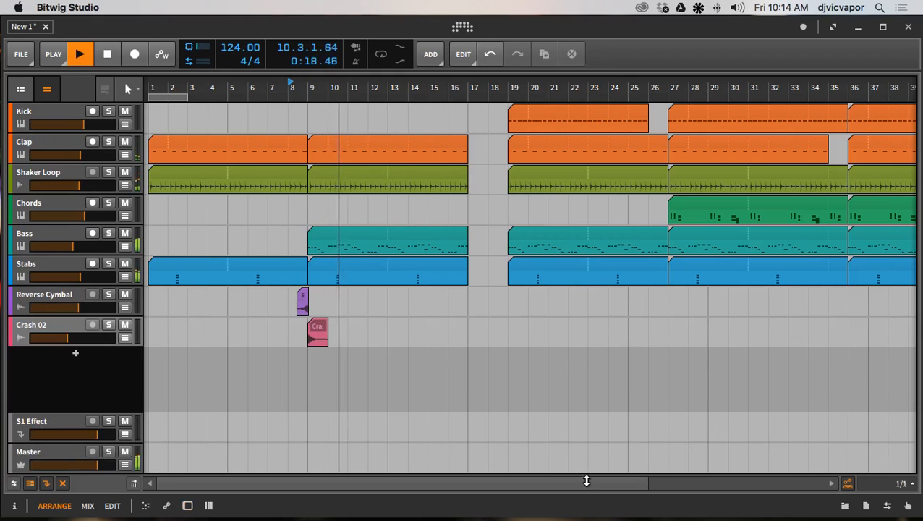
left_click_drag(600, 326, 585, 479)
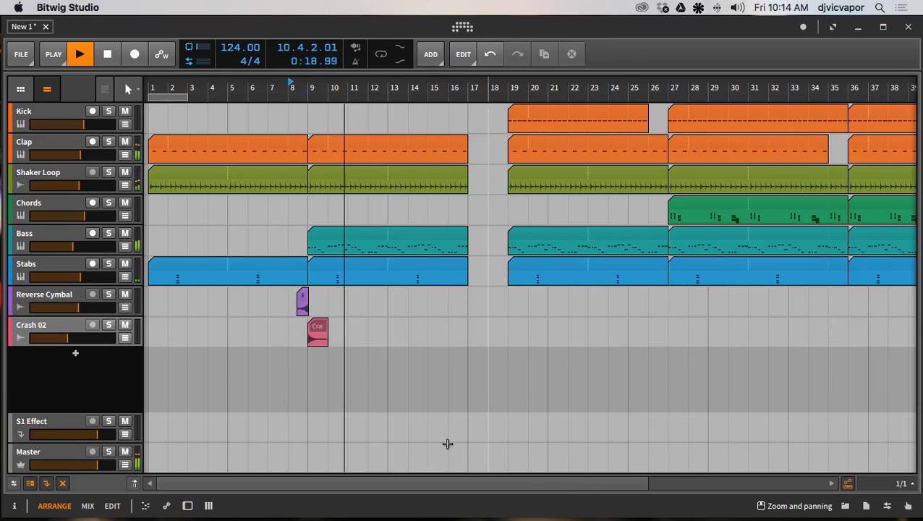
key("space")
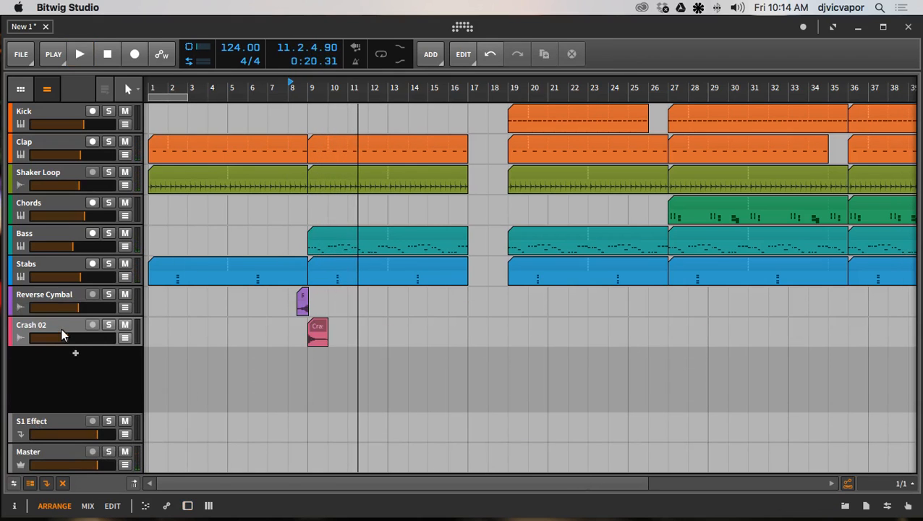
Group the Reverse Cymbal and Crash 02 tracks together.
left_click(61, 327)
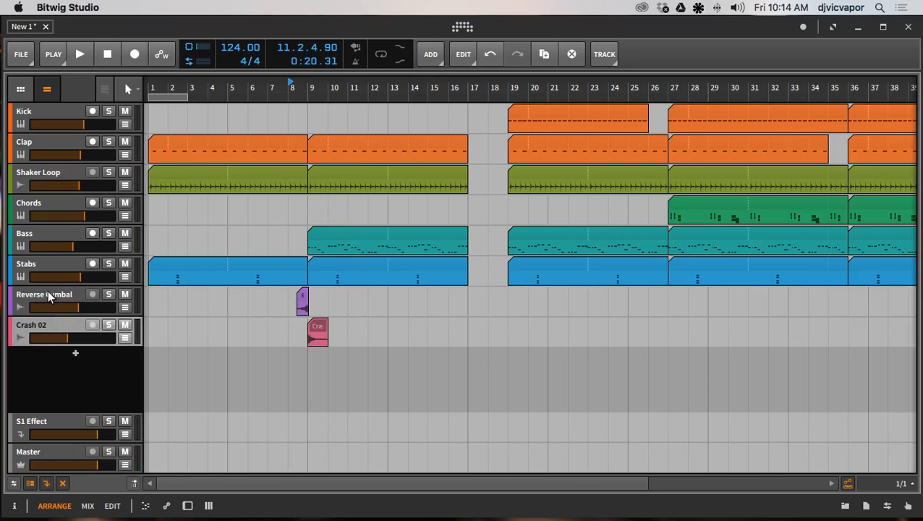
left_click(48, 296)
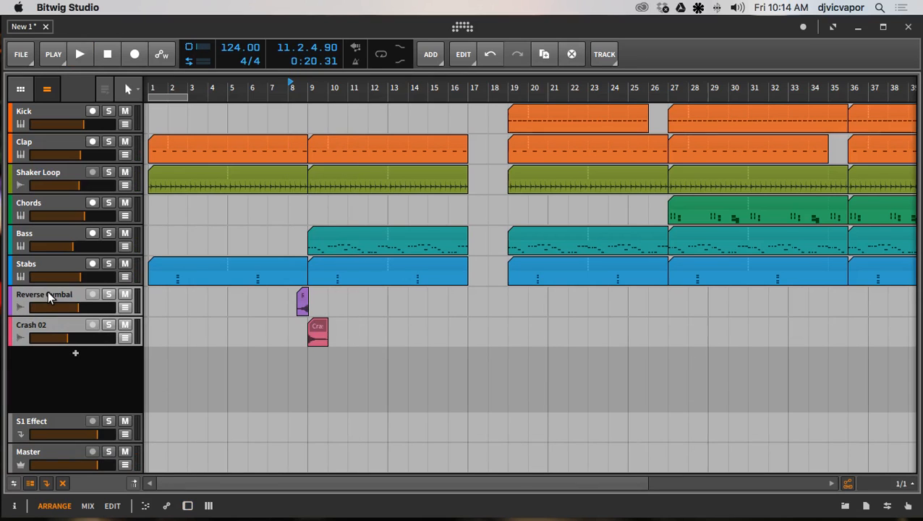
right_click(48, 296)
left_click(68, 224)
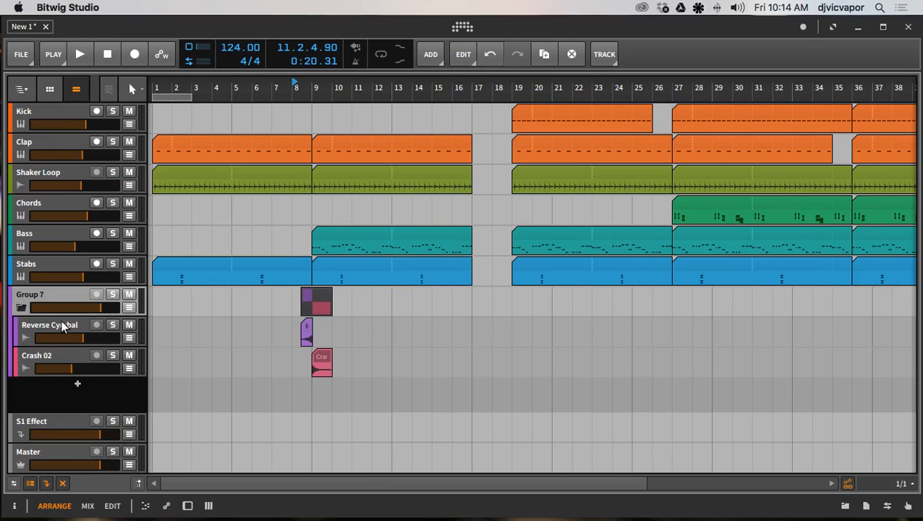
Show the device chain of the cymbal and crash group, audition the transition, and insert Bitwig's Transient Control on the group.
key("d")
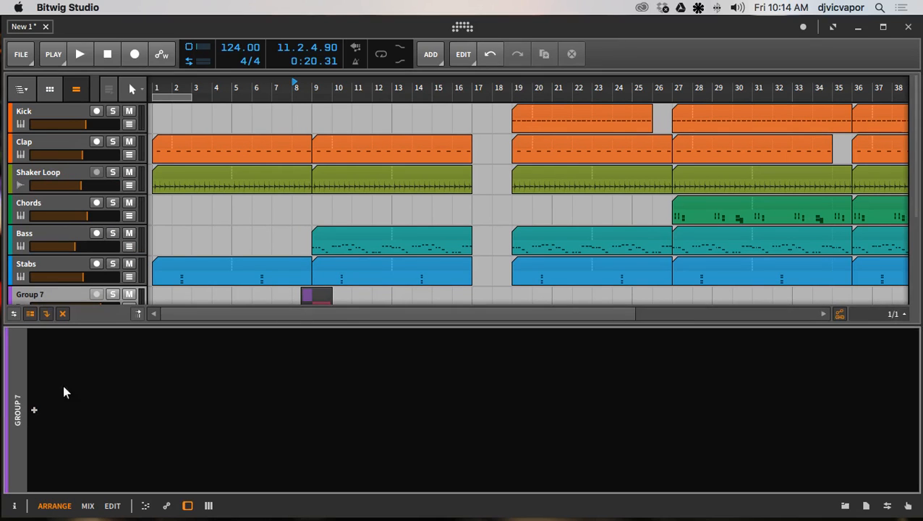
key("space")
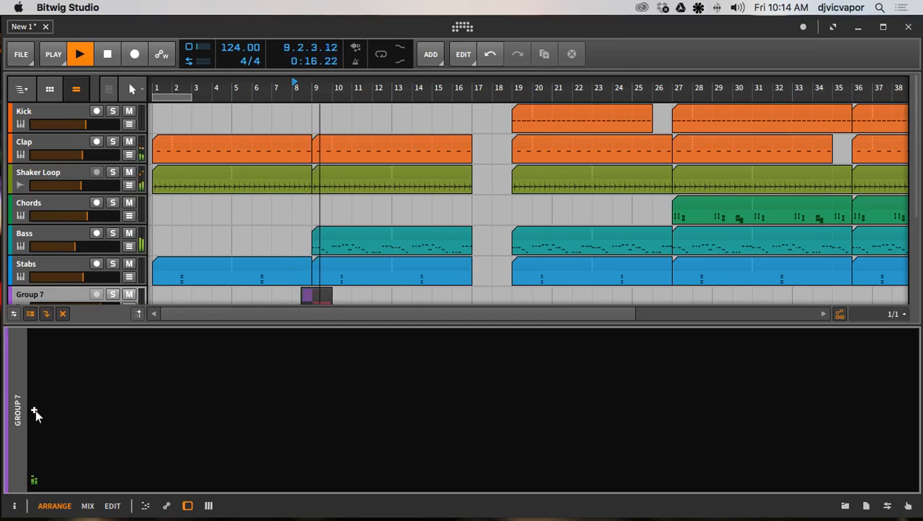
key("space")
left_click(34, 410)
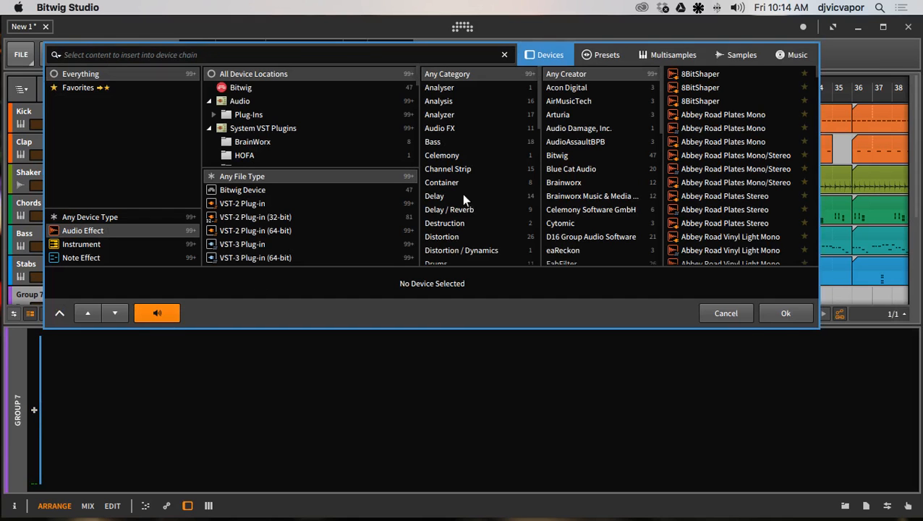
left_click(305, 90)
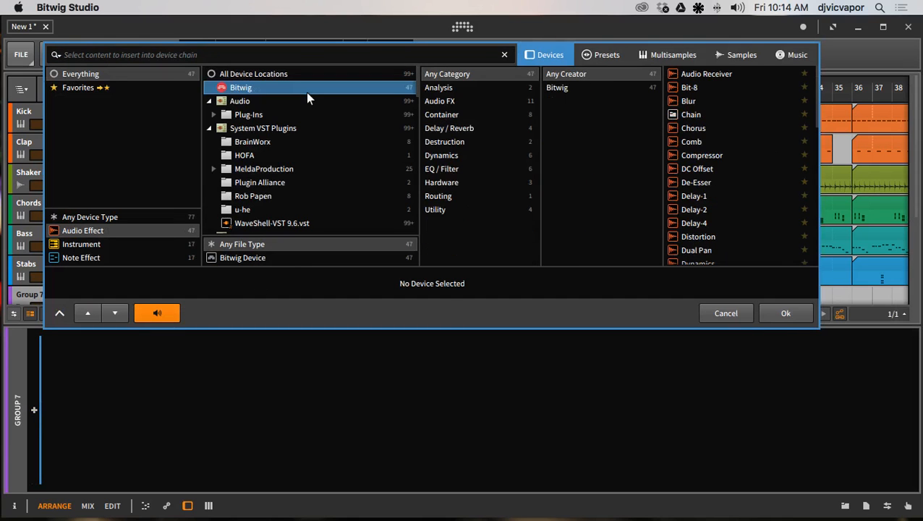
left_click(455, 154)
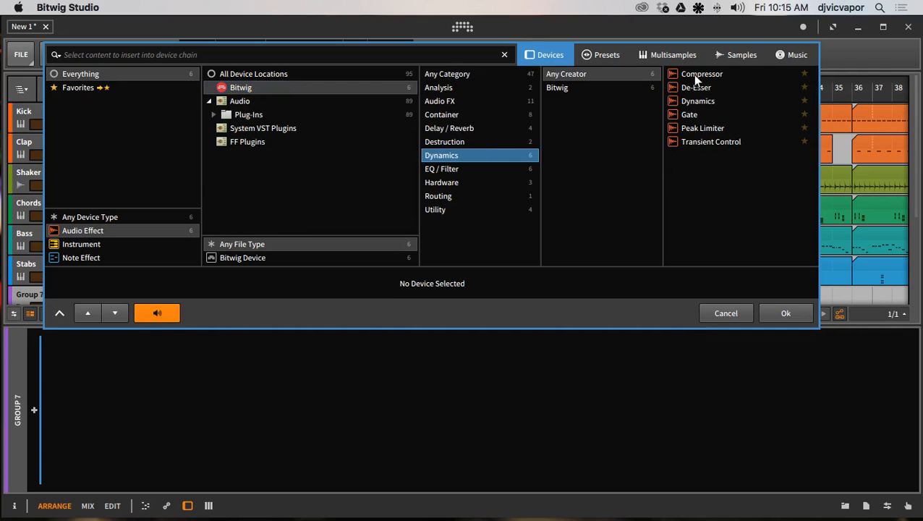
left_click(693, 141)
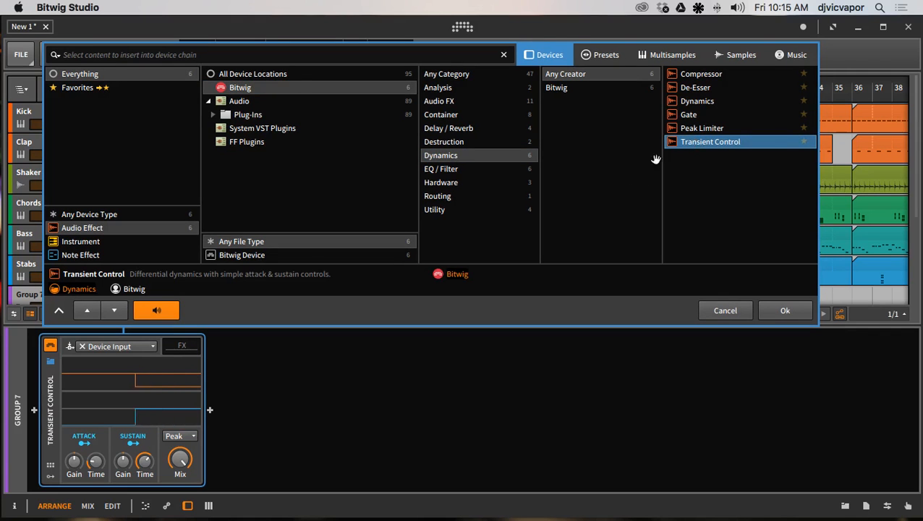
left_click(766, 310)
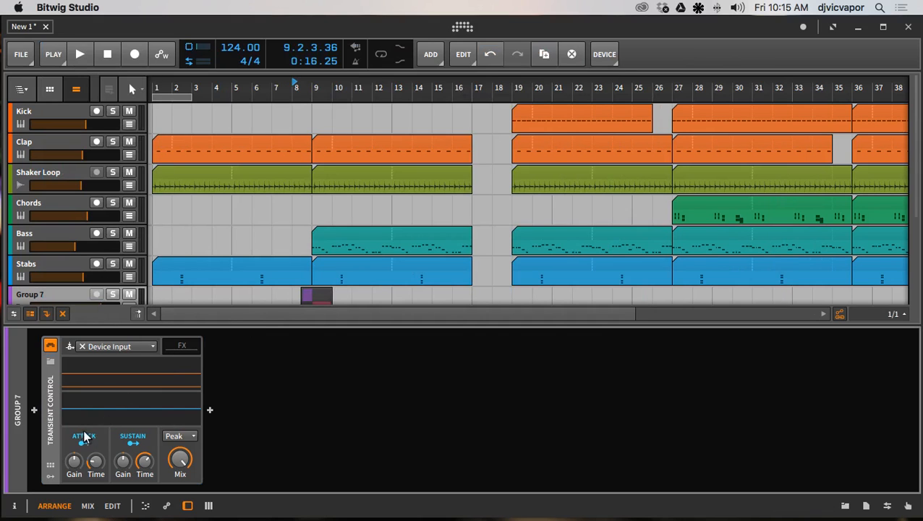
Insert Bitwig's Compressor after the Transient Control on the group and listen to the transition.
left_click(209, 410)
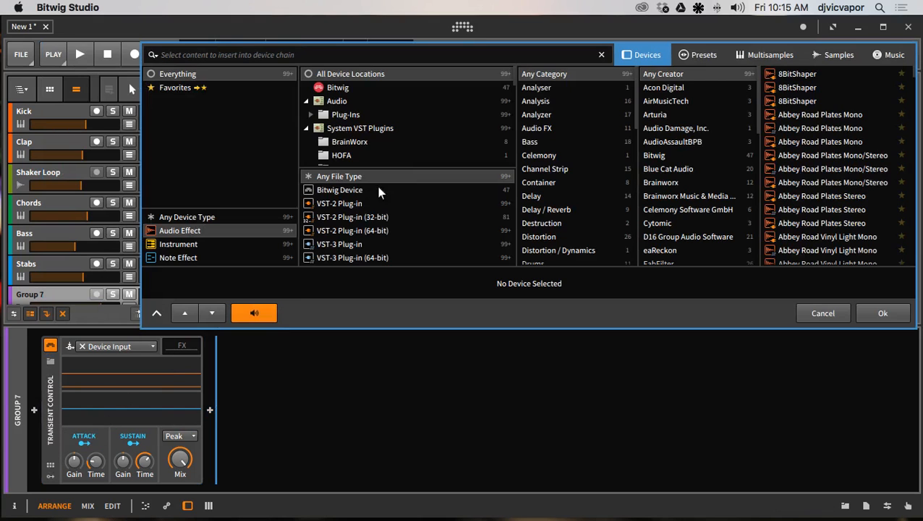
left_click(409, 87)
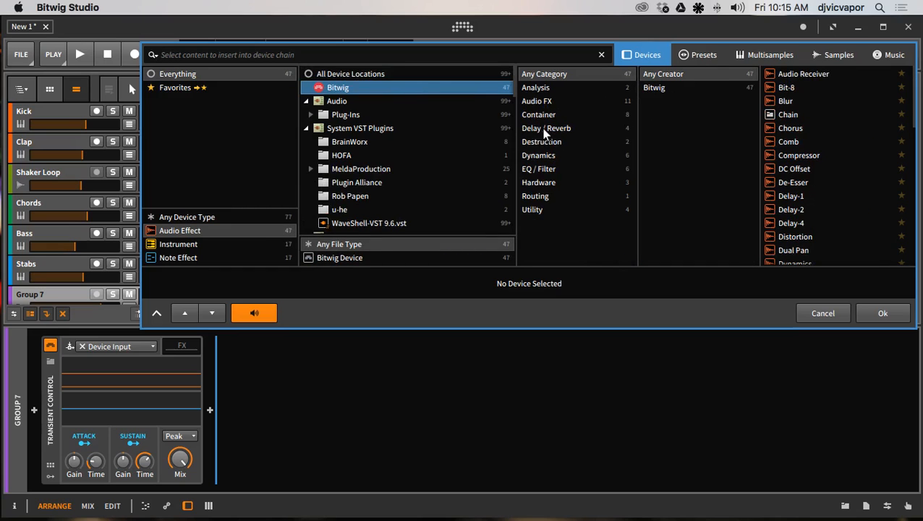
left_click(546, 154)
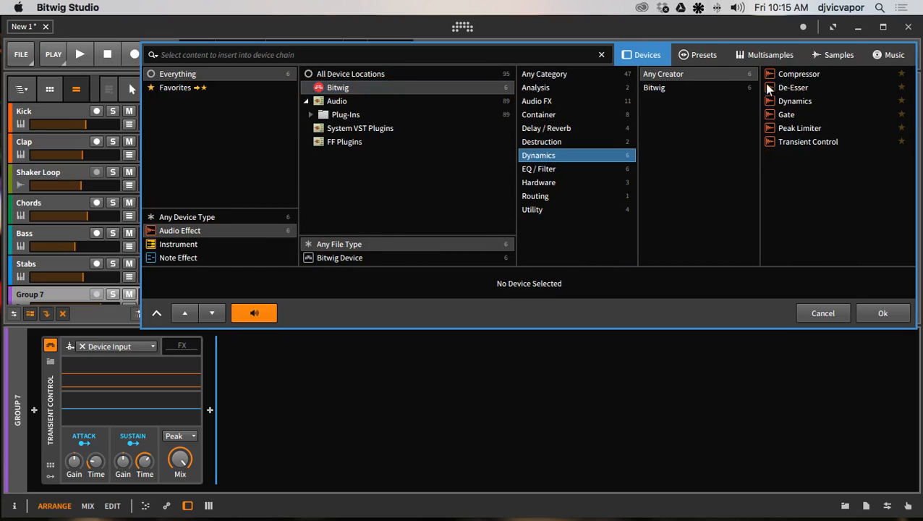
left_click(783, 75)
left_click(863, 310)
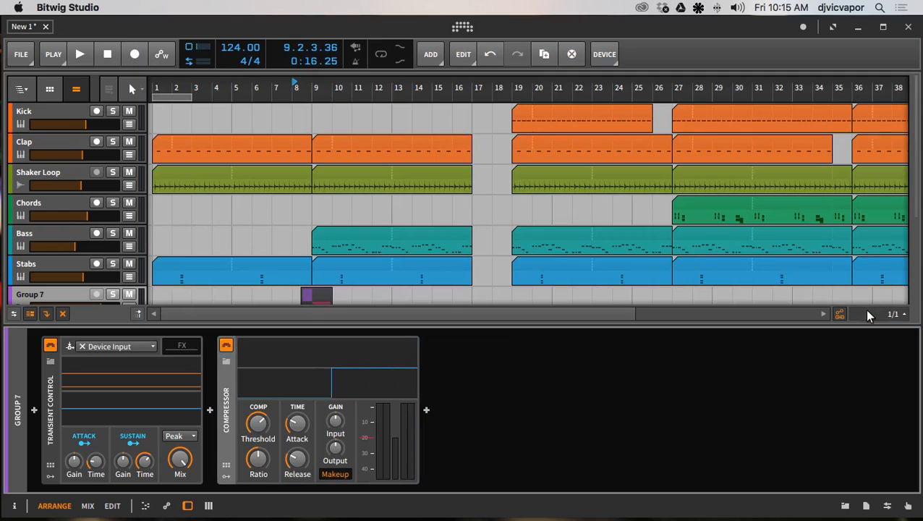
key("space")
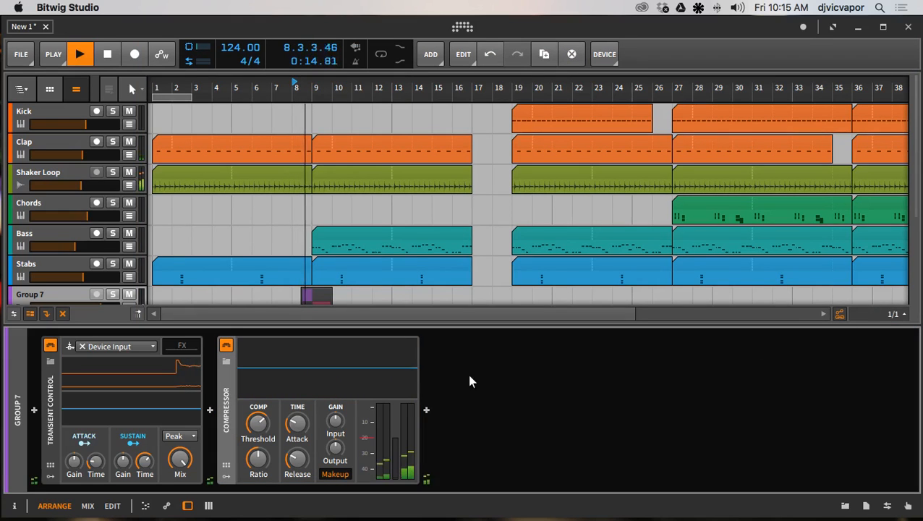
key("space")
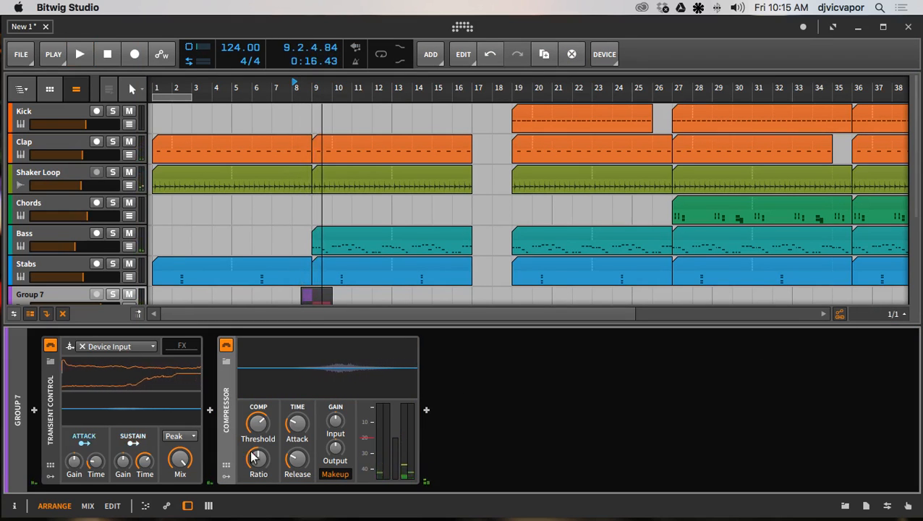
Set the Transient Control's sidechain source to Bass (PRE) and listen to the transition.
left_click(123, 346)
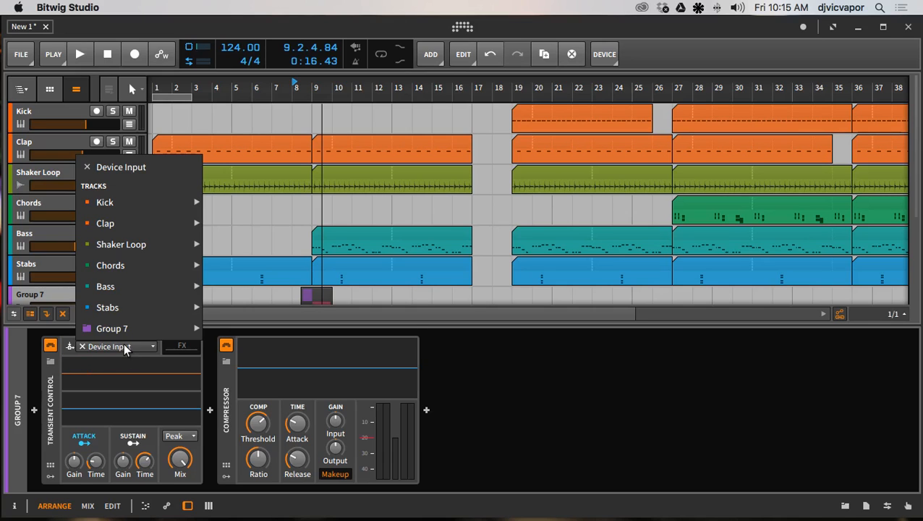
mouse_move(115, 265)
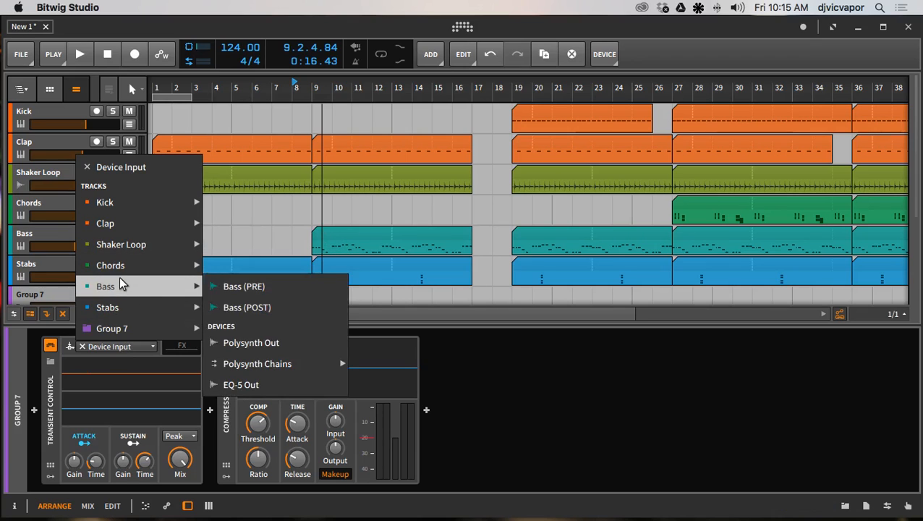
mouse_move(120, 286)
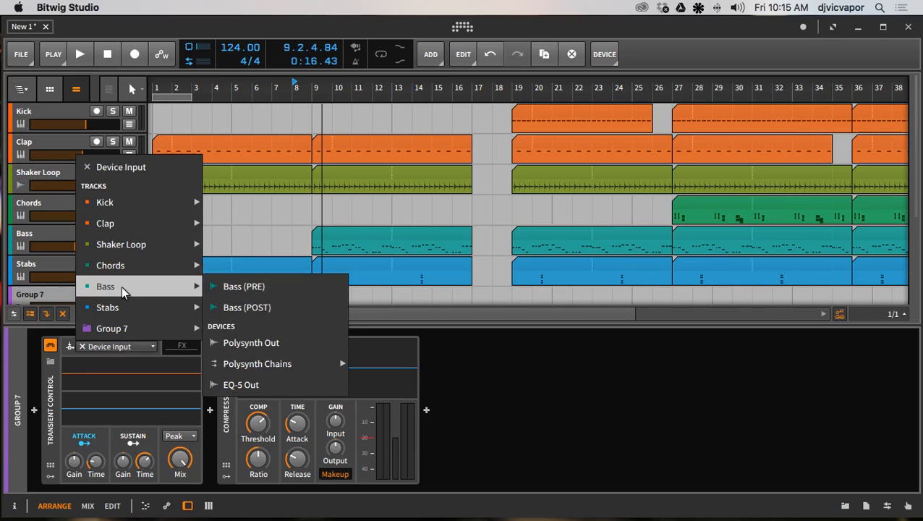
left_click(245, 286)
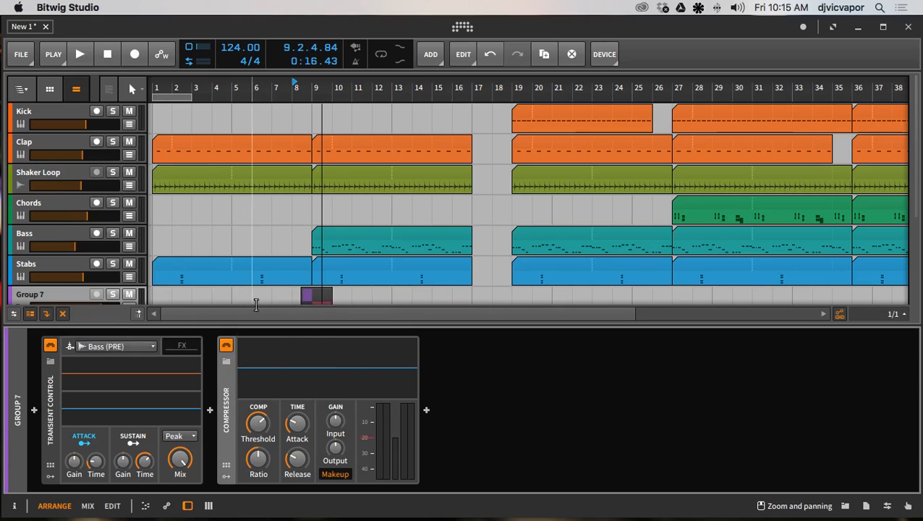
key("space")
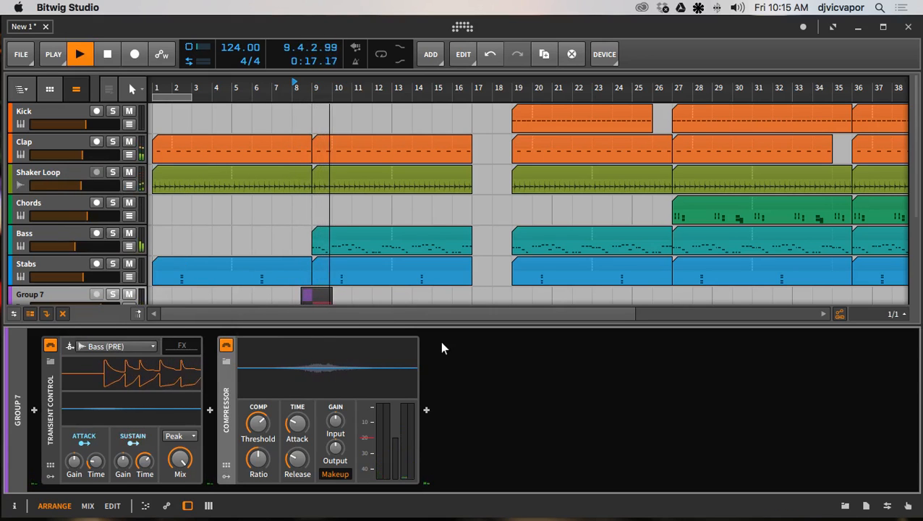
key("space")
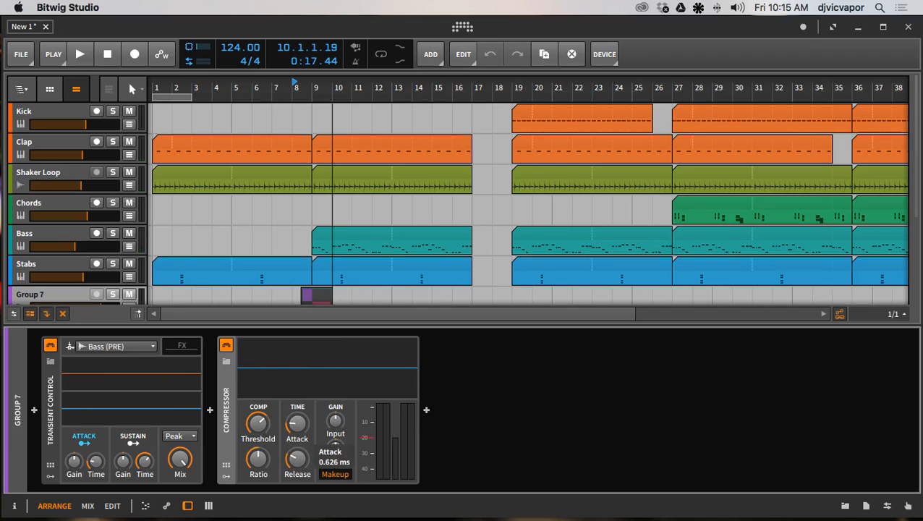
Shape the Compressor with an attack of about 0.63 ms, a lower threshold and higher ratio and release, then play the transition.
left_click_drag(297, 460, 258, 457)
left_click_drag(258, 423, 258, 423)
key("space")
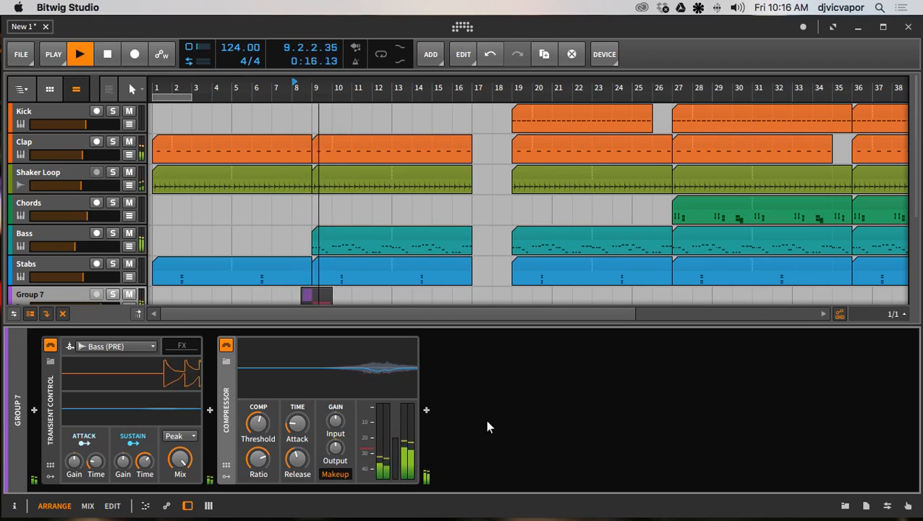
key("space")
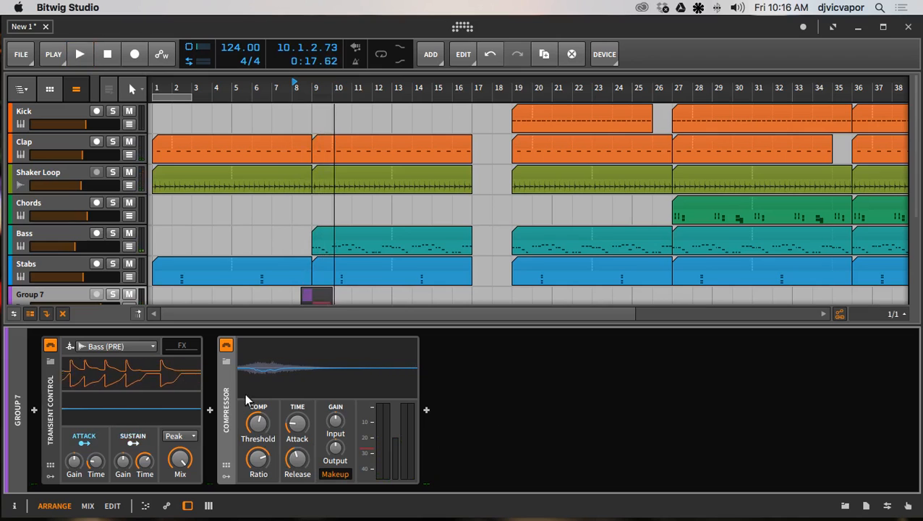
Collapse the Compressor and Transient Control devices and hide the device chain.
left_click(226, 394)
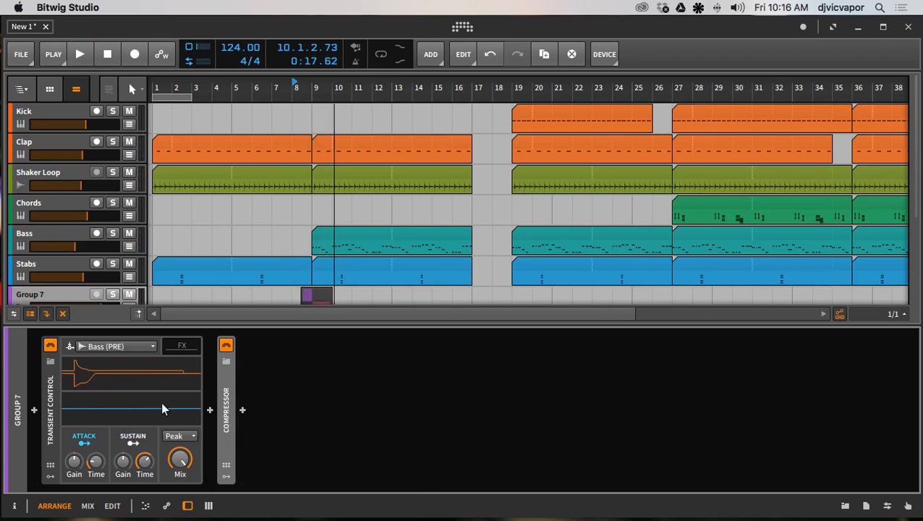
left_click(51, 410)
left_click_drag(204, 323, 190, 486)
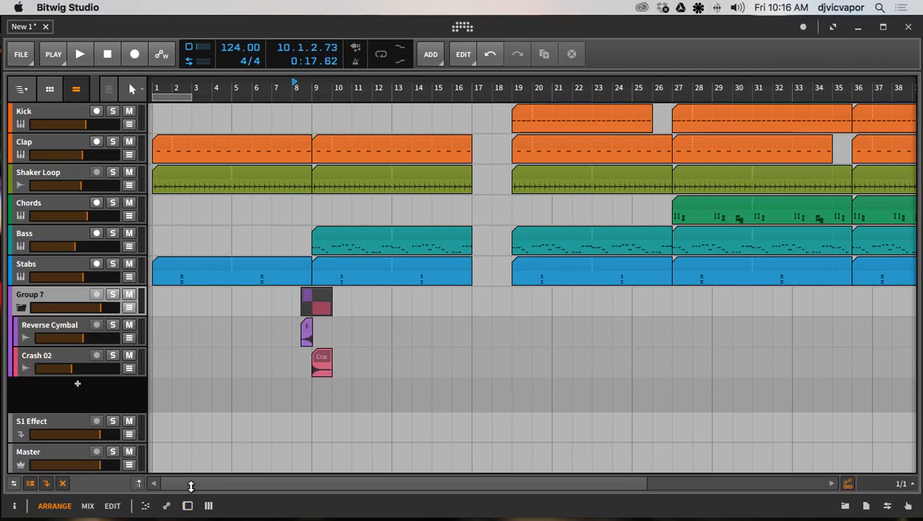
Rename the cymbal and crash group track as Sweep FX and fold it.
left_click(36, 295)
double_click(37, 295)
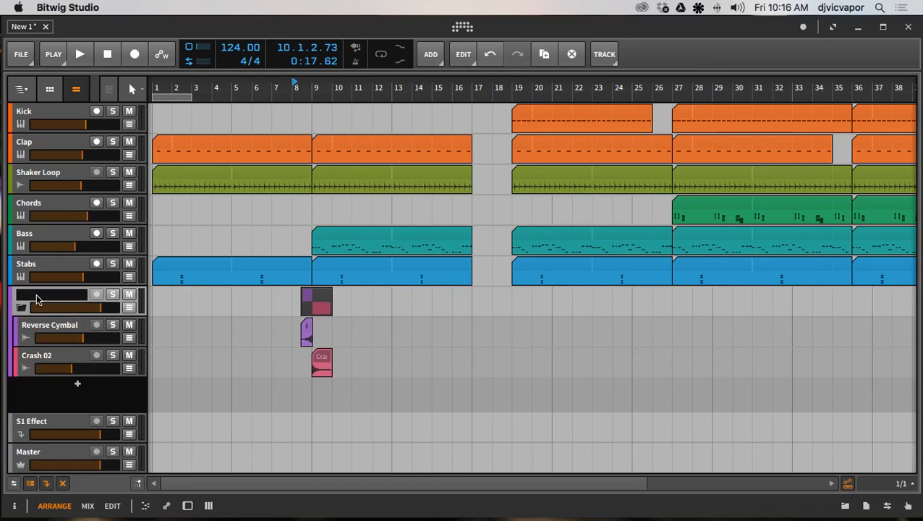
type("Sweep FX")
key("Return")
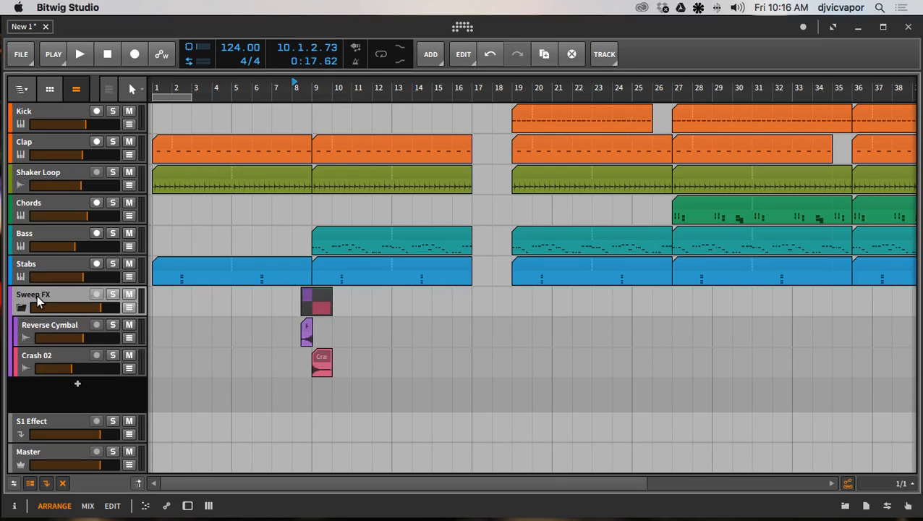
left_click(20, 306)
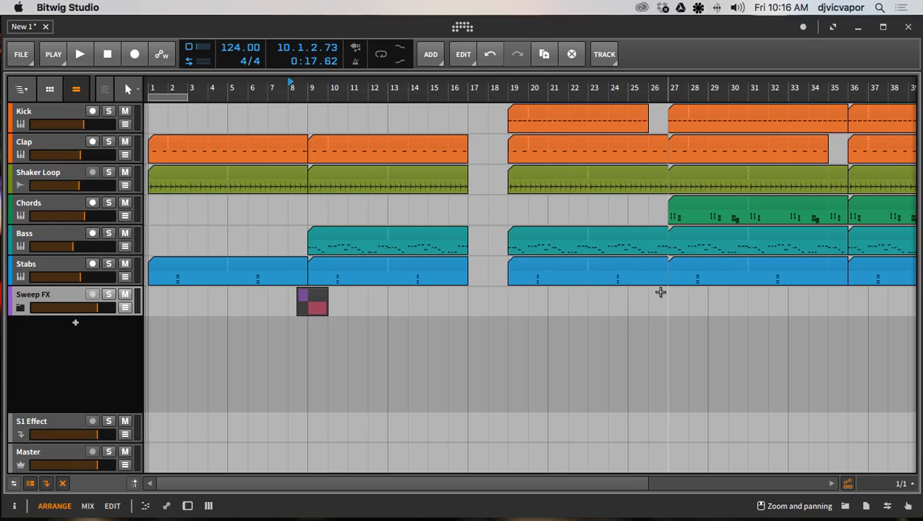
Move the Kick, Clap, Shaker Loop, Bass and Stabs clips that start at bar 19 together to bar 17.
left_click_drag(658, 292, 620, 123)
left_click_drag(529, 110, 466, 117)
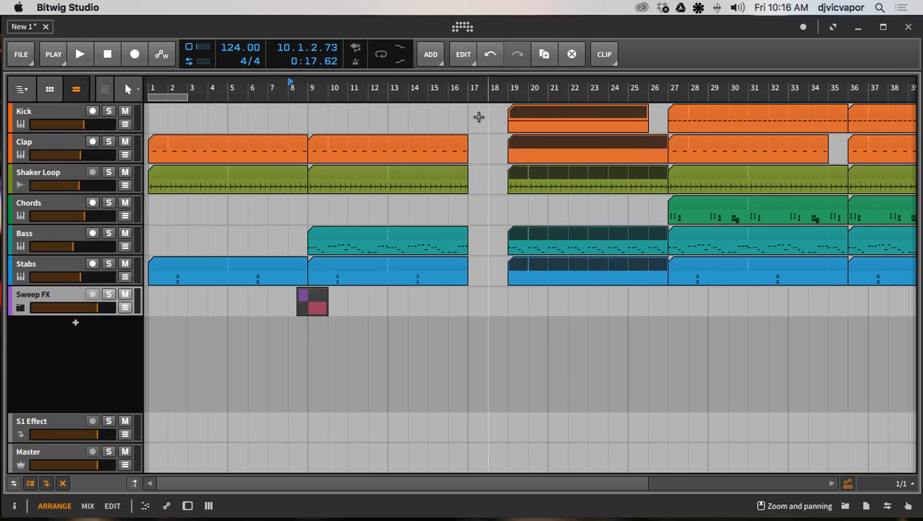
key("super+z")
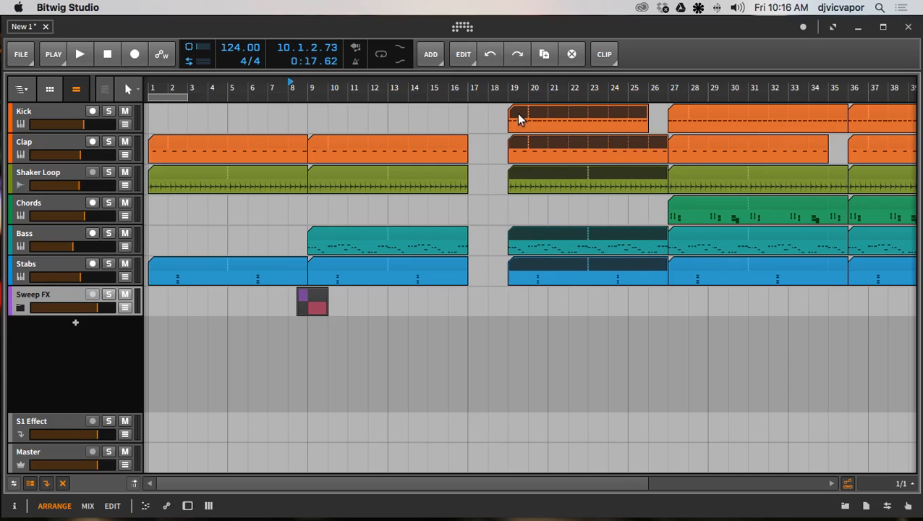
left_click_drag(516, 114, 484, 115)
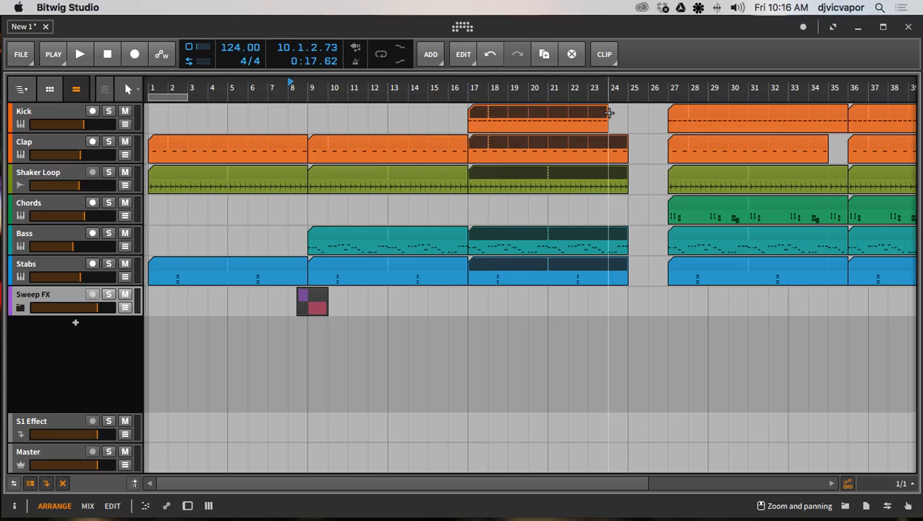
Extend the end of the bar 17 Kick clip to bar 25, in line with the clips below it.
mouse_move(607, 113)
left_mouse_down()
mouse_move(626, 117)
mouse_move(609, 117)
left_mouse_up()
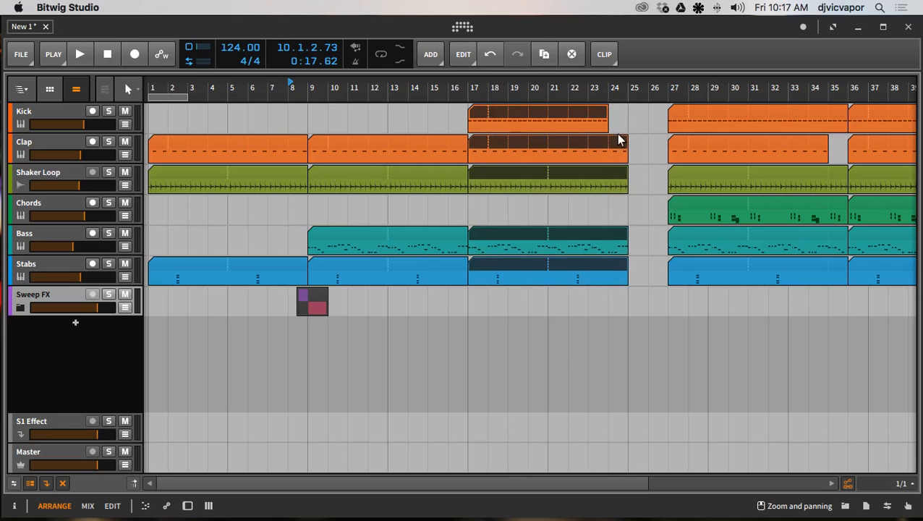
left_click(639, 152)
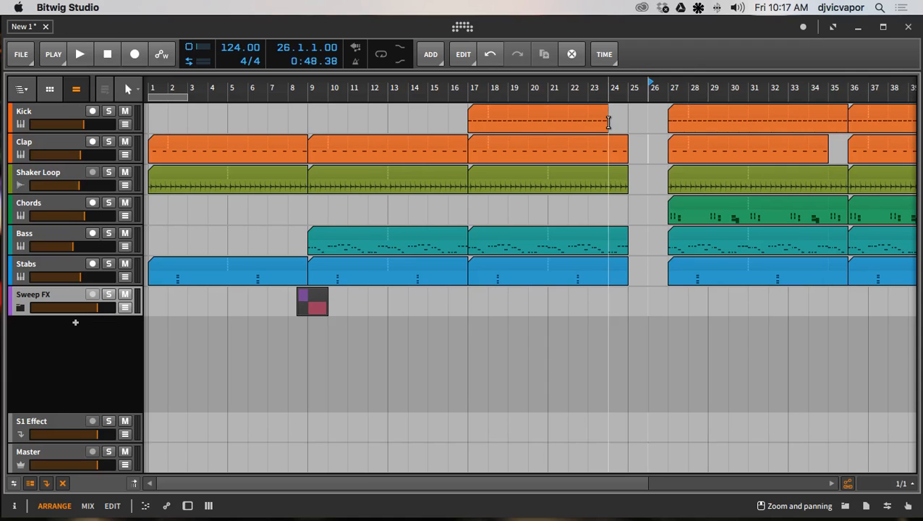
left_click(610, 122)
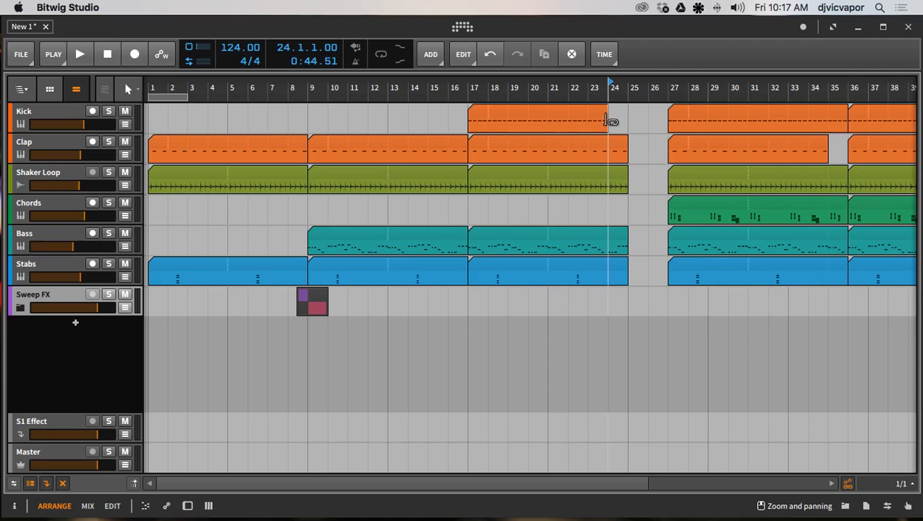
left_click_drag(606, 121, 625, 123)
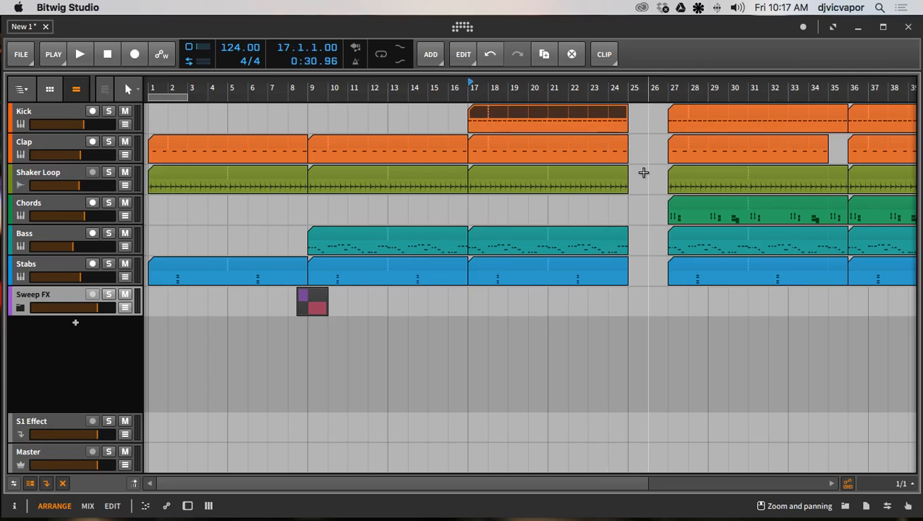
Play the arrangement from bar 16 to hear the kick come in at bar 17.
left_click(453, 85)
key("space")
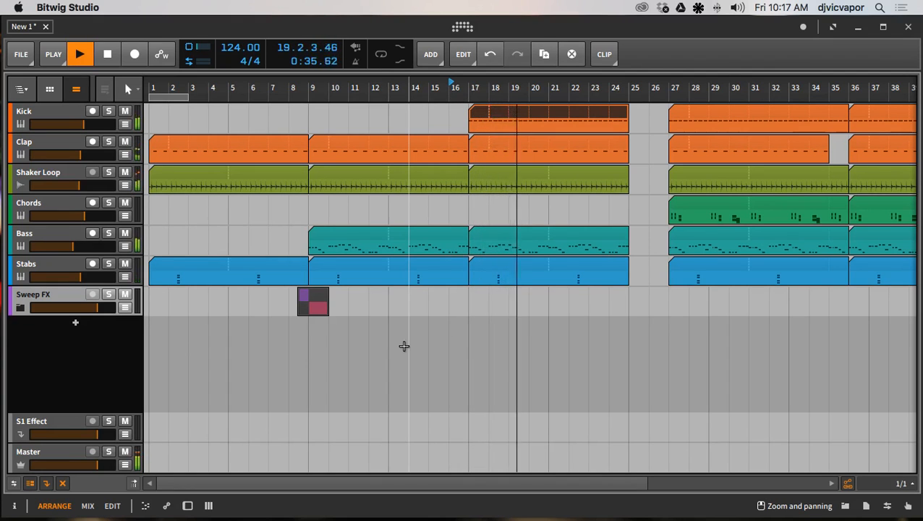
key("space")
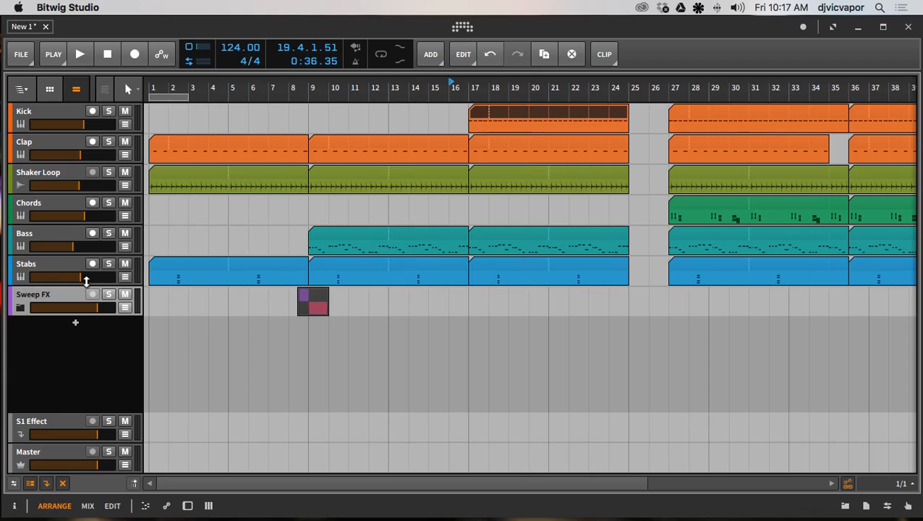
Show the automation lane for the Mix parameter of the Delay-2 device on the Stabs track.
left_click(37, 264)
key("d")
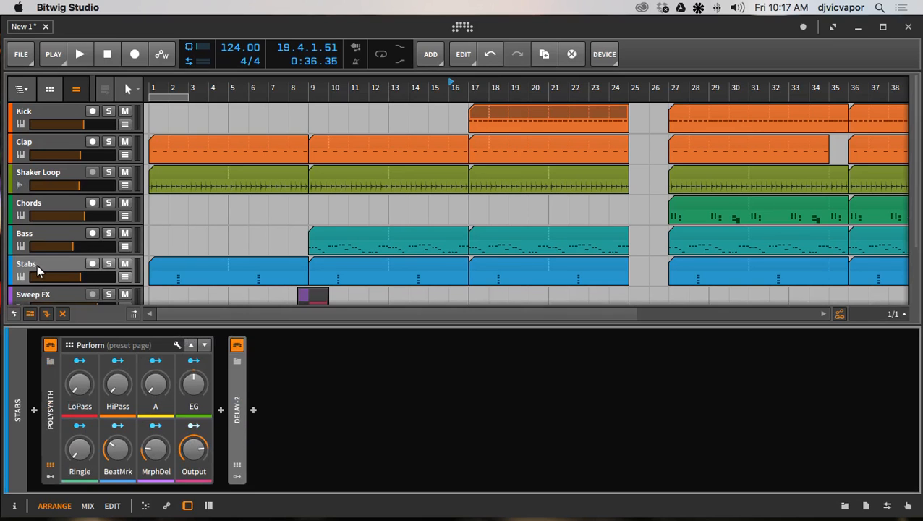
left_click(243, 412)
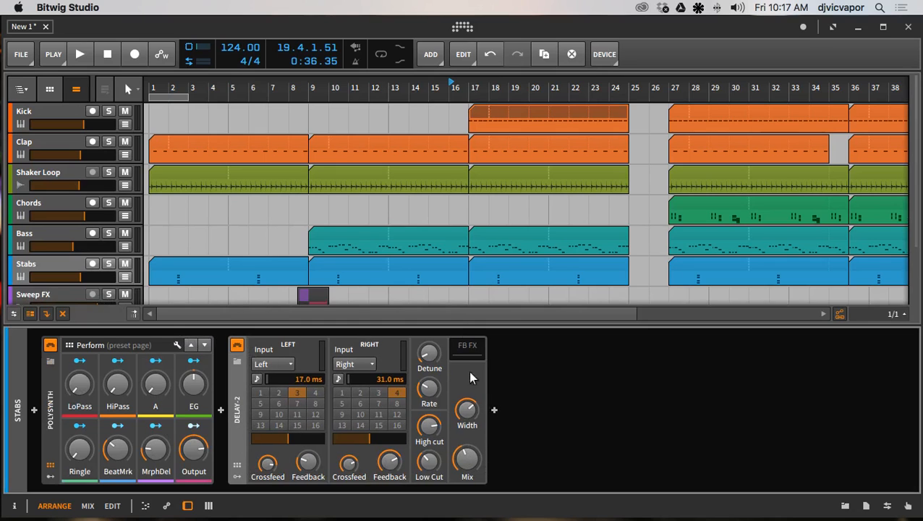
left_click_drag(462, 324, 449, 439)
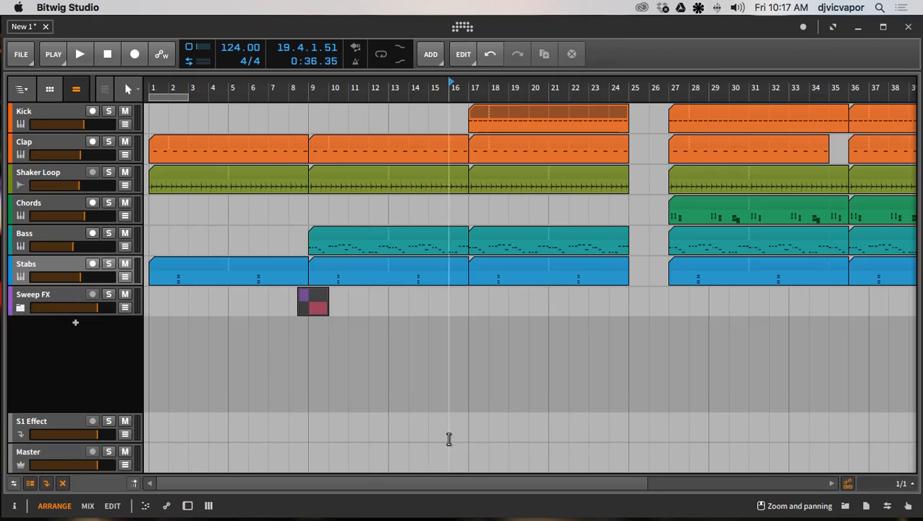
double_click(66, 265)
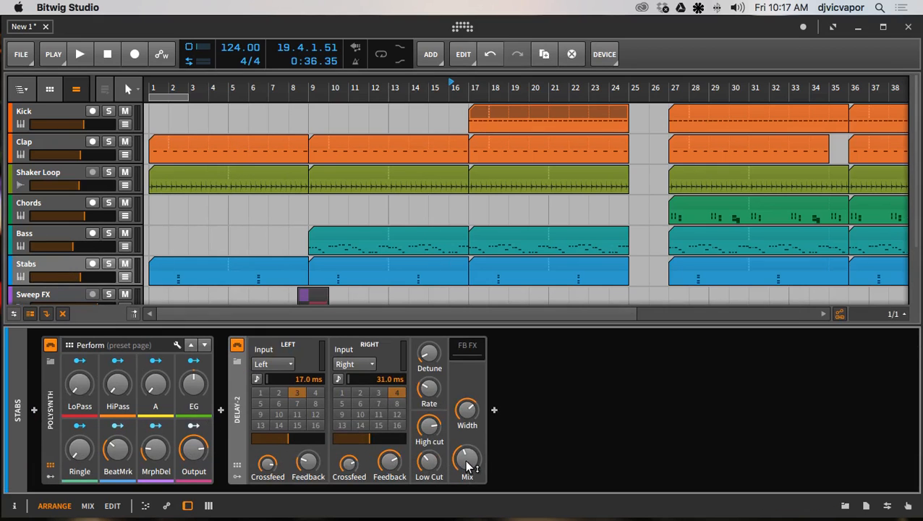
left_click_drag(467, 465, 467, 461)
left_click_drag(292, 326, 290, 422)
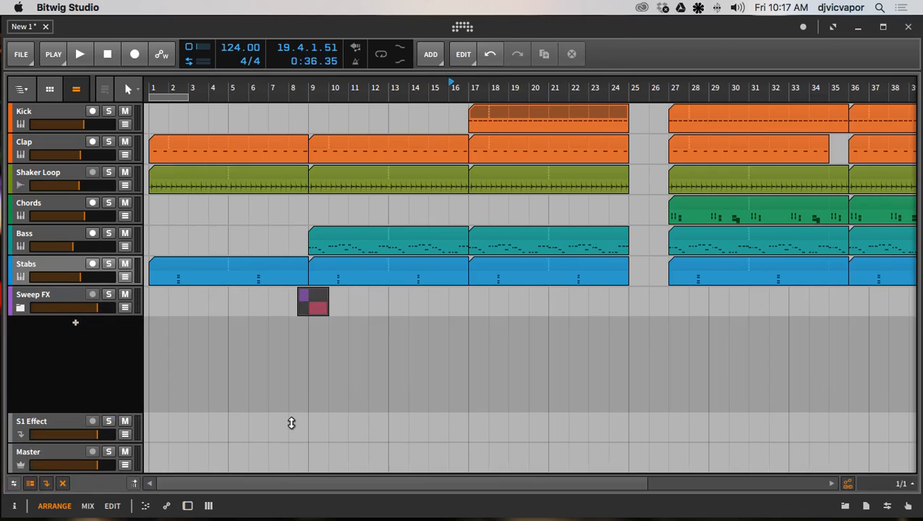
left_click(126, 277)
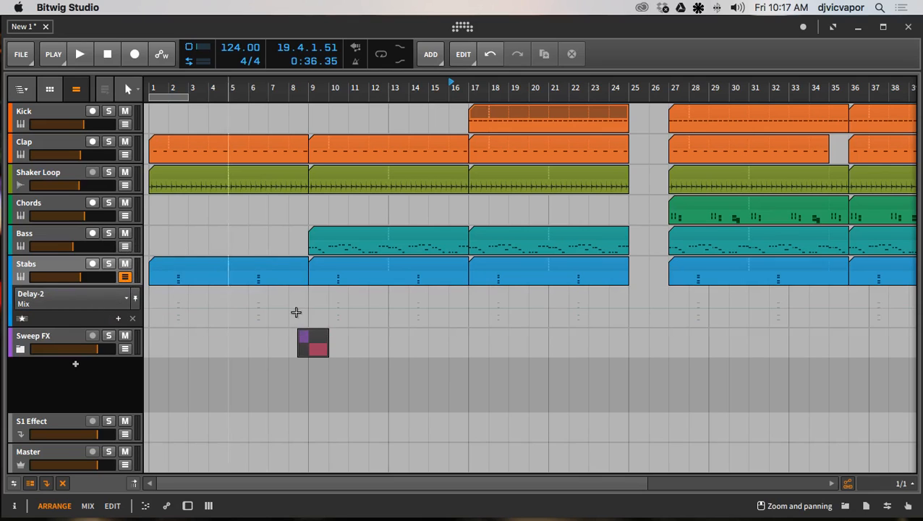
Draw a Delay-2 Mix automation ramp from 42.5 % at bar 17 to about 85.5 % at bar 21, dropping straight back, and play it.
left_click(468, 308)
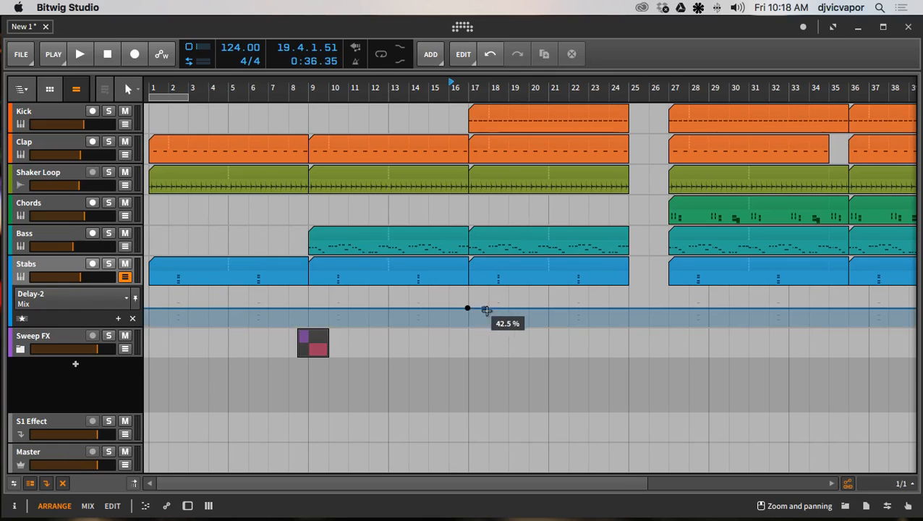
left_click(549, 308)
left_click_drag(548, 307, 548, 294)
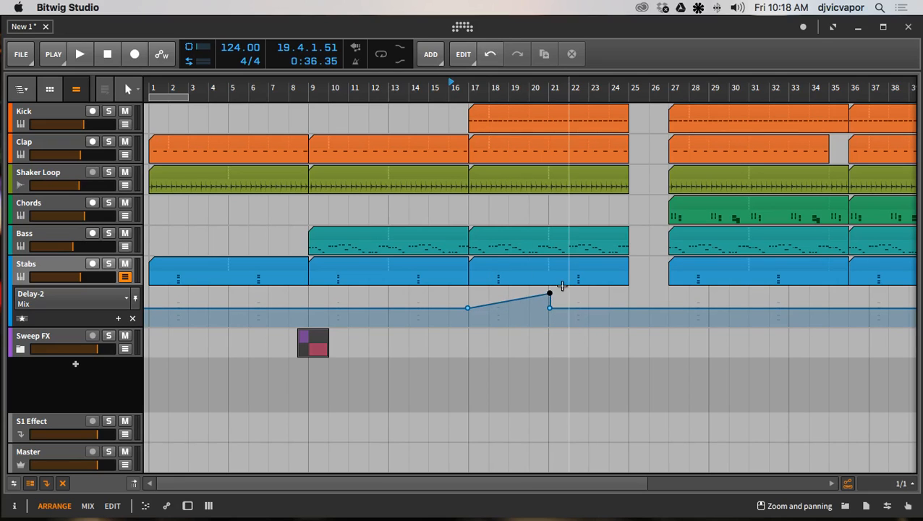
key("space")
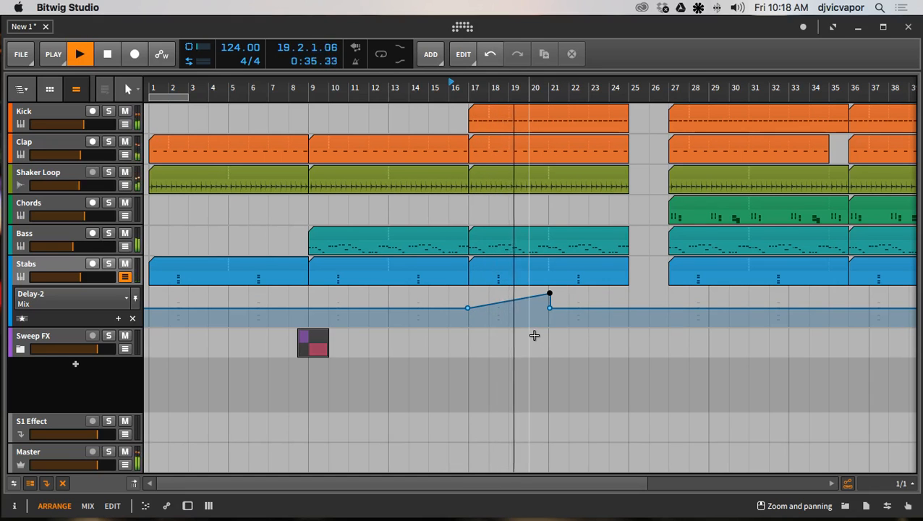
Raise the bar 21 peak of the Delay-2 Mix ramp to near the maximum and play the section again.
mouse_move(551, 302)
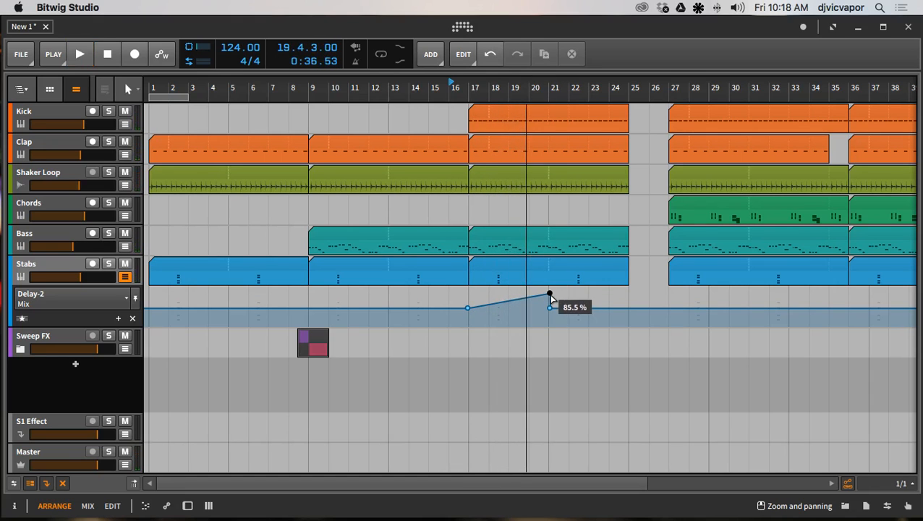
left_click_drag(551, 298, 549, 288)
key("space")
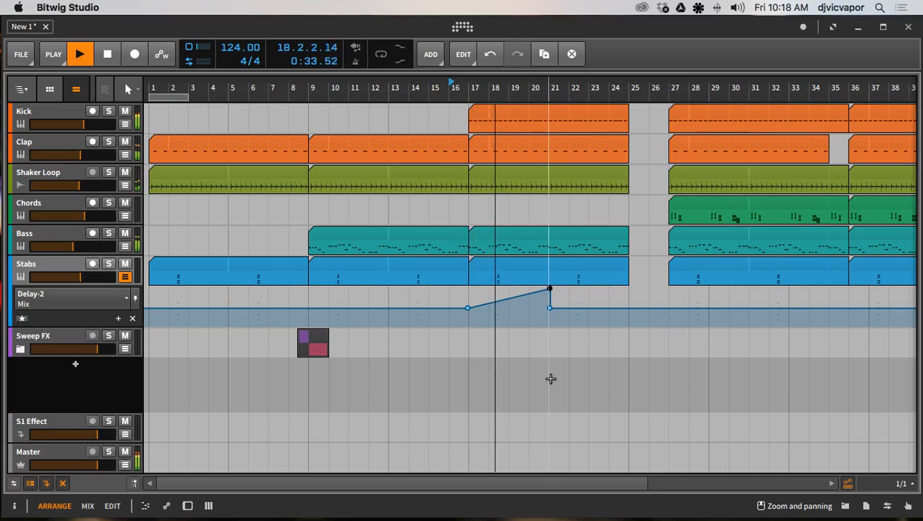
key("space")
Bend the Delay-2 Mix ramp between bars 17 and 21 into a gently rounded rise, checking the curve by playback.
left_click(499, 301)
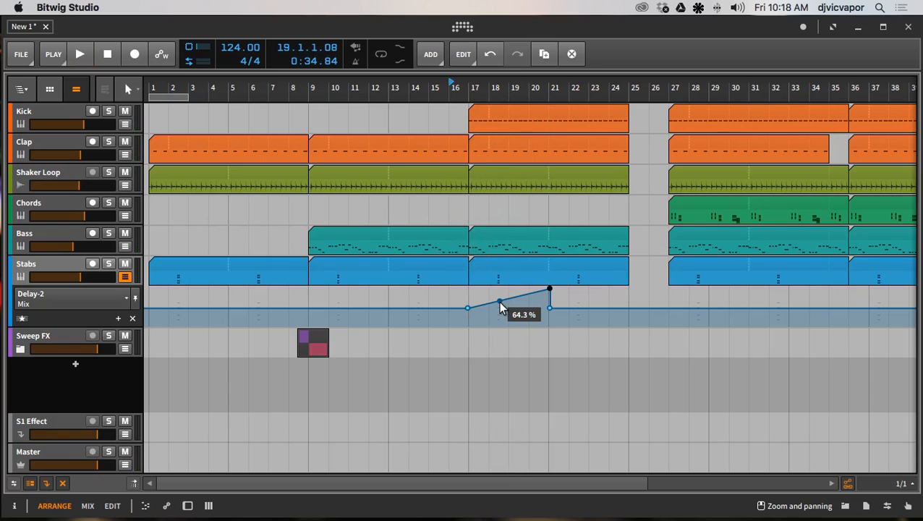
left_click_drag(494, 304, 494, 303)
key("space")
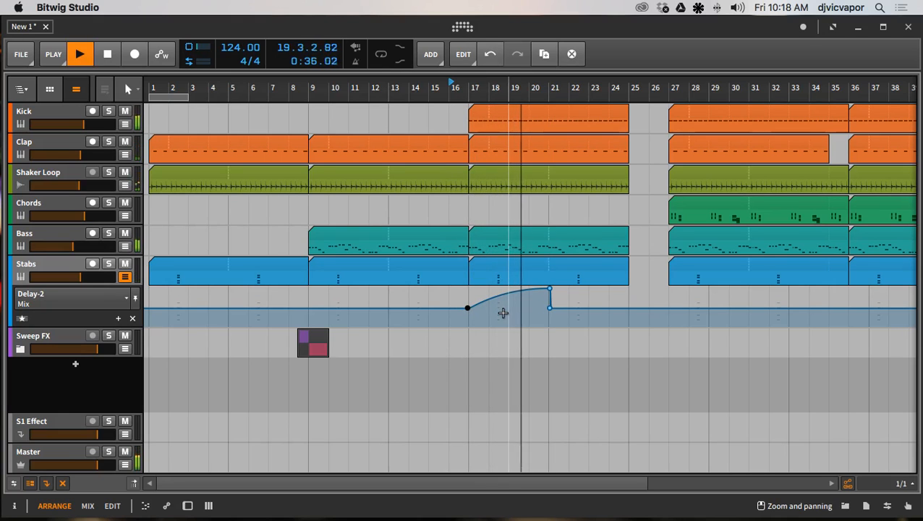
key("space")
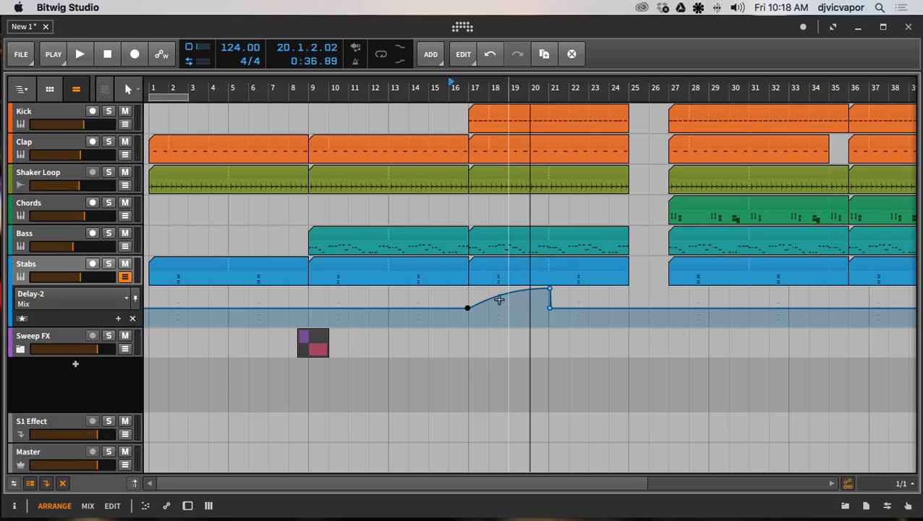
left_click_drag(500, 297, 501, 317)
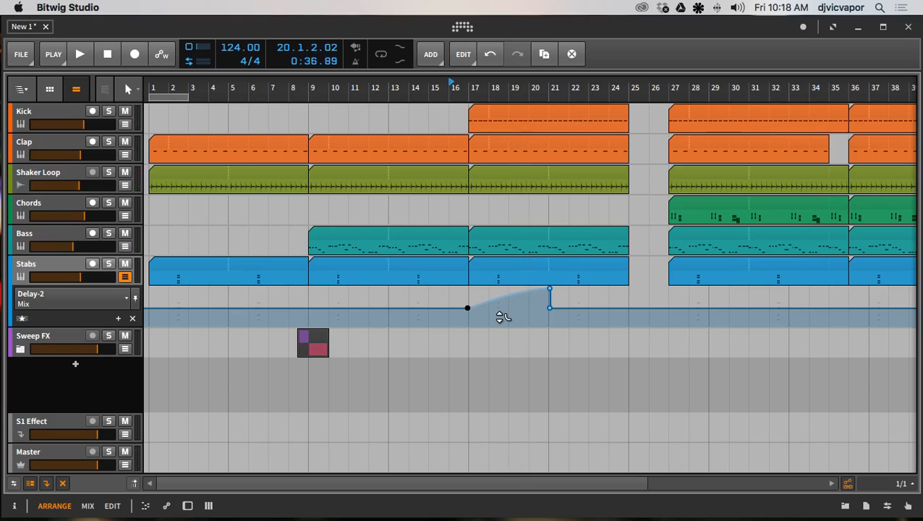
key("space")
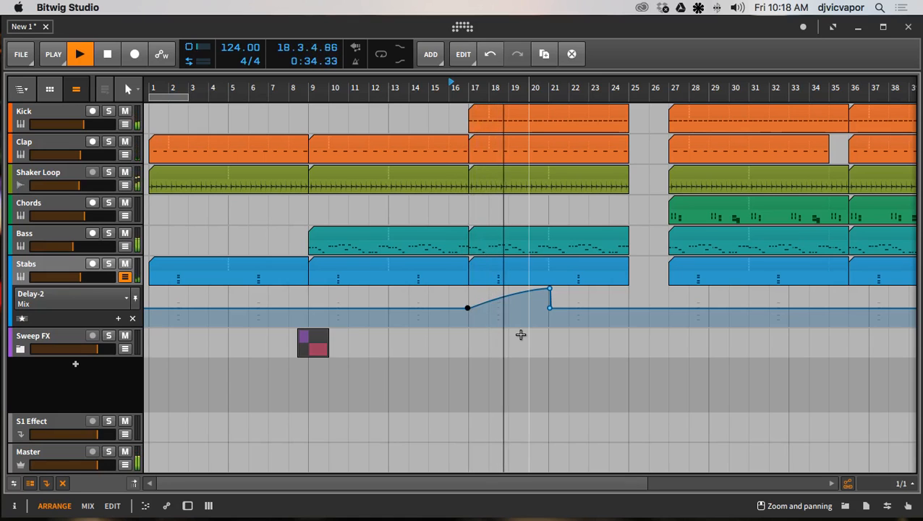
key("space")
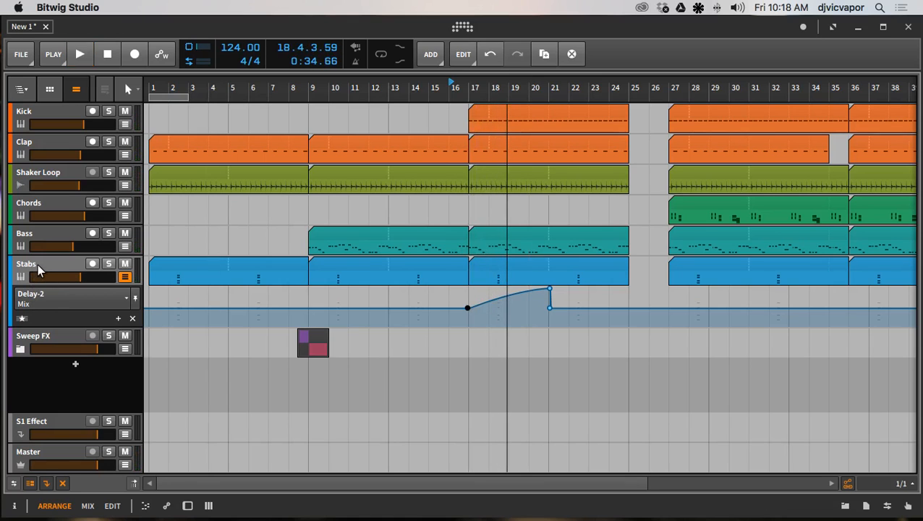
Add a second Delay-2 Mix rise from bar 22 to a near-maximum peak at bar 24, with a drop back and an end point near bar 27.
left_click(568, 308)
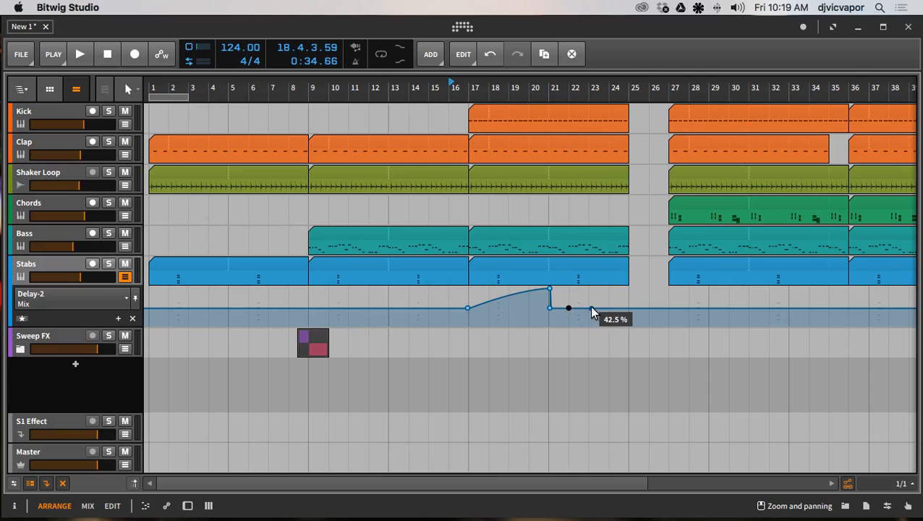
left_click(666, 309)
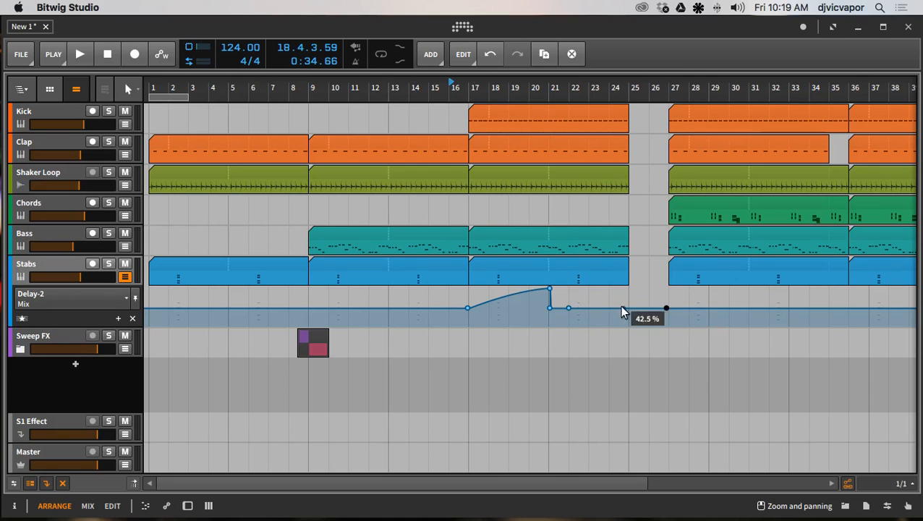
mouse_move(592, 313)
left_mouse_down()
mouse_move(607, 289)
mouse_move(607, 307)
left_mouse_up()
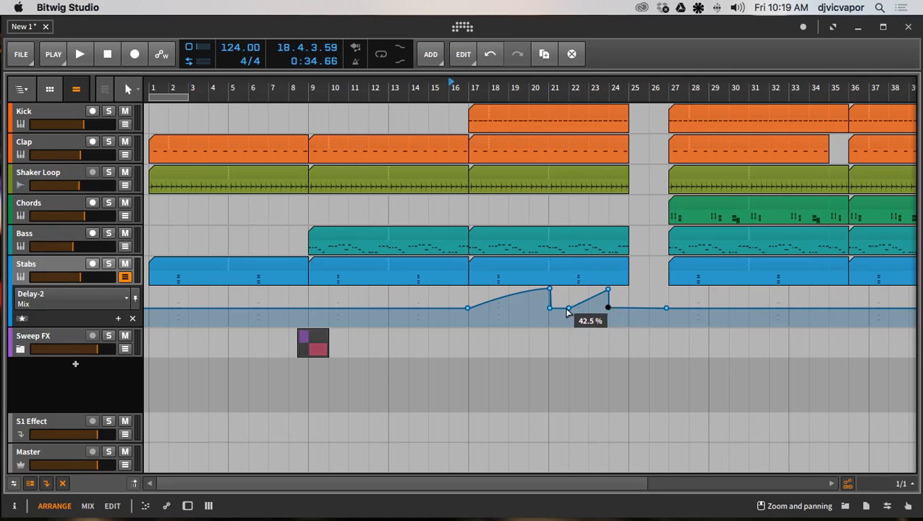
Remove the bar 22 point so the second rise starts at bar 21, round the rise, and play from bar 16.
double_click(568, 308)
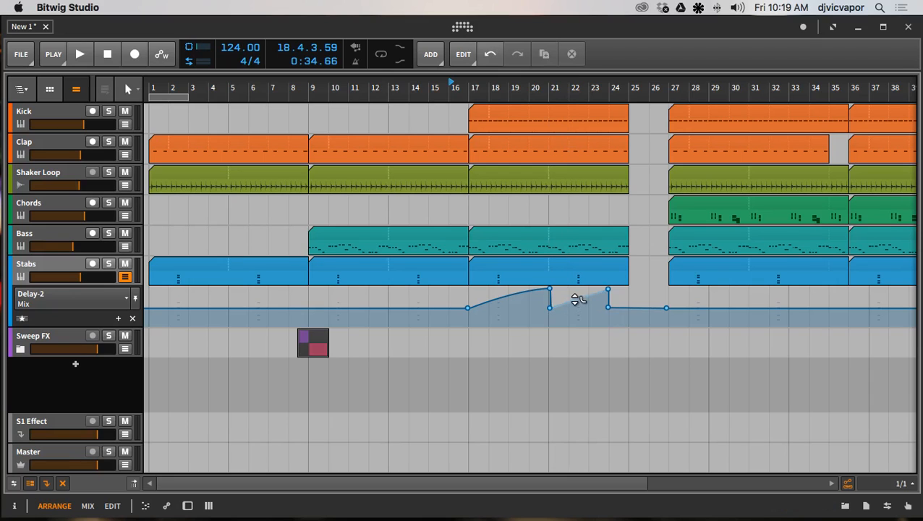
left_click(549, 307)
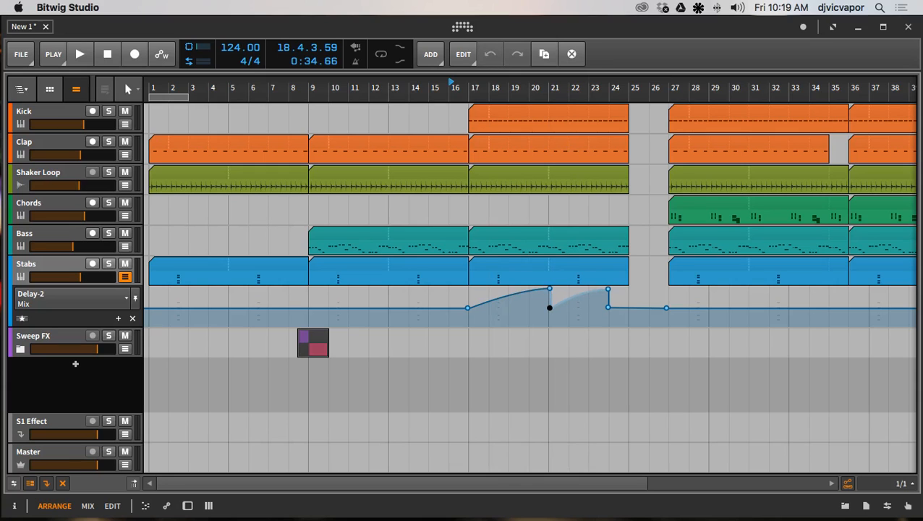
left_click(608, 290)
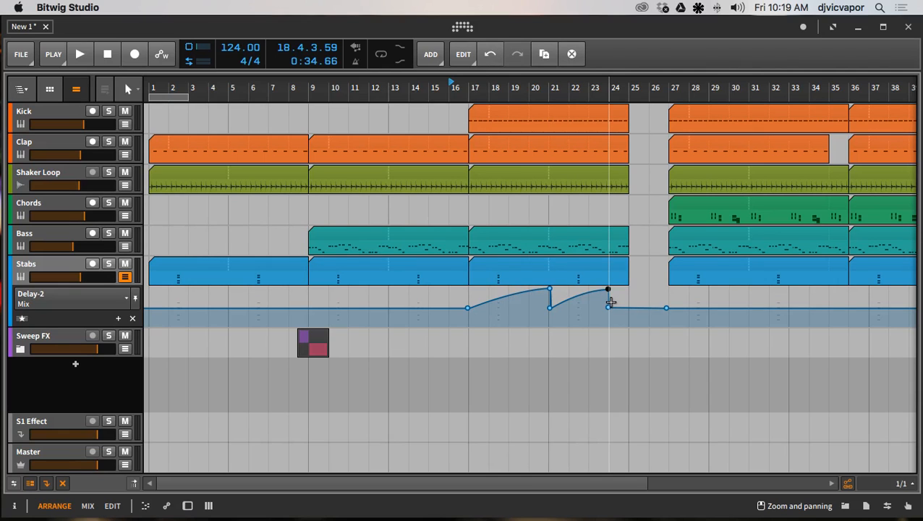
key("space")
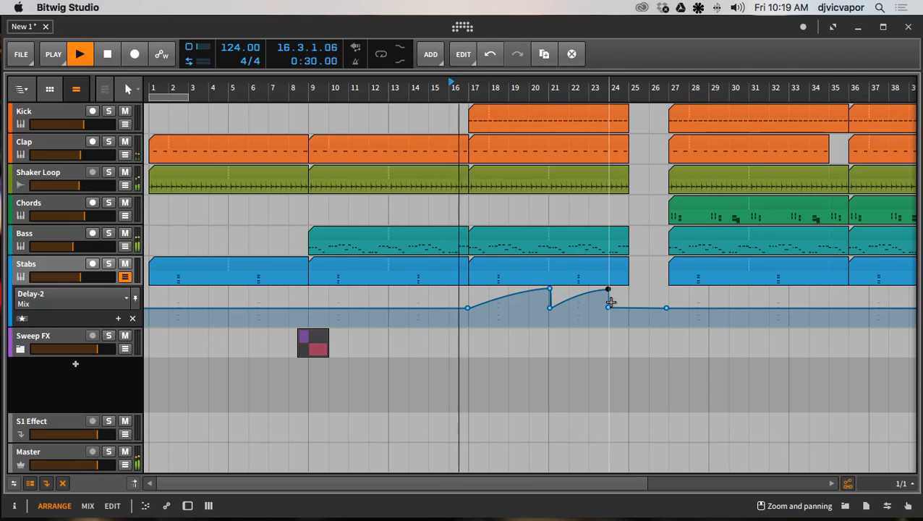
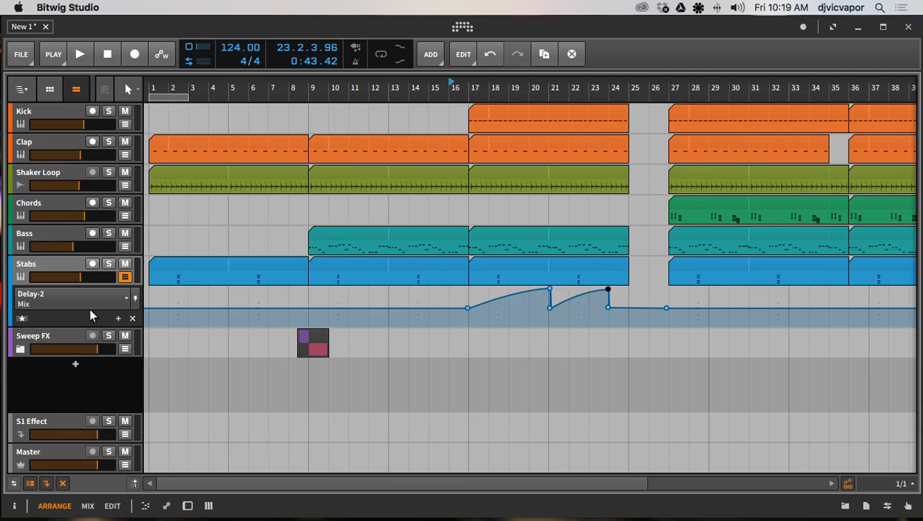
Hide the Stabs automation lane and show the volume automation lane of the Shaker Loop track.
left_click(125, 277)
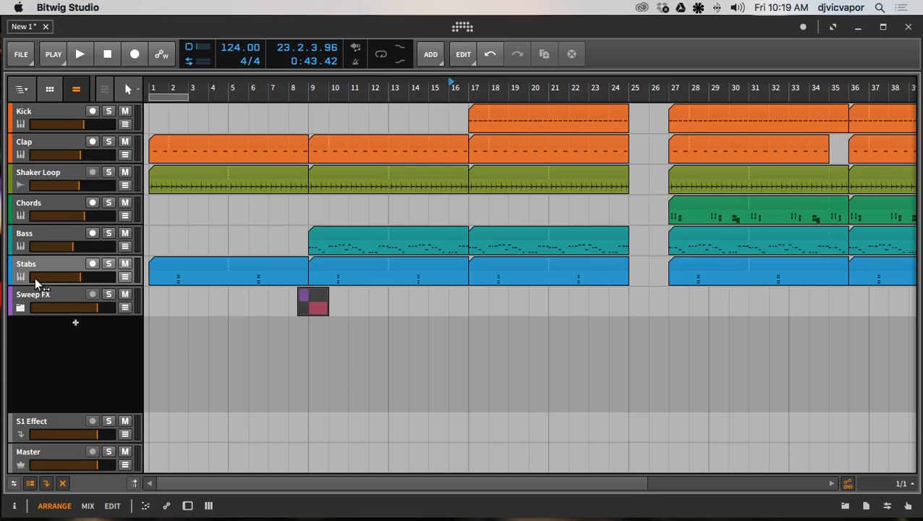
left_click(46, 173)
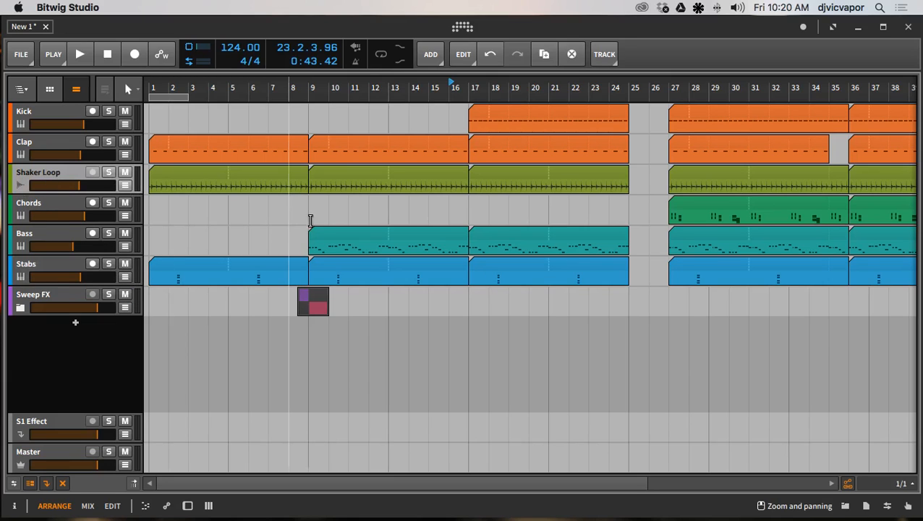
left_click(124, 186)
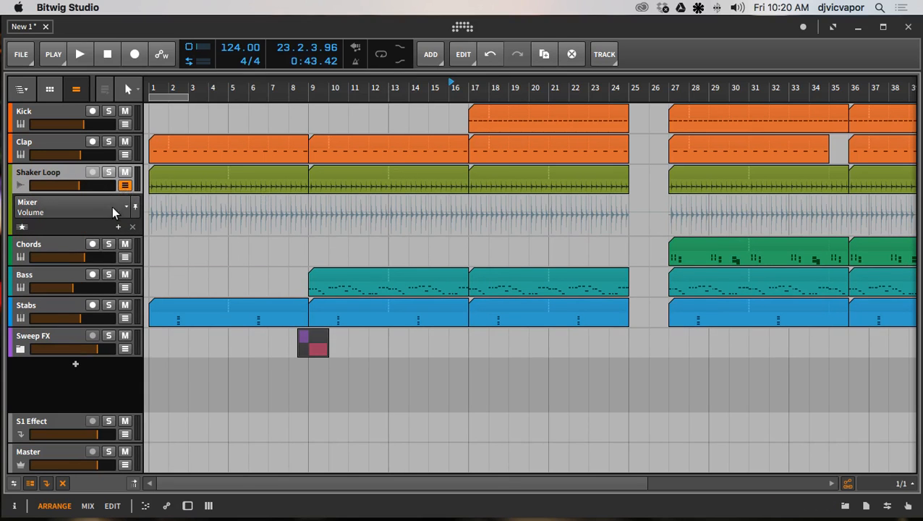
Automate the Shaker Loop volume to fade from -8.4 dB at bar 17 to about -16.9 dB at bar 25, recovering just after bar 26.
left_click(469, 213)
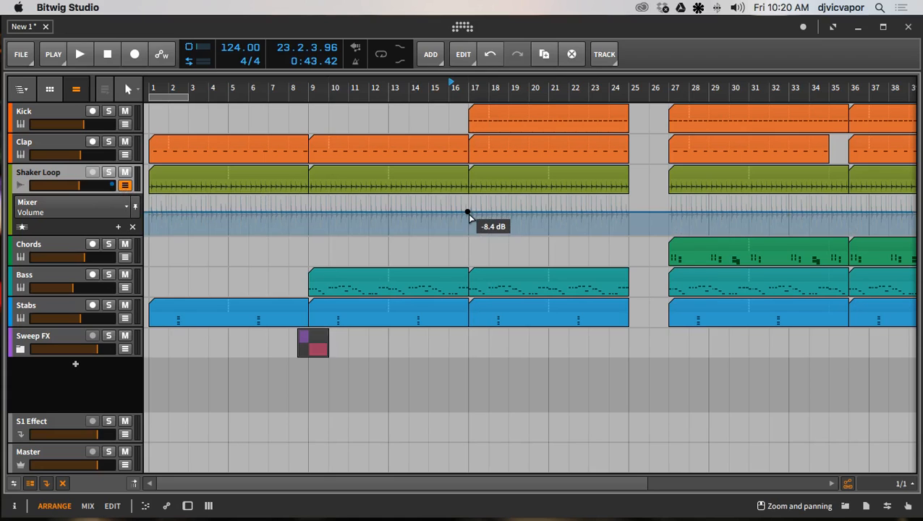
left_click(608, 211)
left_click_drag(611, 212, 653, 213)
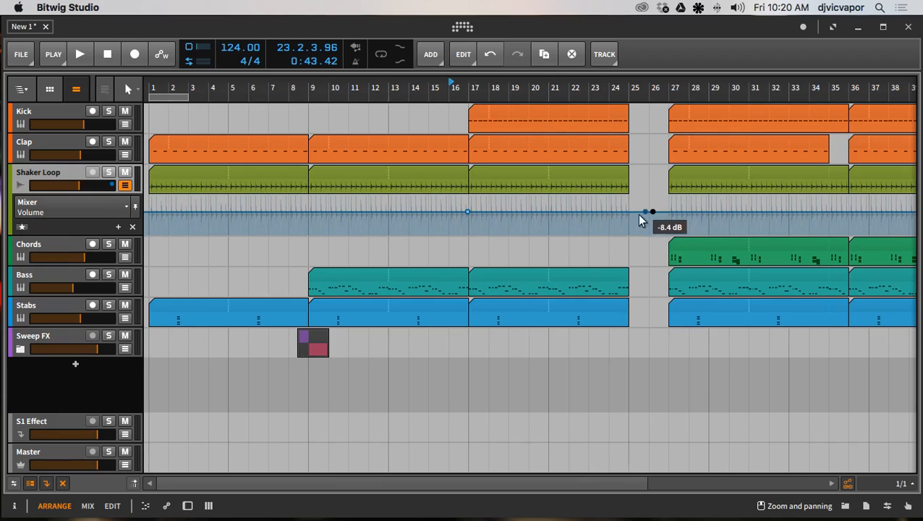
left_click_drag(624, 217, 627, 216)
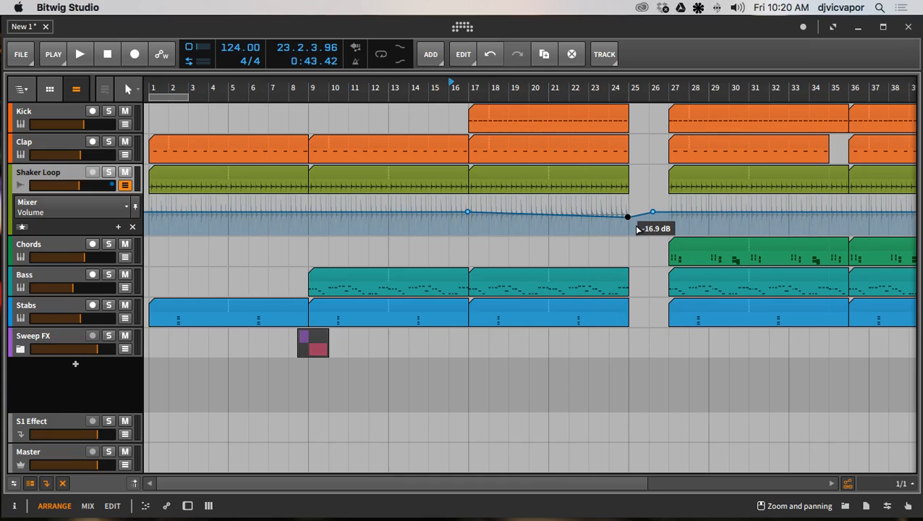
Play the arrangement from bar 16 to bar 25 to hear the shaker fade, viewing the whole arrangement.
key("space")
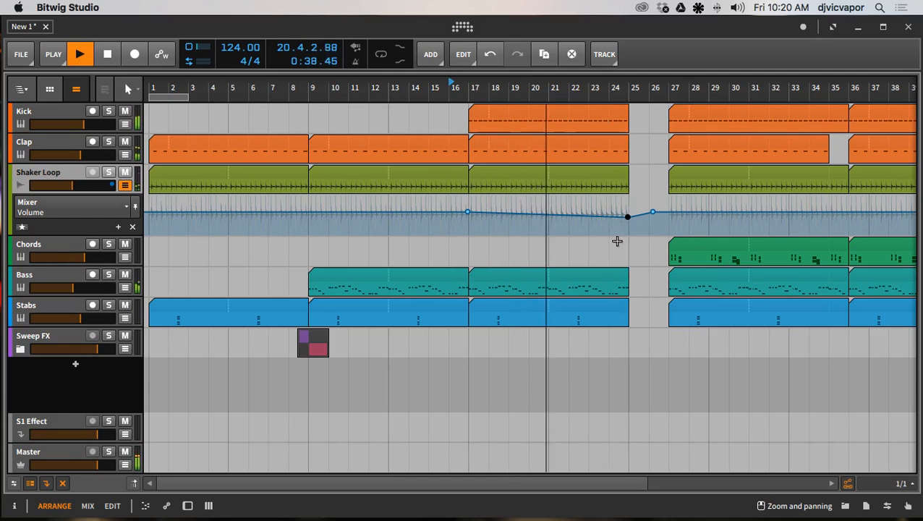
left_click_drag(608, 88, 376, 91)
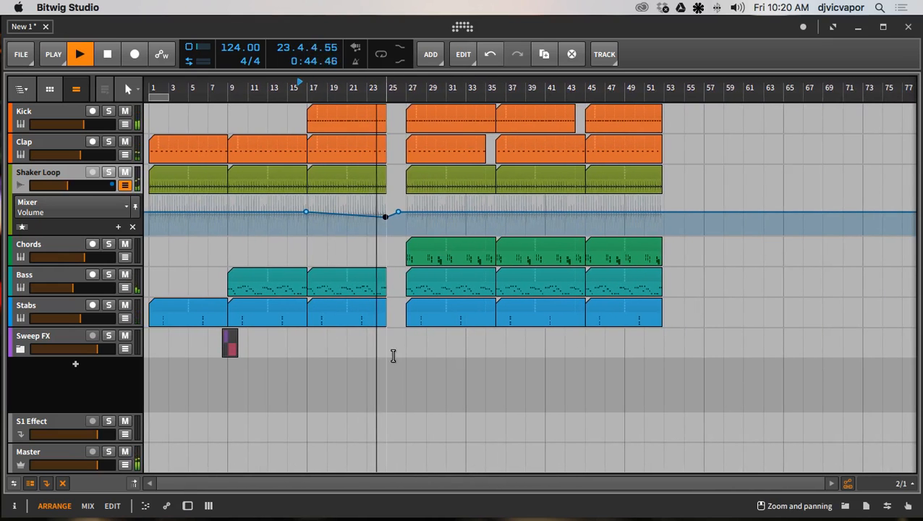
key("space")
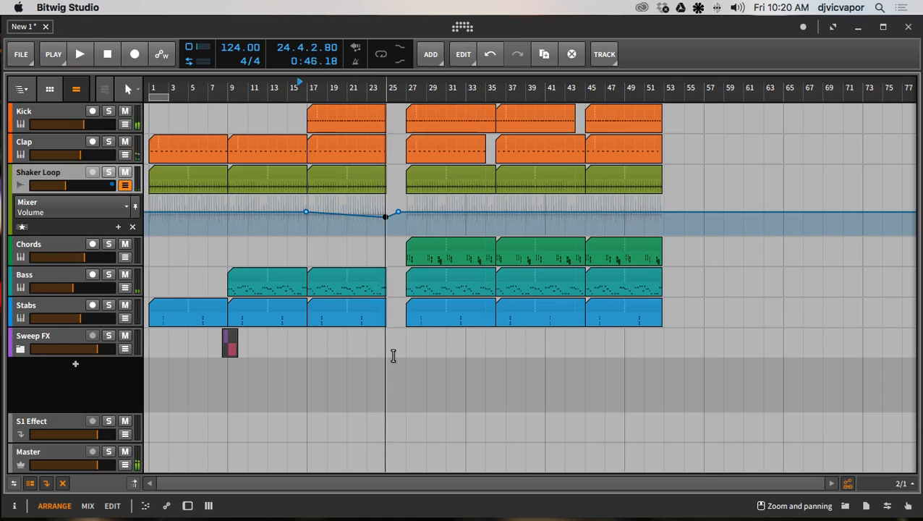
mouse_move(382, 86)
left_mouse_down()
mouse_move(380, 66)
mouse_move(386, 105)
mouse_move(391, 87)
left_mouse_up()
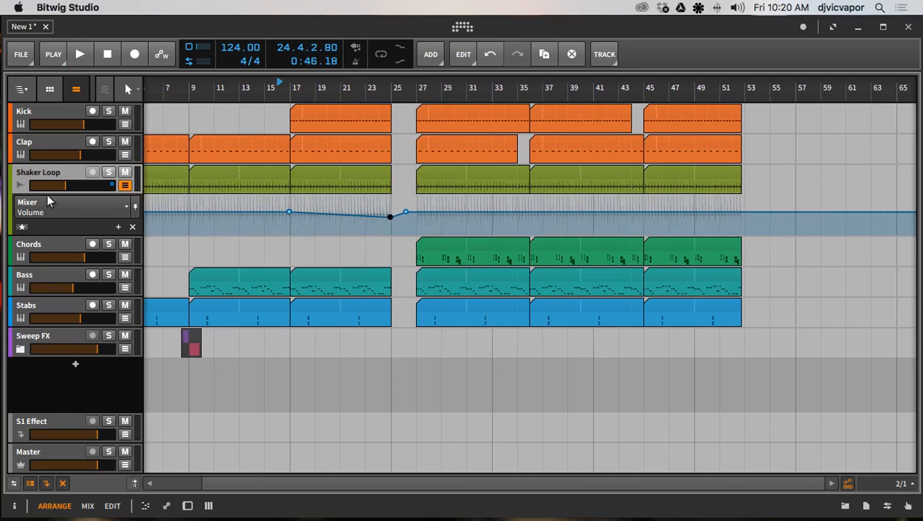
Hide the Shaker Loop automation lane and copy the Sweep FX clip from around bar 9 to bar 25.
left_click(125, 186)
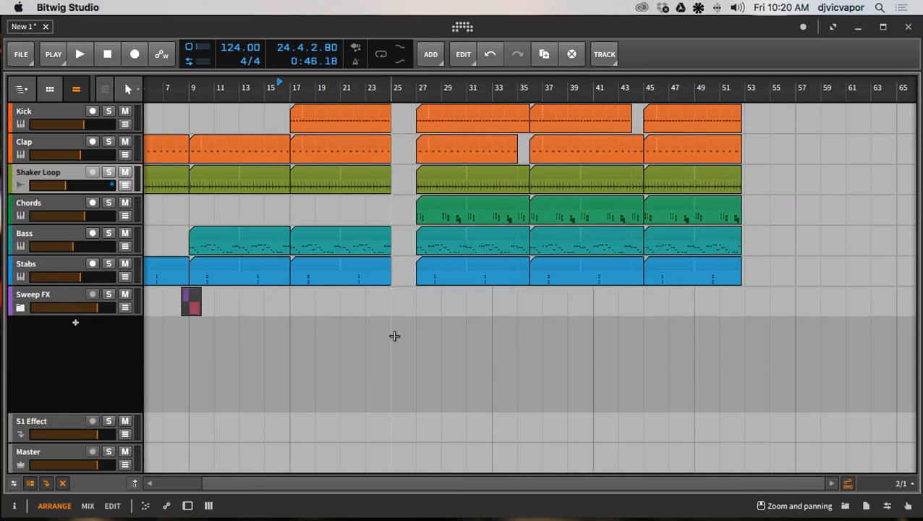
left_click(191, 297)
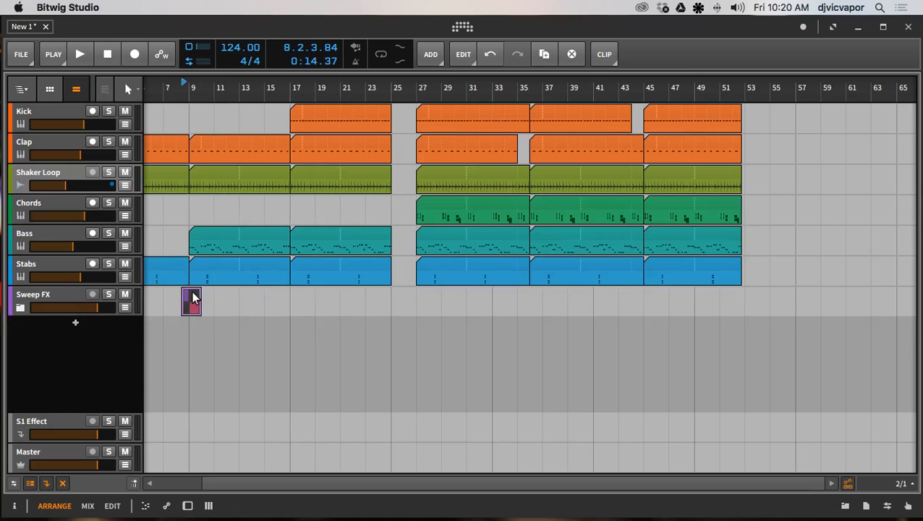
left_click_drag(193, 296, 403, 298)
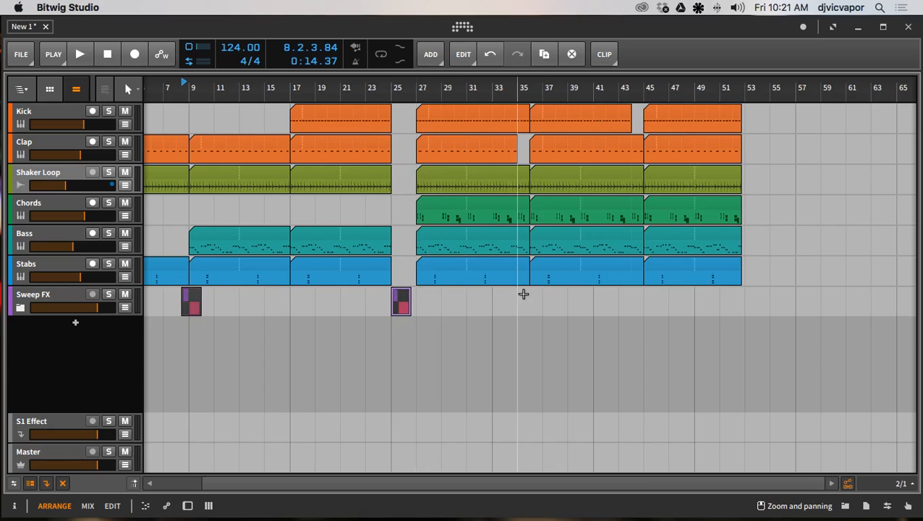
Move all clips that follow the gap back from bar 27 to bar 25, and shorten the preceding Kick clip to end one beat before bar 25.
left_click_drag(524, 292, 437, 156)
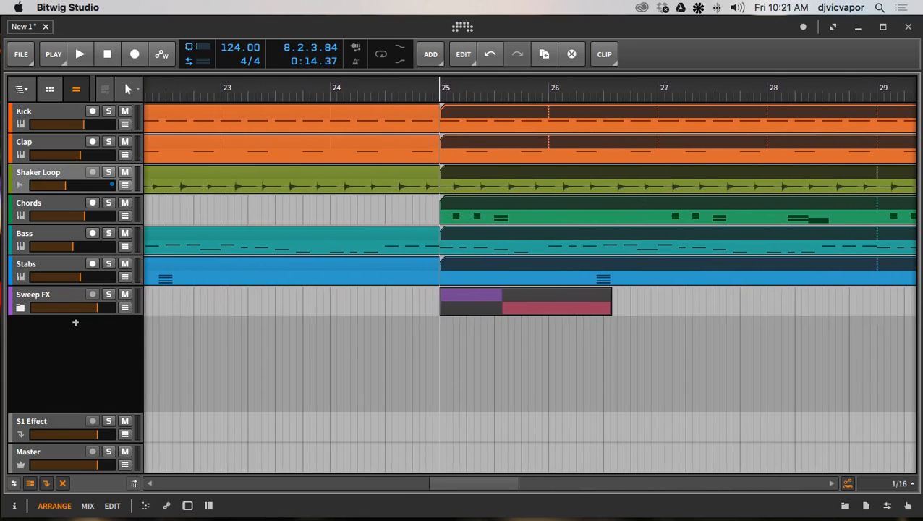
left_click_drag(436, 115, 416, 123)
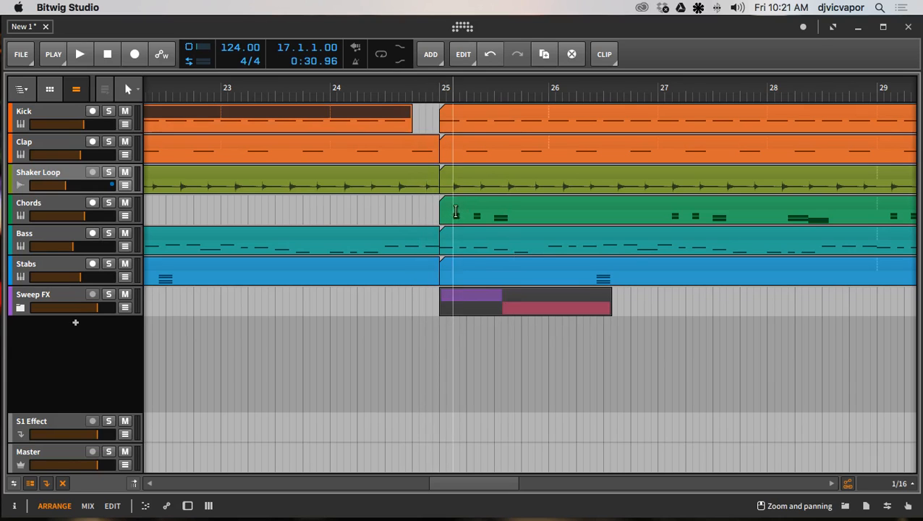
Group the Kick, Clap and Shaker Loop tracks.
left_click(68, 206)
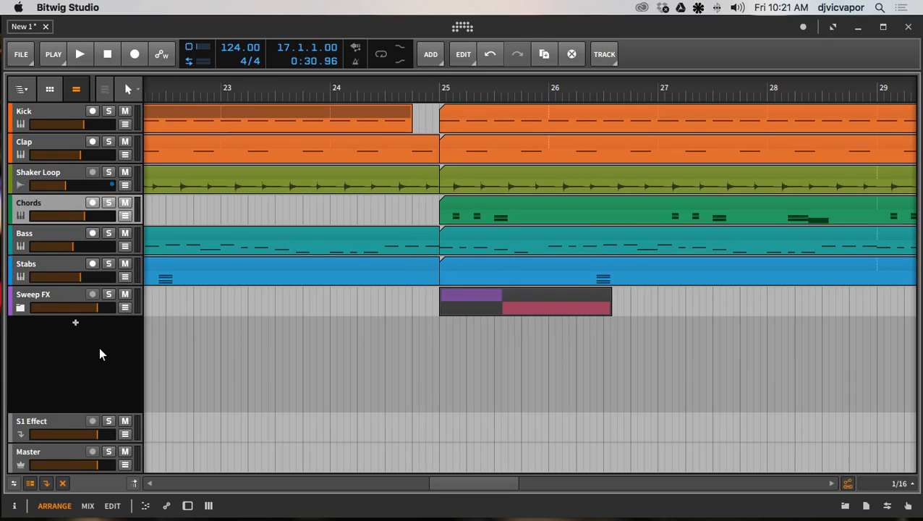
left_click(51, 172)
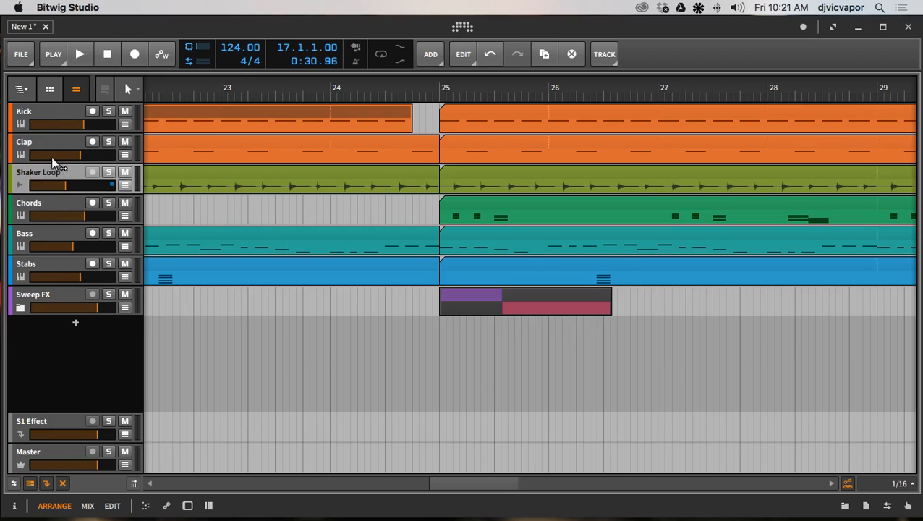
left_click(56, 113, "shift")
right_click(57, 112)
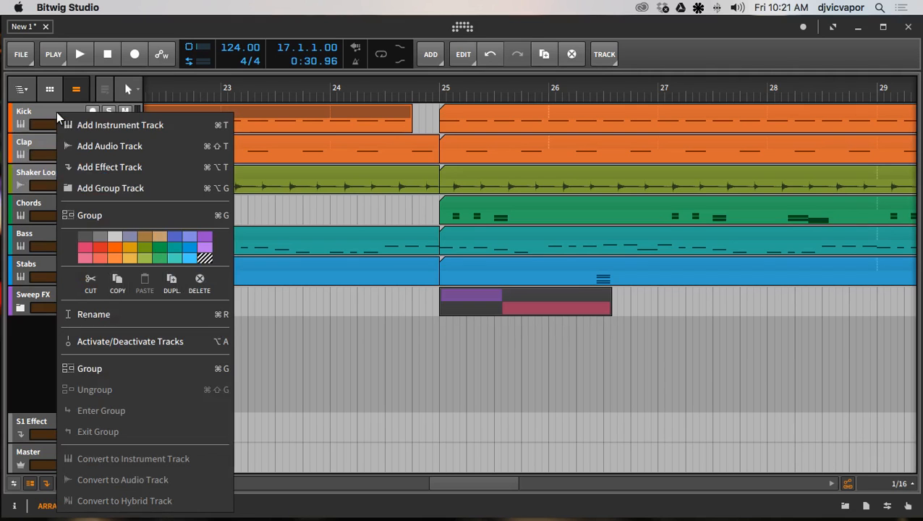
left_click(78, 215)
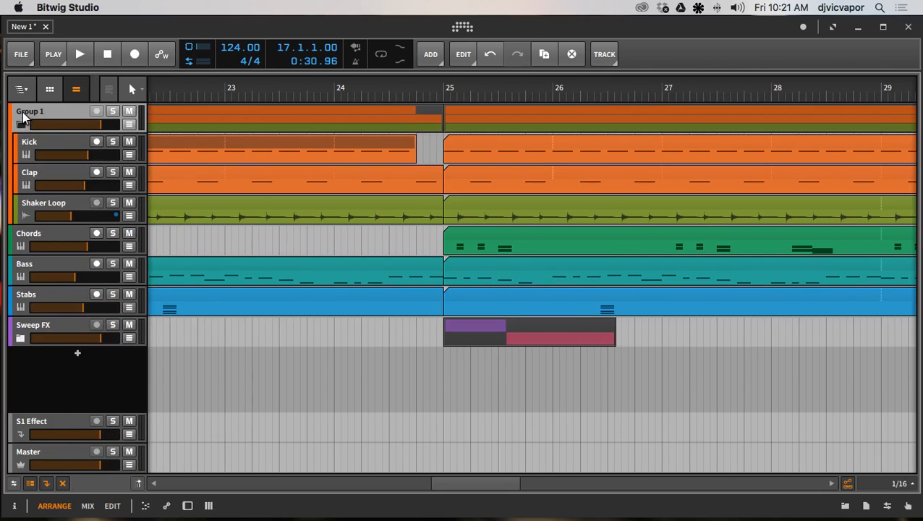
Rename the new group track to Drums and collapse it.
double_click(29, 111)
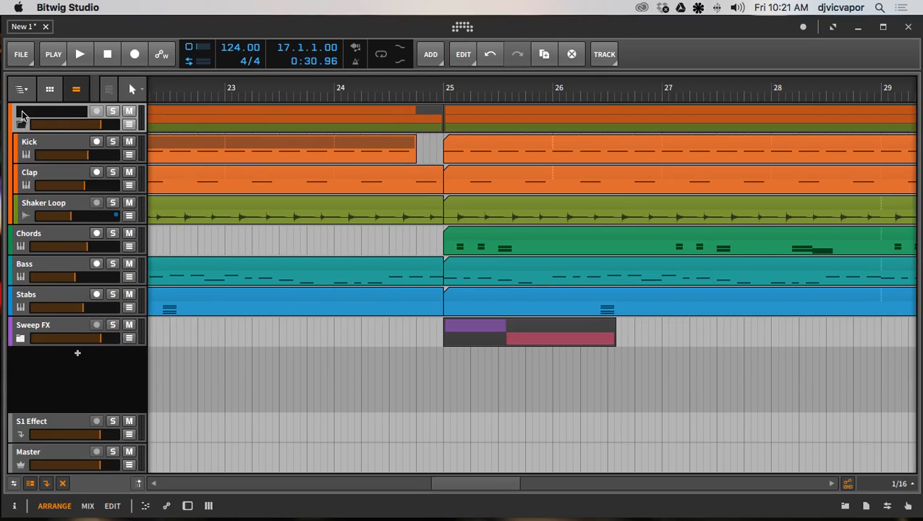
type("Drums")
key("Return")
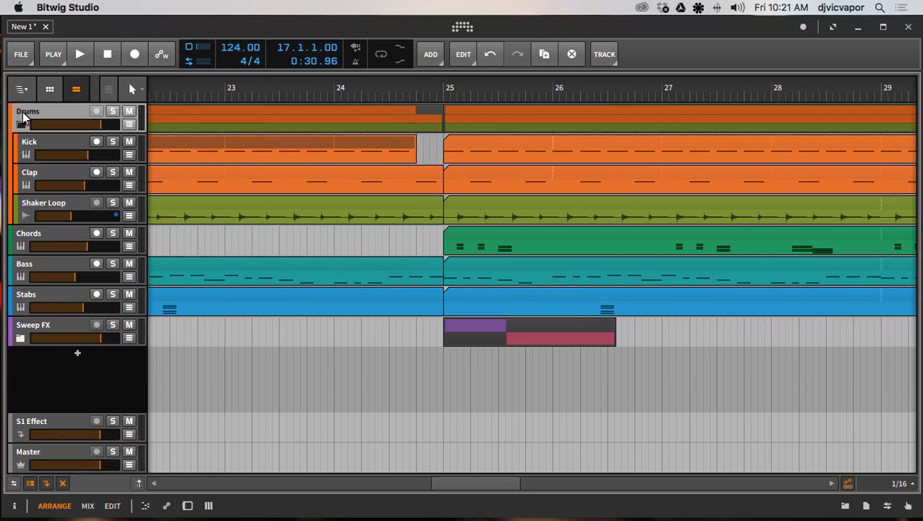
left_click(20, 123)
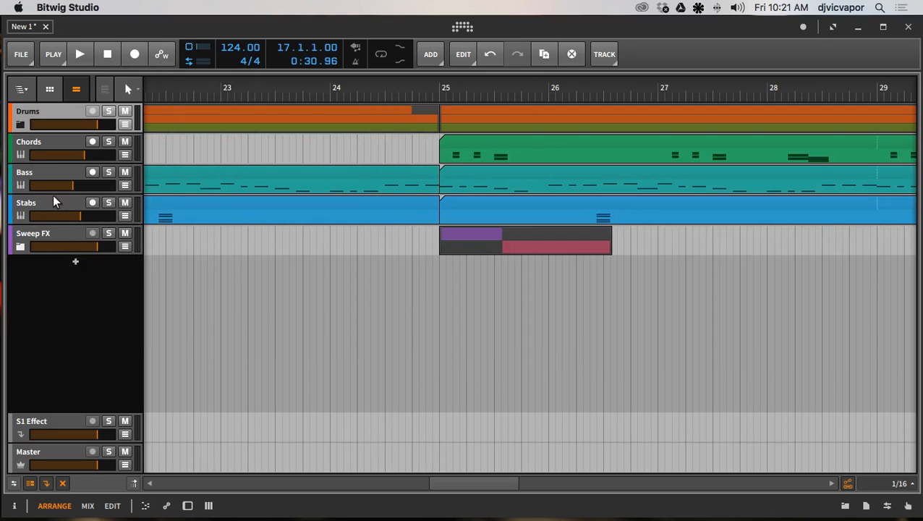
Add an audio track below Sweep FX, show the tracks' input and output routing, and set the new track's input to Chords (POST).
right_click(65, 273)
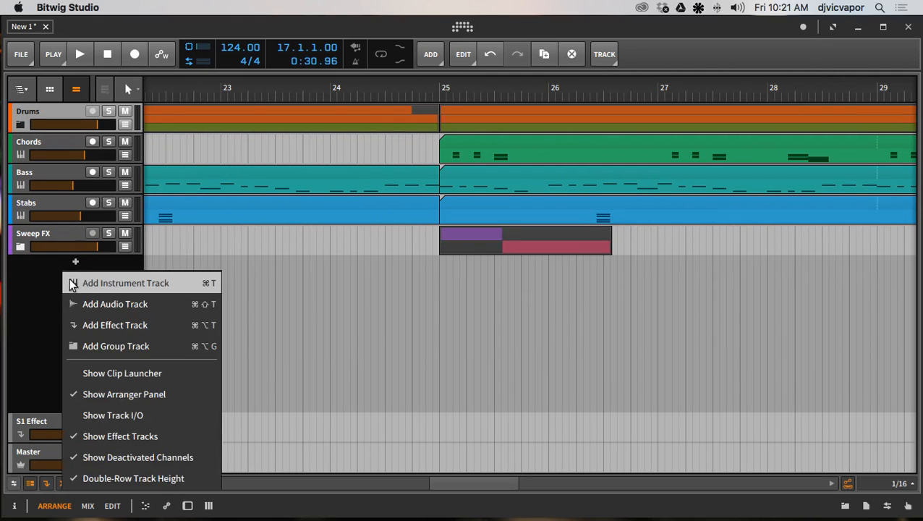
left_click(80, 303)
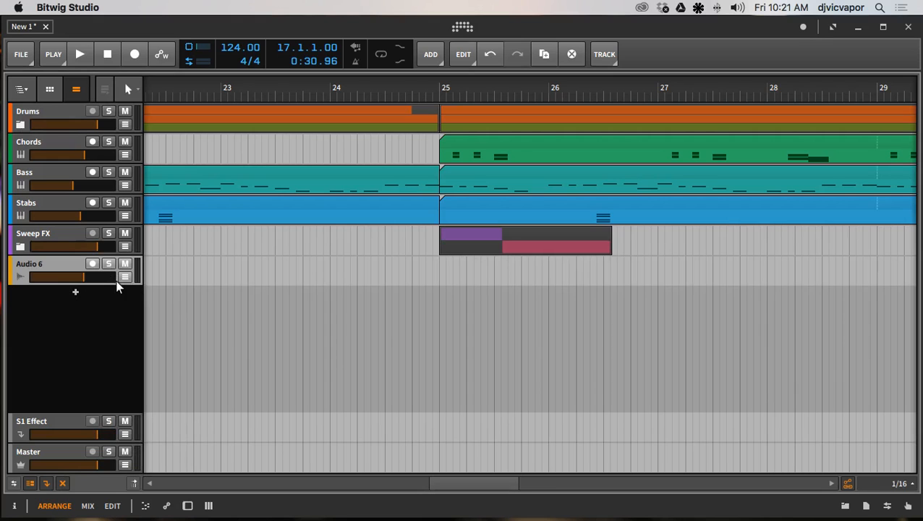
left_click(30, 483)
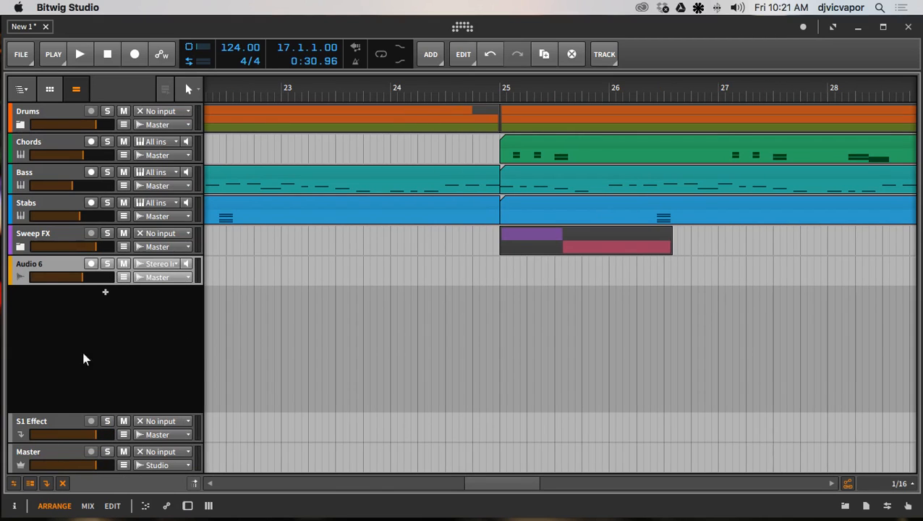
left_click(161, 265)
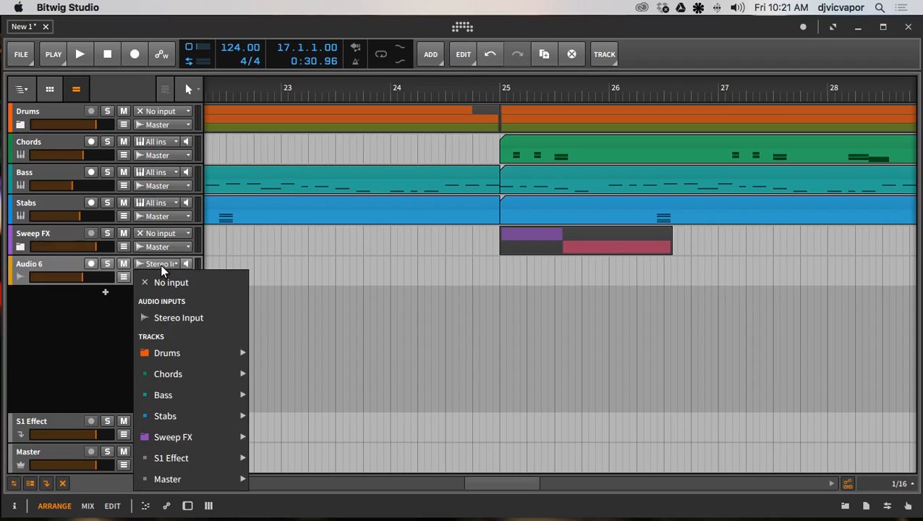
mouse_move(179, 376)
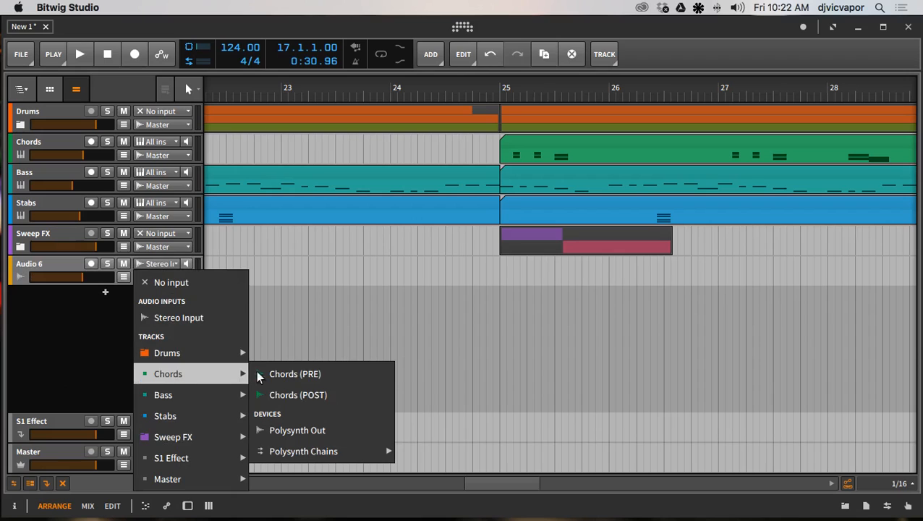
left_click(293, 395)
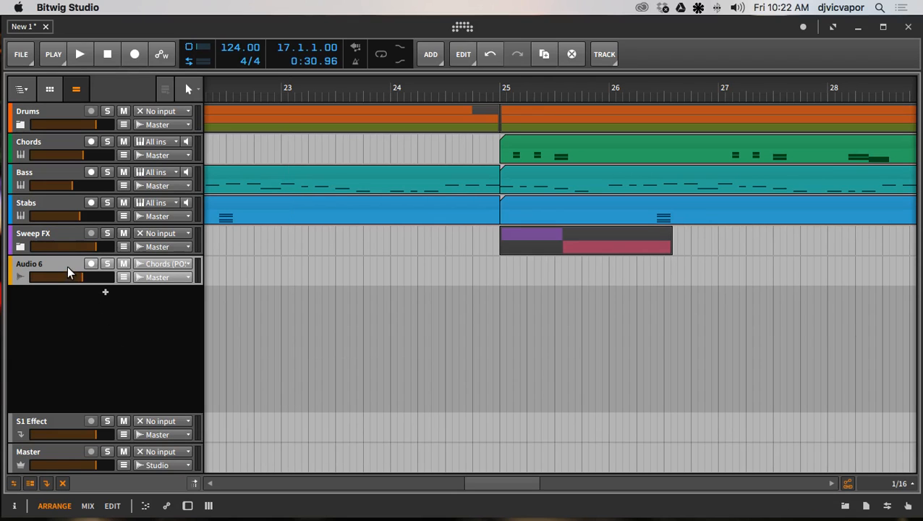
Arm the Audio 6 track for recording, play from just before bar 25, and solo the track.
left_click(90, 263)
key("space")
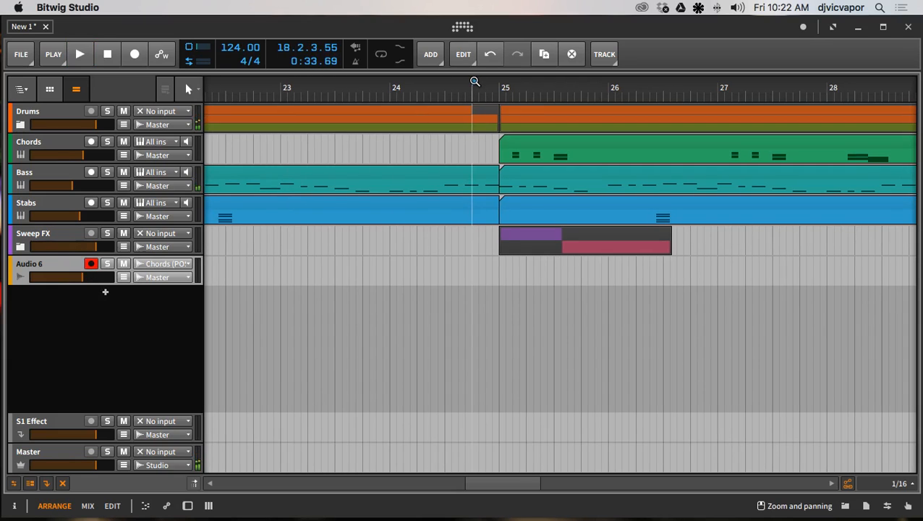
left_click(474, 81)
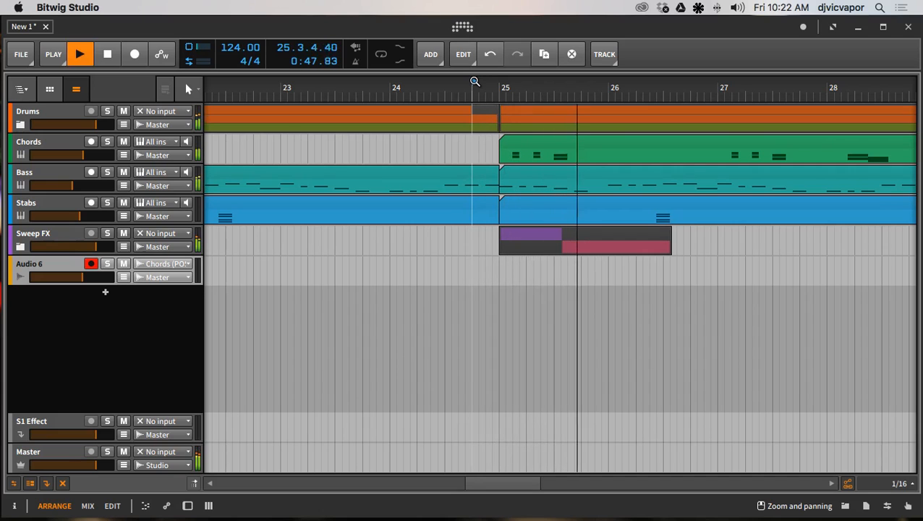
left_click(107, 264)
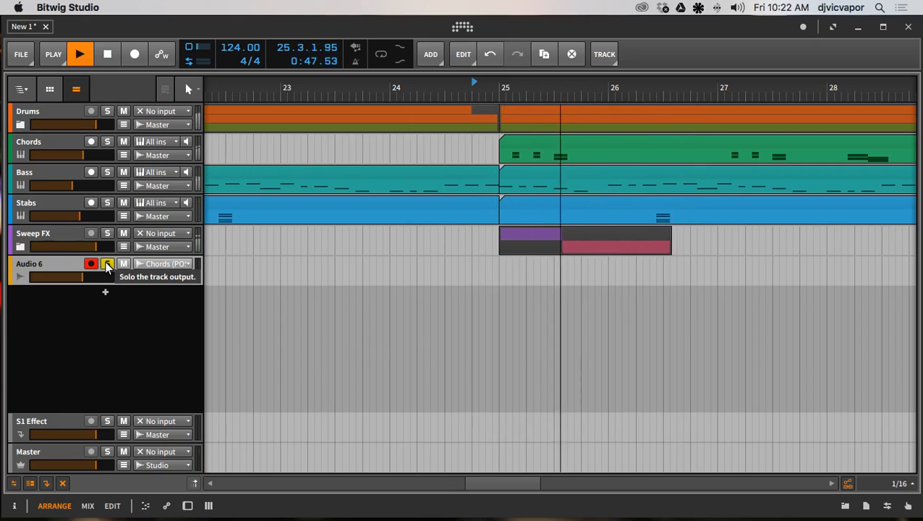
Switch the Audio 6 input to Chords (PRE) and play the soloed track across bar 25.
left_click(152, 264)
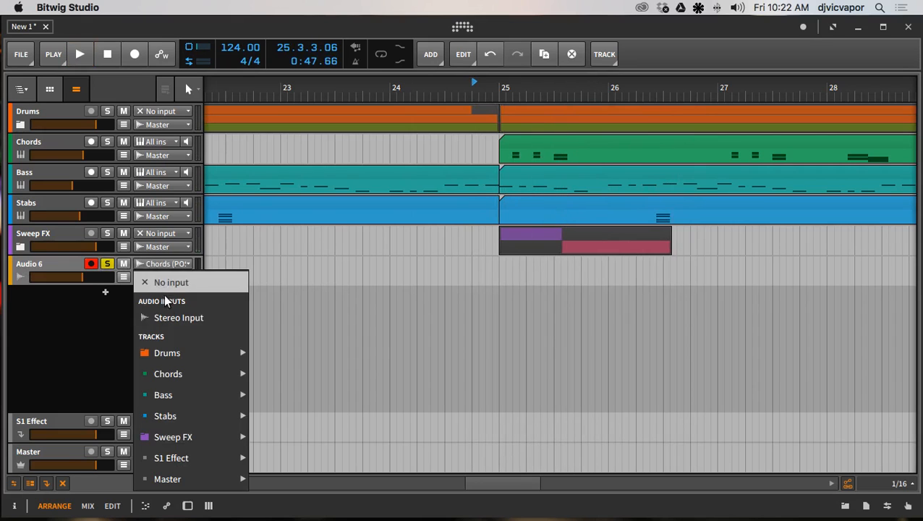
mouse_move(206, 378)
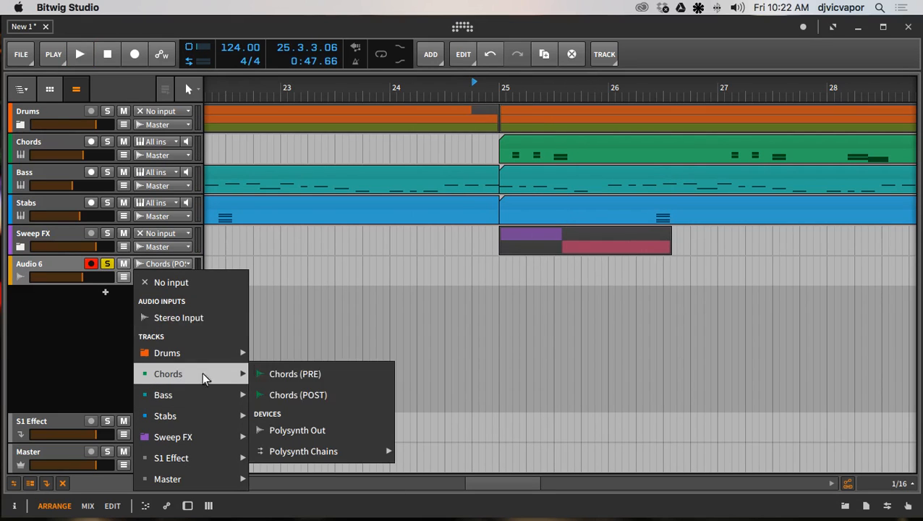
left_click(274, 373)
key("space")
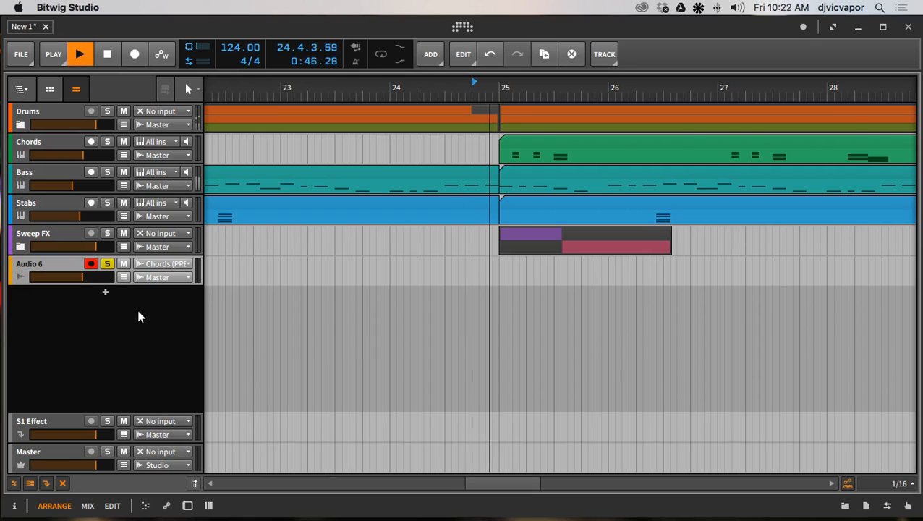
key("space")
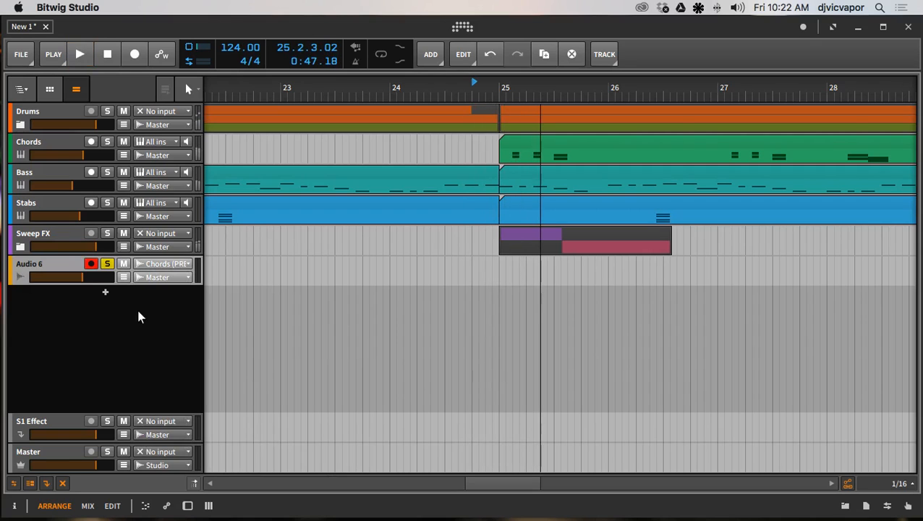
Turn off solo on Audio 6 and play the full mix across bar 25.
left_click(107, 263)
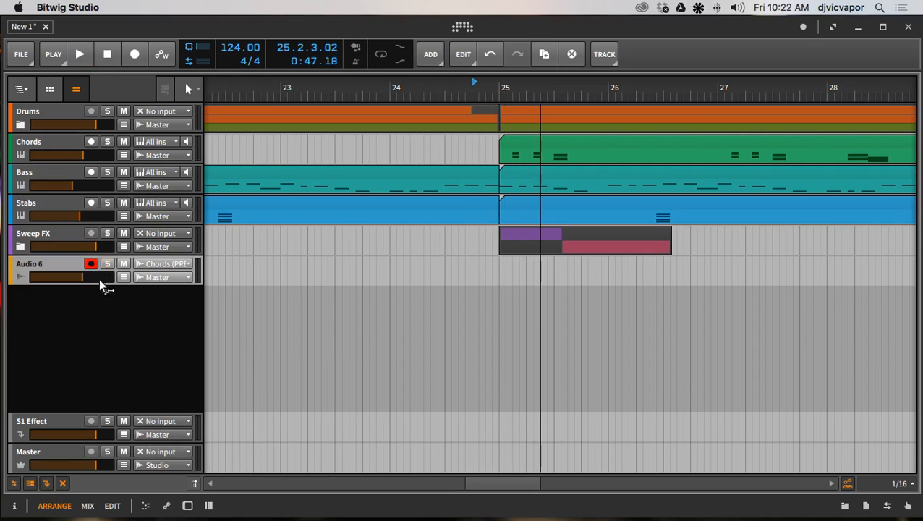
key("space")
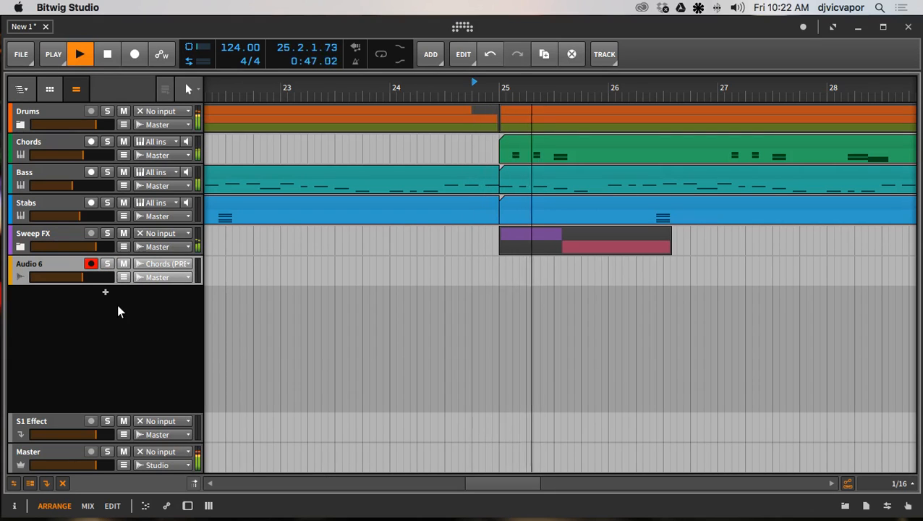
key("space")
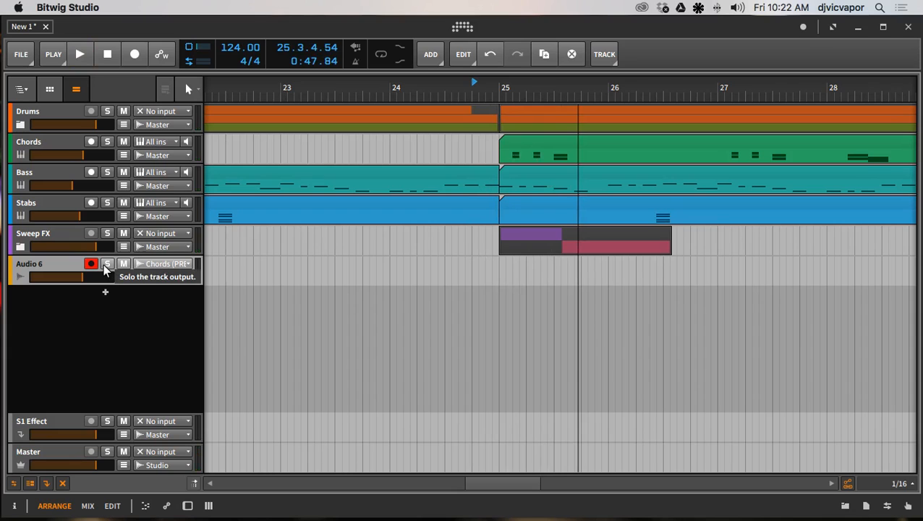
Set the Audio 6 input to the Chords track's Polysynth Out and play across bar 25.
left_click(149, 264)
mouse_move(172, 396)
mouse_move(181, 374)
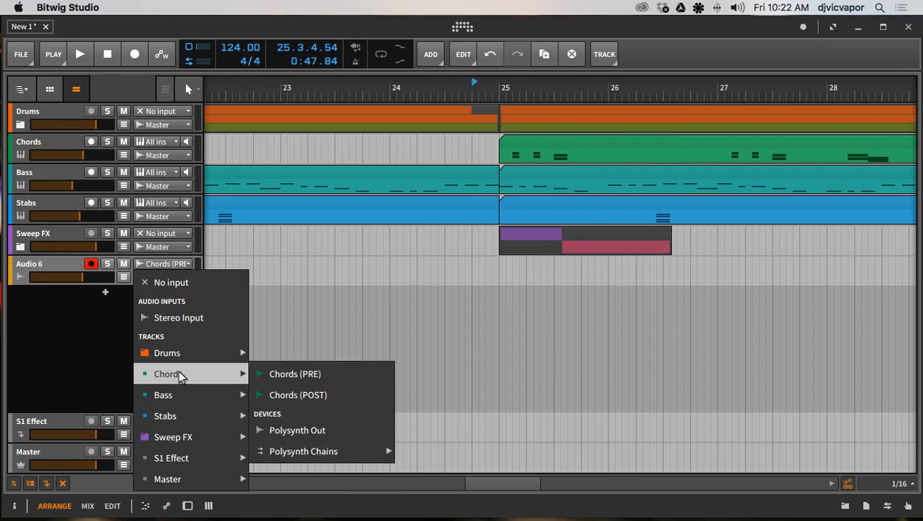
left_click(277, 431)
key("space")
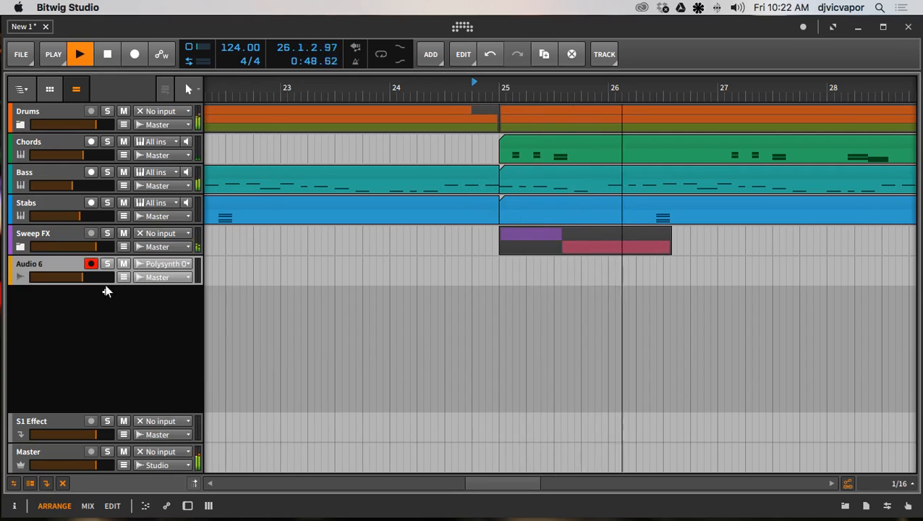
Solo Audio 6 and replay the start of bar 25 several times, comparing it with the unsoloed mix.
left_click(107, 263)
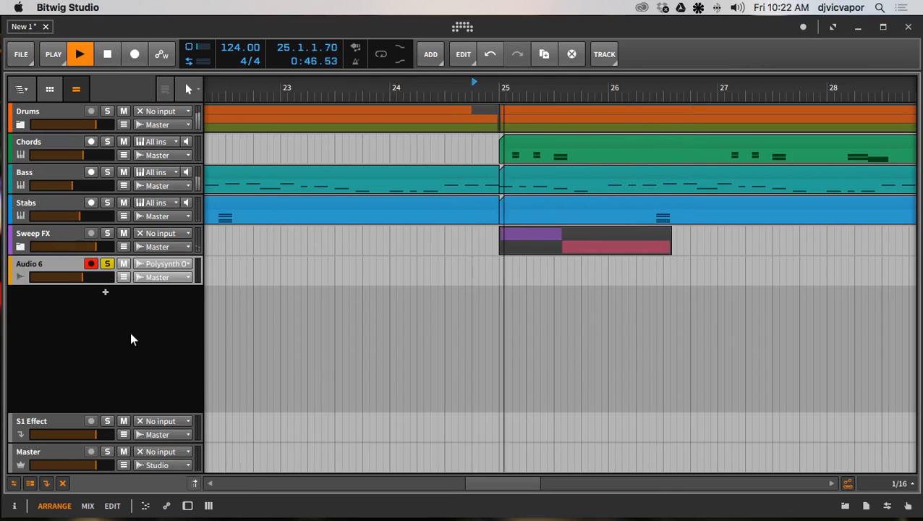
key("space")
key("space")
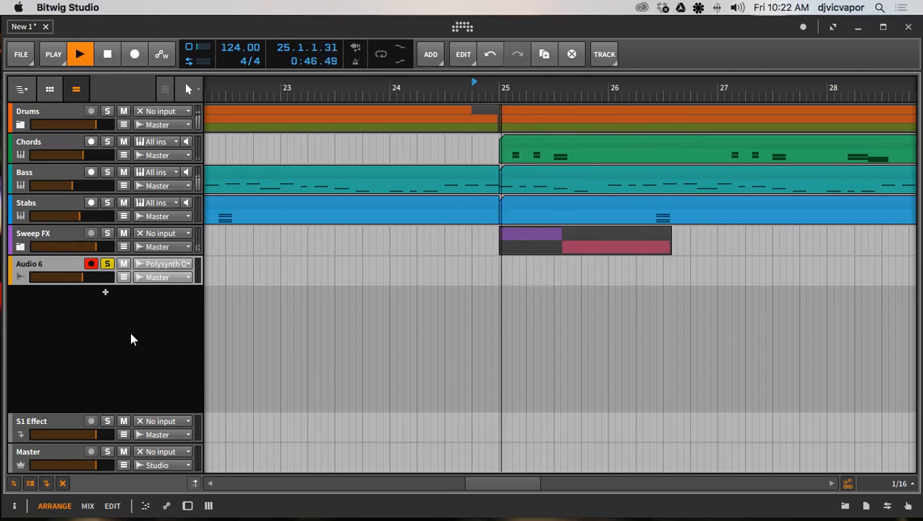
key("space")
key("space")
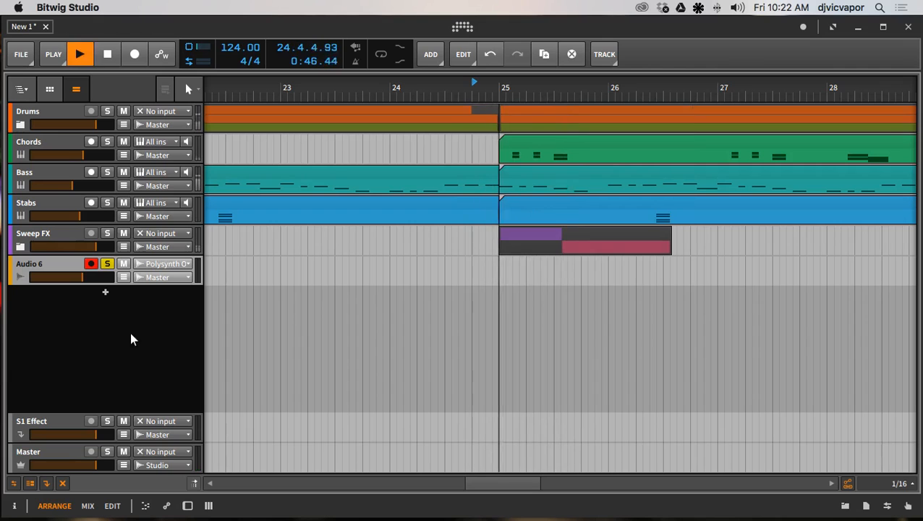
left_click(107, 263)
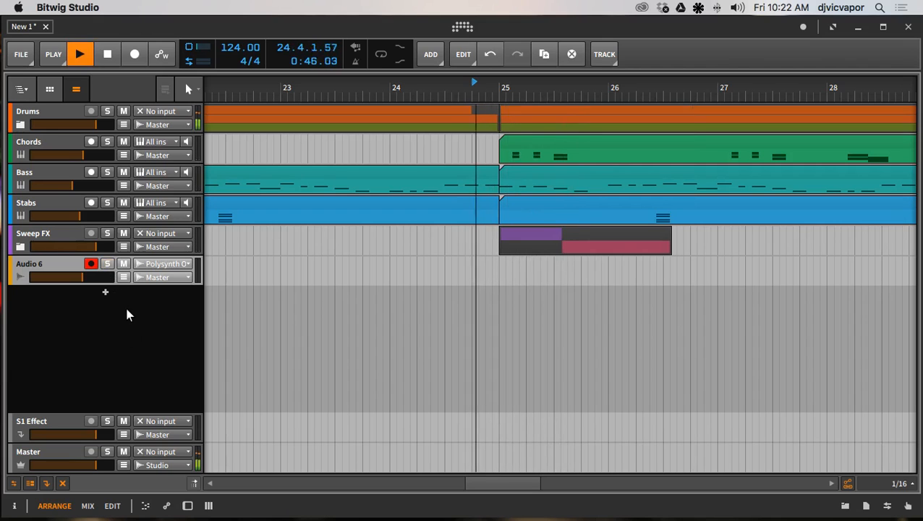
key("space")
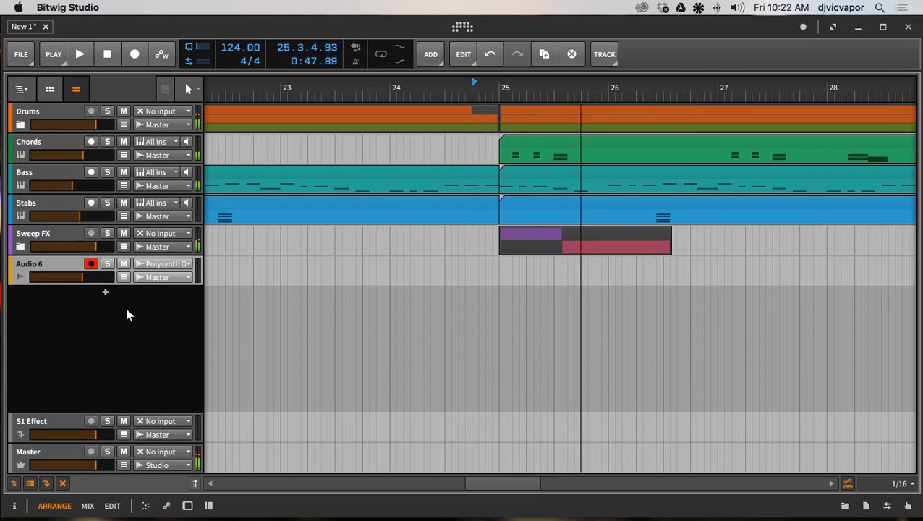
Record a test take of the Chords signal into Audio 6 across bar 25 and delete the recorded clip.
left_click(134, 56)
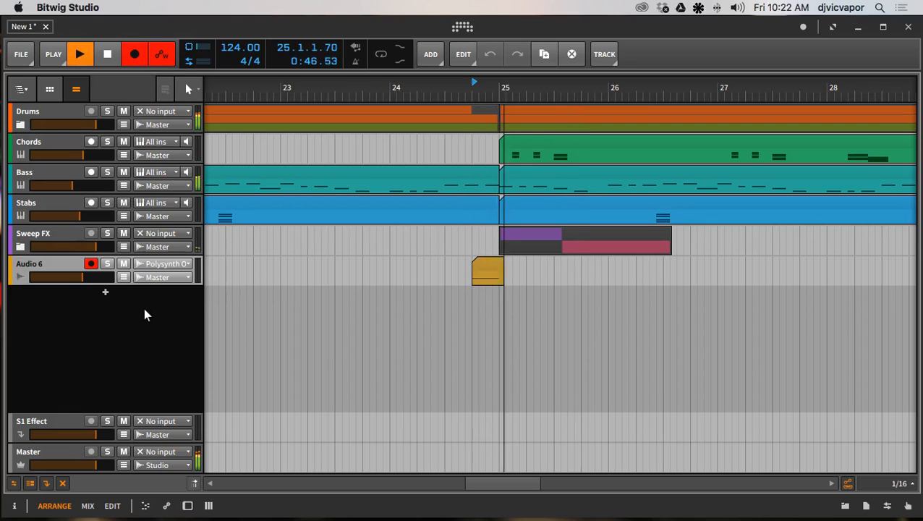
key("space")
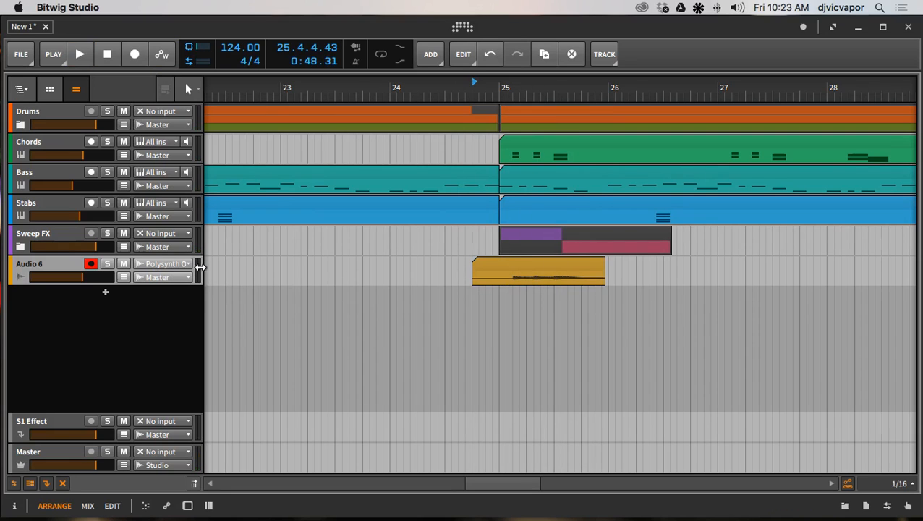
left_click(525, 266)
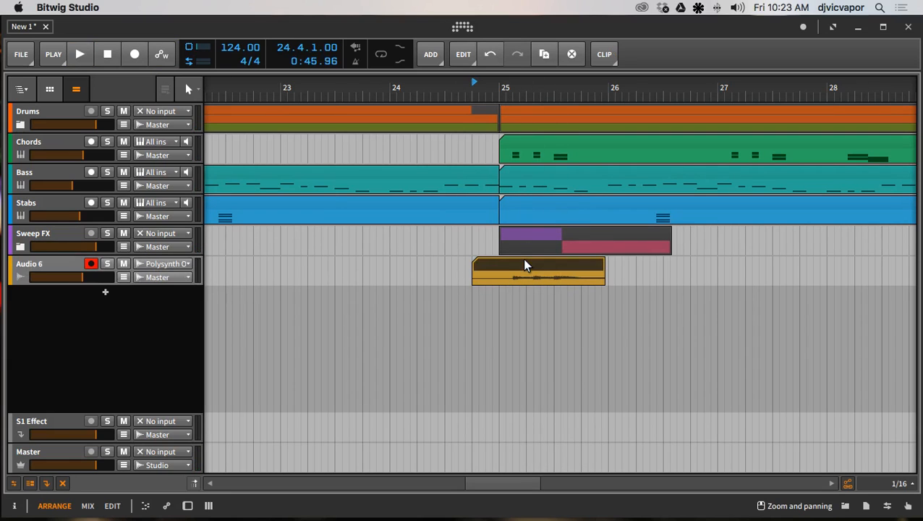
key("BackSpace")
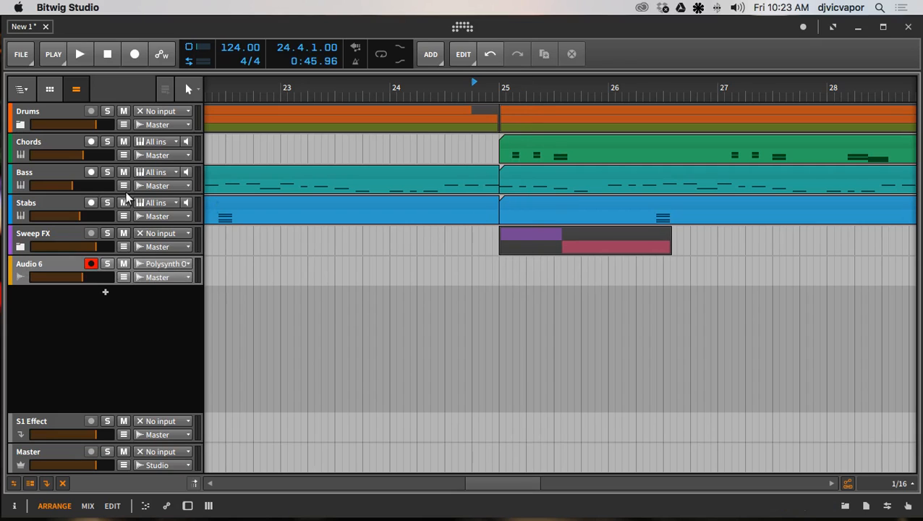
Duplicate the Chords track and mute the duplicate.
left_click(61, 148)
right_click(62, 148)
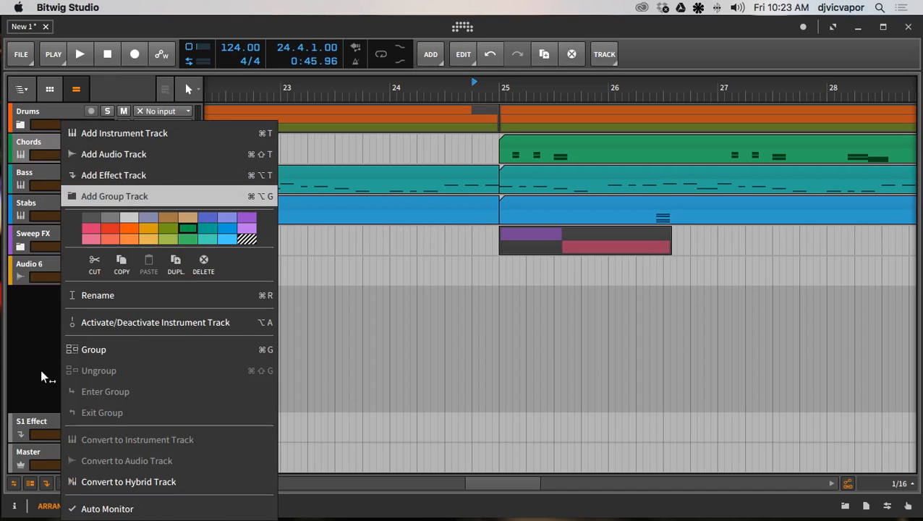
left_click(41, 347)
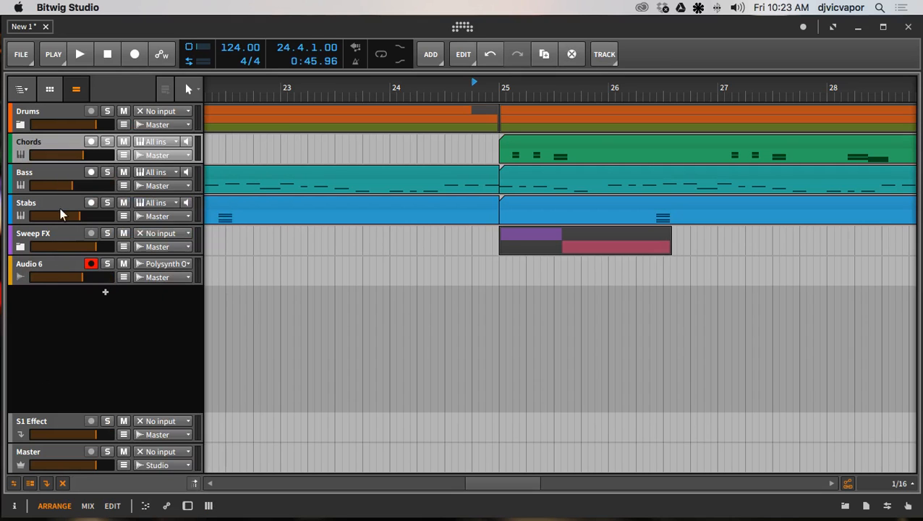
left_click(543, 61)
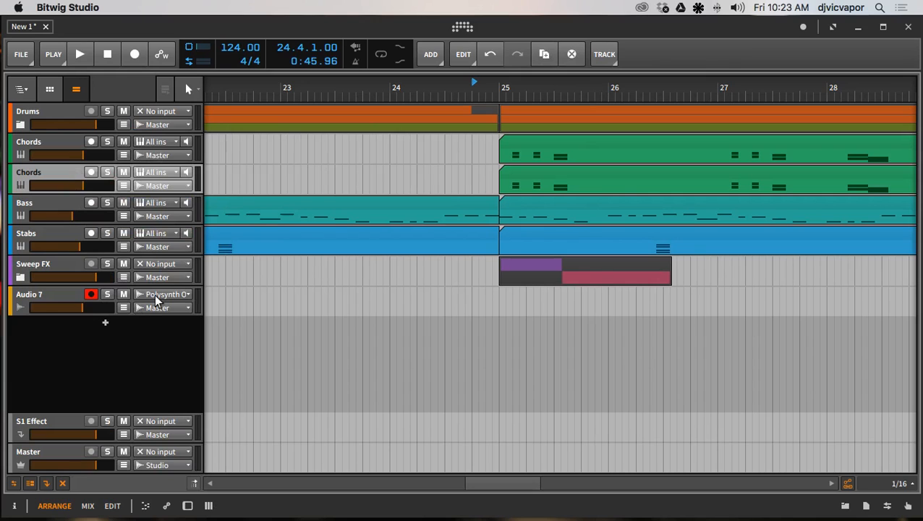
left_click(123, 175)
Record a test take into Audio 7 at the start of bar 25 and delete the recorded clip.
left_click(134, 55)
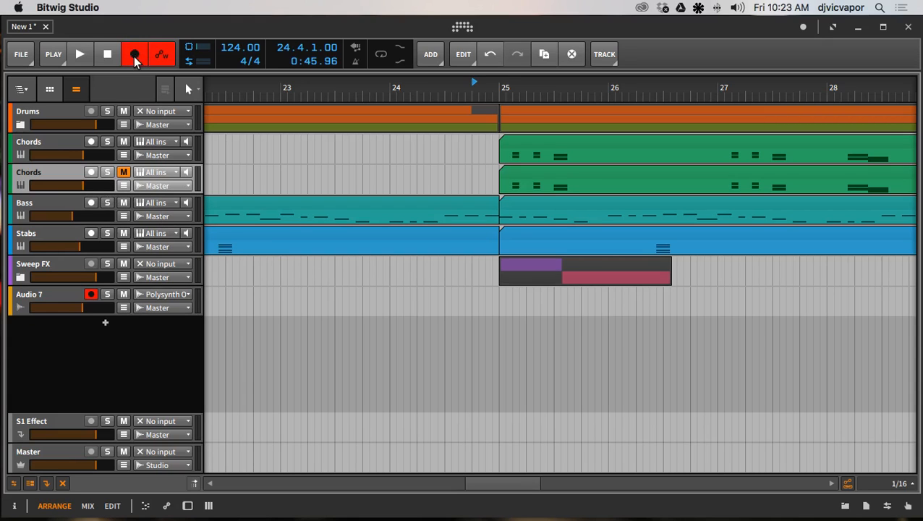
left_click(135, 57)
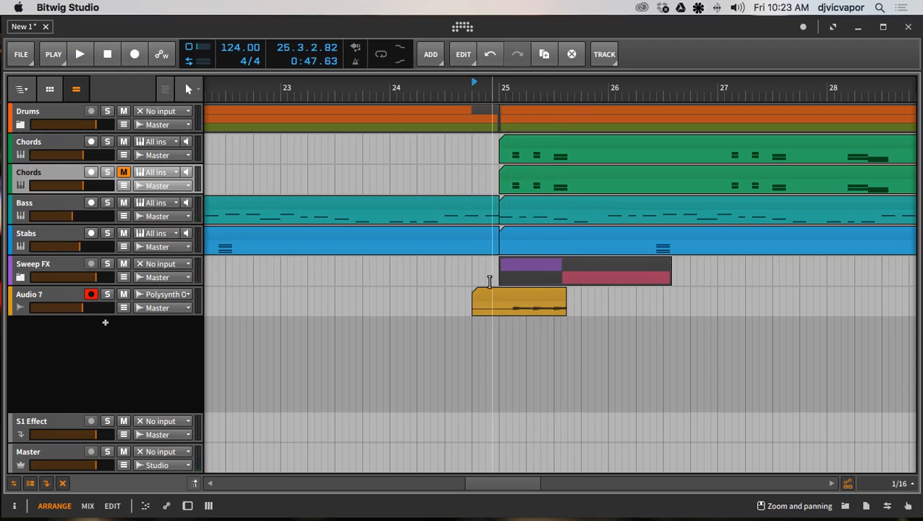
left_click(491, 299)
key("Delete")
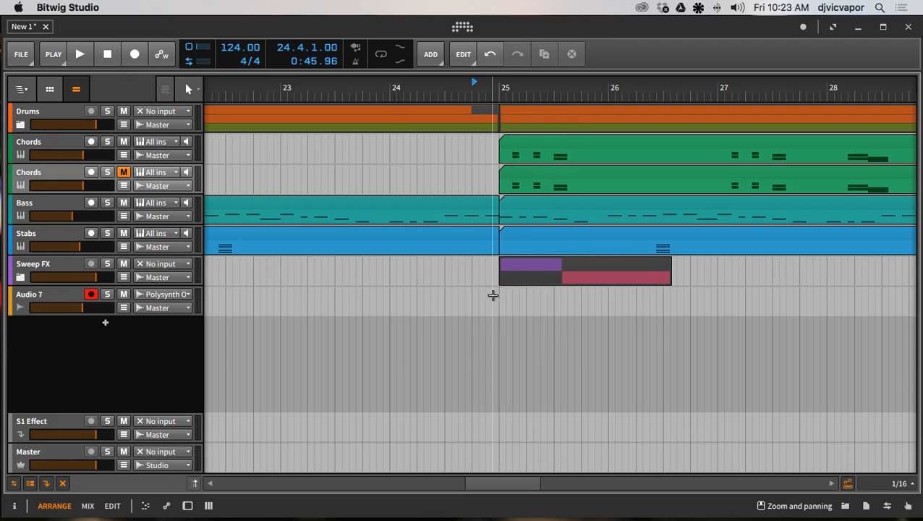
Open the upper Chords track's device chain and insert Bitwig's Reverb after the Polysynth.
double_click(69, 148)
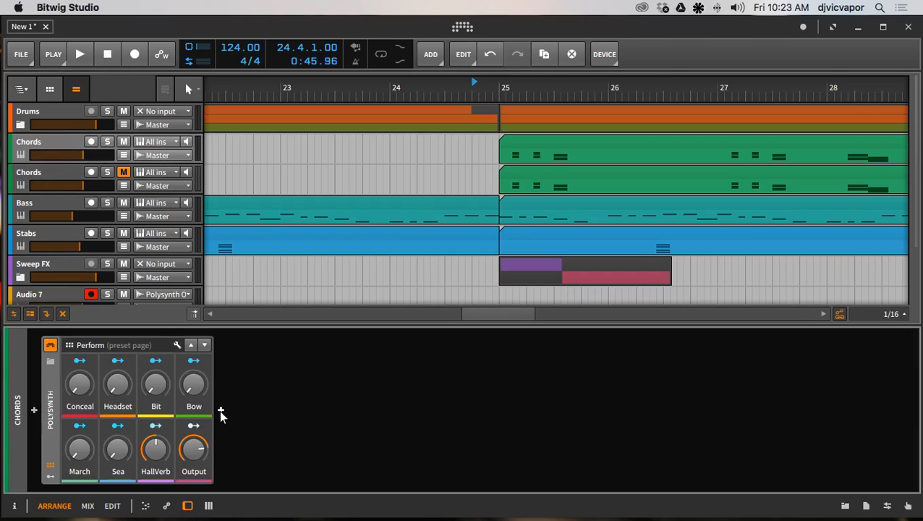
left_click(221, 410)
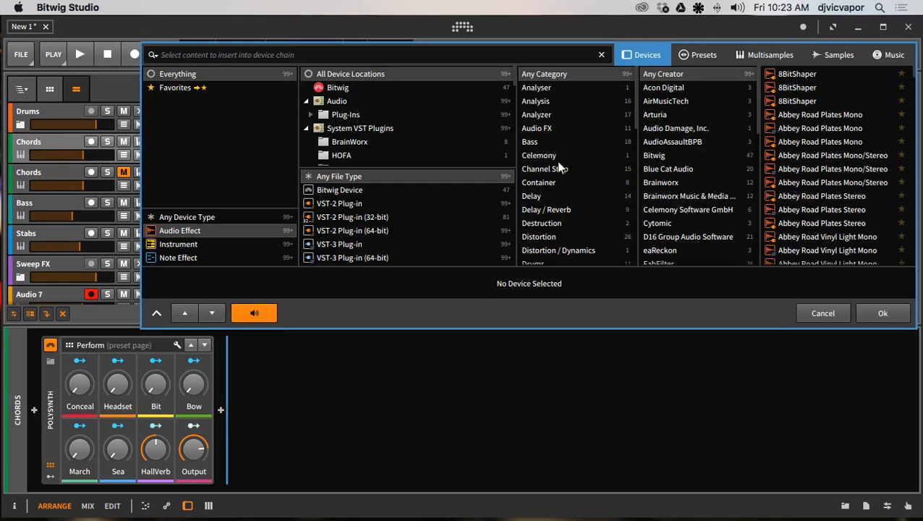
left_click(375, 85)
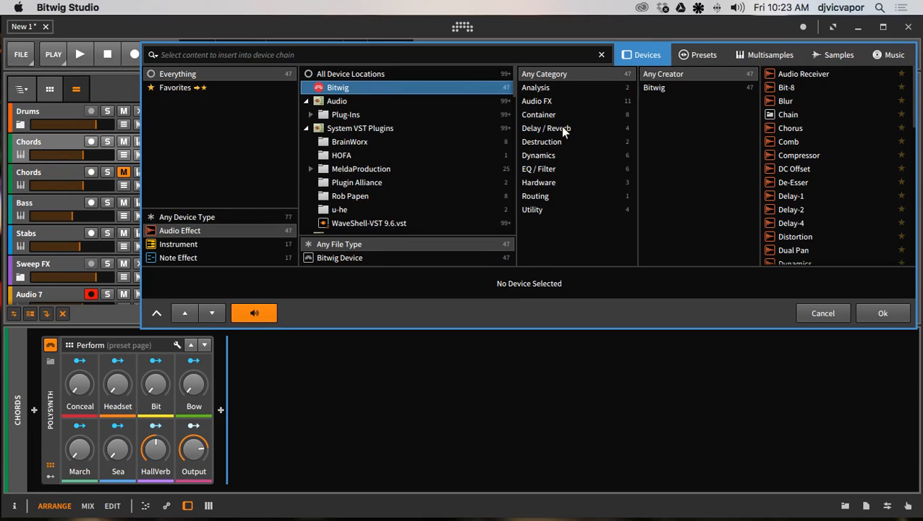
left_click(563, 130)
left_click(790, 114)
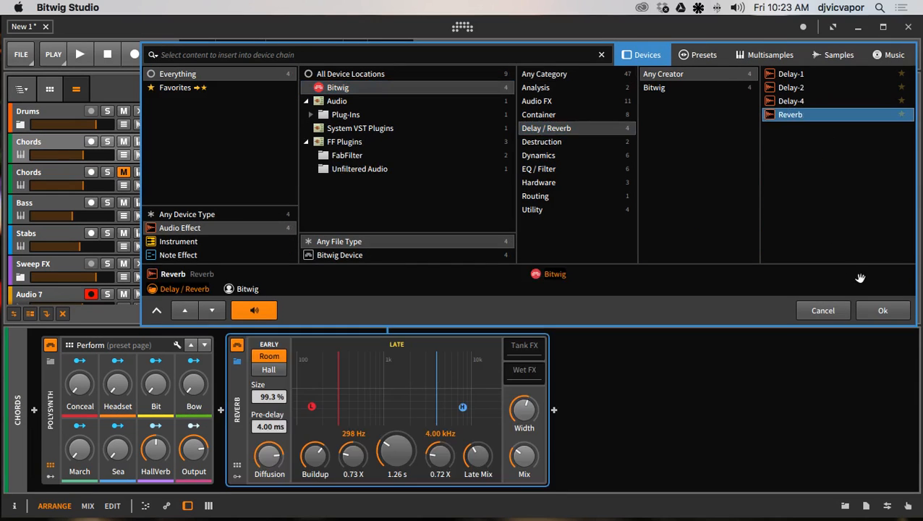
left_click(881, 313)
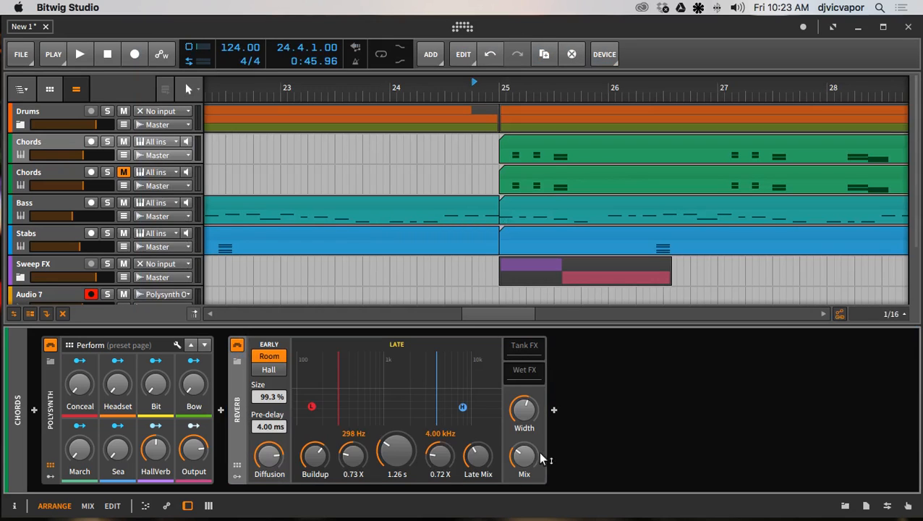
Set the Reverb's mix to 100 %, its early reflections to Hall and its size to 200 %.
left_click_drag(523, 456, 523, 419)
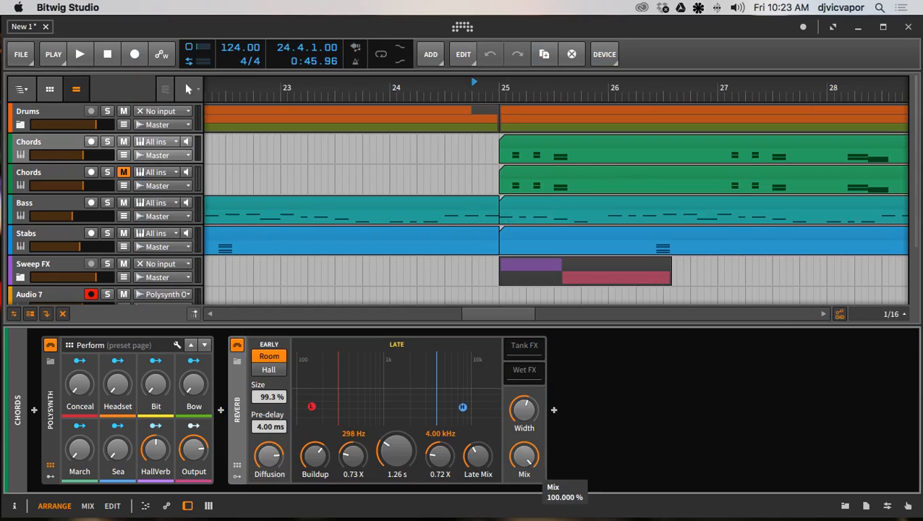
left_click(267, 369)
left_click_drag(267, 398, 267, 368)
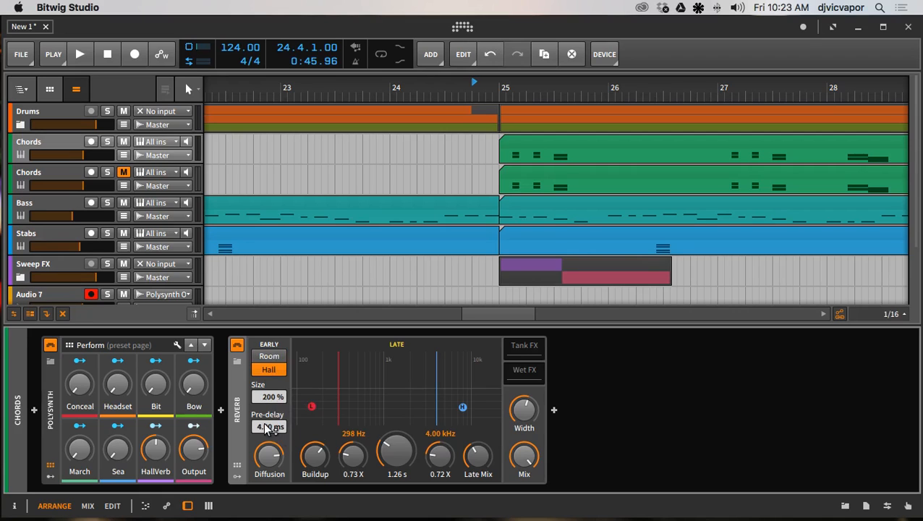
Increase the Reverb's width and play across bar 25 to audition the wet chords.
left_click_drag(522, 409, 522, 410)
key("space")
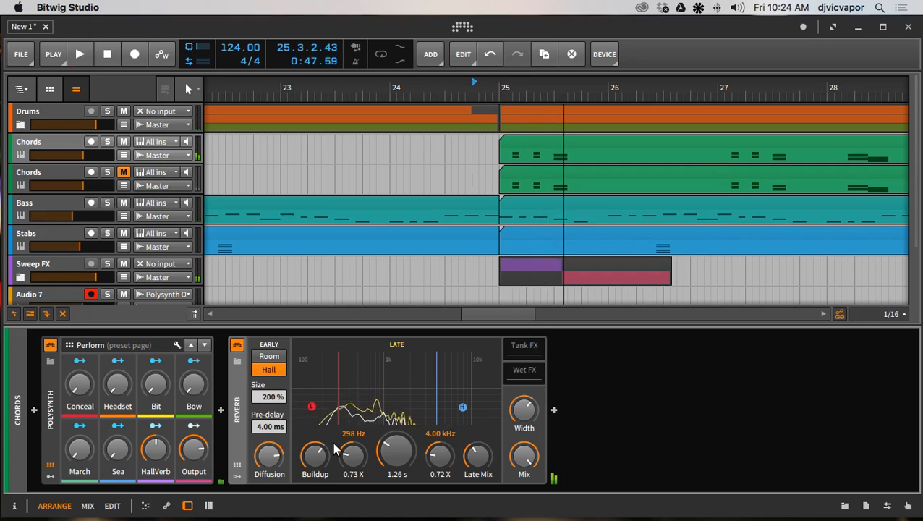
left_click_drag(522, 409, 522, 399)
key("space")
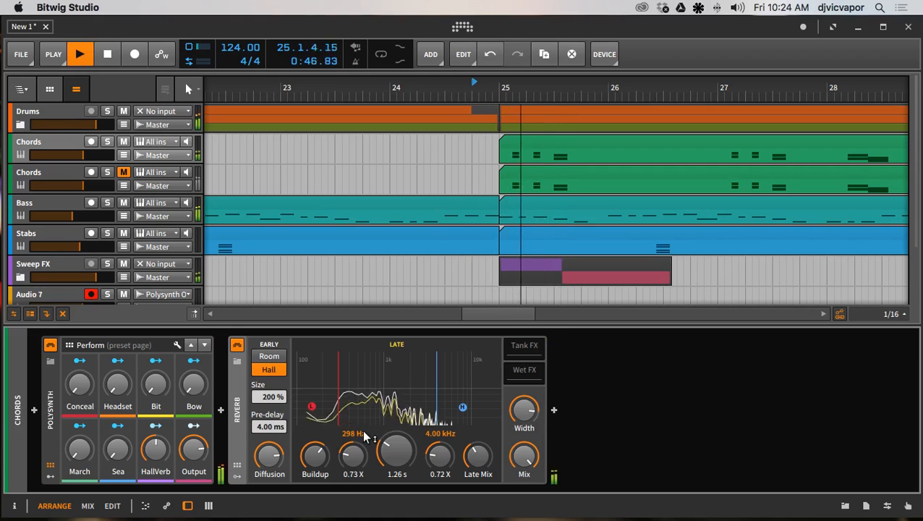
key("space")
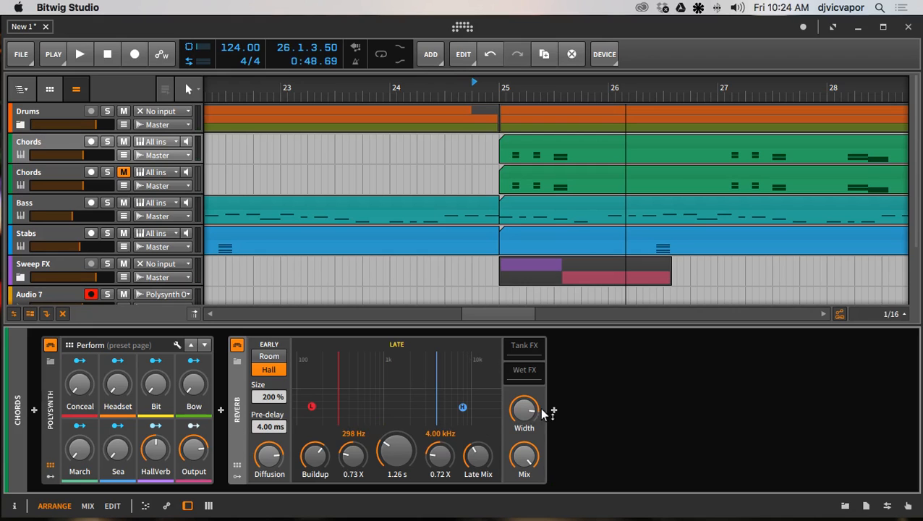
Insert Bitwig's Delay-2 after the Reverb on the upper Chords track.
left_click(554, 413)
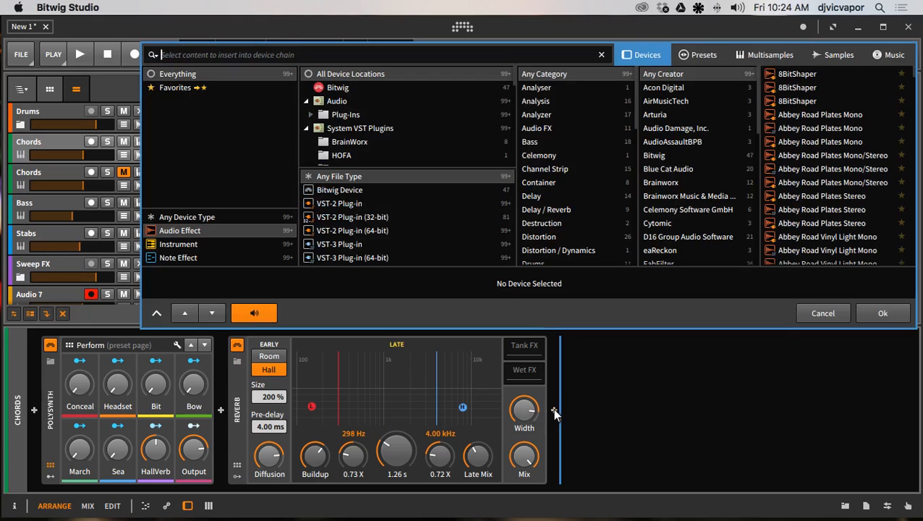
left_click(394, 88)
left_click(548, 130)
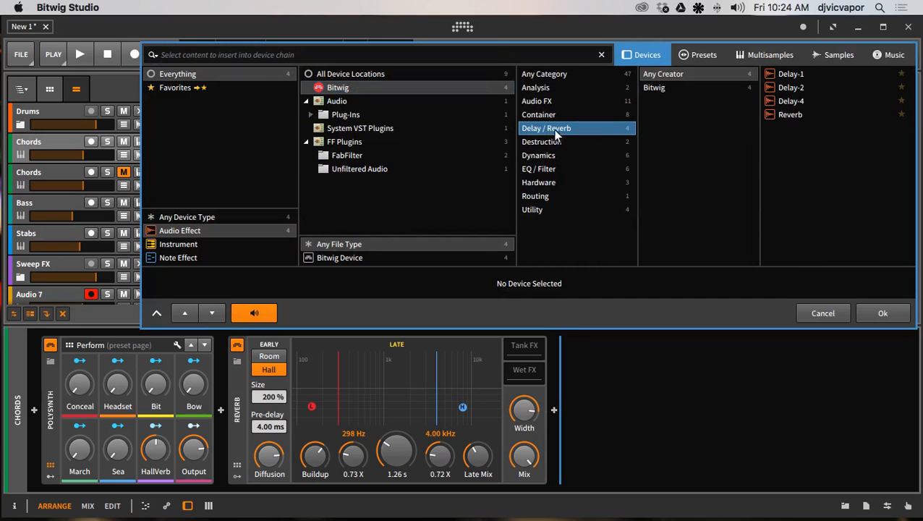
left_click(788, 88)
left_click(883, 310)
Play bars 25 and 26 repeatedly to audition the chords through the reverb and delay.
key("space")
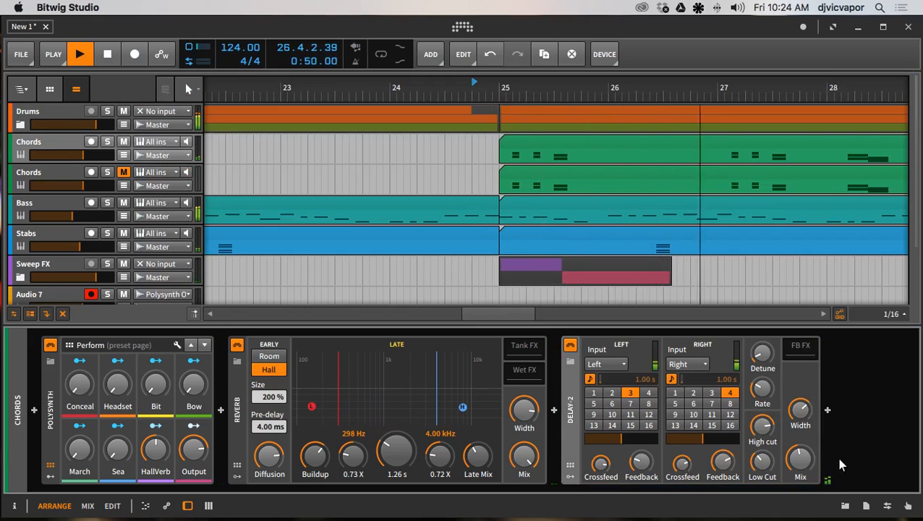
key("space")
key("space")
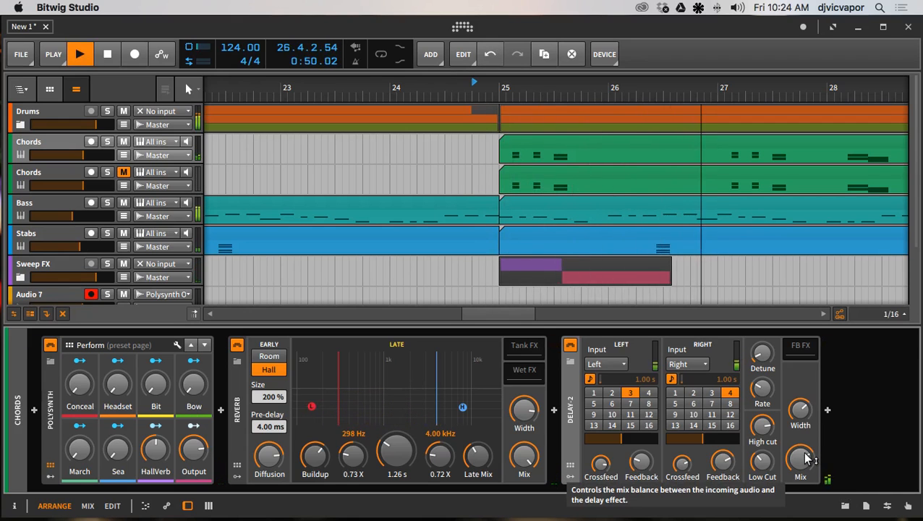
key("space")
Close the device chain, record the effected chords into Audio 7 through bars 25 and 26, and delete the take.
left_click_drag(345, 337, 337, 518)
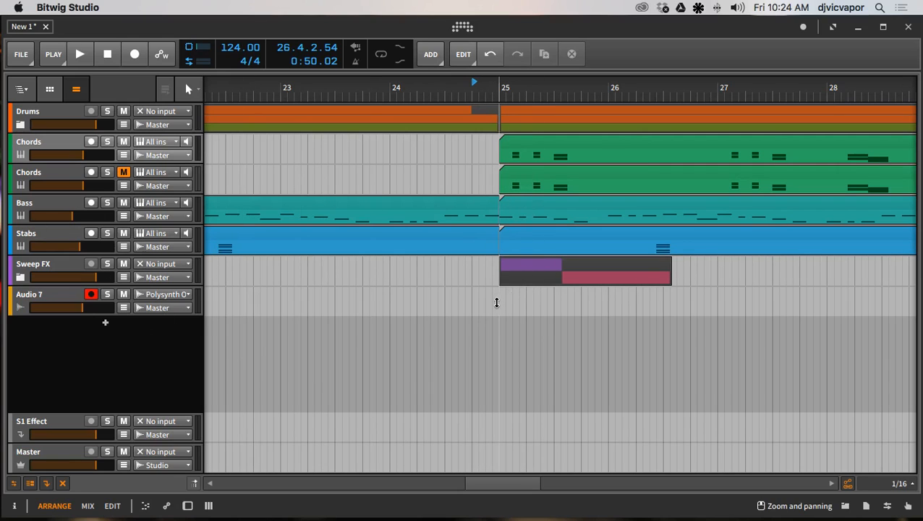
left_click(134, 55)
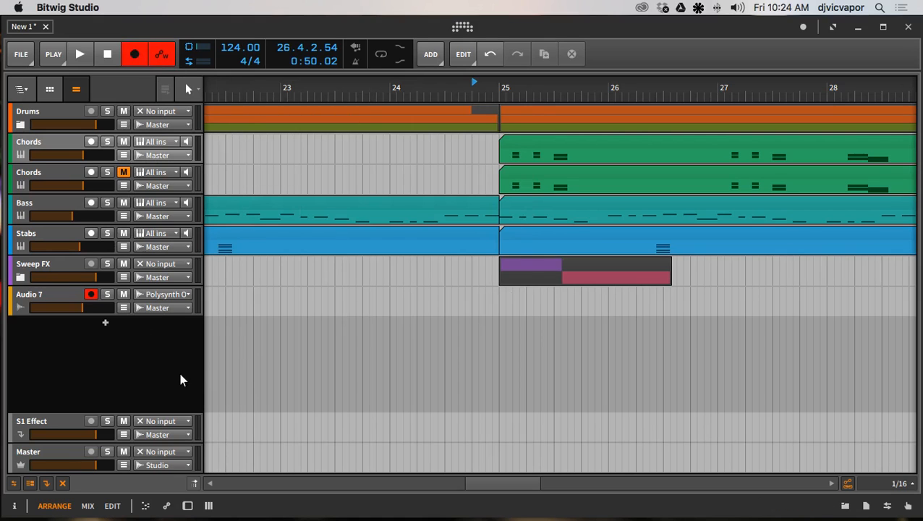
key("space")
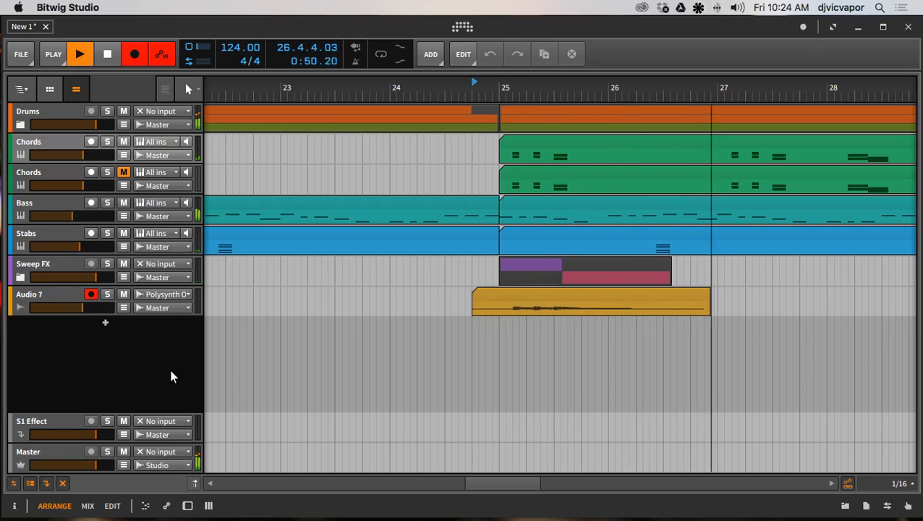
key("space")
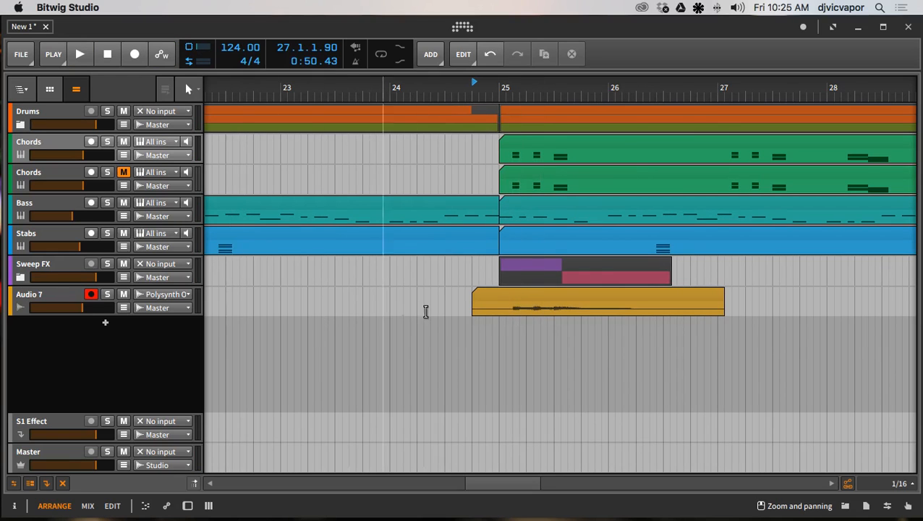
left_click(504, 299)
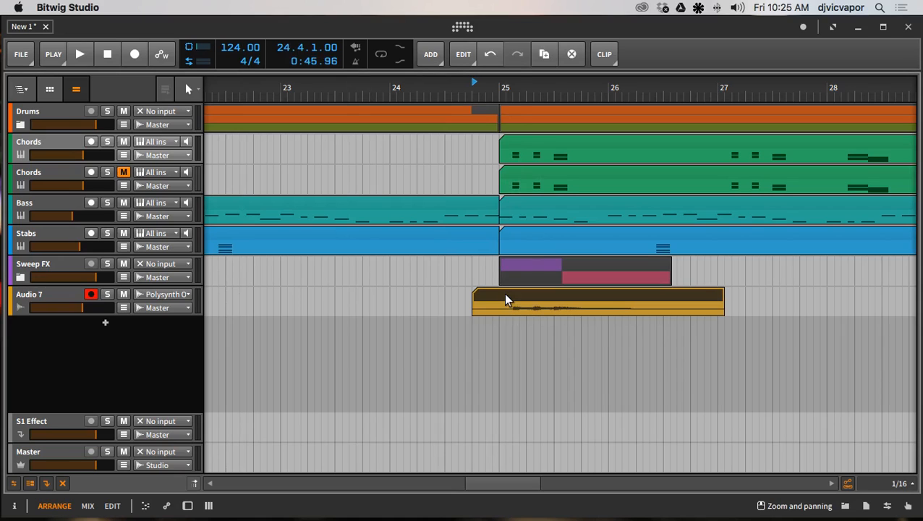
key("Delete")
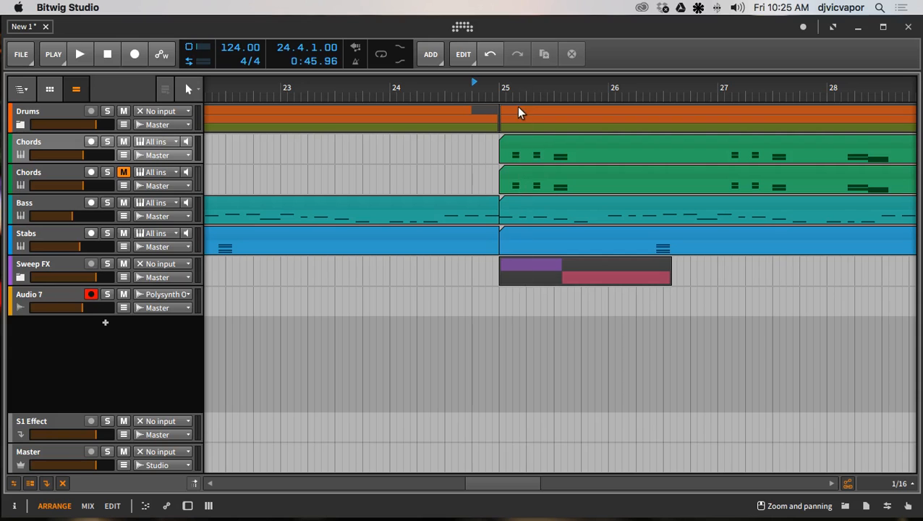
Split the upper Chords clip after its first chord in bar 25 with the Knife Tool and delete the remainder.
left_click(194, 91)
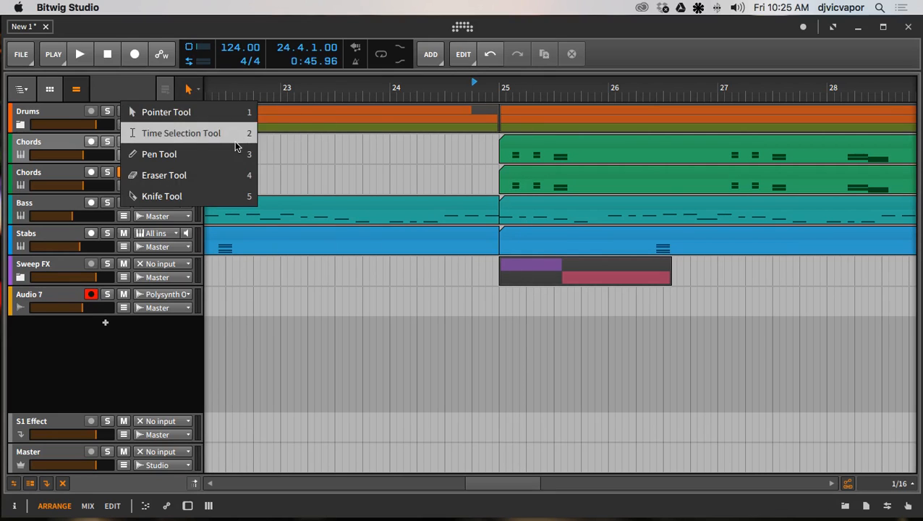
left_click(226, 190)
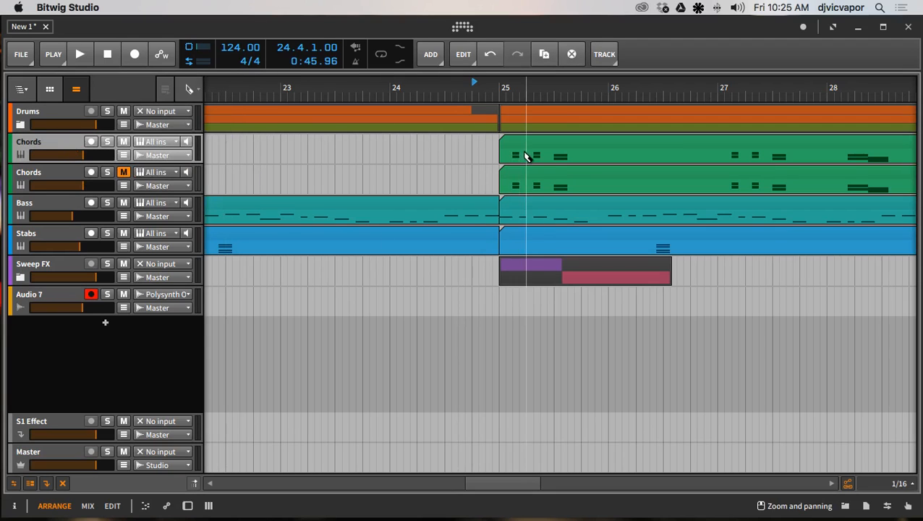
left_click(530, 156)
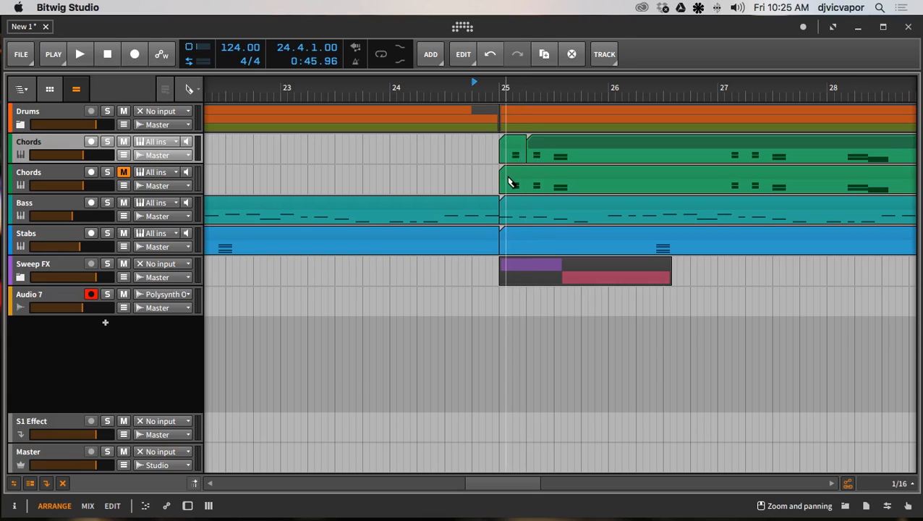
left_click(191, 89)
left_click(194, 114)
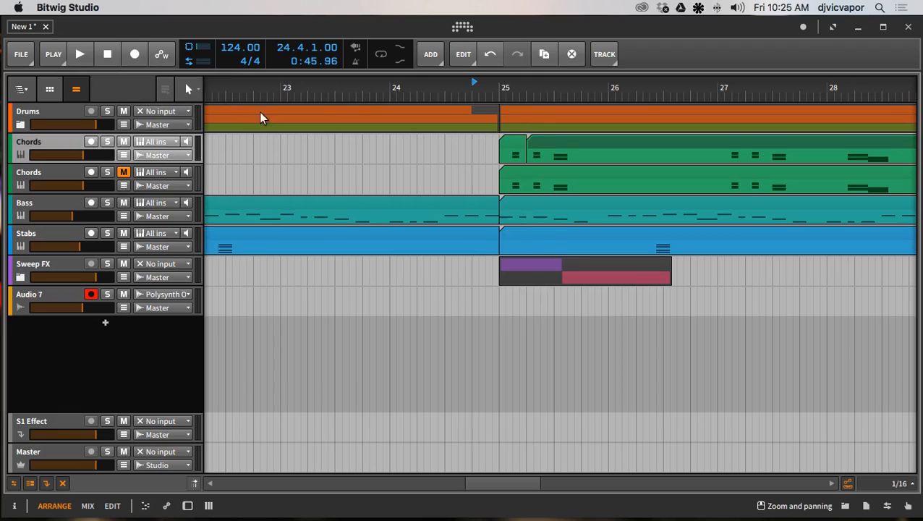
left_click(541, 144)
key("Delete")
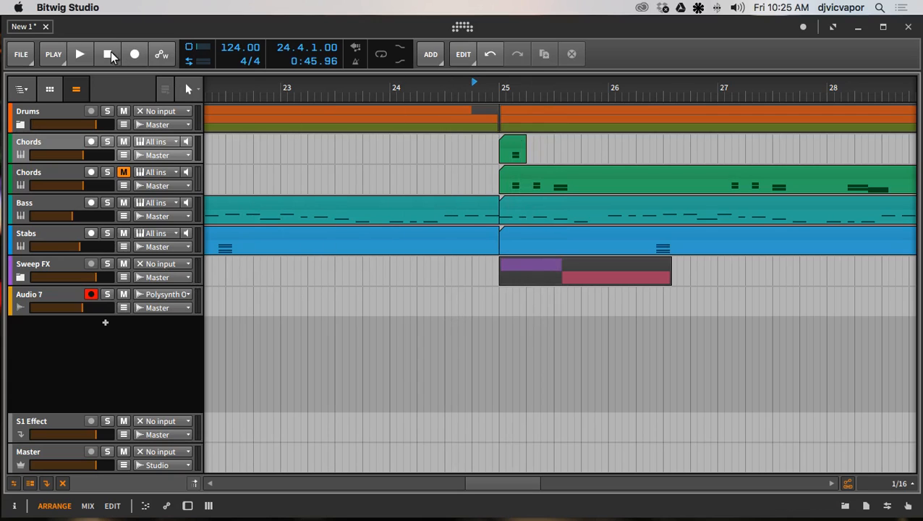
Record the single reverb- and delay-soaked chord into Audio 7 from 24.4 to just past bar 27, and delete the upper Chords track.
left_click(133, 55)
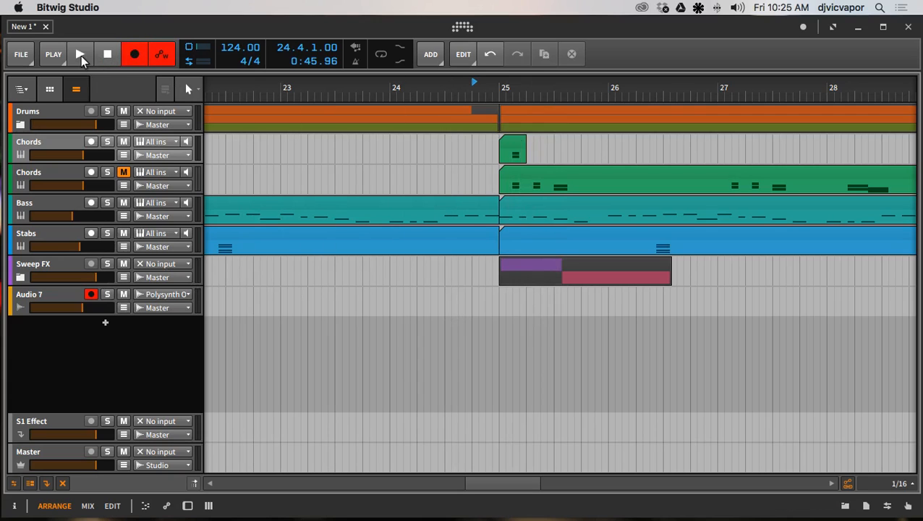
left_click(81, 56)
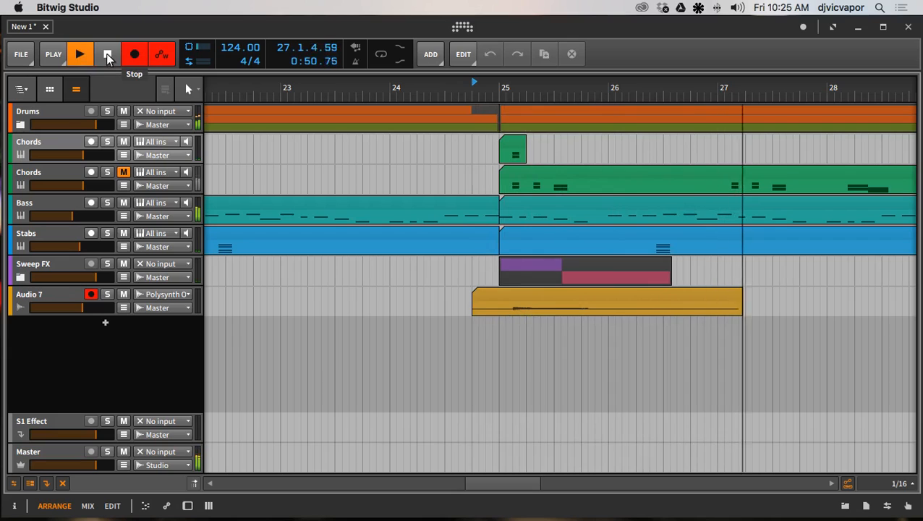
left_click(107, 54)
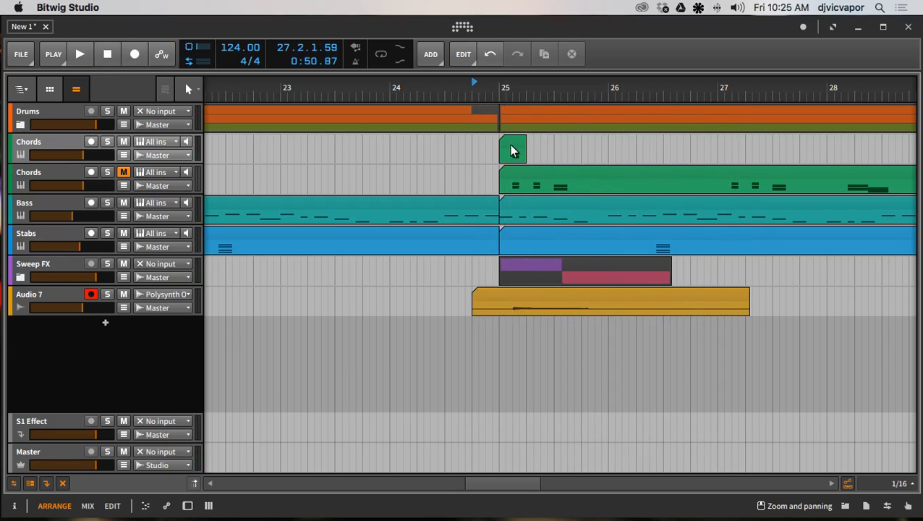
left_click(60, 144)
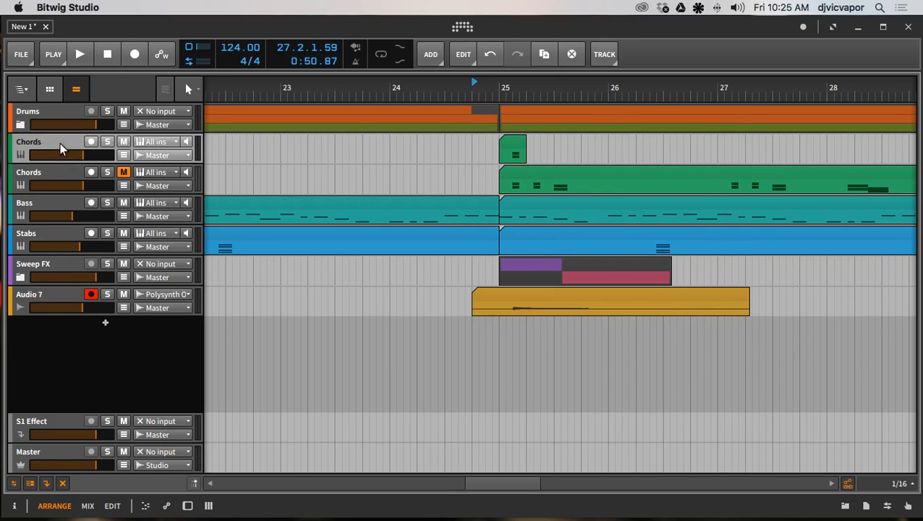
key("Delete")
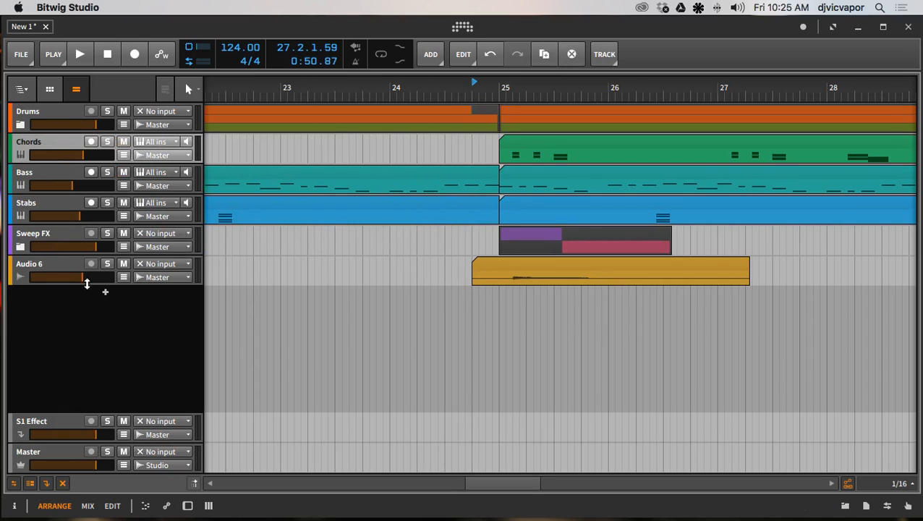
Rename the recorded audio track as Reverse Chord Hit and move it directly below the Chords track.
left_click(49, 269)
double_click(49, 264)
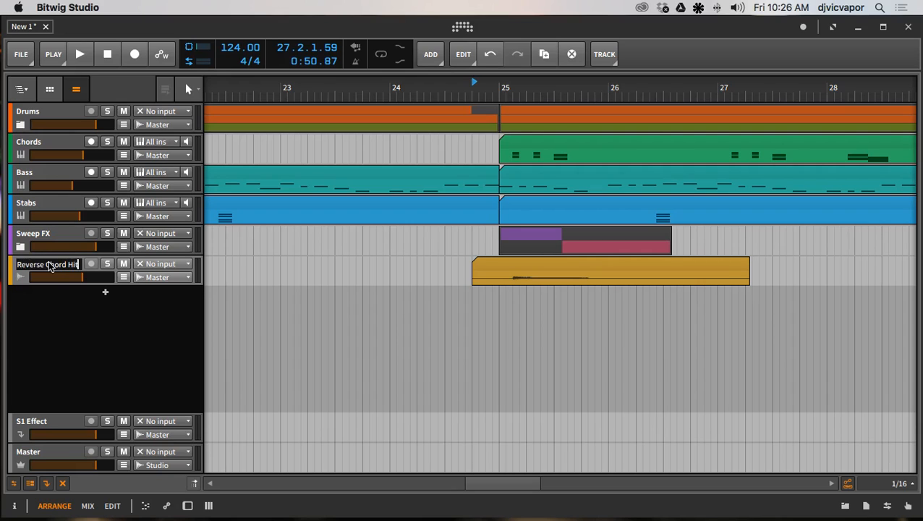
key("Return")
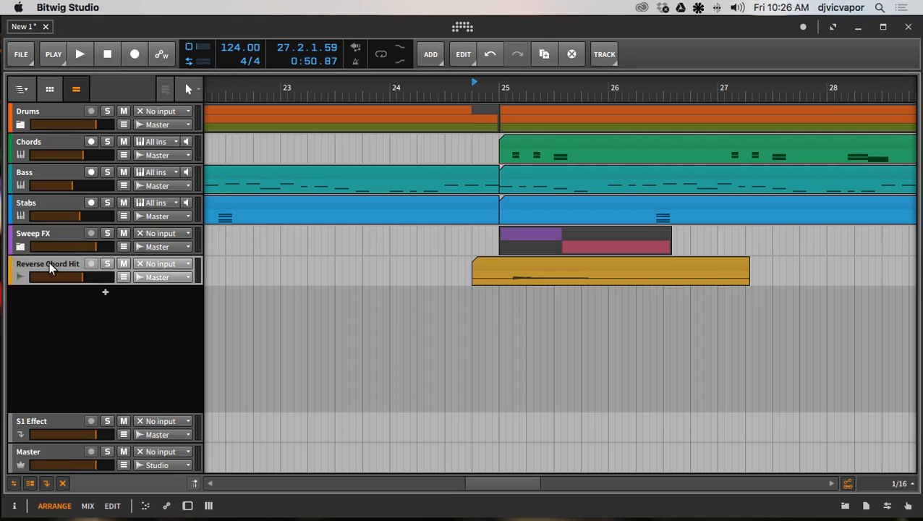
left_click_drag(49, 262, 67, 176)
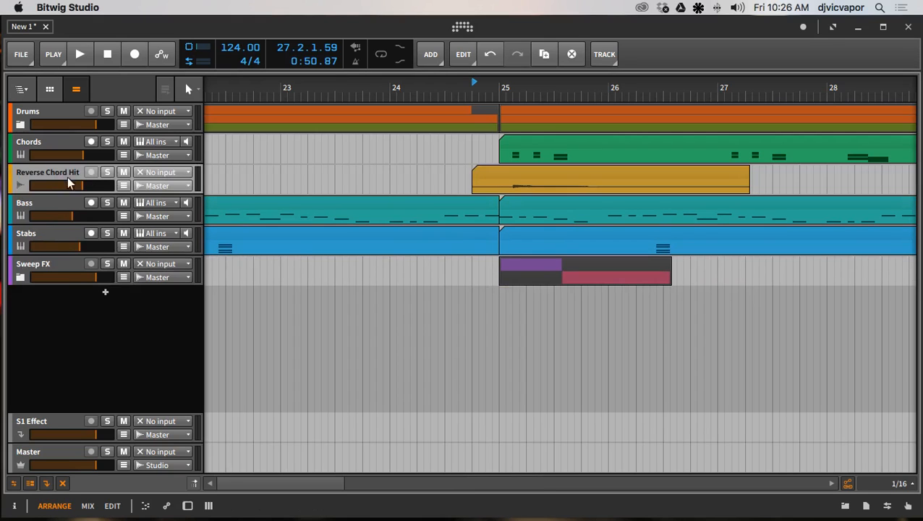
Solo the Reverse Chord Hit track and view the device chains of the Chords and Reverse Chord Hit tracks.
left_click(110, 171)
double_click(519, 168)
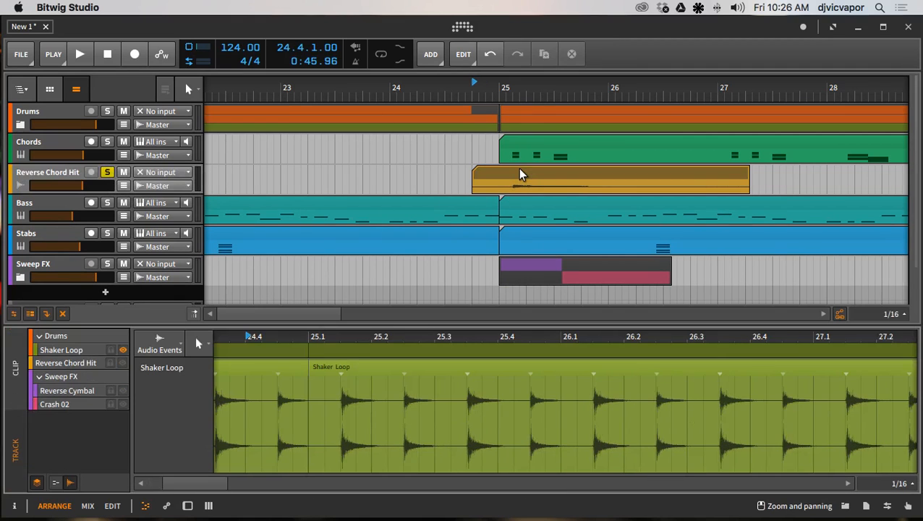
left_click(70, 146)
key("d")
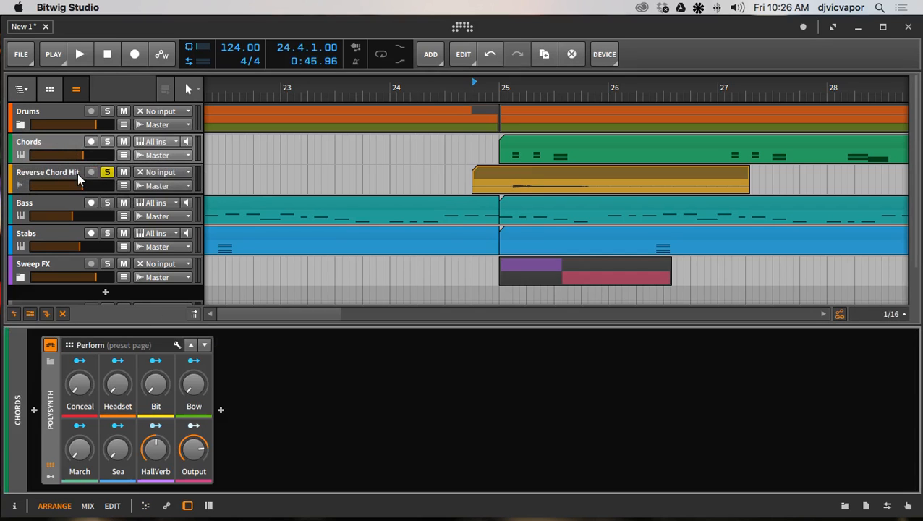
left_click(73, 171)
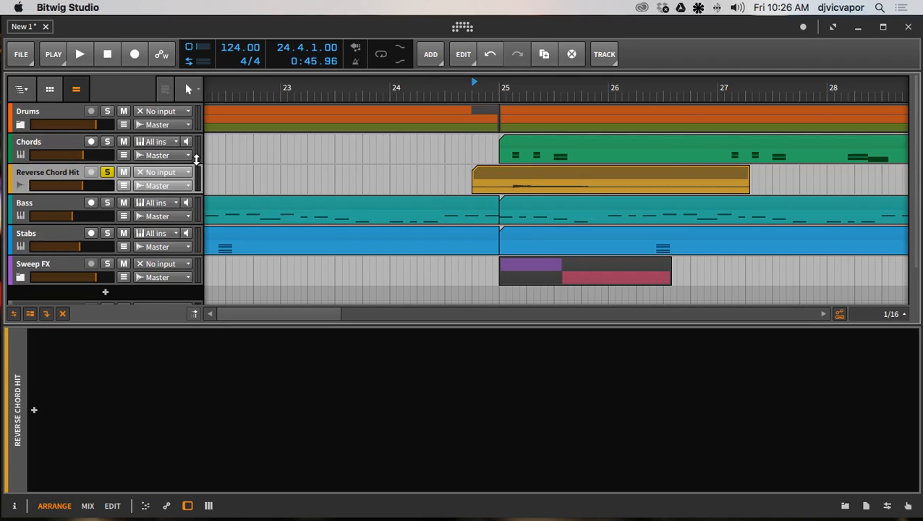
Play the soloed chord recording repeatedly from 24.4 to audition its hit and tail.
key("space")
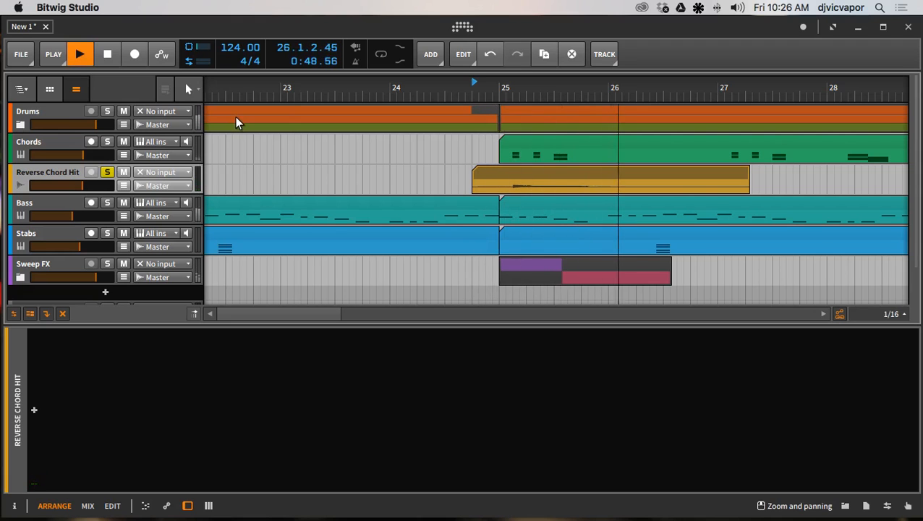
key("space")
key("space")
key("space")
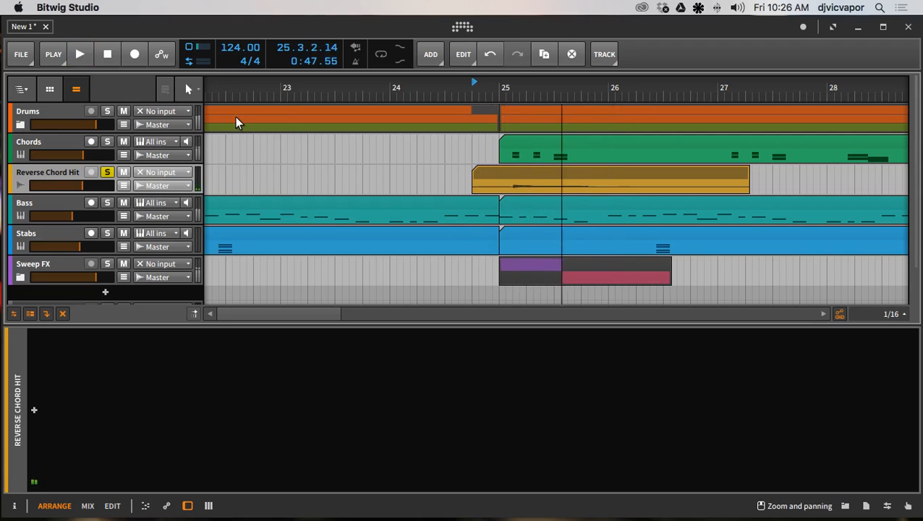
key("space")
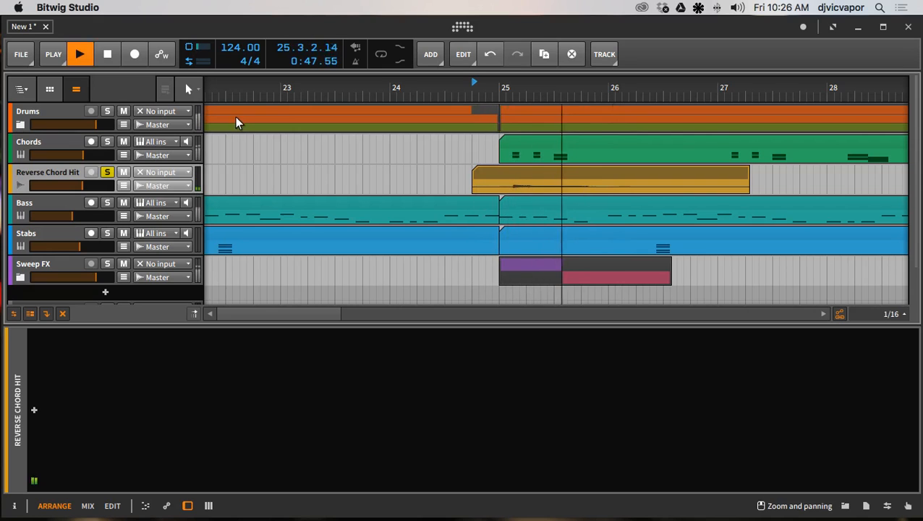
key("space")
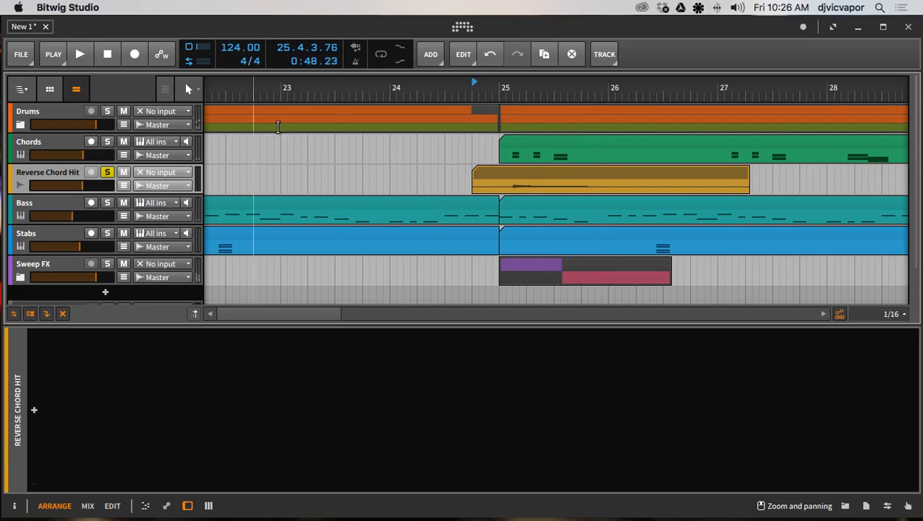
Open the clip editor and audition the Reverse Chord Hit clip from 24.4, first with all tracks and again in solo.
double_click(509, 173)
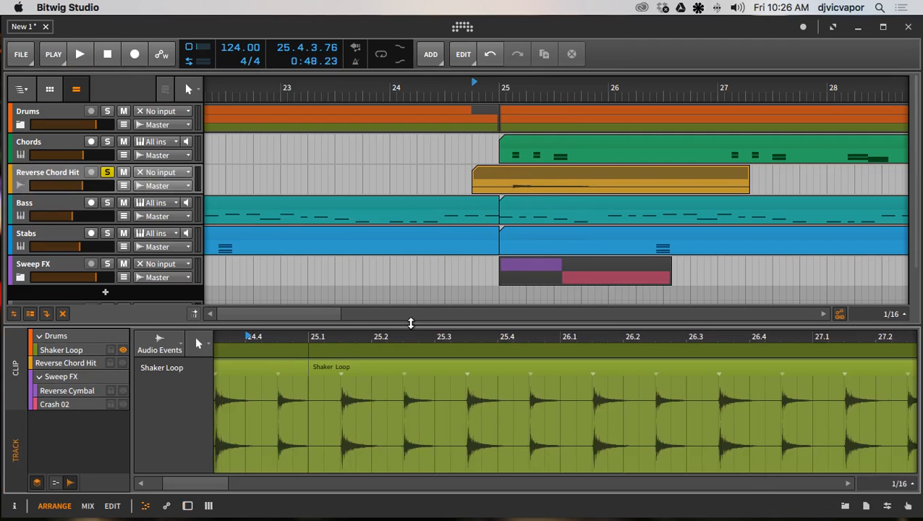
left_click(515, 179)
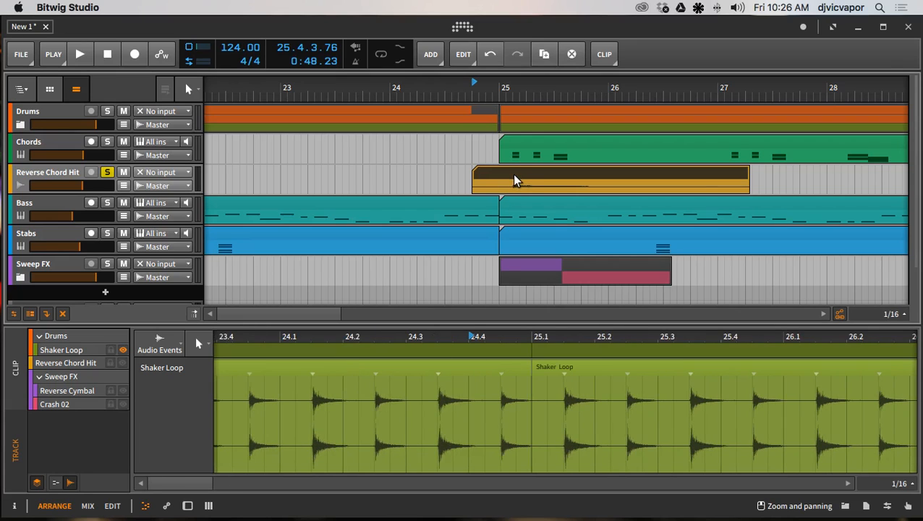
left_click(106, 173)
key("space")
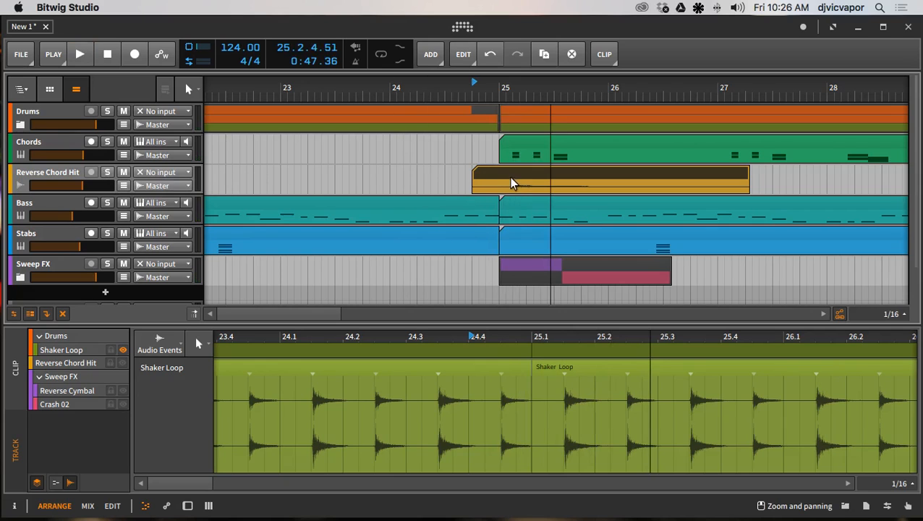
key("space")
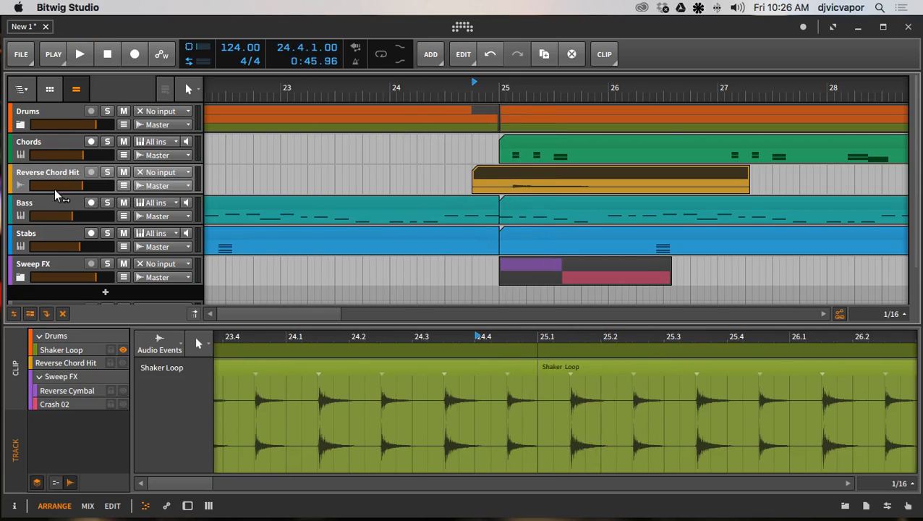
left_click(107, 172)
key("space")
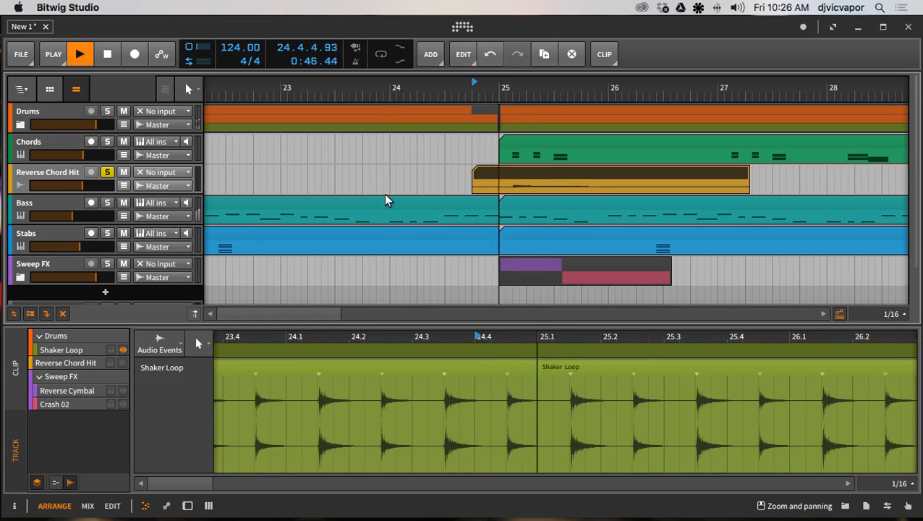
key("space")
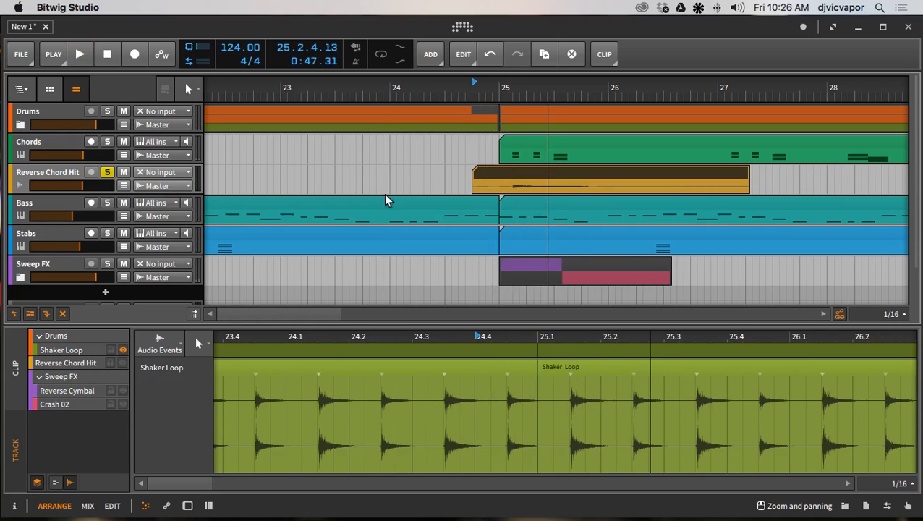
left_click(492, 176)
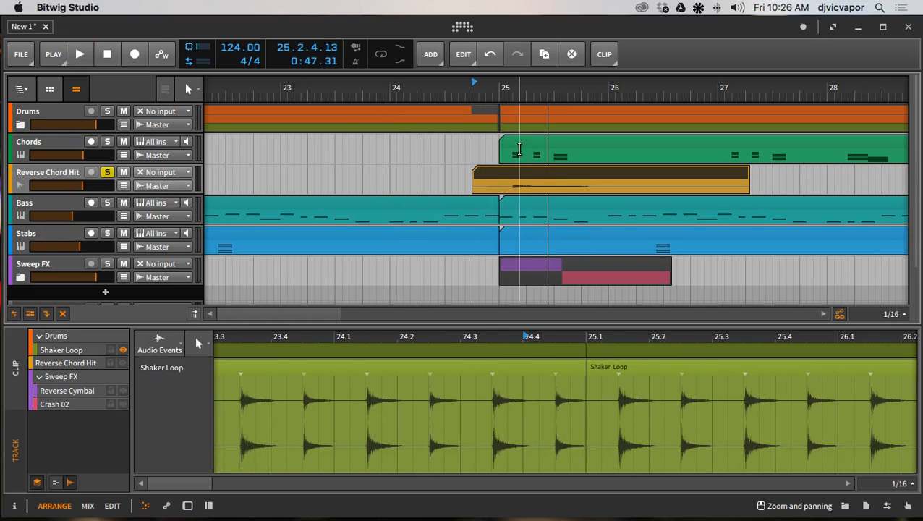
left_click(518, 150)
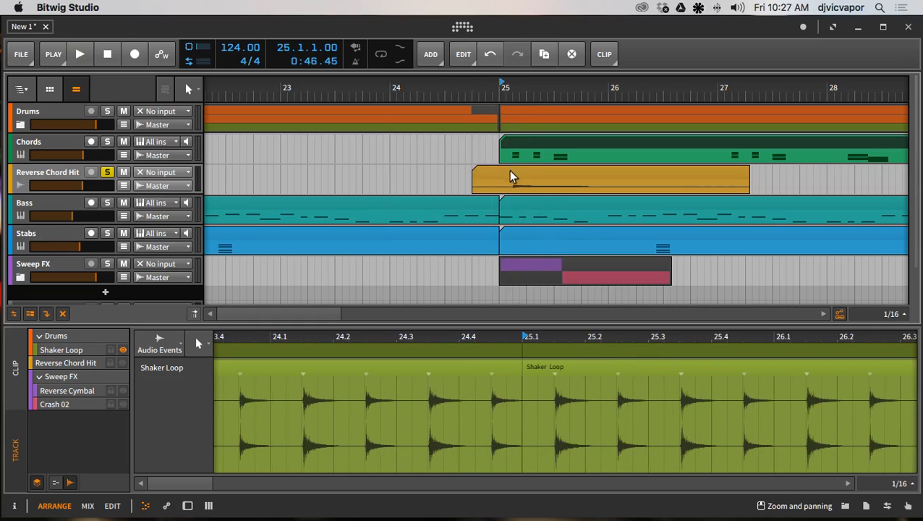
left_click(510, 177)
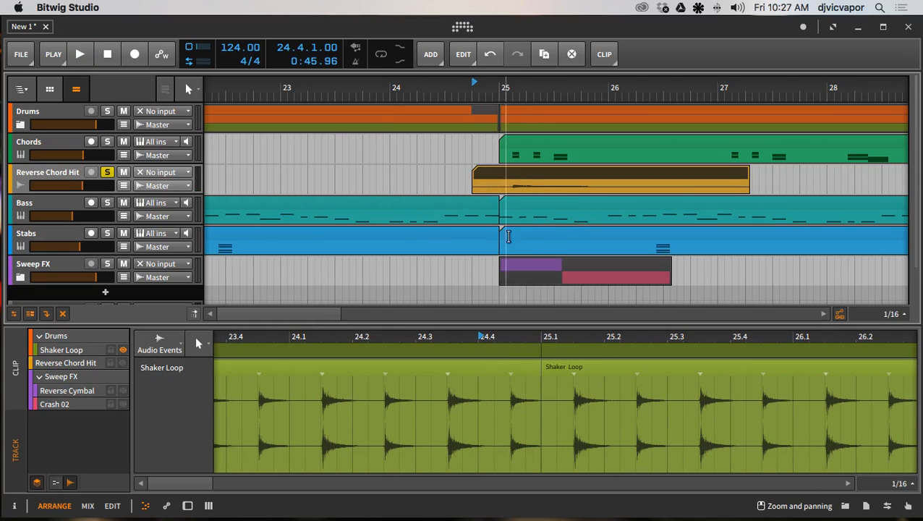
left_click(509, 235)
left_click(515, 207)
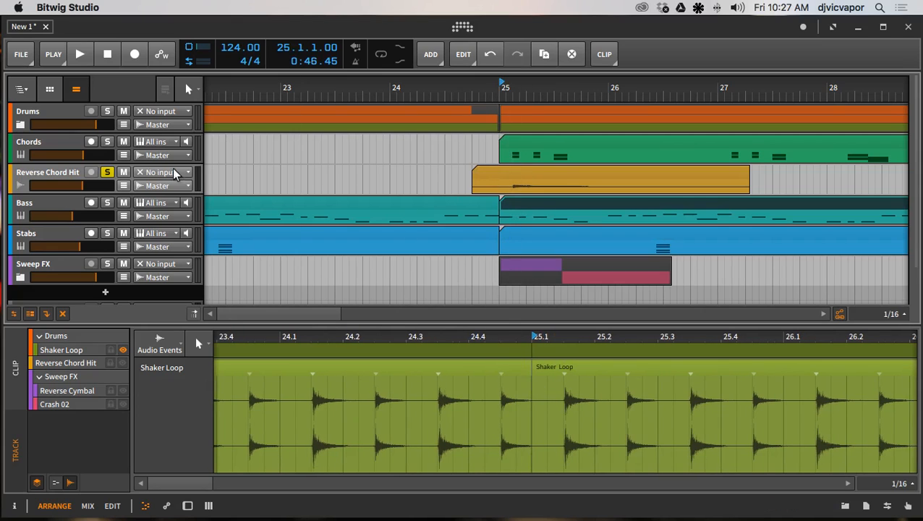
left_click(70, 175)
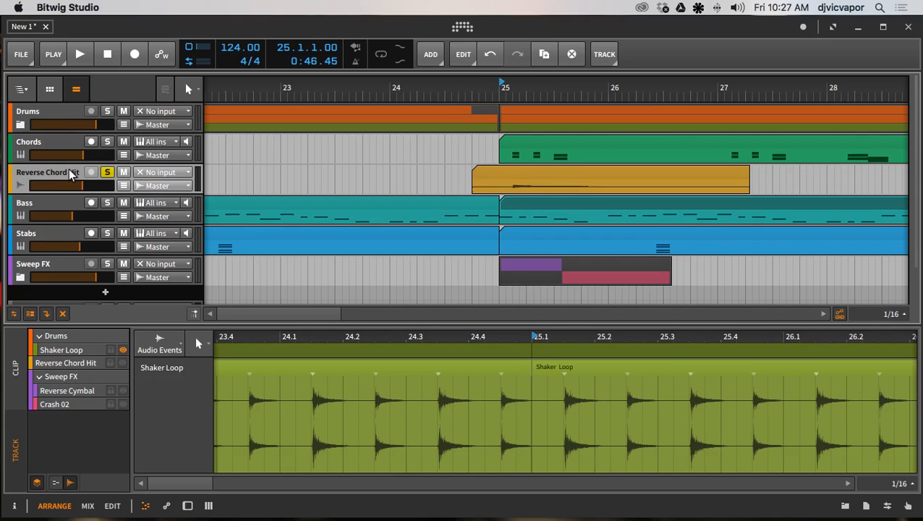
left_click(543, 179)
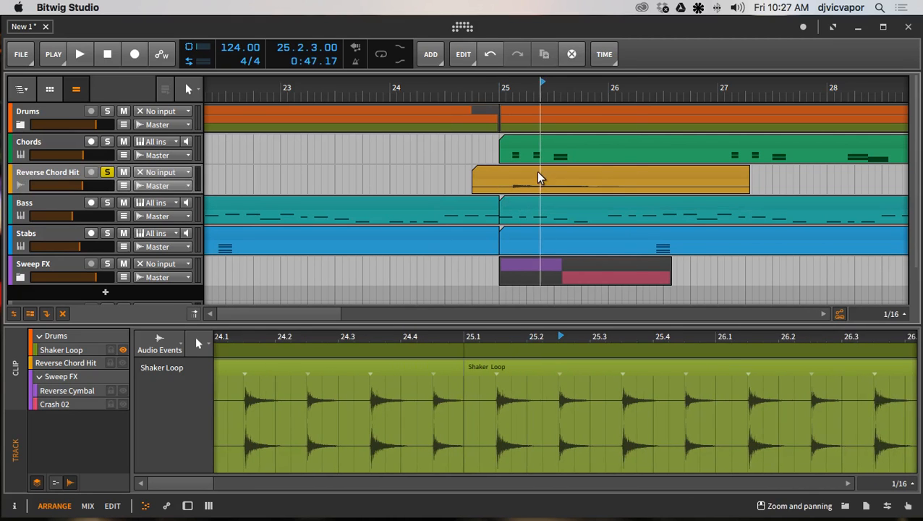
Reverse the Reverse Chord Hit clip and move it about two bars earlier so its swell peaks just before bar 25.
left_click(539, 176)
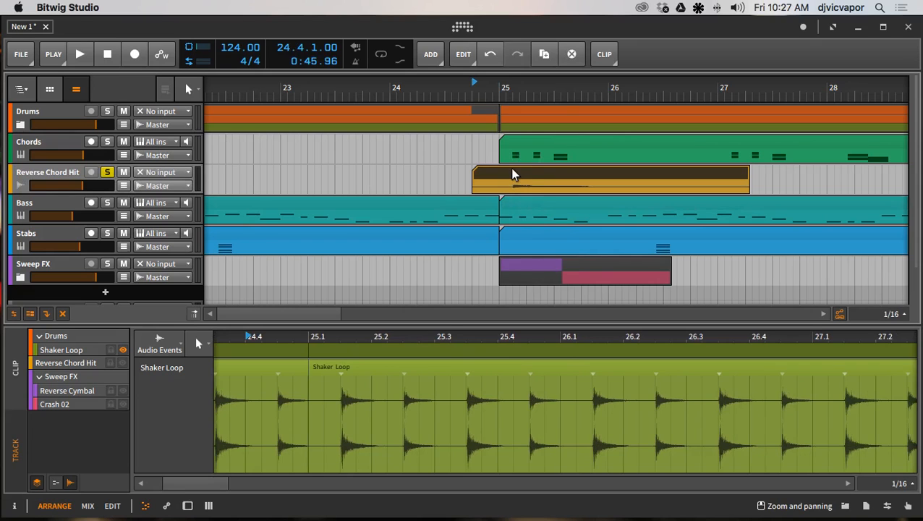
left_click(601, 56)
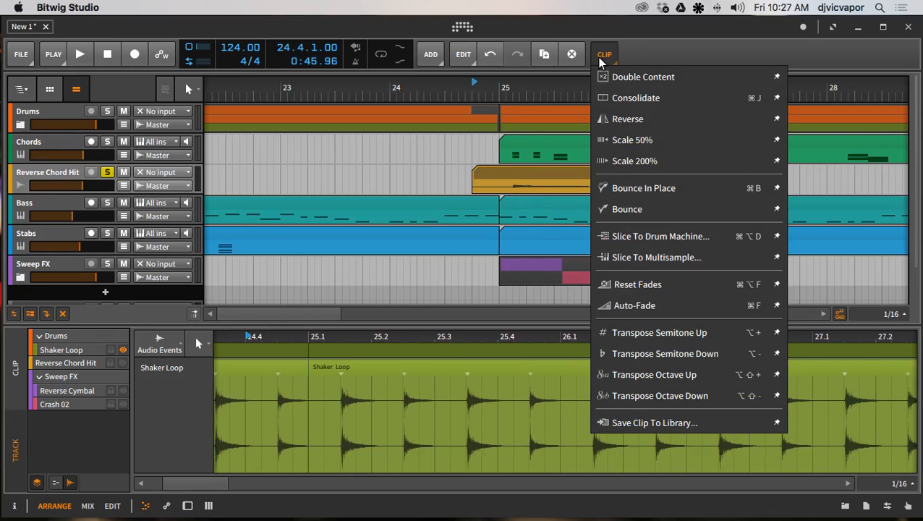
left_click(625, 119)
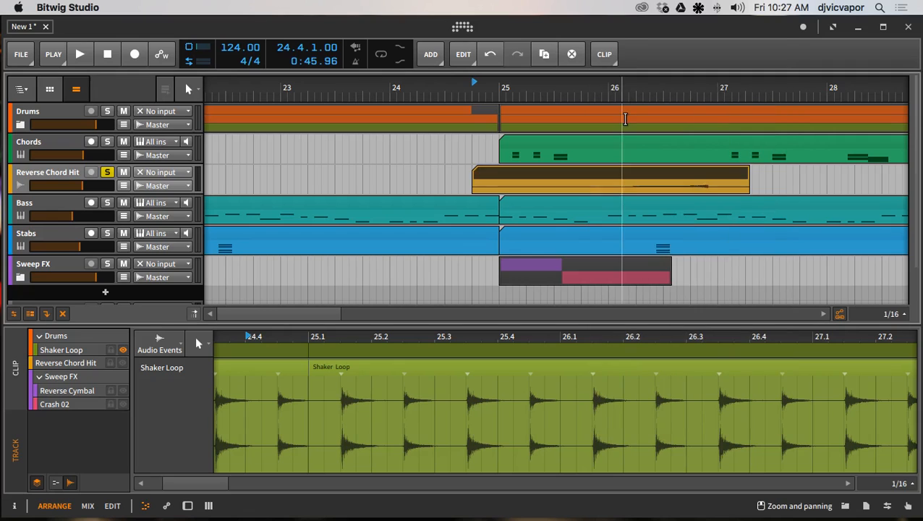
left_click_drag(606, 179, 399, 193)
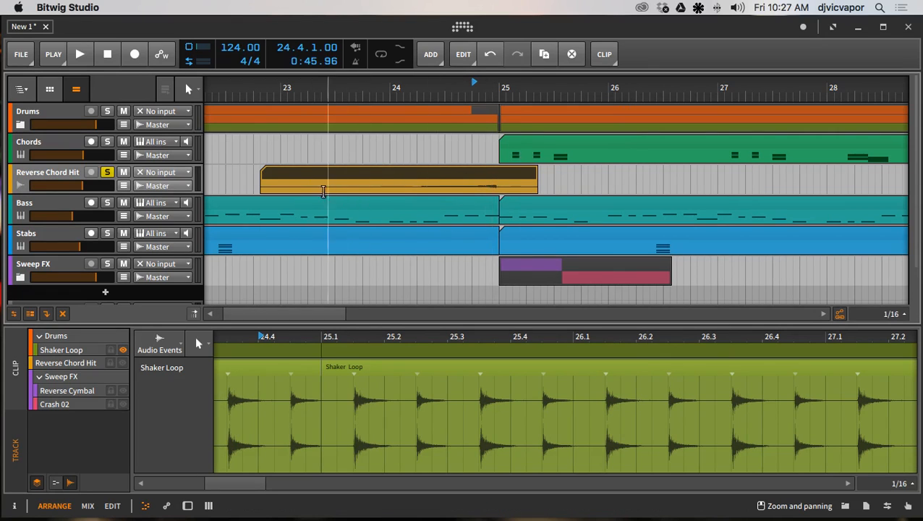
Play the soloed reversed chord from 23.2.3 into bar 25 to check its timing.
left_click(321, 85)
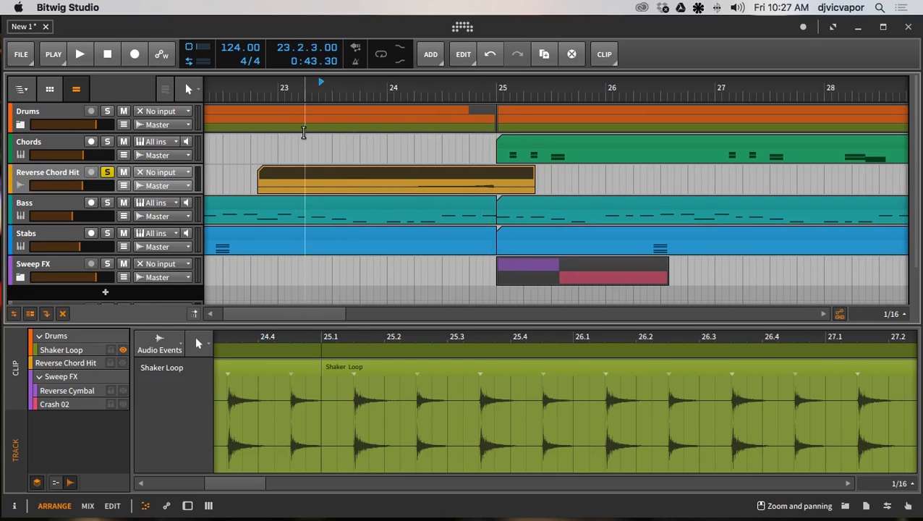
key("space")
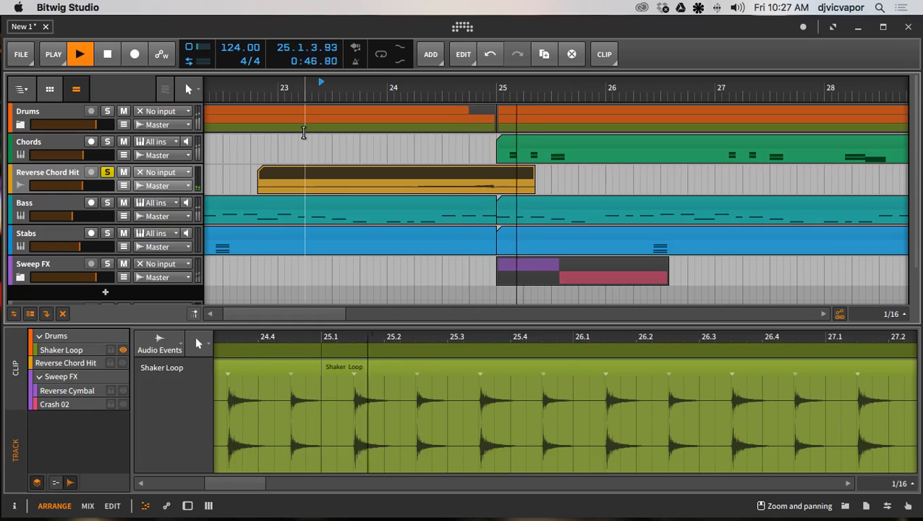
key("space")
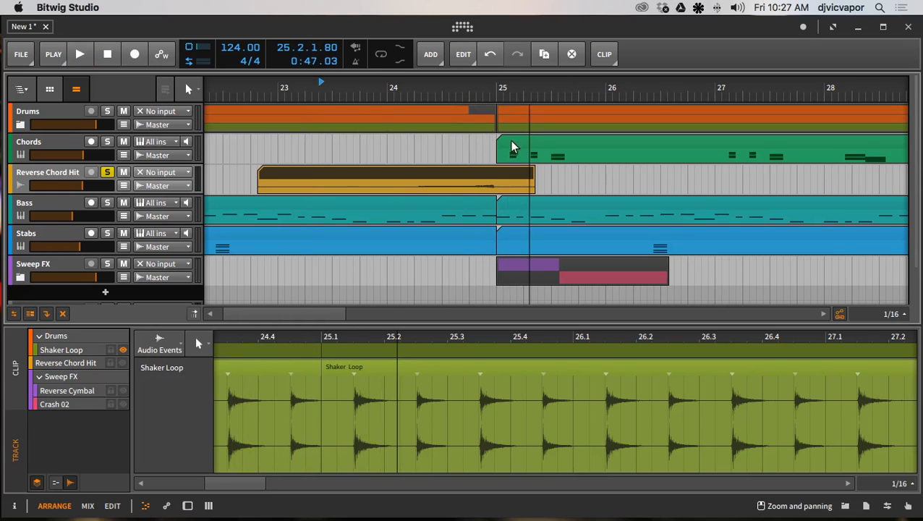
Trim the end of the Reverse Chord Hit clip to just past 25.1 and shift the clip later so it ends around 25.1.3.
left_click_drag(493, 84, 463, 192)
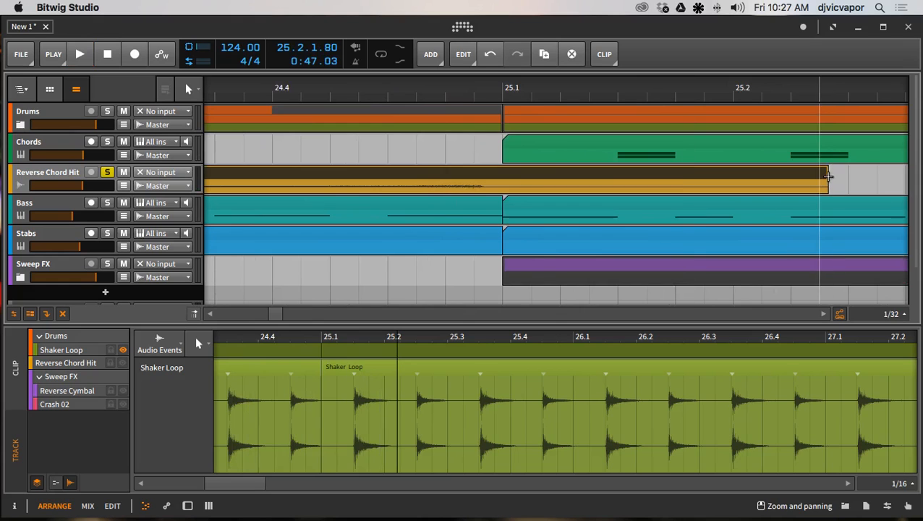
left_click_drag(827, 180, 505, 179)
left_click_drag(478, 90, 685, 189)
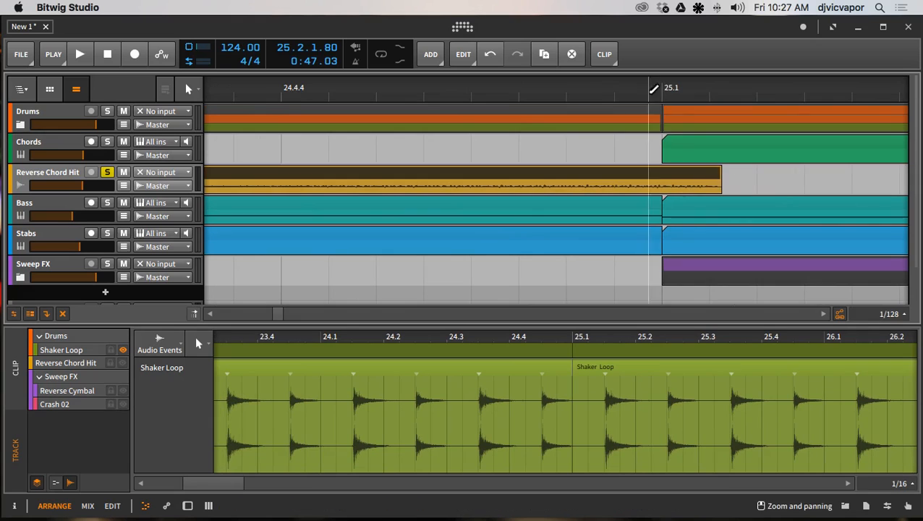
left_click_drag(642, 88, 442, 87)
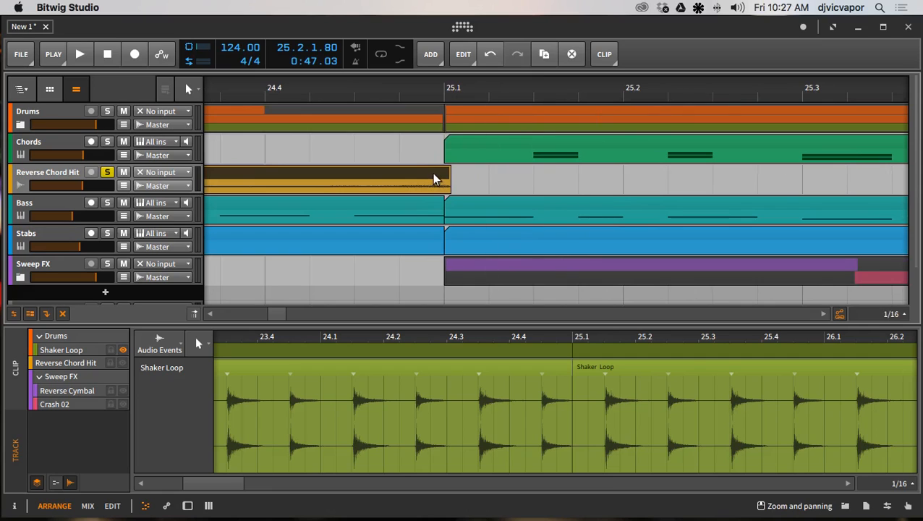
left_click_drag(434, 178, 516, 180)
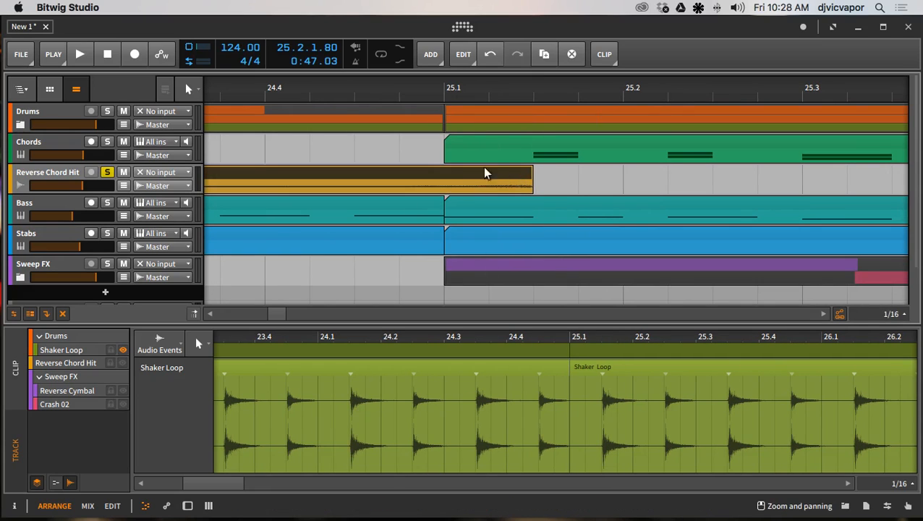
left_click_drag(463, 85, 491, 211)
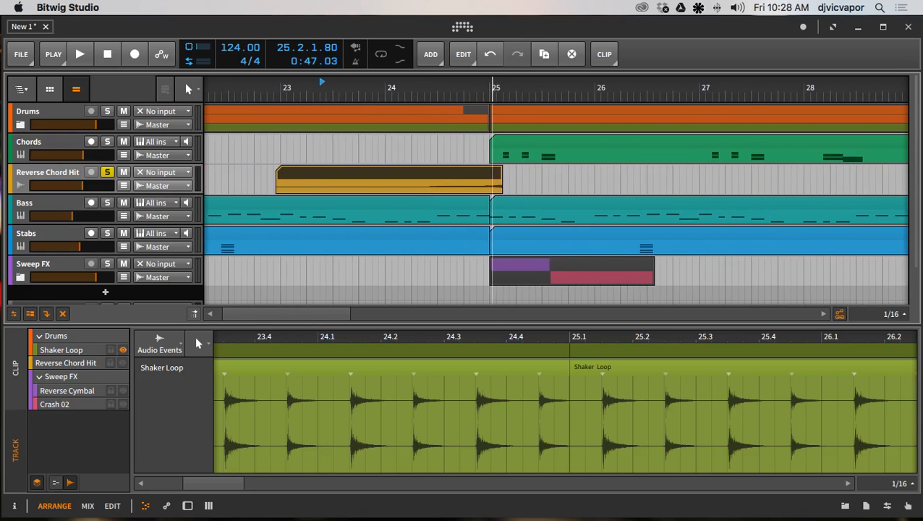
Audition the reversed chord into bar 25 with the Chords track also soloed, and raise the Reverse Chord Hit track's volume.
left_click(107, 142)
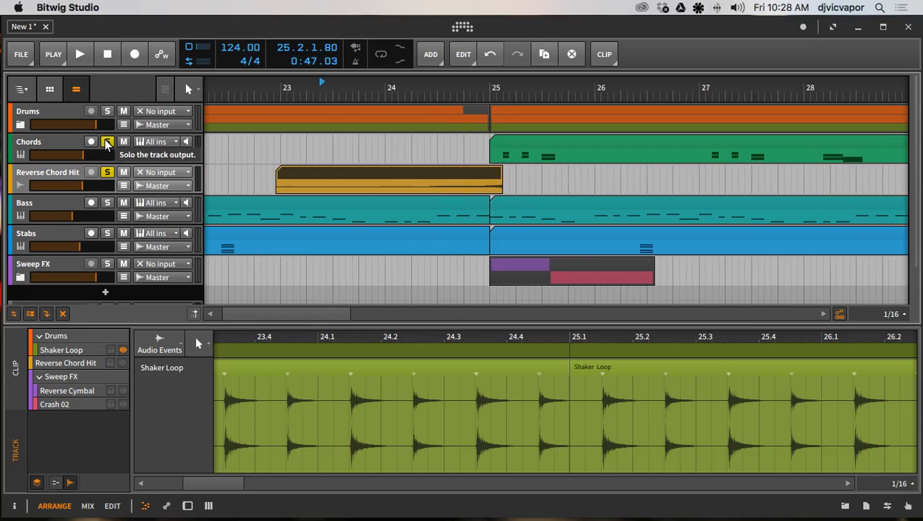
key("space")
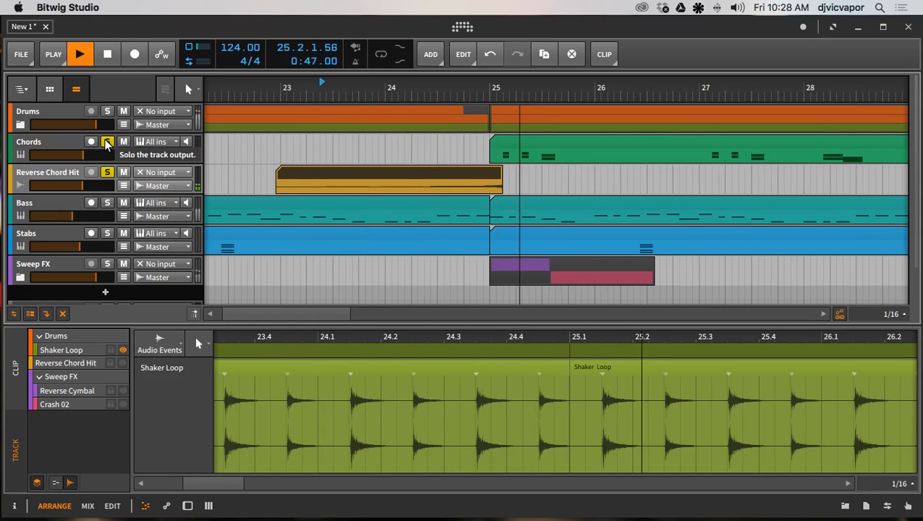
key("space")
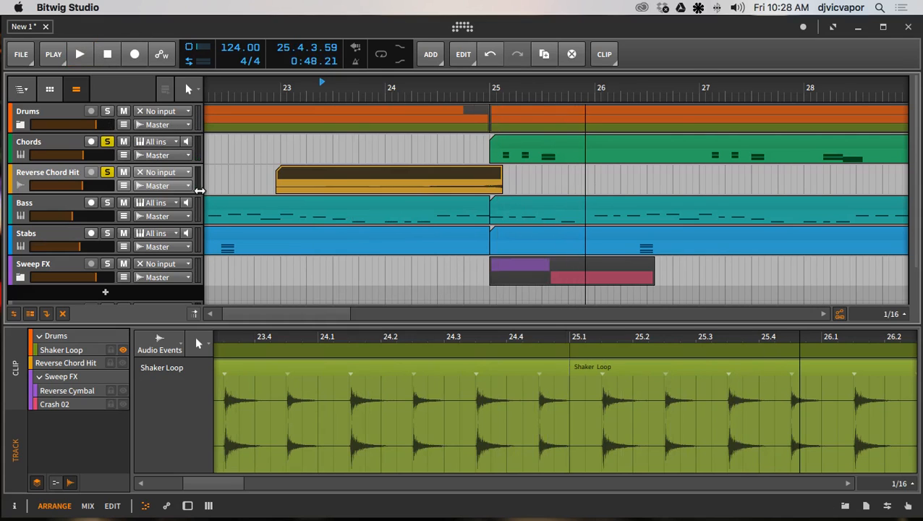
left_click_drag(80, 187, 92, 187)
key("space")
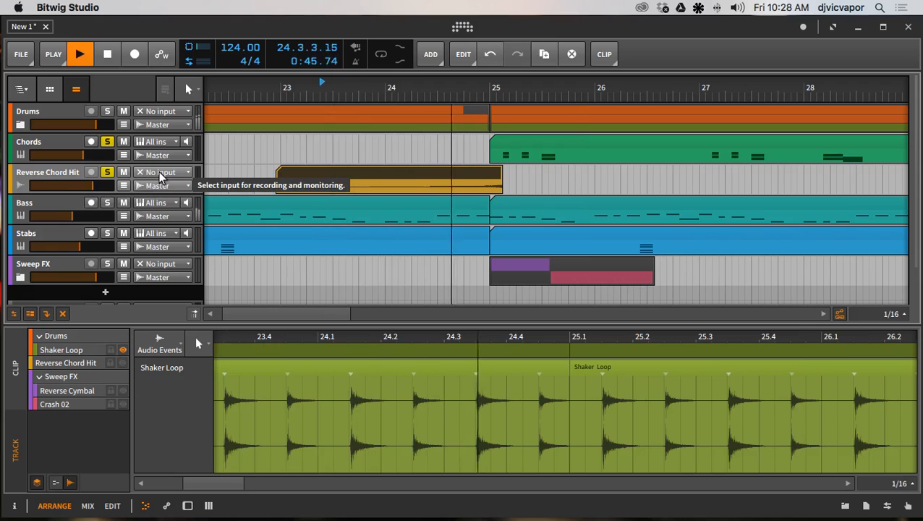
key("space")
key("space")
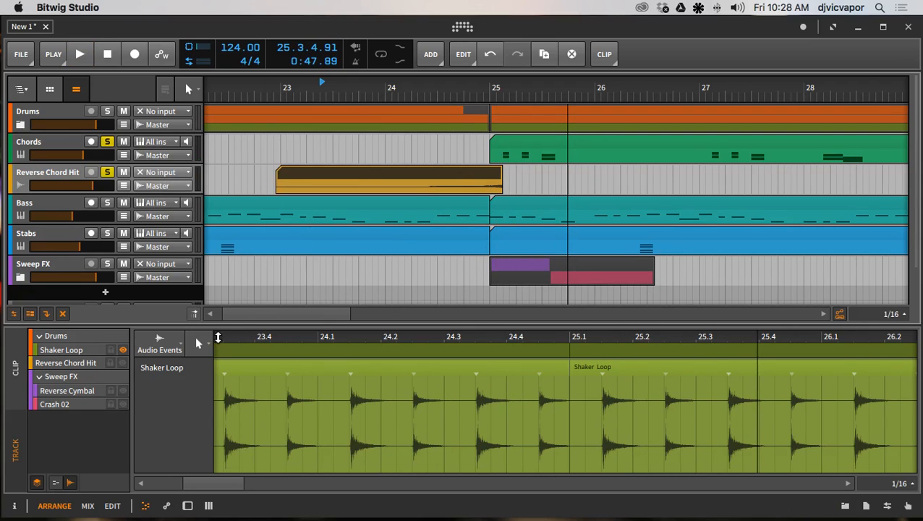
Show the Reverse Chord Hit audio event in the clip editor and raise its gain to about +4 dB.
left_click(80, 367)
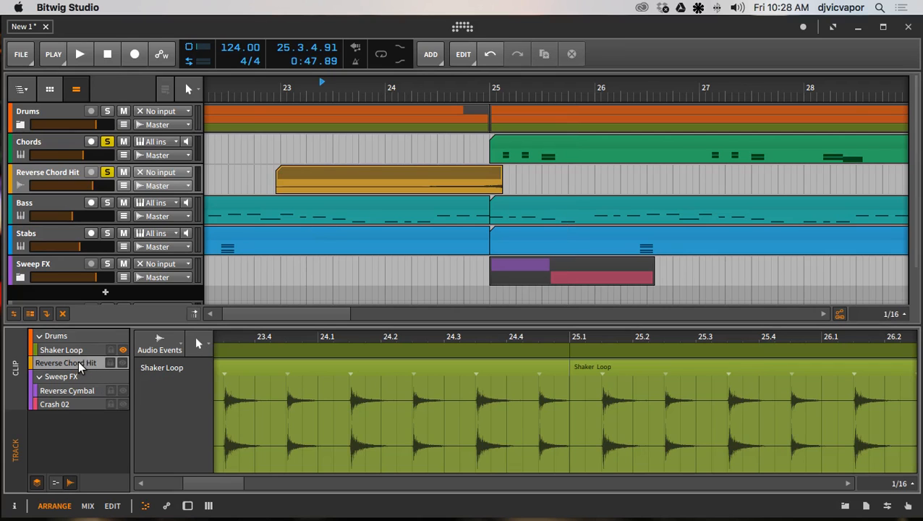
left_click(122, 363)
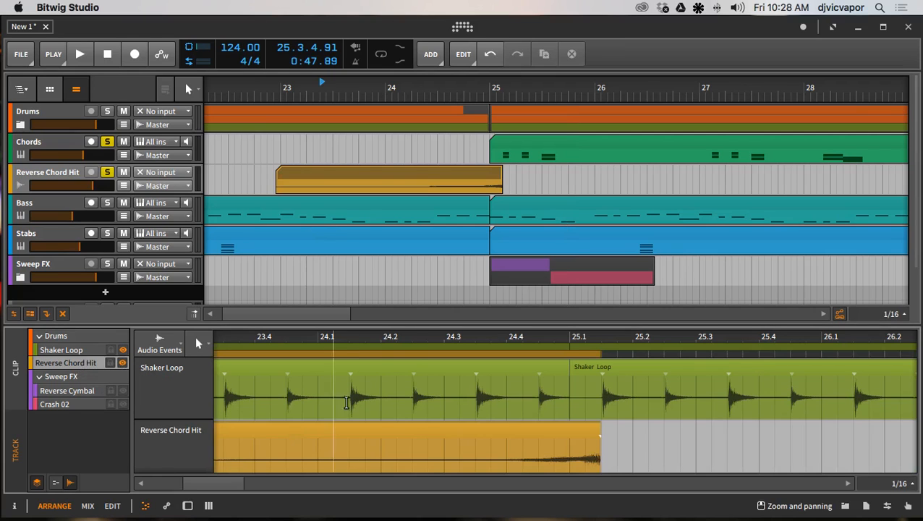
left_click_drag(415, 326, 420, 216)
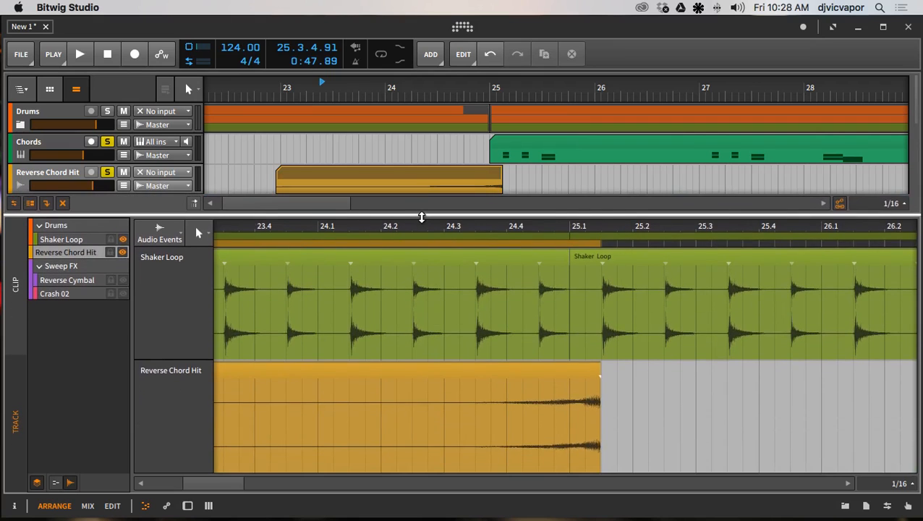
left_click(460, 372)
left_click(17, 506)
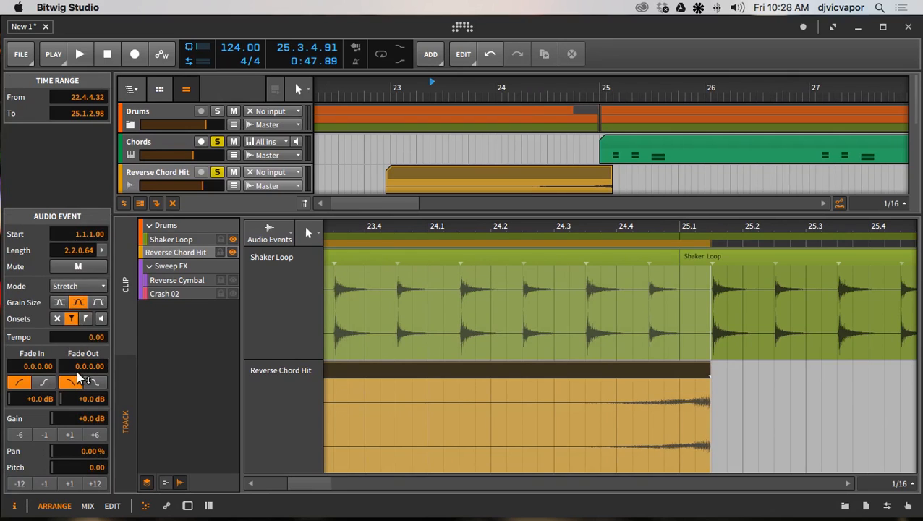
left_click_drag(85, 414, 84, 414)
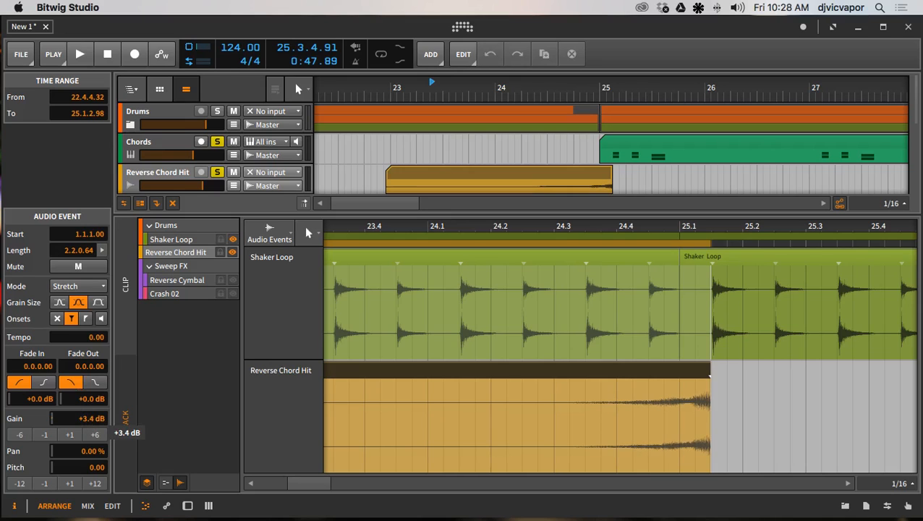
left_click_drag(85, 413, 92, 421)
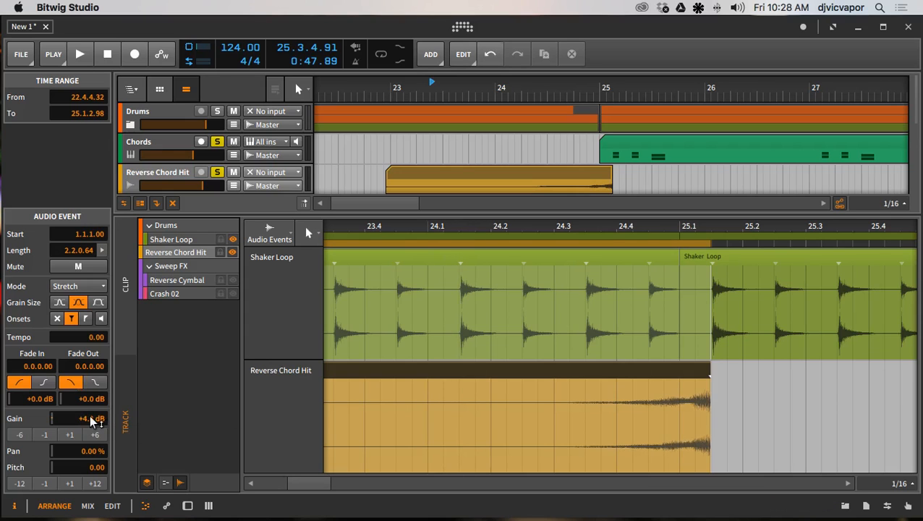
left_click(13, 506)
Shrink the clip editor and play the boosted reversed chord into the soloed Chords at bar 25.
left_click_drag(282, 216, 265, 361)
key("space")
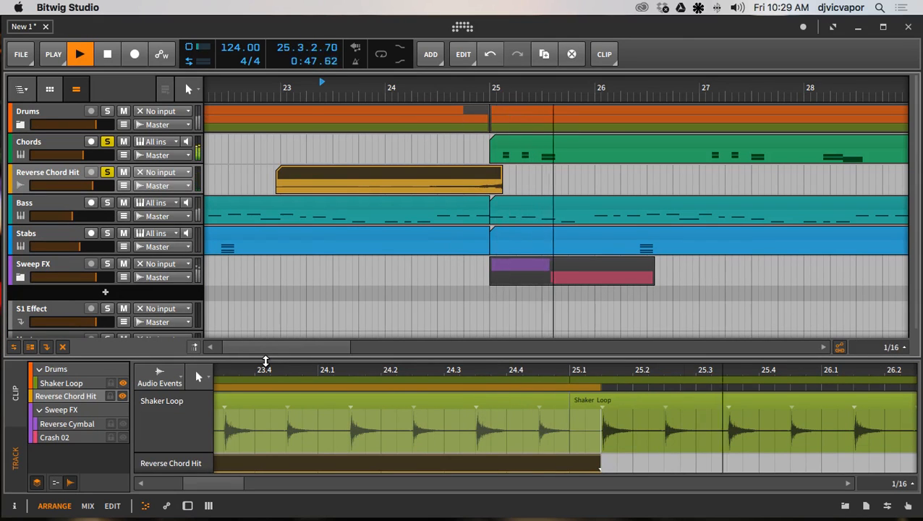
key("space")
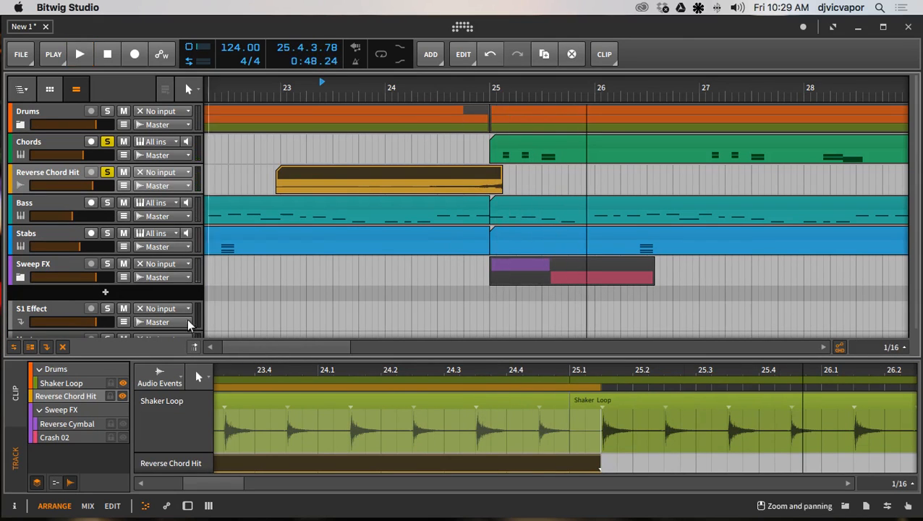
Close the clip editor and move the Sweep FX clip near bar 25 about two beats earlier so its crash lands on bar 25.
left_click_drag(280, 359, 282, 461)
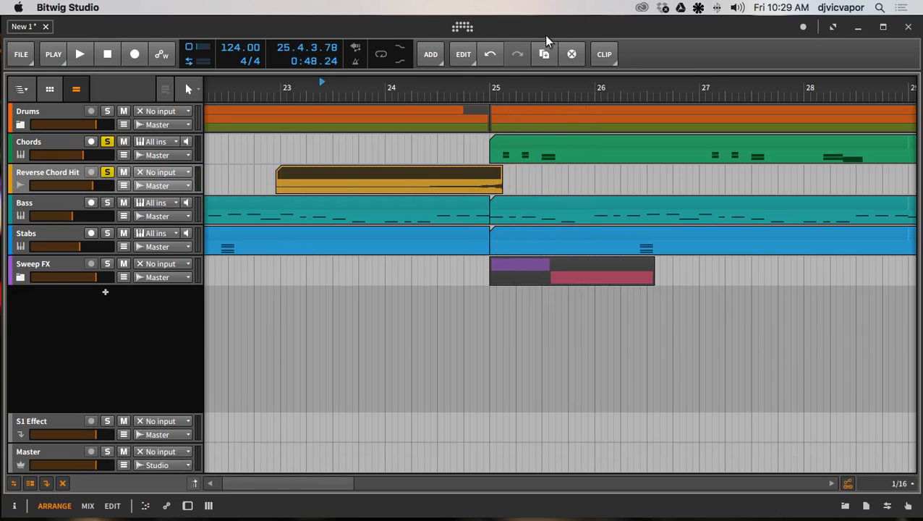
left_click_drag(483, 82, 475, 9)
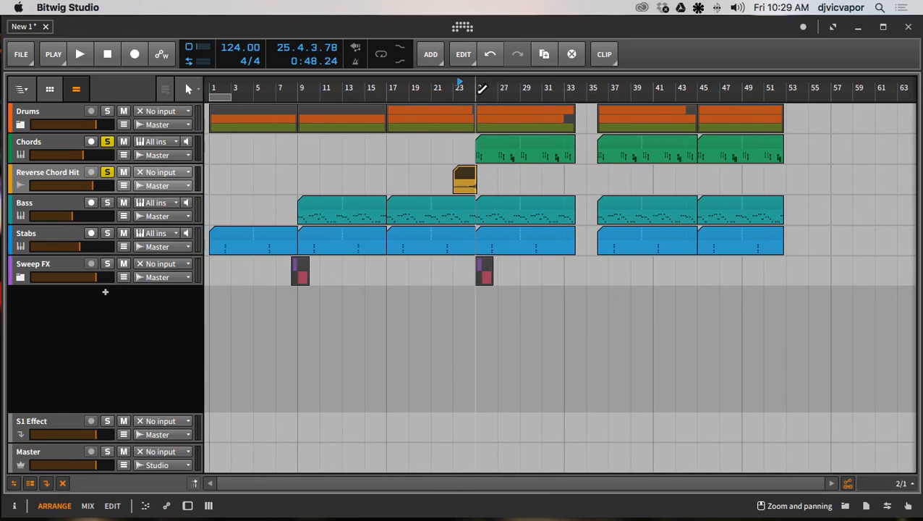
left_click_drag(485, 83, 472, 162)
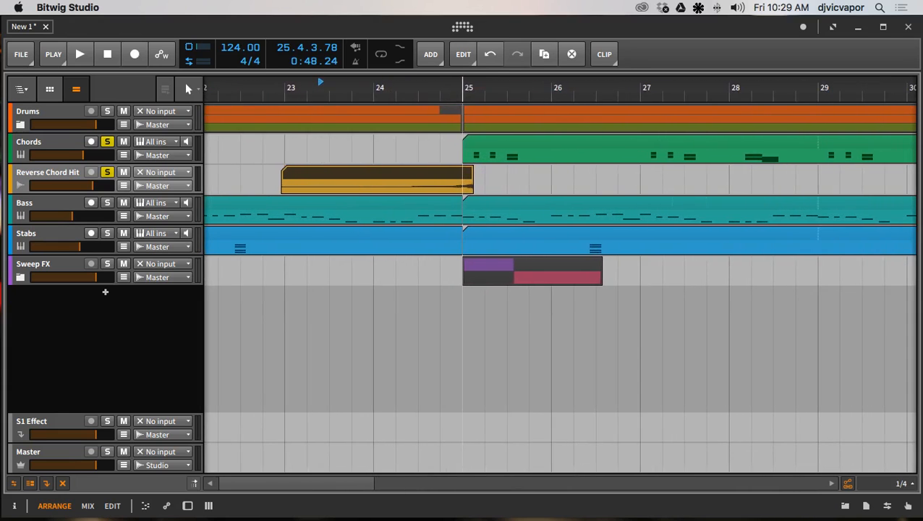
left_click_drag(512, 265, 469, 267)
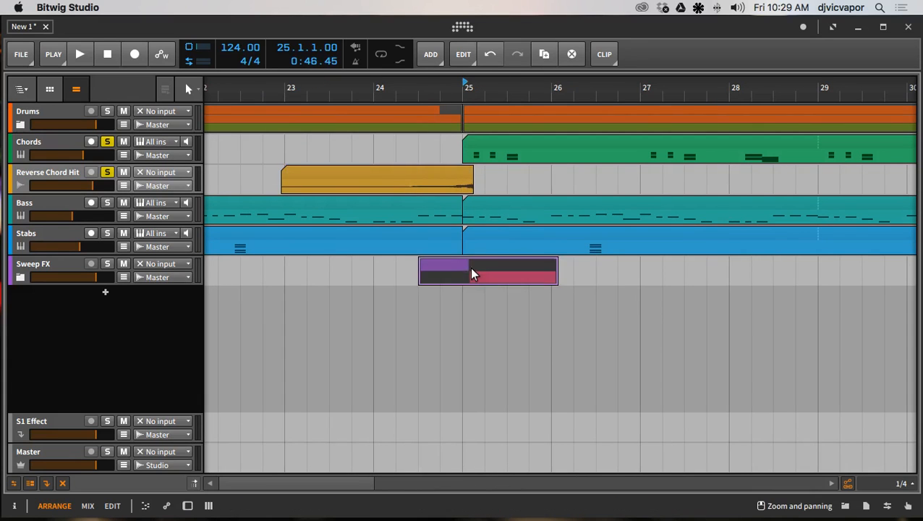
left_click_drag(469, 87, 452, 268)
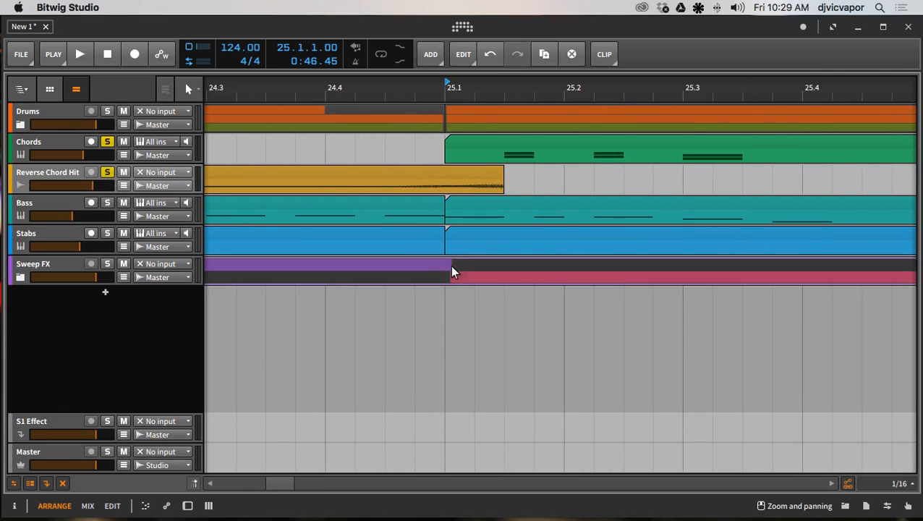
mouse_move(439, 85)
left_mouse_down()
mouse_move(382, 225)
mouse_move(415, 111)
mouse_move(416, 86)
mouse_move(406, 85)
mouse_move(430, 84)
left_mouse_up()
Audition the transition from 24.2 with Sweep FX also soloed, and set the Reverse Chord Hit track's volume to +1.180 dB.
left_click(394, 86)
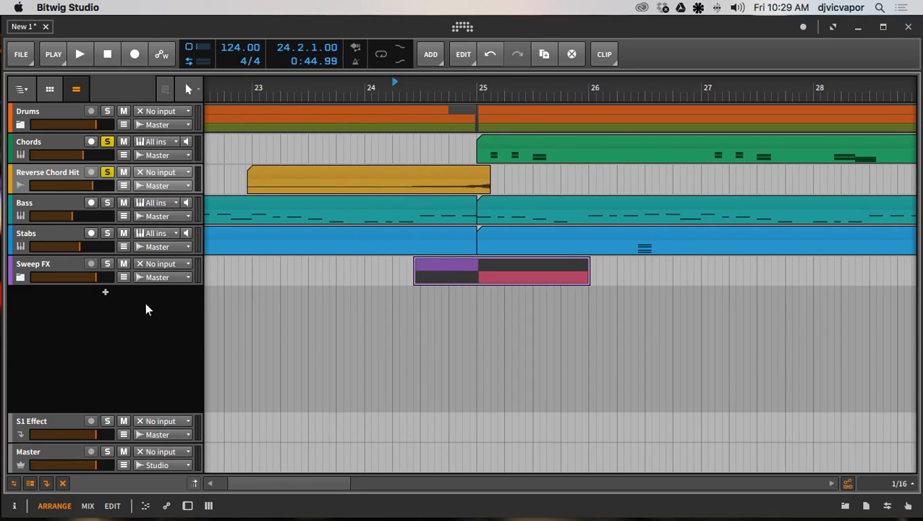
left_click(107, 267)
key("space")
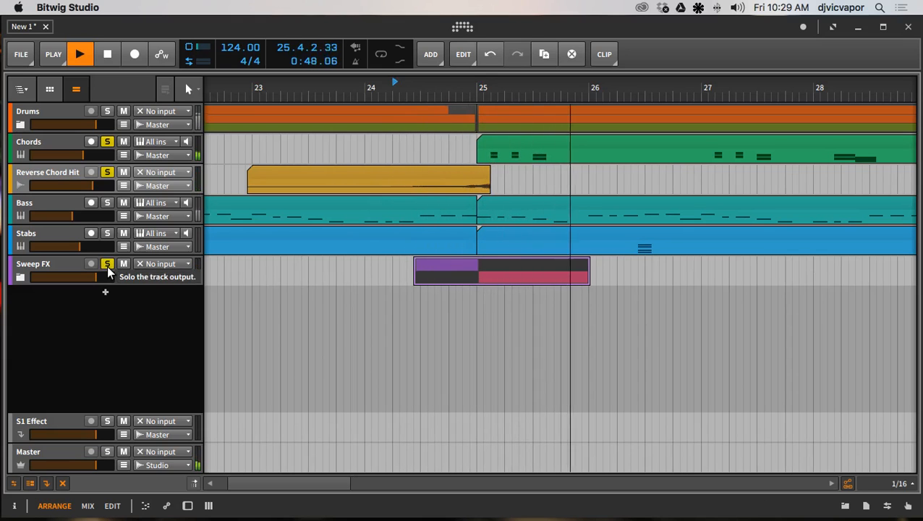
key("space")
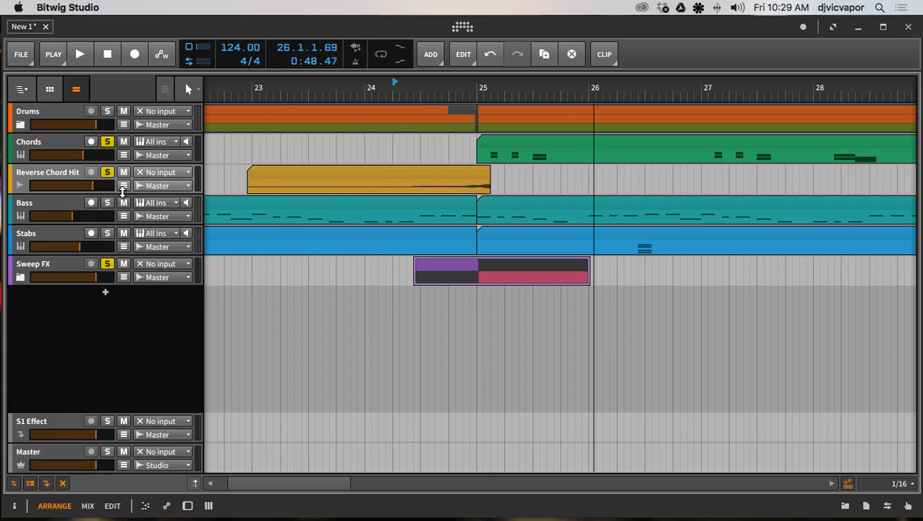
left_click_drag(96, 189, 99, 188)
key("space")
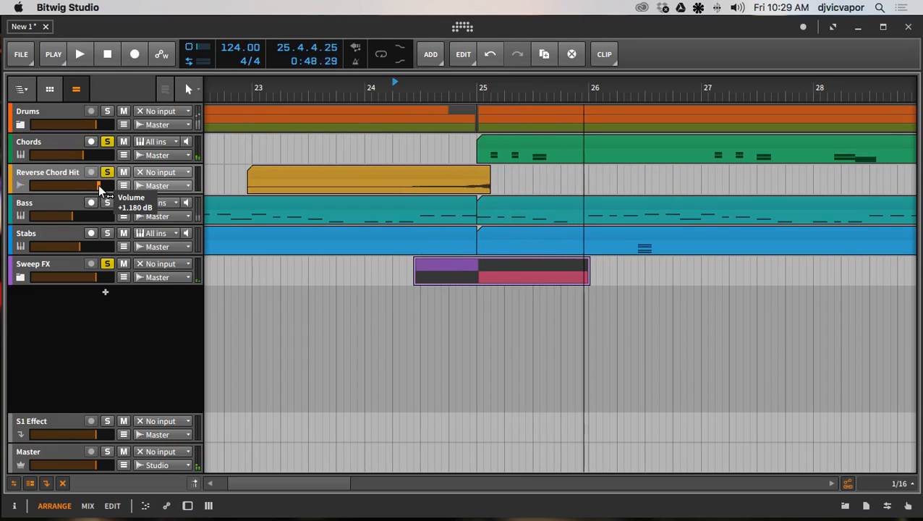
Unsolo Chords, Reverse Chord Hit and Sweep FX, and play the full arrangement from bar 19.
left_click_drag(287, 84, 391, 141)
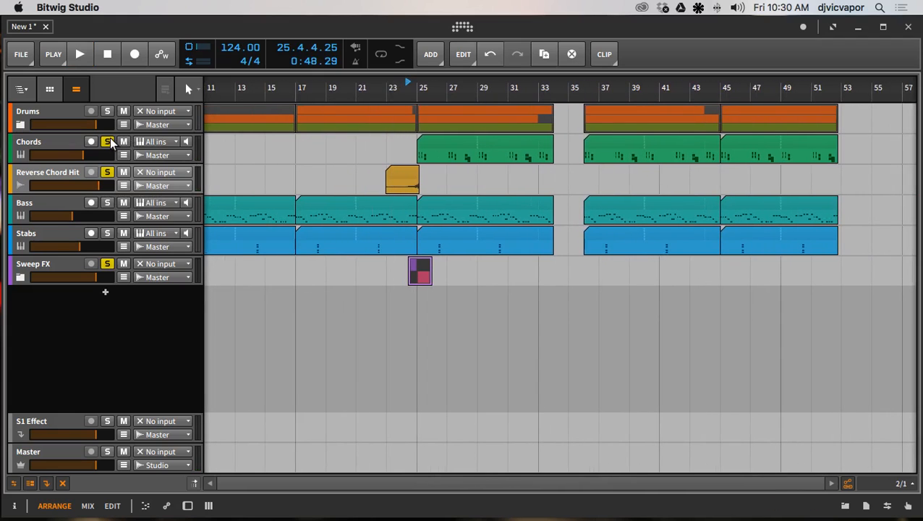
left_click(112, 172)
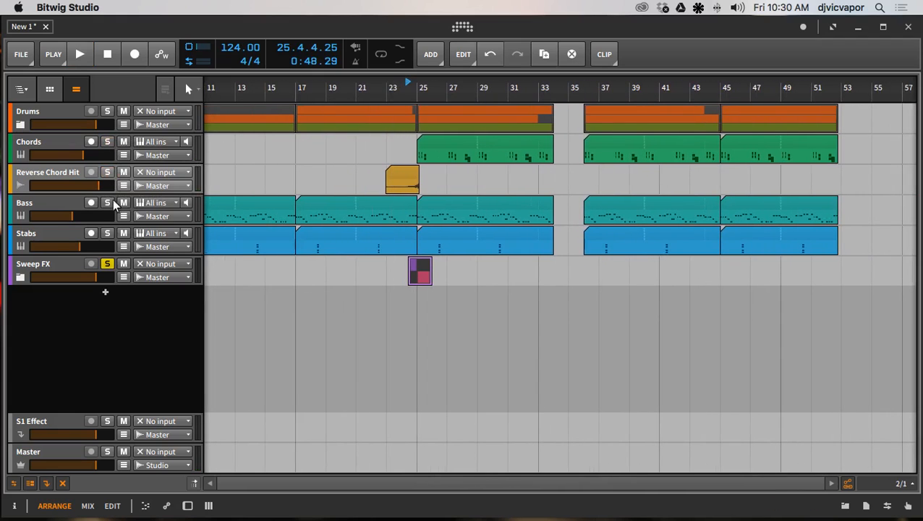
left_click(108, 264)
left_click(336, 87)
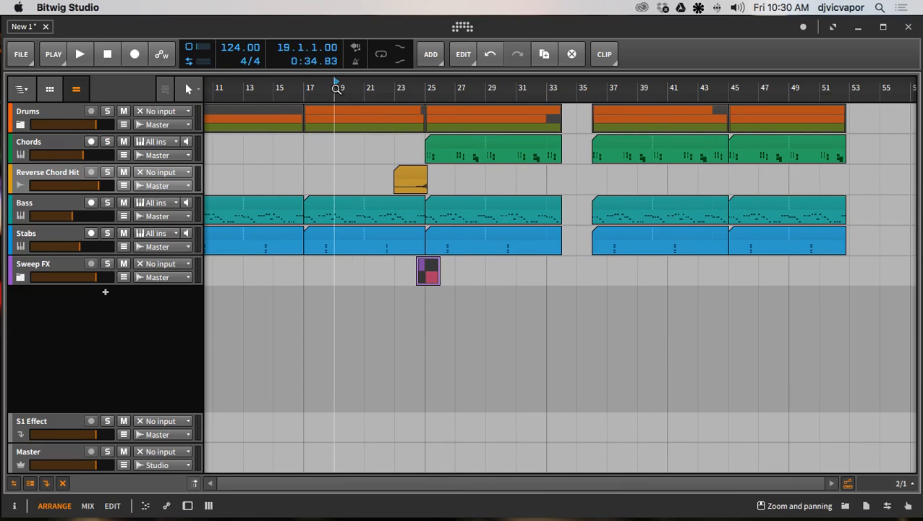
key("space")
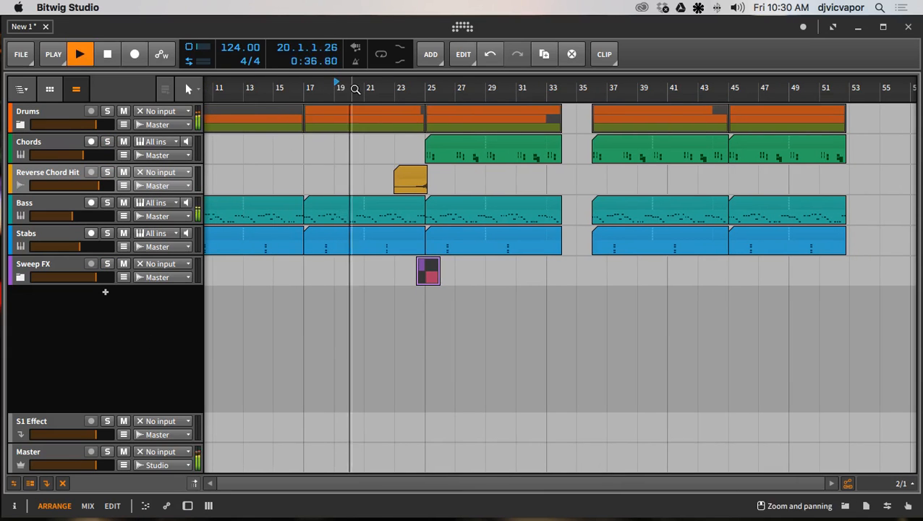
Lower the Reverse Chord Hit track's volume slightly and play through the transition into bar 25.
left_click_drag(357, 80, 286, 196)
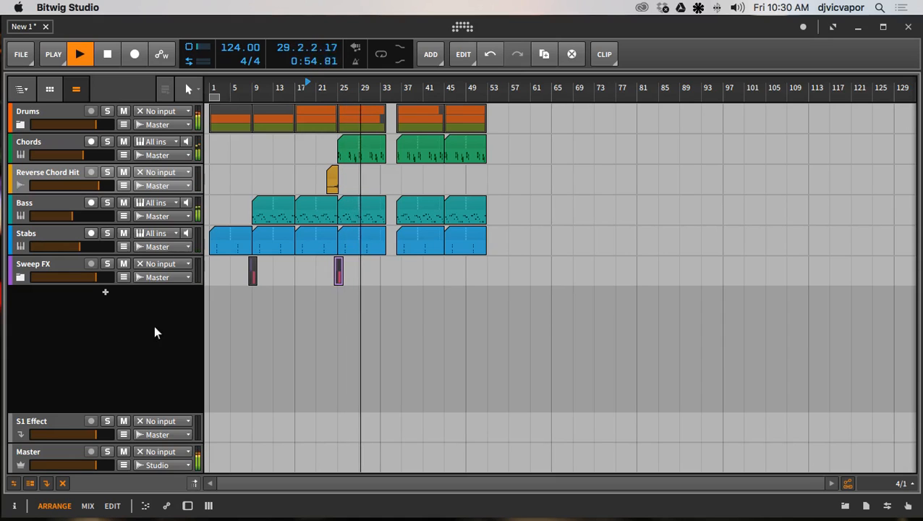
key("space")
left_click_drag(97, 186, 92, 184)
key("space")
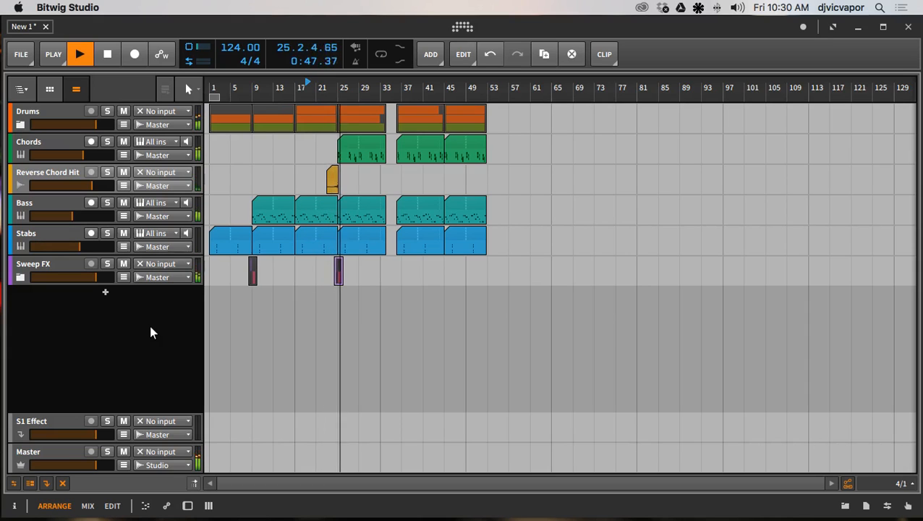
key("space")
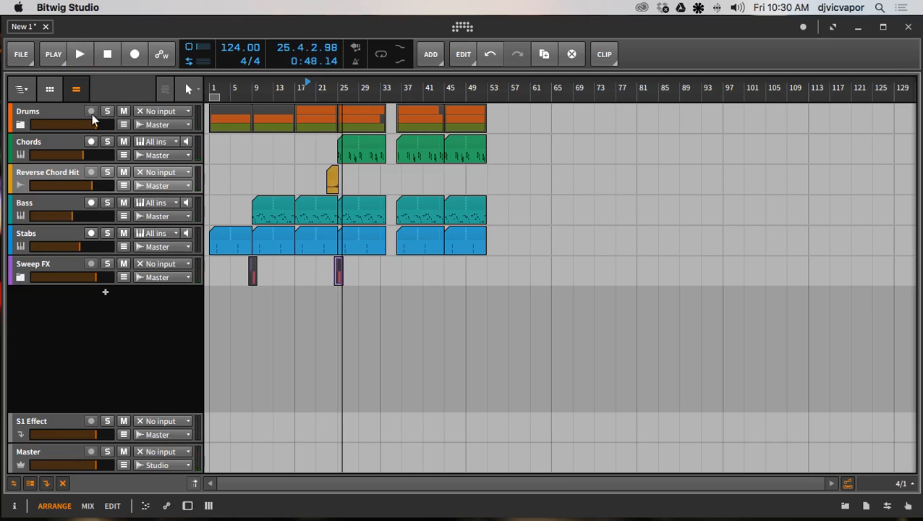
Expand the Drums group and select the Clap track's time range from beat 24.4 to bar 25.
left_click(20, 124)
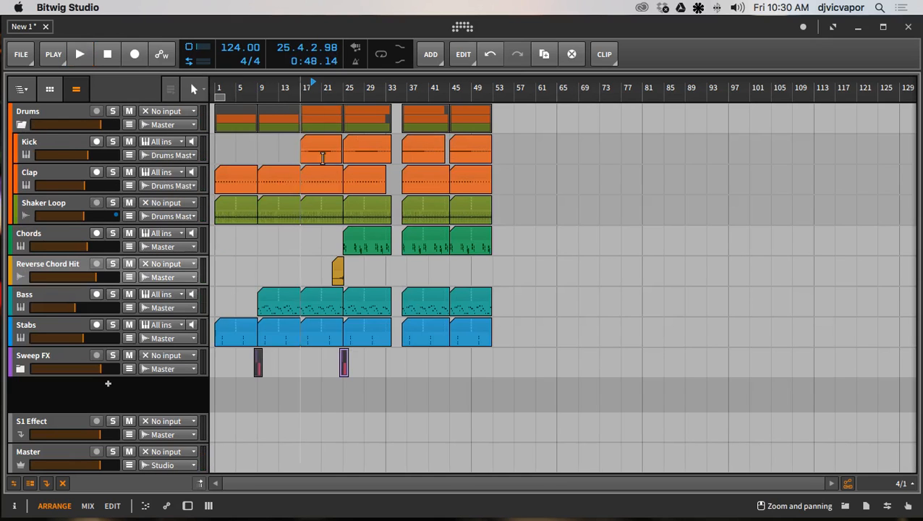
left_click_drag(343, 88, 521, 286)
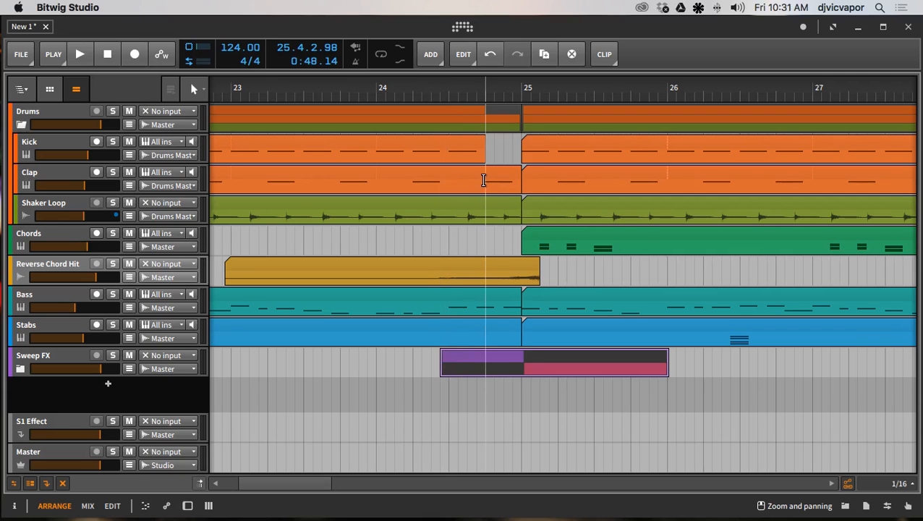
left_click_drag(483, 181, 518, 186)
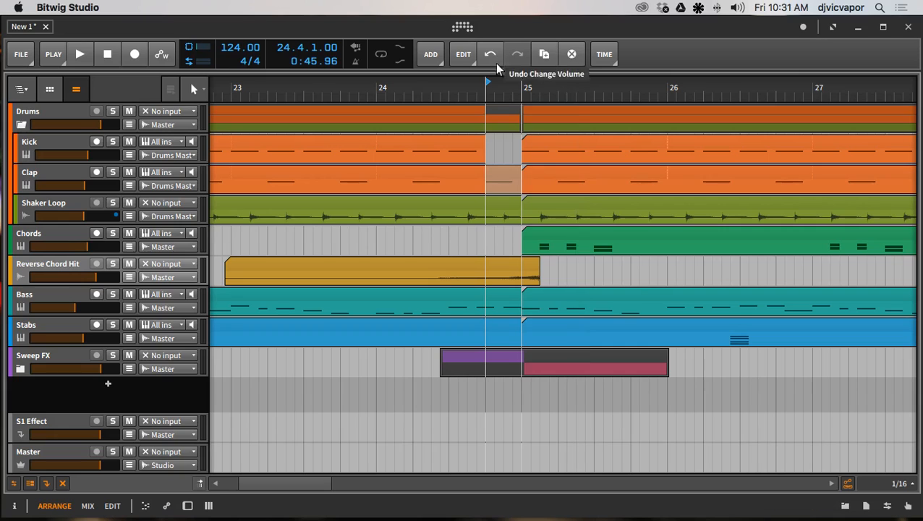
left_click(463, 55)
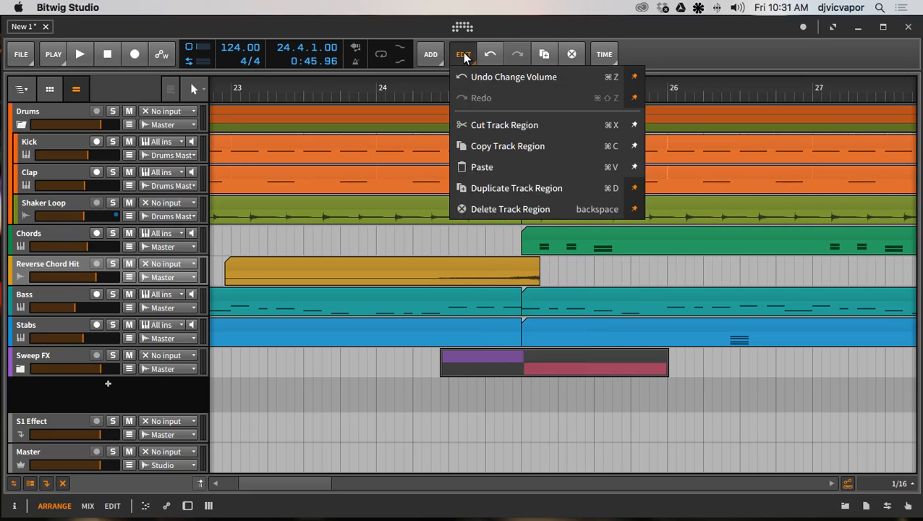
left_click(646, 55)
Split the Clap clip with the Knife Tool at beats 24.4 and 24.3, just before bar 25.
left_click(196, 89)
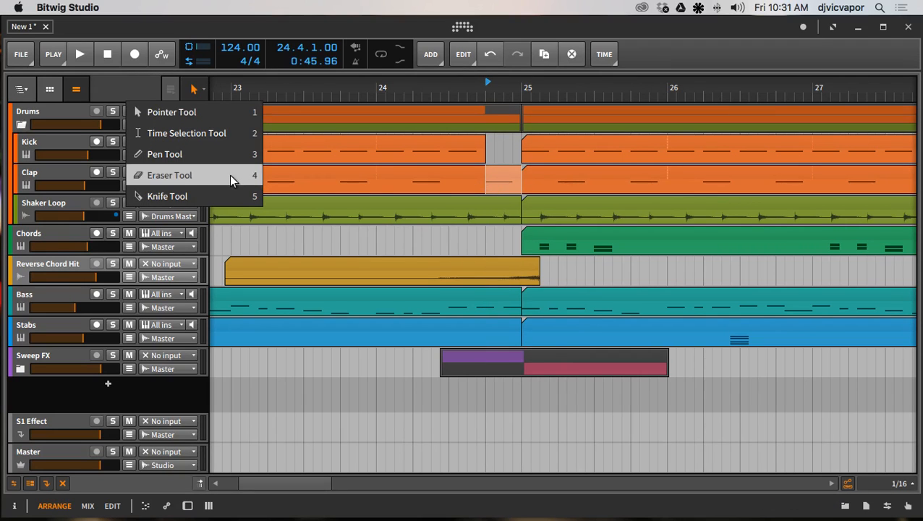
left_click(219, 192)
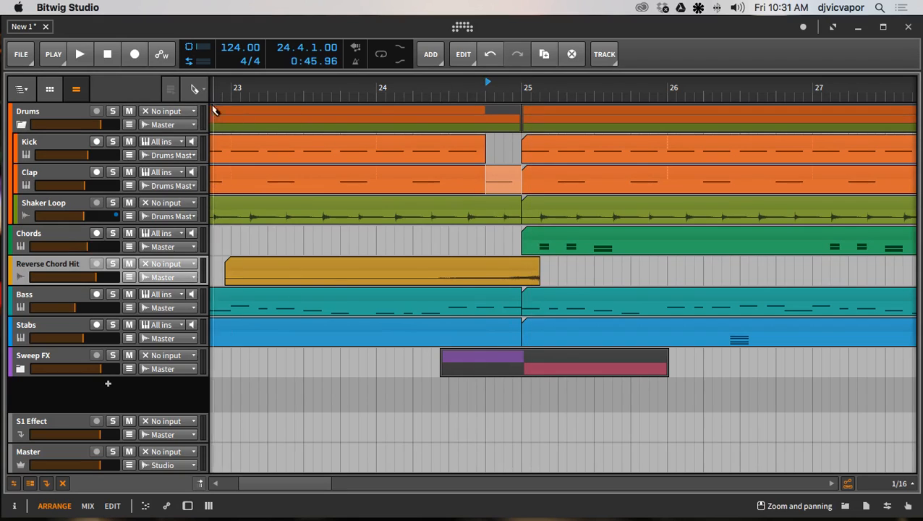
left_click(533, 90)
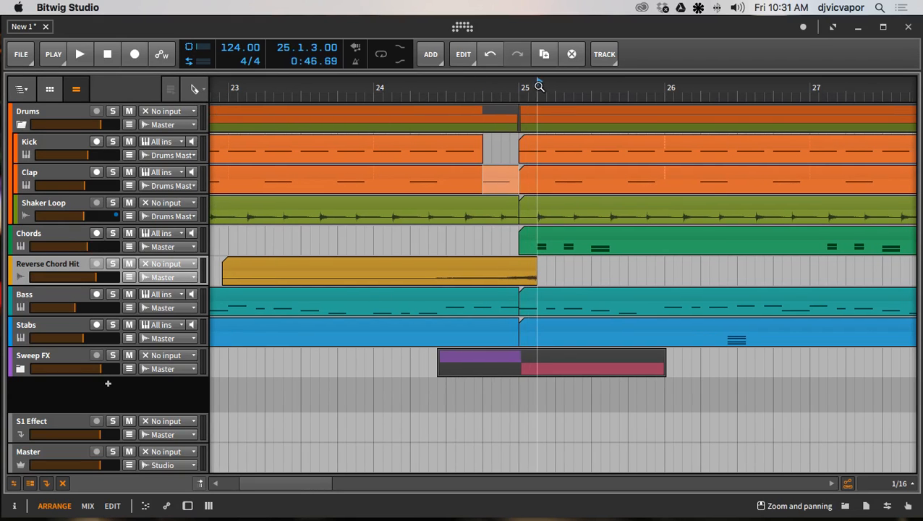
left_click(499, 151)
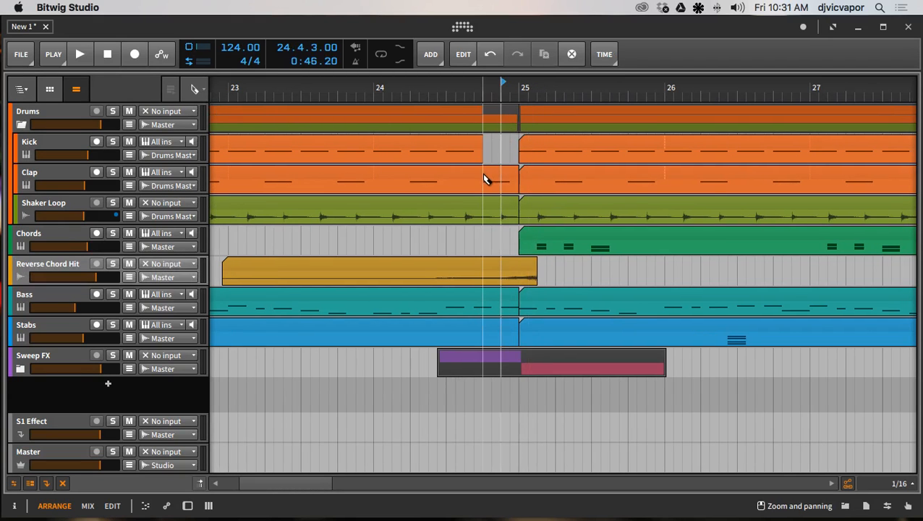
left_click(486, 178)
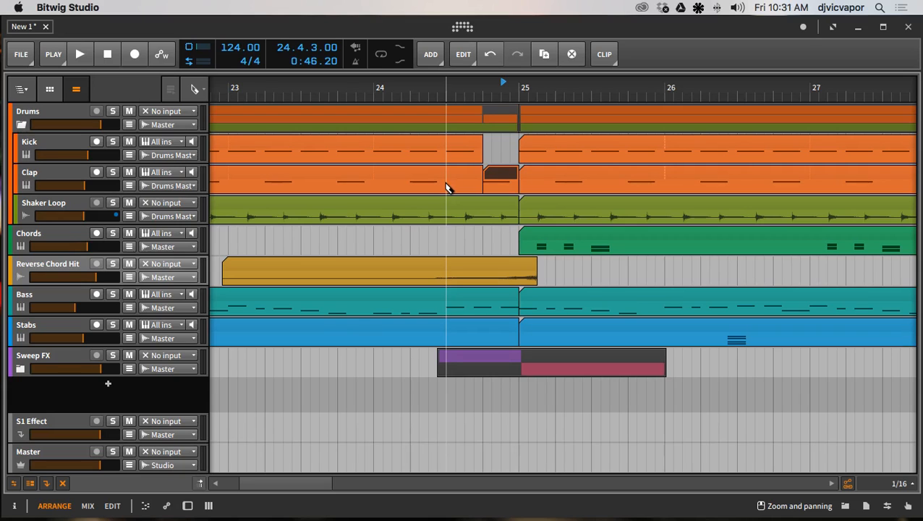
left_click(445, 182)
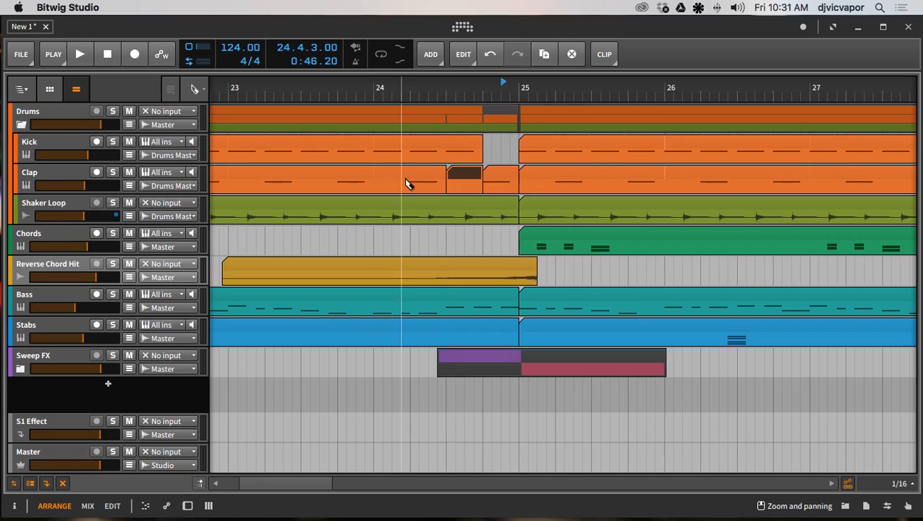
Switch to the Pointer Tool and delete the Clap piece between beats 24.3 and 24.4.
left_click(202, 90)
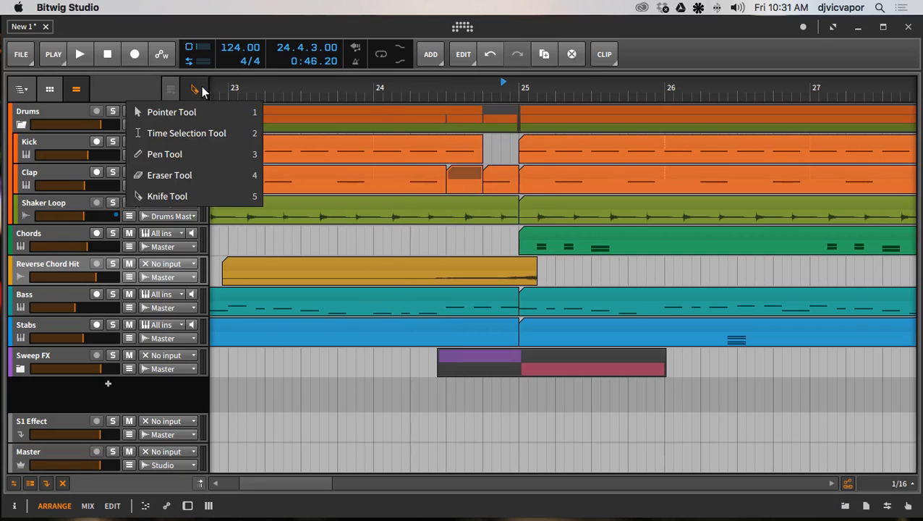
left_click(200, 110)
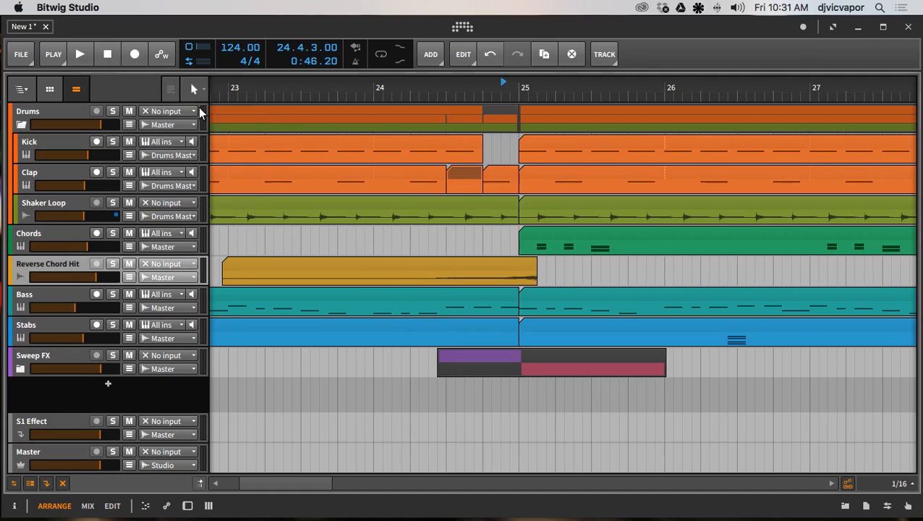
left_click(465, 177)
key("Delete")
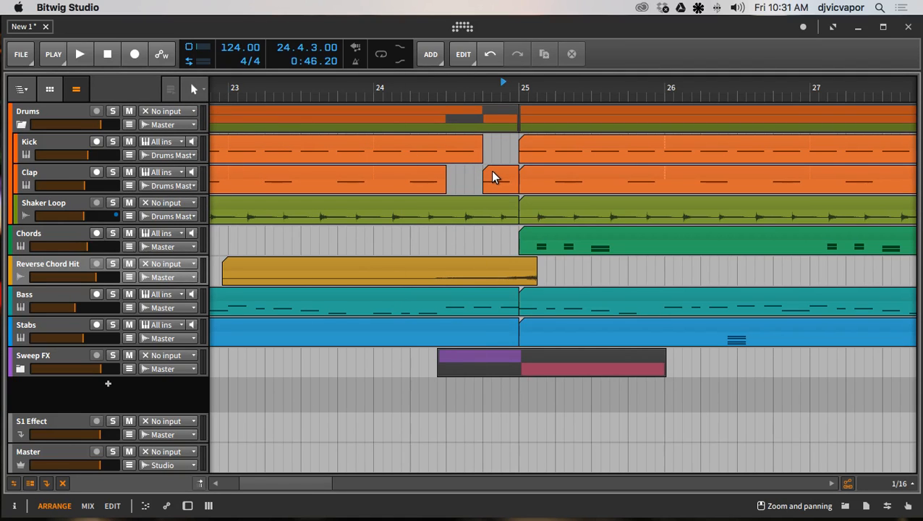
Copy the Clap piece at beat 24.4 into the gap at beat 24.3.
left_click_drag(491, 172, 457, 174)
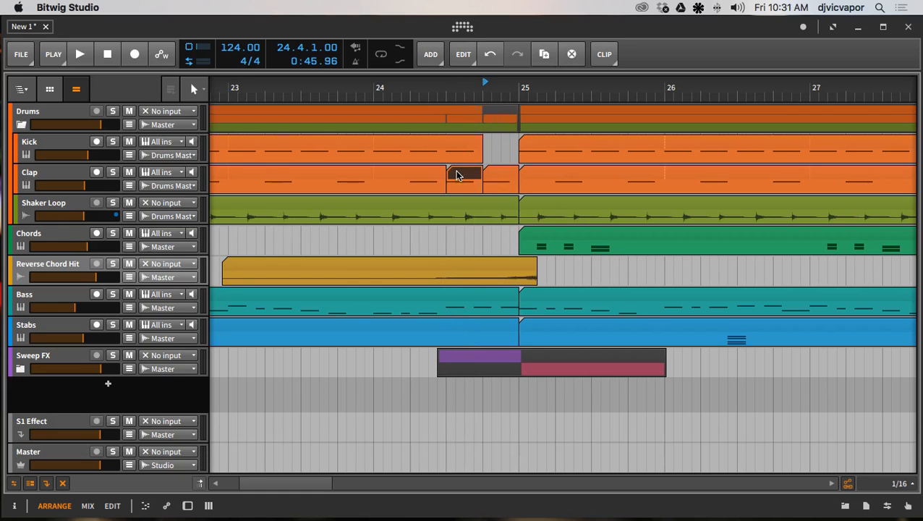
double_click(457, 174)
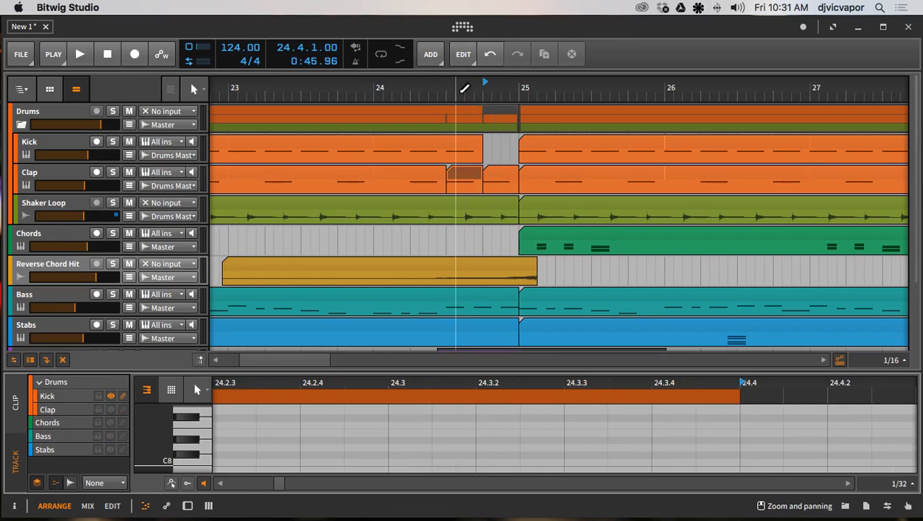
left_click_drag(456, 88, 482, 116)
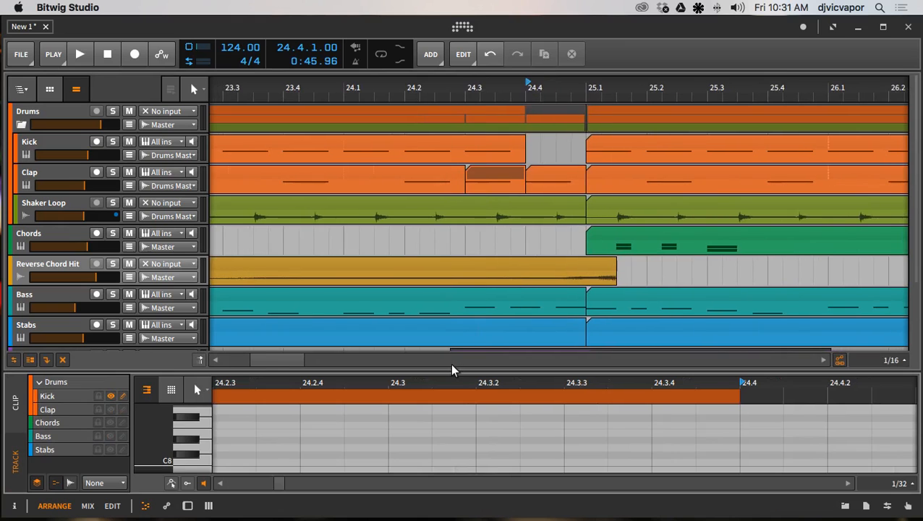
left_click_drag(450, 362, 462, 512)
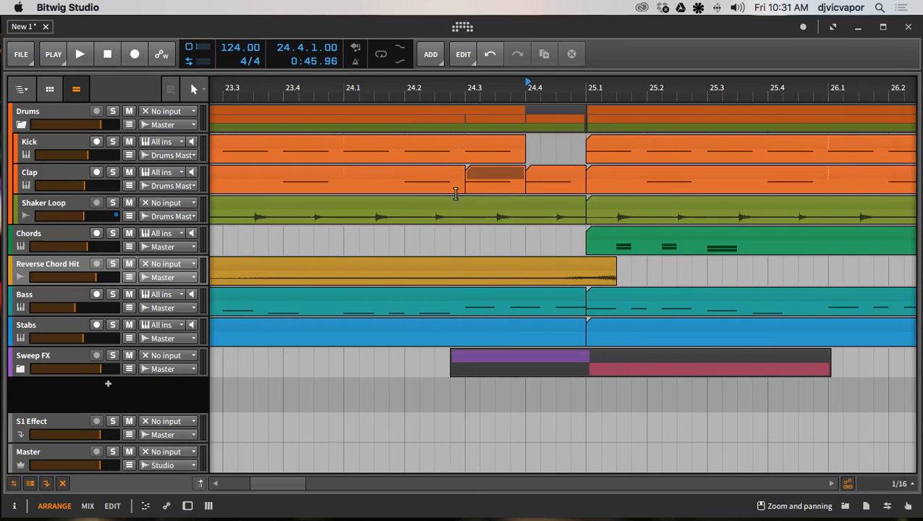
Play the transition into bar 25 several times, starting between bars 23 and 24, to check the added clap.
left_click(354, 84)
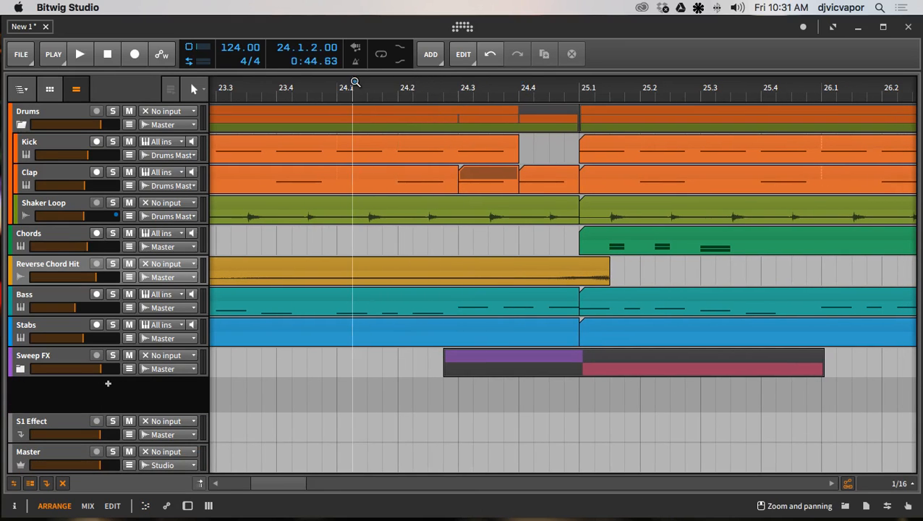
key("space")
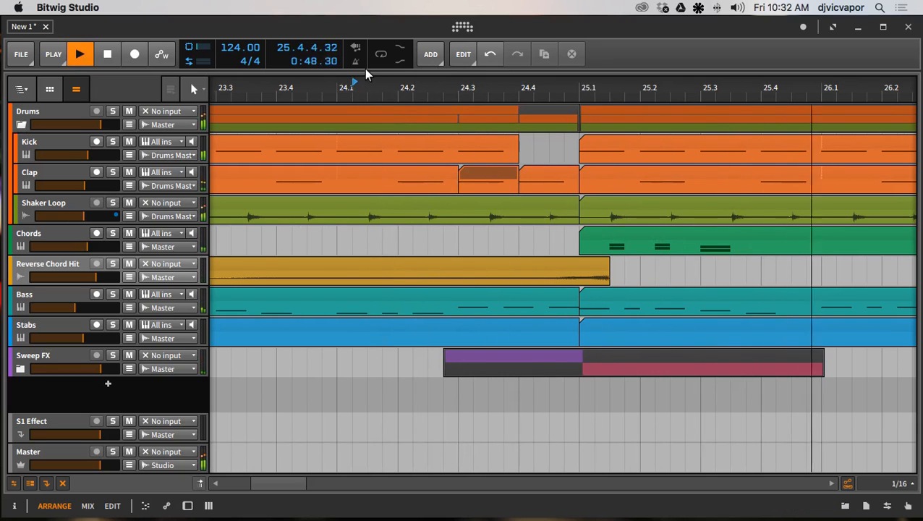
left_click_drag(367, 81, 426, 138)
left_click(405, 82)
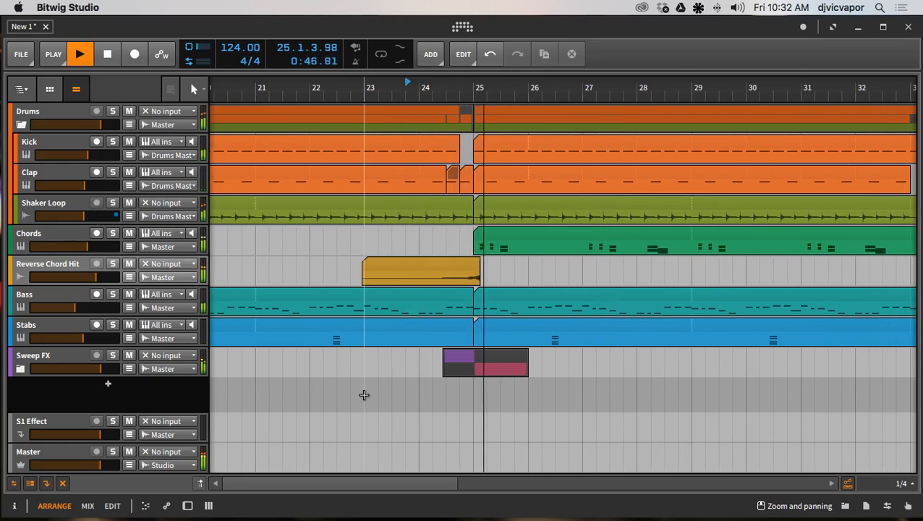
key("space")
key("space")
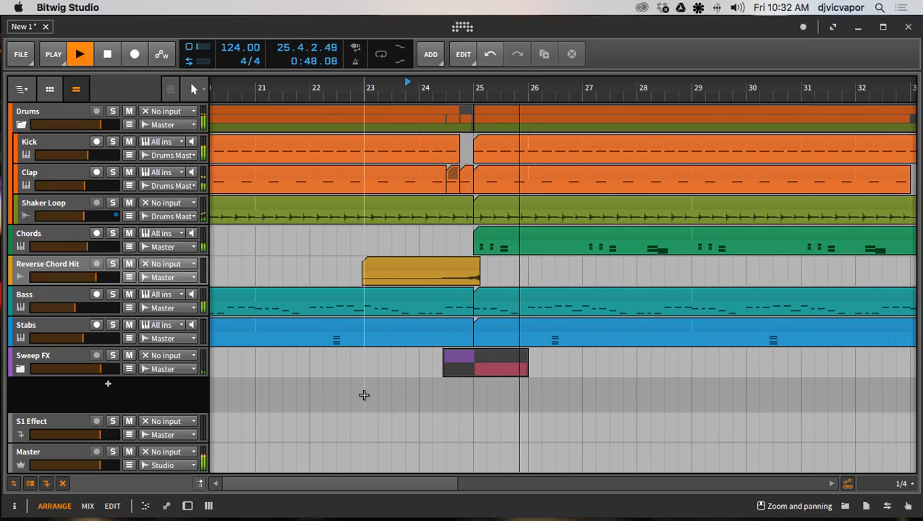
key("space")
key("space")
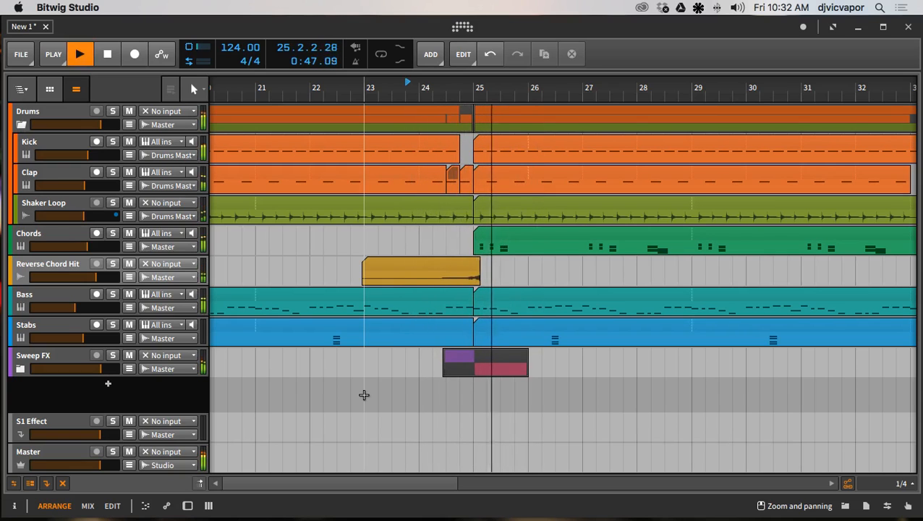
key("space")
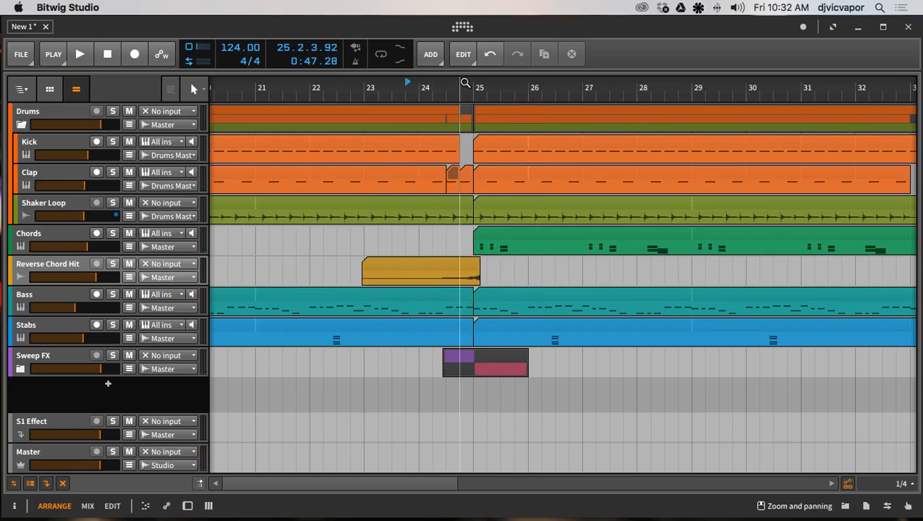
Delete the Clap piece between beat 24.4 and bar 25.
left_click_drag(465, 84, 465, 119)
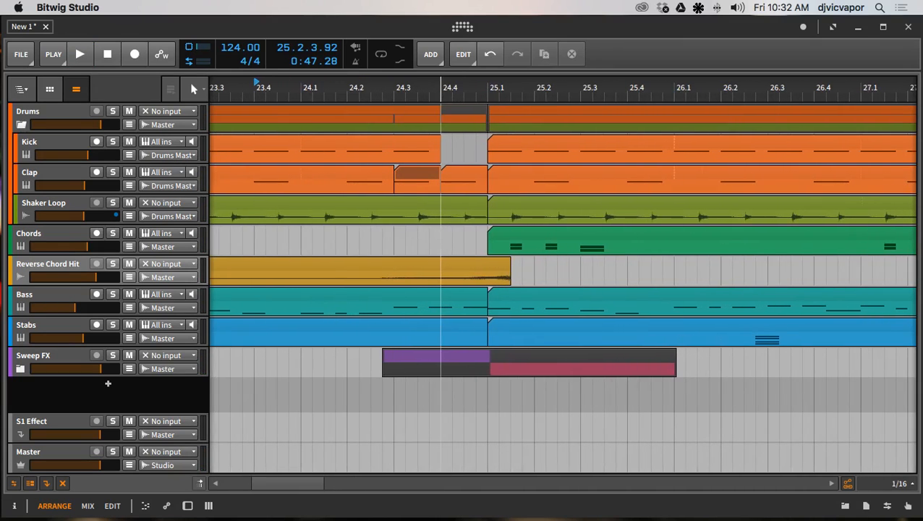
left_click(460, 172)
key("Delete")
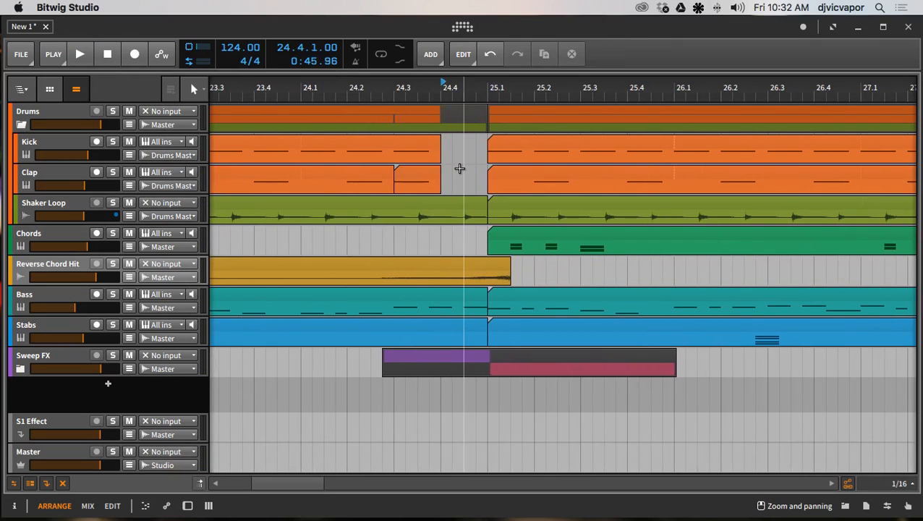
Play the transition into bar 25 from just before bar 24 and from around bar 20 to check the drum gap.
key("space")
left_click(291, 84)
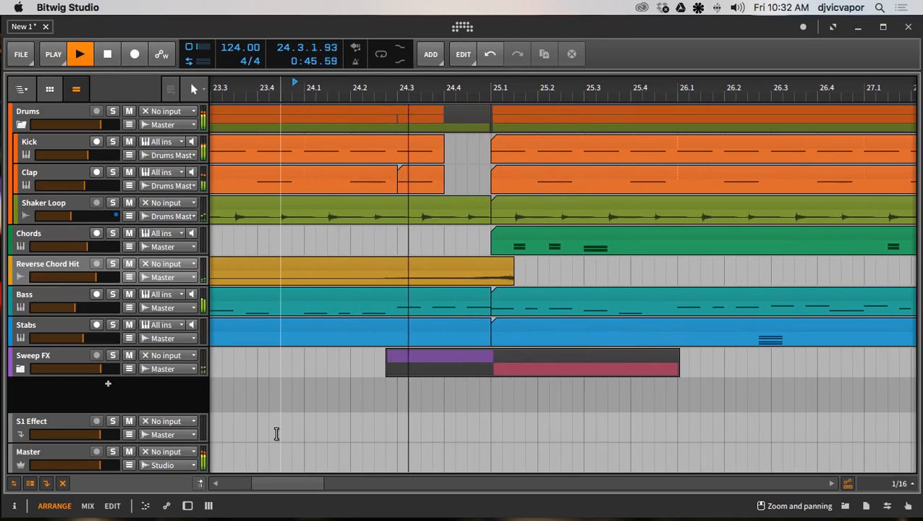
left_click_drag(409, 86, 438, 86)
key("space")
key("space")
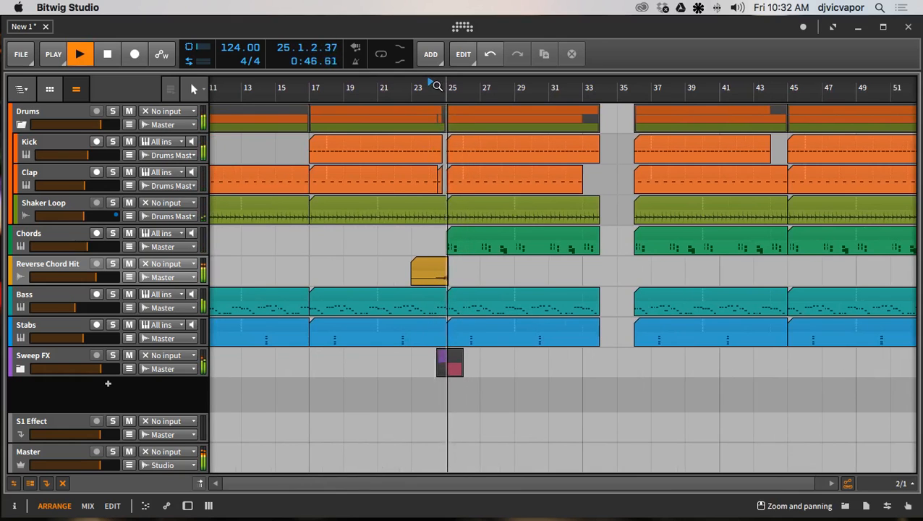
left_click(384, 85)
key("space")
key("space")
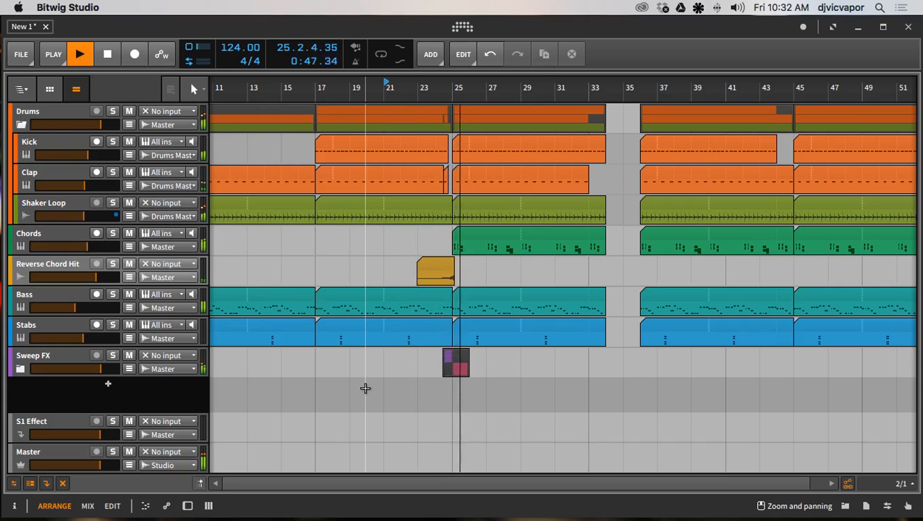
key("space")
Delete the remaining short Clap piece between beats 24.3 and 24.4.
left_click_drag(456, 89, 530, 172)
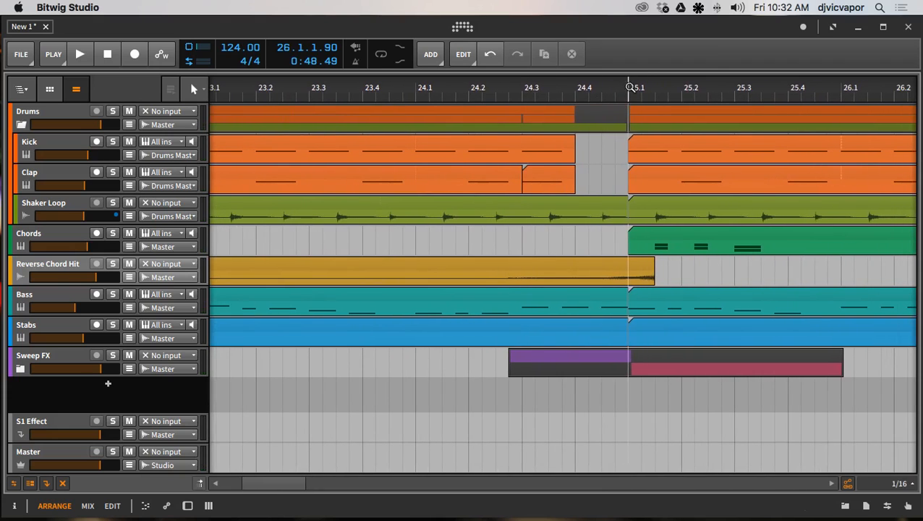
left_click(537, 173)
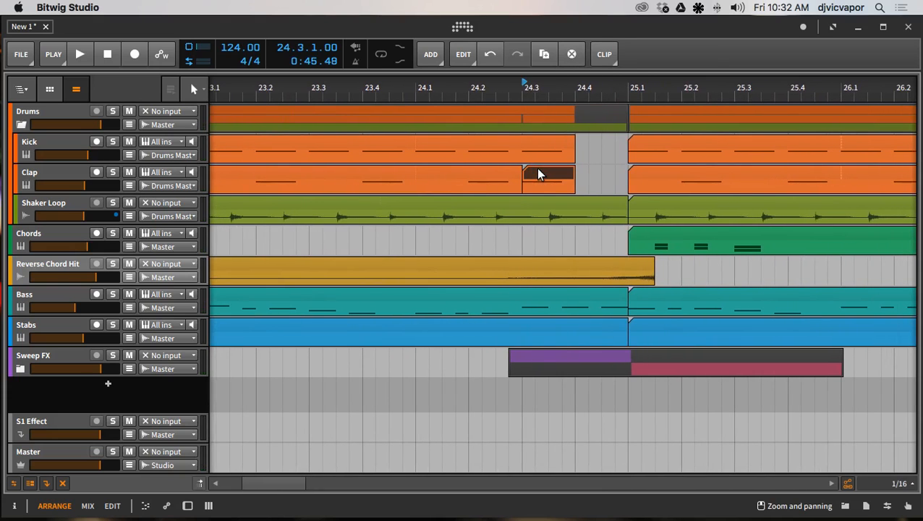
key("Delete")
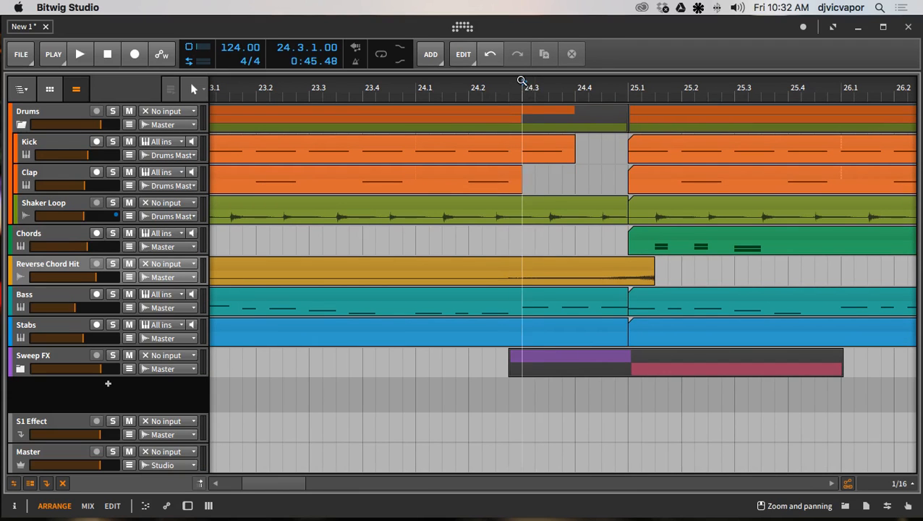
left_click_drag(531, 88, 559, 87)
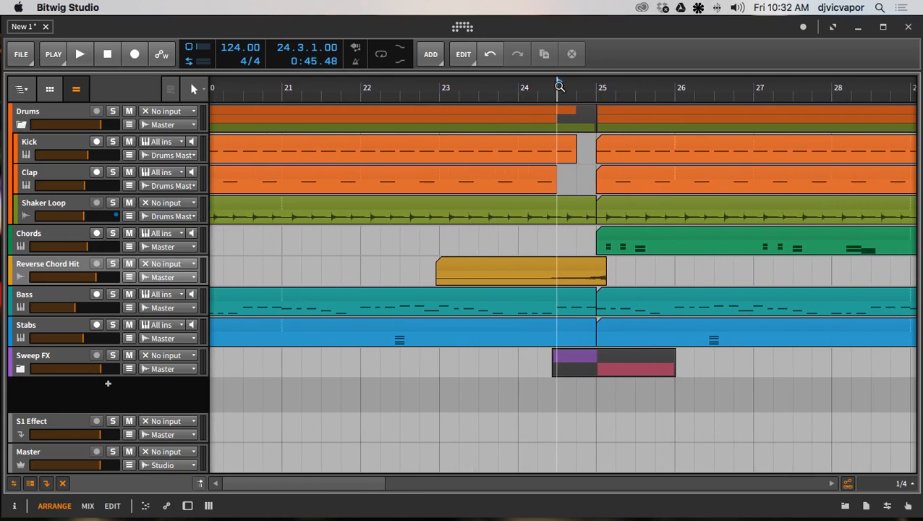
Play the transition into bar 25 from beat 24.3 and again from bar 23 to check the shortened Clap part.
key("space")
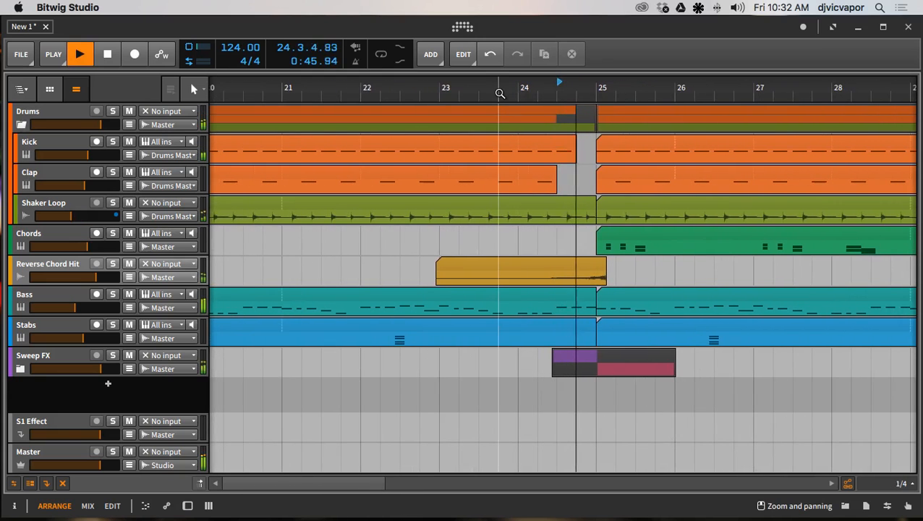
key("space")
left_click(439, 86)
key("space")
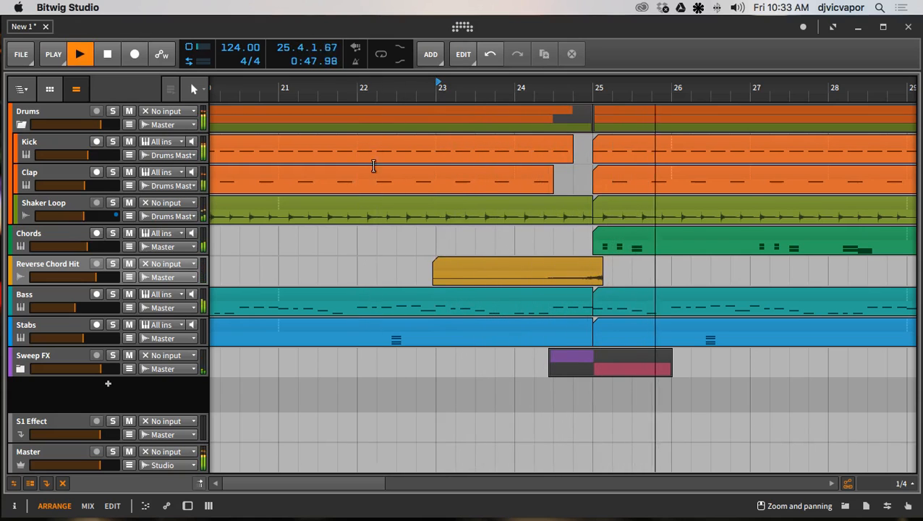
left_click_drag(383, 89, 383, 25)
key("space")
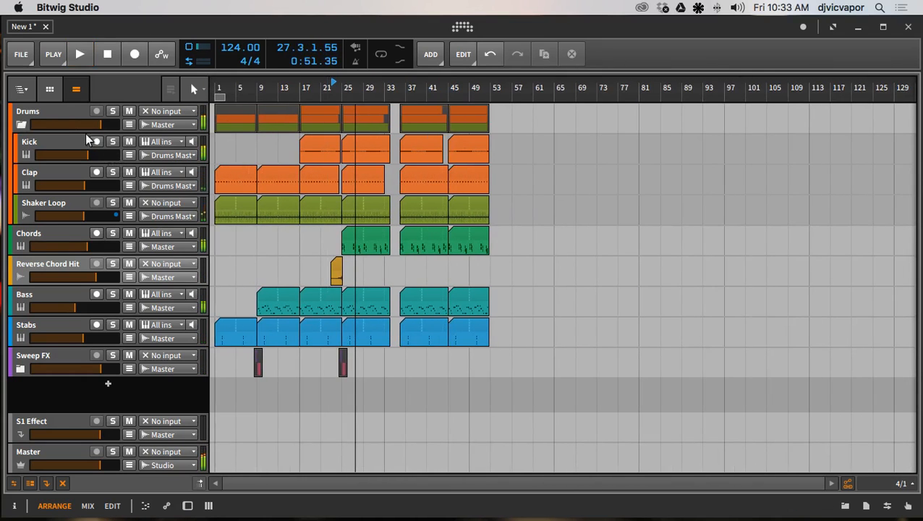
Collapse the Drums group so its Kick, Clap and Shaker Loop tracks are folded away.
left_click(25, 125)
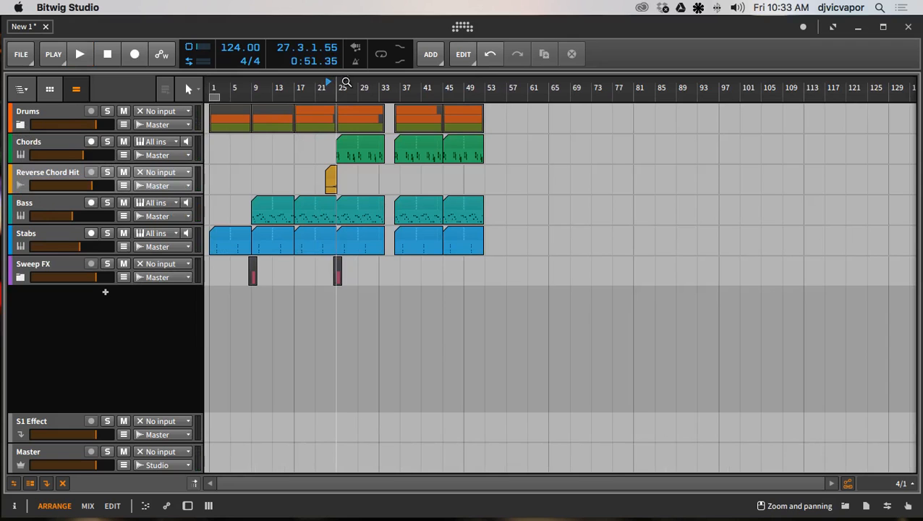
left_click_drag(387, 87, 590, 114)
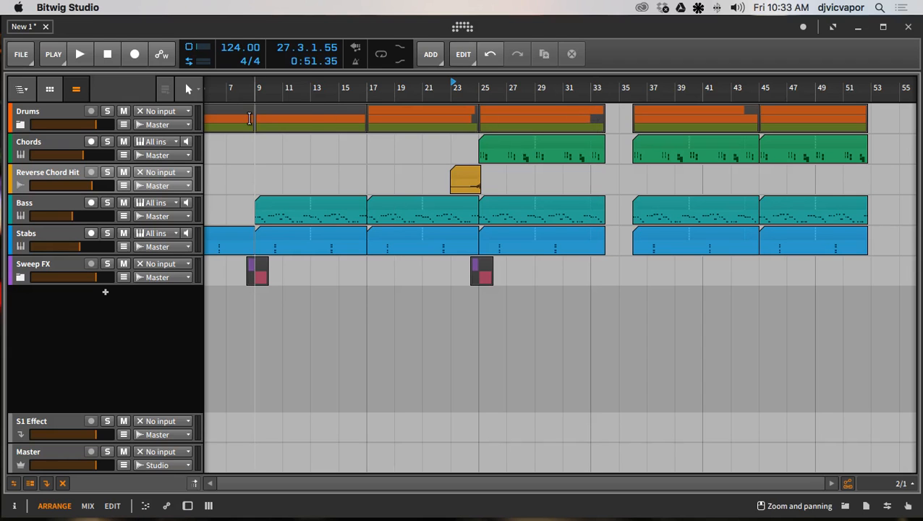
left_click_drag(317, 91, 281, 62)
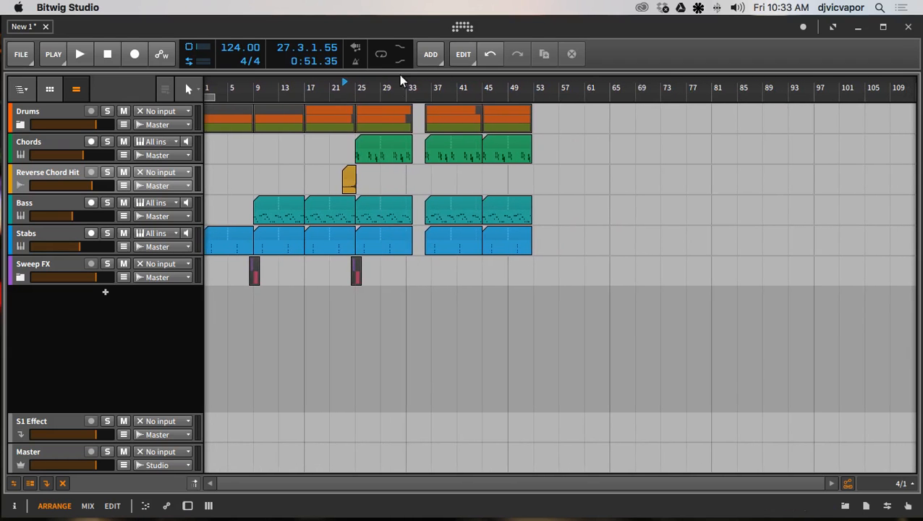
Play the end of the section into the gap between bars 34 and 36, starting from bar 33.
left_click_drag(408, 87, 413, 88)
key("space")
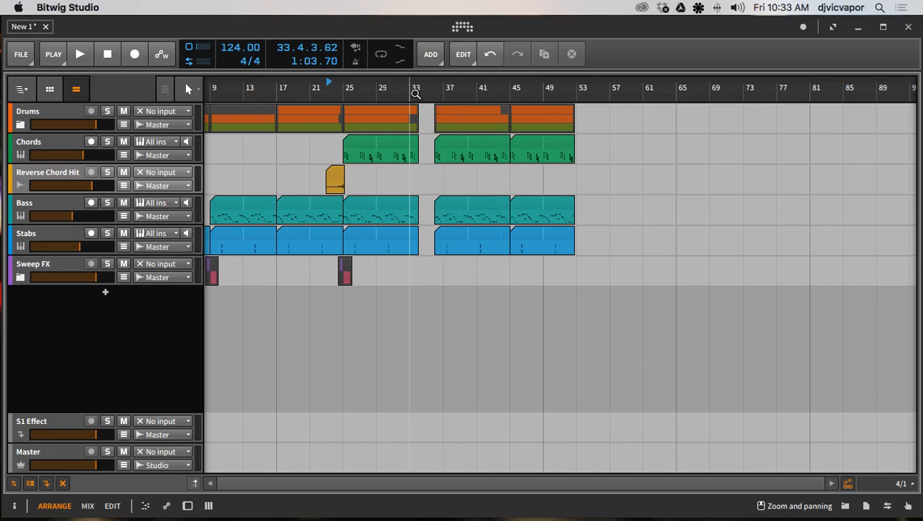
left_click_drag(418, 88, 465, 120)
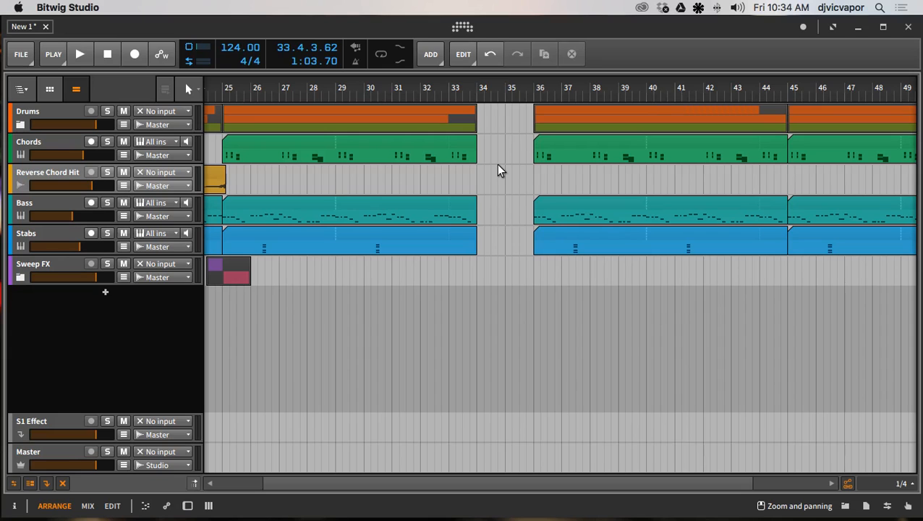
left_click(449, 88)
key("space")
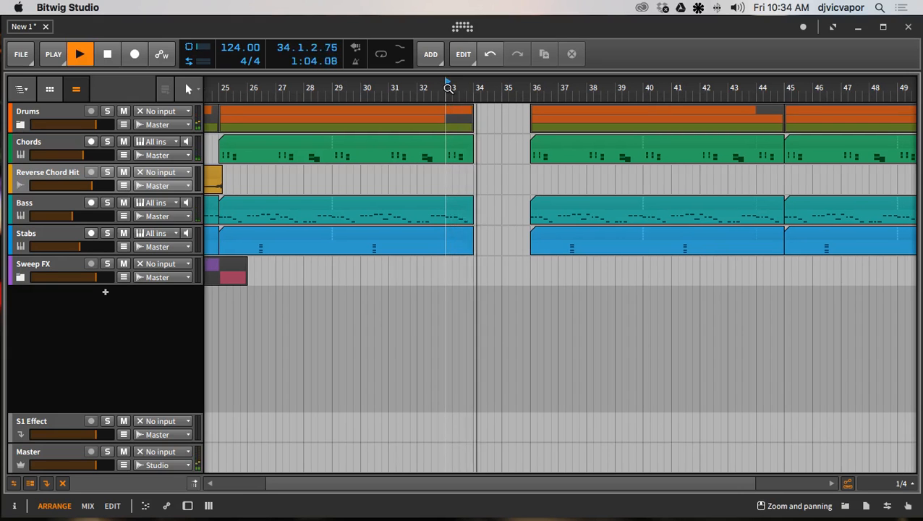
key("space")
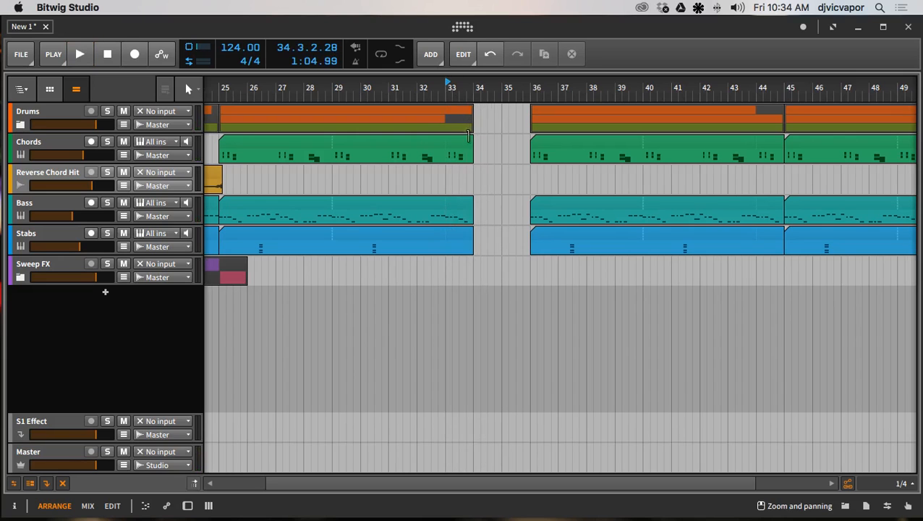
Extend the Chords clip that starts at bar 25 to bar 36 and play the gap from the middle of bar 33.
left_click_drag(473, 144, 516, 158)
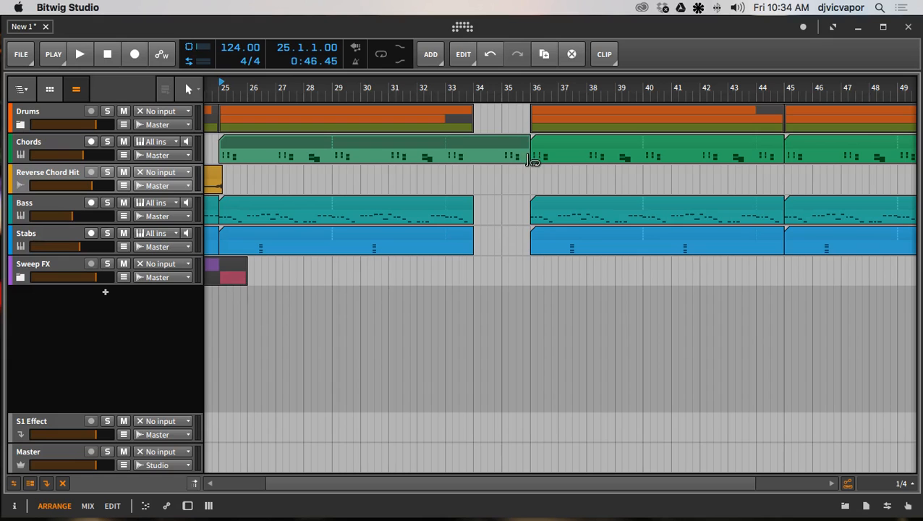
left_click_drag(531, 160, 531, 160)
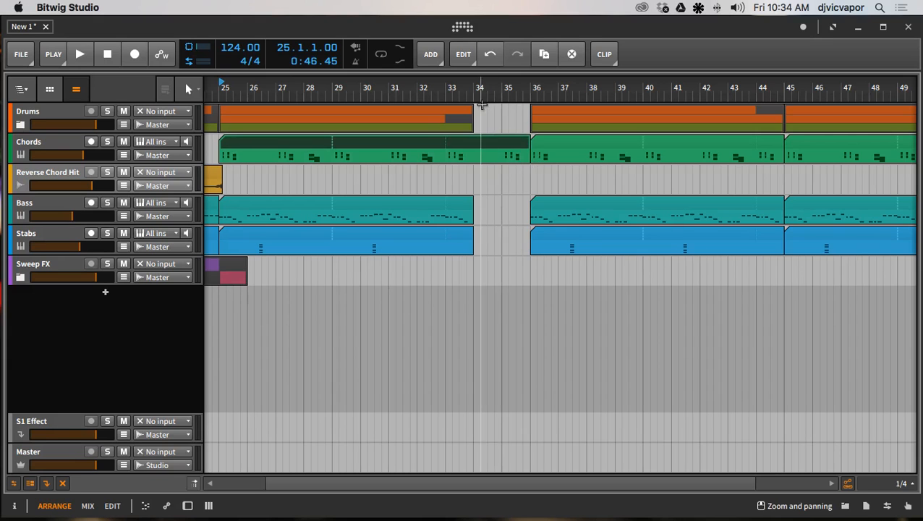
key("space")
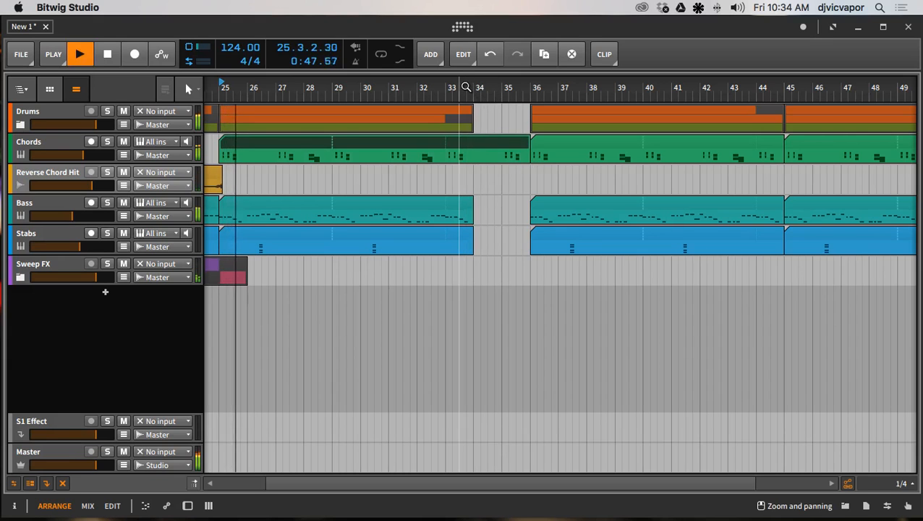
left_click(463, 88)
key("space")
key("space")
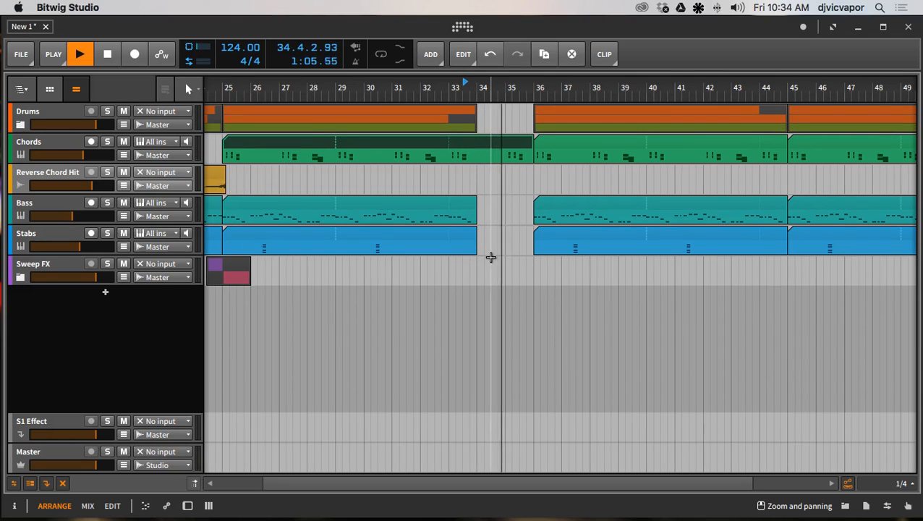
key("space")
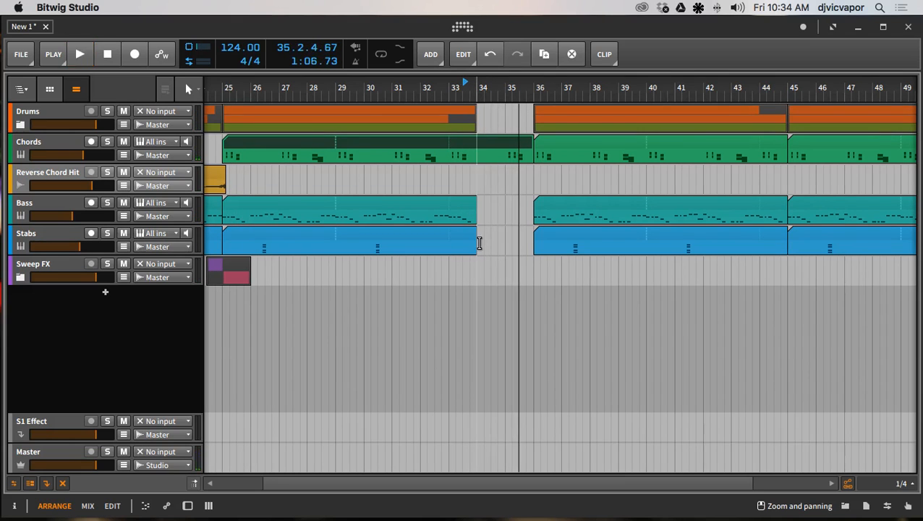
Extend the Stabs clip that starts at bar 25 to bar 36 and play the gap from beat 33.2.
left_click_drag(477, 246, 506, 252)
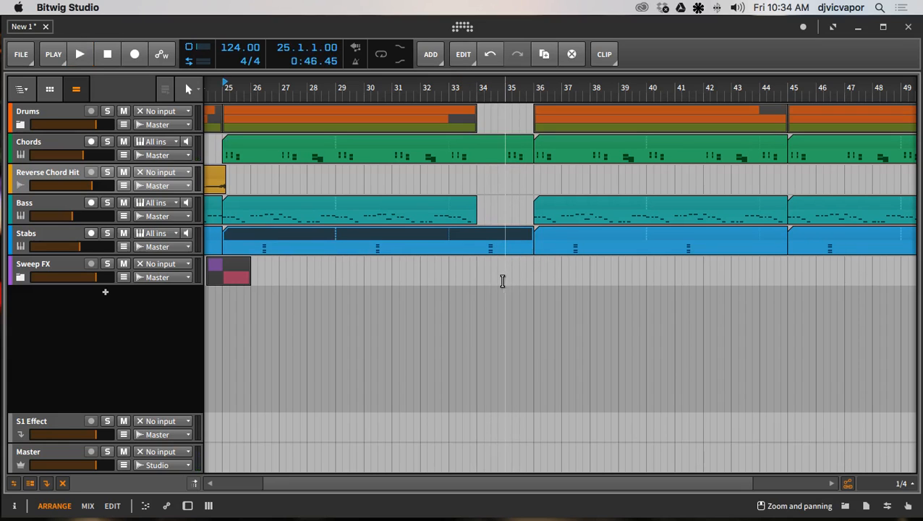
left_click(454, 88)
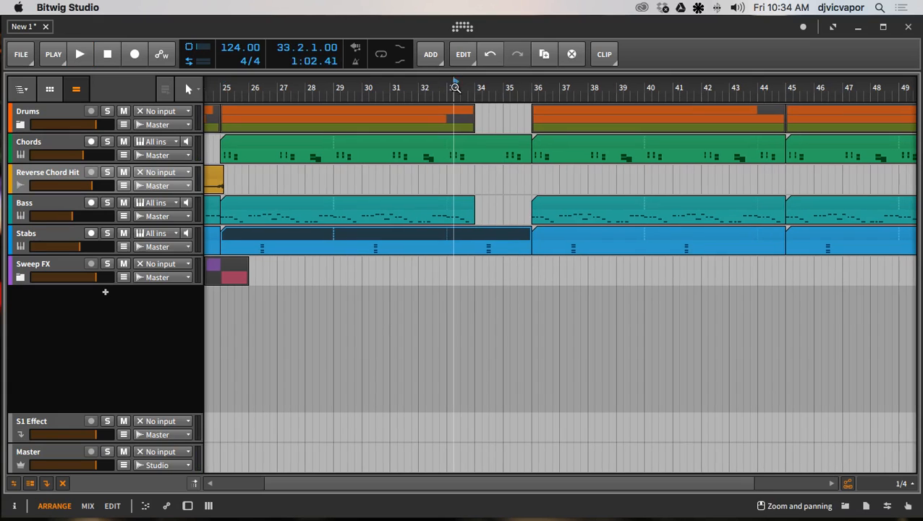
key("space")
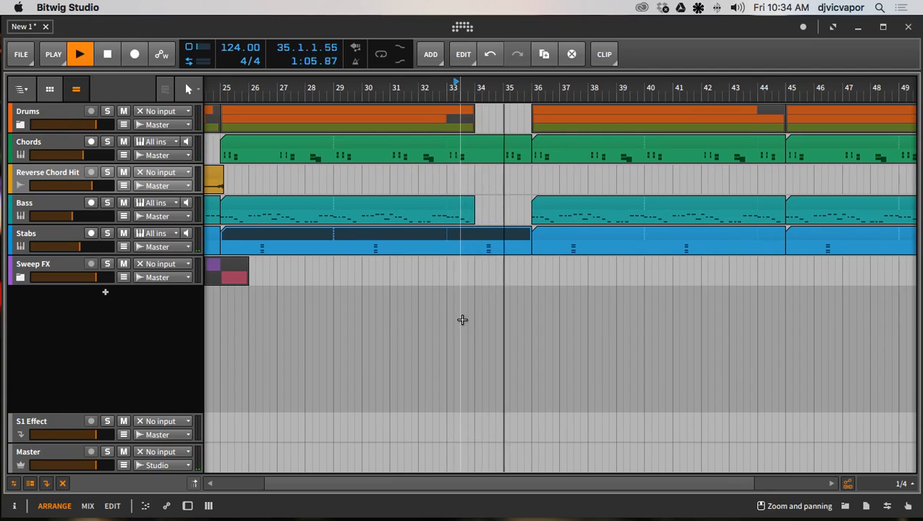
key("space")
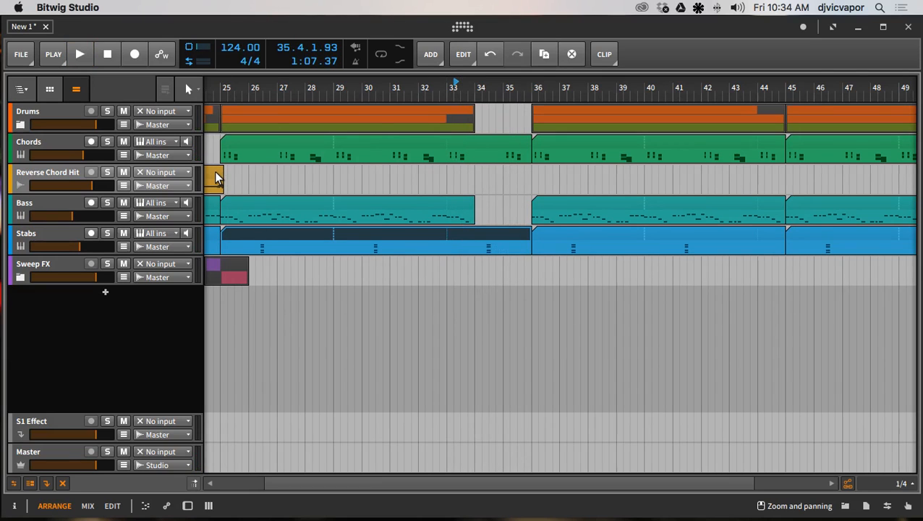
Copy the Reverse Chord Hit clip to about bar 32, ending just past bar 34, and play the lead-in to the gap.
left_click_drag(215, 178, 470, 196)
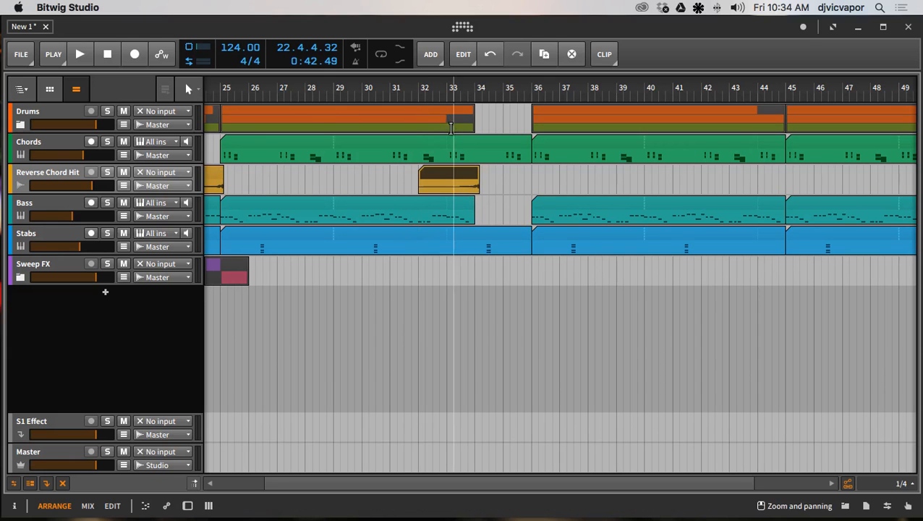
left_click(431, 87)
key("space")
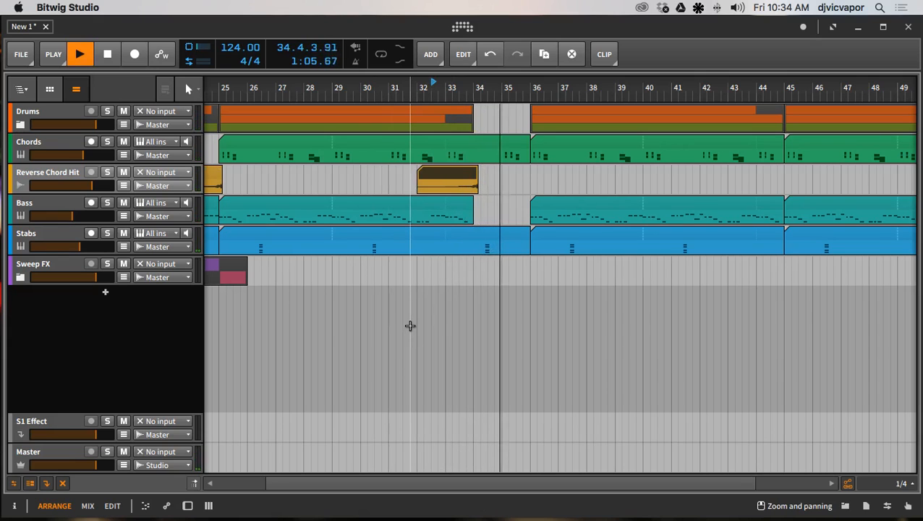
key("space")
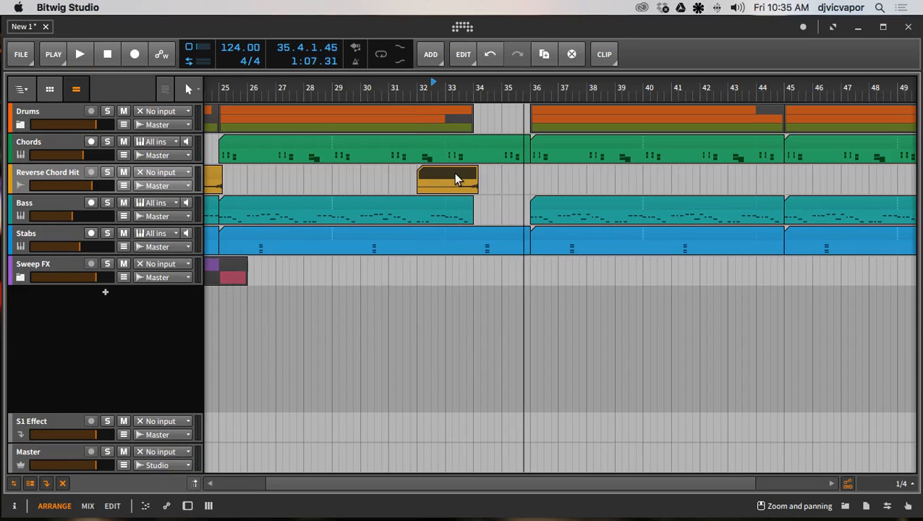
Copy the new Reverse Chord Hit clip to just after bar 34 and select its audio event in an enlarged detail editor.
left_click_drag(456, 179, 517, 181)
double_click(514, 174)
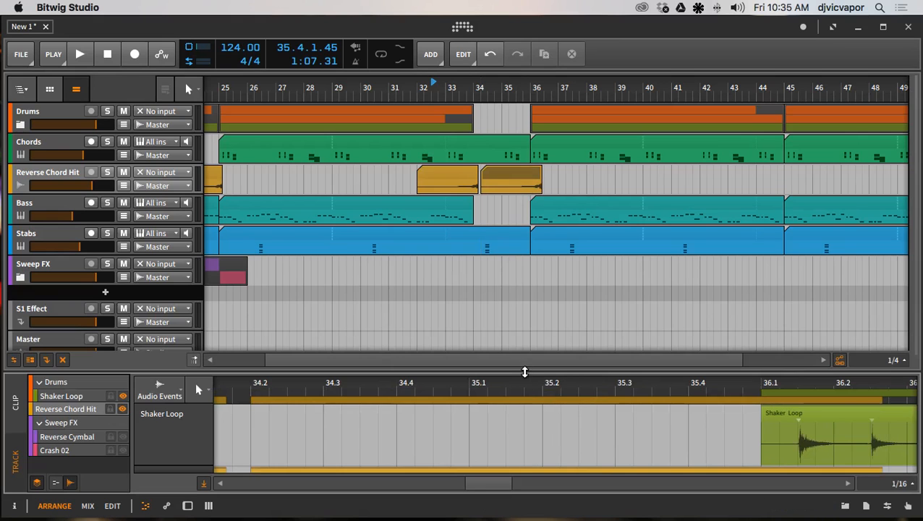
left_click_drag(523, 370, 544, 217)
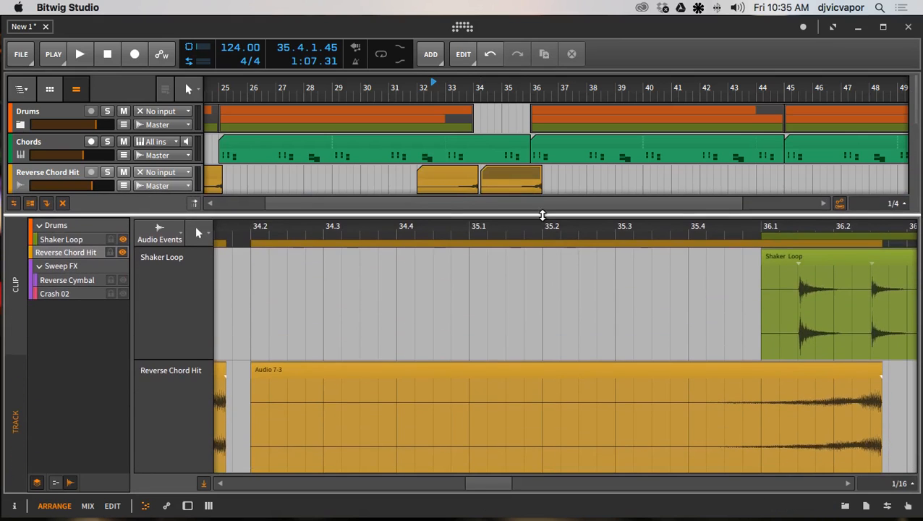
left_click(469, 377)
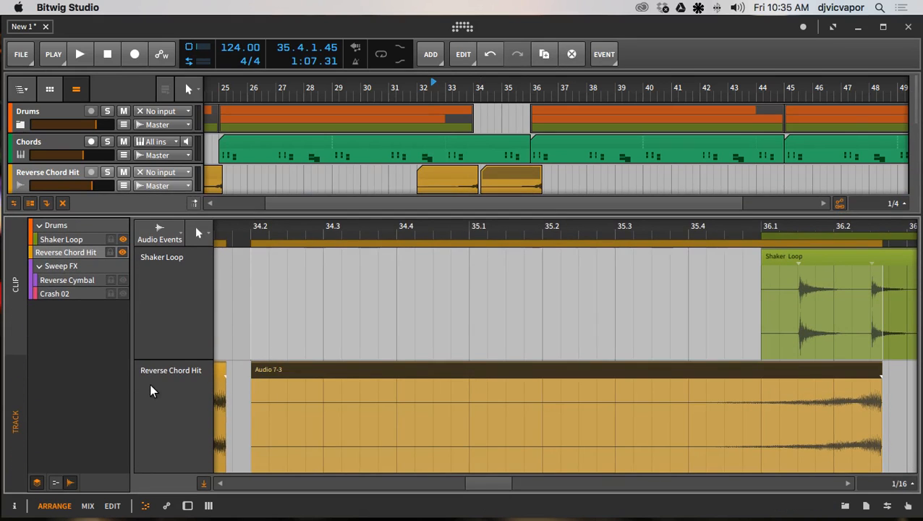
left_click(603, 56)
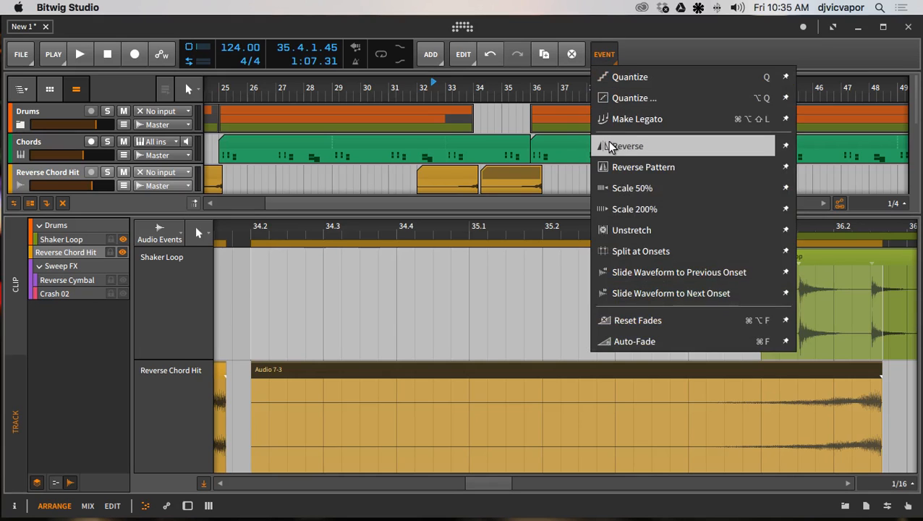
left_click(611, 165)
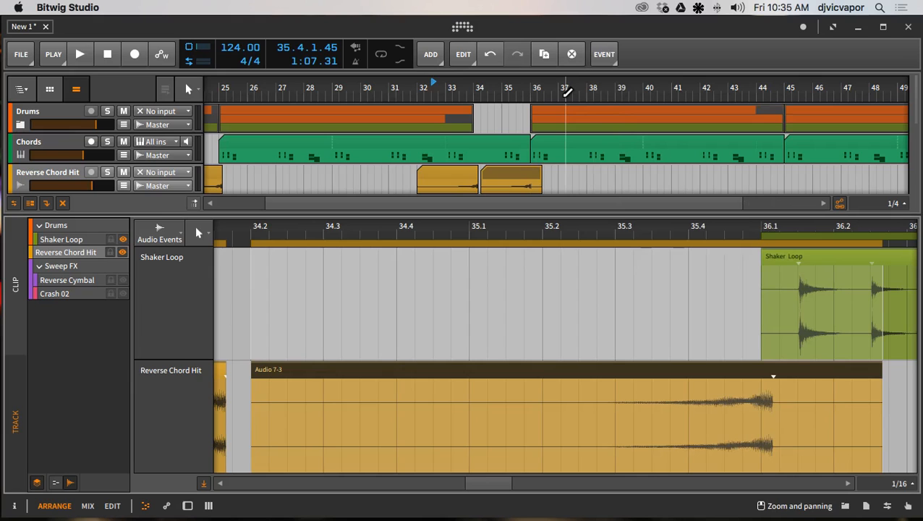
key("super+z")
Reverse the audio event in the copied Reverse Chord Hit clip after bar 34 and close the detail editor.
left_click(603, 54)
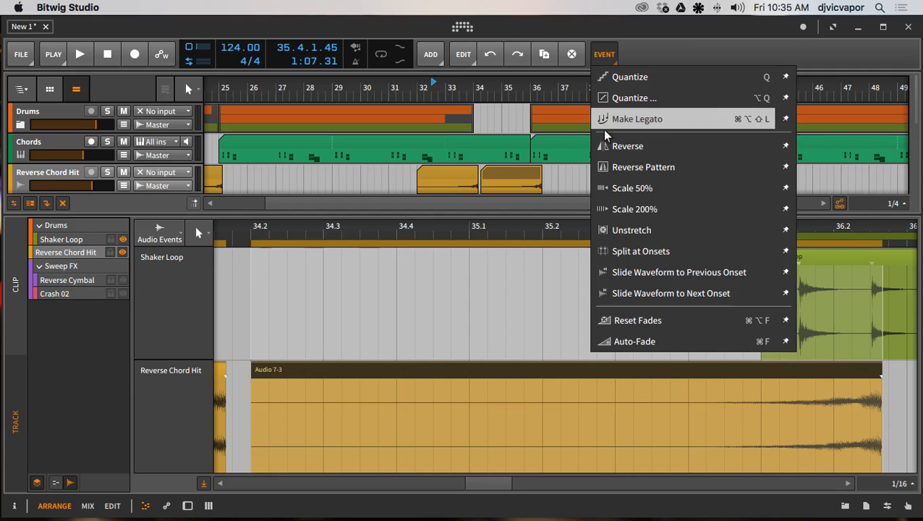
left_click(606, 144)
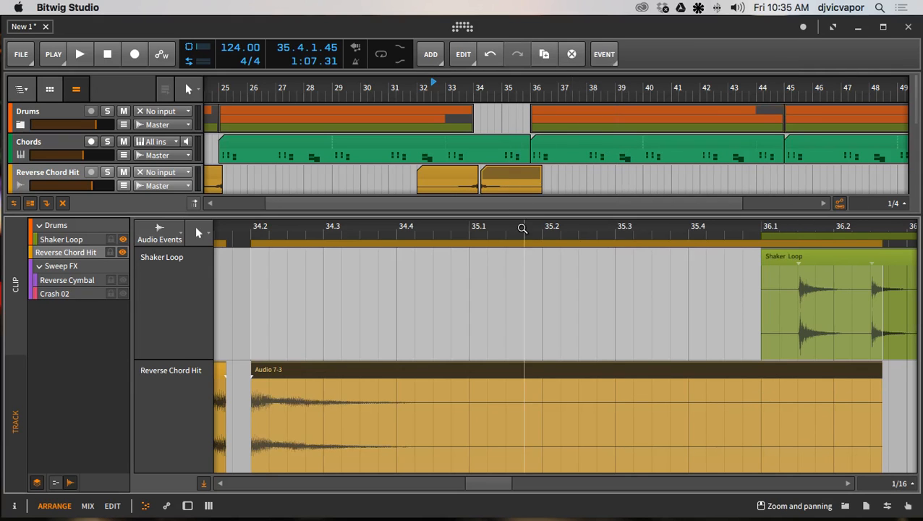
left_click_drag(519, 216, 513, 509)
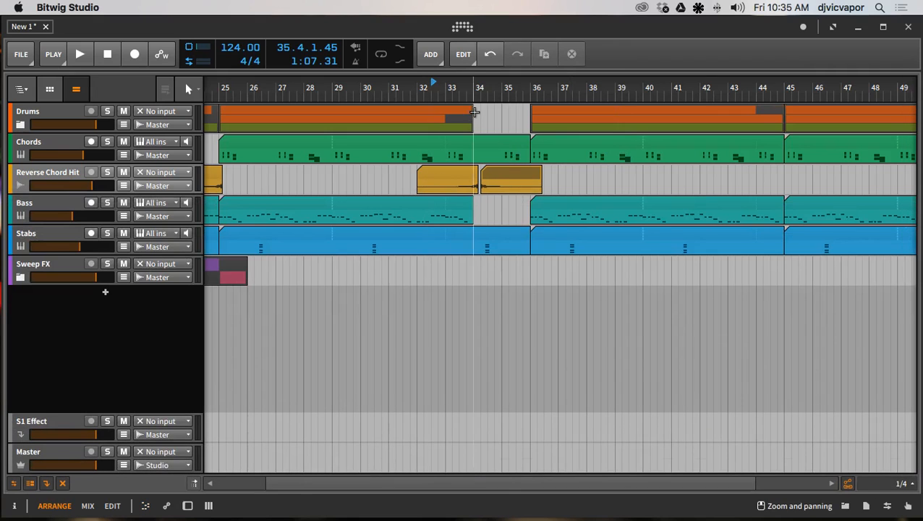
Play the passage across bar 34 and move the reversed copy directly against the end of the preceding Reverse Chord Hit clip.
left_click_drag(482, 87, 499, 177)
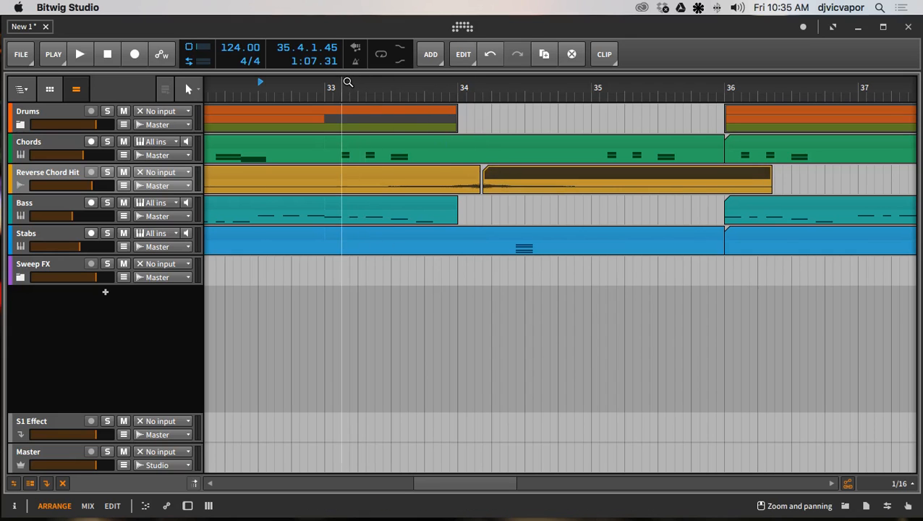
key("space")
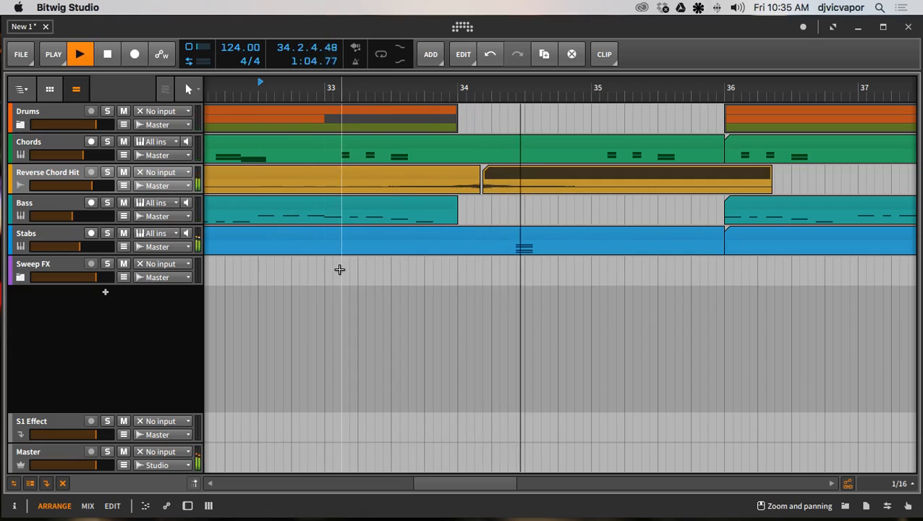
left_click_drag(481, 87, 484, 97)
left_click_drag(541, 176, 528, 174)
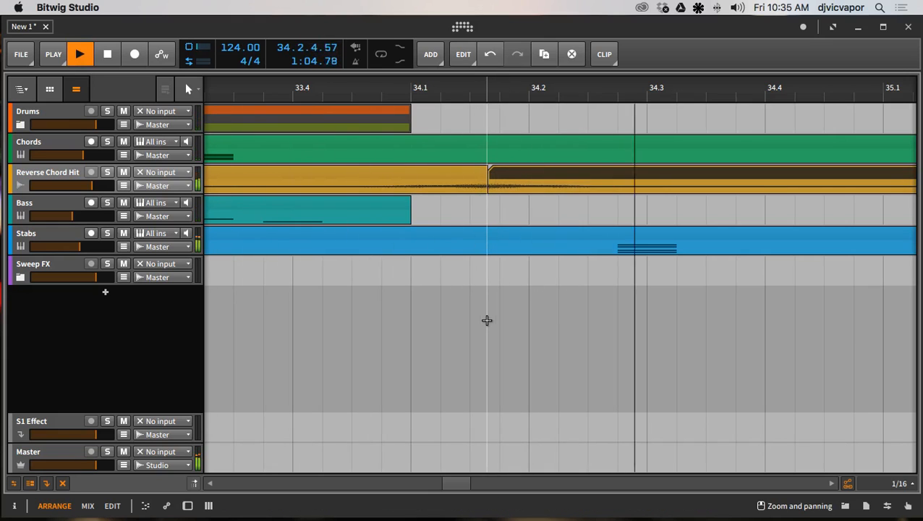
key("space")
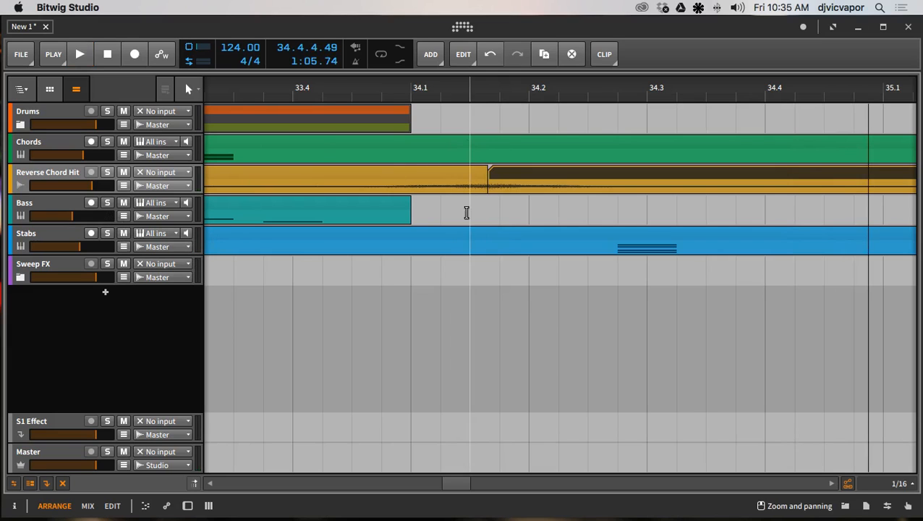
left_click(479, 264)
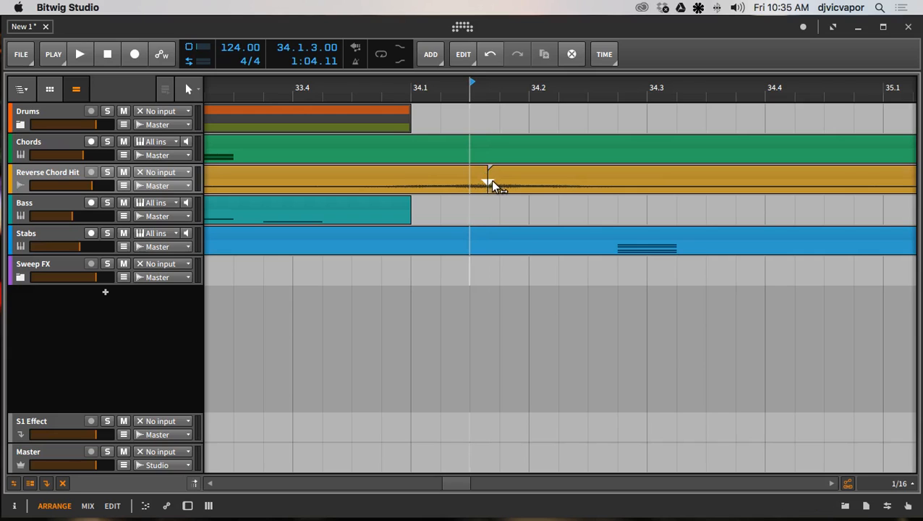
Add a short crossfade between the two Reverse Chord Hit clips just after bar 34 and play from bar 33.
left_click_drag(492, 181, 481, 181)
left_click_drag(66, 202, 62, 247)
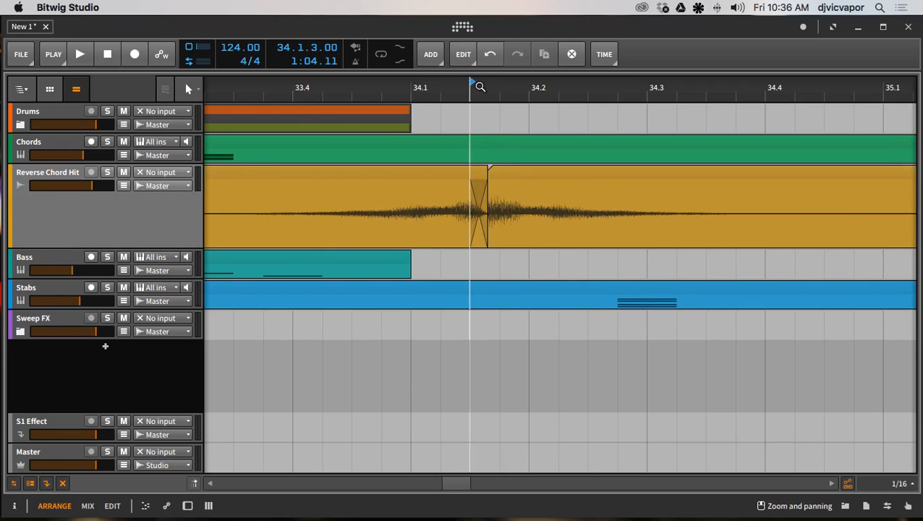
left_click_drag(480, 87, 582, 186)
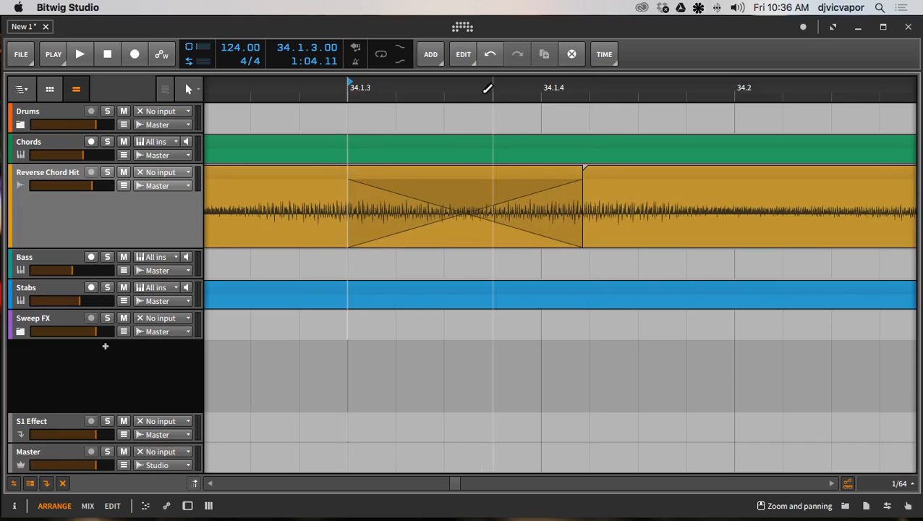
left_click_drag(487, 88, 488, 89)
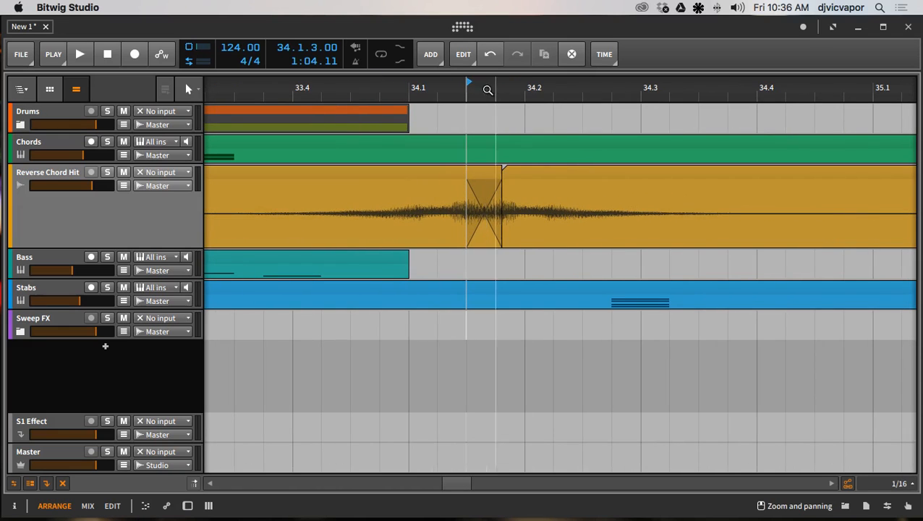
left_click_drag(338, 91, 434, 88)
left_click(345, 85)
key("space")
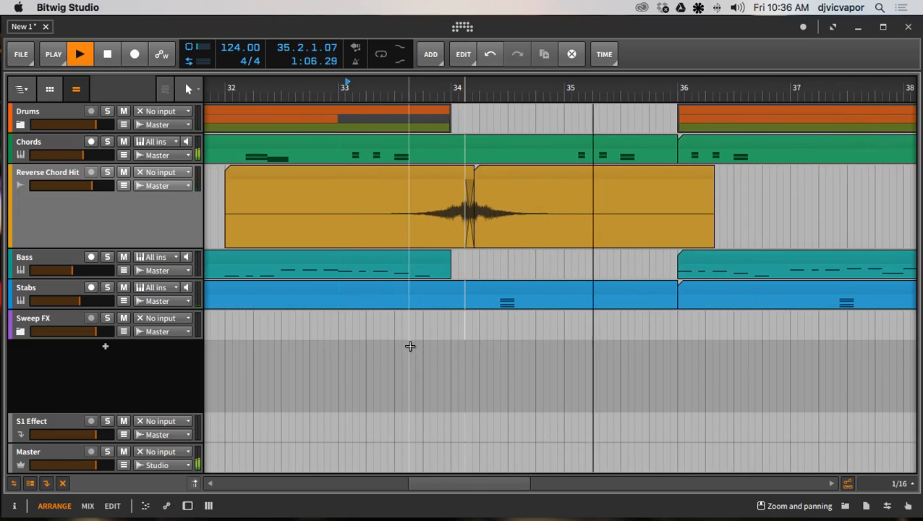
Widen the Reverse Chord Hit crossfade to span about 34.1.2 to 34.2.2 and bow its fade curves upward.
left_click_drag(492, 86, 491, 152)
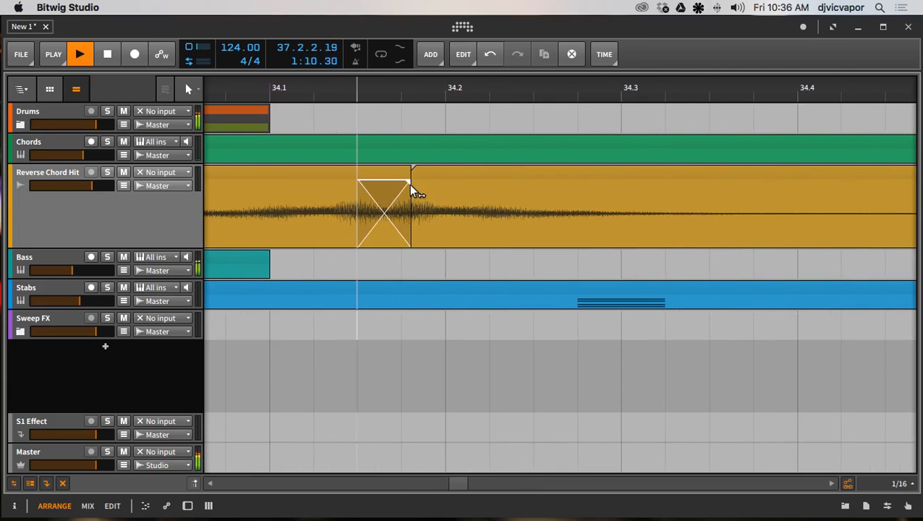
left_click_drag(410, 187, 497, 186)
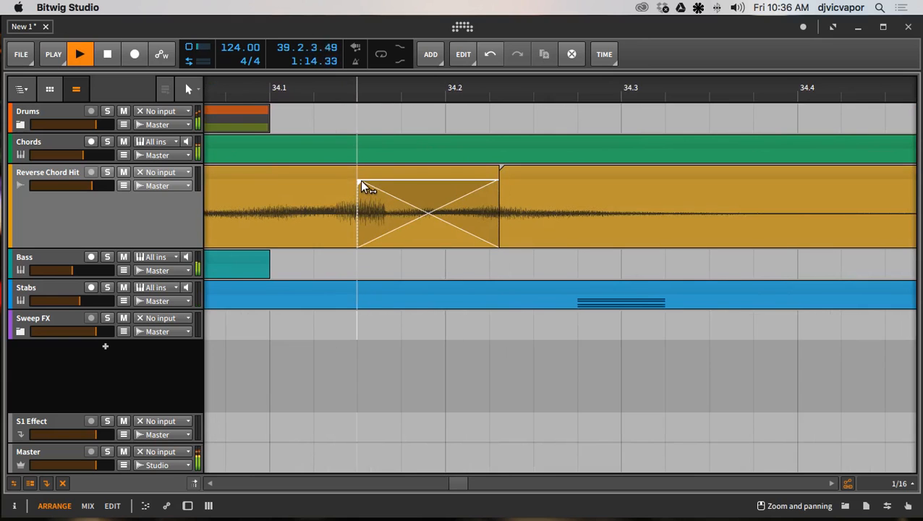
left_click_drag(360, 181, 302, 180)
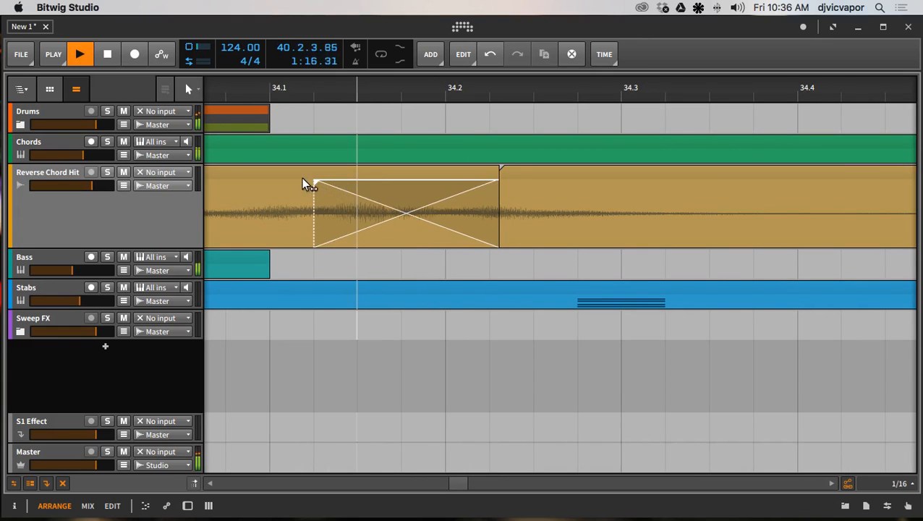
mouse_move(403, 213)
left_mouse_down()
mouse_move(403, 201)
mouse_move(411, 207)
left_mouse_up()
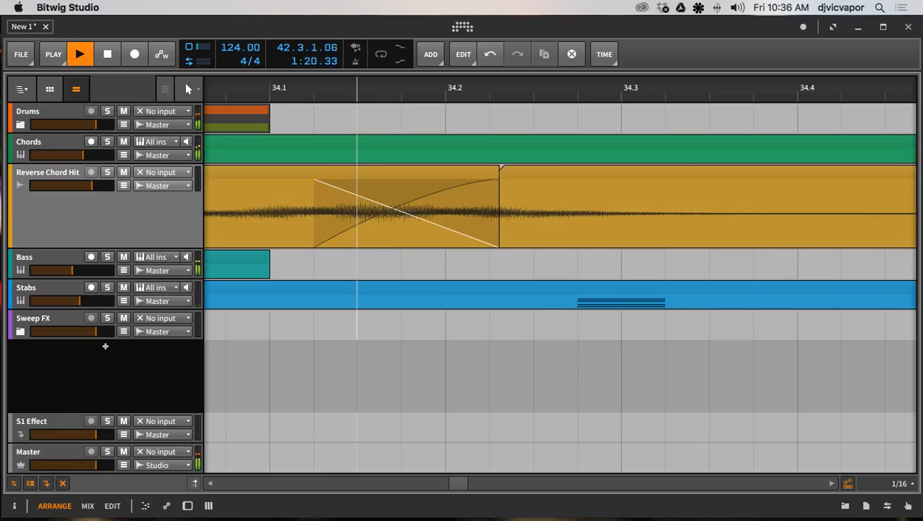
Play the passage across the widened crossfade and return the Reverse Chord Hit track to its normal height.
key("space")
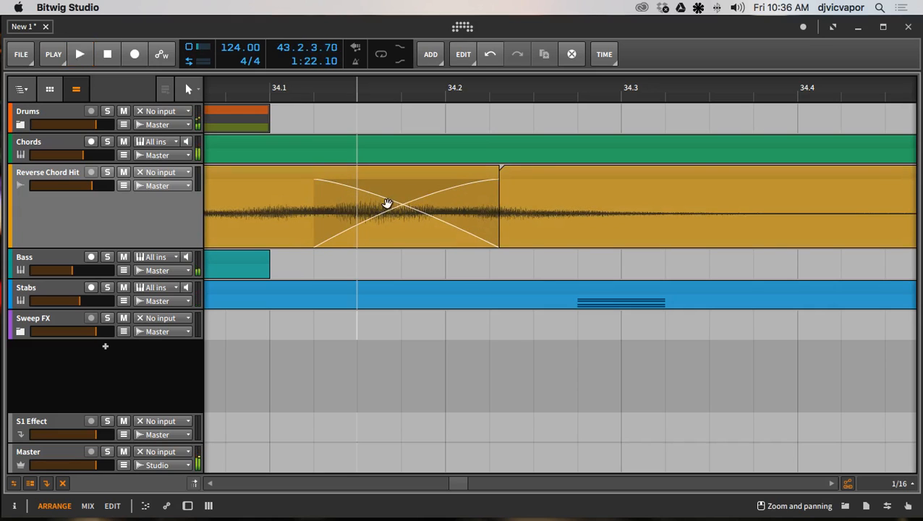
key("space")
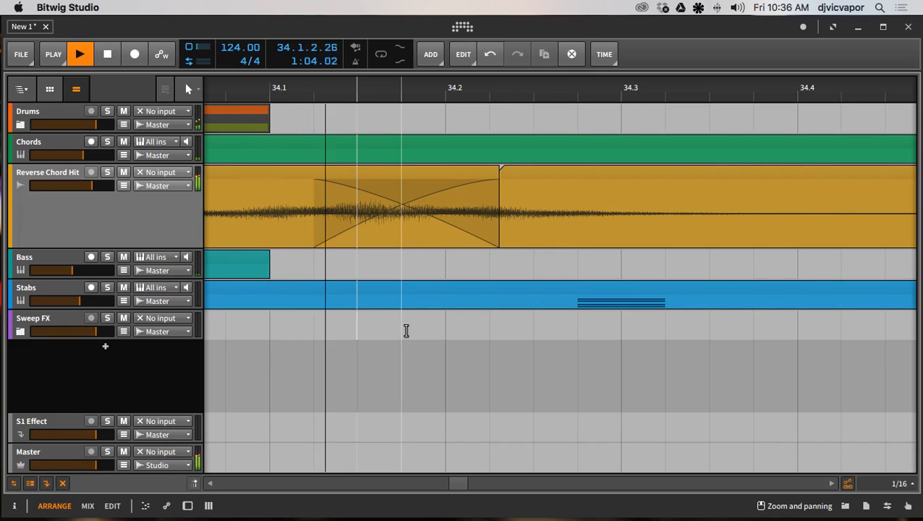
mouse_move(410, 79)
left_mouse_down()
mouse_move(406, 44)
mouse_move(398, 82)
left_mouse_up()
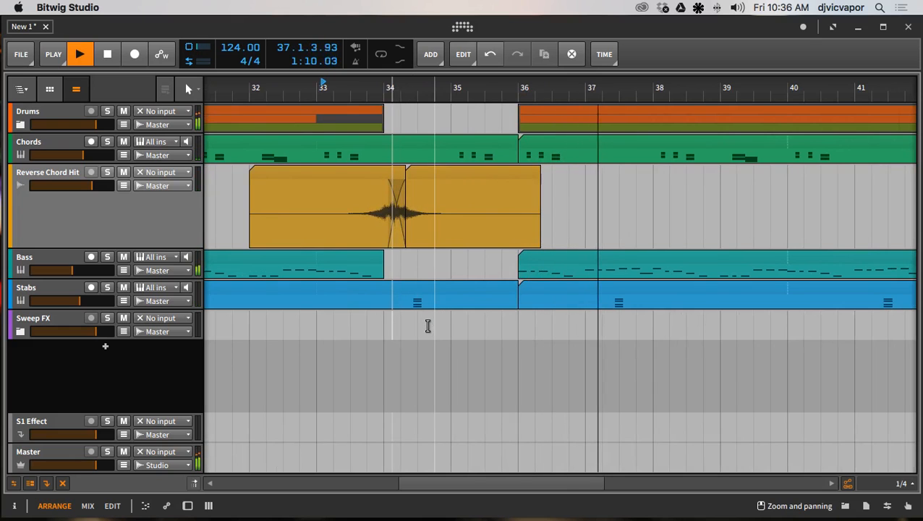
left_click_drag(122, 235, 154, 189)
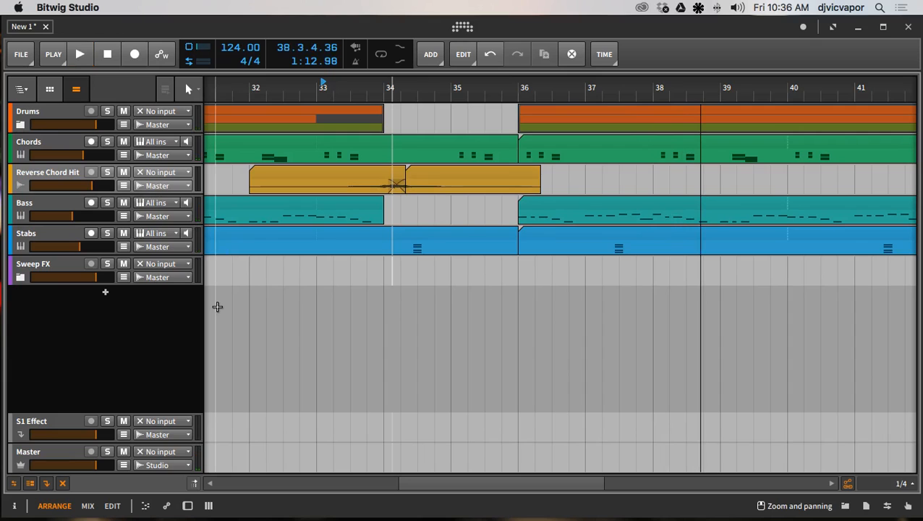
Shorten the Stabs clip starting at bar 25 so that it ends at bar 33.
left_click(65, 174)
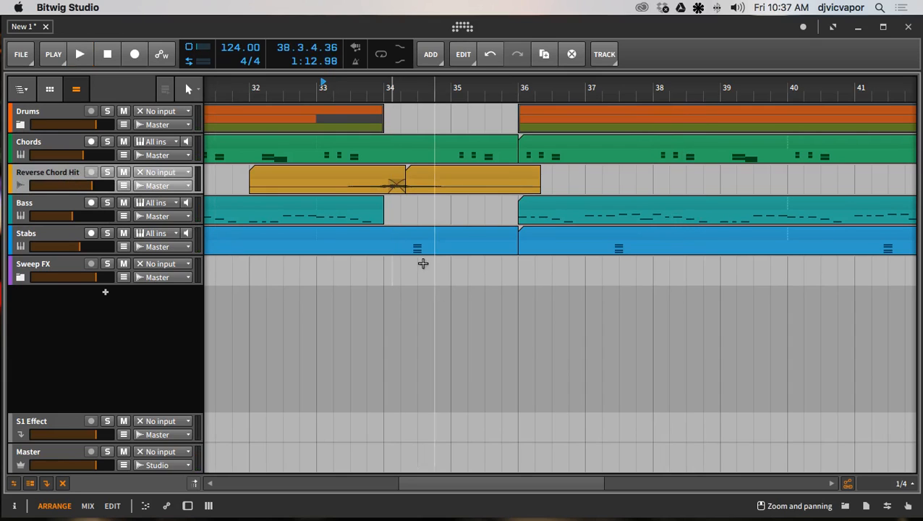
left_click_drag(430, 88, 495, 235)
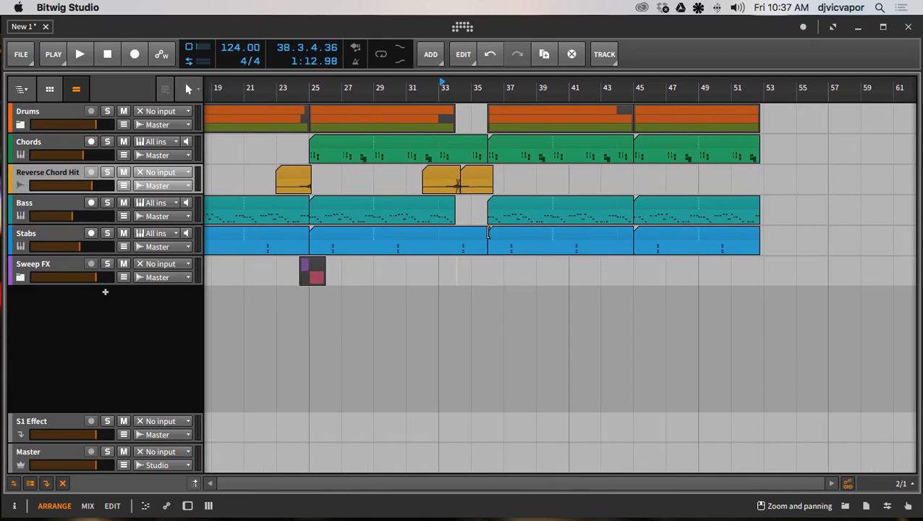
left_click_drag(486, 233, 460, 236)
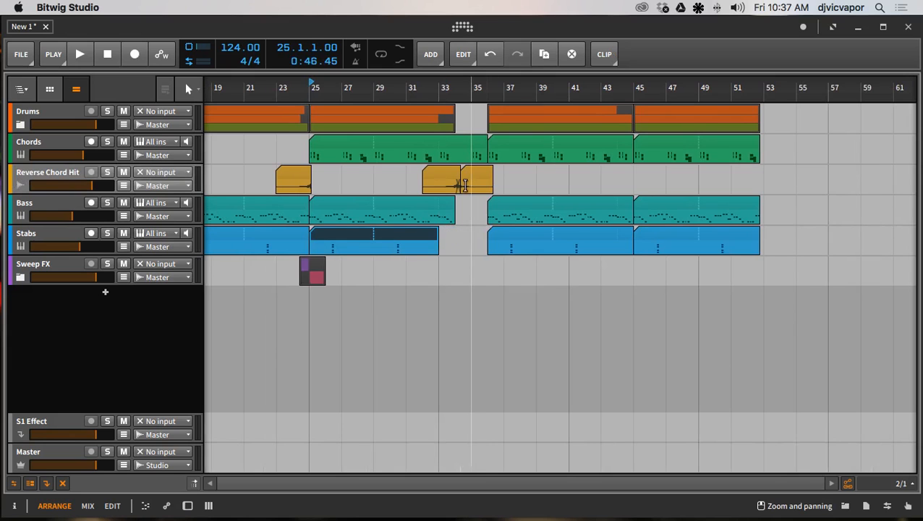
Duplicate the Reverse Chord Hit track and delete the clip before bar 25 from the duplicate.
scroll(459, 181, "up", 10)
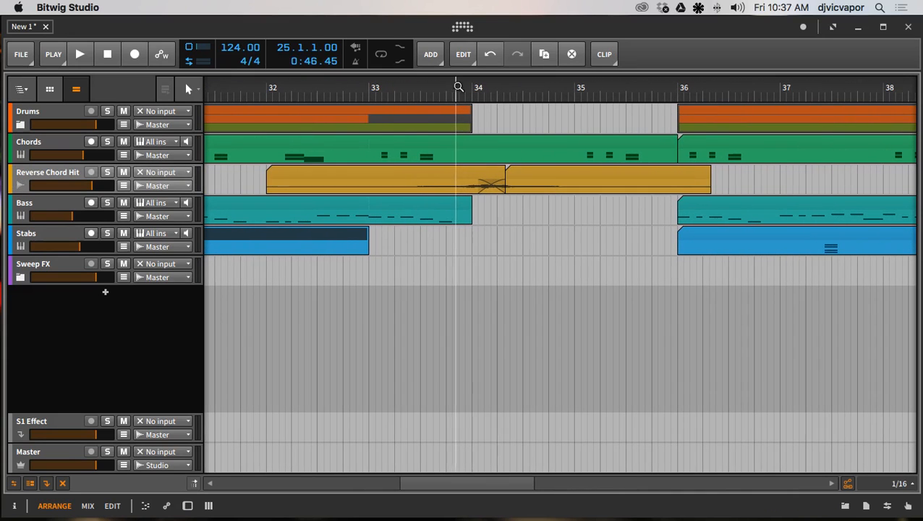
left_click(65, 174)
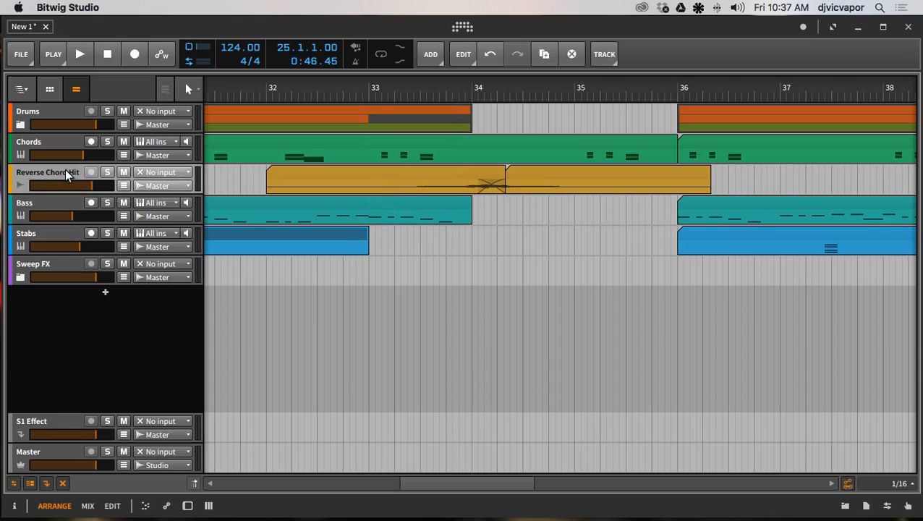
left_click(544, 56)
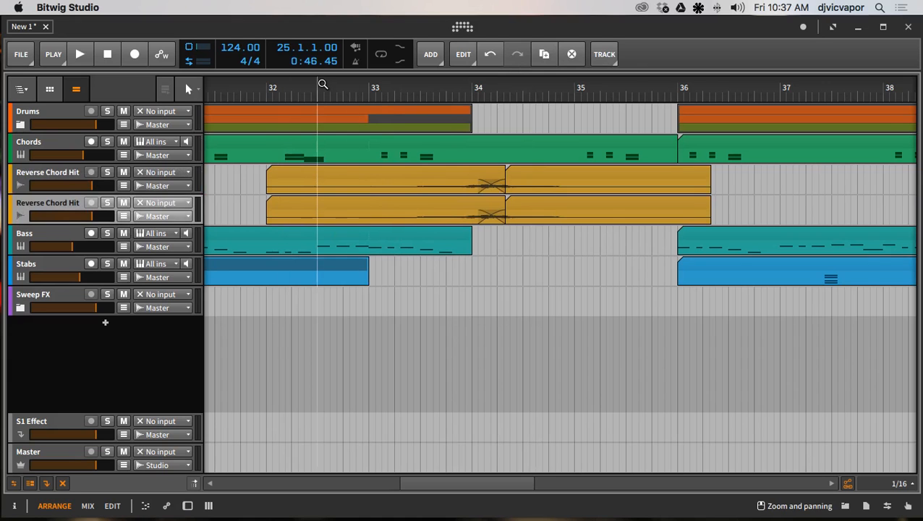
left_click_drag(318, 85, 388, 29)
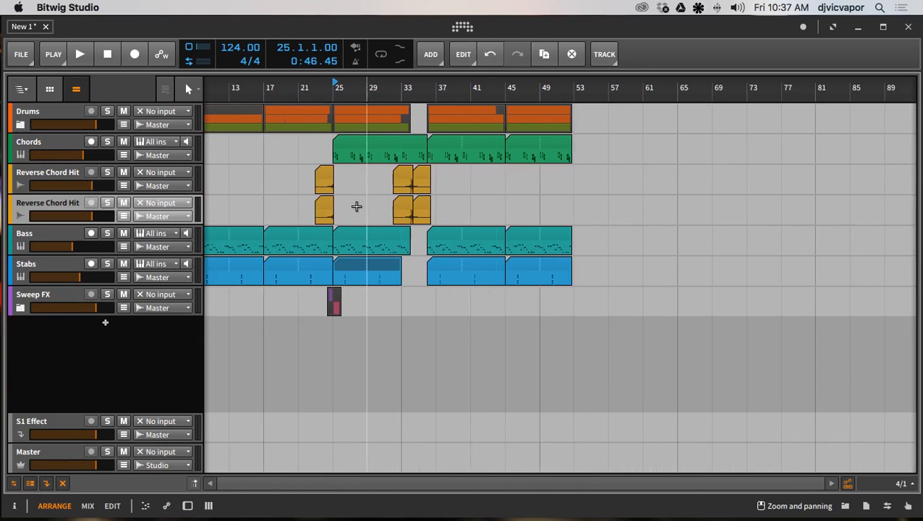
left_click(321, 207)
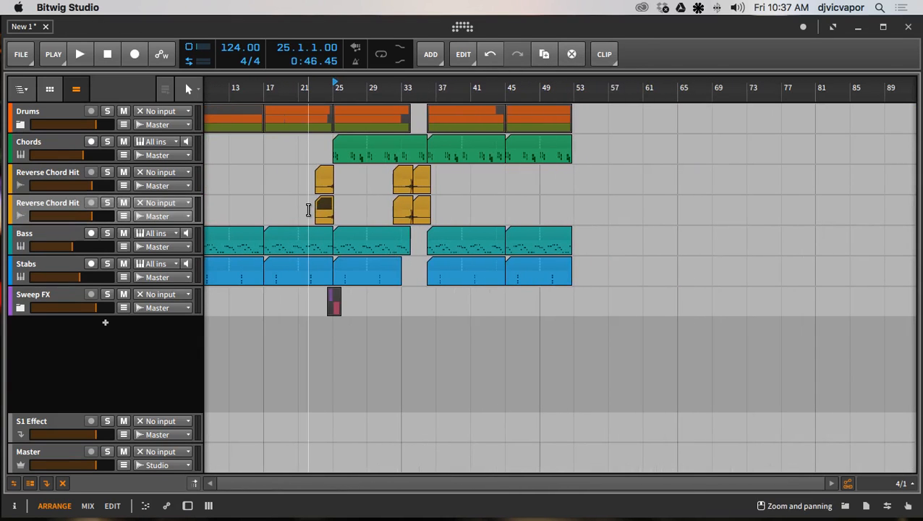
key("Delete")
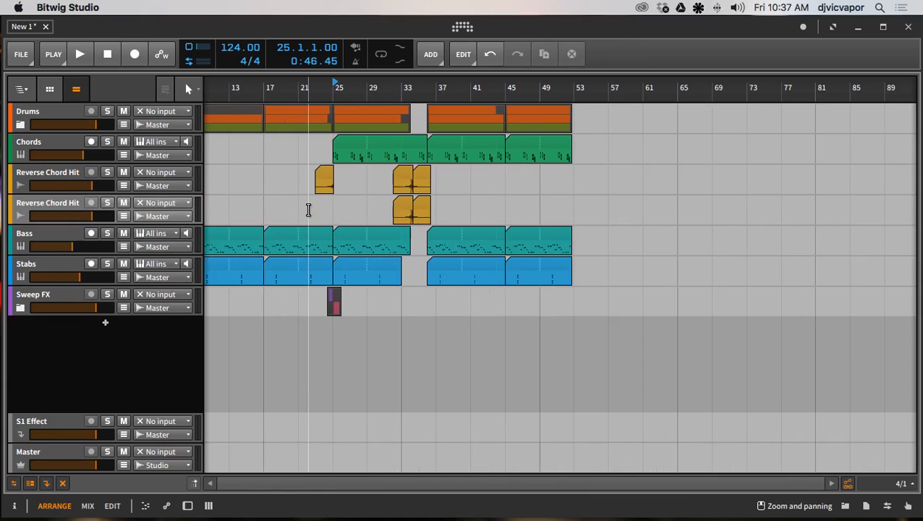
Rename the duplicated Reverse Chord Hit track as Reverse Break.
left_click(71, 209)
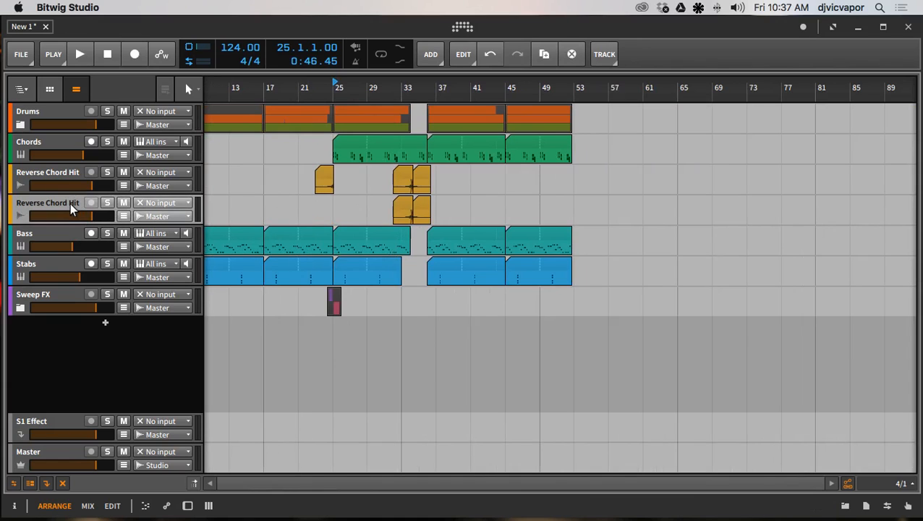
double_click(70, 203)
type("Revers Break")
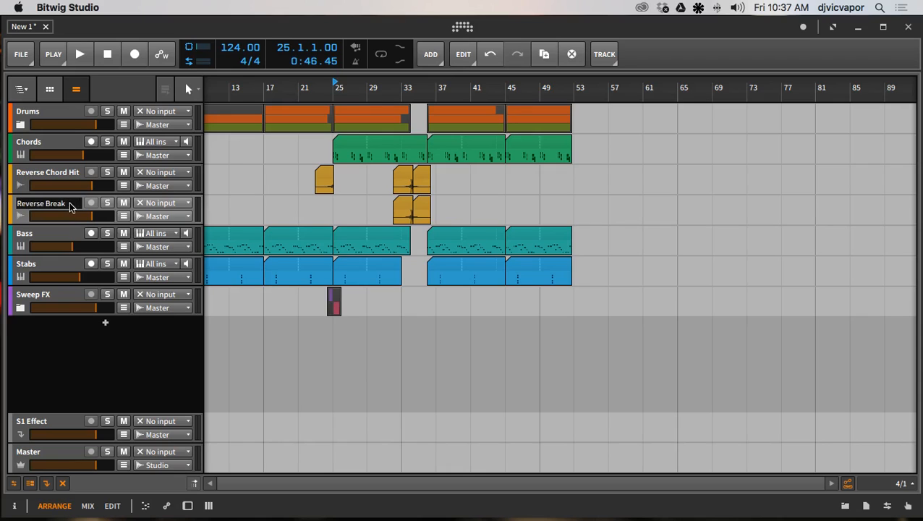
key("Return")
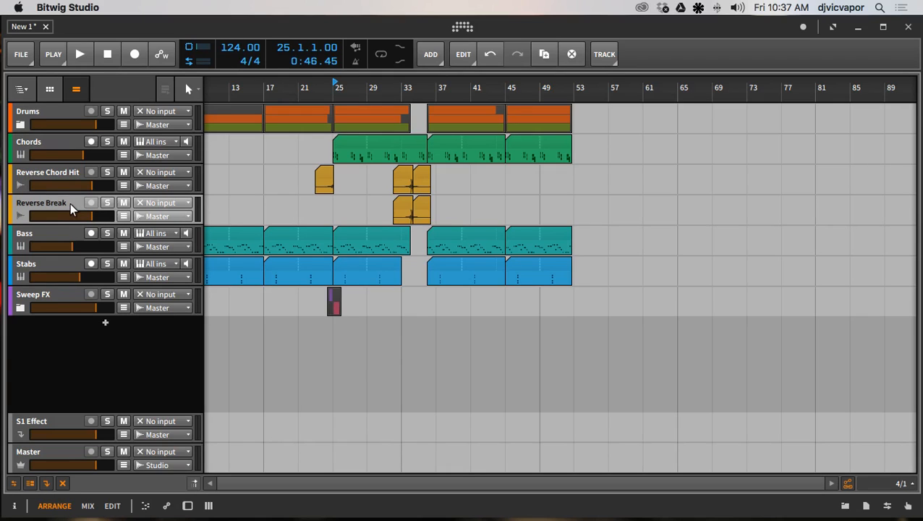
Colour both clips on the Reverse Break track light grey.
left_click(405, 203)
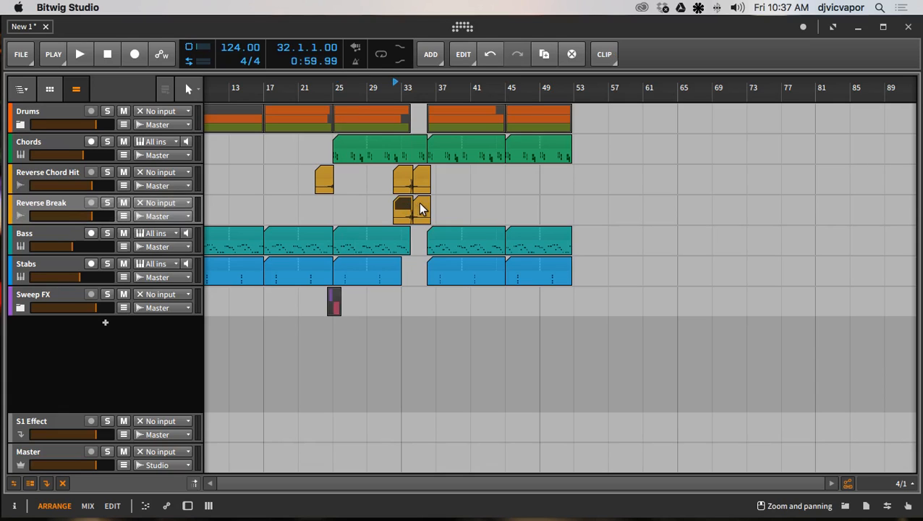
right_click(417, 202)
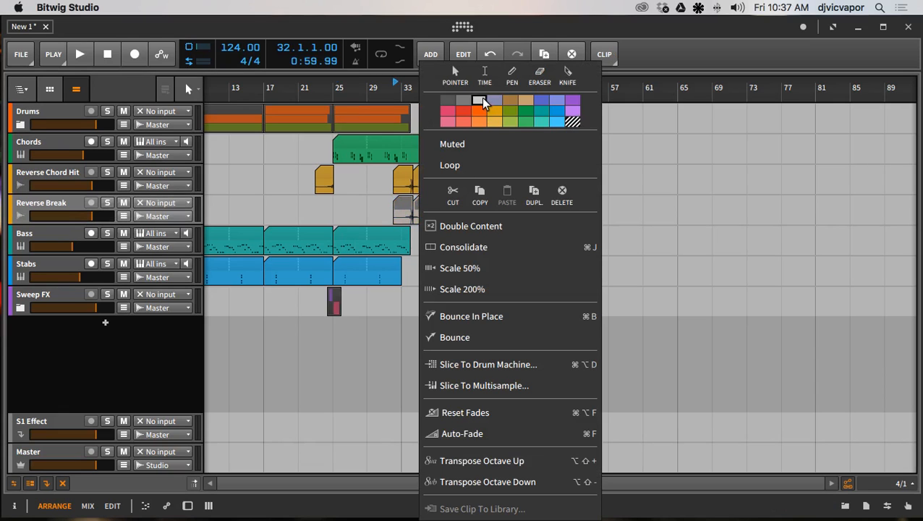
left_click(337, 323)
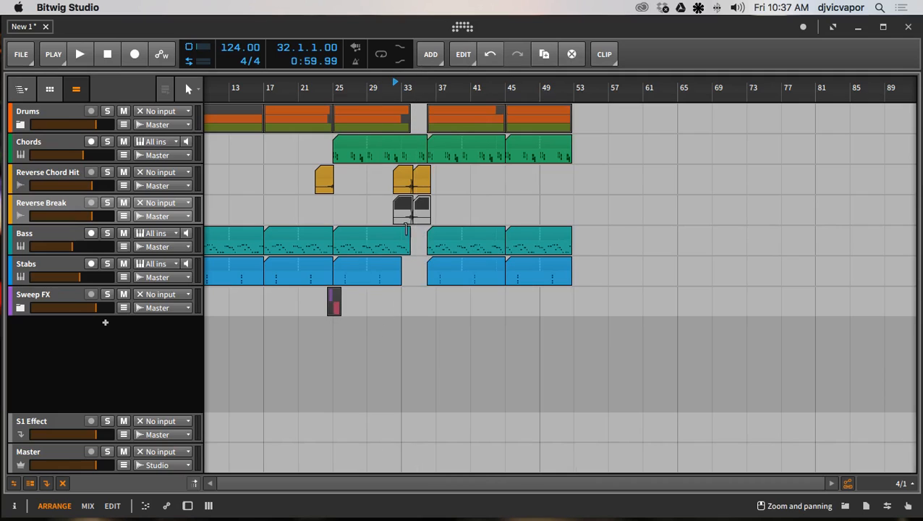
Show the Reverse Break track's device chain, solo the track and play its clips from bar 32.
double_click(72, 205)
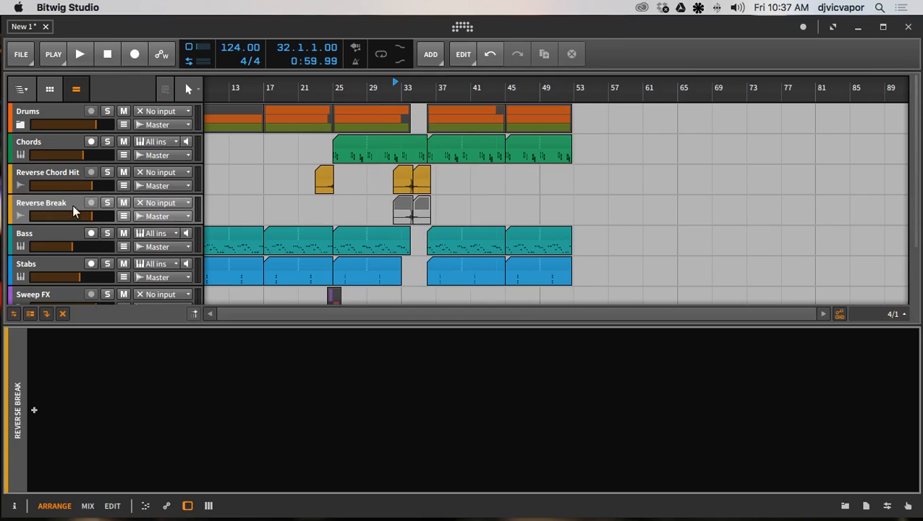
left_click(107, 203)
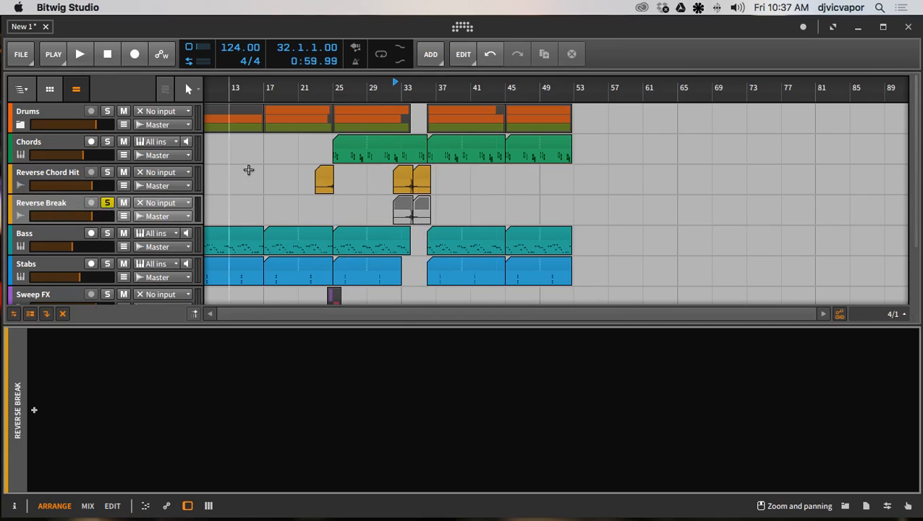
key("space")
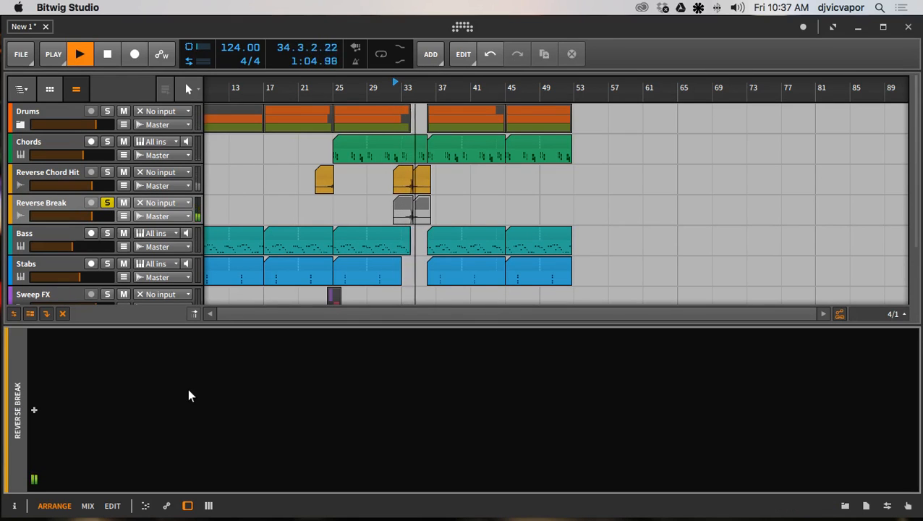
key("space")
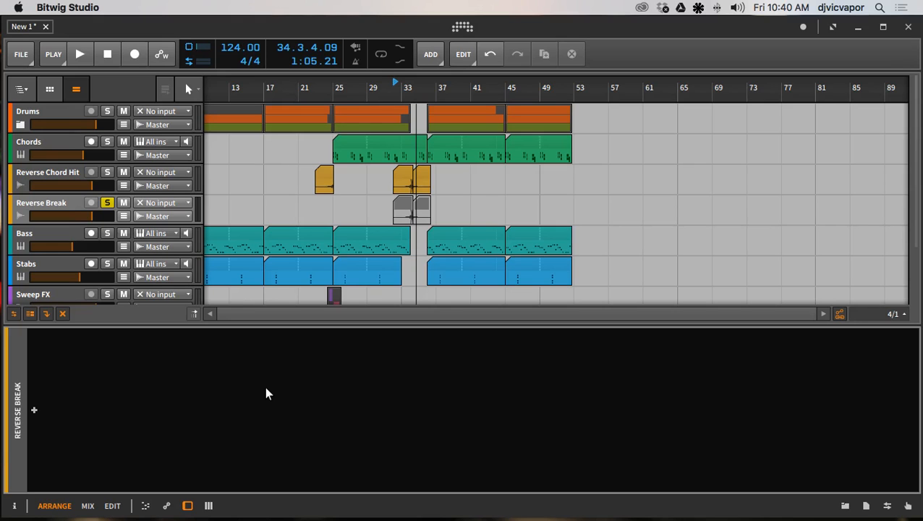
Open the device browser for the empty Reverse Break chain and search the presets for Looper.
left_click(35, 412)
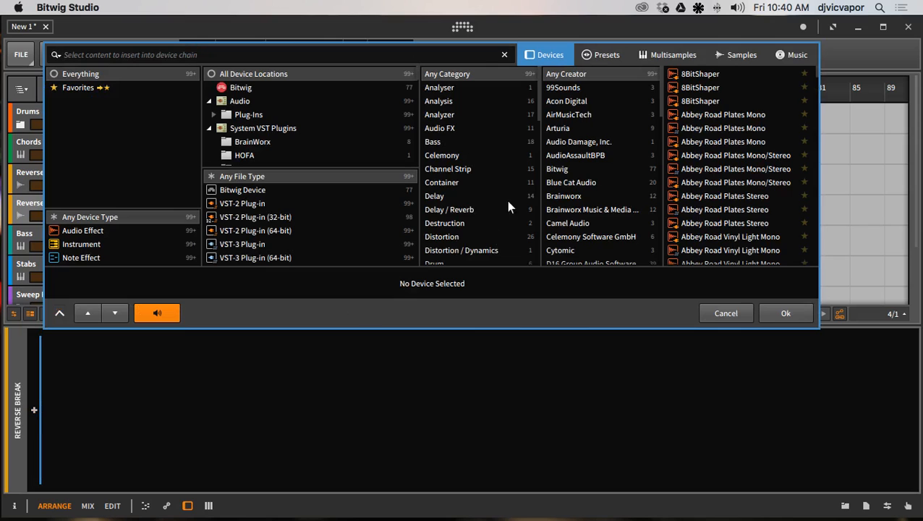
left_click(363, 86)
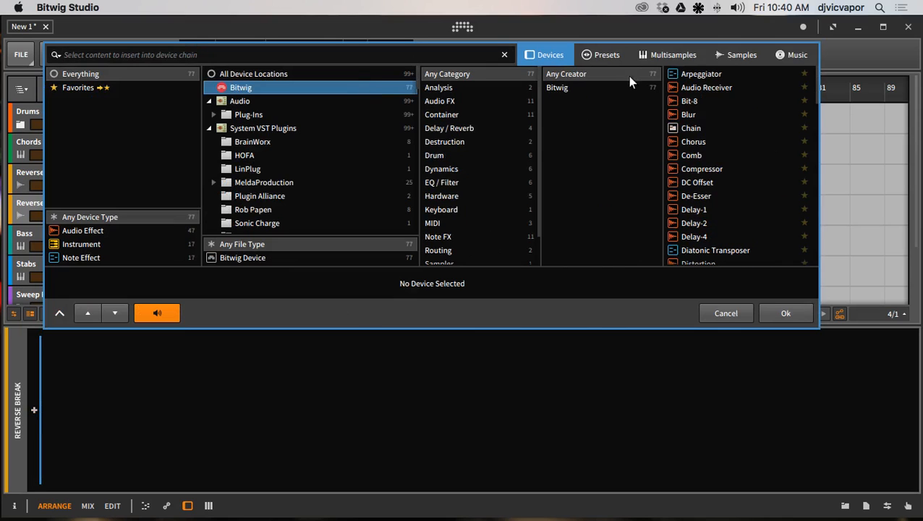
left_click(605, 55)
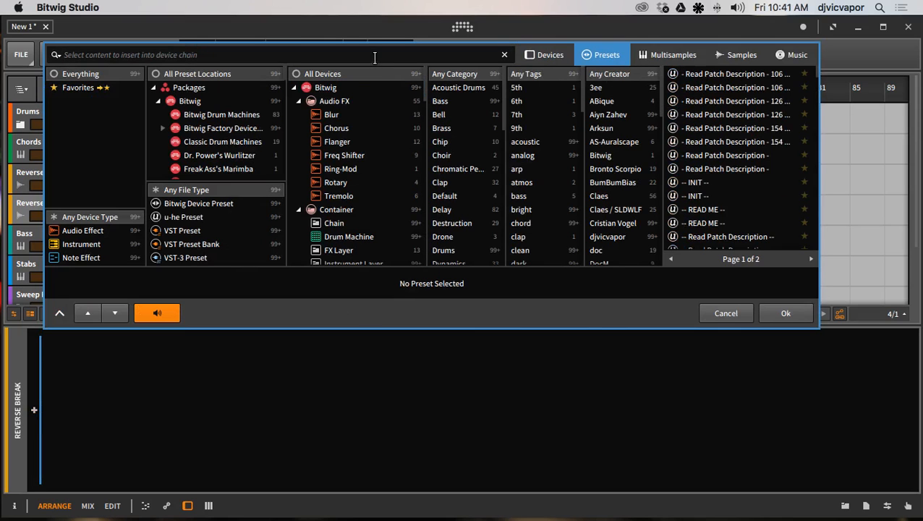
type("L")
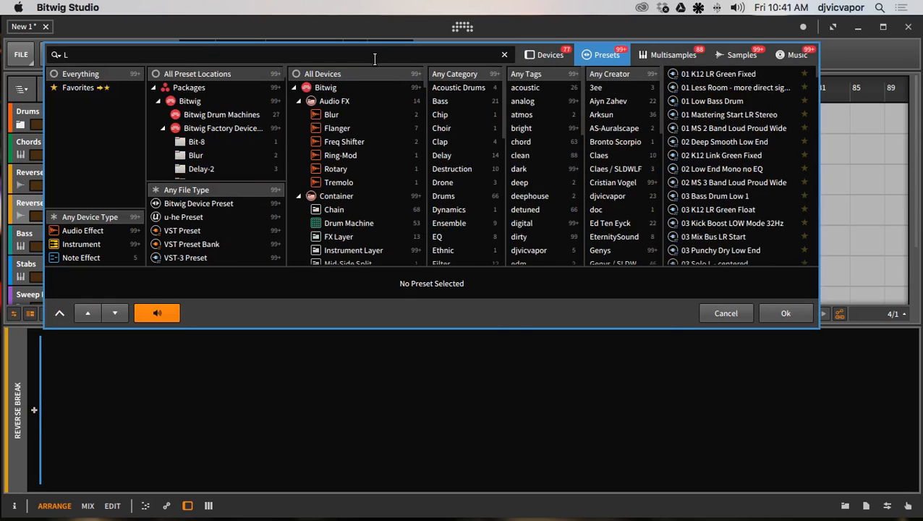
type("oopeer")
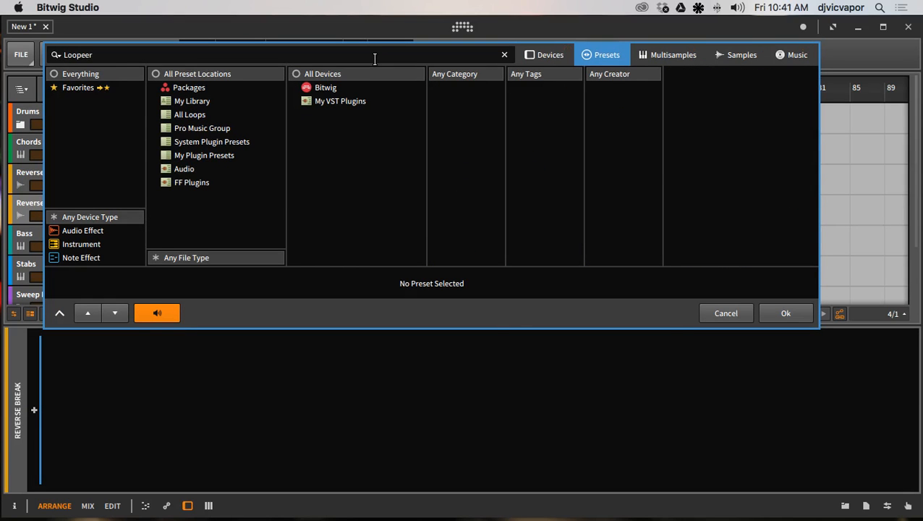
key("BackSpace")
key("BackSpace")
type("r")
left_click(323, 87)
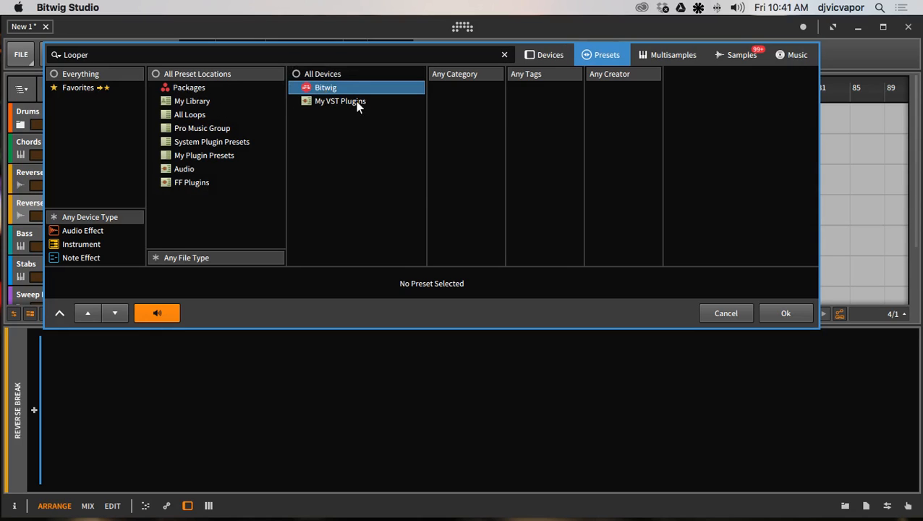
Search the presets by the creator's name, limit them to audio effects and compare the dark, fx, harmonic and layered tags.
left_click_drag(316, 56, 40, 66)
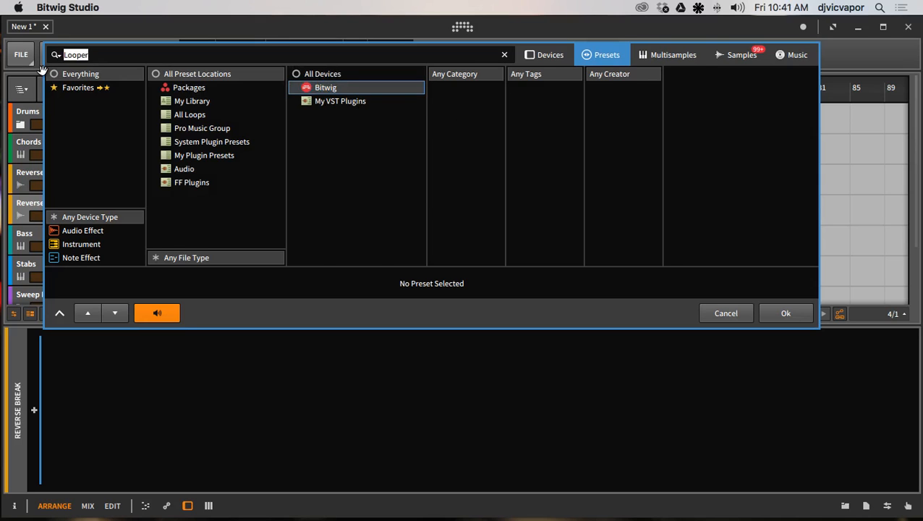
type("djv")
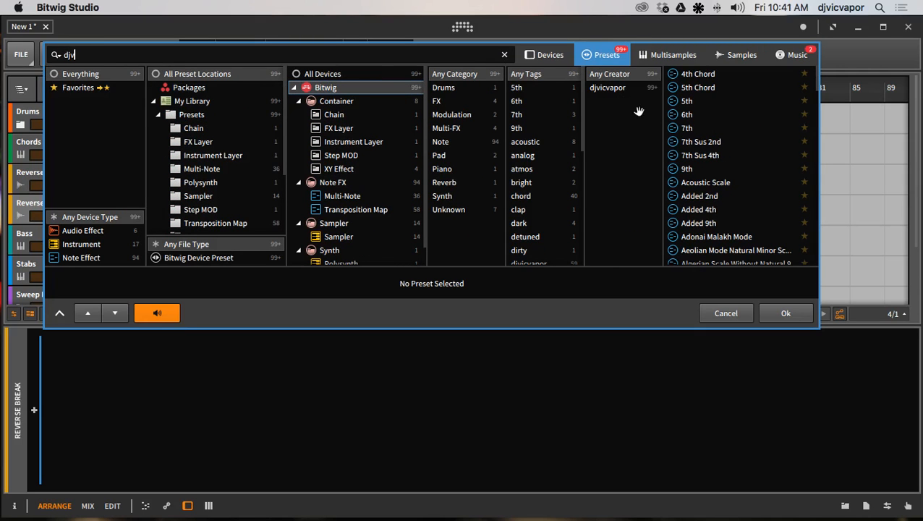
left_click(608, 87)
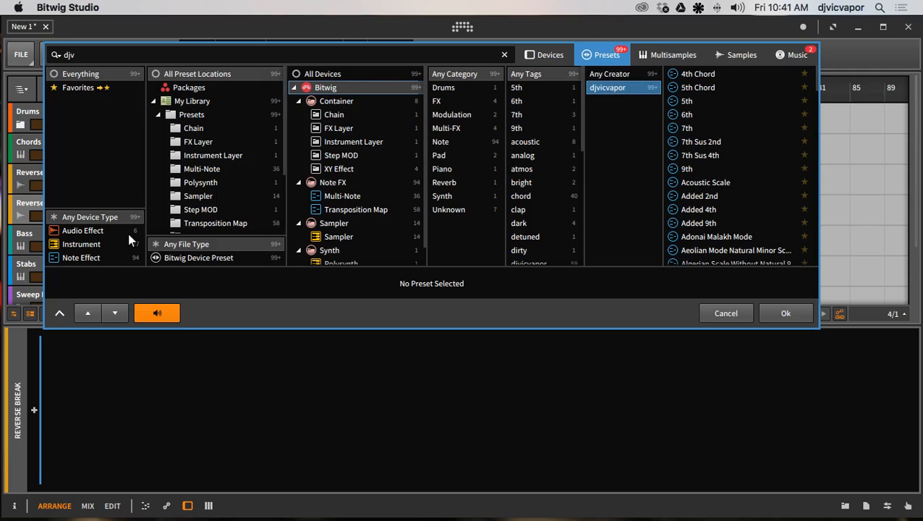
left_click(96, 231)
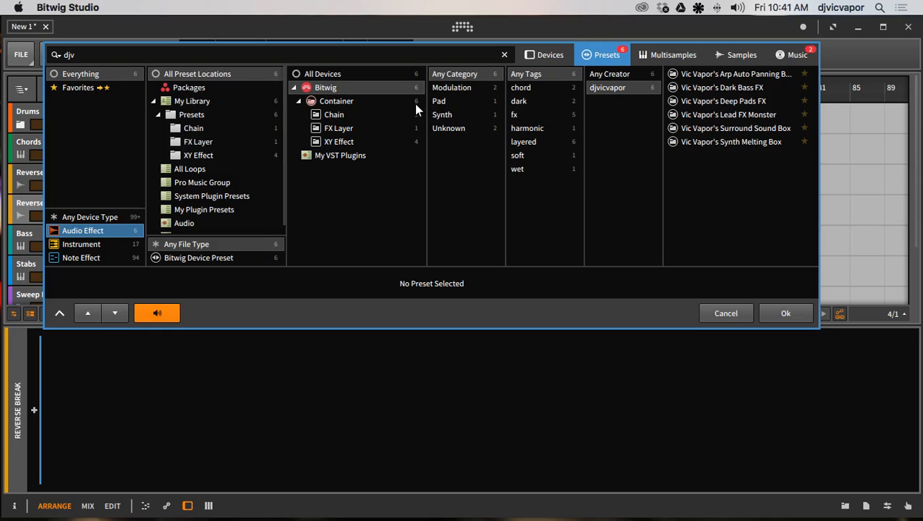
left_click(522, 89)
left_click(523, 101)
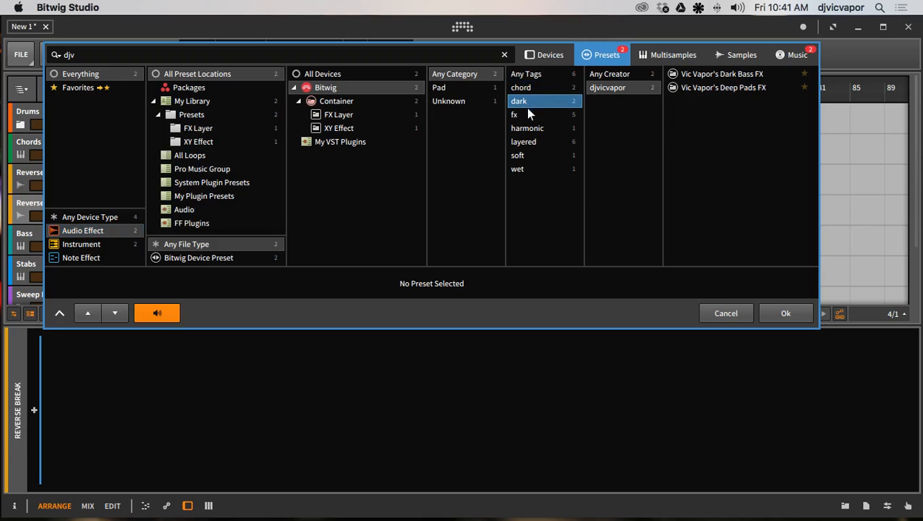
left_click(528, 115)
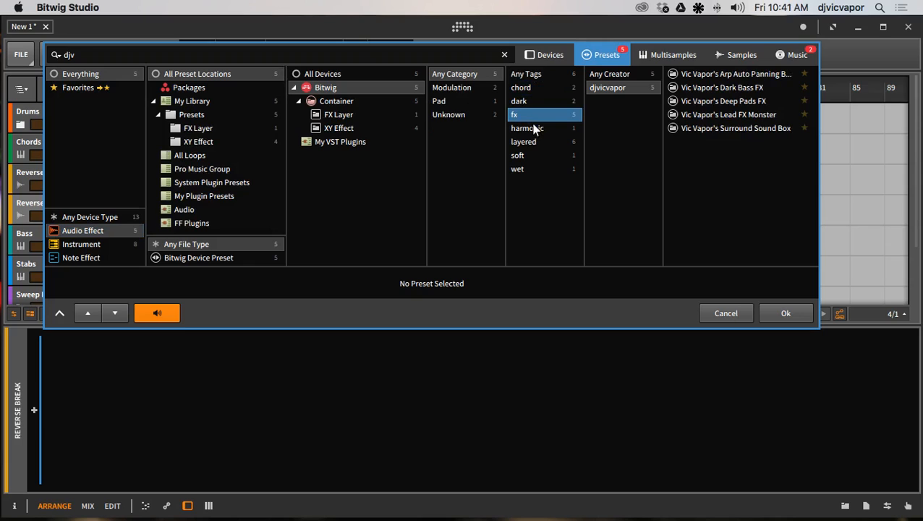
left_click(534, 127)
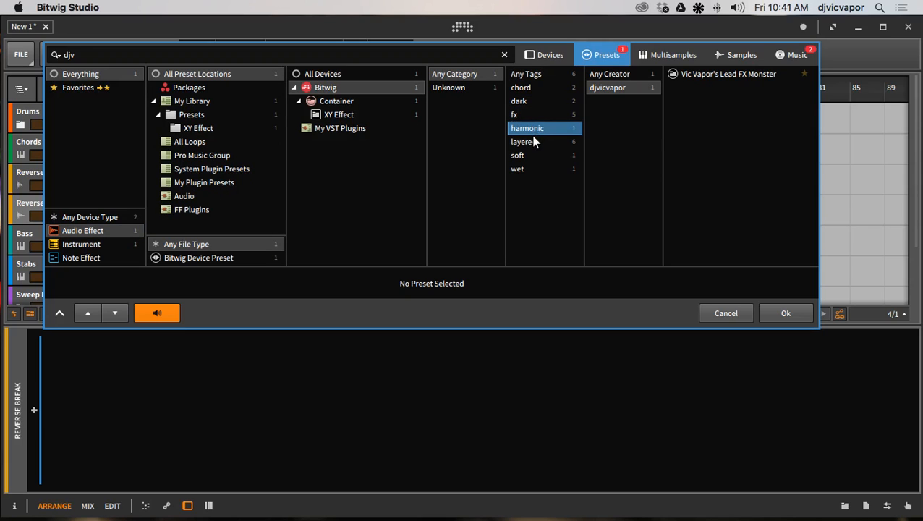
left_click(534, 141)
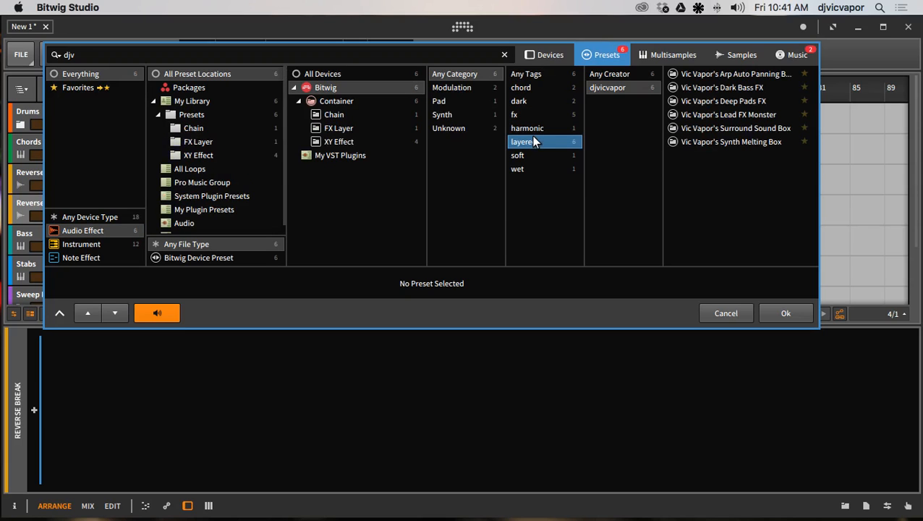
Clear the search text and examine the creator's Chain, FX Layer and XY Effect presets, including the chord, dark and fx tags.
left_click(297, 56)
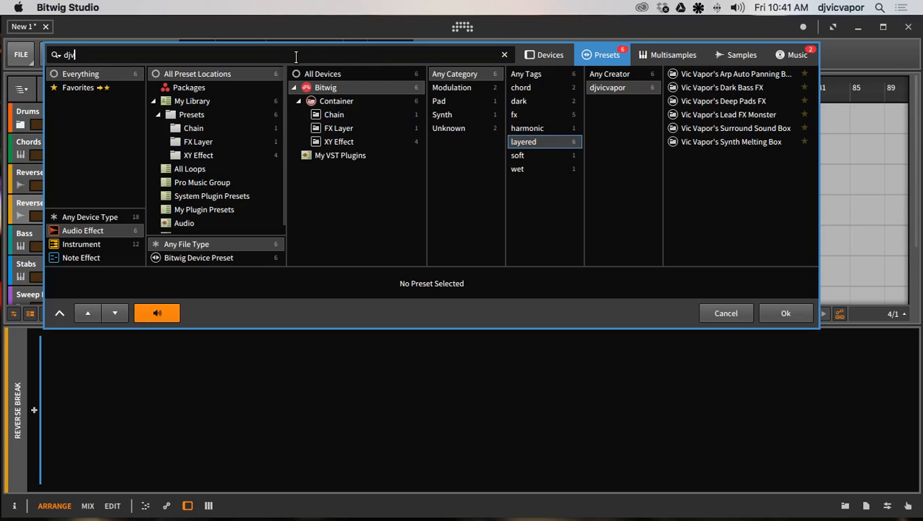
key("BackSpace")
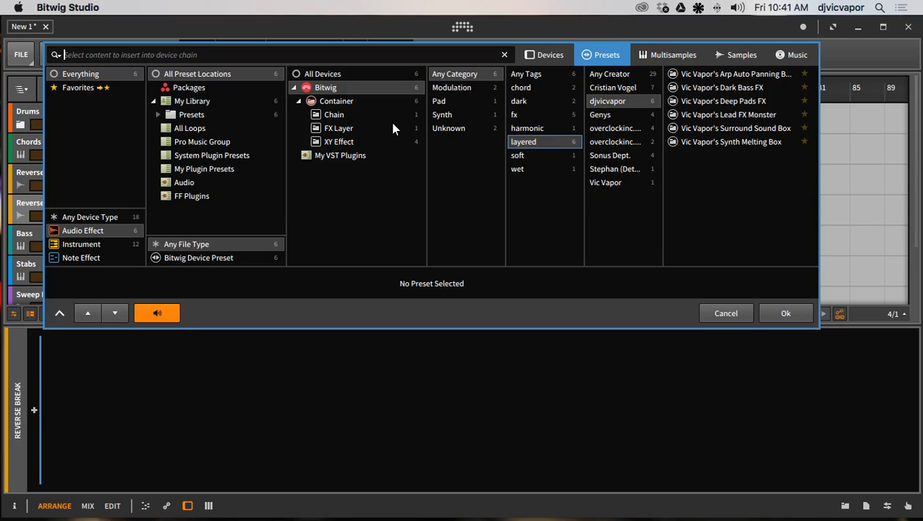
left_click(360, 117)
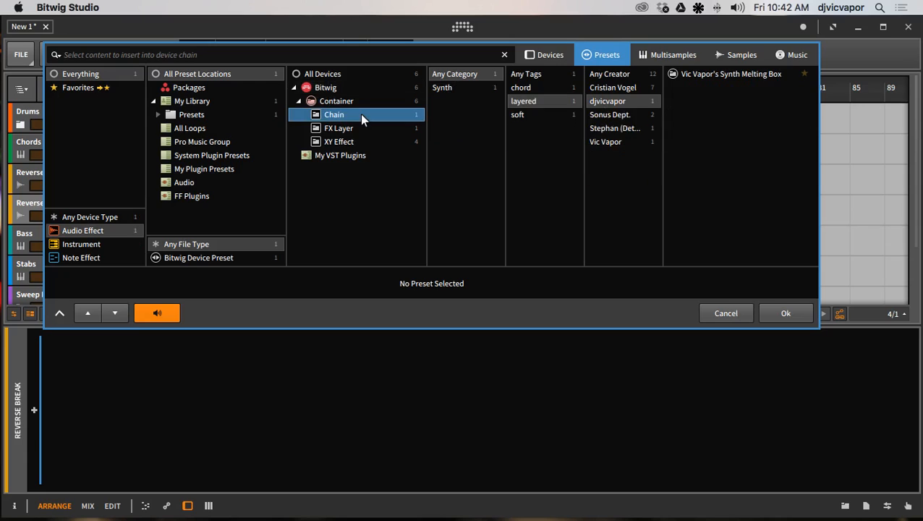
left_click(360, 125)
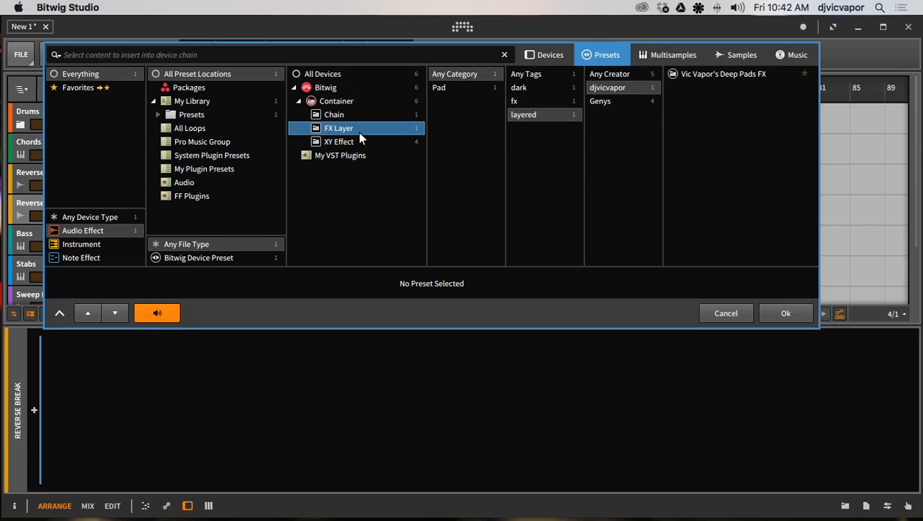
left_click(360, 141)
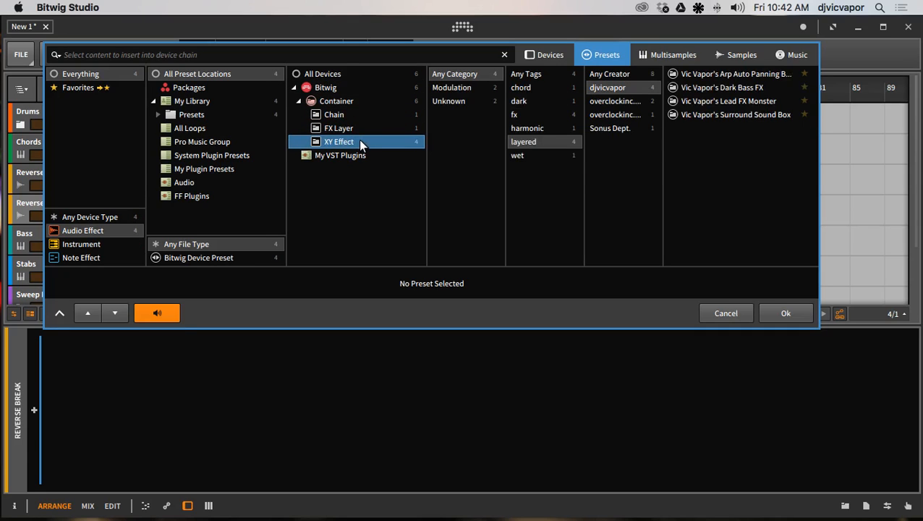
left_click(356, 103)
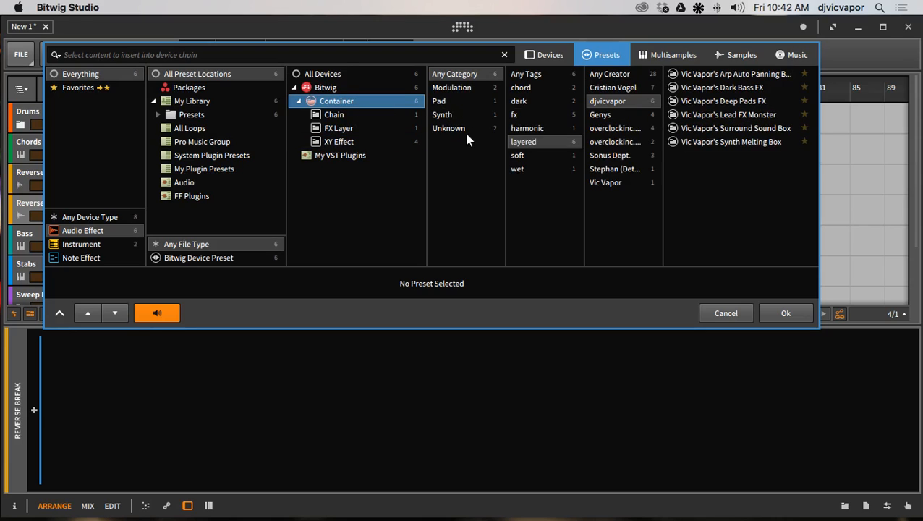
left_click(518, 88)
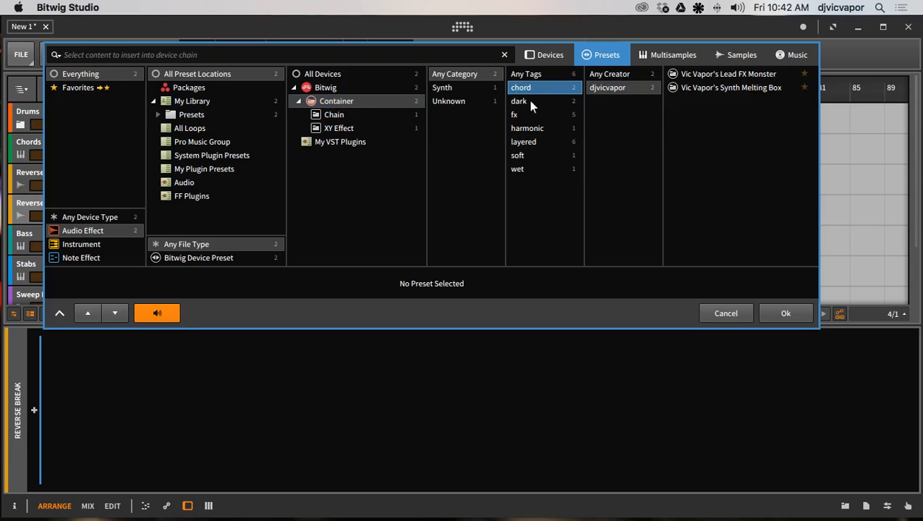
left_click(528, 103)
left_click(528, 116)
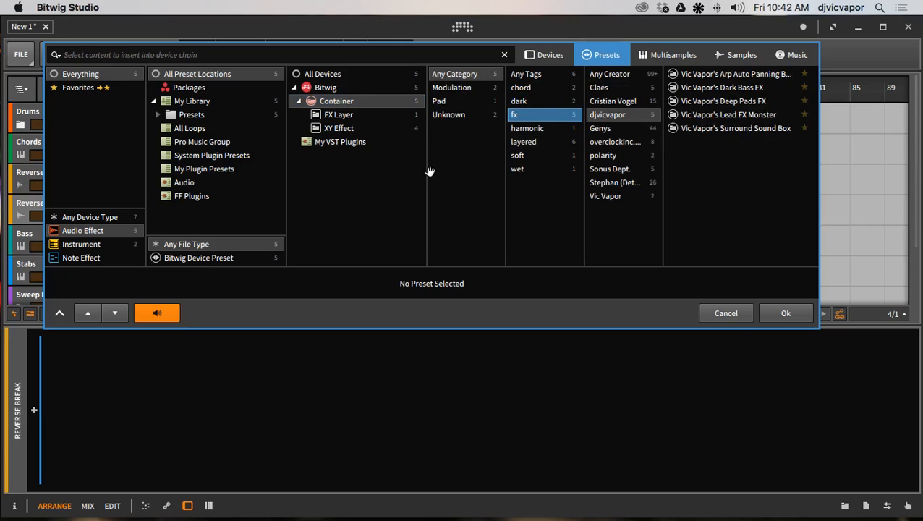
Examine the creator's fx presets by device type and by the Modulation, Pad and Unknown categories, and close the browser without inserting one.
left_click(99, 246)
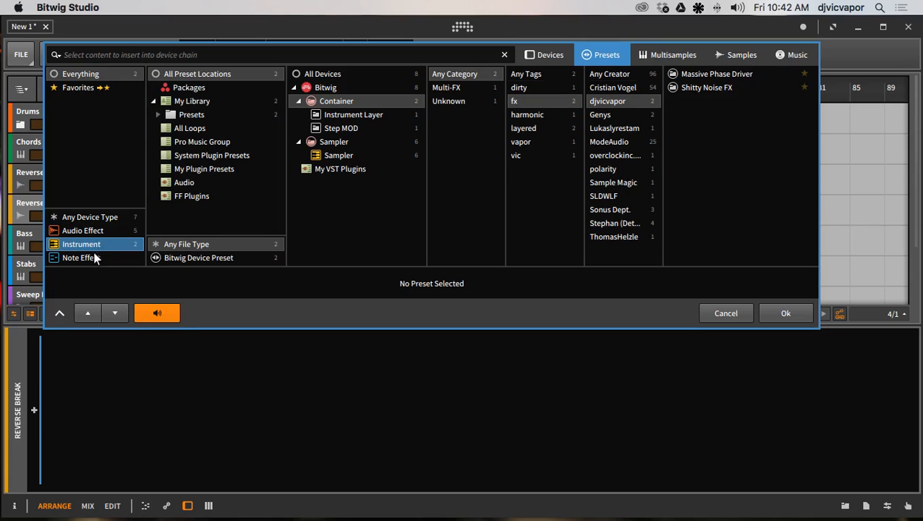
left_click(94, 258)
left_click(97, 230)
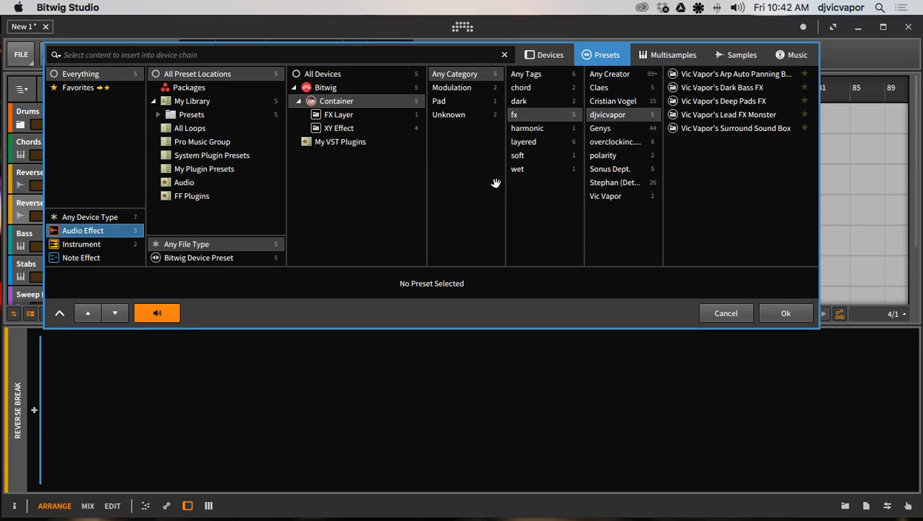
left_click(455, 90)
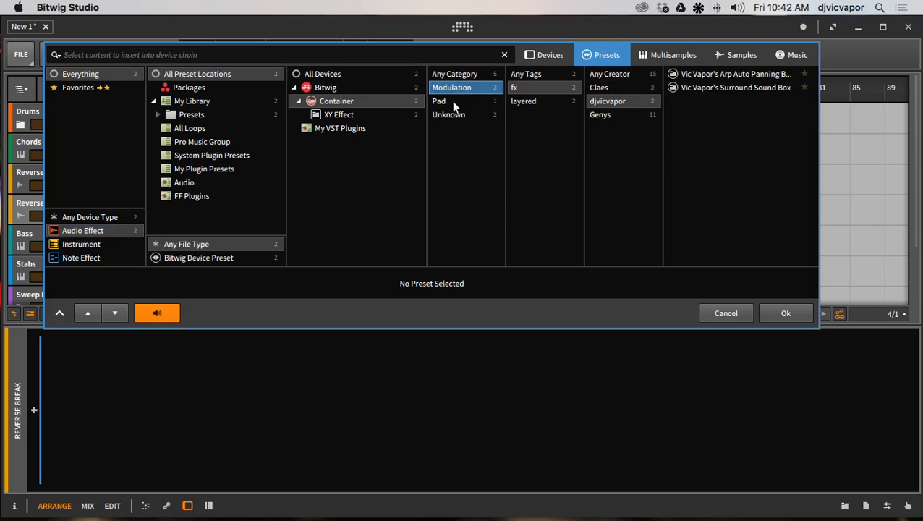
left_click(455, 117)
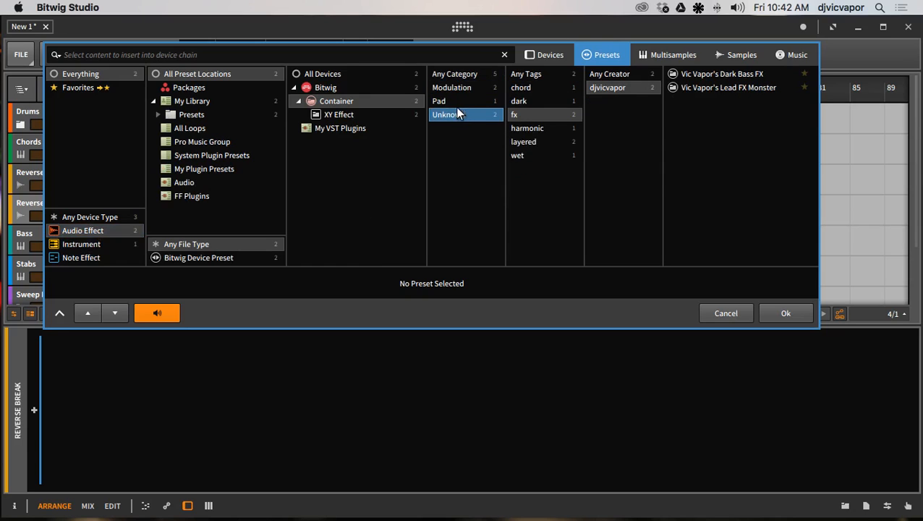
left_click(455, 103)
left_click(462, 87)
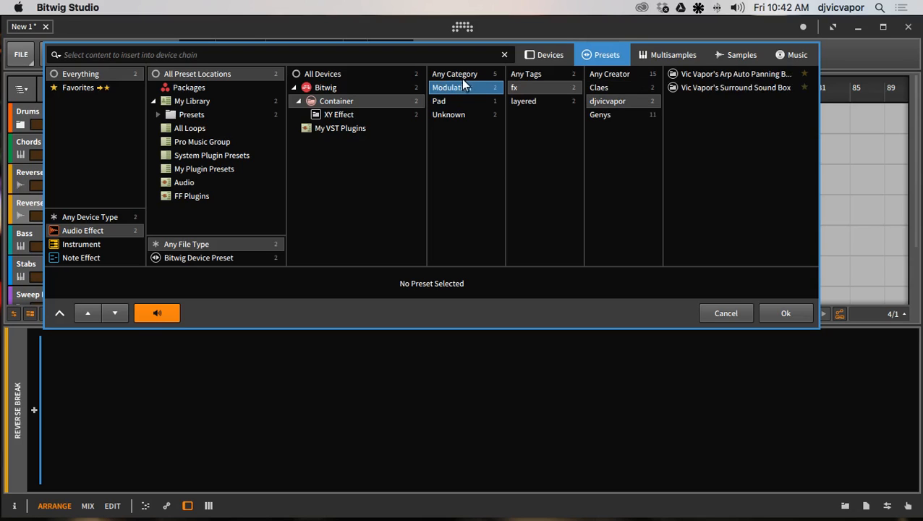
left_click(337, 118)
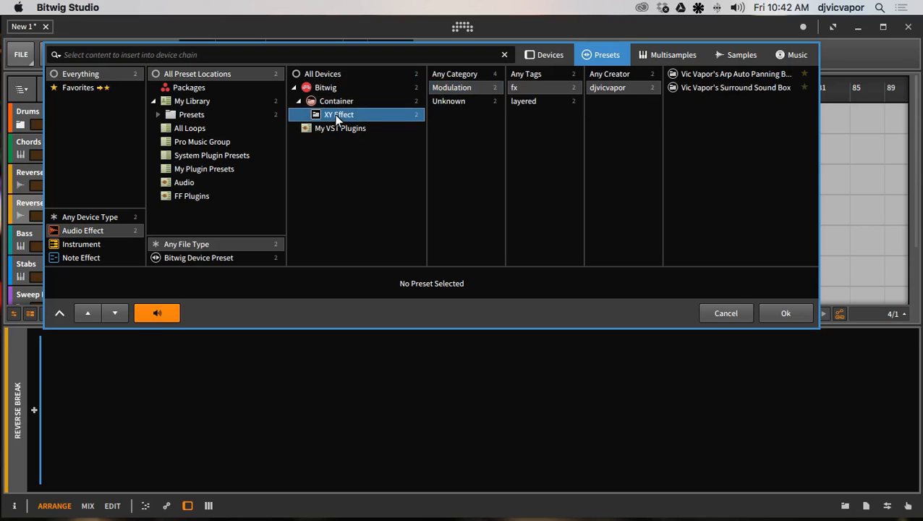
left_click(342, 104)
left_click(439, 101)
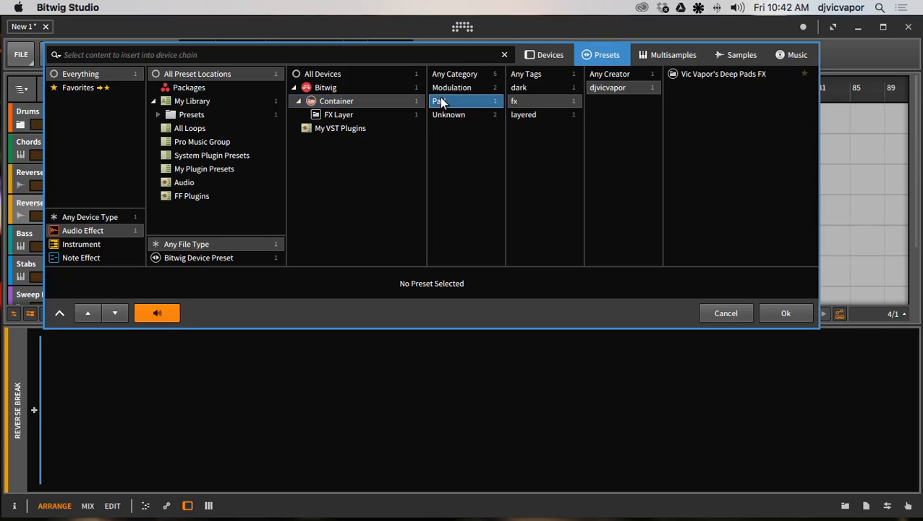
left_click(527, 87)
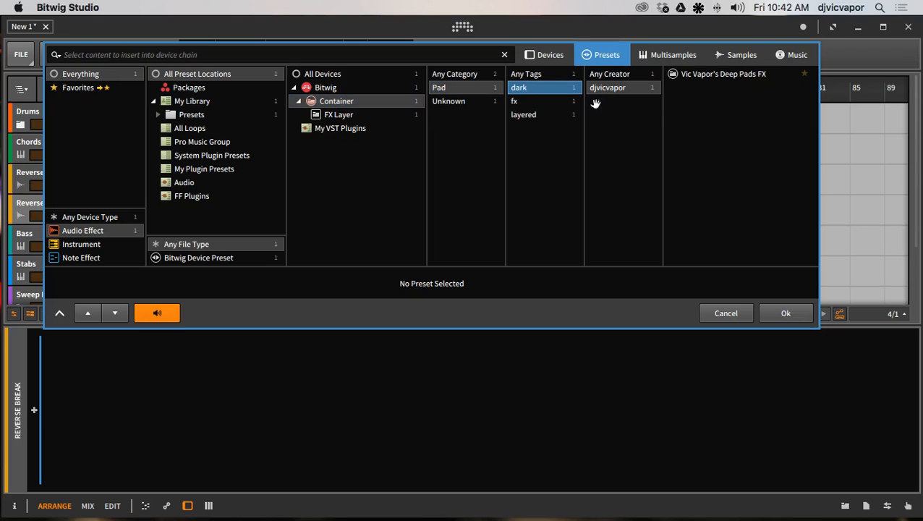
left_click(724, 313)
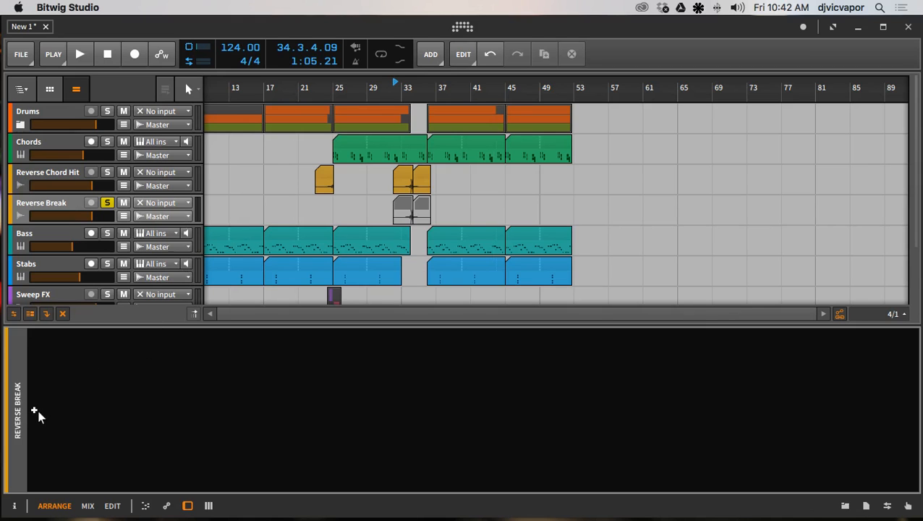
Open the device browser for the empty Reverse Break chain and search audio effect presets by the creator's name, comparing both matching creators.
left_click(34, 410)
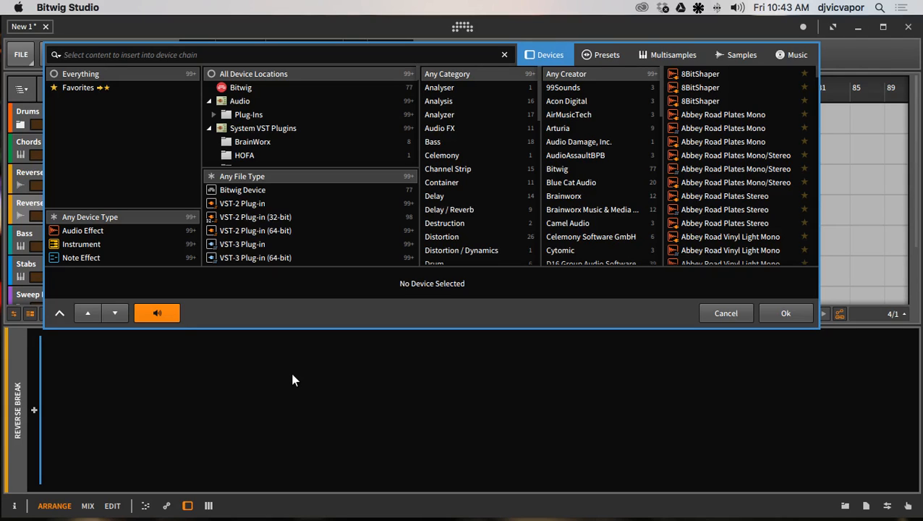
left_click(80, 231)
left_click(246, 88)
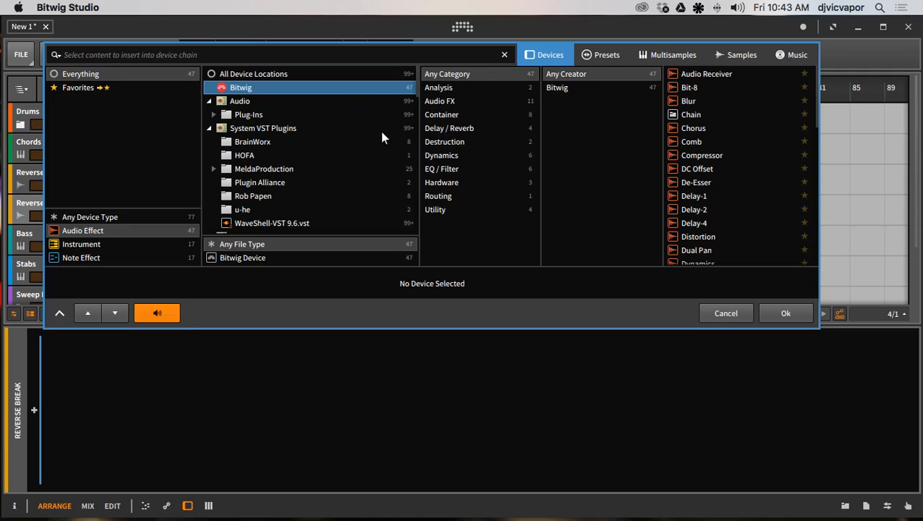
left_click(350, 56)
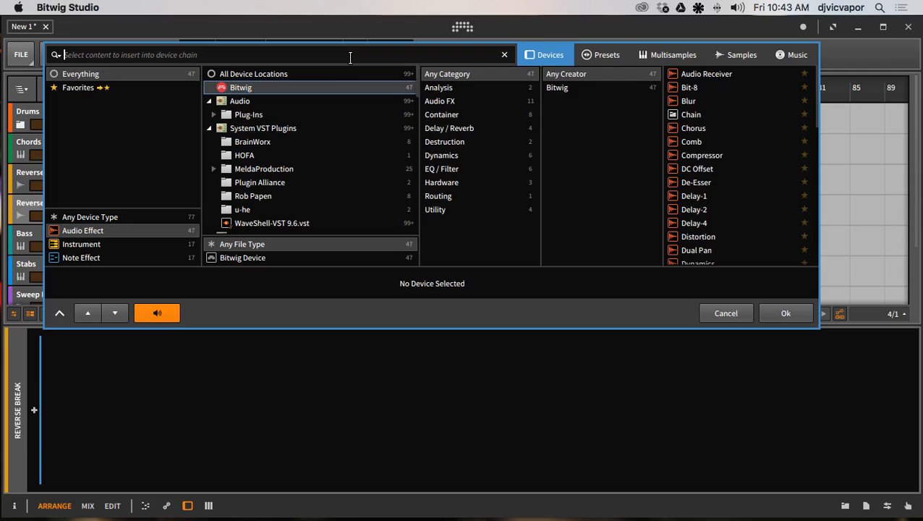
type("vic")
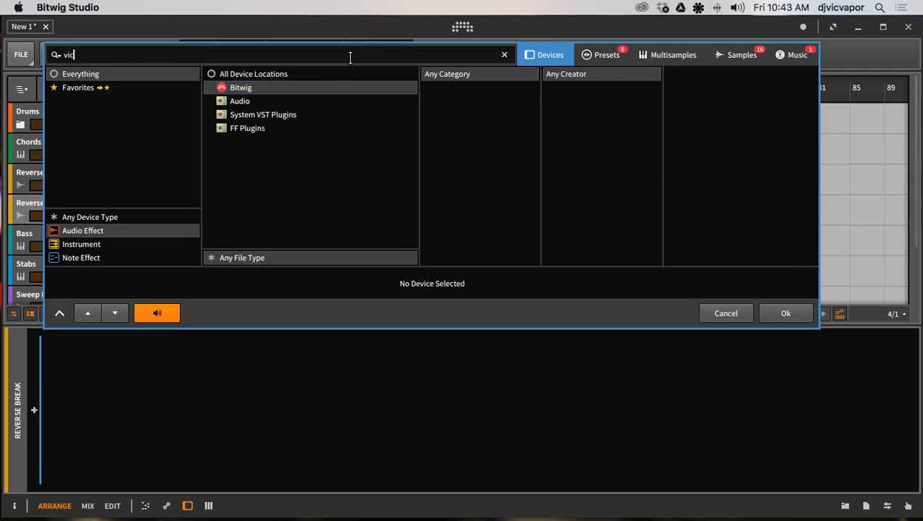
left_click(601, 56)
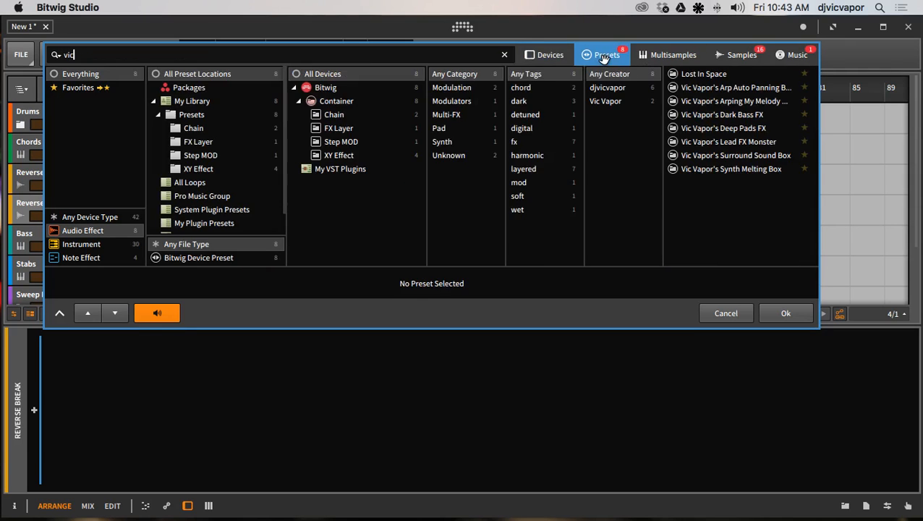
left_click(614, 102)
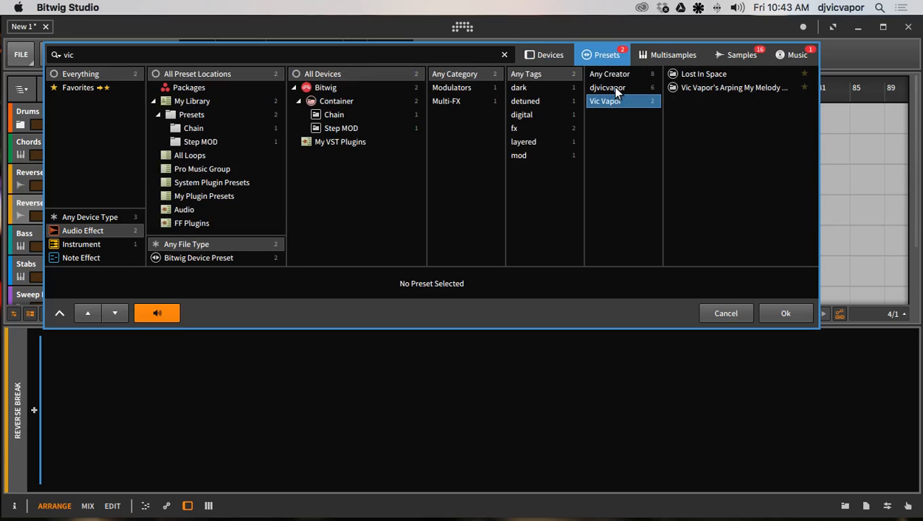
left_click(615, 87)
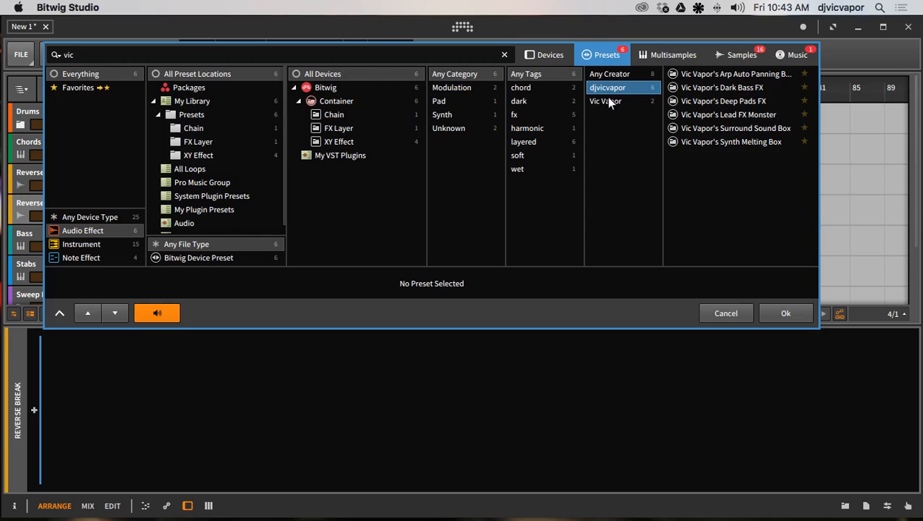
Examine the creator's Bitwig container presets by Chain, FX Layer and XY Effect, and close the browser without inserting one.
left_click(353, 87)
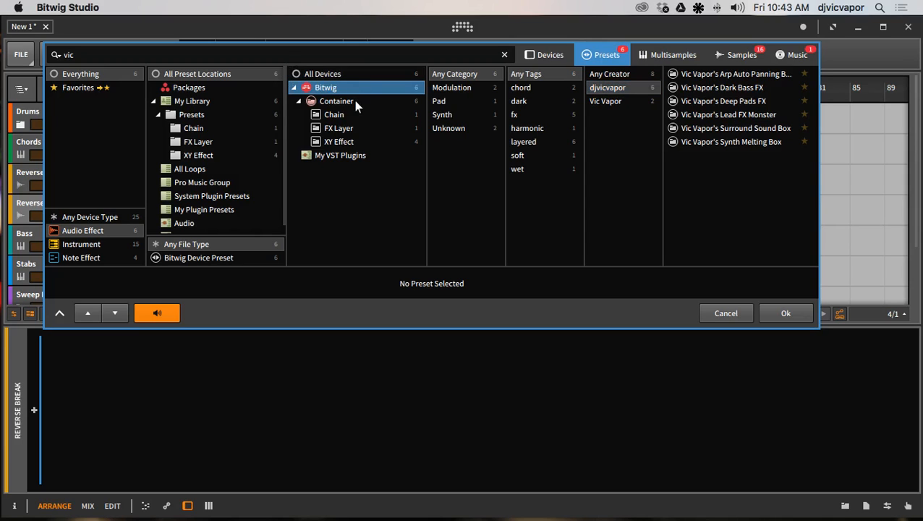
left_click(359, 115)
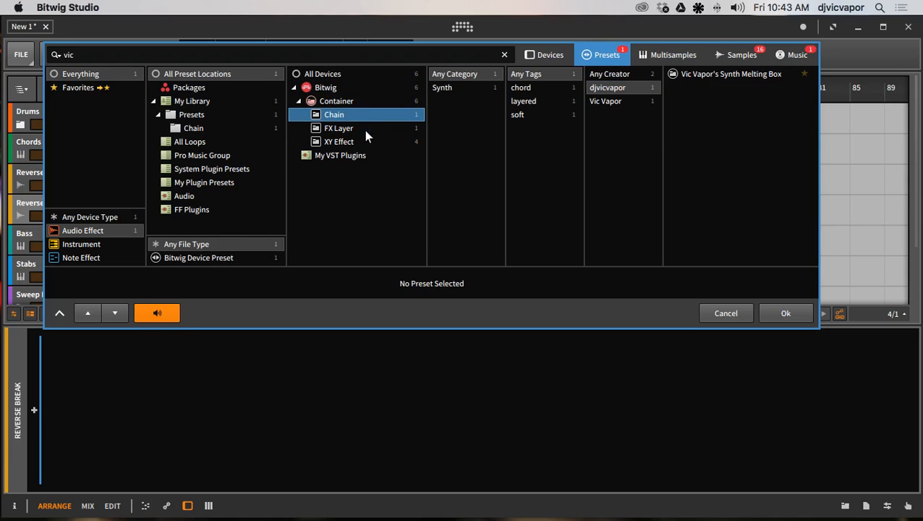
left_click(360, 128)
left_click(363, 139)
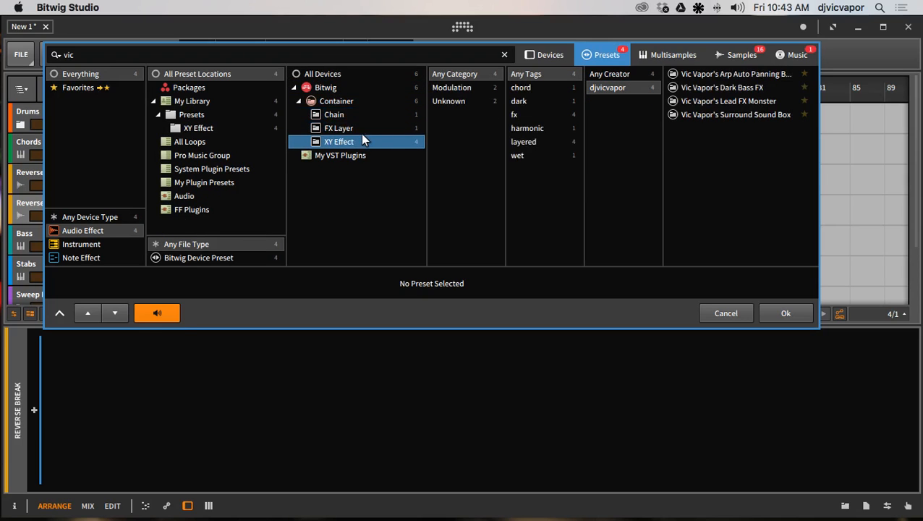
left_click(354, 88)
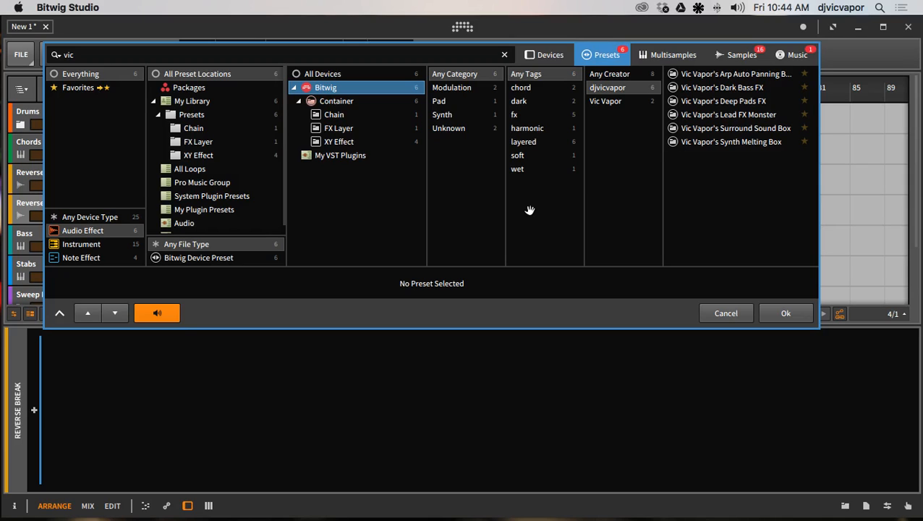
left_click(737, 313)
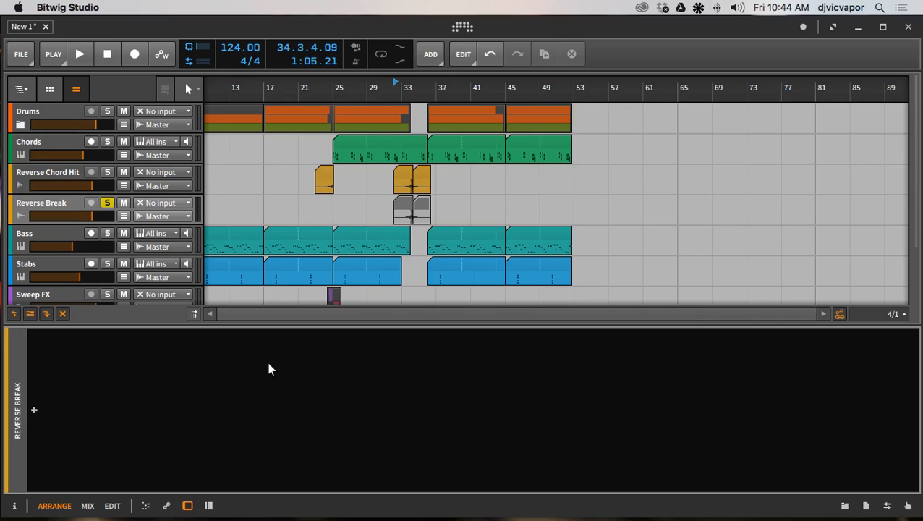
Unsolo the Reverse Break track and play the break around bar 34 with the full arrangement.
key("space")
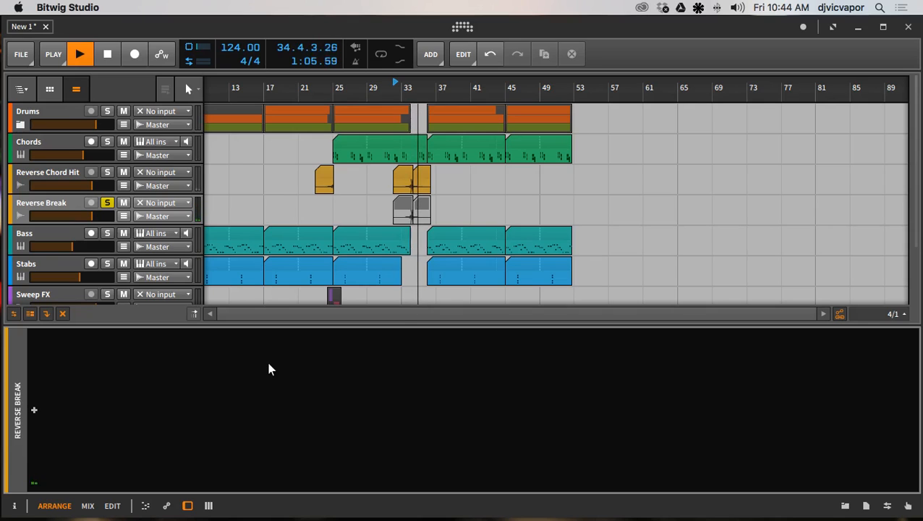
key("space")
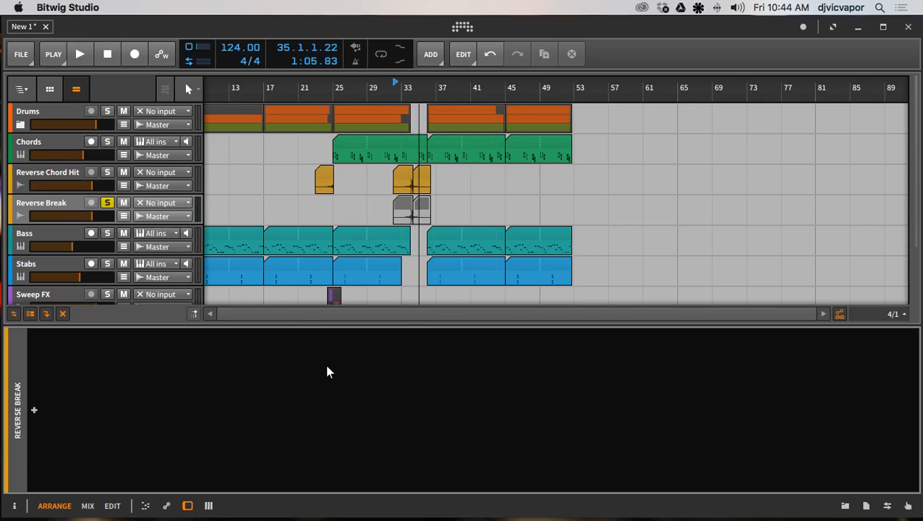
left_click(107, 202)
key("space")
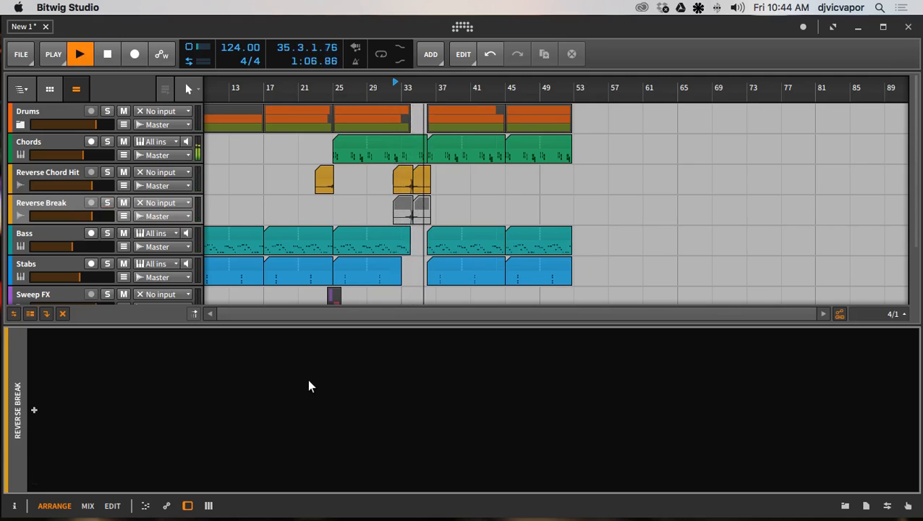
key("space")
key("space")
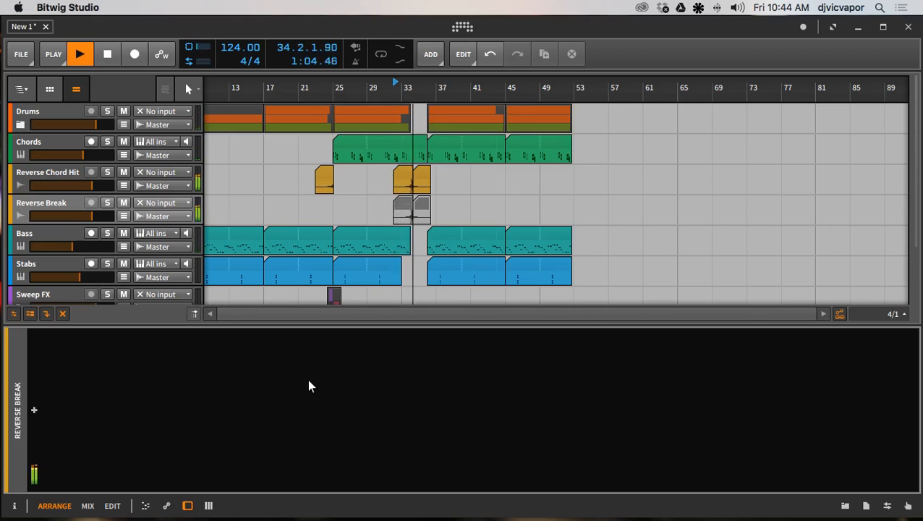
Mute the Reverse Chord Hit track and play the break around bar 34 without it.
key("space")
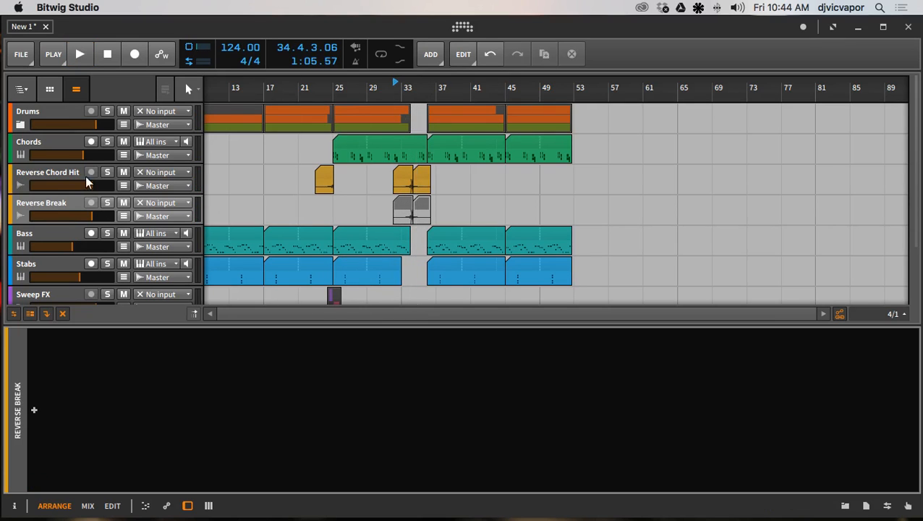
key("space")
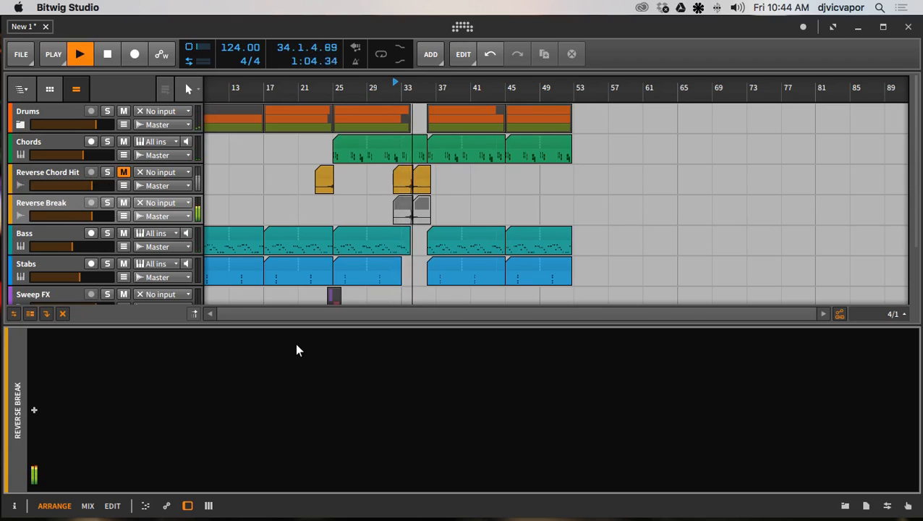
key("space")
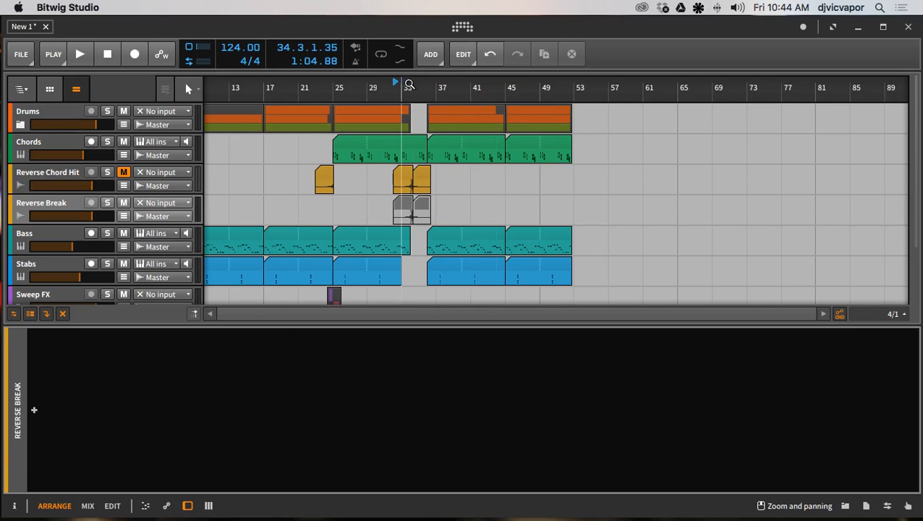
Try a later boundary between the two crossfaded Reverse Break clips, audition it and move it back in line with the Reverse Chord Hit clips.
left_click_drag(408, 85, 421, 134)
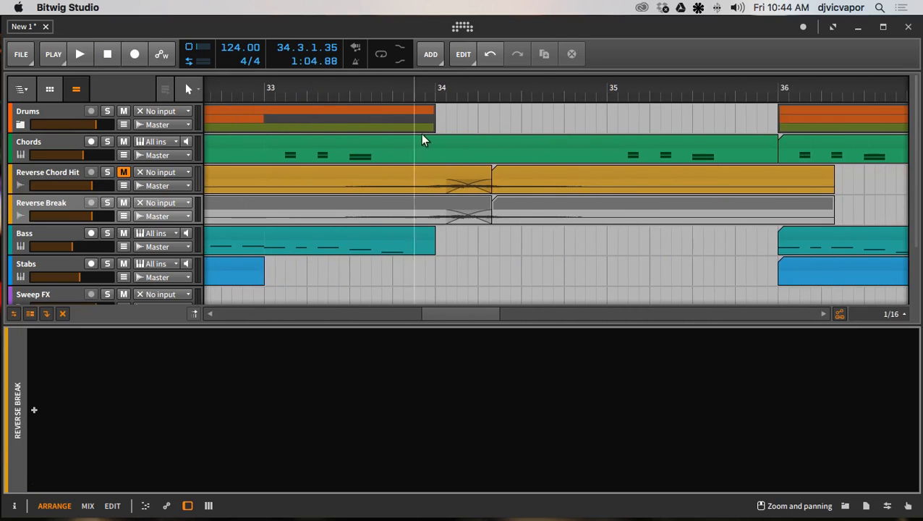
left_click_drag(482, 82, 494, 216)
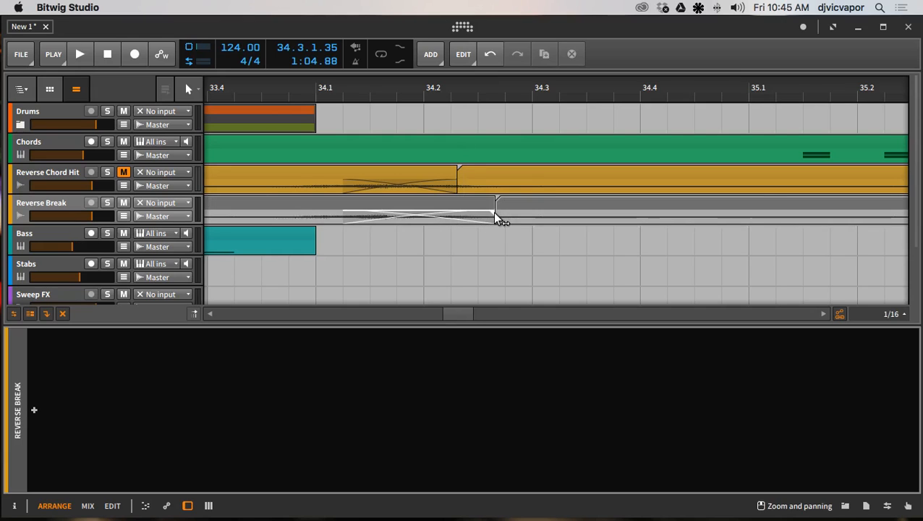
key("space")
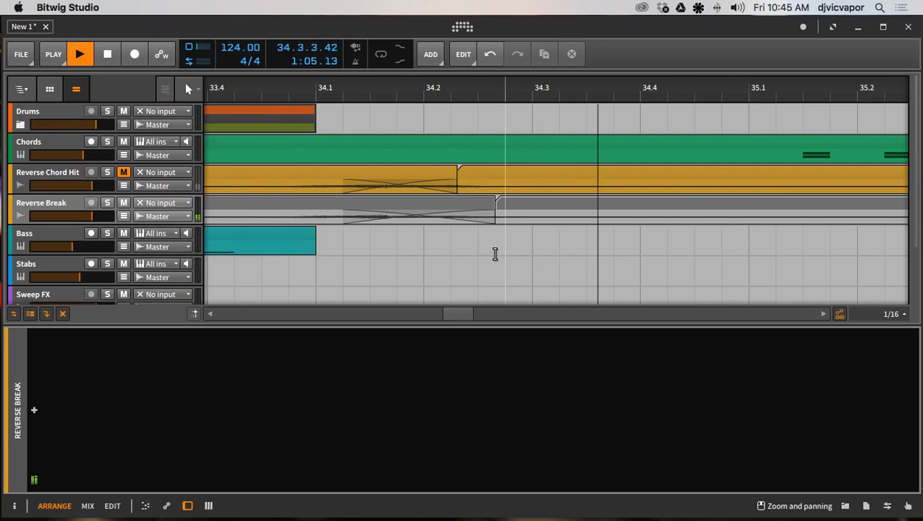
key("space")
left_click_drag(494, 216, 452, 216)
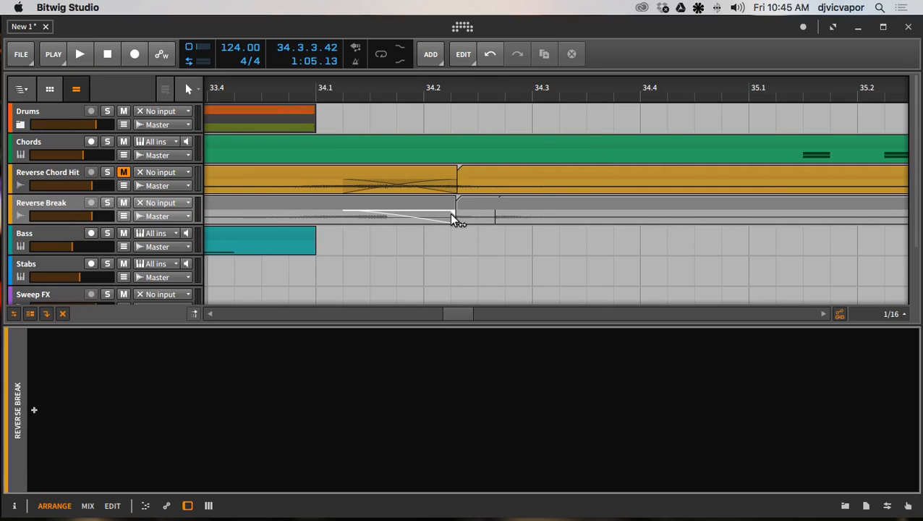
left_click(388, 233)
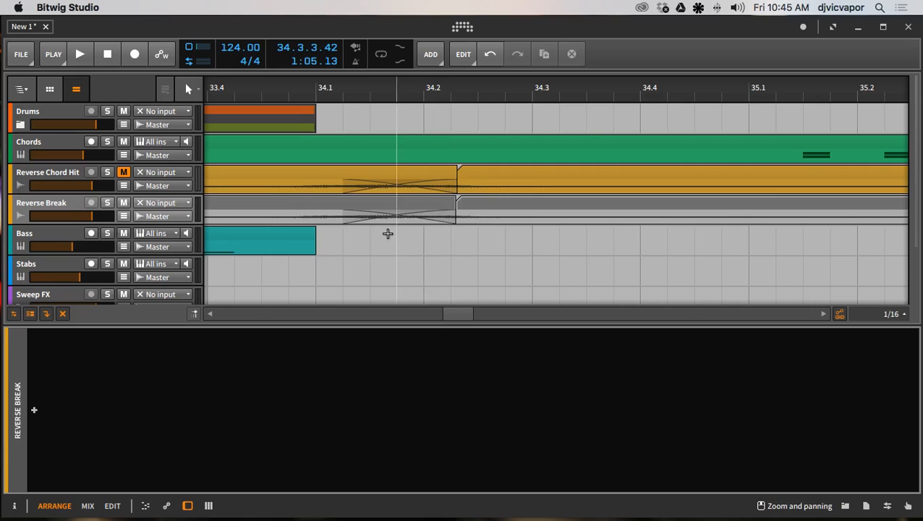
key("space")
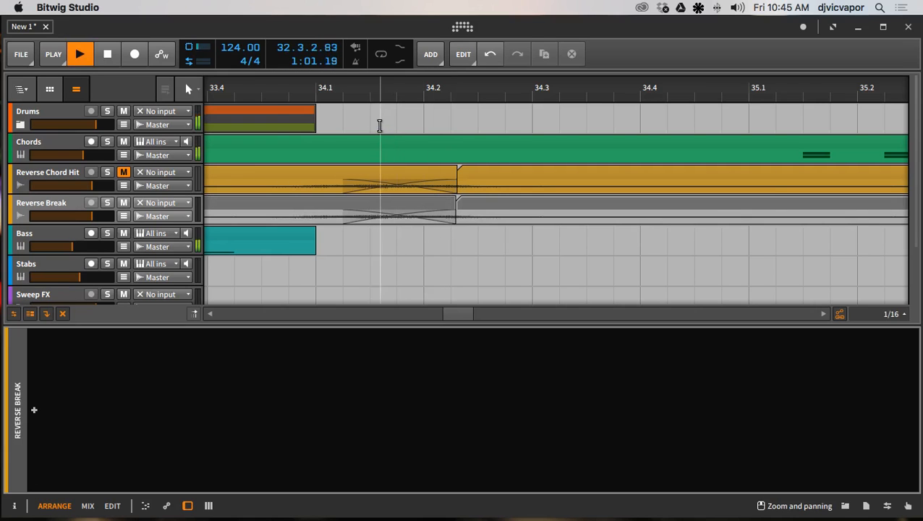
Enlarge the Reverse Break track, start the first clip's fade-out about a sixteenth note before bar 34, and audition the crossfade.
left_click_drag(90, 222, 82, 303)
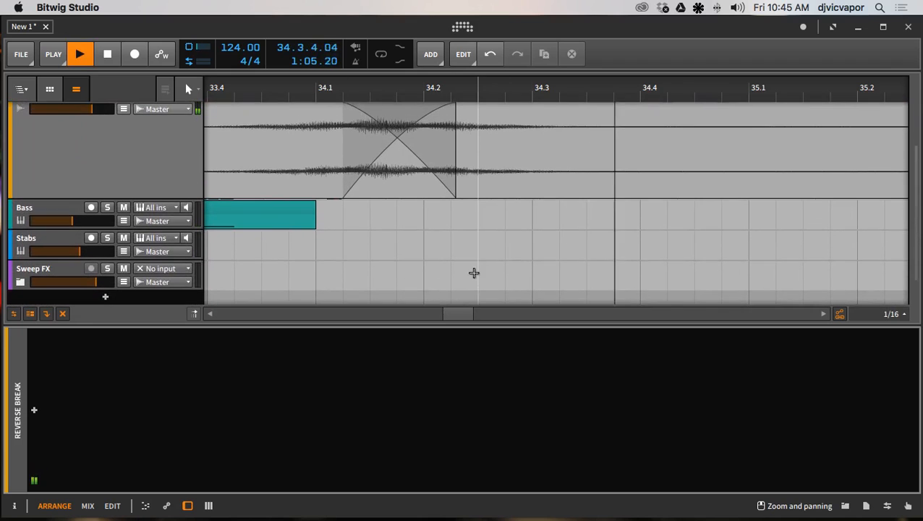
scroll(473, 269, "up", 3)
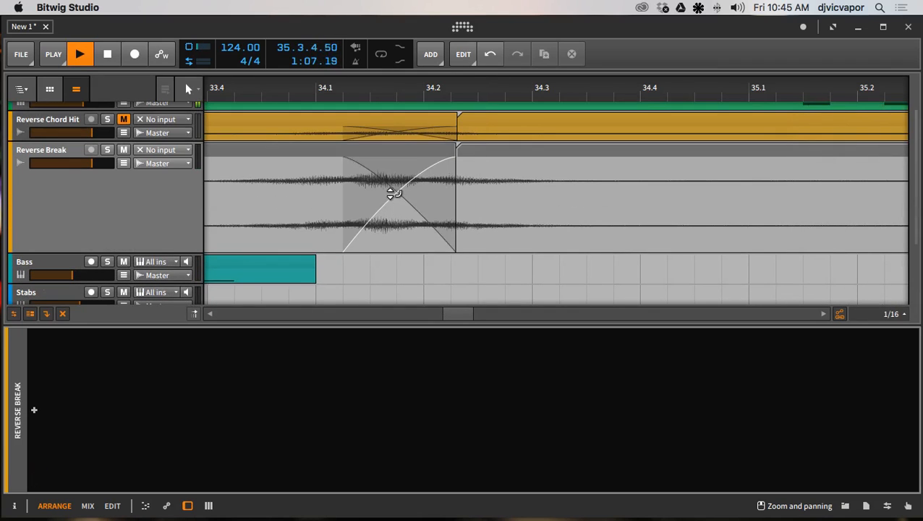
left_click_drag(343, 160, 339, 194)
key("space")
key("space")
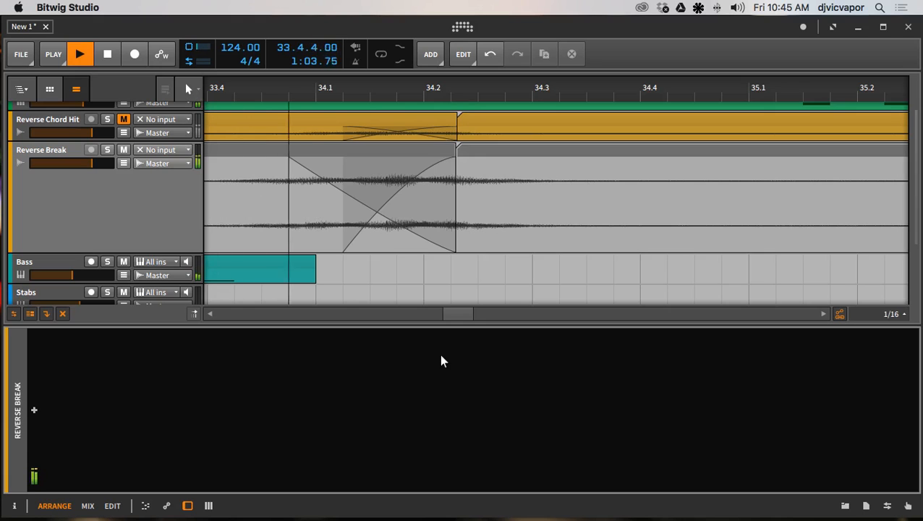
key("space")
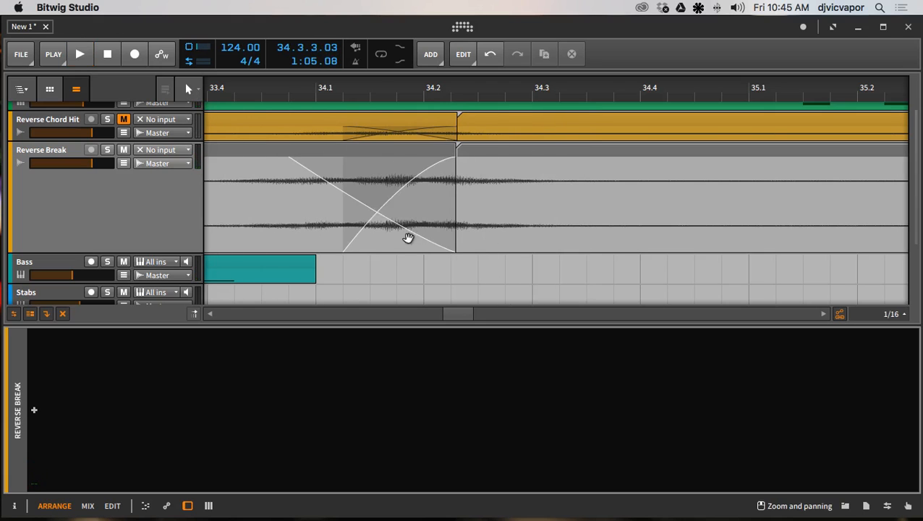
Bend the Reverse Break crossfade's fade-out curve downward, flatten its fade-in to a straight line, and play the transition.
left_click_drag(393, 221, 394, 244)
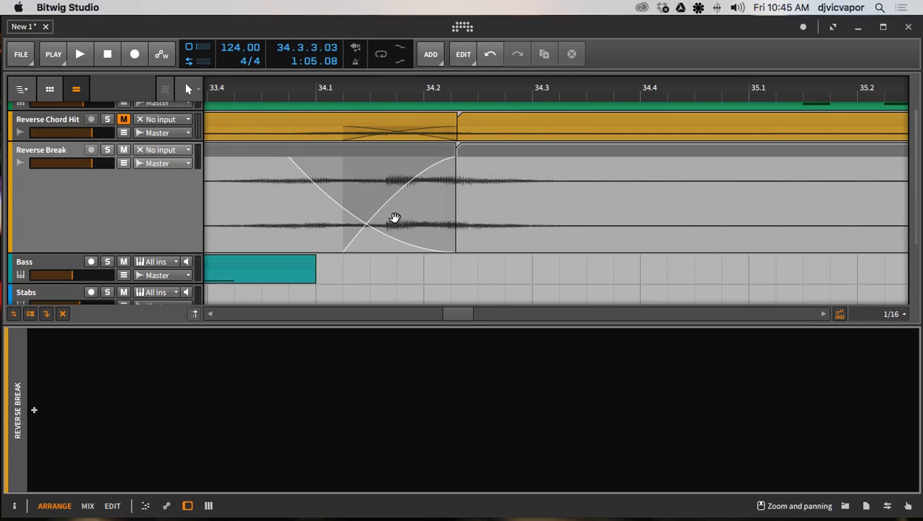
left_click_drag(394, 195, 394, 206)
key("space")
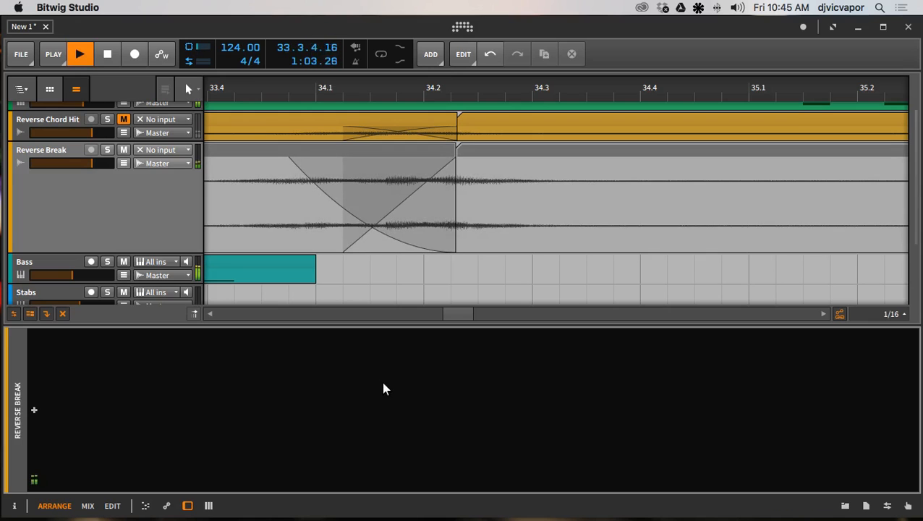
key("space")
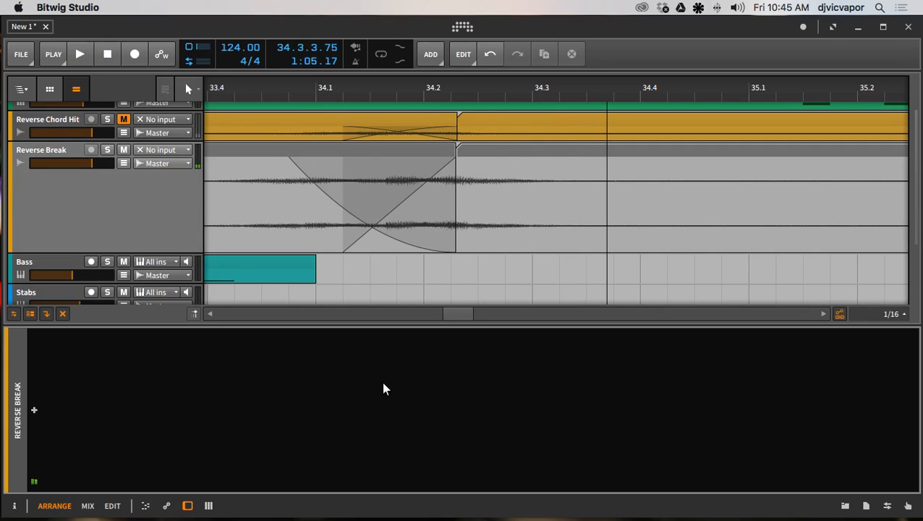
Reduce the height of the Reverse Break track and solo it.
left_click_drag(126, 249, 127, 184)
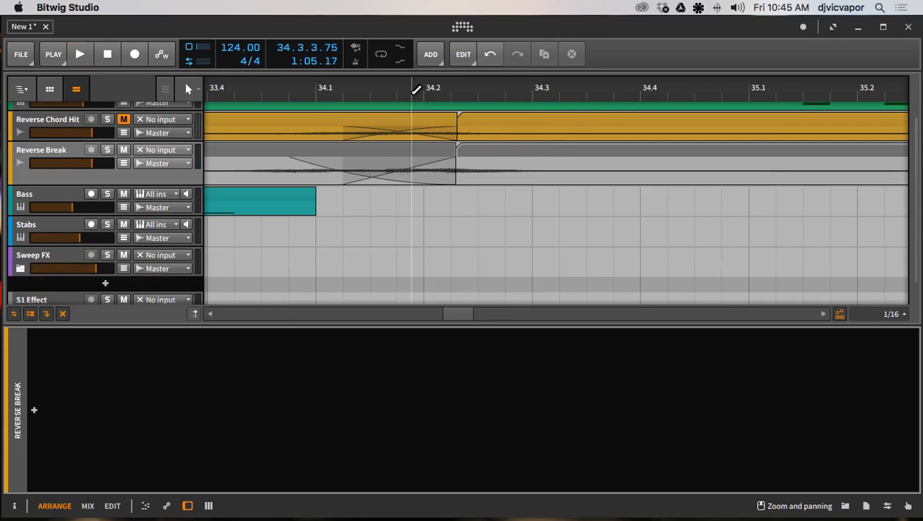
left_click_drag(413, 89, 467, 141)
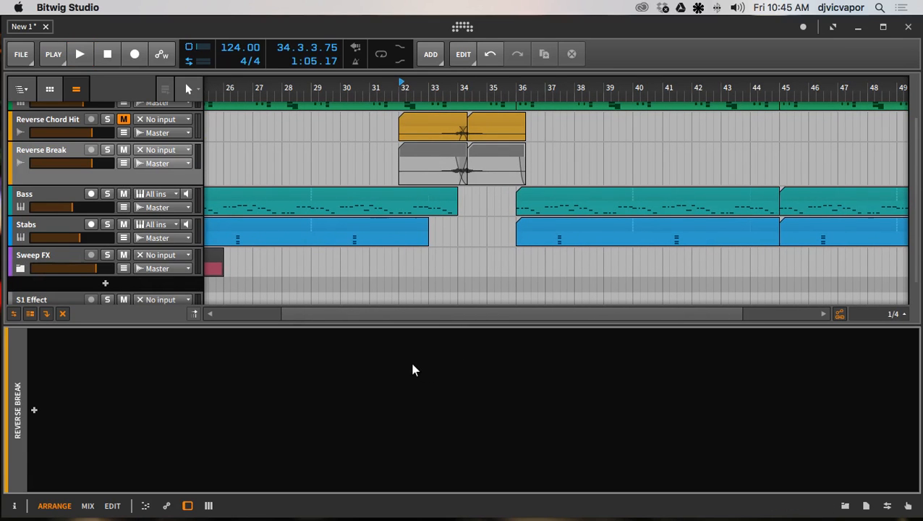
left_click(106, 149)
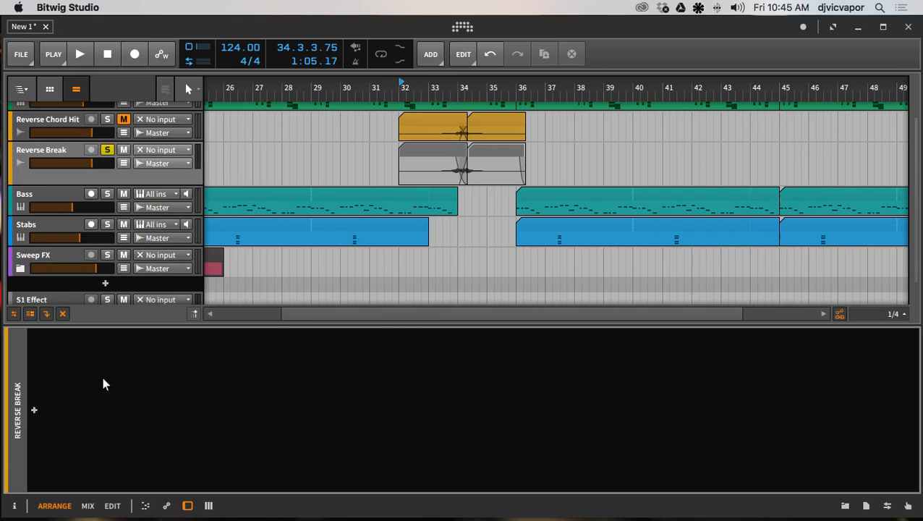
Insert Bitwig's Dual Pan audio effect as the first device on the Reverse Break track.
left_click(40, 409)
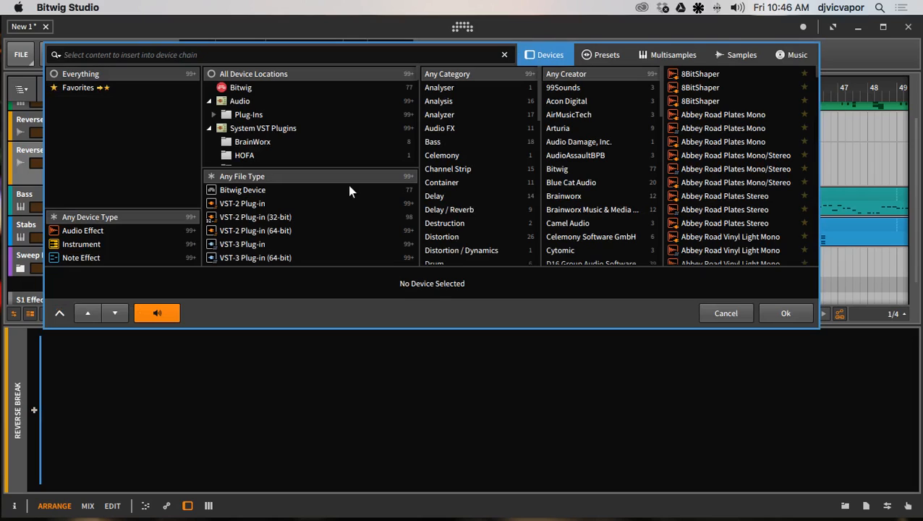
left_click(311, 87)
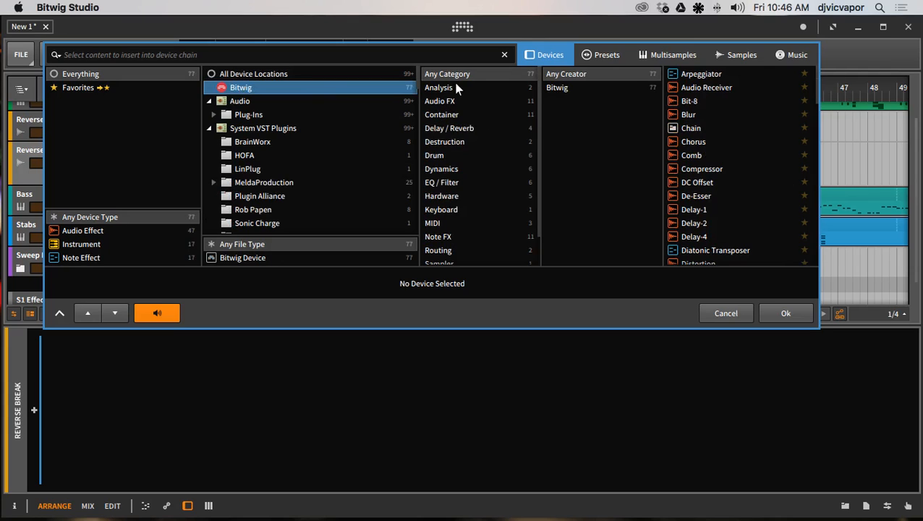
scroll(470, 191, "down", 2)
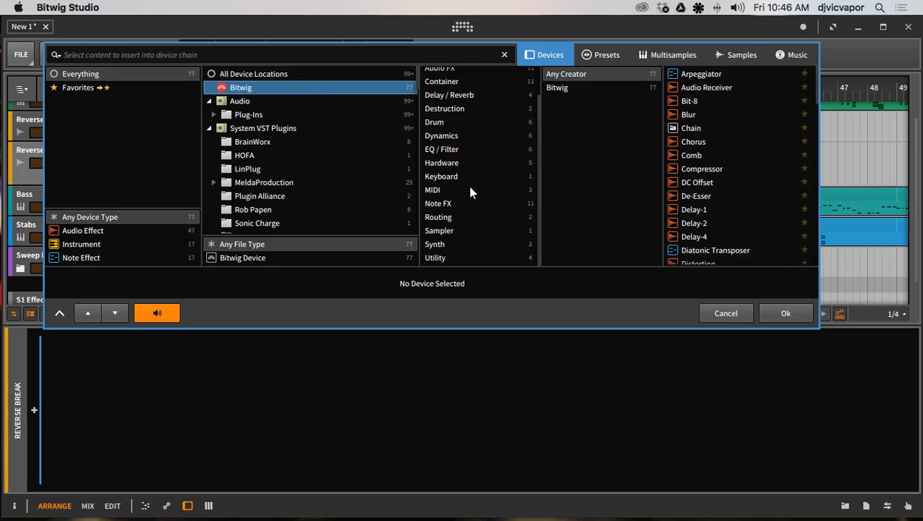
scroll(470, 191, "up", 2)
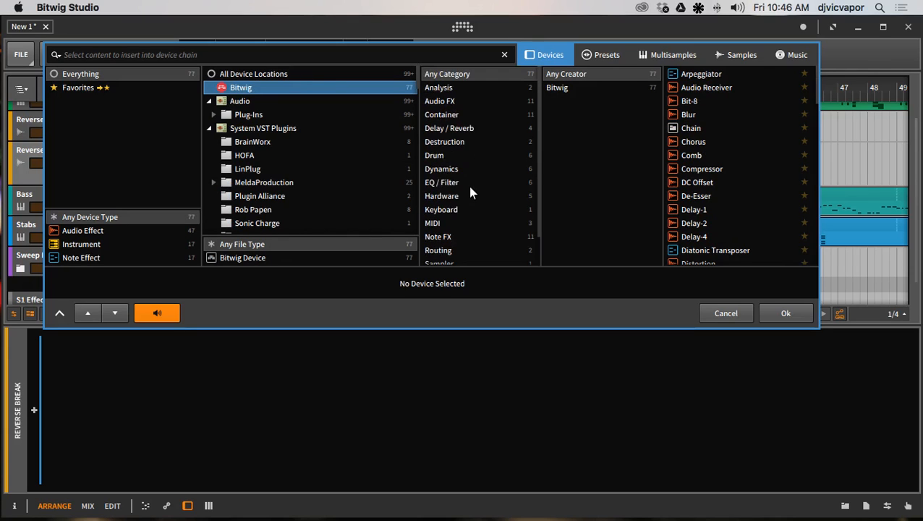
left_click(78, 227)
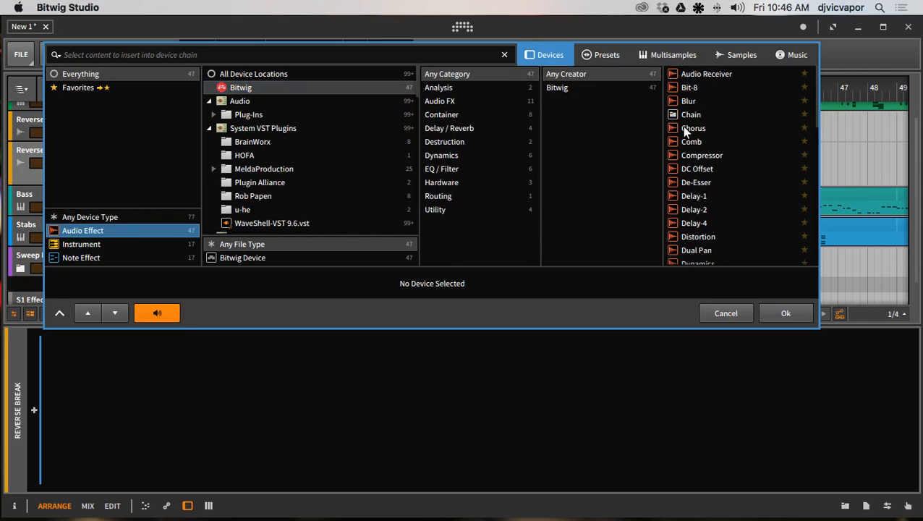
scroll(683, 127, "down", 2)
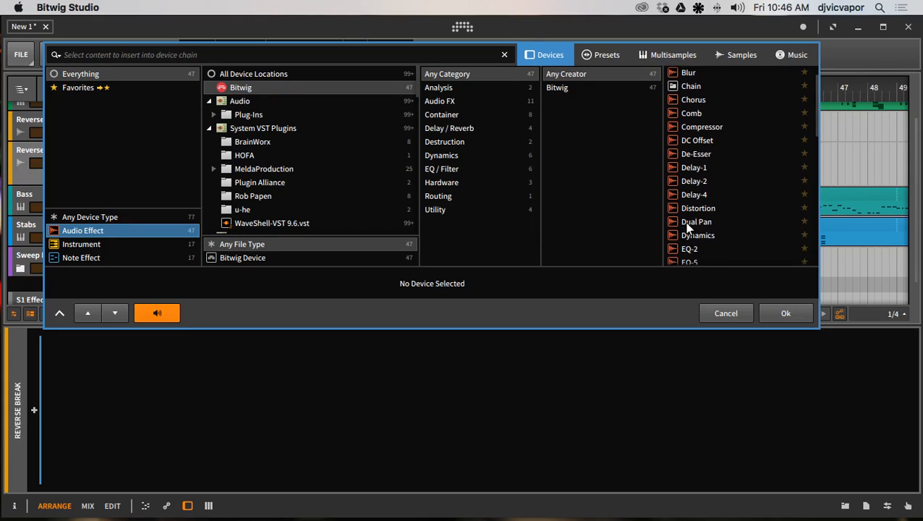
scroll(687, 228, "down", 7)
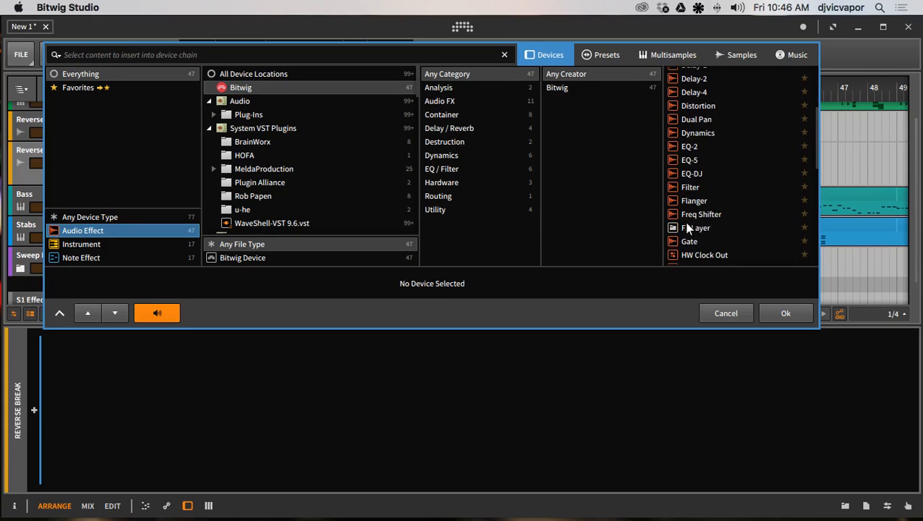
scroll(687, 228, "down", 9)
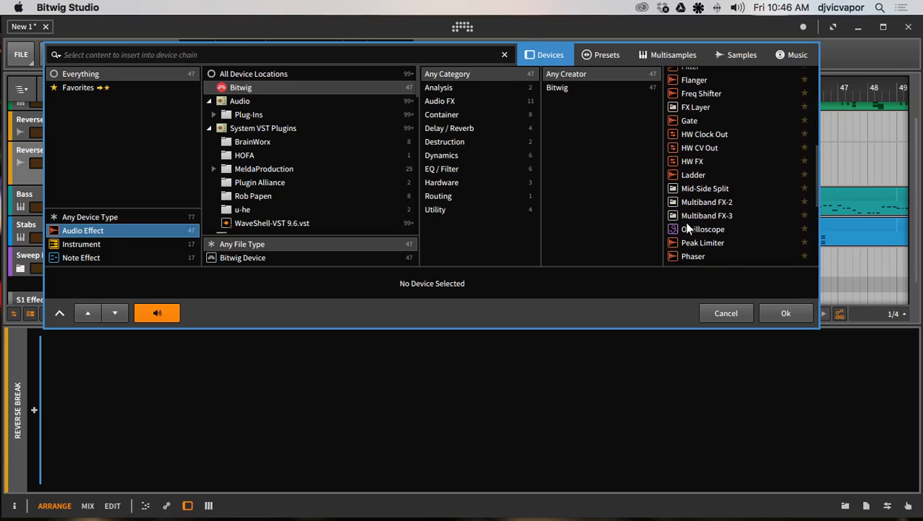
scroll(686, 227, "down", 4)
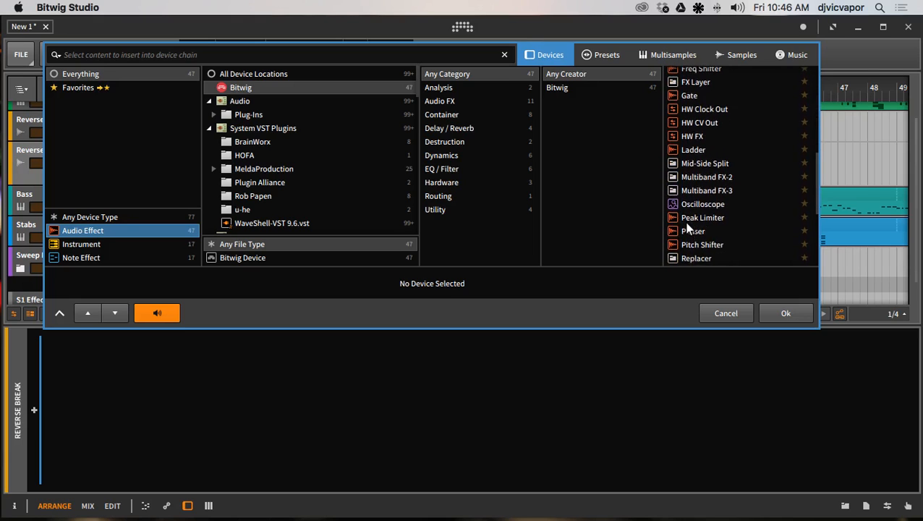
scroll(687, 228, "down", 2)
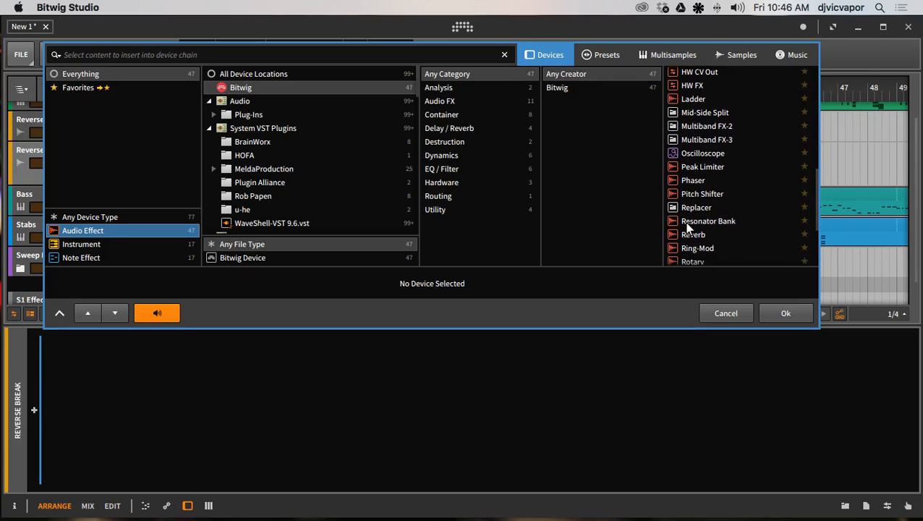
scroll(687, 228, "down", 5)
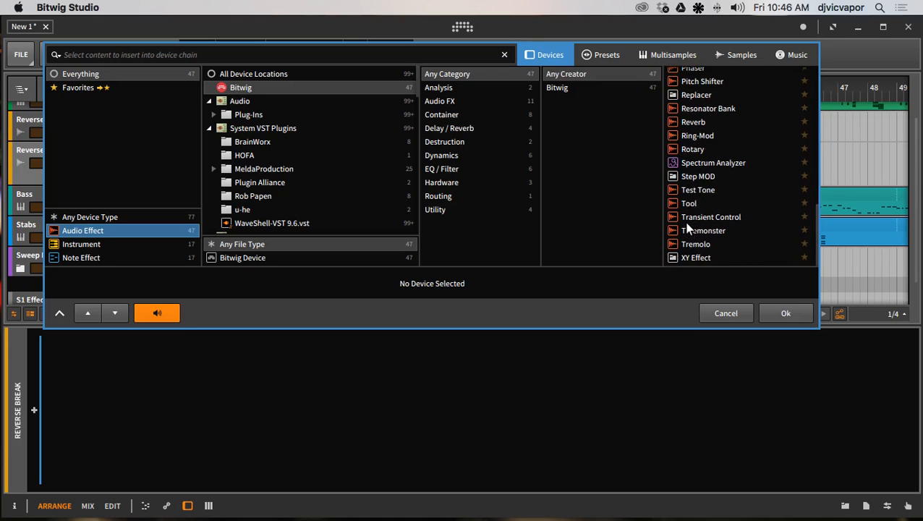
scroll(687, 228, "up", 10)
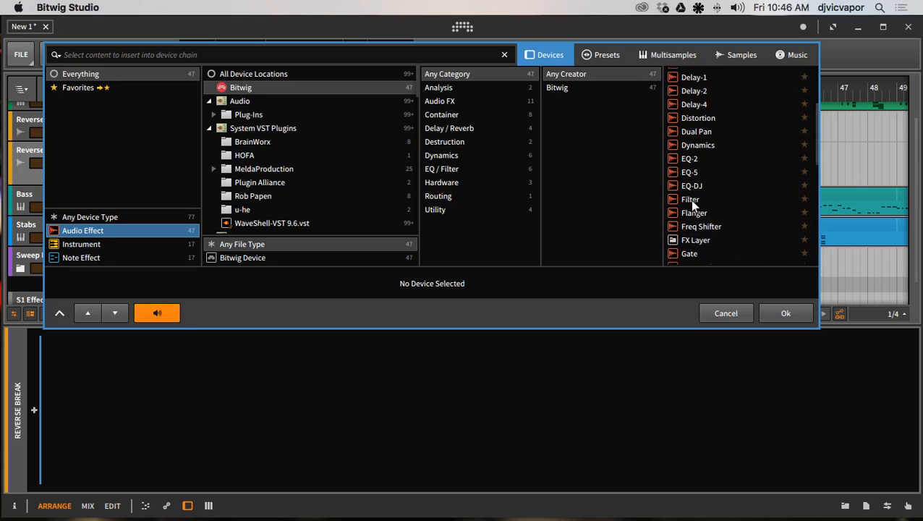
scroll(690, 200, "up", 1)
scroll(691, 201, "up", 1)
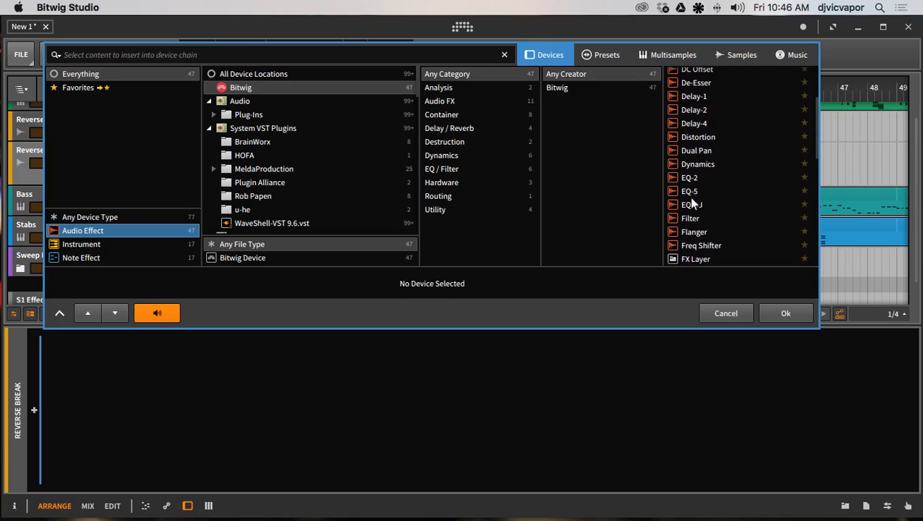
left_click(673, 147)
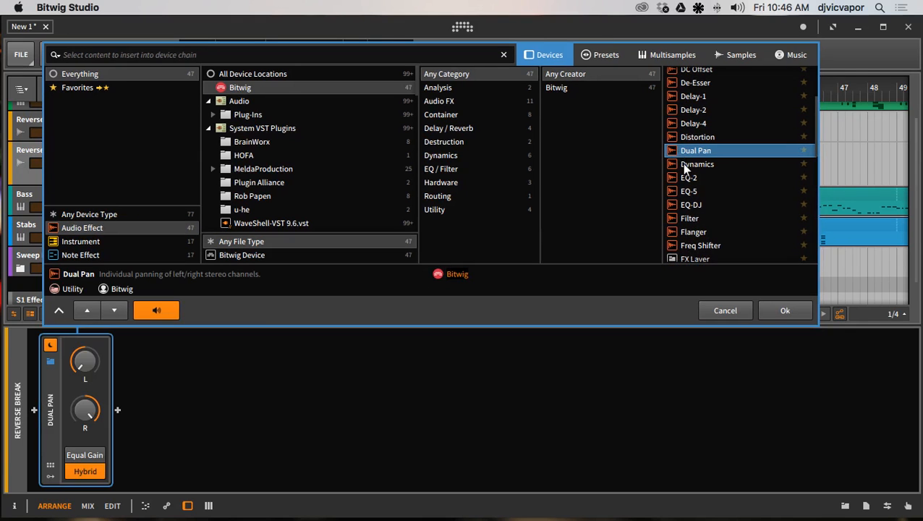
left_click(784, 310)
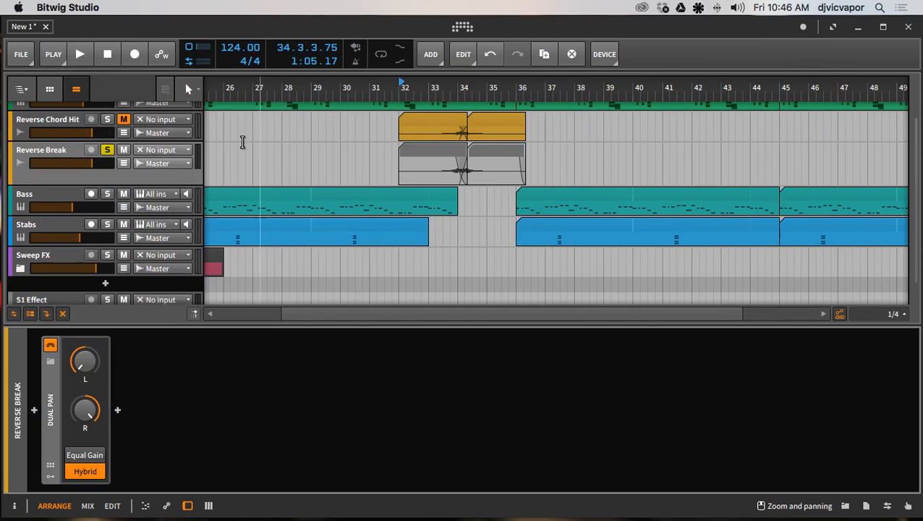
Add Bitwig's Chorus from the Audio FX category after the Dual Pan on the Reverse Break track.
left_click(118, 412)
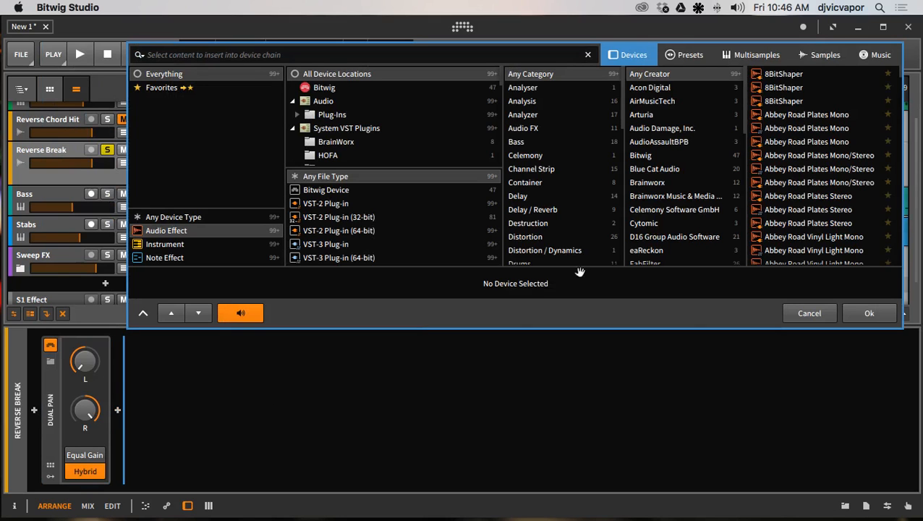
left_click(395, 90)
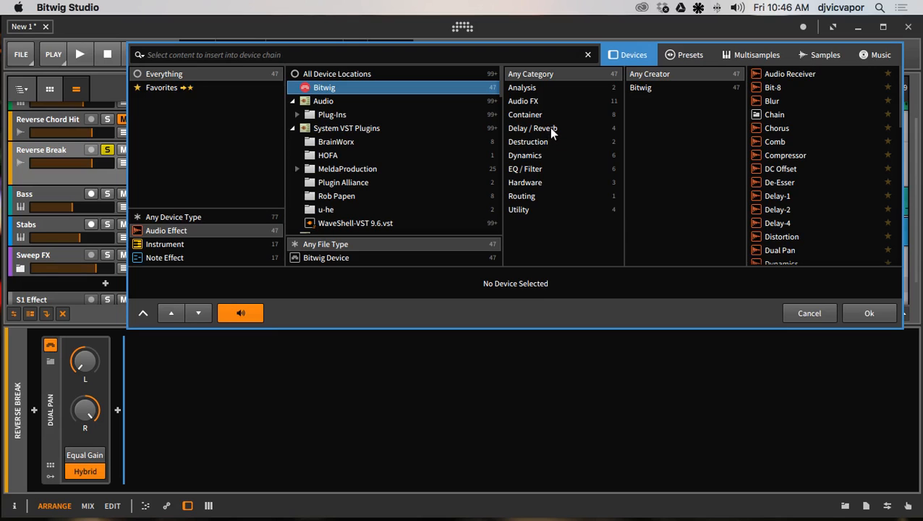
left_click(547, 102)
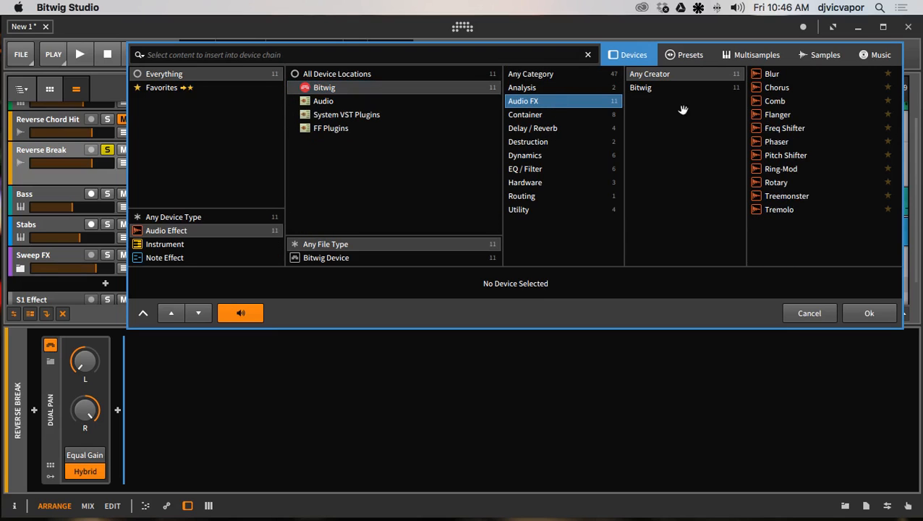
left_click(786, 90)
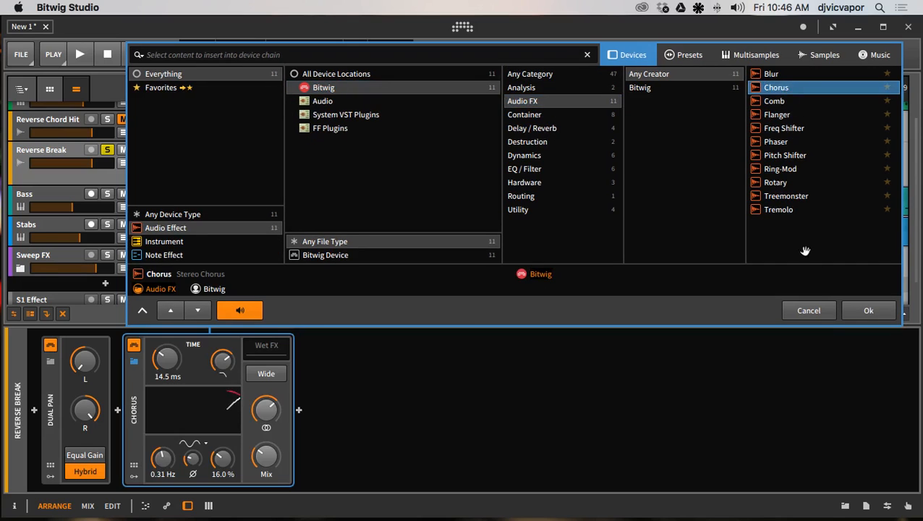
left_click(846, 307)
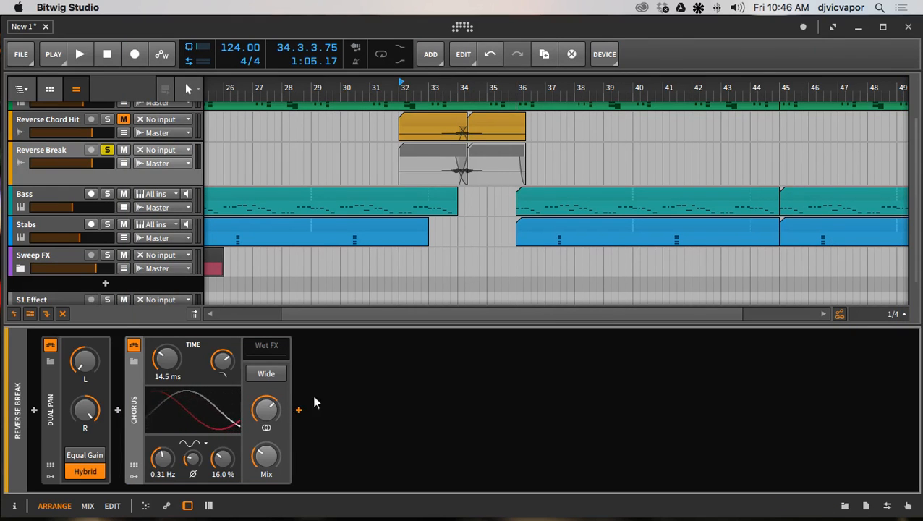
Add Bitwig's Delay-4 from the Delay / Reverb category after the Chorus on the Reverse Break track.
left_click(299, 410)
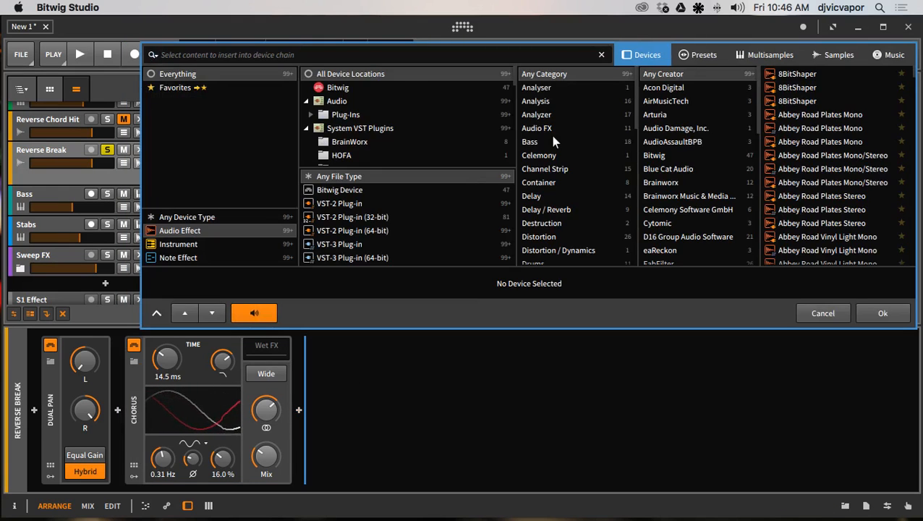
left_click(366, 85)
left_click(569, 129)
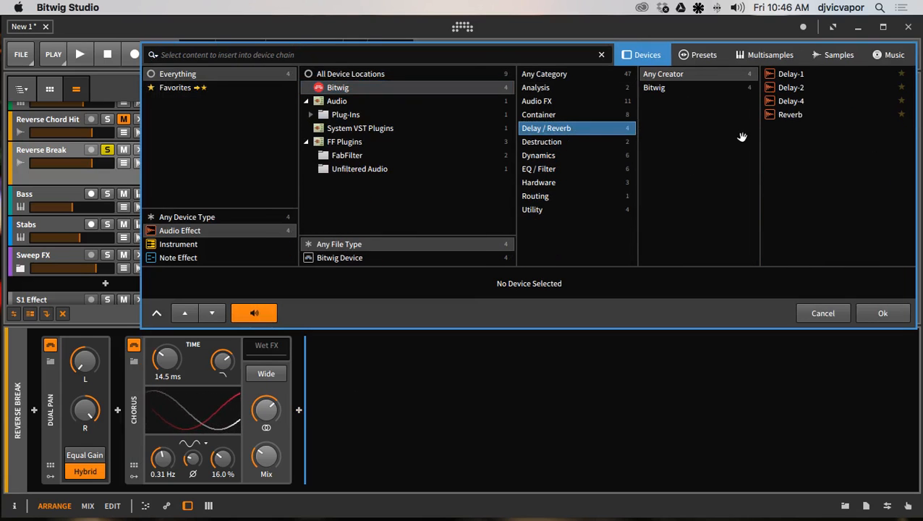
left_click(790, 101)
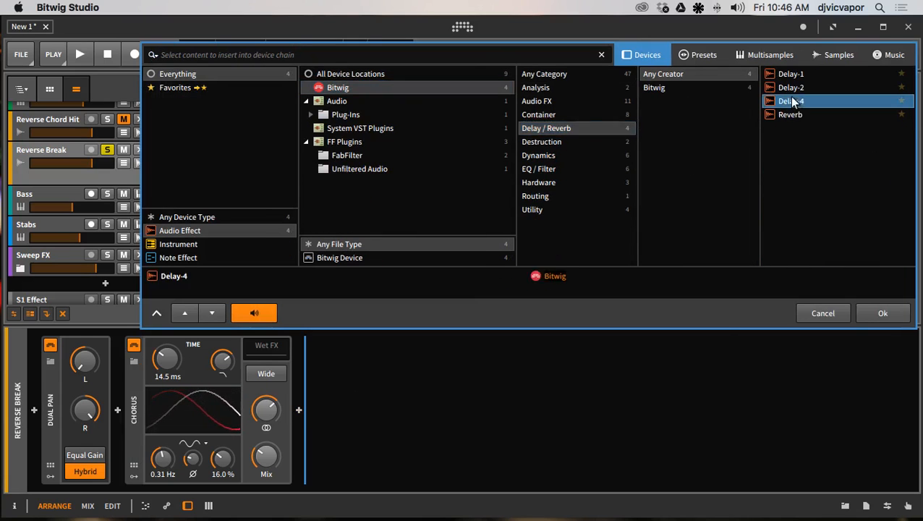
left_click(882, 311)
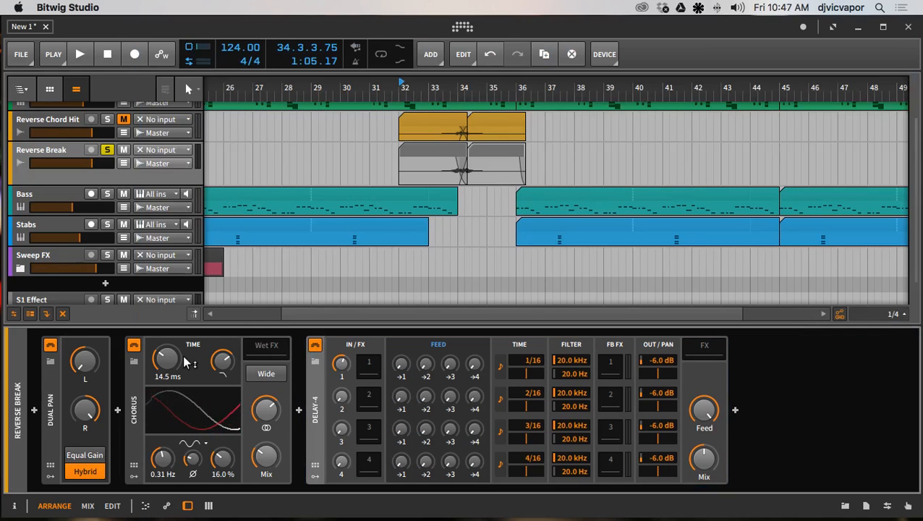
Audition the Reverse Break transition through the three effects and raise the Chorus mix.
mouse_move(184, 360)
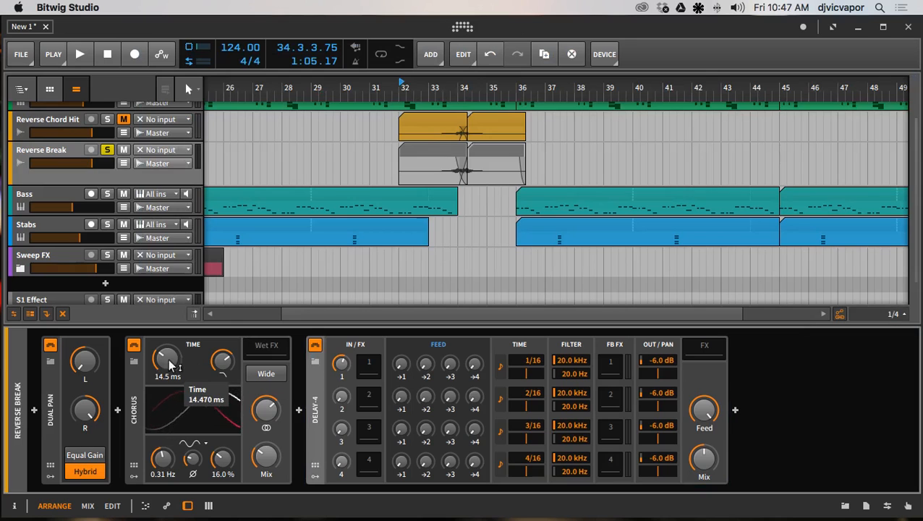
mouse_move(87, 409)
key("space")
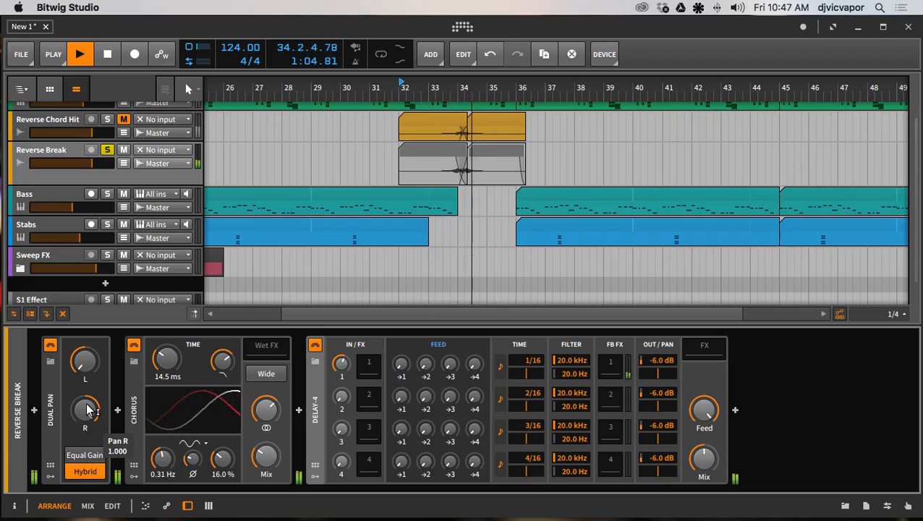
key("space")
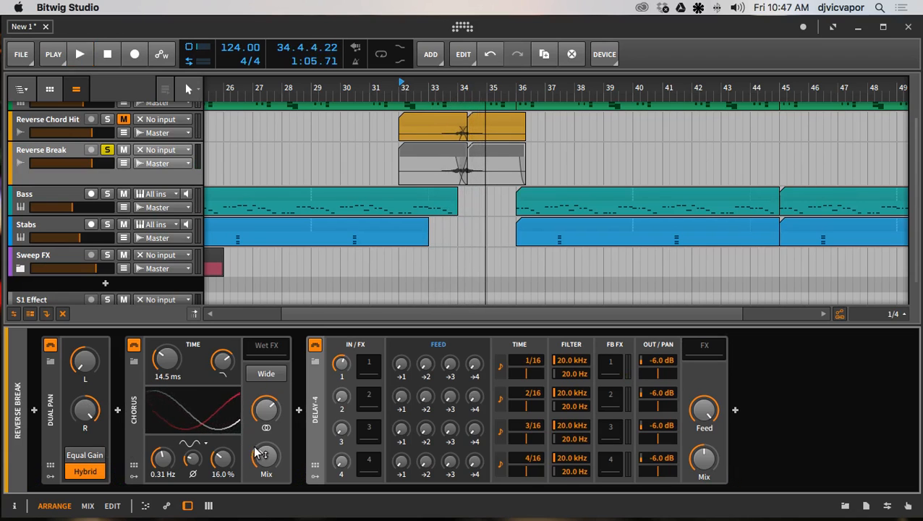
left_click_drag(264, 456, 264, 412)
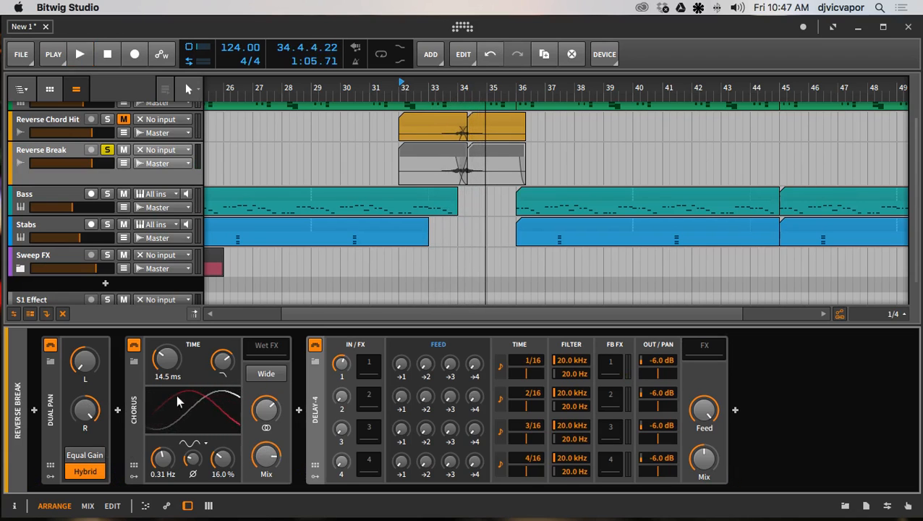
Load the Widener preset into the Chorus and play the Reverse Break transition.
left_click(133, 362)
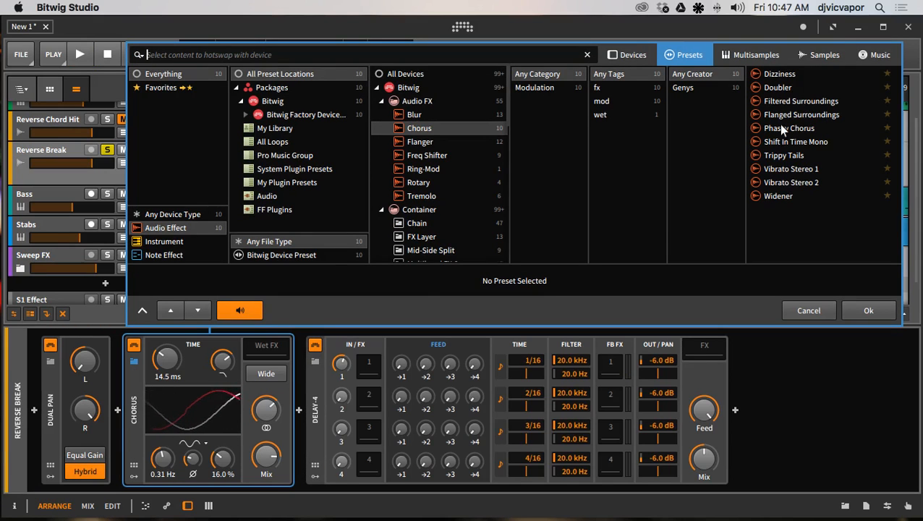
left_click(787, 192)
left_click(869, 309)
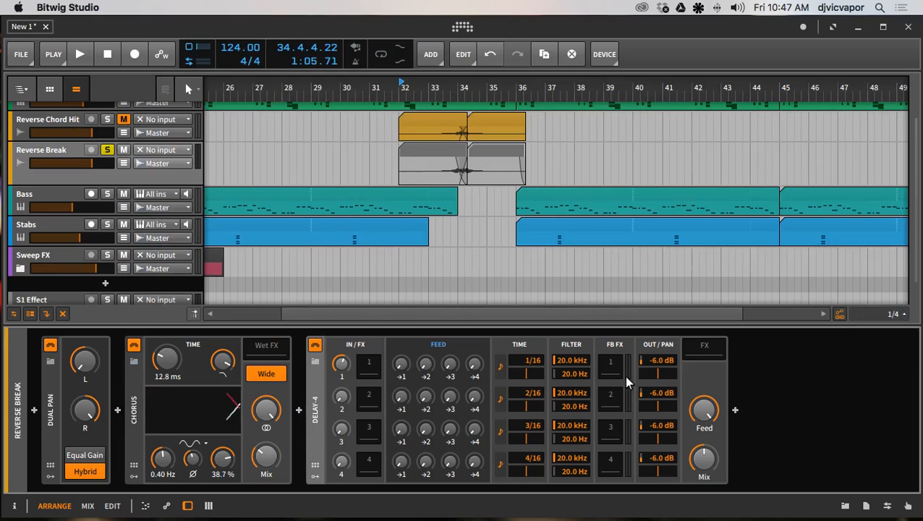
key("space")
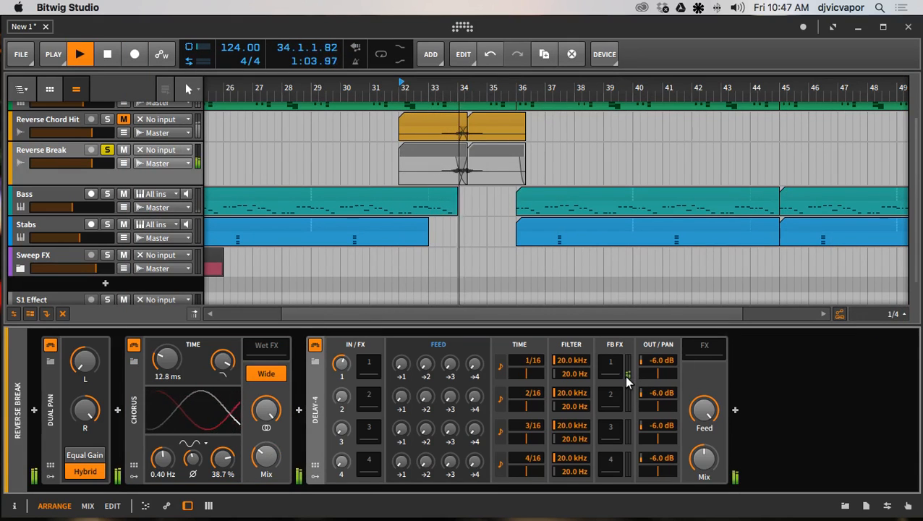
key("space")
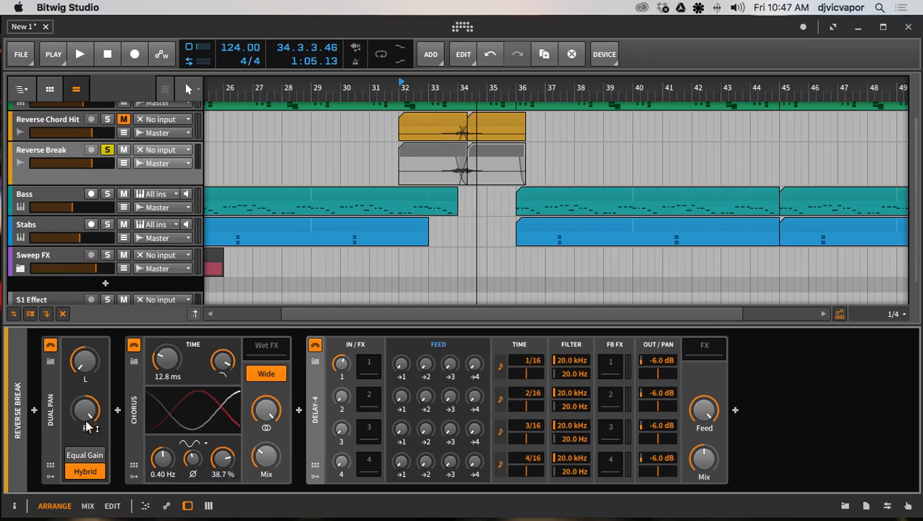
Add a Macro modulator to the first modulator slot of the Dual Pan on the Reverse Break track.
left_click(50, 474)
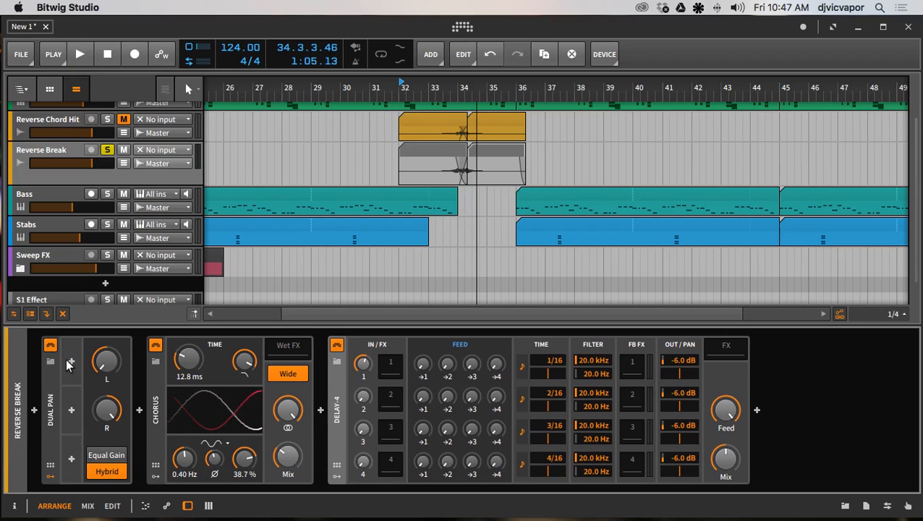
left_click(68, 363)
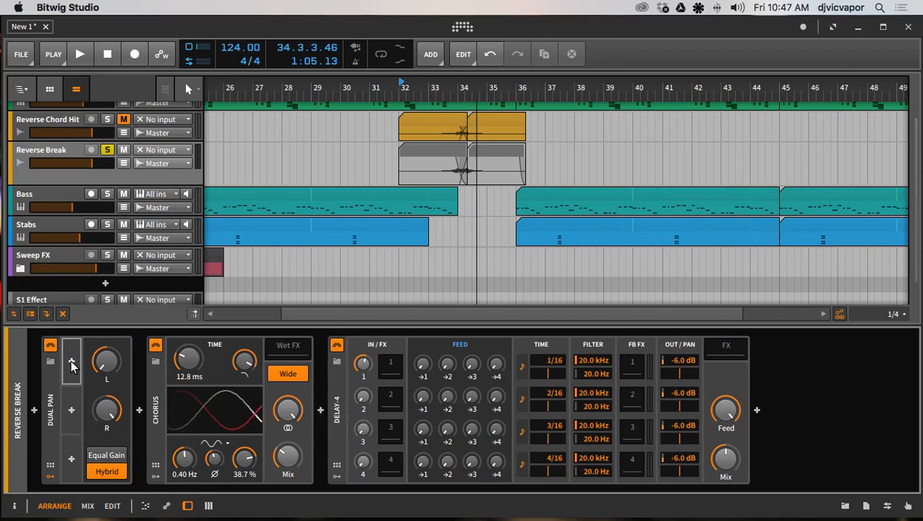
left_click(71, 364)
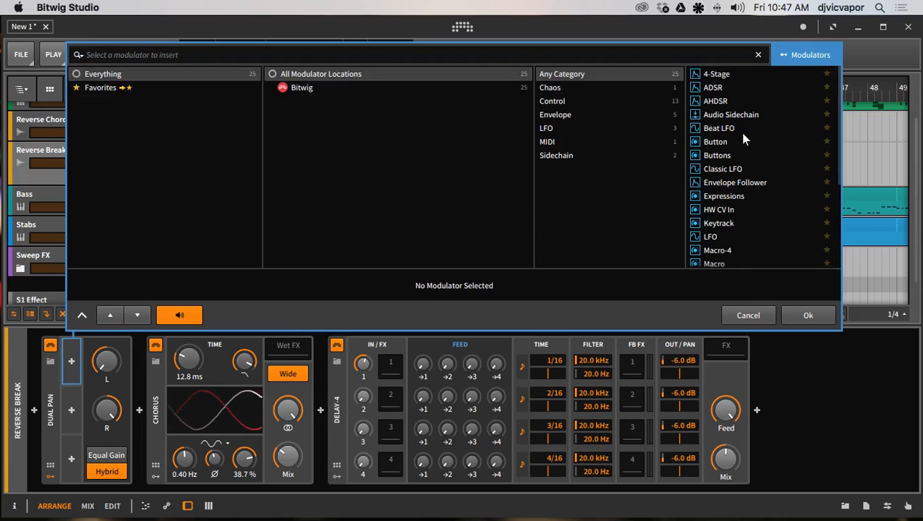
scroll(741, 138, "down", 3)
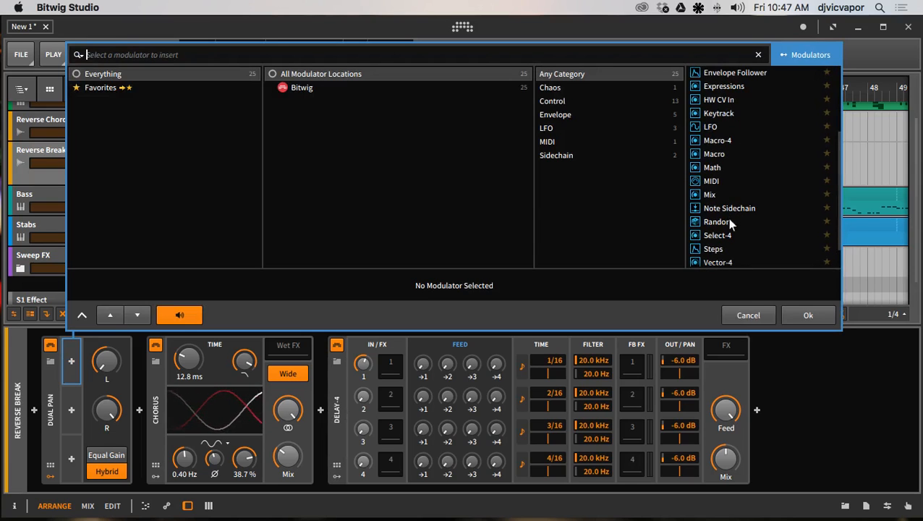
left_click(724, 153)
left_click(809, 317)
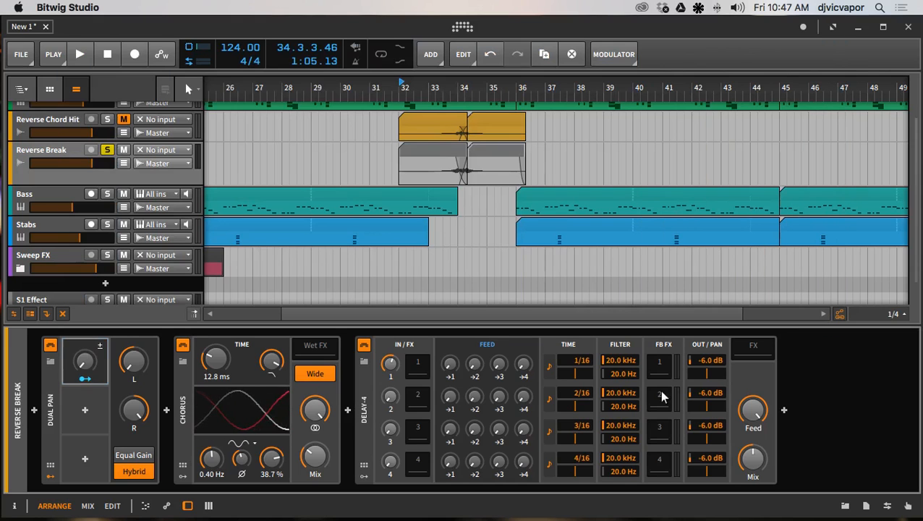
Map the macro to the Dual Pan's right pan at -2.00 and to its left pan in the opposite direction.
left_click(85, 379)
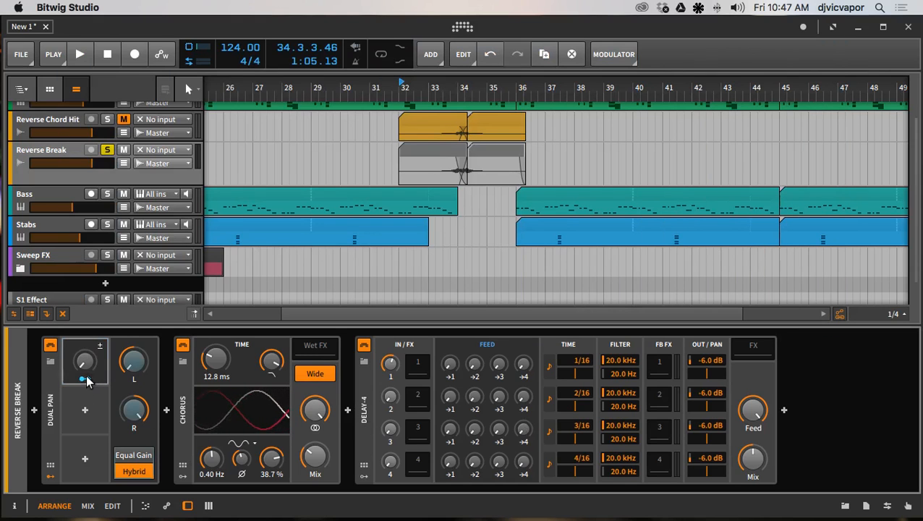
left_click_drag(134, 410, 134, 462)
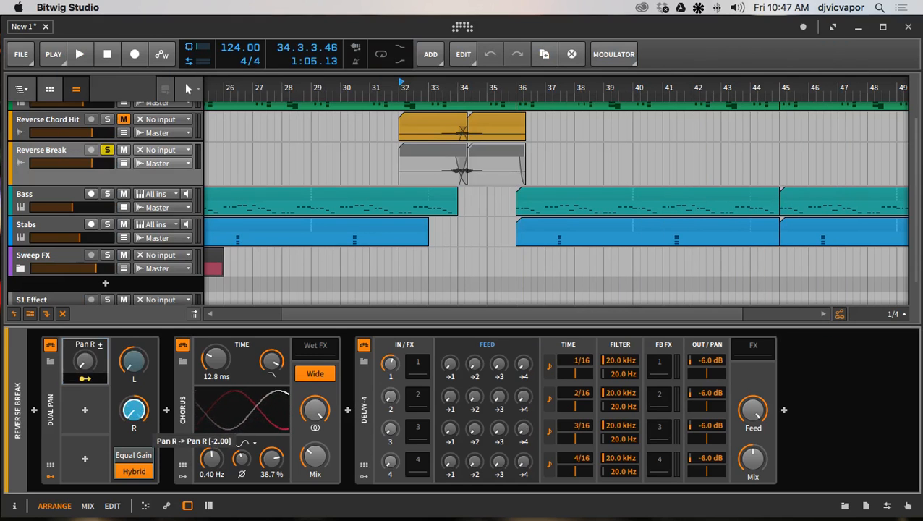
left_click_drag(134, 361, 133, 303)
left_click(92, 377)
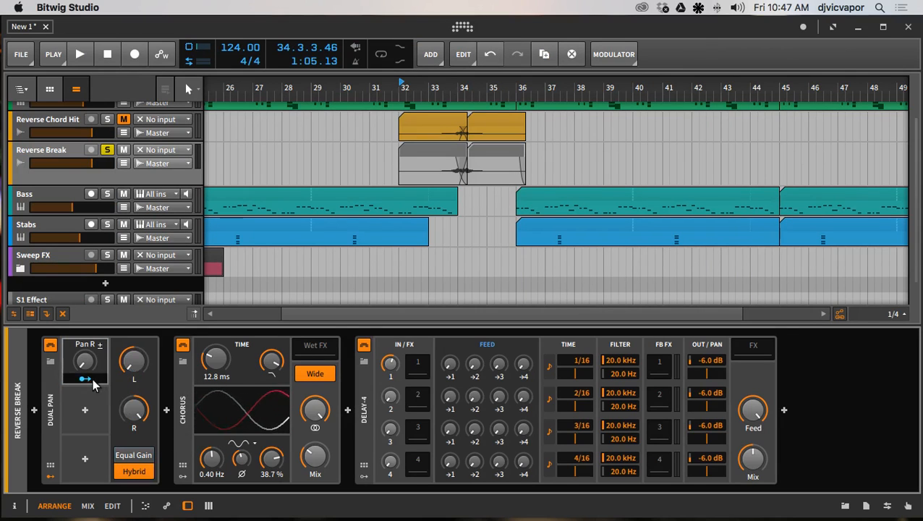
Add a Random modulator to the Dual Pan's slot below the Pan R macro.
left_click(84, 408)
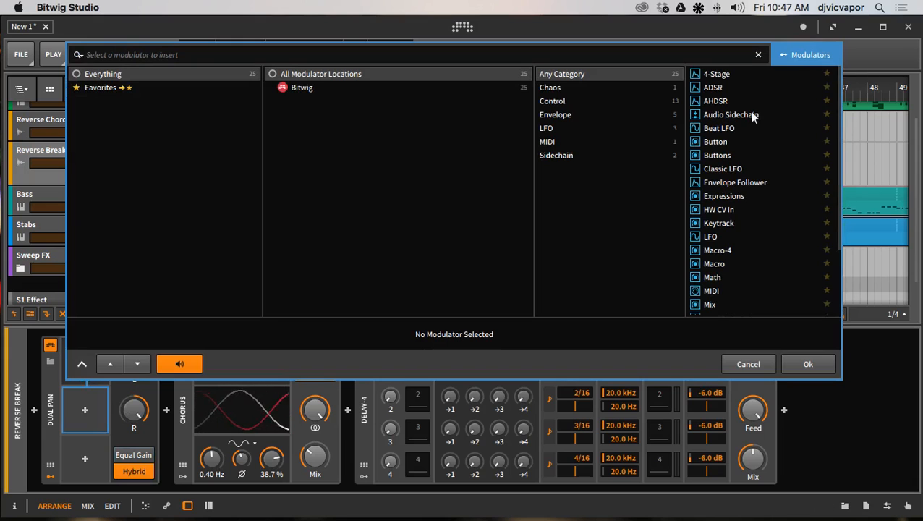
scroll(734, 206, "down", 3)
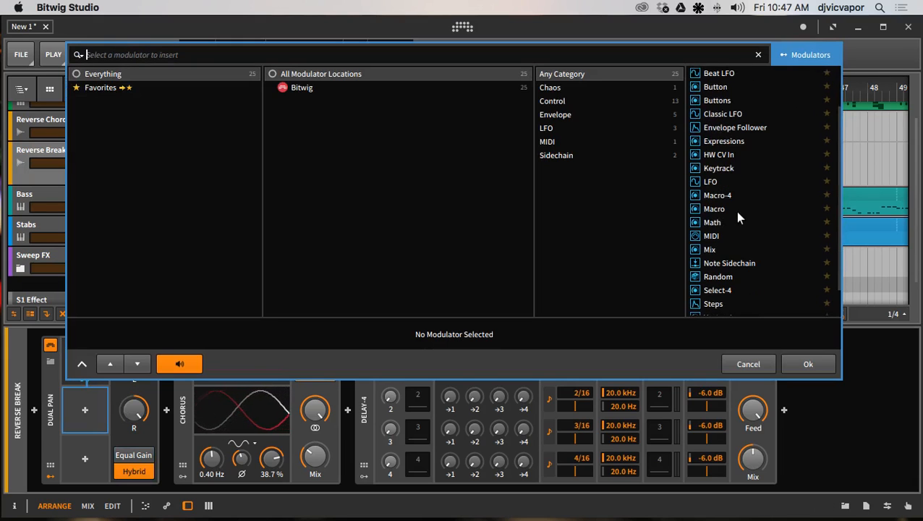
left_click(720, 277)
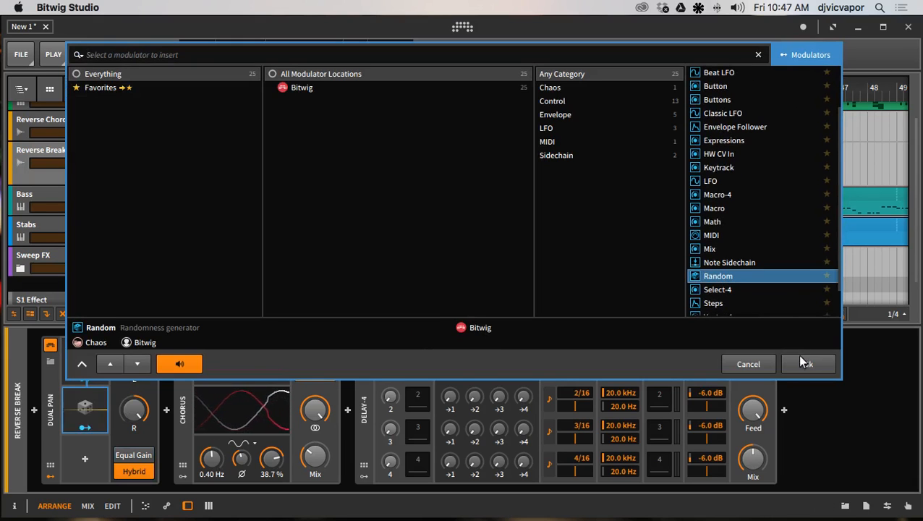
left_click(763, 364)
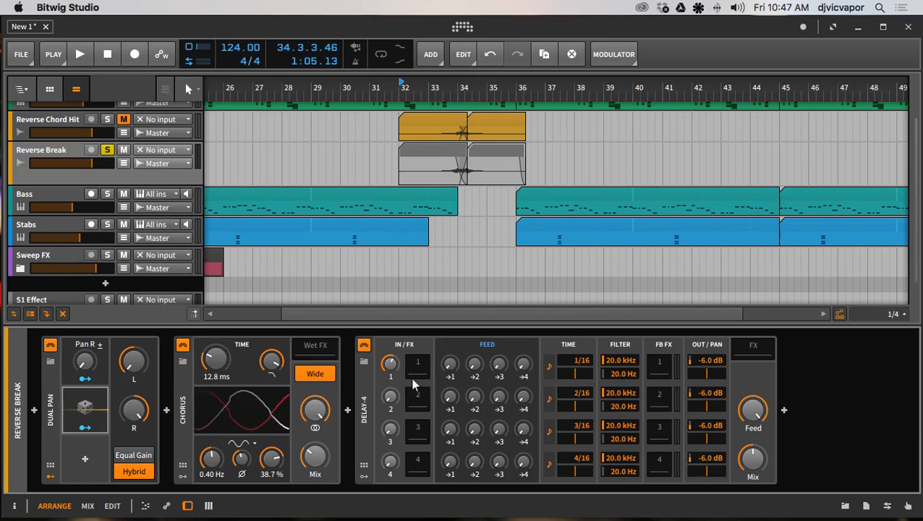
Map the Random modulator to the Pan R macro at +1.00 and play the Reverse Break transition.
left_click(85, 427)
left_click_drag(85, 366, 84, 354)
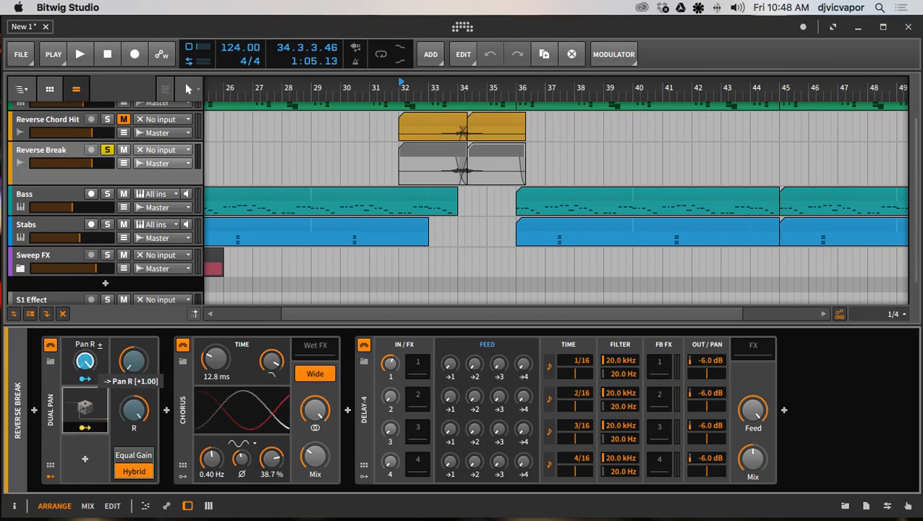
key("space")
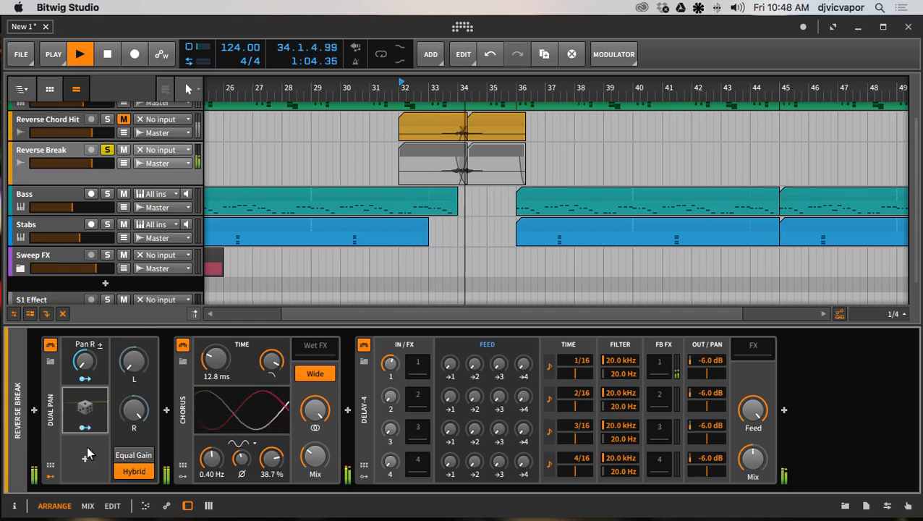
key("space")
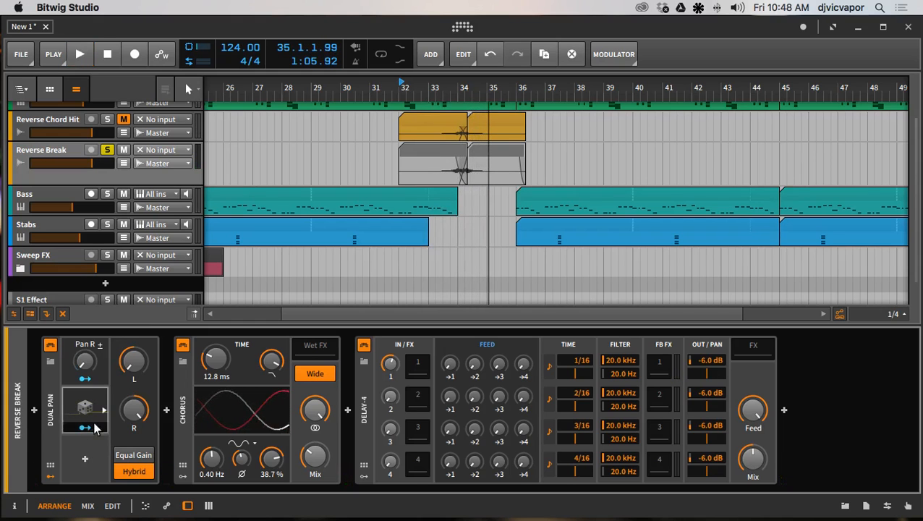
Show the Random modulator's settings, set its rate to 50 Hz, raise the smoothing and play the transition.
left_click(103, 409)
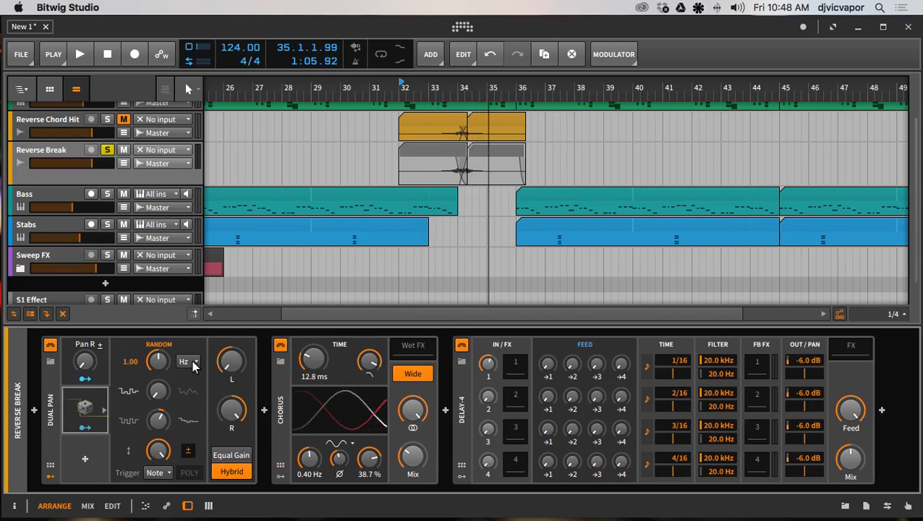
left_click_drag(161, 361, 161, 307)
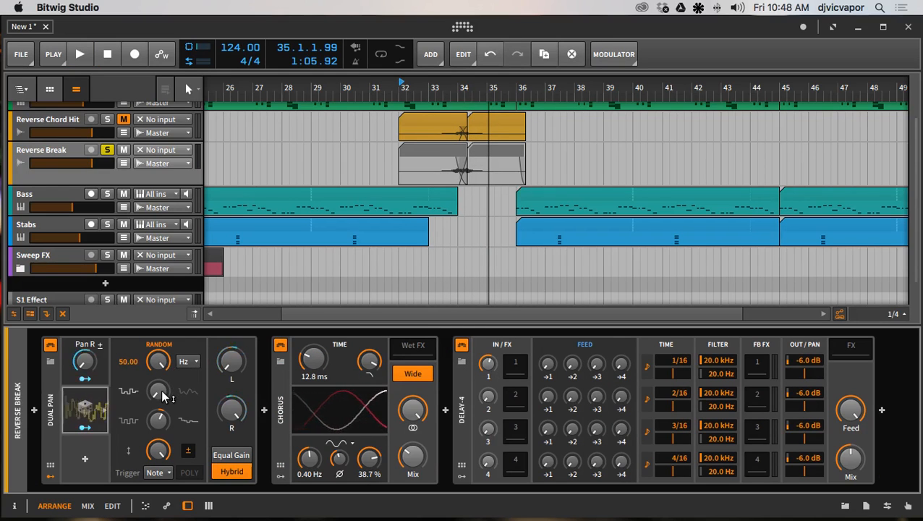
left_click_drag(160, 389, 160, 343)
key("space")
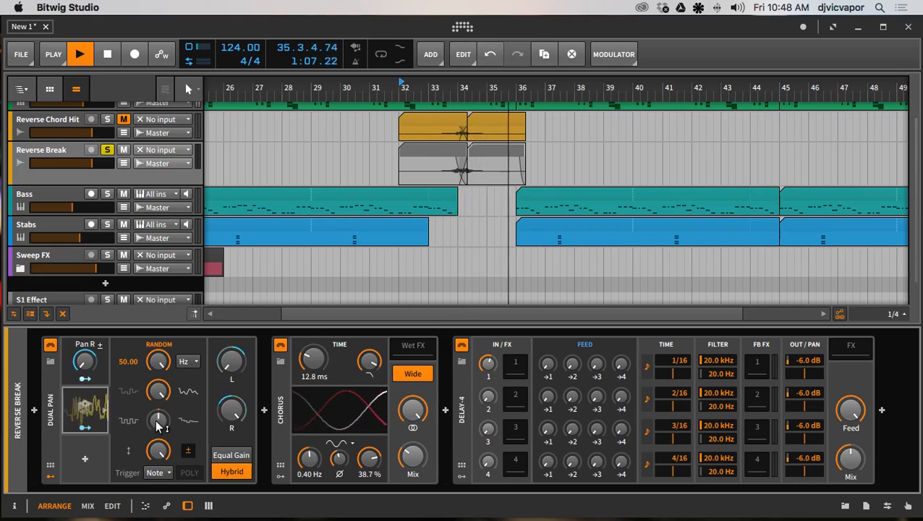
Lower the Random modulator's rate to 13.77 Hz, set its trigger to Sync and audition the Reverse Break transition.
left_click_drag(162, 400, 162, 420)
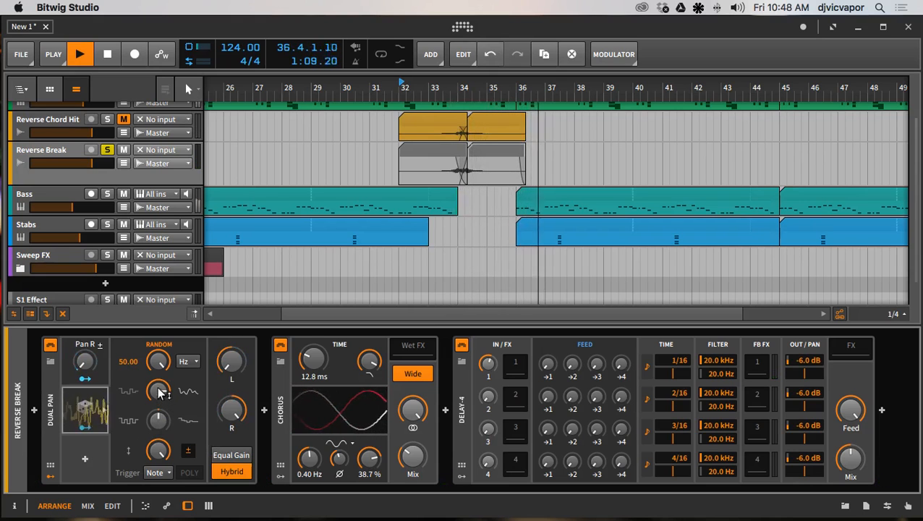
left_click_drag(158, 360, 159, 384)
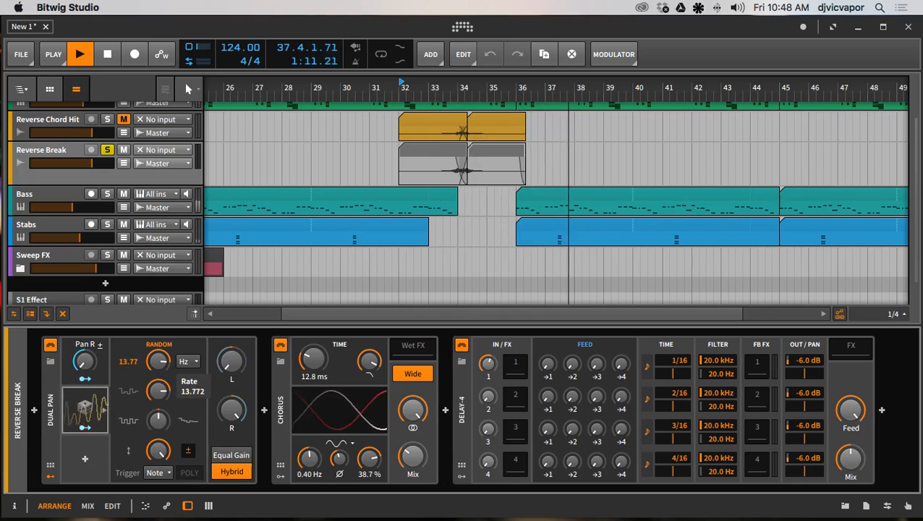
left_click(157, 473)
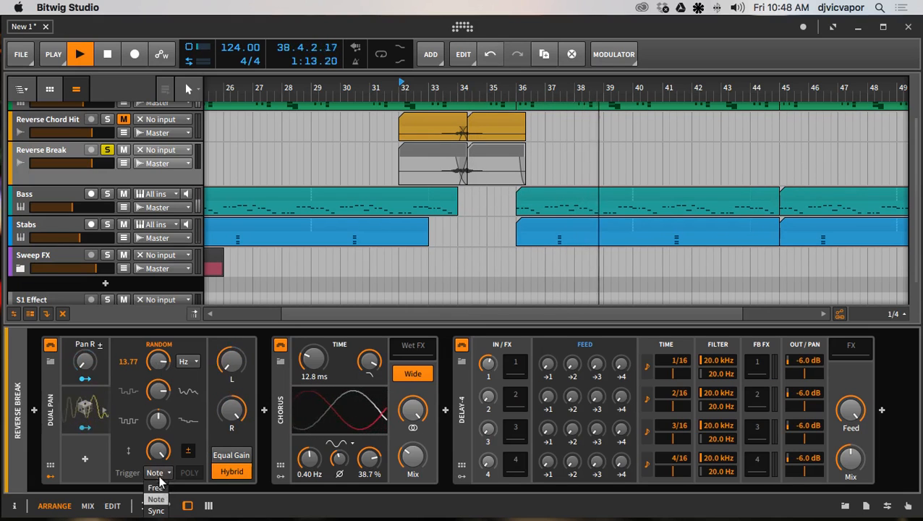
left_click(161, 511)
key("space")
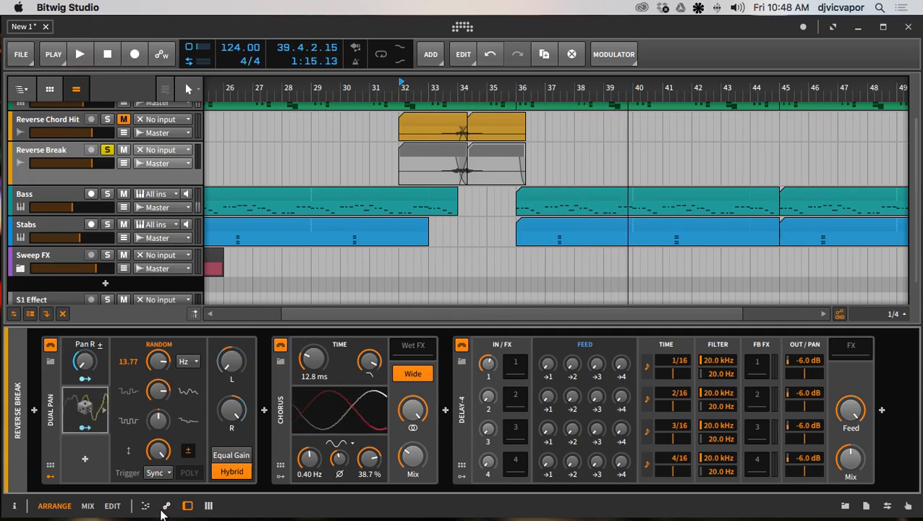
key("space")
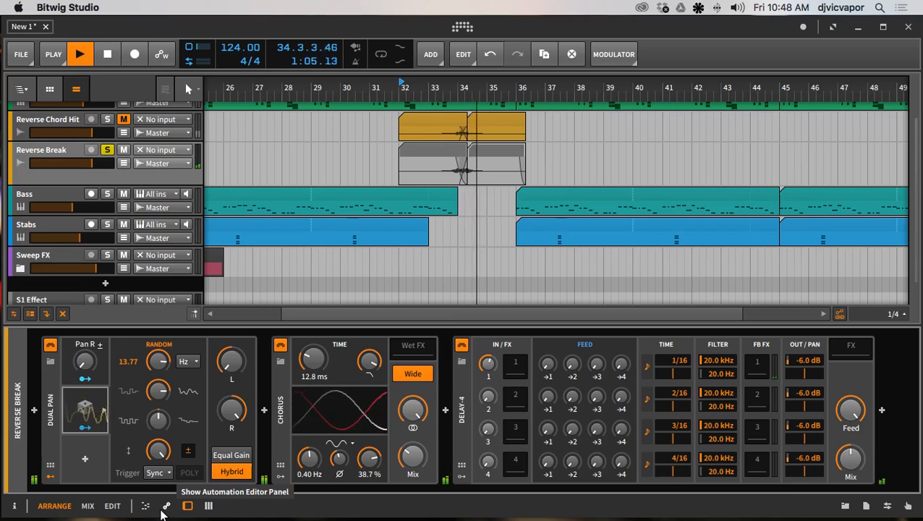
key("space")
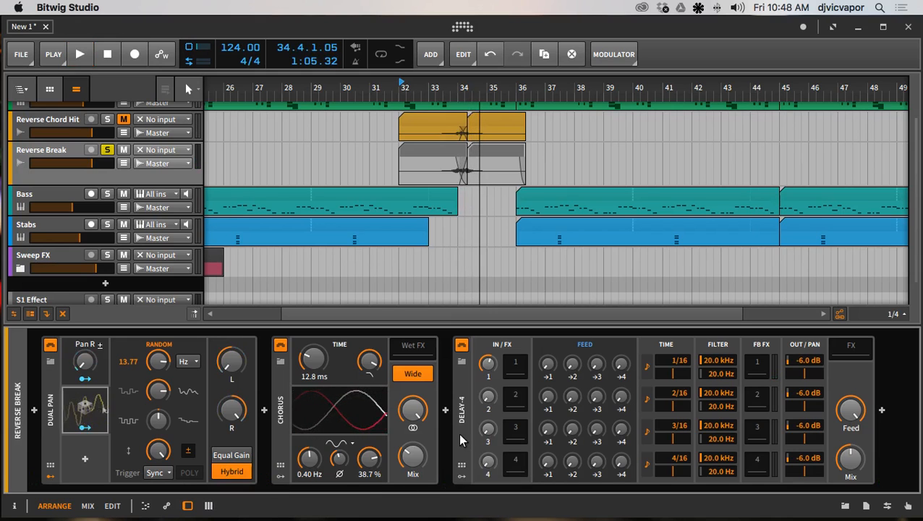
Load the Reverse Verb preset into the Delay-4 on the Reverse Break track.
left_click(461, 362)
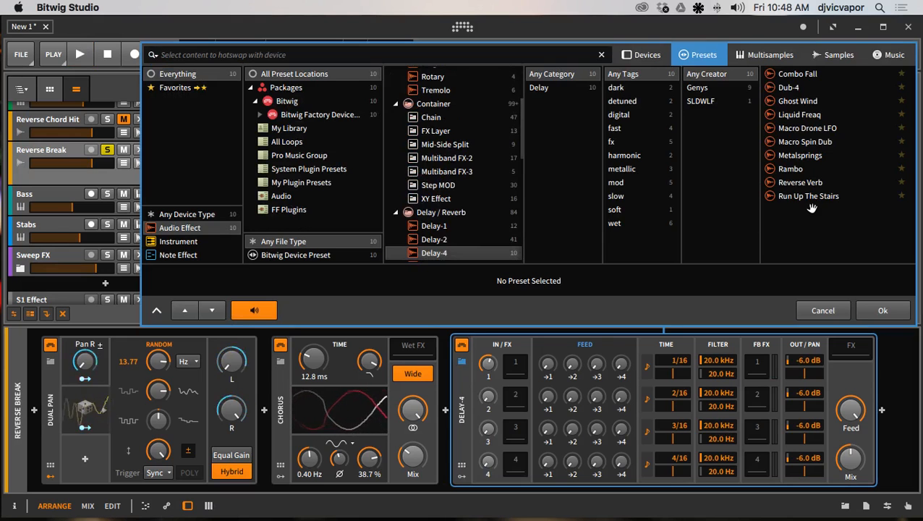
left_click(803, 184)
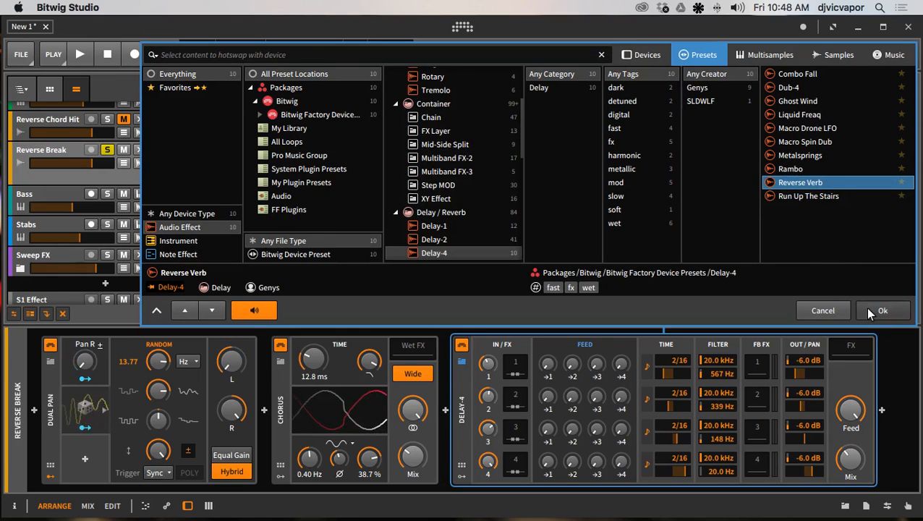
left_click(867, 311)
Audition the Reverse Break transition repeatedly while raising the Delay-4's mix.
key("space")
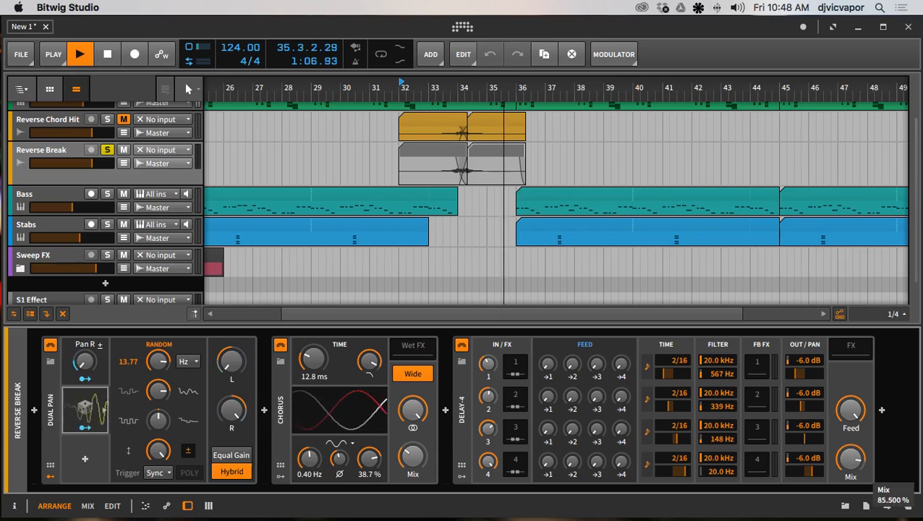
key("space")
key("space")
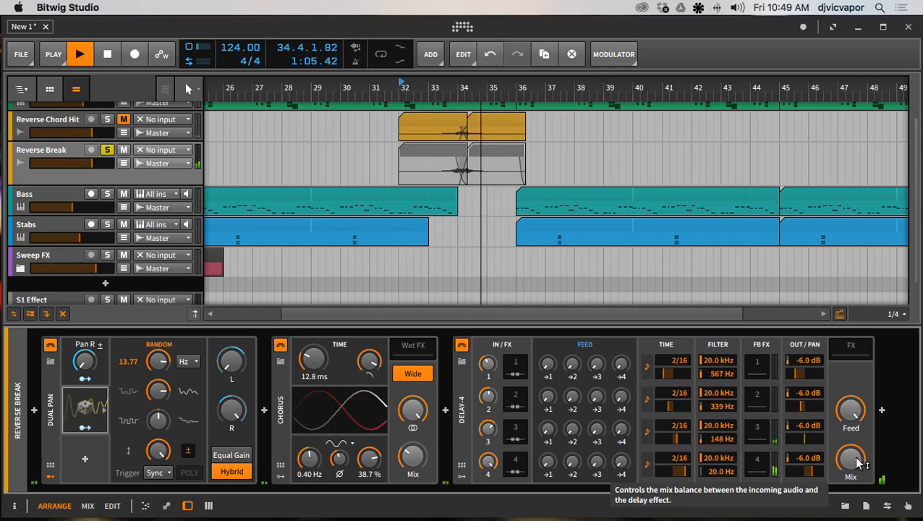
left_click_drag(852, 457, 851, 460)
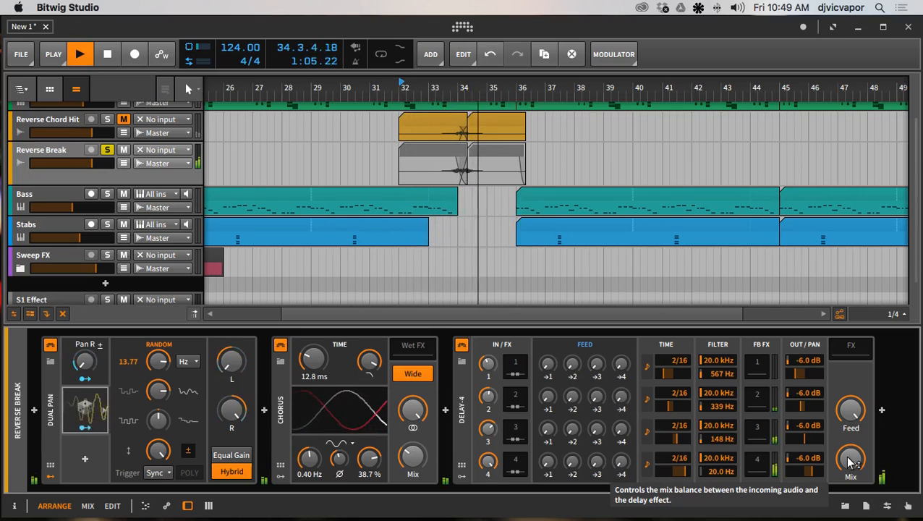
key("space")
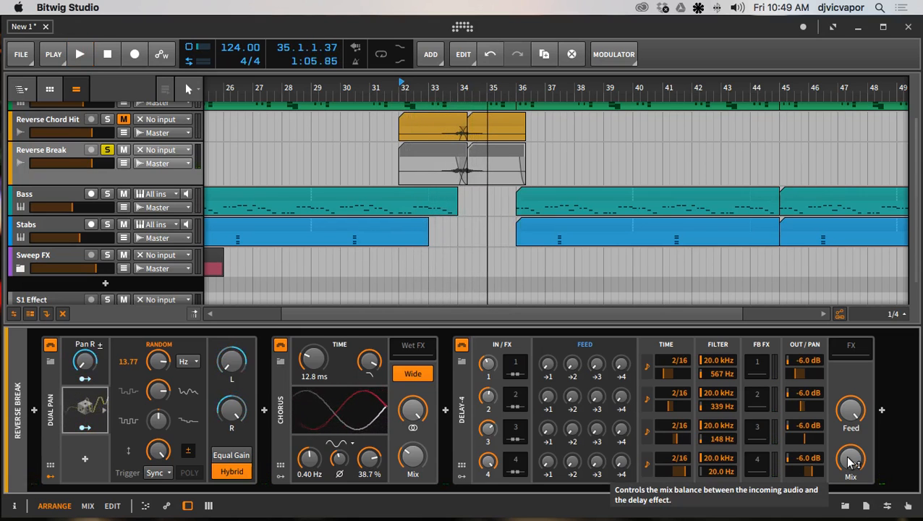
Add Bitwig's Reverb from the Delay / Reverb category after the Delay-4 and set its early reflections to Hall.
left_click(882, 410)
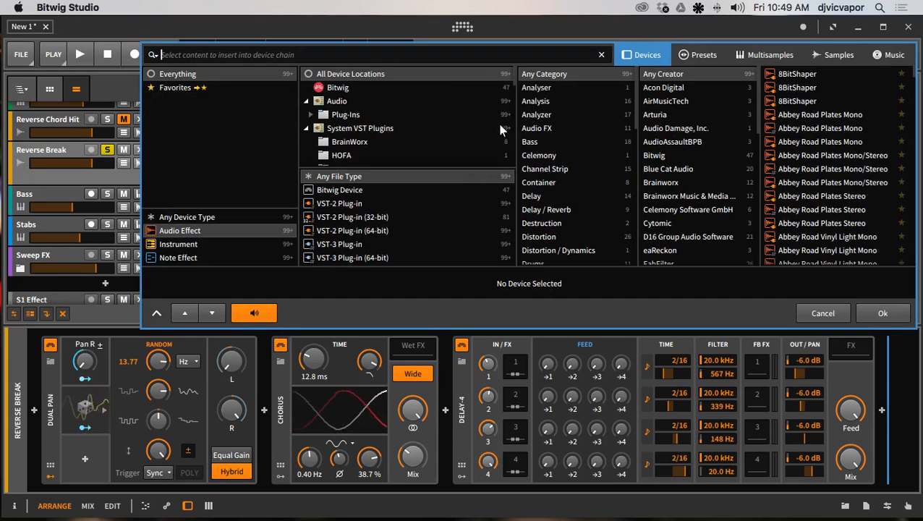
left_click(412, 88)
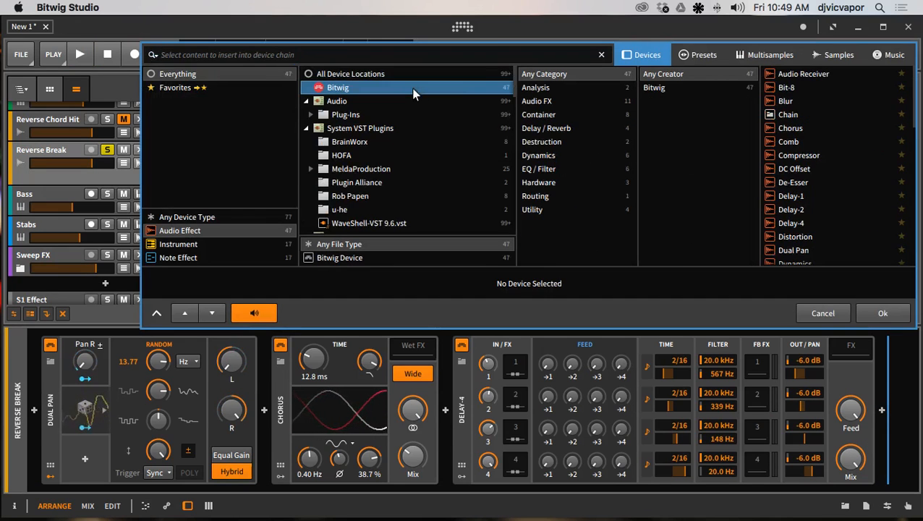
left_click(549, 128)
left_click(790, 115)
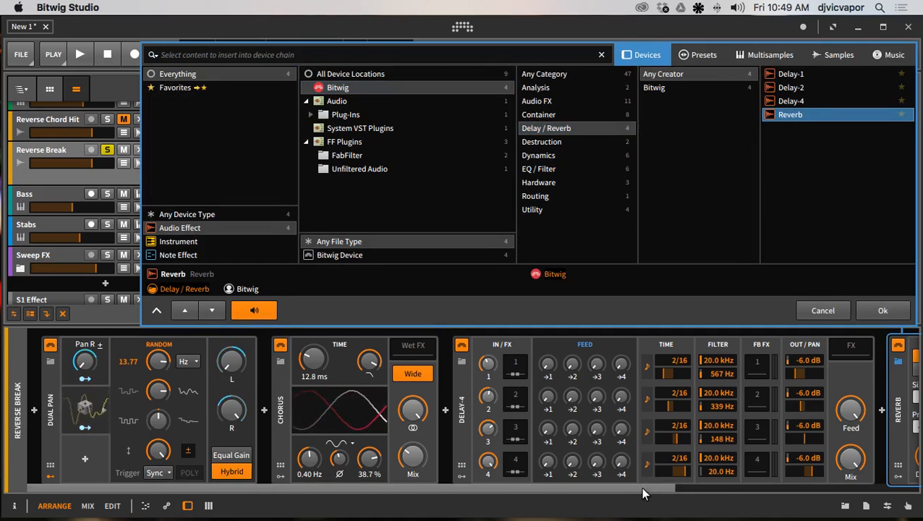
scroll(645, 494, "right", 5)
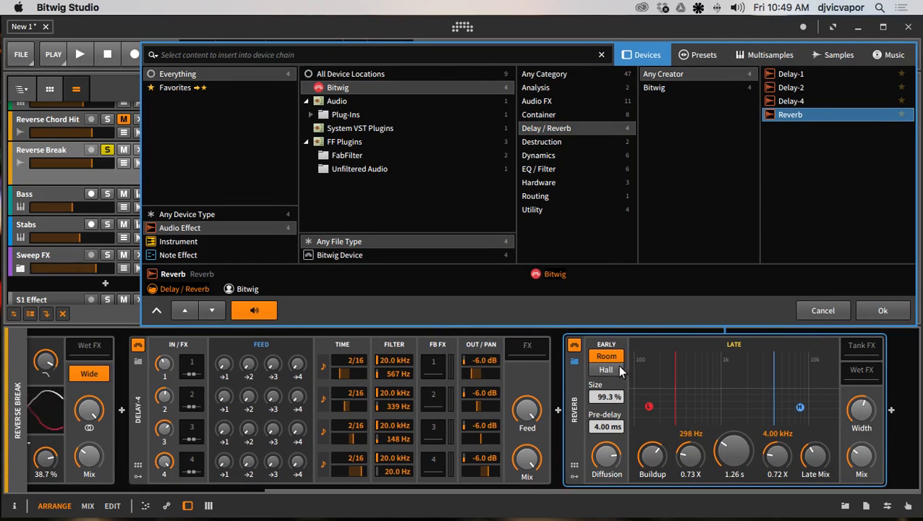
left_click(876, 310)
Add Bitwig's Delay-1 from the Delay / Reverb category after the Reverb on the Reverse Break track and set its delay time to 5.
left_click(891, 411)
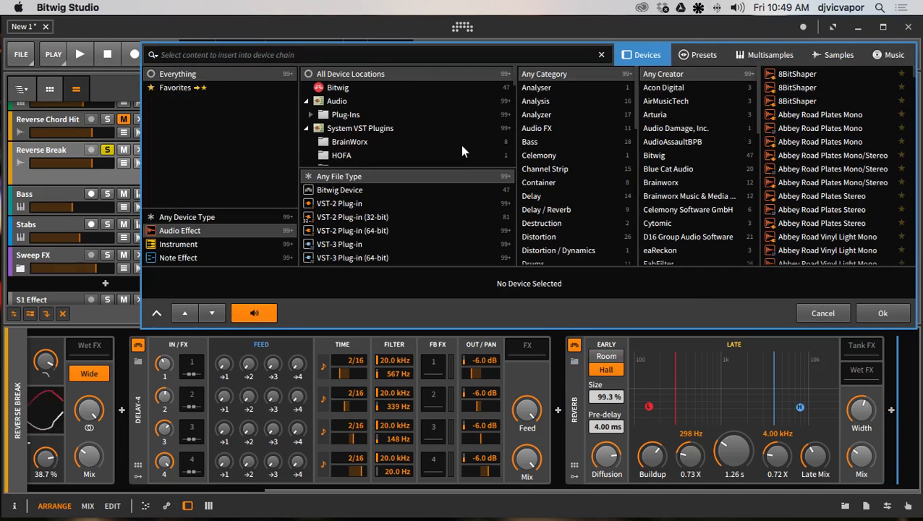
left_click(339, 87)
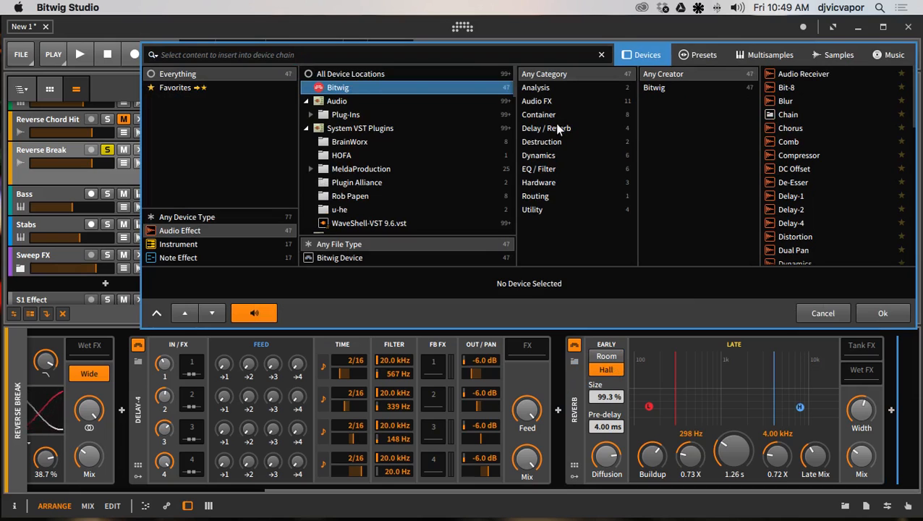
left_click(554, 128)
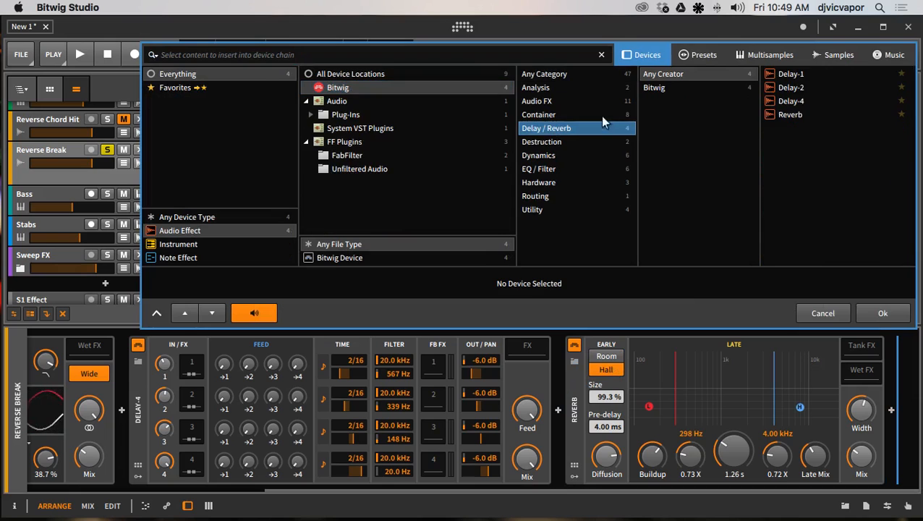
left_click(783, 75)
left_click(870, 309)
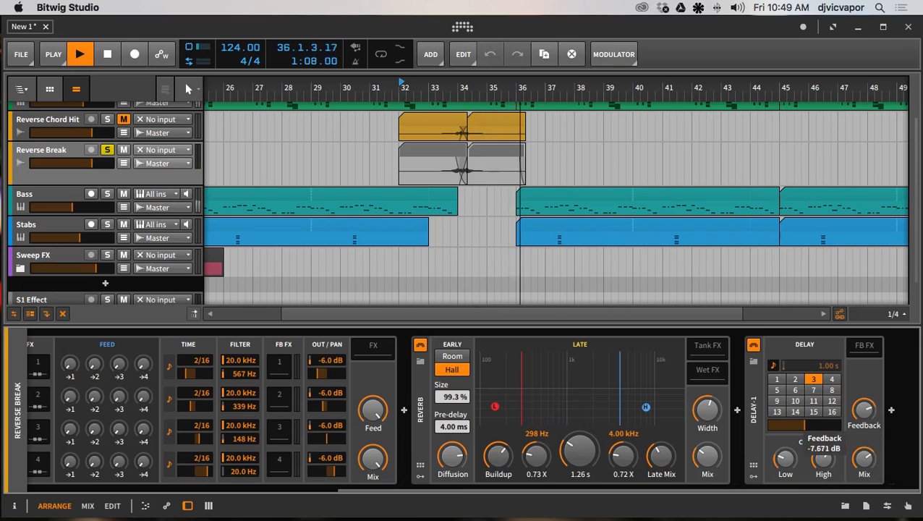
left_click(777, 390)
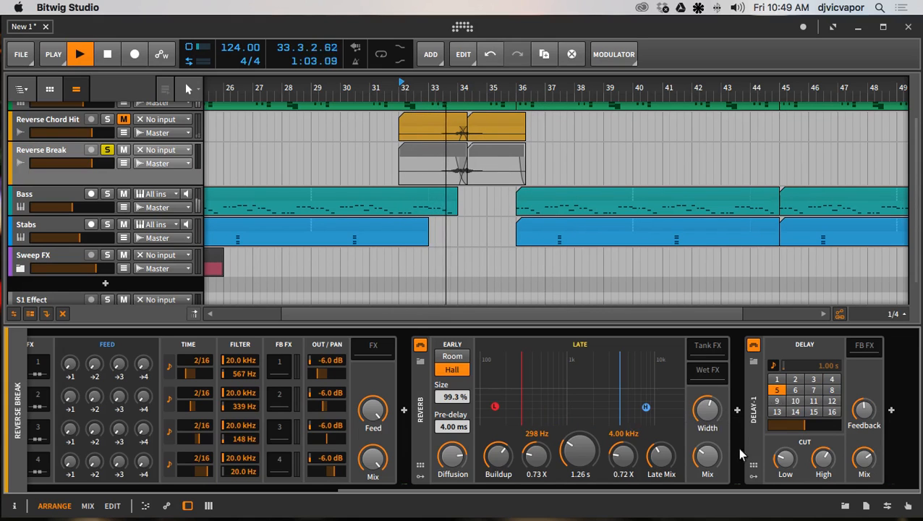
Raise the Chorus mix on the Reverse Break track to 71.5 % and audition the transition.
left_click_drag(712, 457, 544, 506)
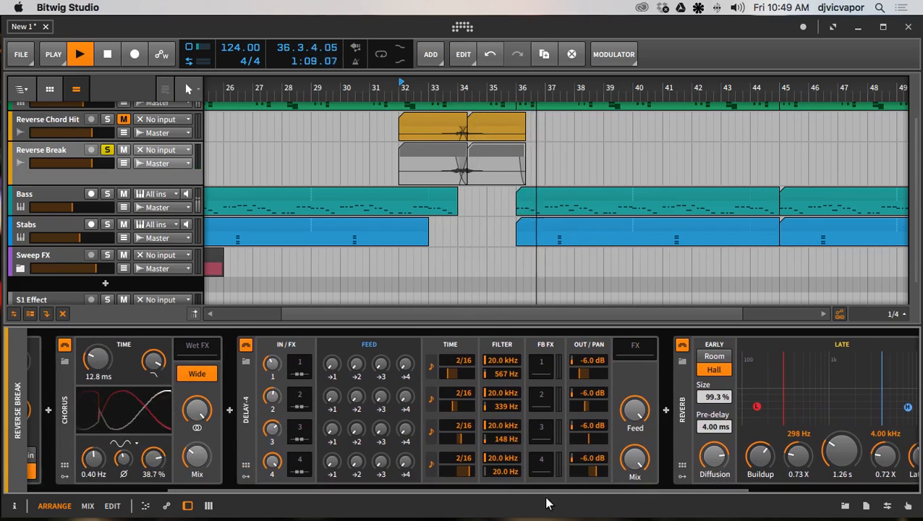
left_click_drag(201, 462, 201, 452)
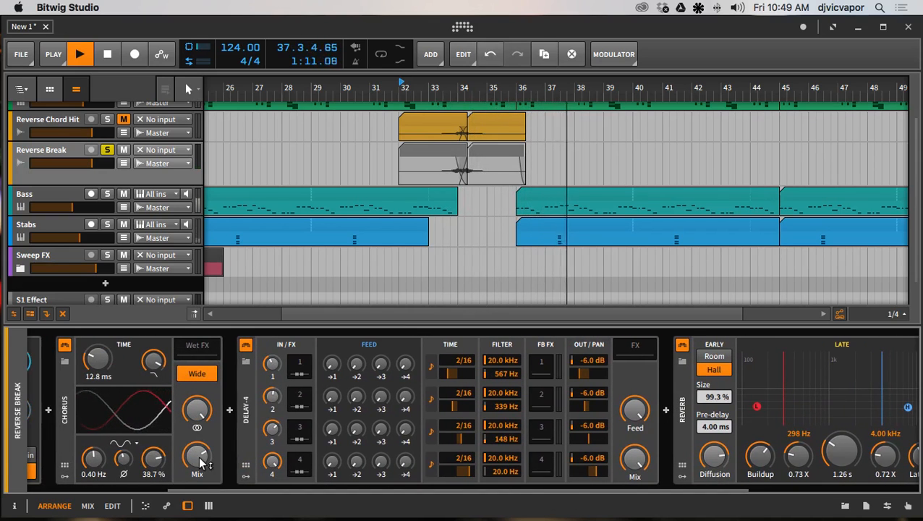
key("space")
key("space")
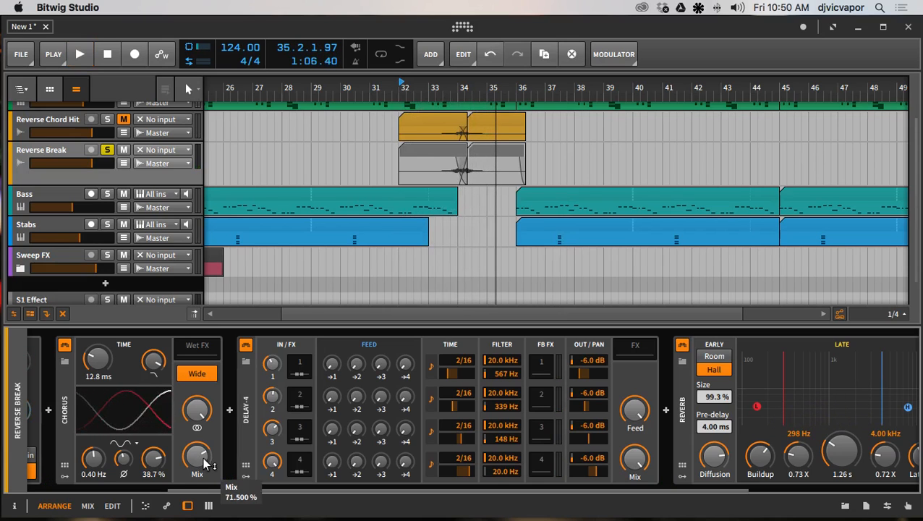
Raise the Reverse Break track's volume and audition the transition in the full mix with the track unsoloed and the device view closed.
left_click_drag(95, 165, 105, 172)
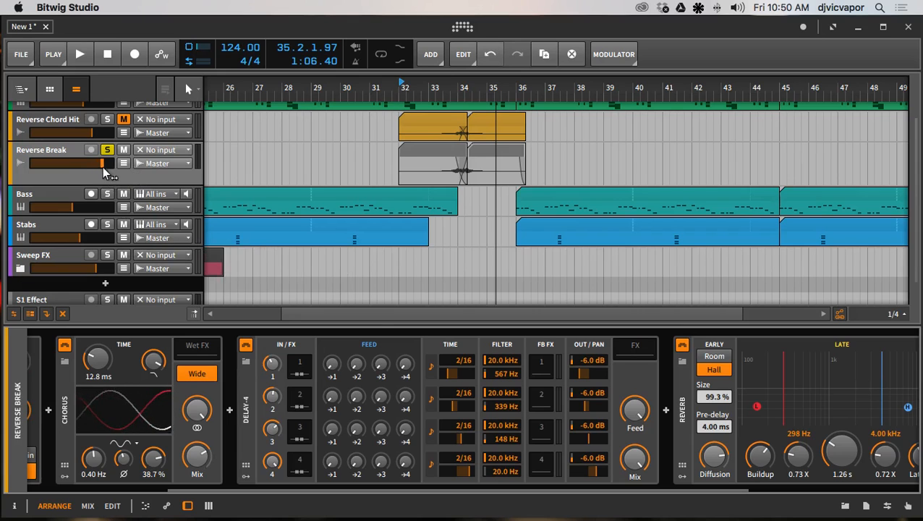
left_click_drag(367, 324, 382, 518)
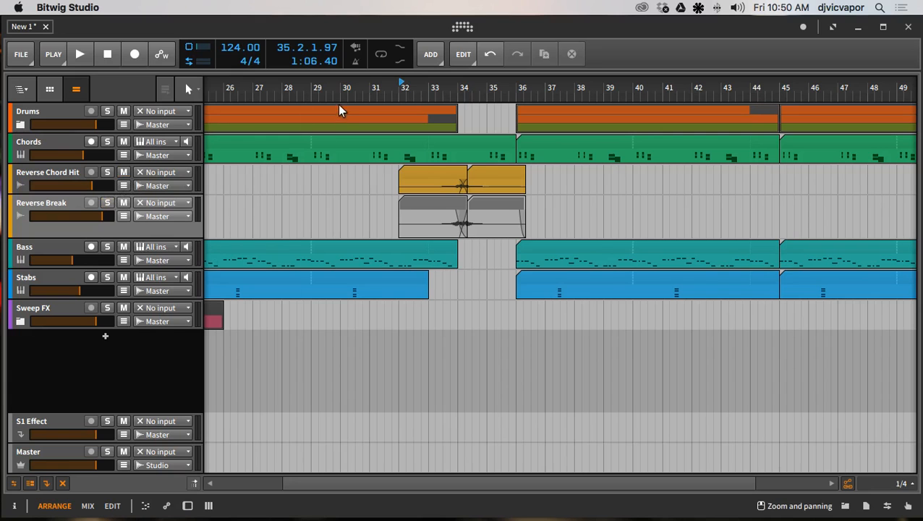
scroll(340, 87, "down", 5)
key("space")
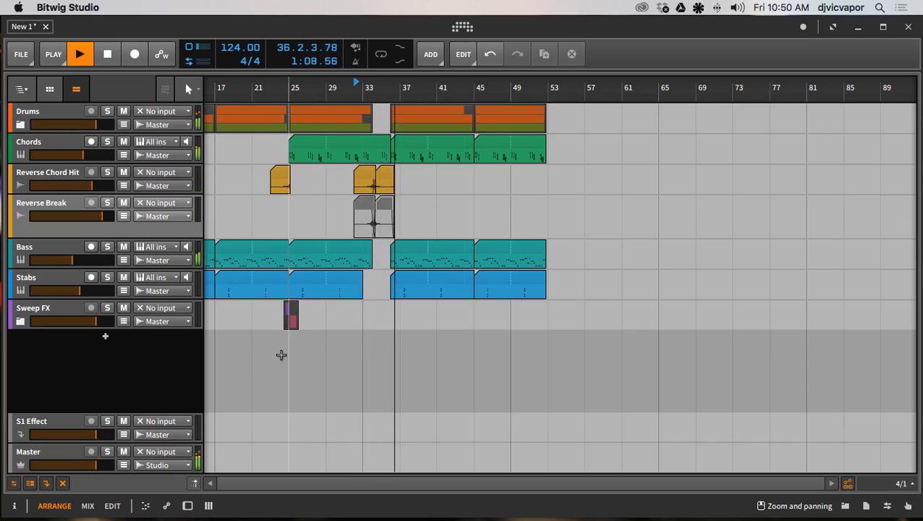
key("space")
Replace the two Reverse Chord Hit clips around bars 32 to 36 with copies of the Reverse Break clips, aligned to start at bar 32.
left_click_drag(418, 174, 351, 173)
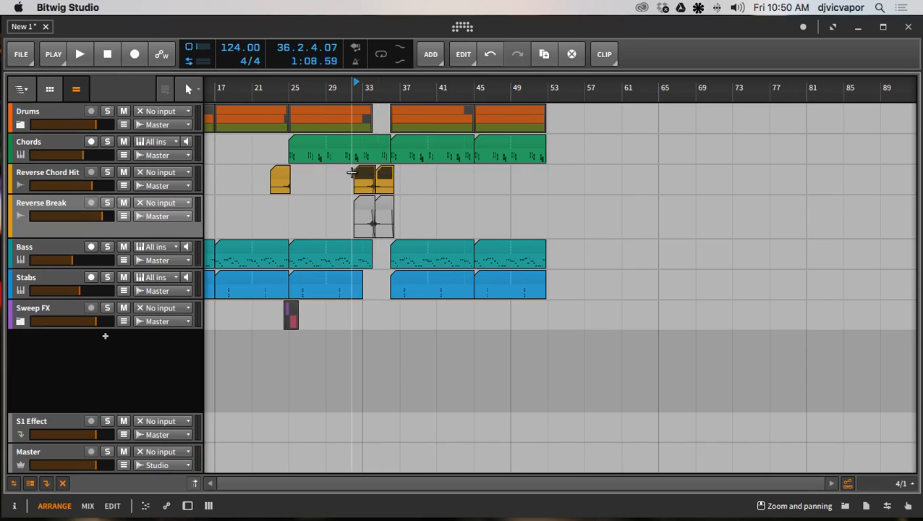
key("Delete")
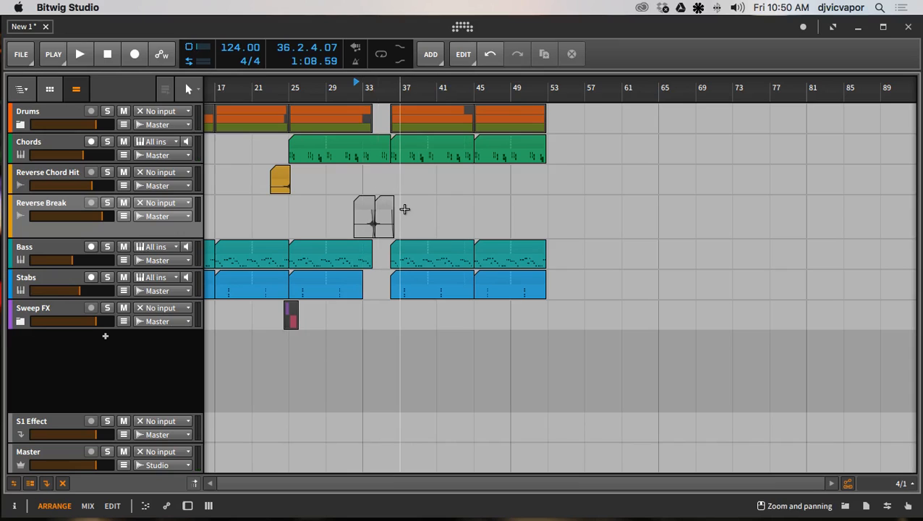
left_click_drag(404, 206, 361, 205)
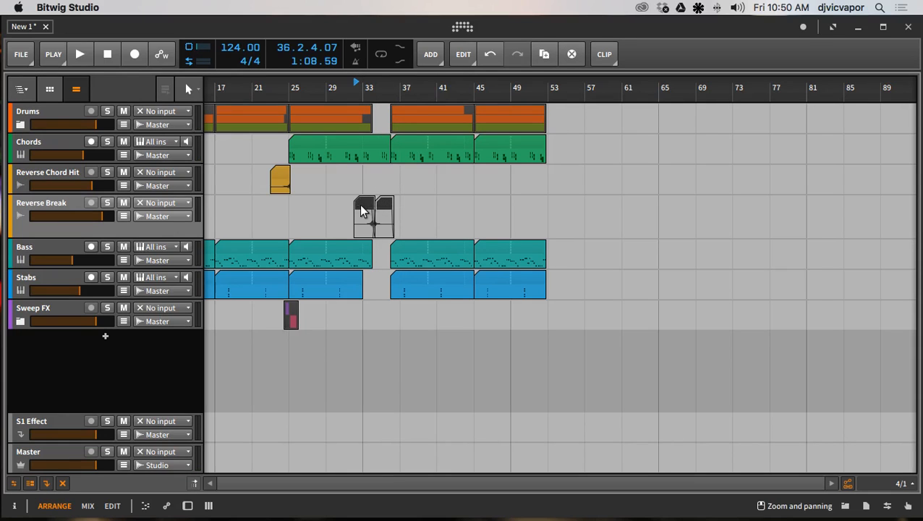
left_click_drag(363, 210, 360, 184)
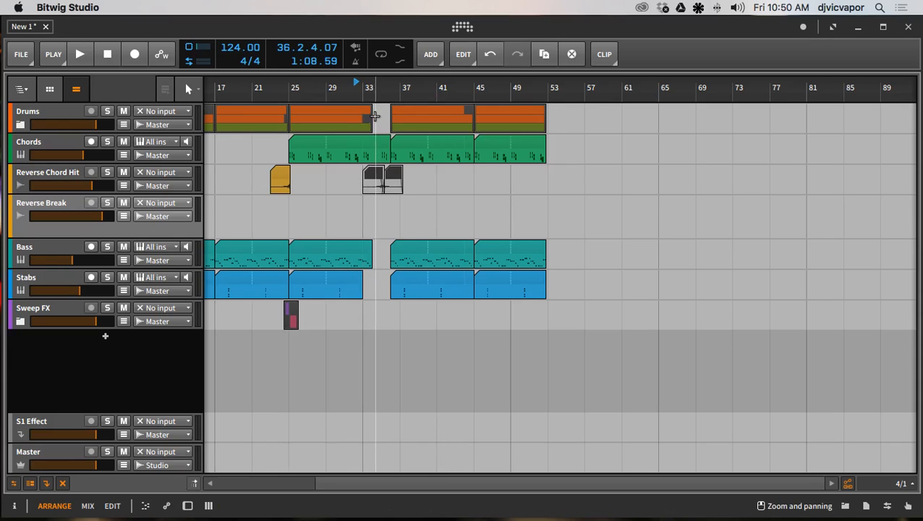
key("super+z")
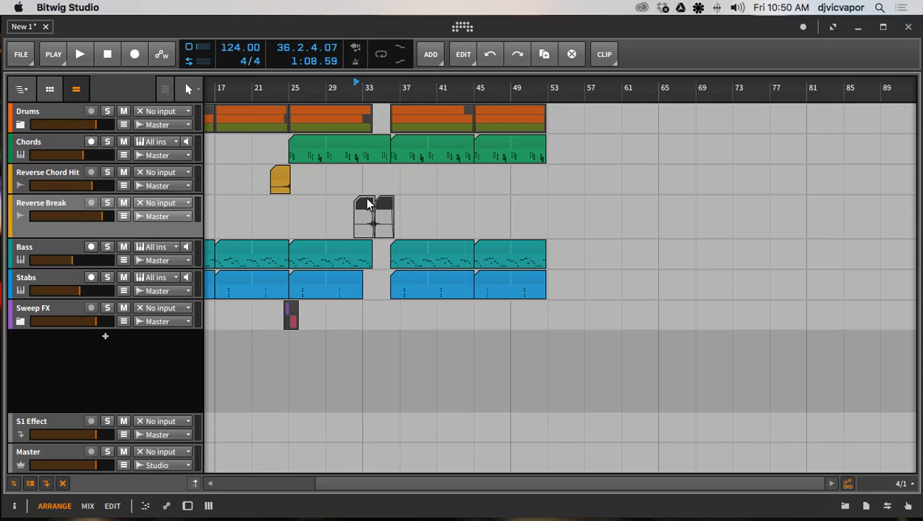
left_click_drag(368, 203, 365, 182)
mouse_move(375, 87)
left_mouse_down()
mouse_move(376, 76)
mouse_move(388, 88)
left_mouse_up()
left_click_drag(355, 180, 304, 179)
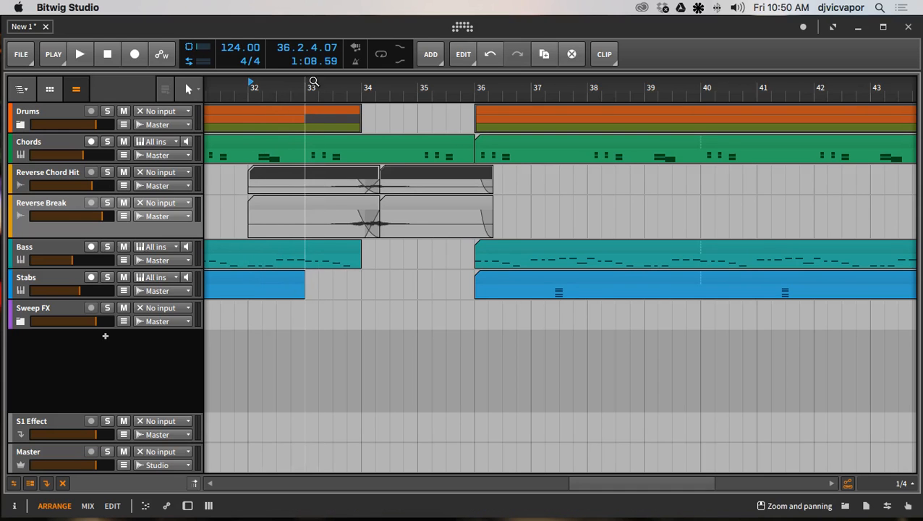
Audition the bar 32 to 38 transition with the reversed clips playing on both reverse tracks.
left_click_drag(313, 83, 349, 80)
key("space")
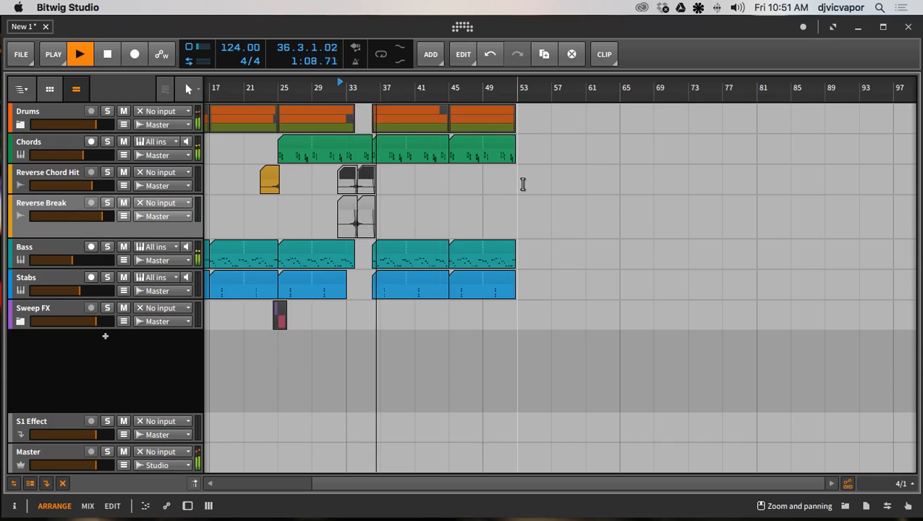
left_click_drag(352, 83, 435, 143)
key("space")
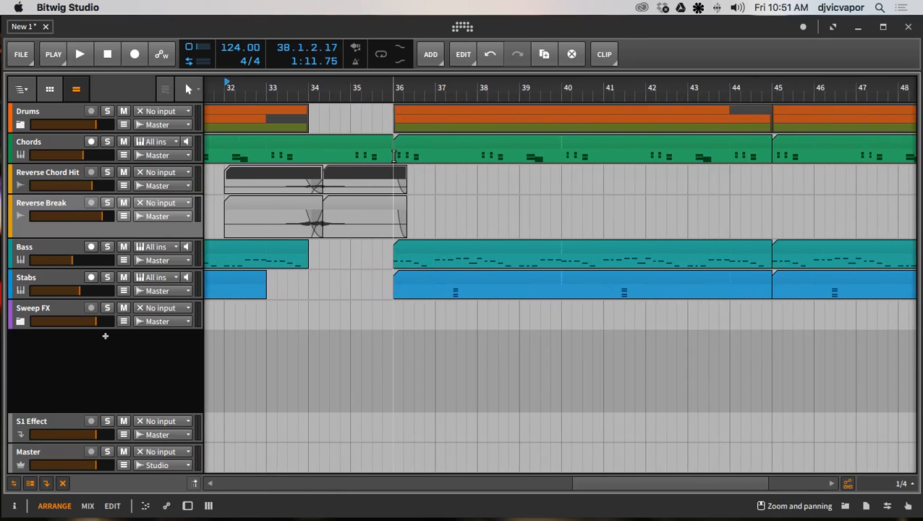
Trim the starts of the Chords clip and the Drums group's Kick clip at bar 36 to bar 38.
left_click_drag(395, 141, 477, 141)
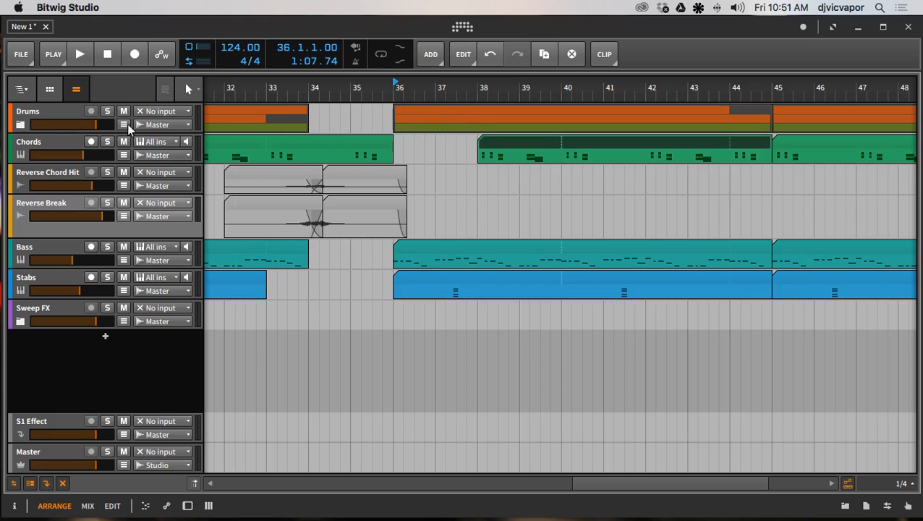
left_click(20, 125)
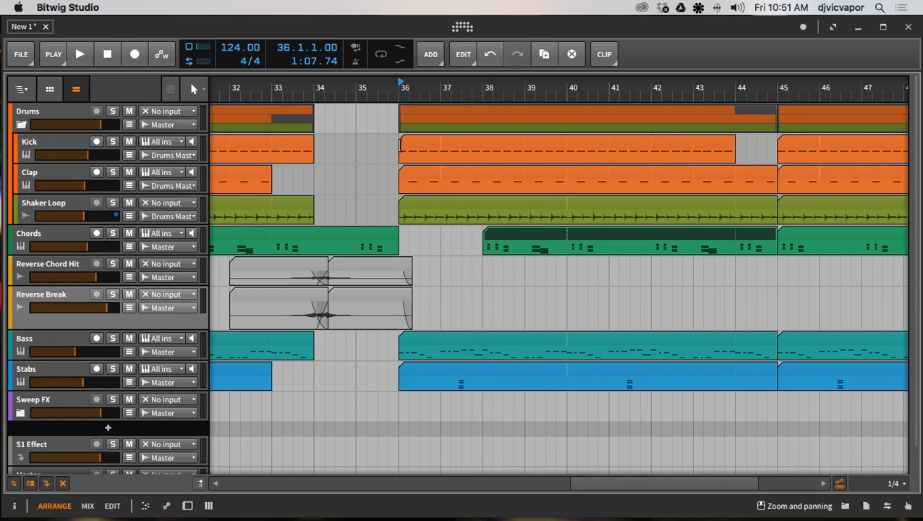
left_click_drag(402, 144, 479, 143)
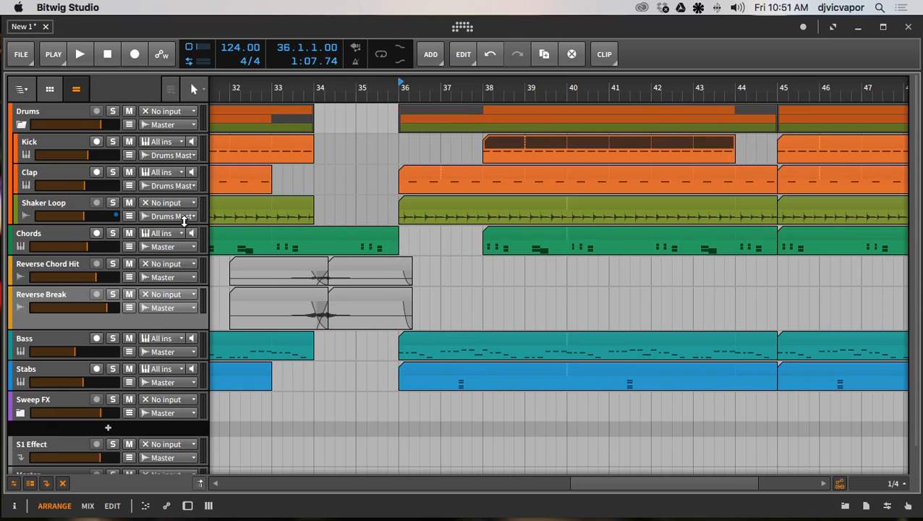
Automate the Shaker Loop's volume to drop to about -31.7 dB at bar 35 and ramp back to -8.4 dB at bar 40.
left_click(130, 215)
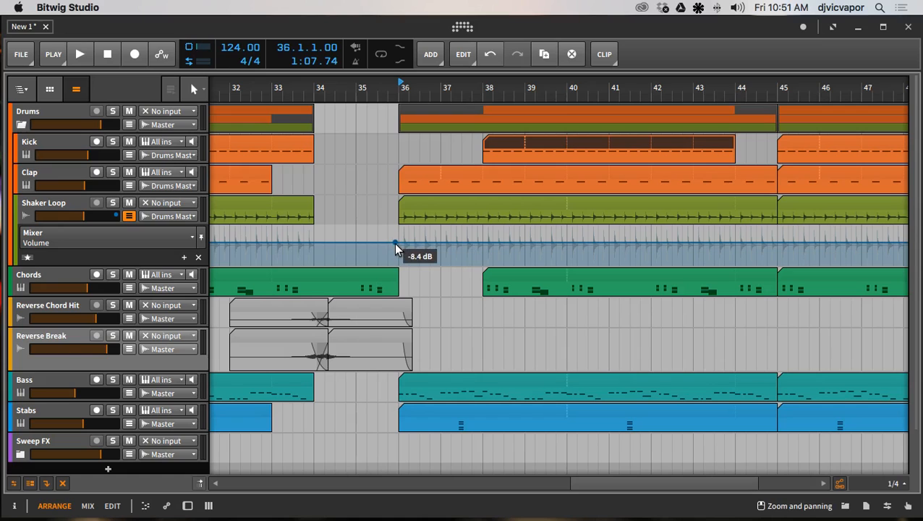
left_click(357, 242)
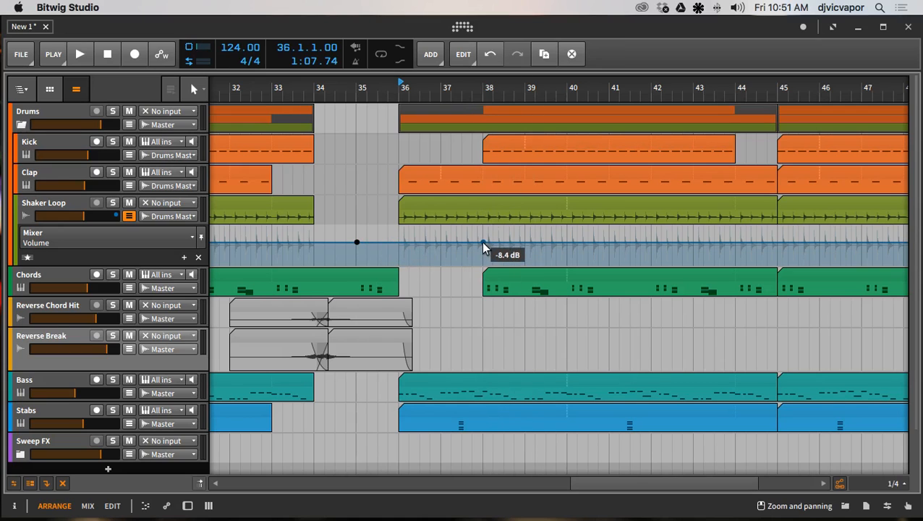
left_click(565, 242)
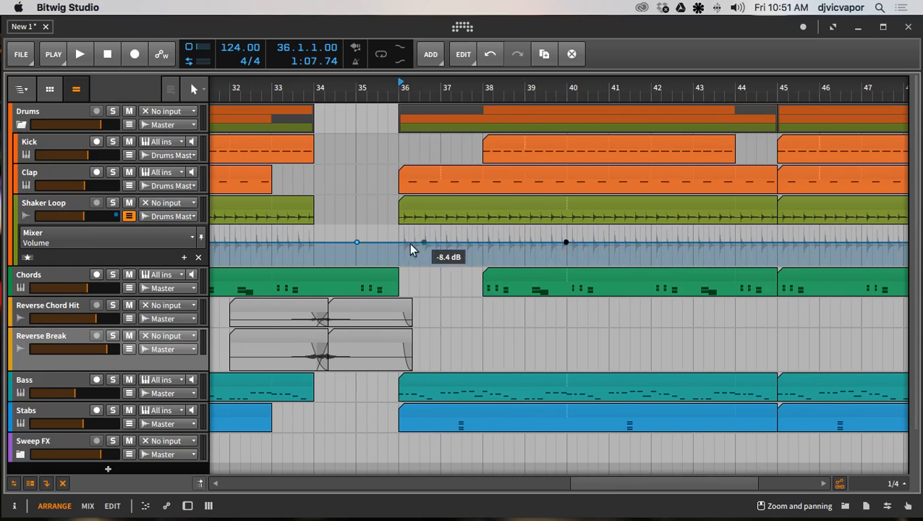
left_click_drag(390, 241, 357, 252)
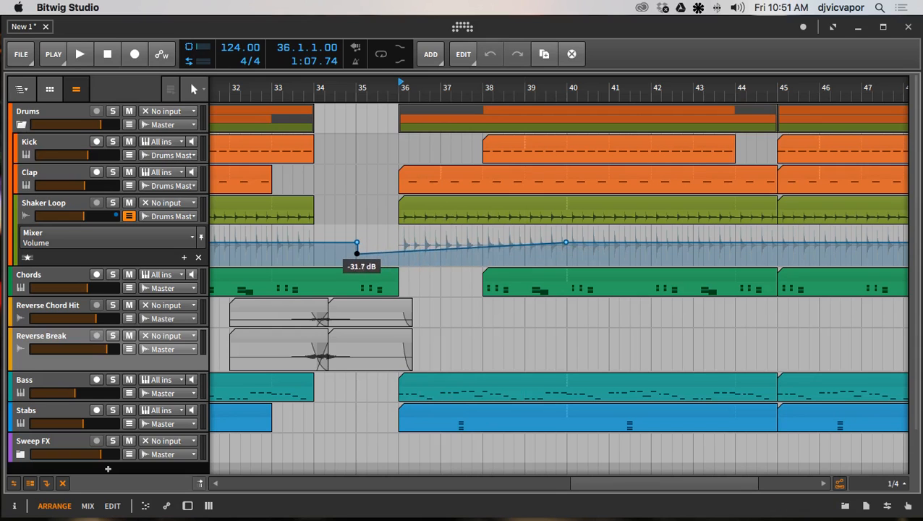
Play the arrangement from bar 36 and again from just before bar 33 to check the shaker ramp and delayed kick.
key("space")
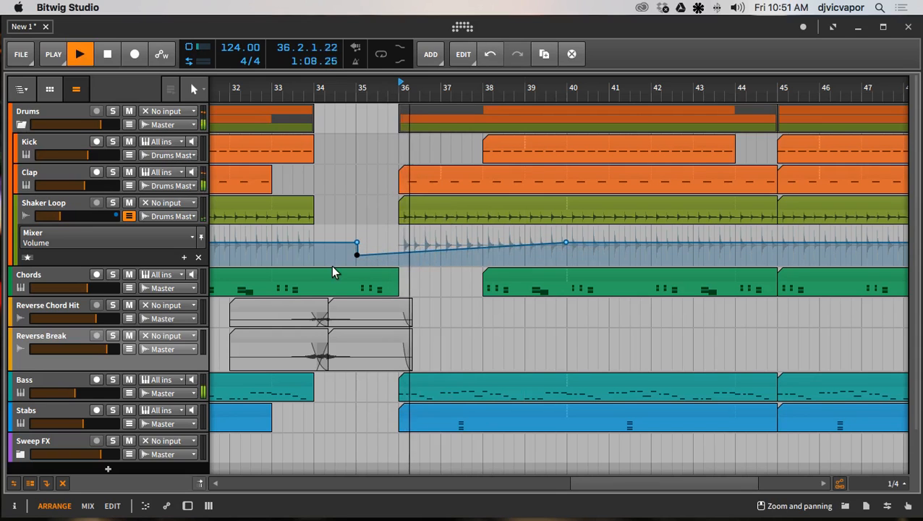
left_click(261, 88)
key("space")
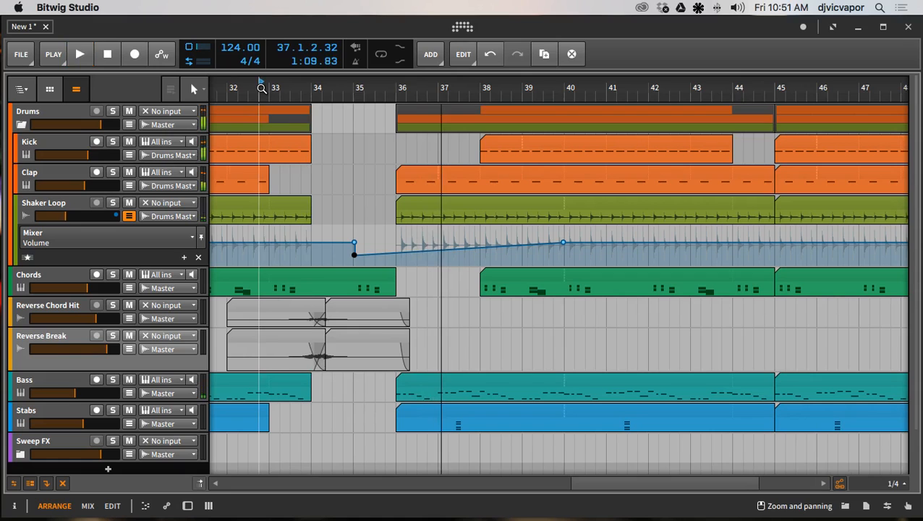
key("space")
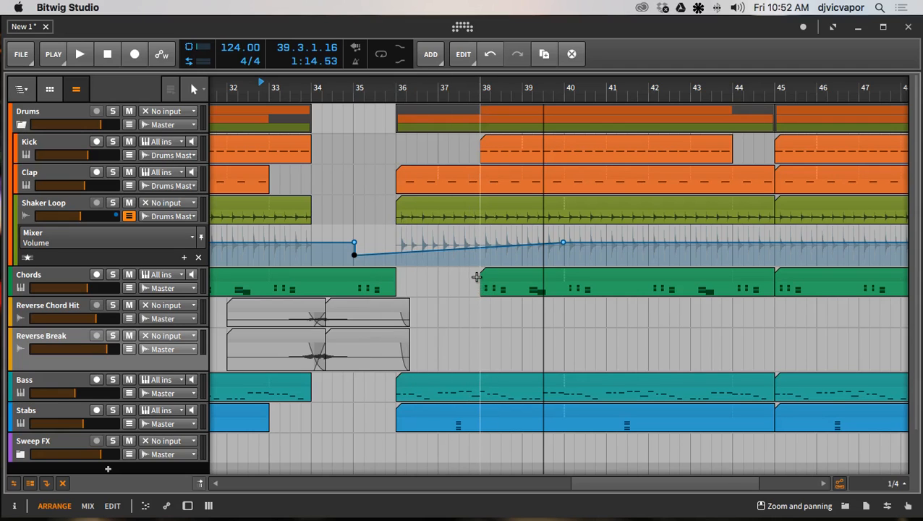
Trim the start of the Chords clip at bar 38 to bar 40 and audition the transition from bar 33.
left_click_drag(480, 277, 564, 279)
left_click_drag(270, 90, 265, 90)
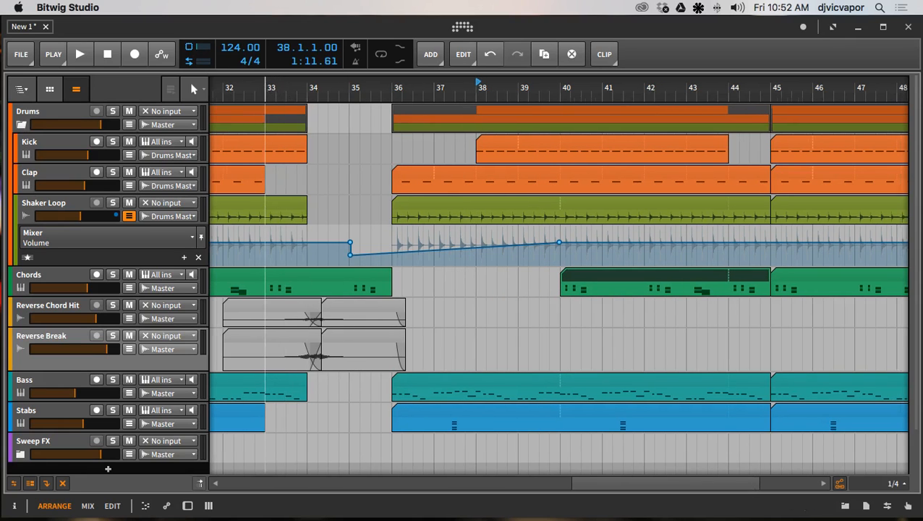
left_click(266, 91)
key("space")
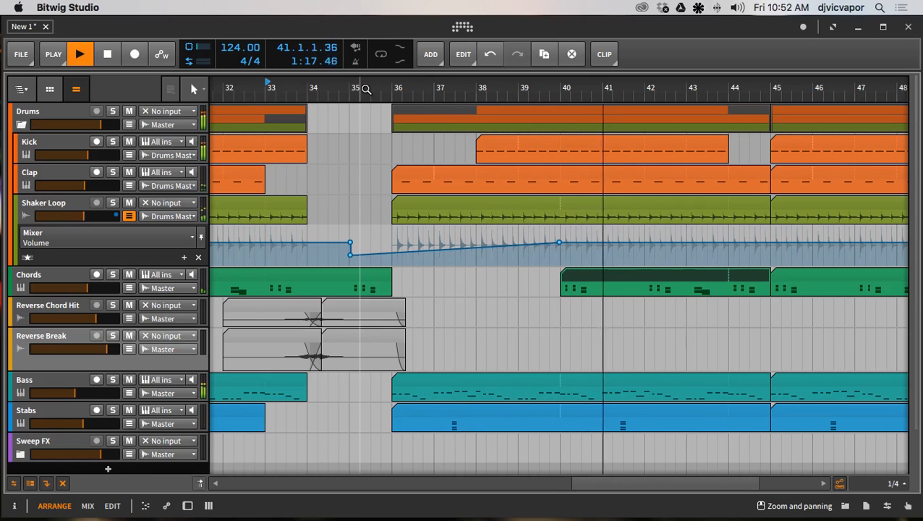
Hide the Shaker Loop's automation lane and move the Reverse Chord Hit clip at bar 23 to bar 37.
left_click_drag(366, 89, 424, 14)
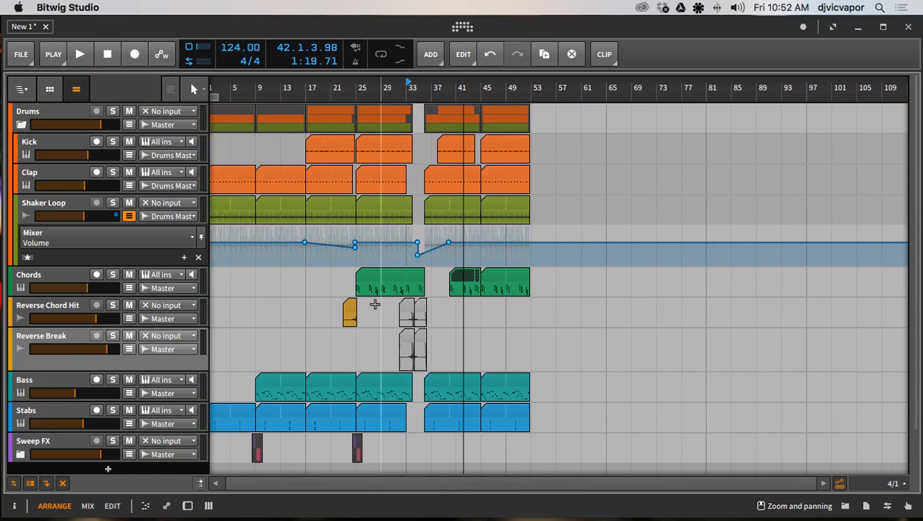
left_click_drag(456, 87, 456, 163)
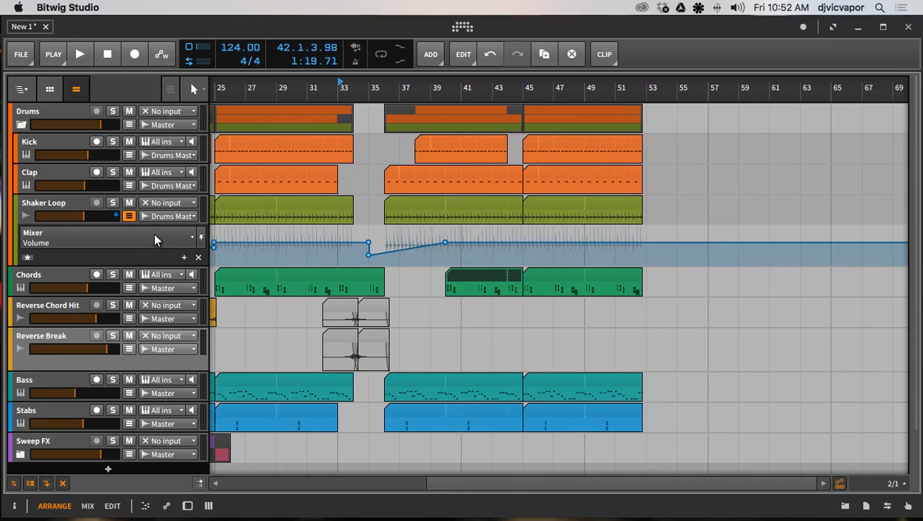
left_click(128, 216)
left_click_drag(237, 84, 271, 8)
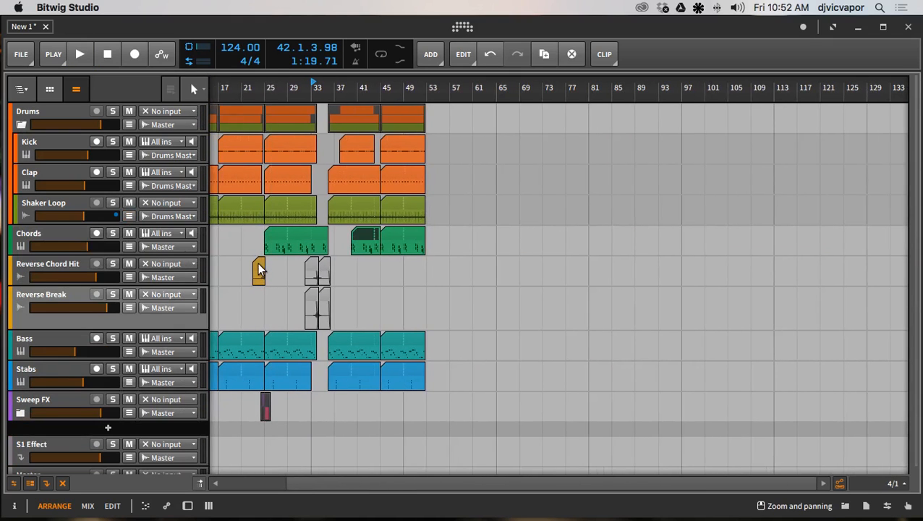
left_click_drag(257, 263, 346, 266)
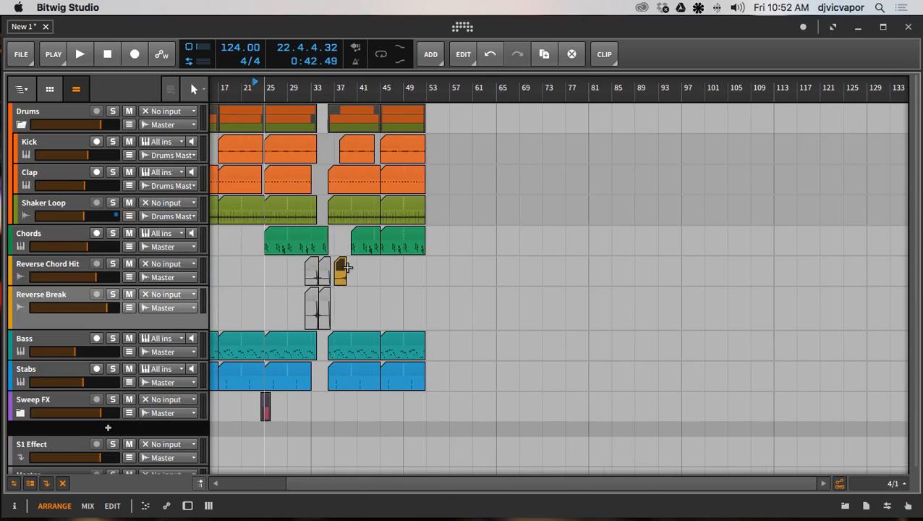
Undo the last clip move and copy the Reverse Chord Hit clip from bar 23 to about bar 38, ending just past bar 40.
key("super+z")
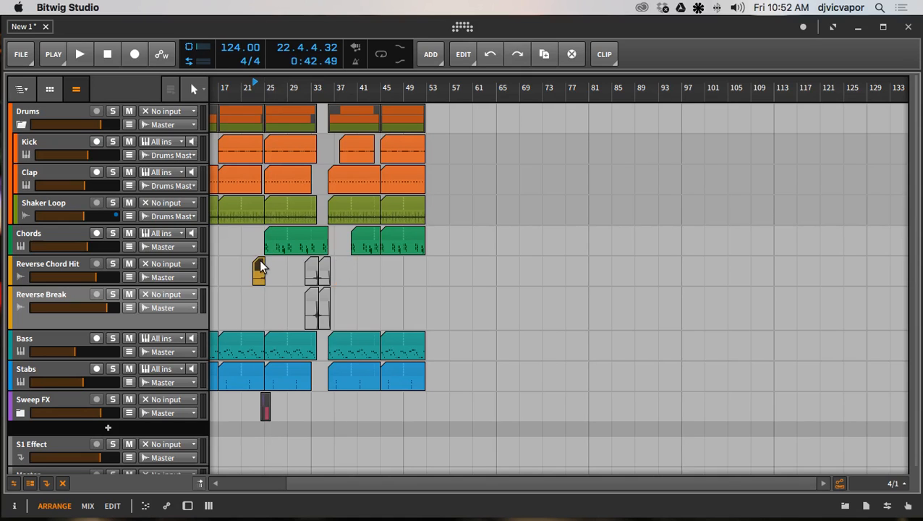
left_click_drag(258, 261, 340, 265)
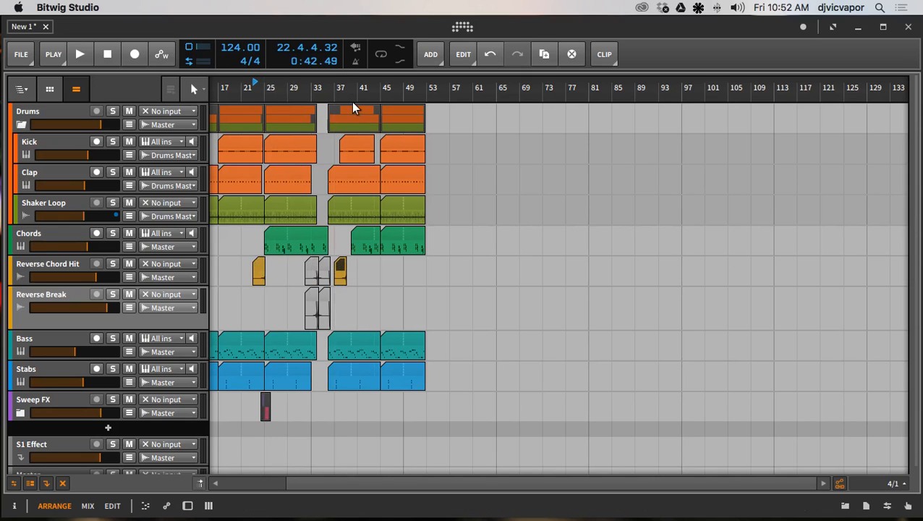
left_click_drag(352, 91, 408, 204)
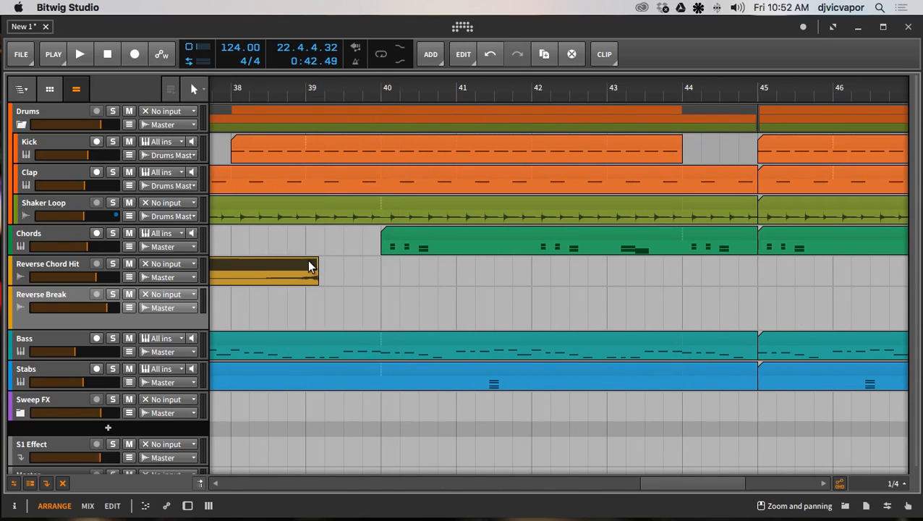
left_click_drag(308, 262, 367, 265)
left_click_drag(383, 88, 384, 126)
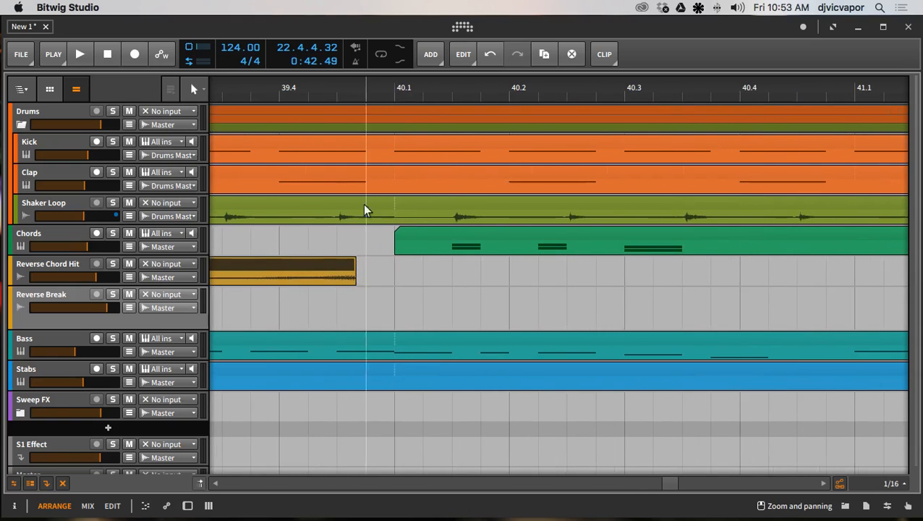
left_click_drag(334, 261, 373, 264)
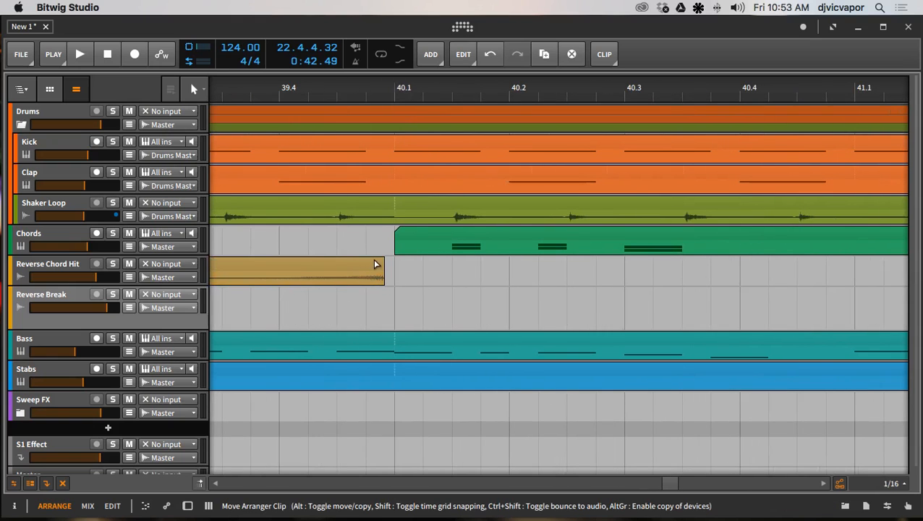
left_click_drag(427, 280, 432, 281)
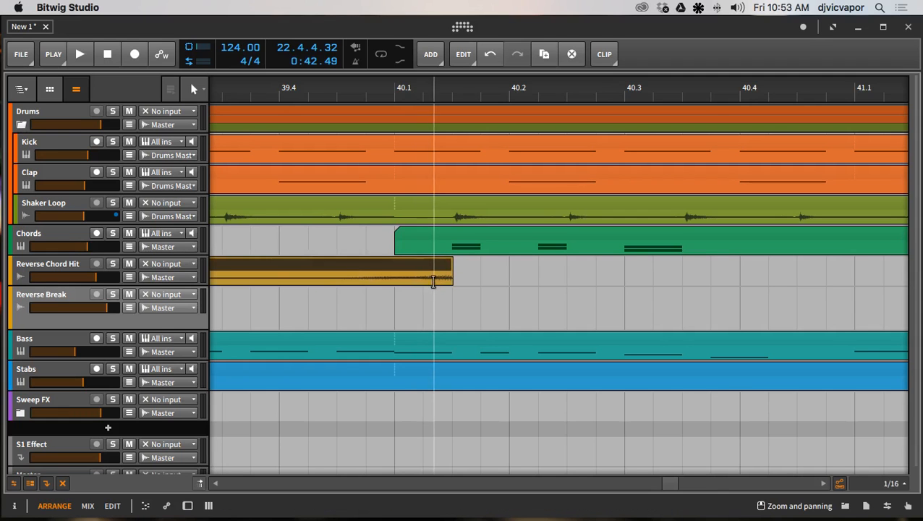
Play the transition from about bar 30 while reducing the Reverse Break track's height and collapsing the Drums group.
left_click_drag(454, 84, 425, 88)
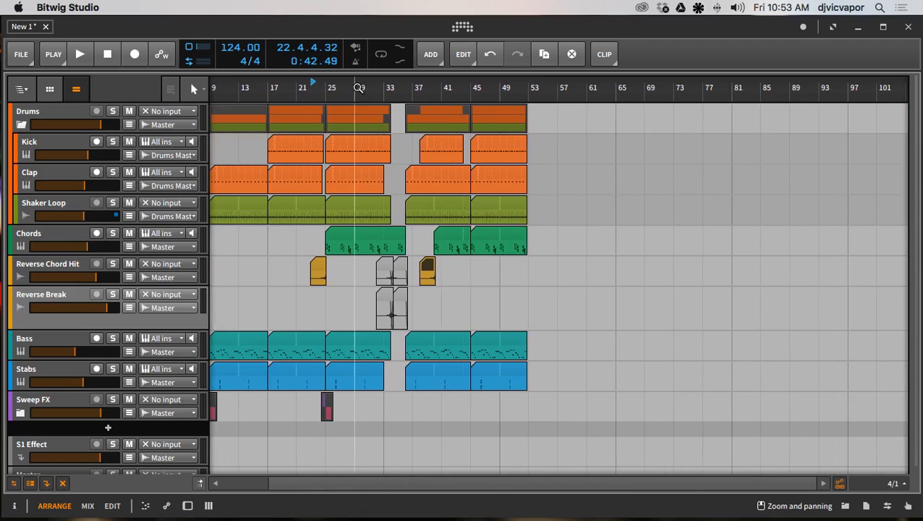
key("space")
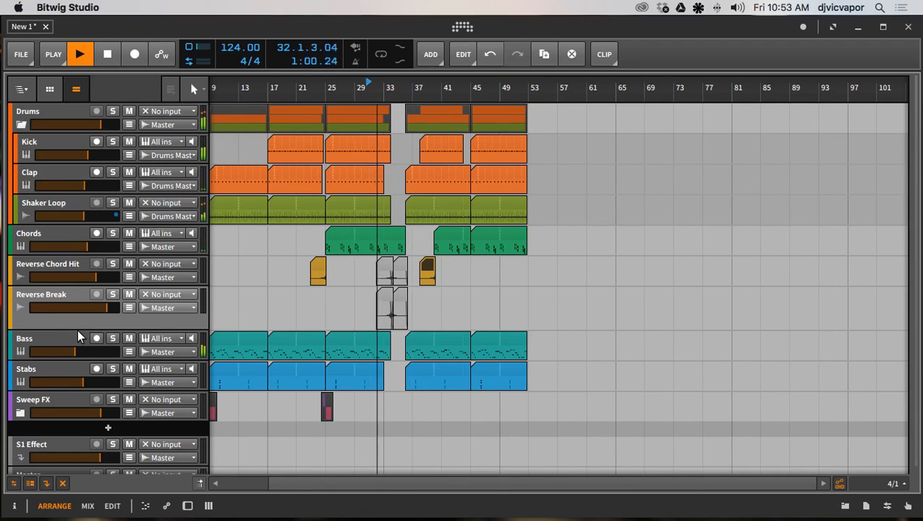
left_click_drag(78, 329, 82, 316)
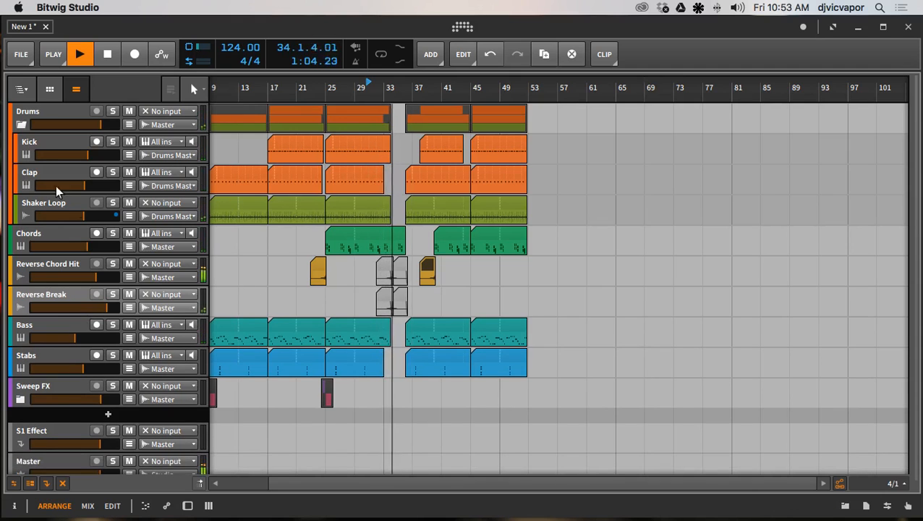
left_click(22, 125)
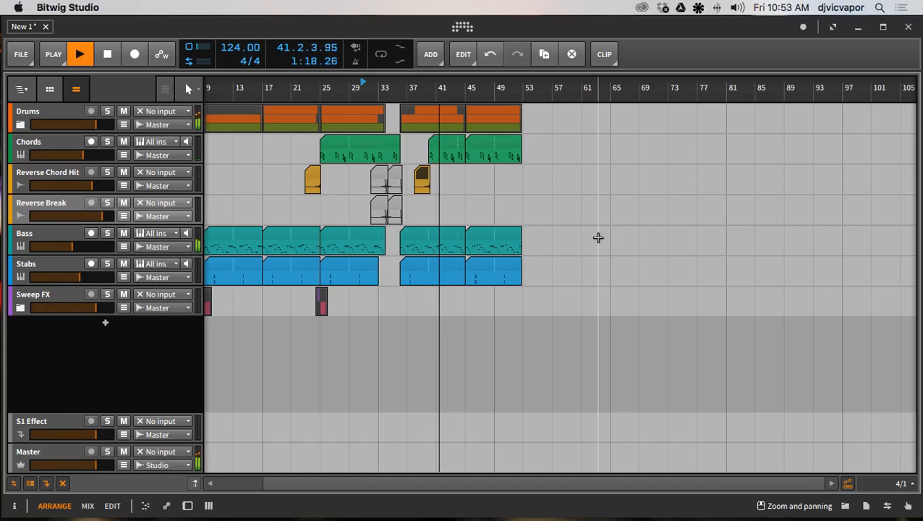
key("space")
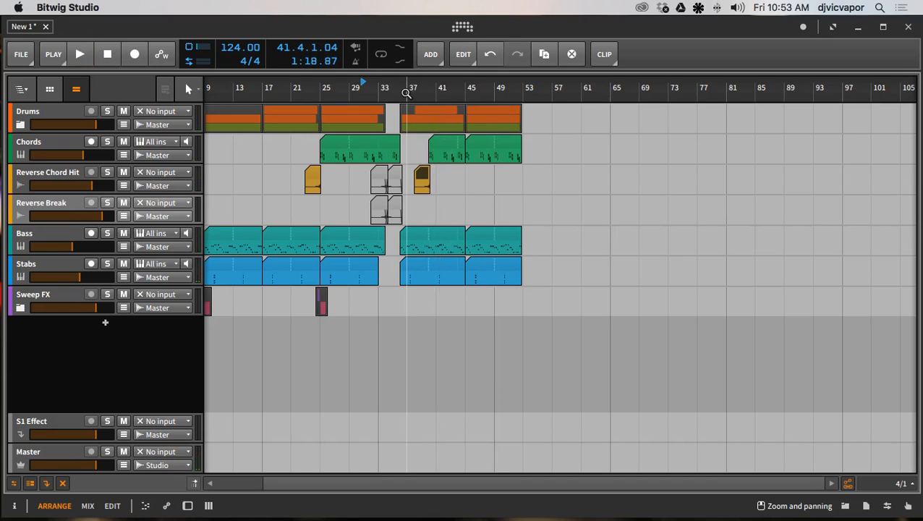
Copy the Sweep FX group clip from bar 24 to bar 37 and hide the tracks' input and output routing.
left_click_drag(402, 91, 557, 207)
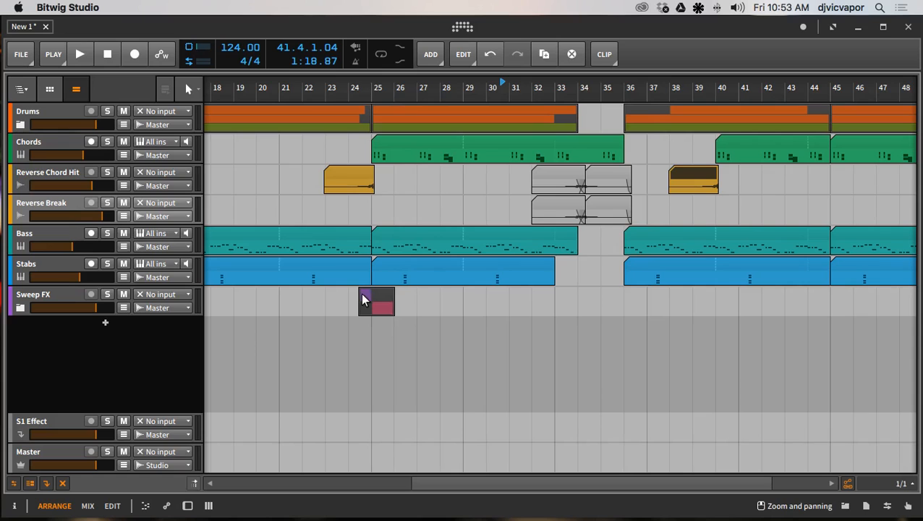
left_click_drag(364, 299, 657, 297)
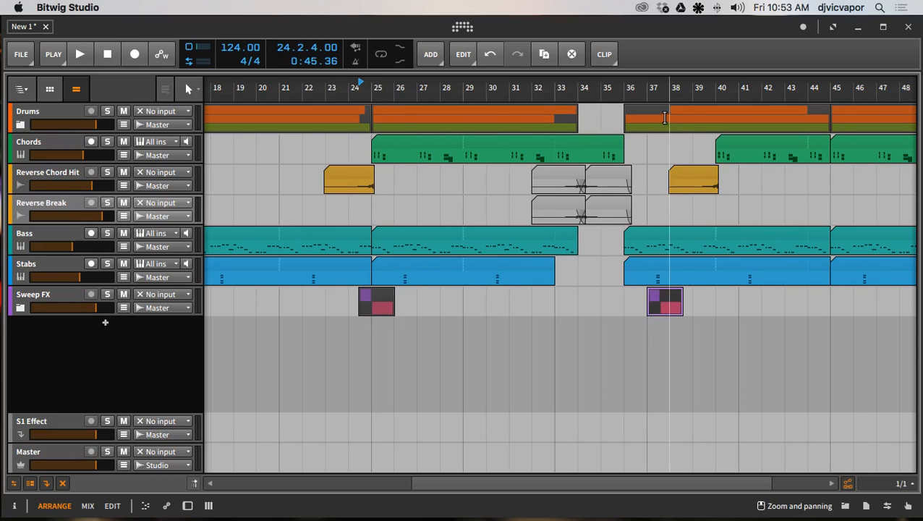
left_click_drag(669, 89, 501, 253)
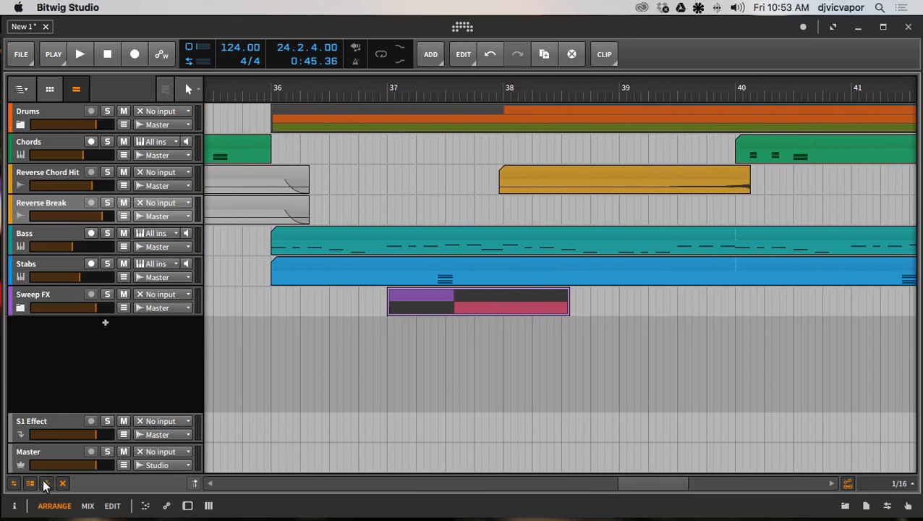
left_click(15, 484)
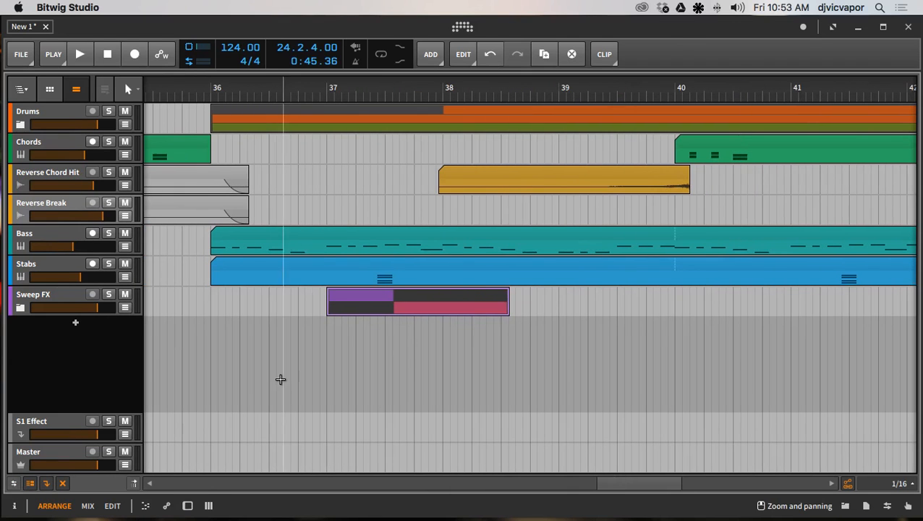
Move the copied Sweep FX clip earlier so its riser ends and its impact starts at bar 36.
left_click_drag(362, 87, 483, 63)
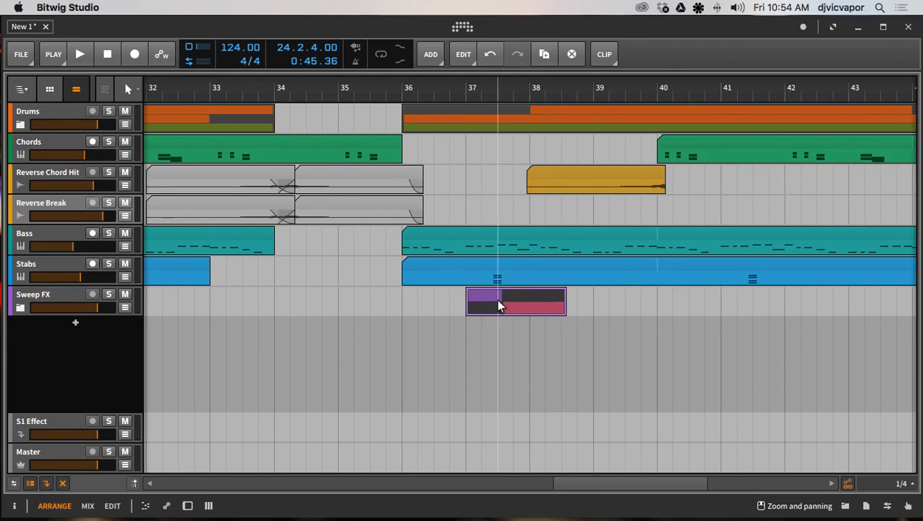
left_click_drag(494, 295, 404, 307)
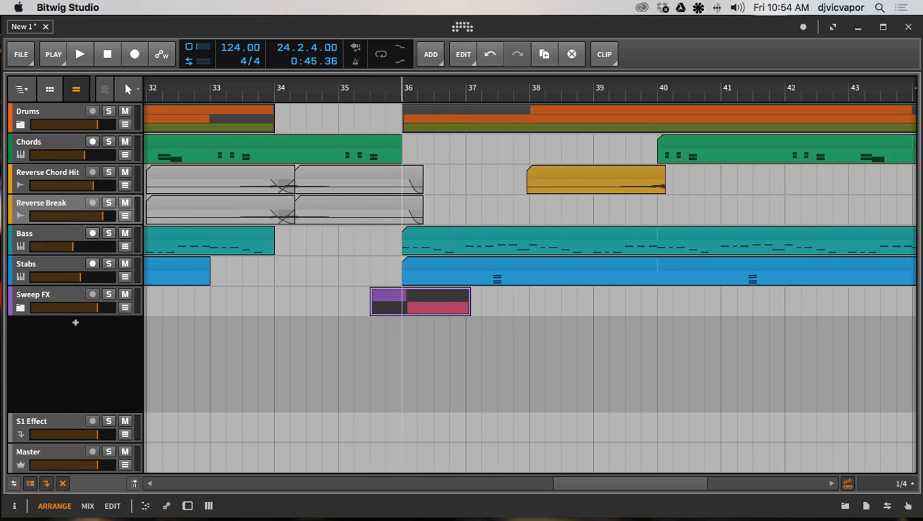
left_click_drag(396, 88, 397, 174)
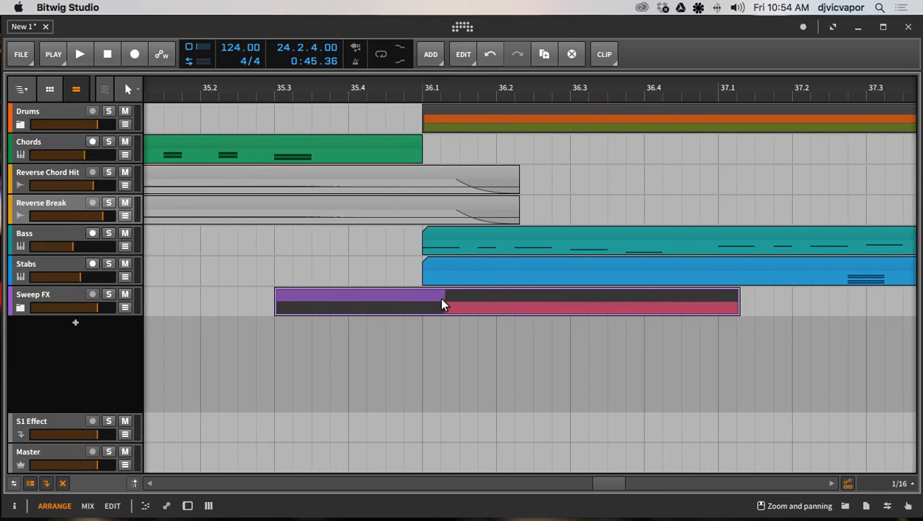
left_click_drag(441, 299, 426, 304)
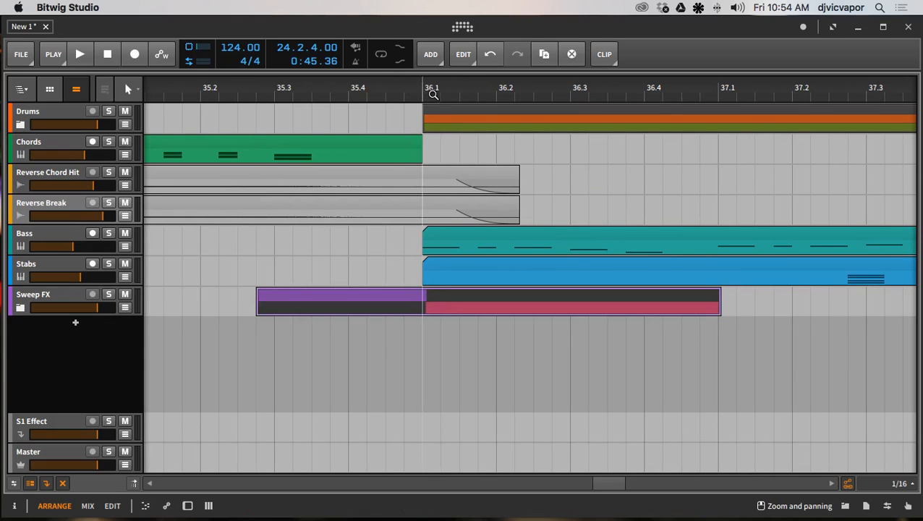
left_click_drag(433, 95, 438, 300)
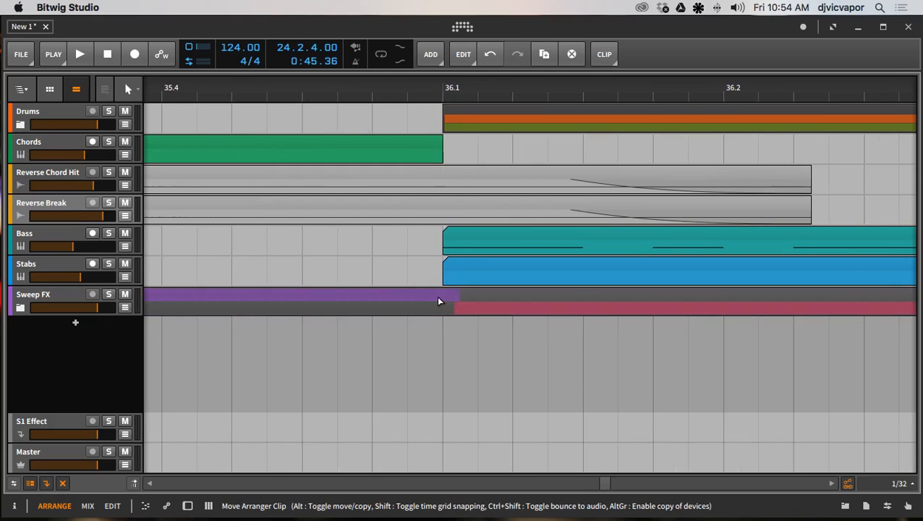
left_click_drag(438, 300, 436, 301)
Play the arrangement from just after bar 33 to about bar 46 to check the sweep into bar 36.
left_click_drag(448, 82, 470, 82)
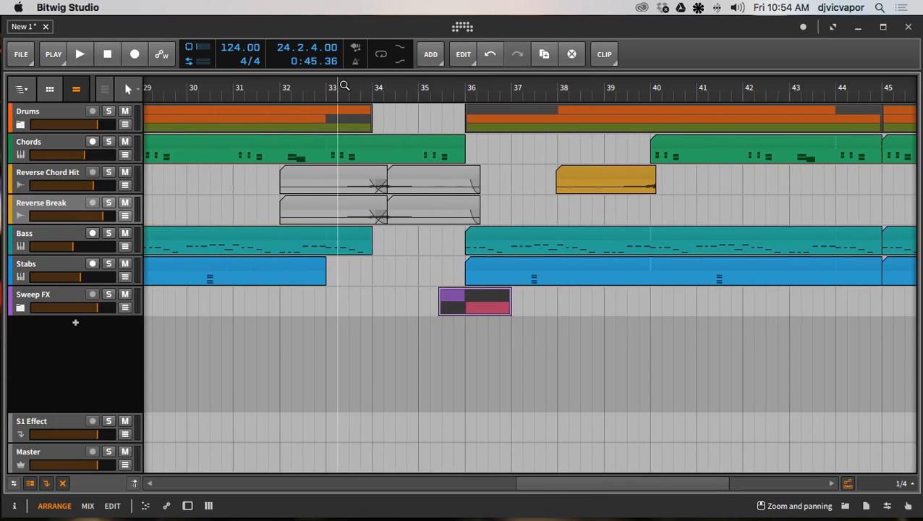
left_click_drag(340, 86, 342, 84)
key("space")
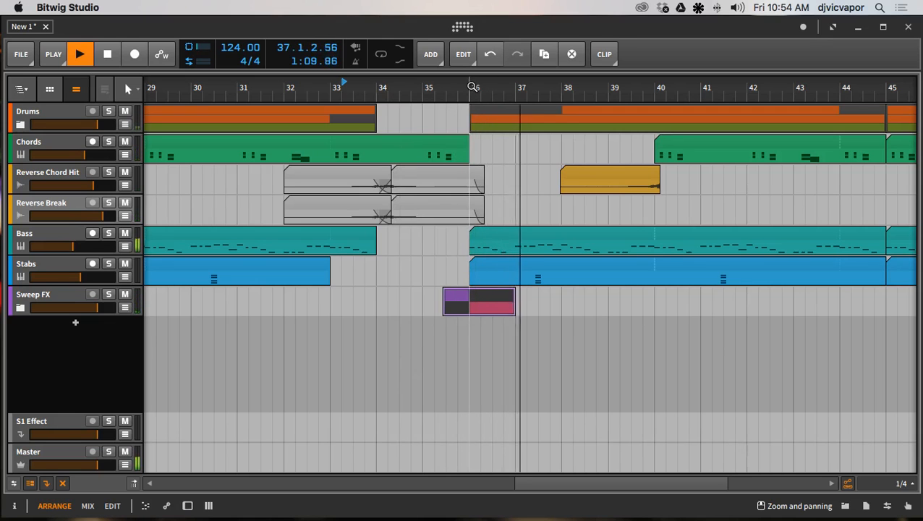
left_click_drag(473, 82, 385, 199)
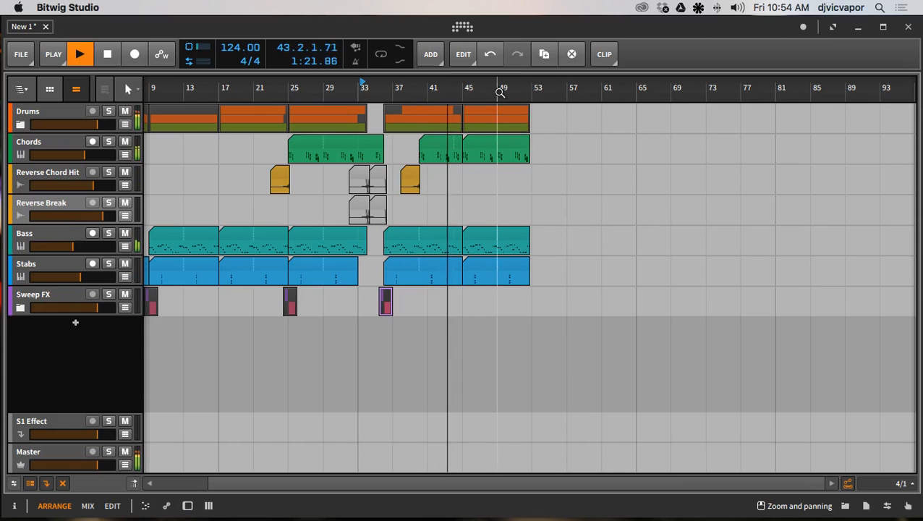
left_click_drag(500, 92, 564, 208)
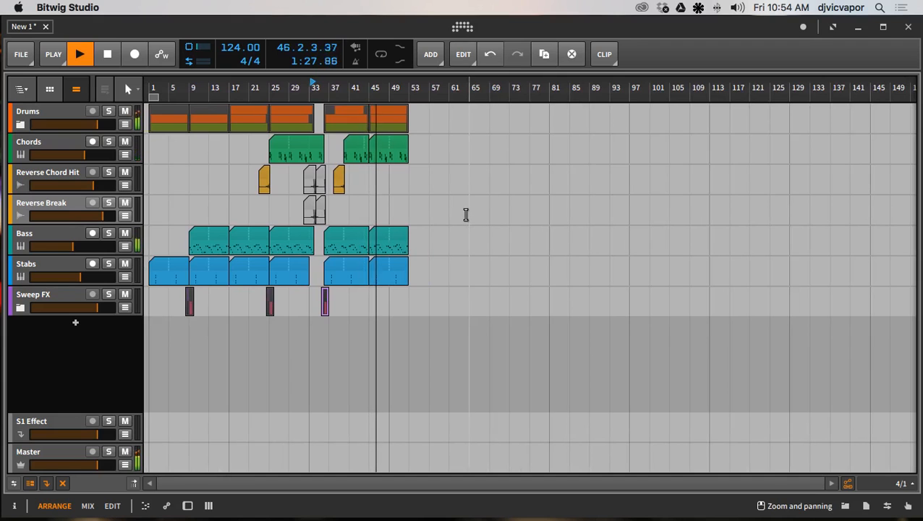
key("space")
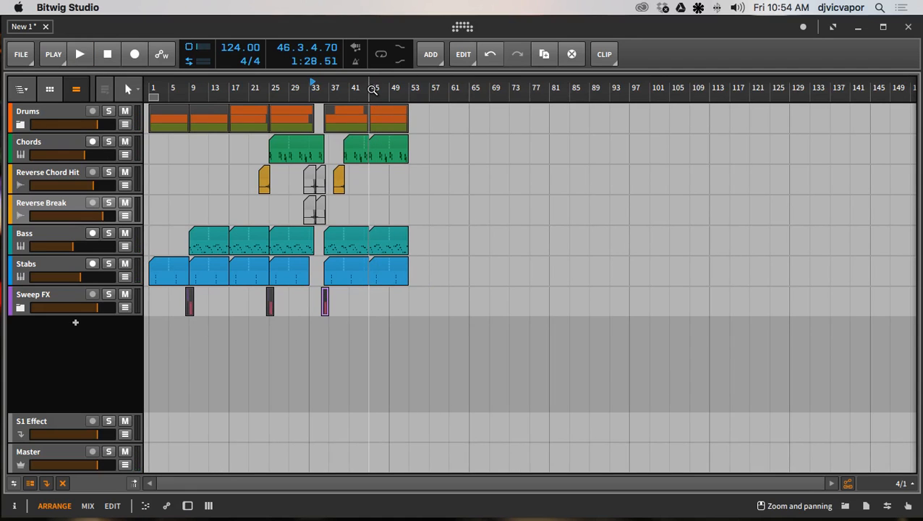
Trim the end of the Bass clip at bar 45 back to bar 44 and audition the gap from bar 42.
left_click_drag(372, 89, 460, 186)
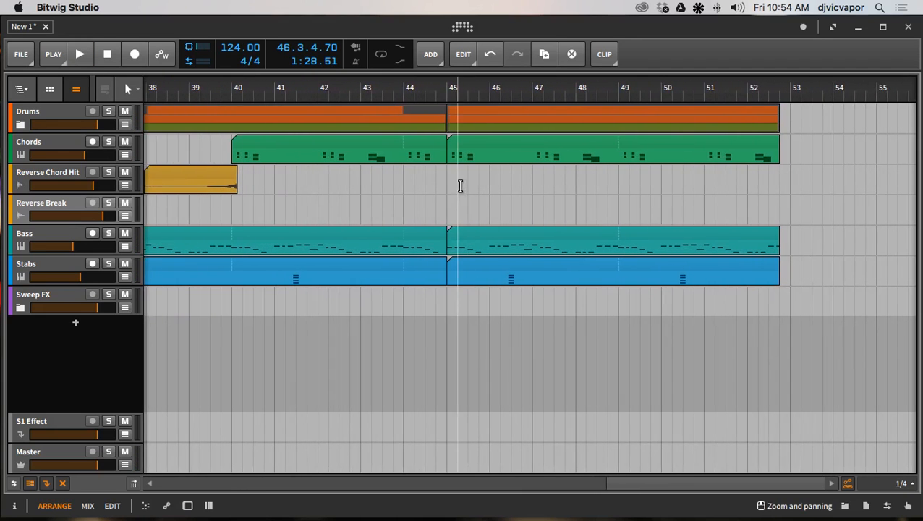
left_click_drag(446, 248, 405, 246)
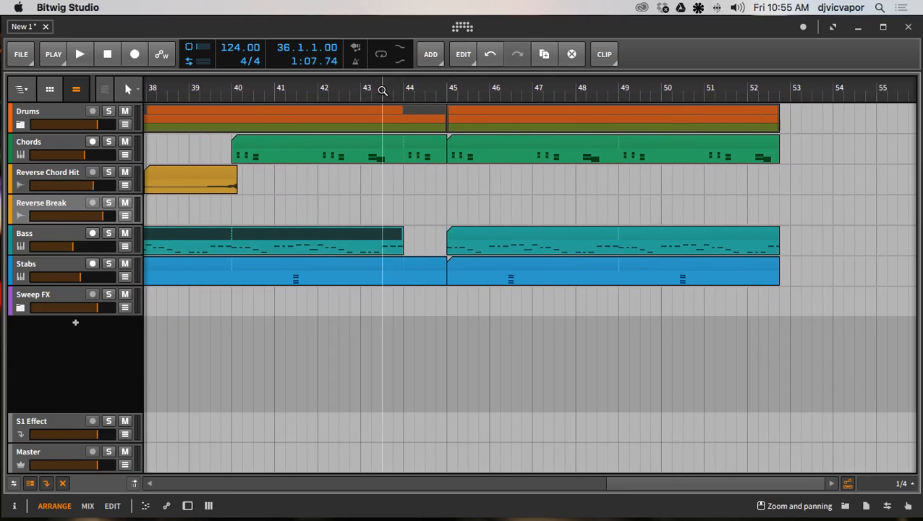
left_click_drag(318, 91, 316, 91)
key("space")
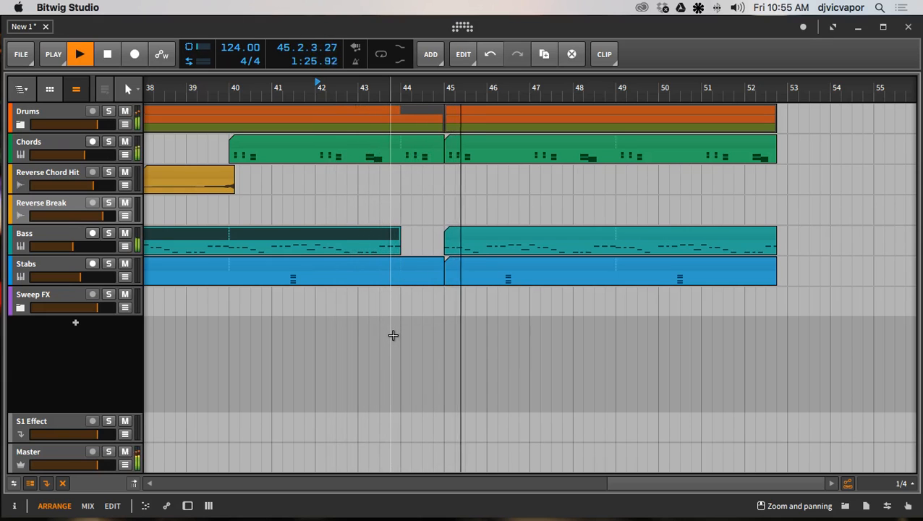
Copy the Reverse Chord Hit clip from bar 38 to bar 43, leading into bar 45, and audition it from bar 38.
left_click(218, 173)
left_click_drag(217, 172, 432, 187)
key("space")
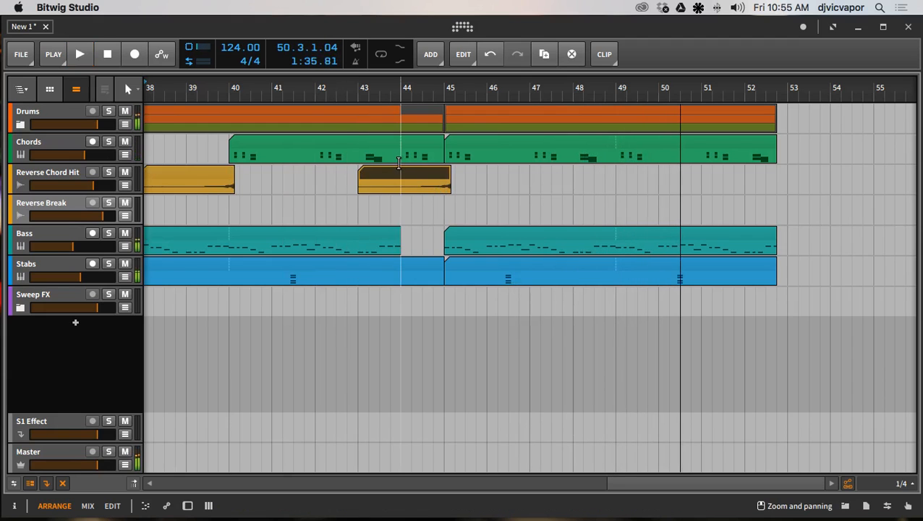
key("space")
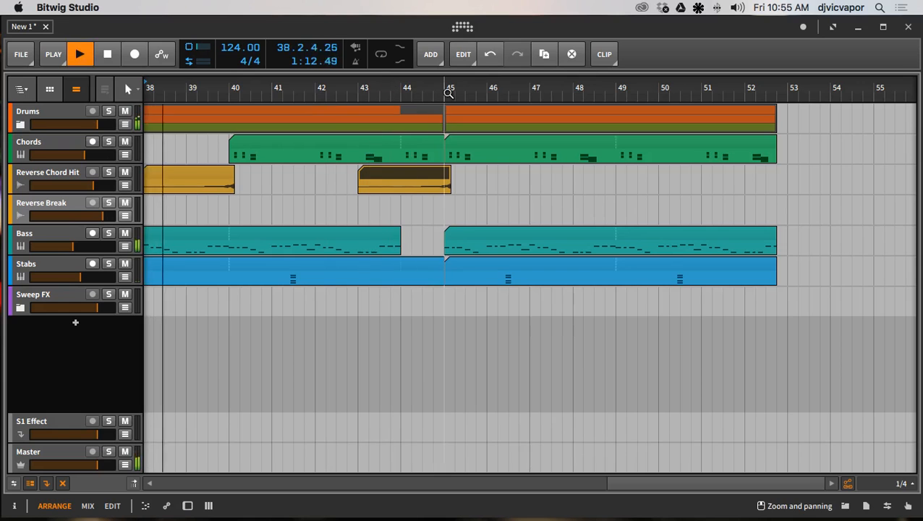
left_click_drag(448, 92, 483, 172)
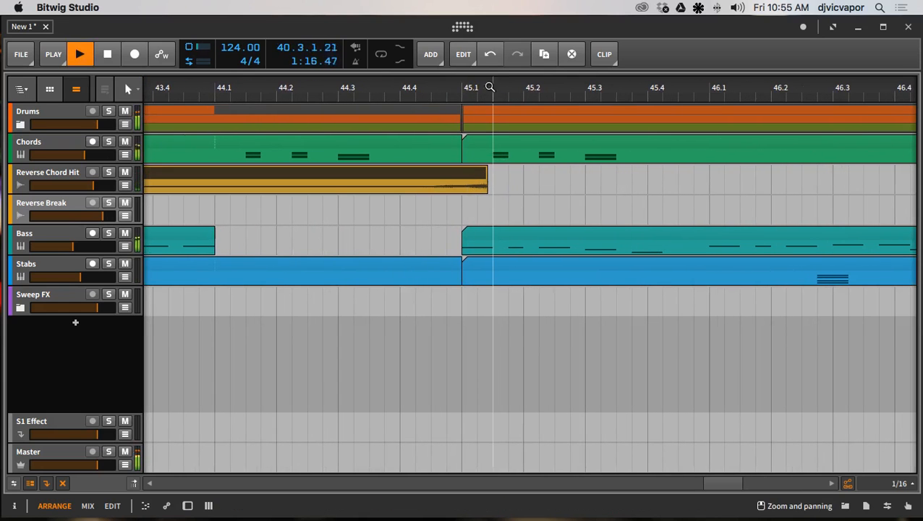
left_click_drag(491, 88, 471, 177)
left_click_drag(471, 88, 462, 15)
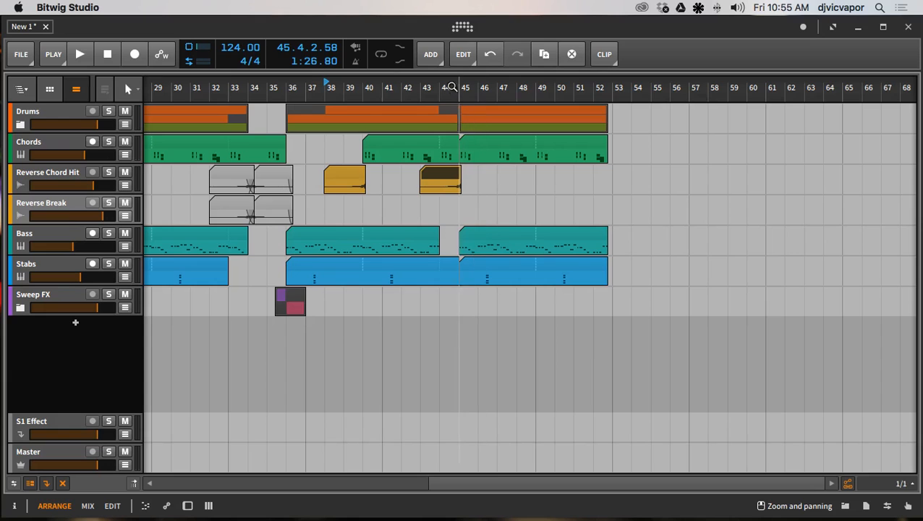
Play the whole arrangement from bar 1 until about bar 51.
left_click_drag(441, 86, 444, 22)
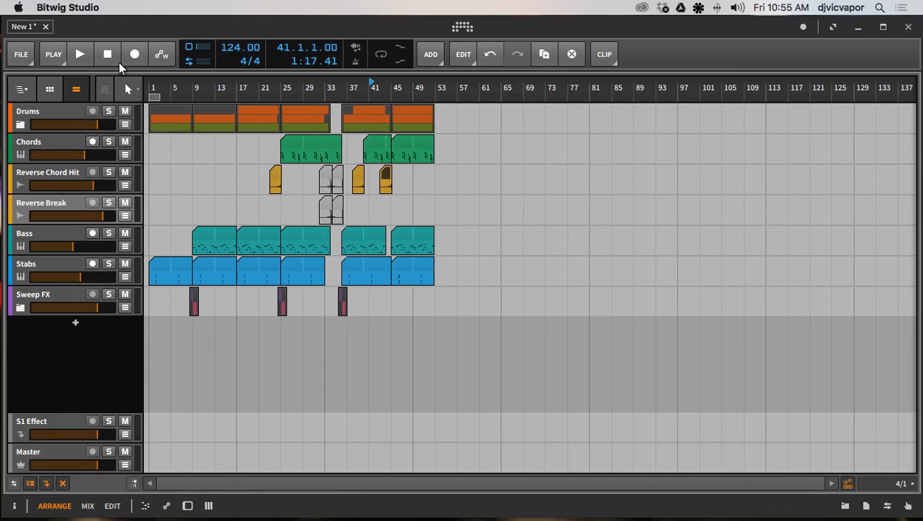
left_click(79, 54)
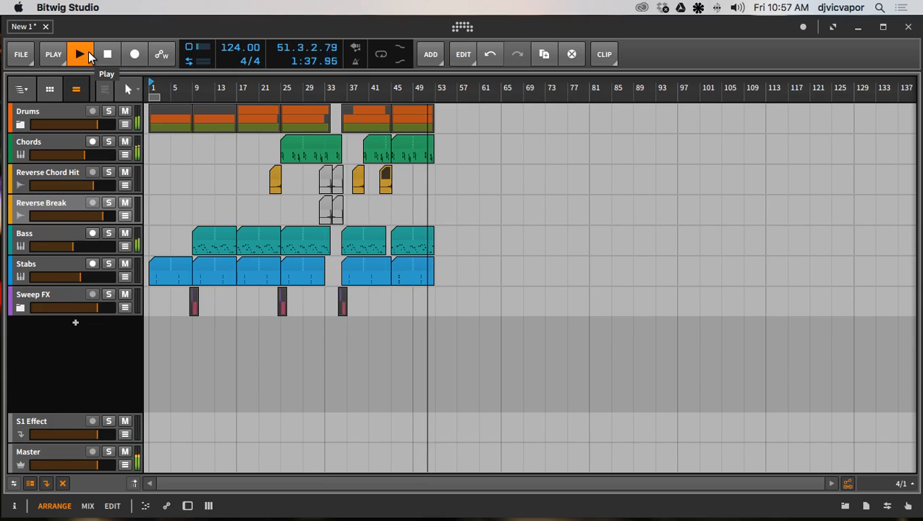
left_click(88, 51)
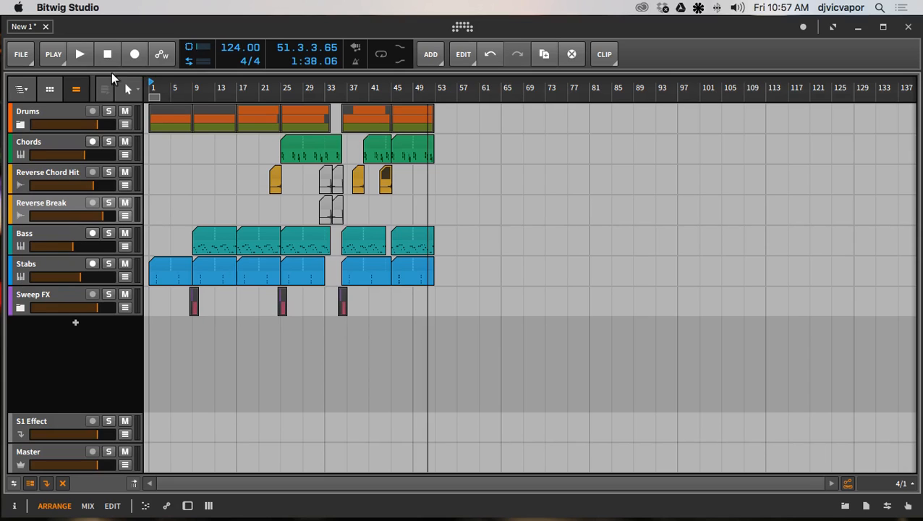
Review the scenes and track levels in the mixer view and return to the arrangement.
mouse_move(298, 85)
left_mouse_down()
mouse_move(290, 84)
mouse_move(302, 84)
left_mouse_up()
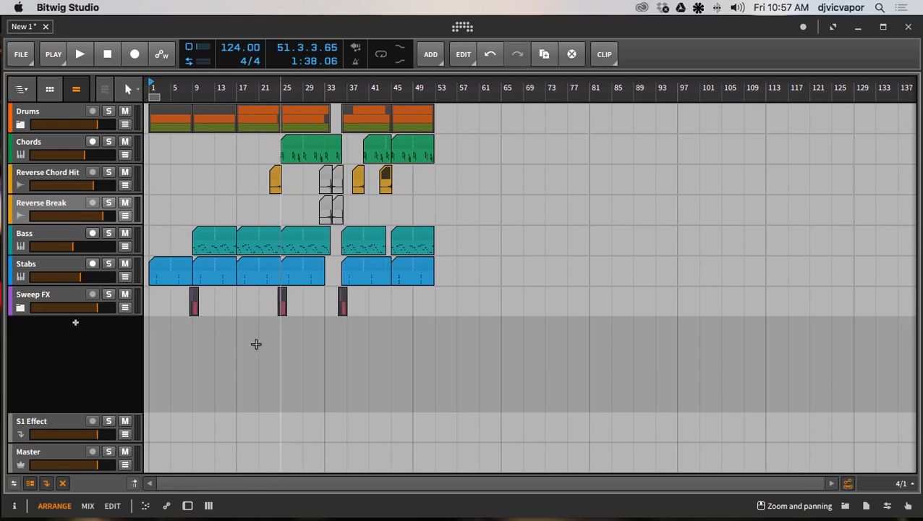
left_click(88, 505)
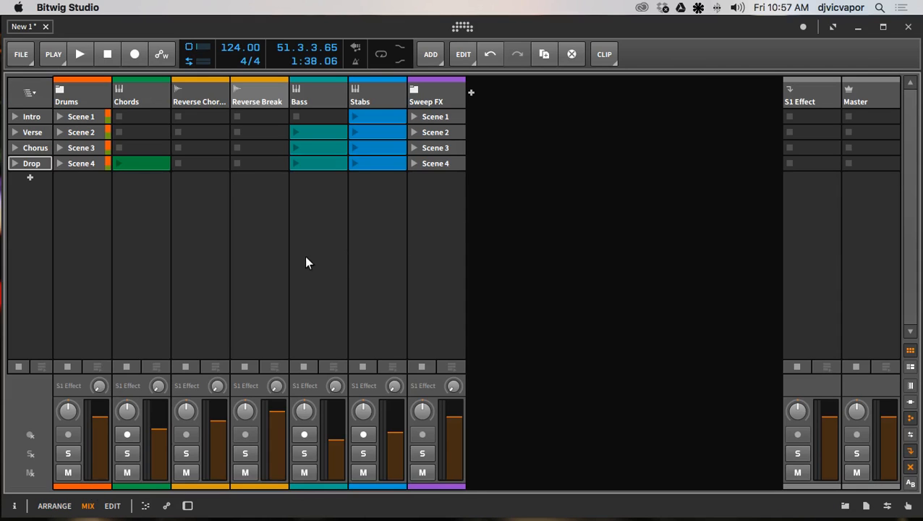
left_click(54, 505)
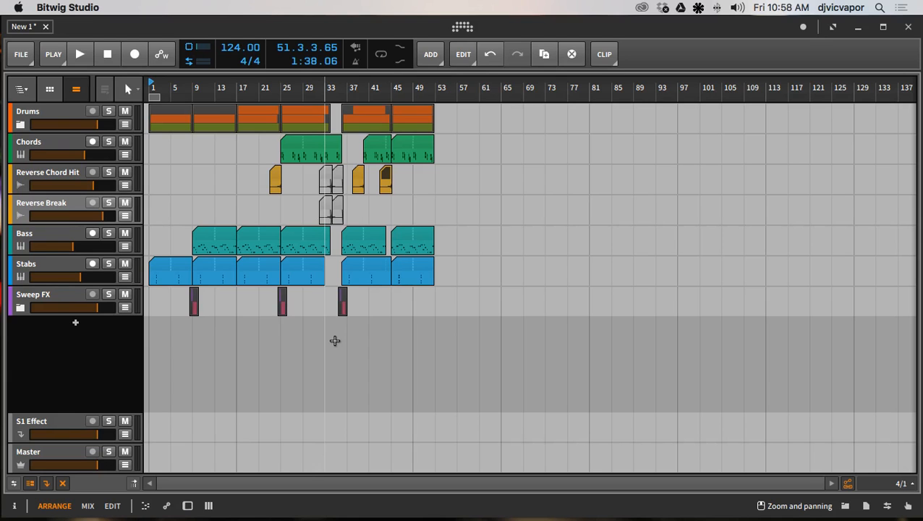
key("ctrl+Up")
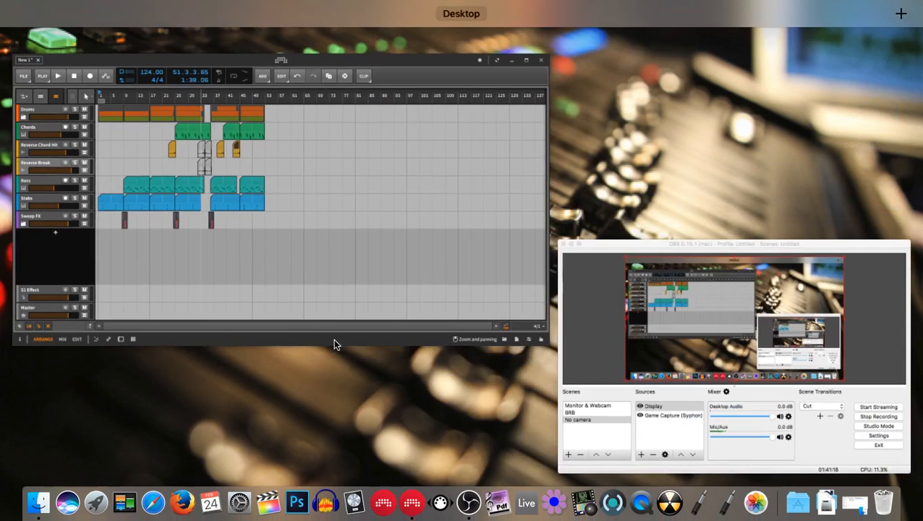
left_click(625, 371)
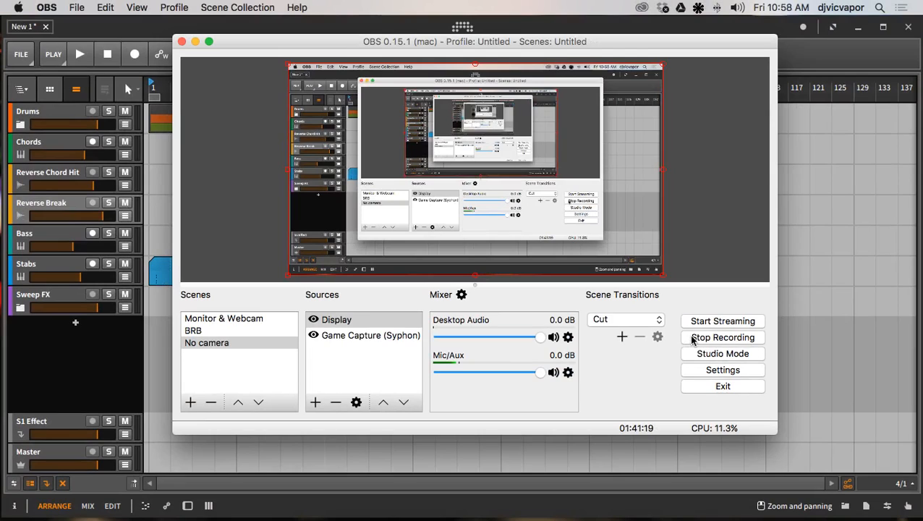